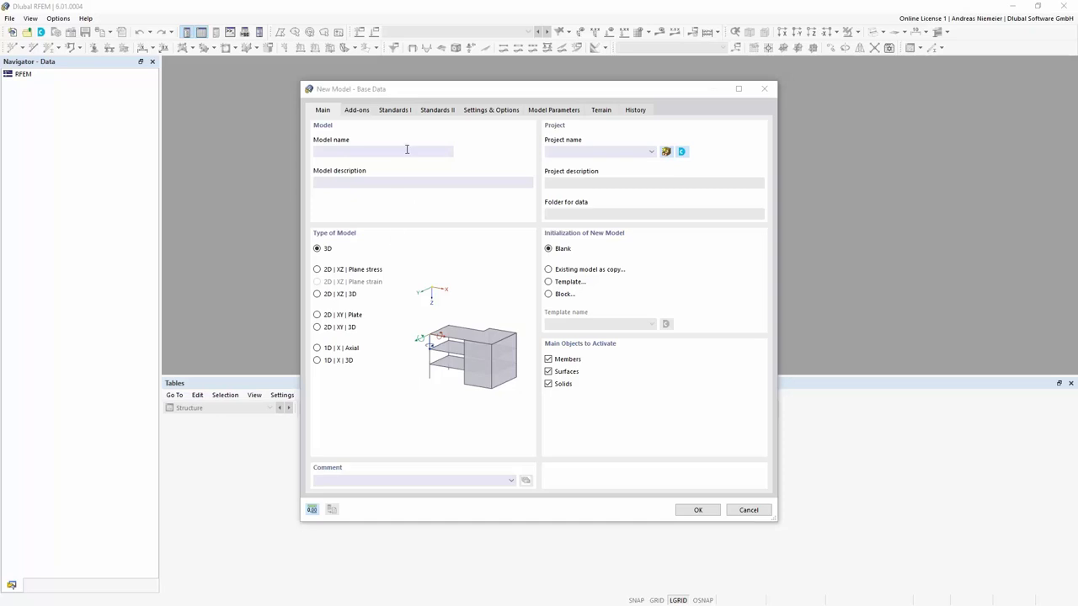
Name the new 3D model Base ENU
type("as")
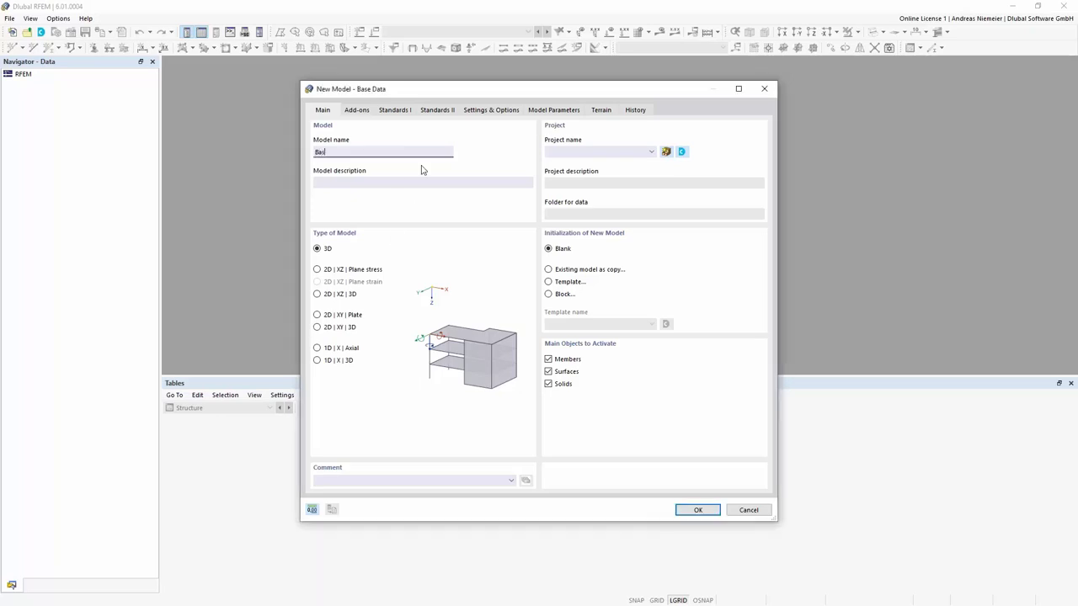
type("e ENu")
key("BackSpace")
type("U")
Activate the Steel Design and Structure Stability add-ons for the model
left_click(353, 110)
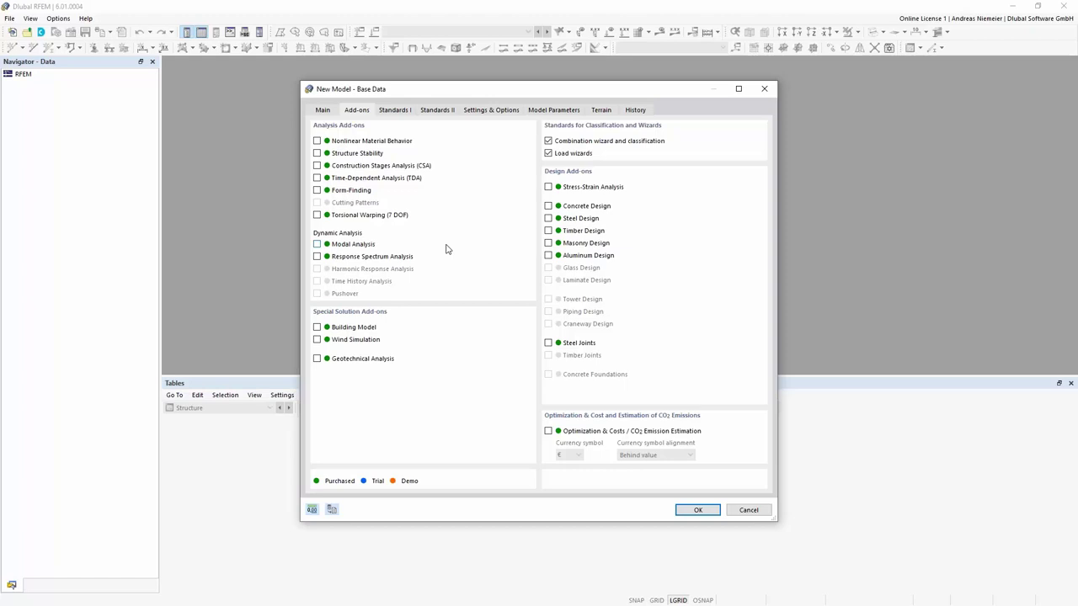
left_click(549, 219)
left_click(318, 153)
Set the national annexes to DIN | 2012-08 for EN 1990, DIN | 2019-04 for EN 1991 and DIN | 2016-04 for EN 1993
left_click(395, 109)
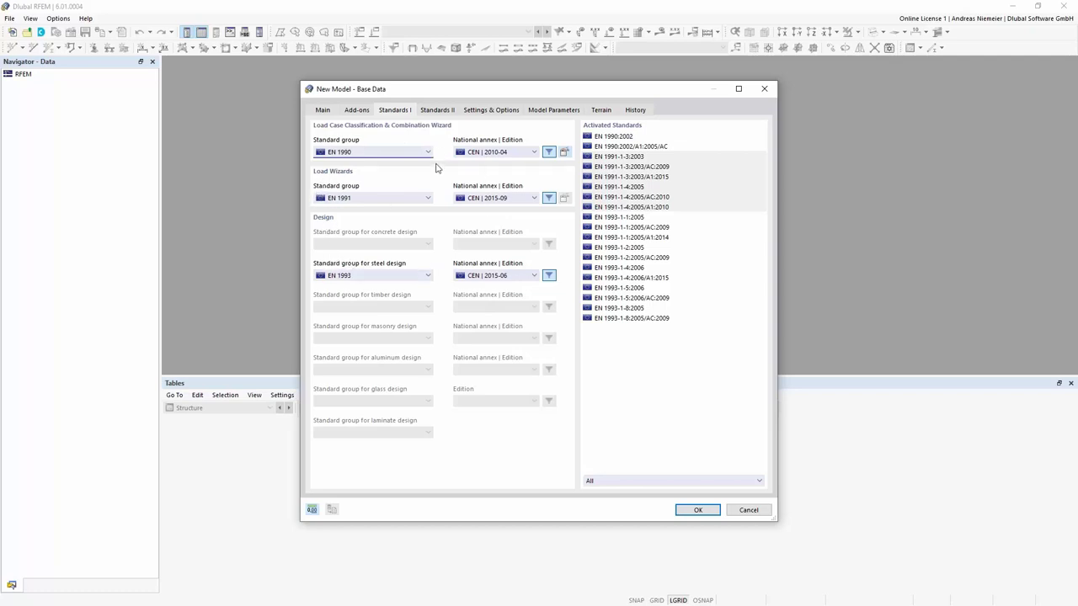
left_click(378, 154)
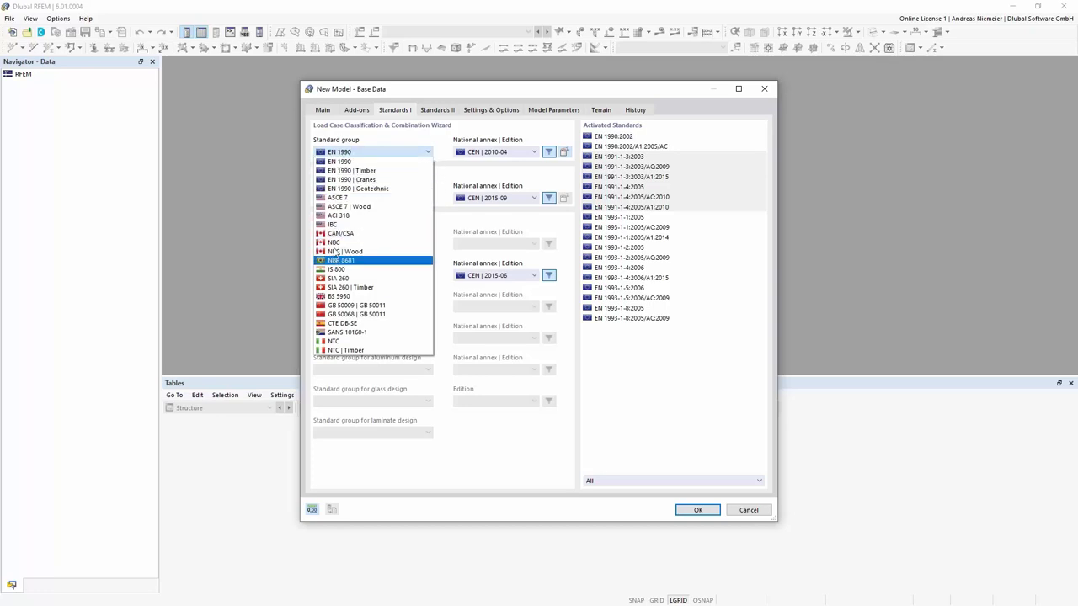
left_click(411, 160)
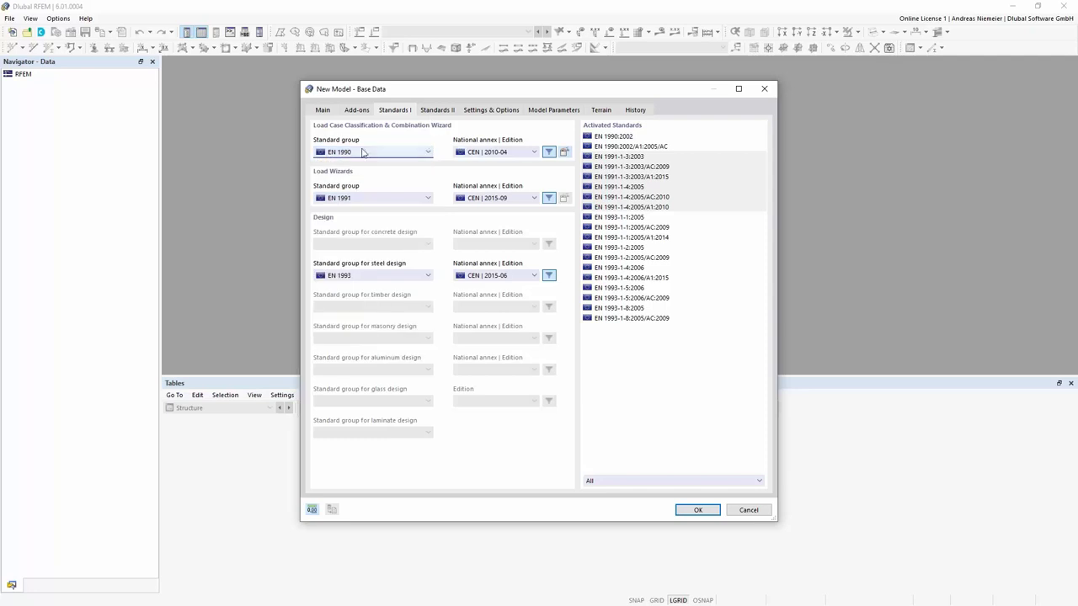
left_click(490, 155)
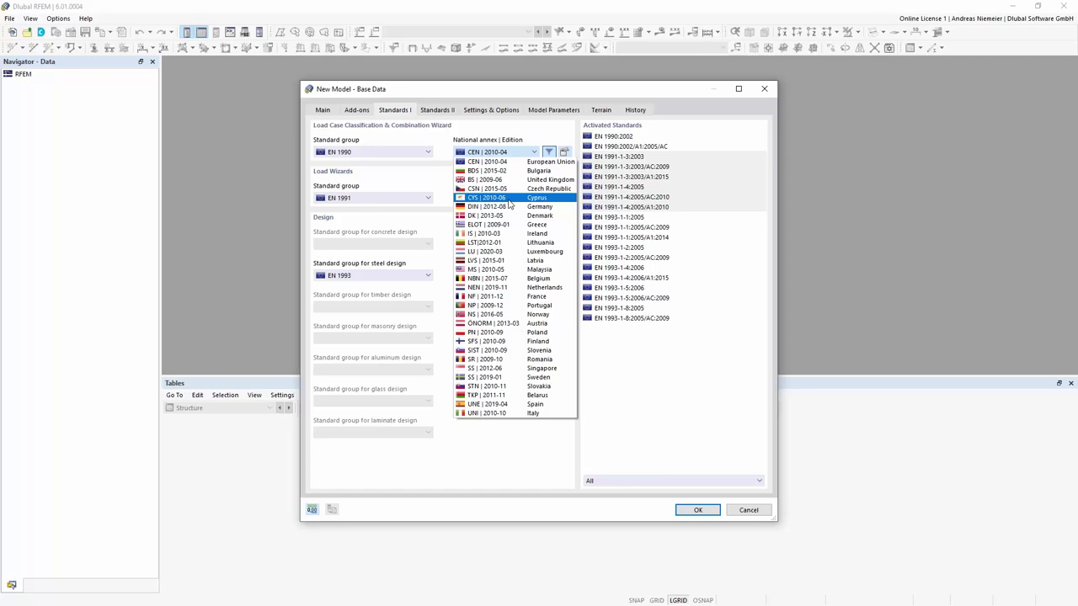
left_click(508, 207)
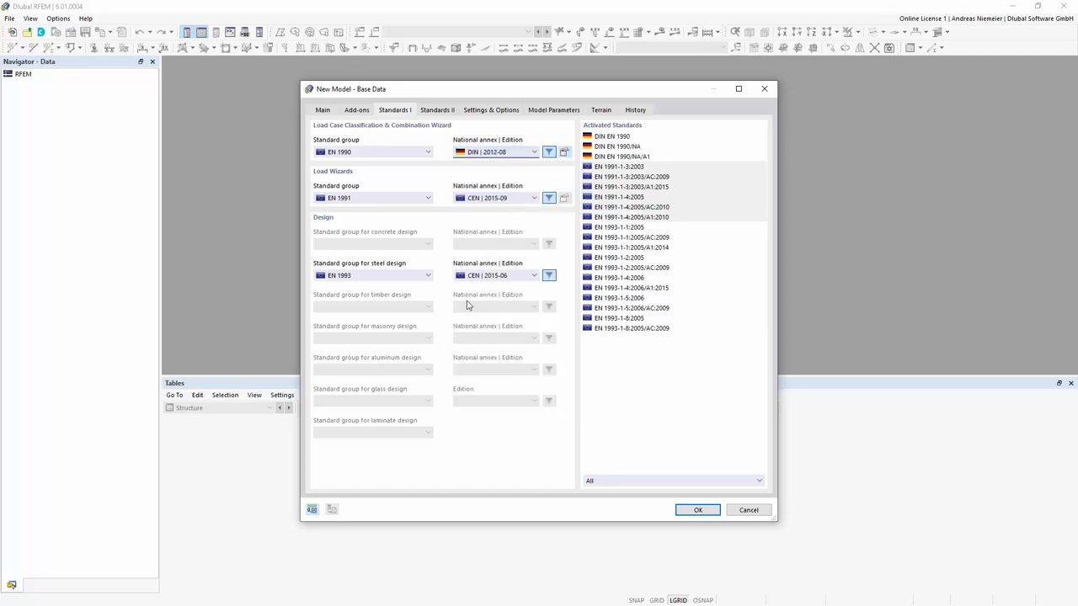
left_click(501, 201)
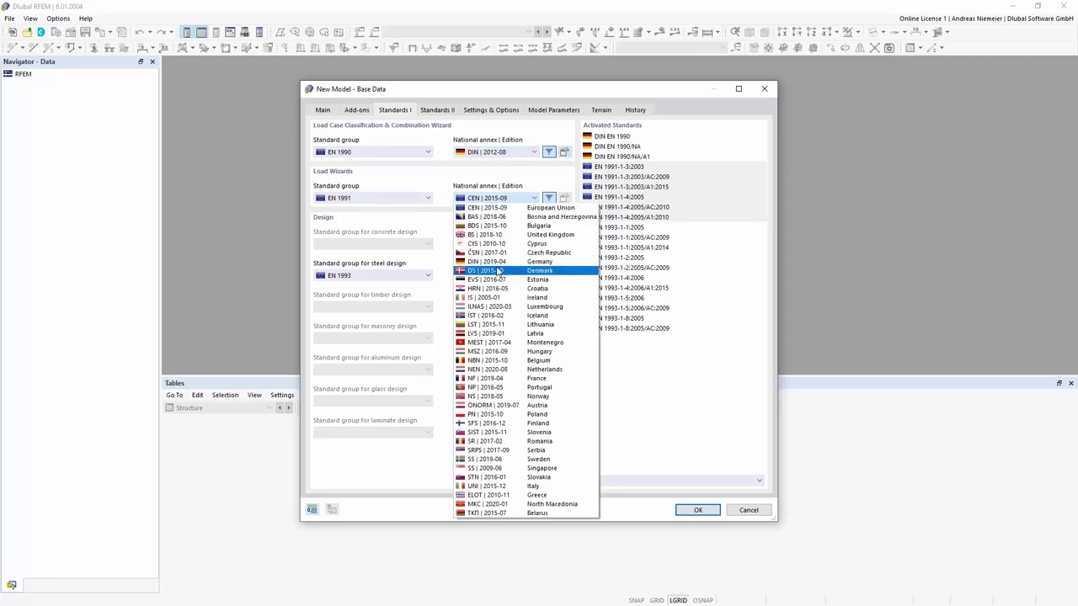
left_click(500, 266)
left_click(473, 280)
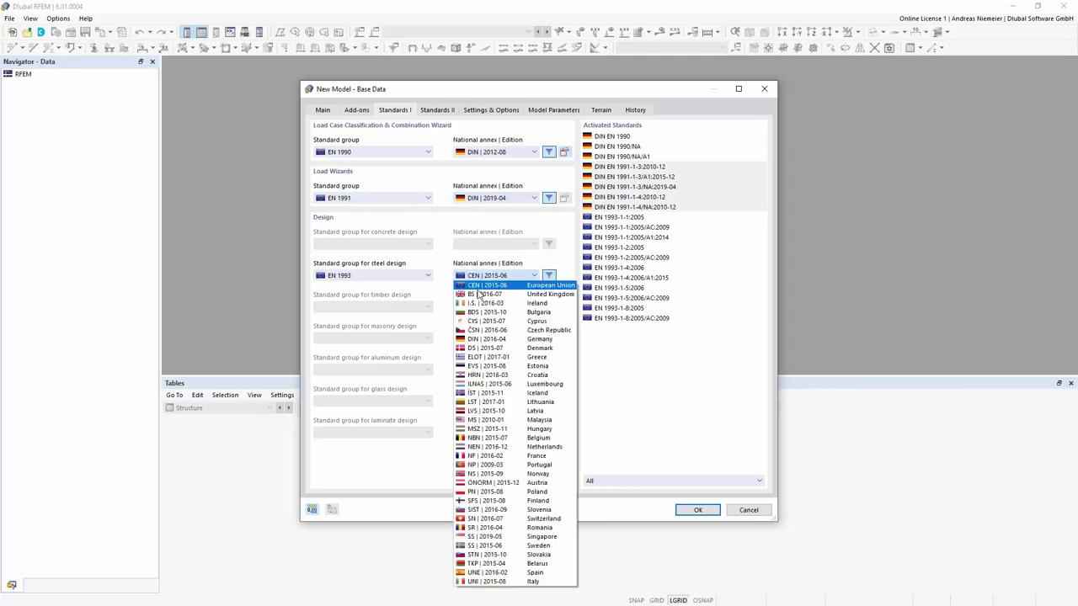
left_click(493, 339)
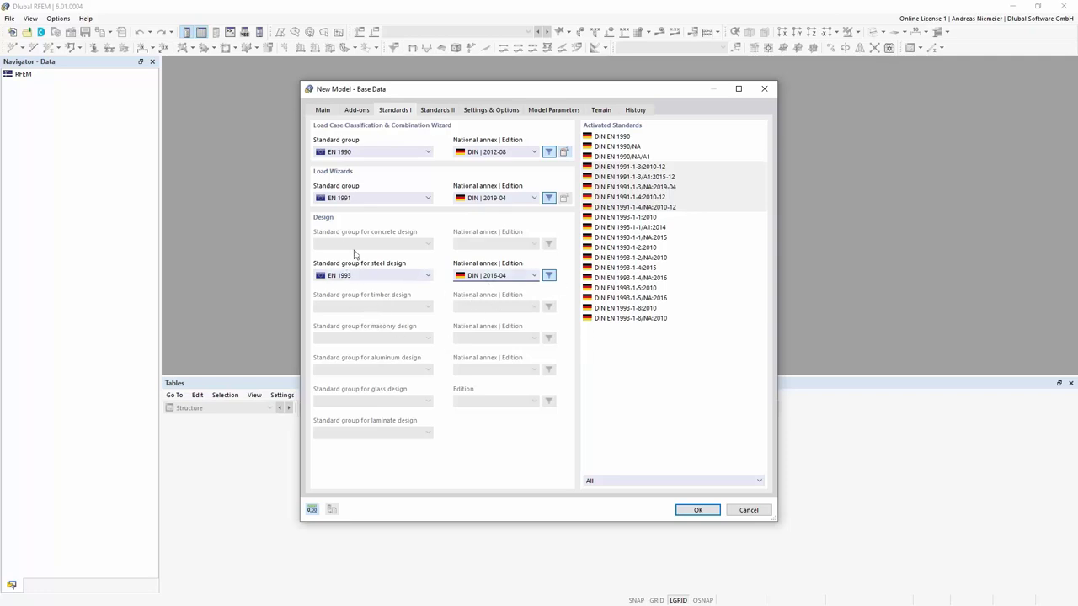
Review the activated add-ons and the standard groups available for steel design, keeping EN 1993
left_click(355, 110)
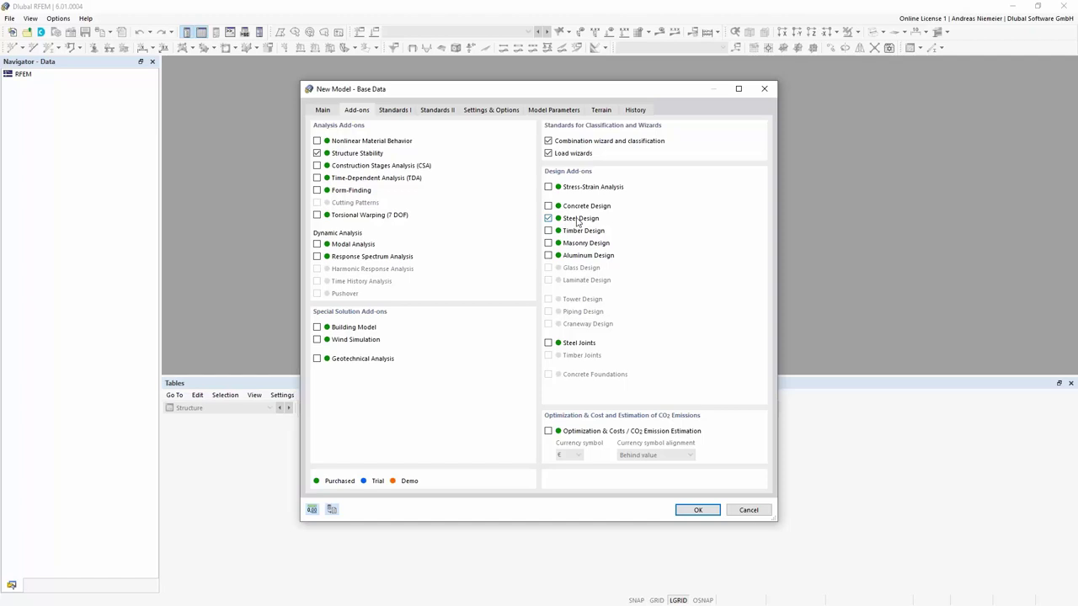
left_click(400, 113)
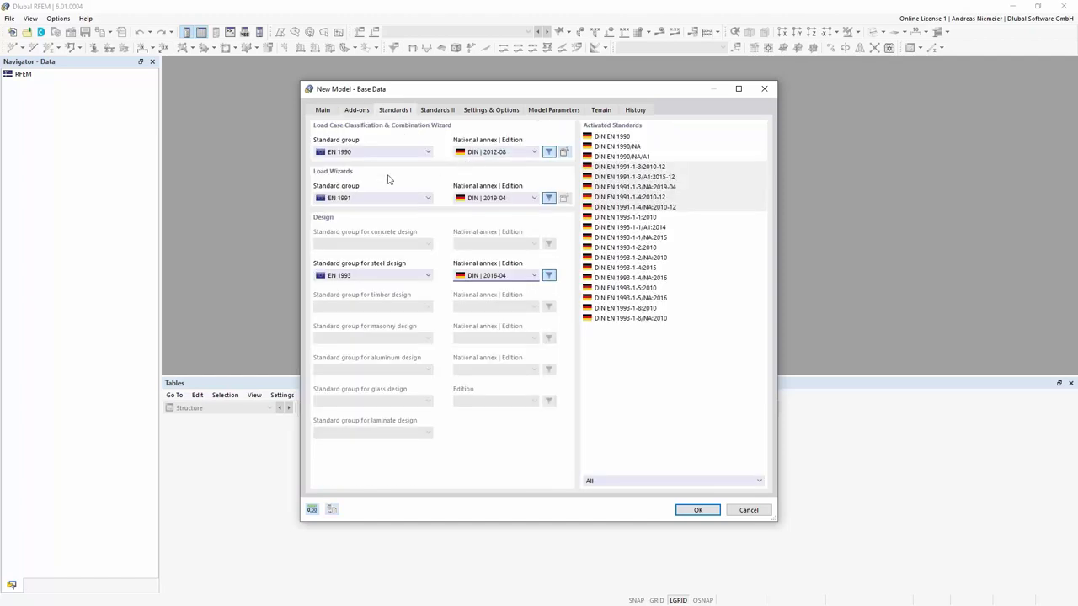
left_click(370, 277)
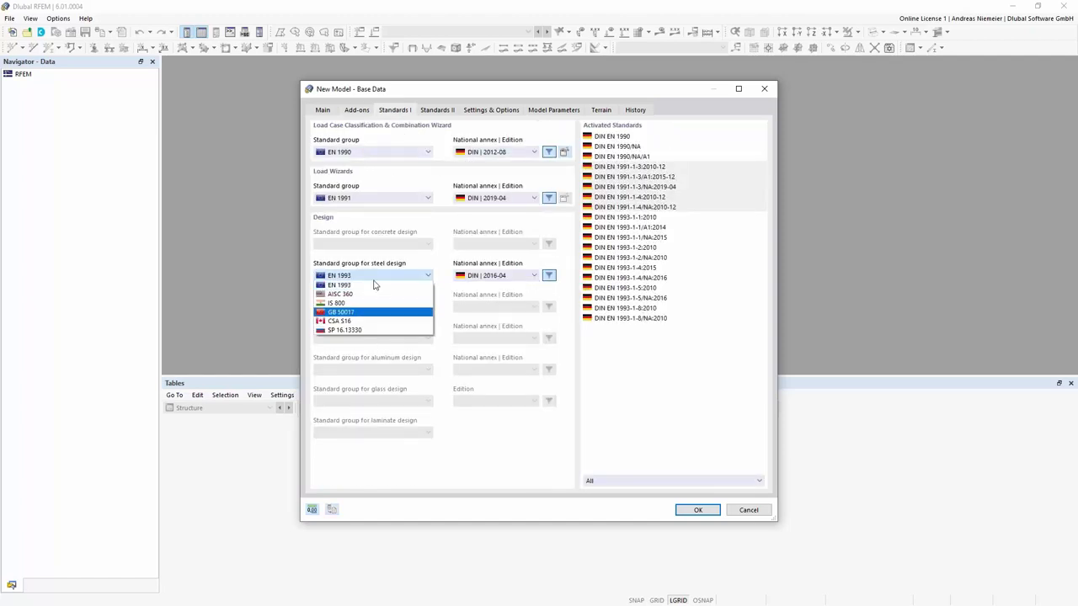
left_click(377, 283)
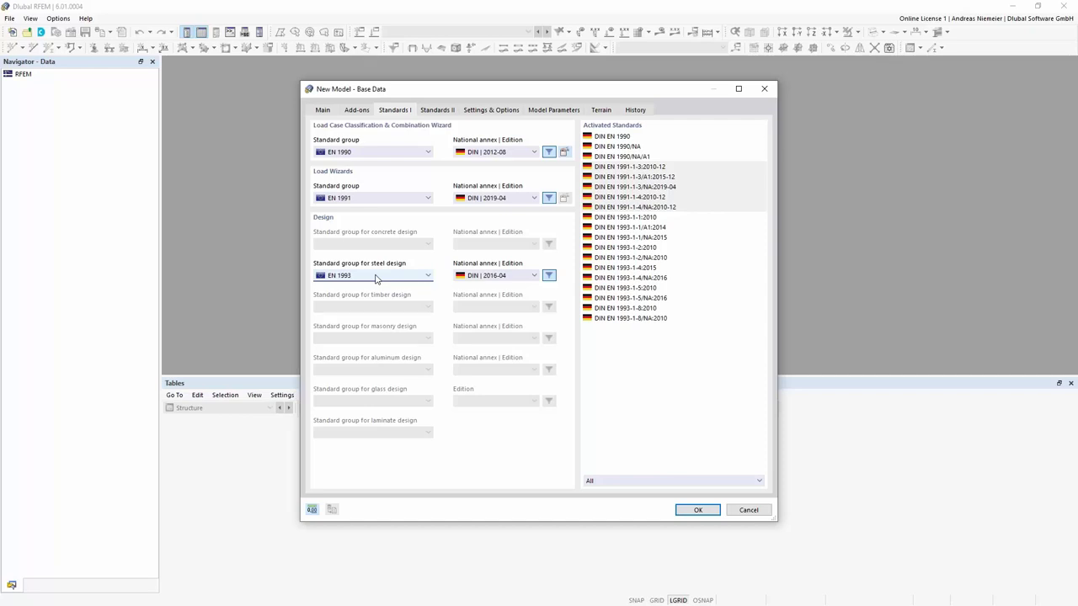
Activate the Concrete Design add-on to check its available design standards, and deactivate it again
left_click(356, 109)
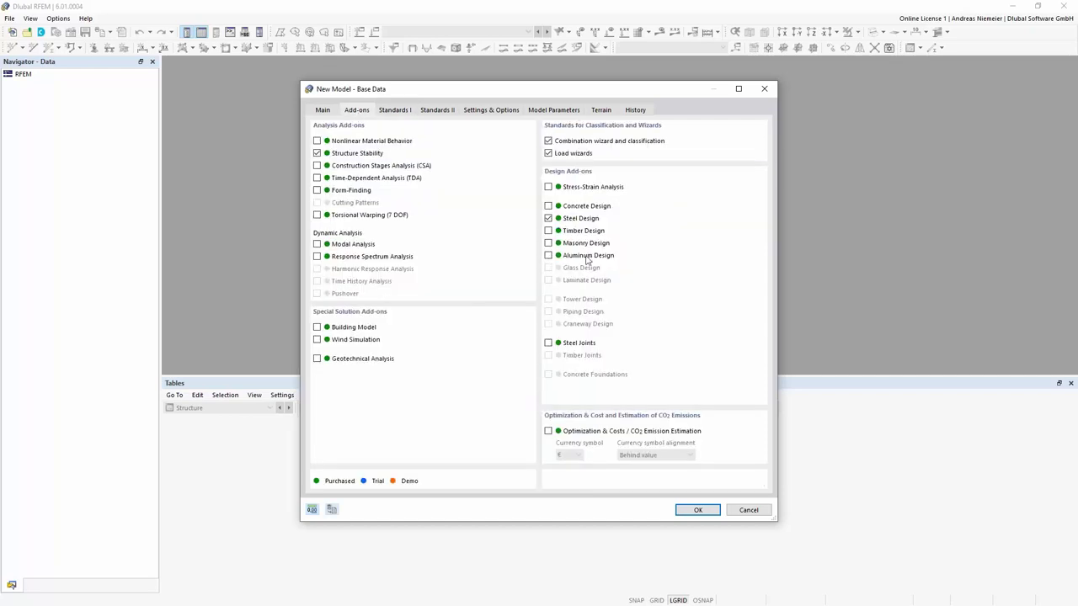
left_click(548, 206)
left_click(396, 111)
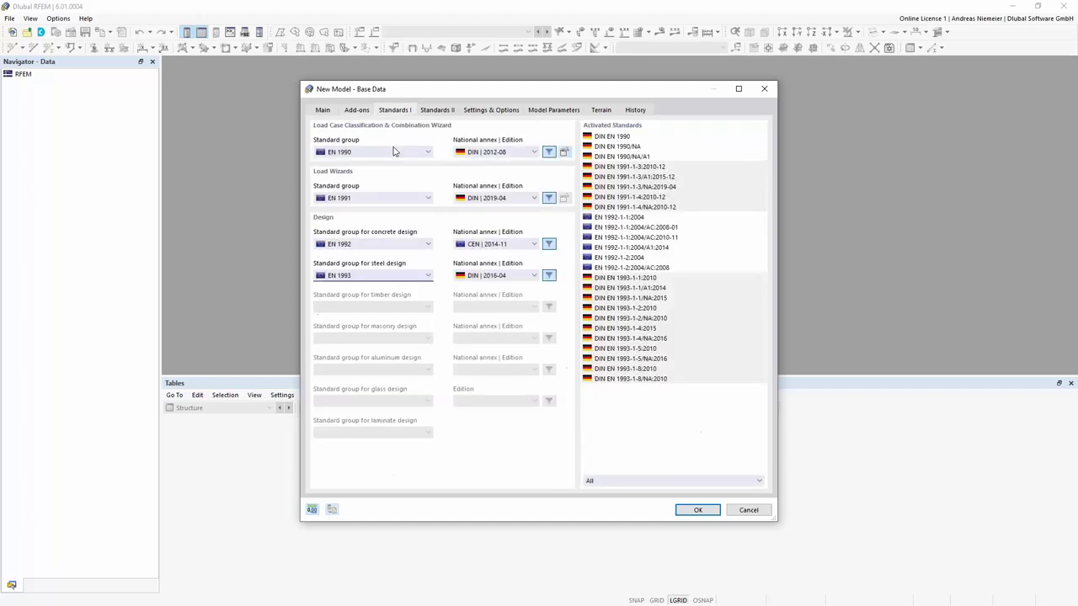
left_click(384, 244)
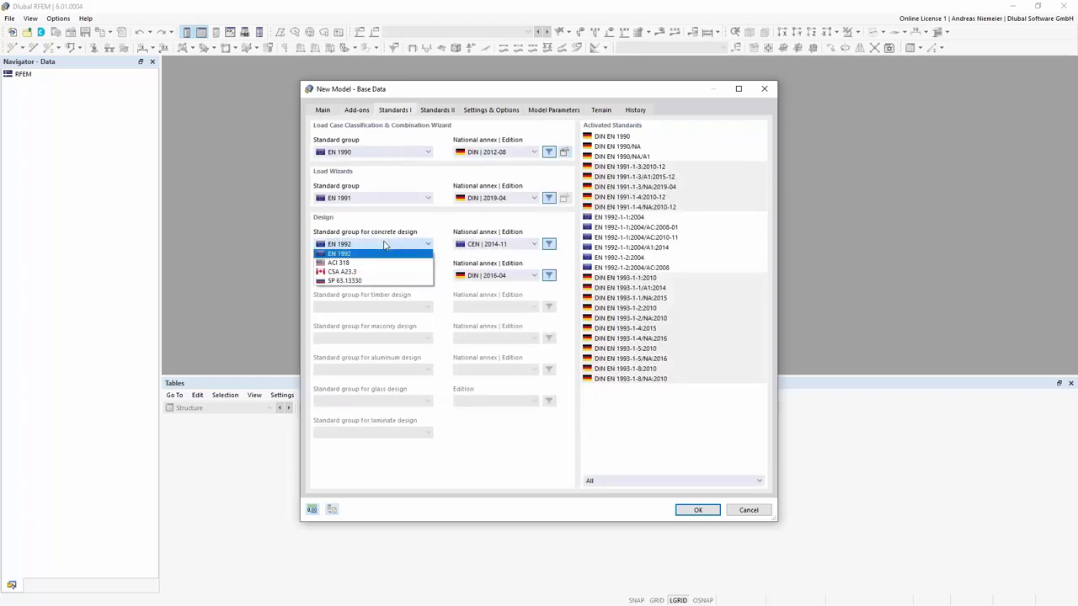
left_click(384, 245)
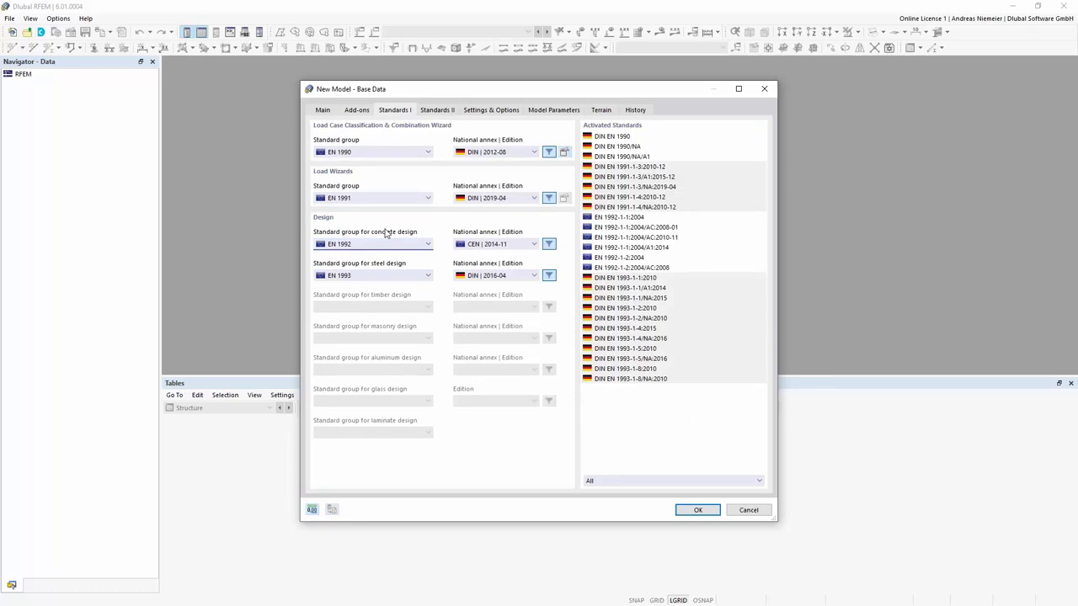
left_click(366, 112)
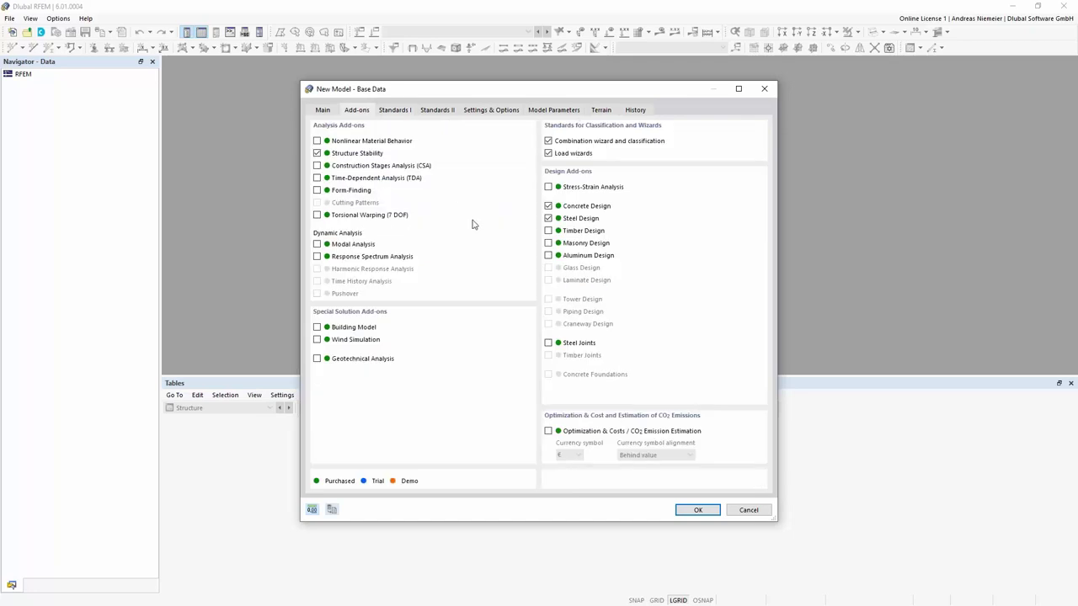
left_click(548, 206)
Enable the Member Representatives option in the model's base data
left_click(501, 110)
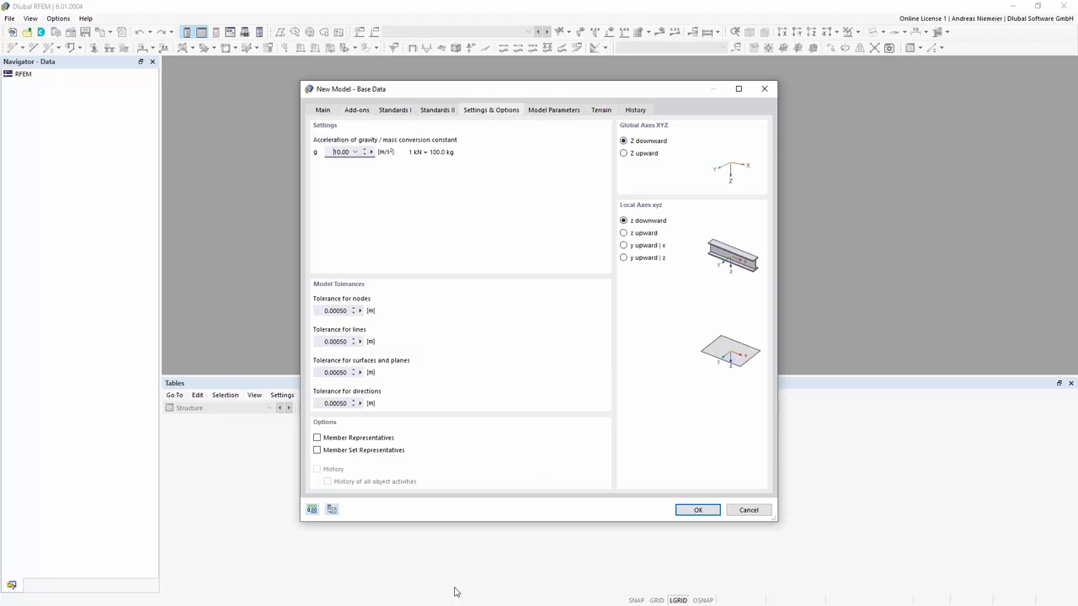
left_click(321, 441)
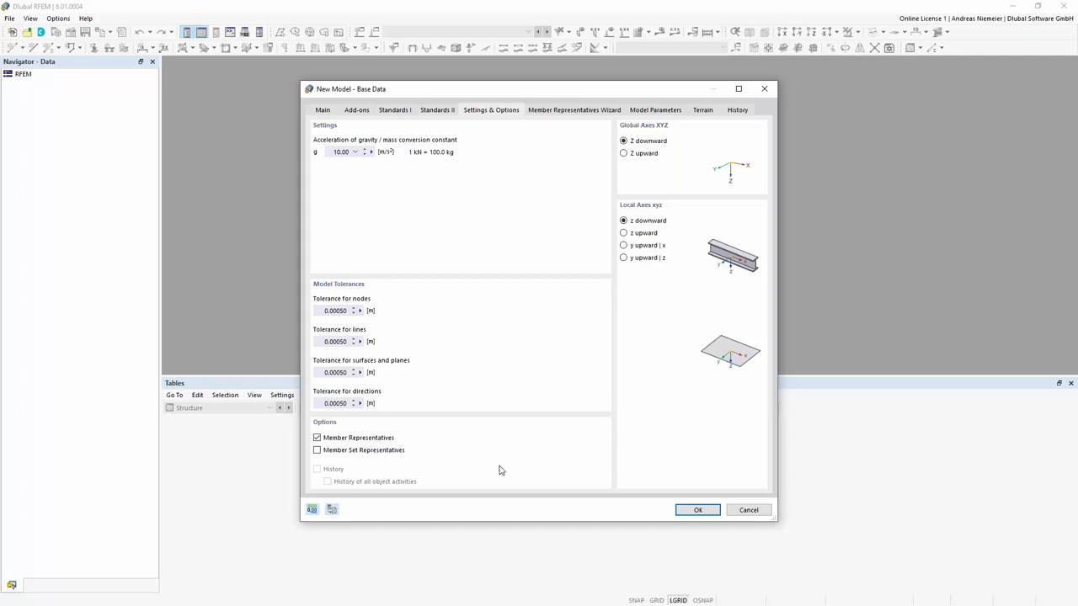
Search the model location map for dlubal and choose the Dlubal Software DE site in Tiefenbach
left_click(670, 110)
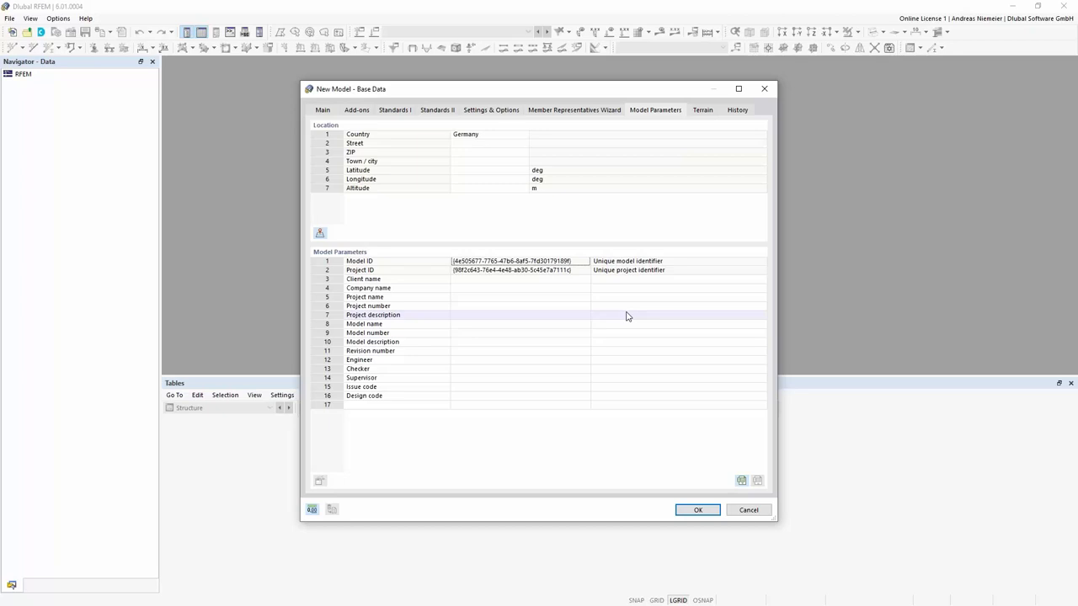
left_click(320, 233)
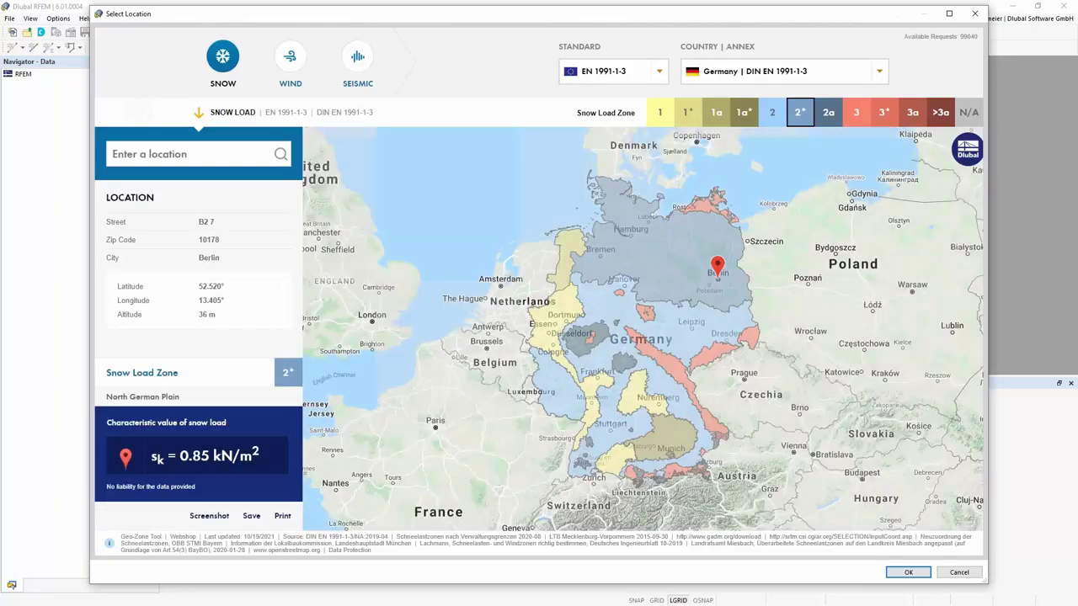
type("dlubal")
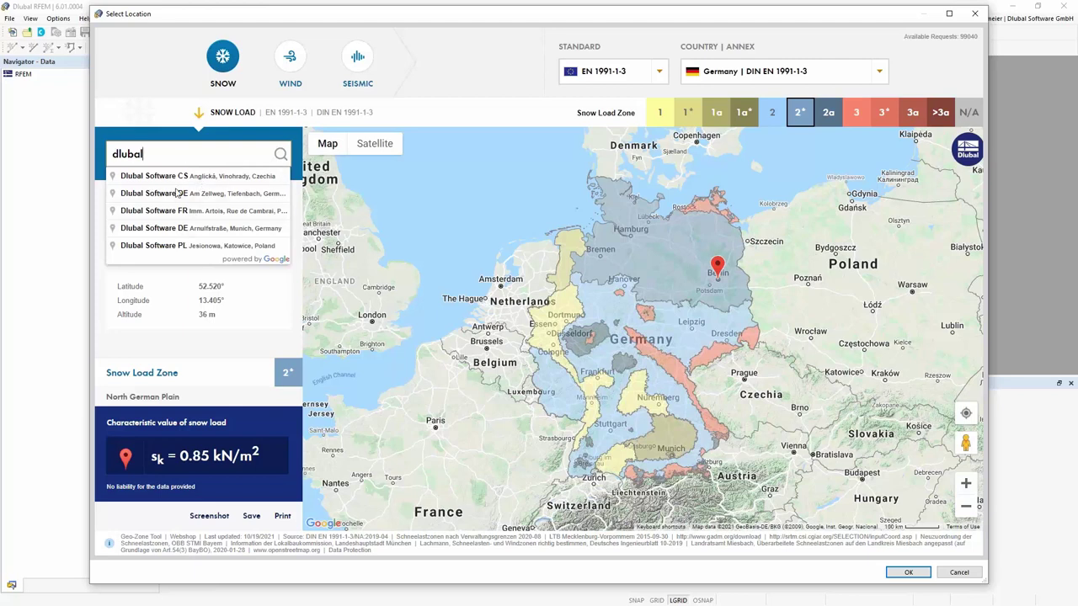
left_click(202, 197)
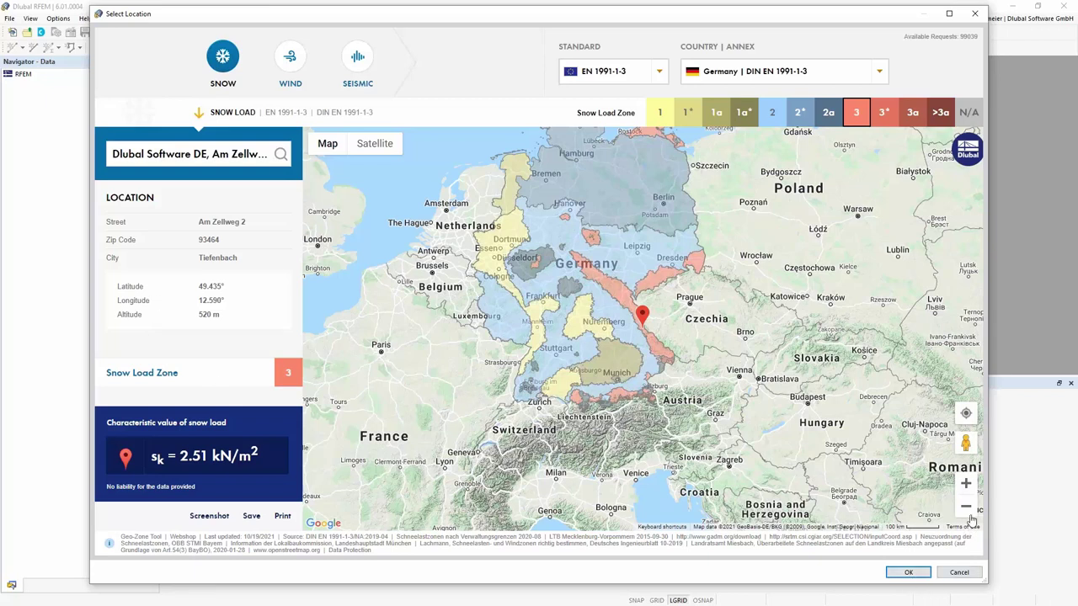
Place the location marker on the satellite map just south of the Dlubal Software DE buildings
left_click(966, 484)
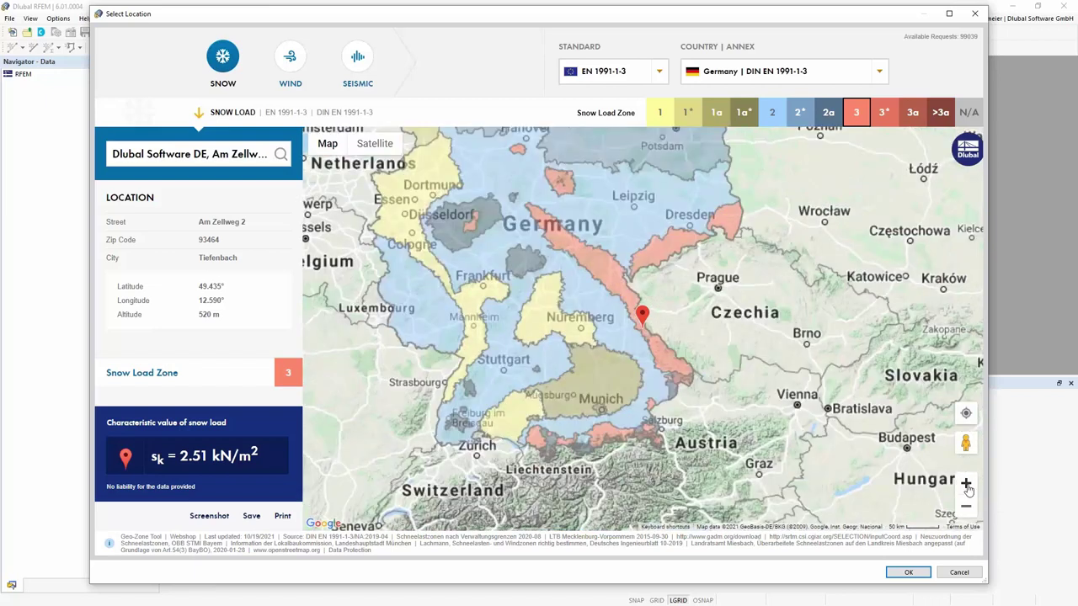
left_click(966, 485)
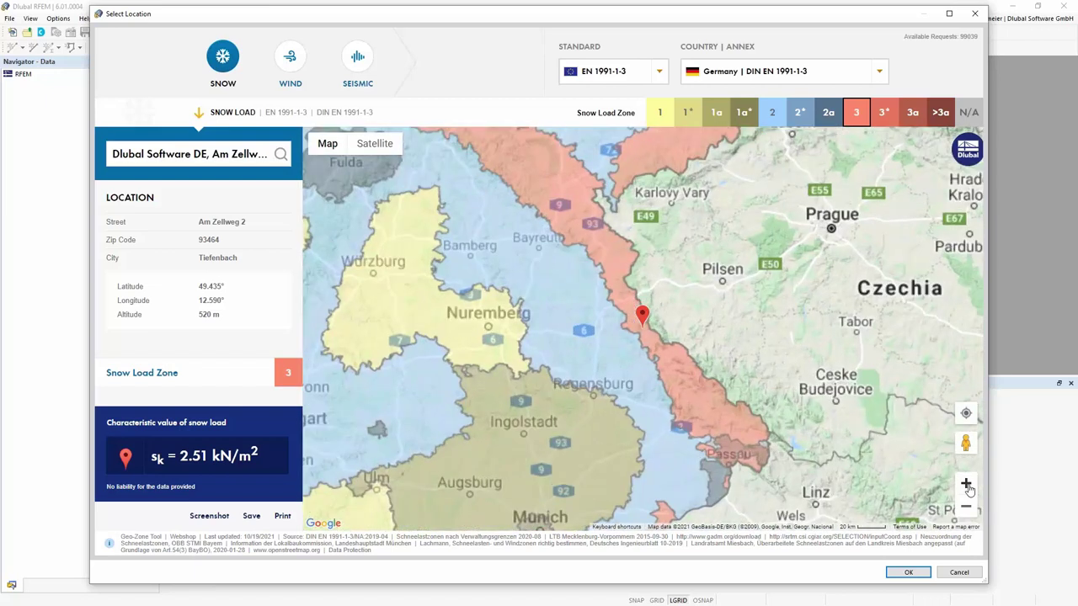
left_click(966, 485)
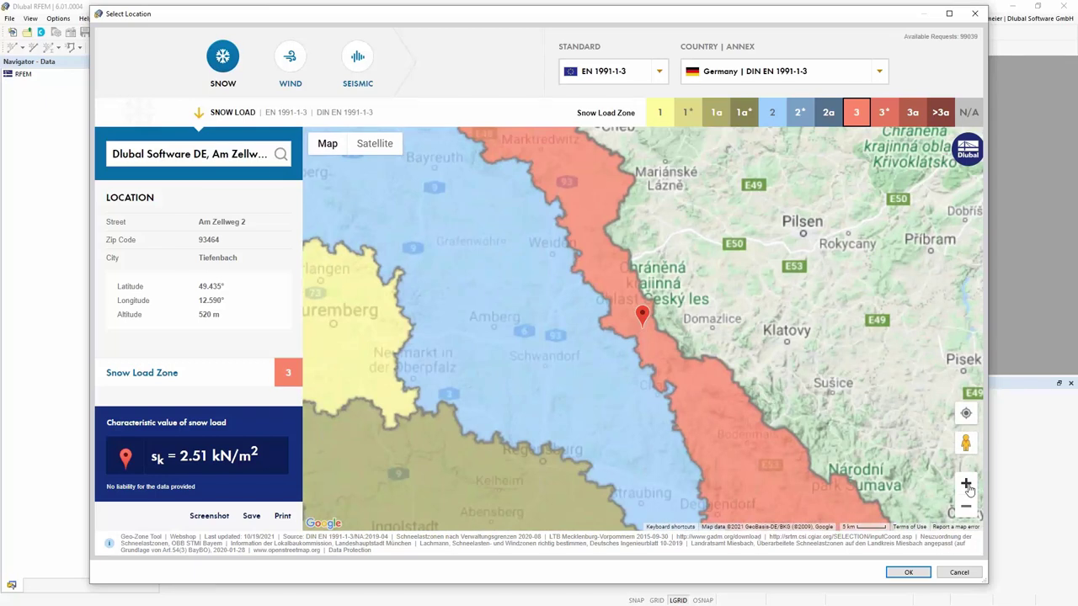
left_click(966, 485)
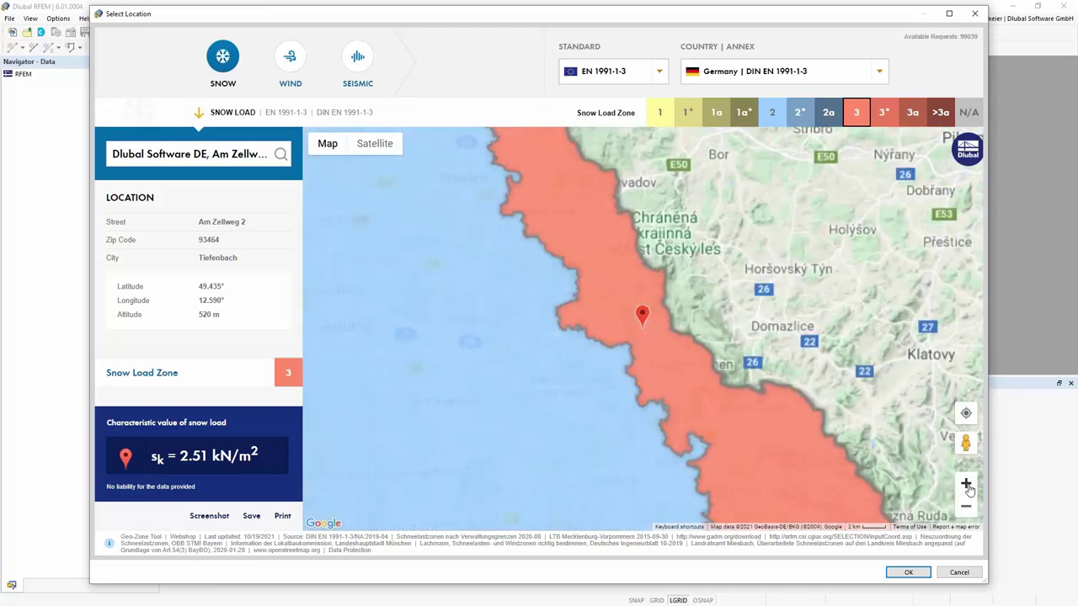
left_click(966, 485)
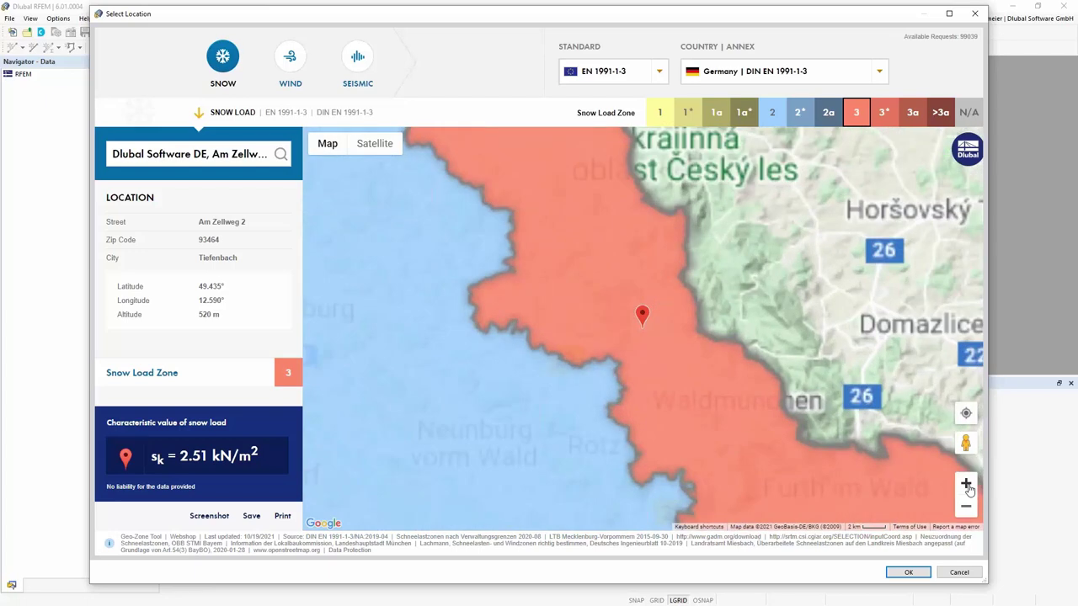
left_click(966, 485)
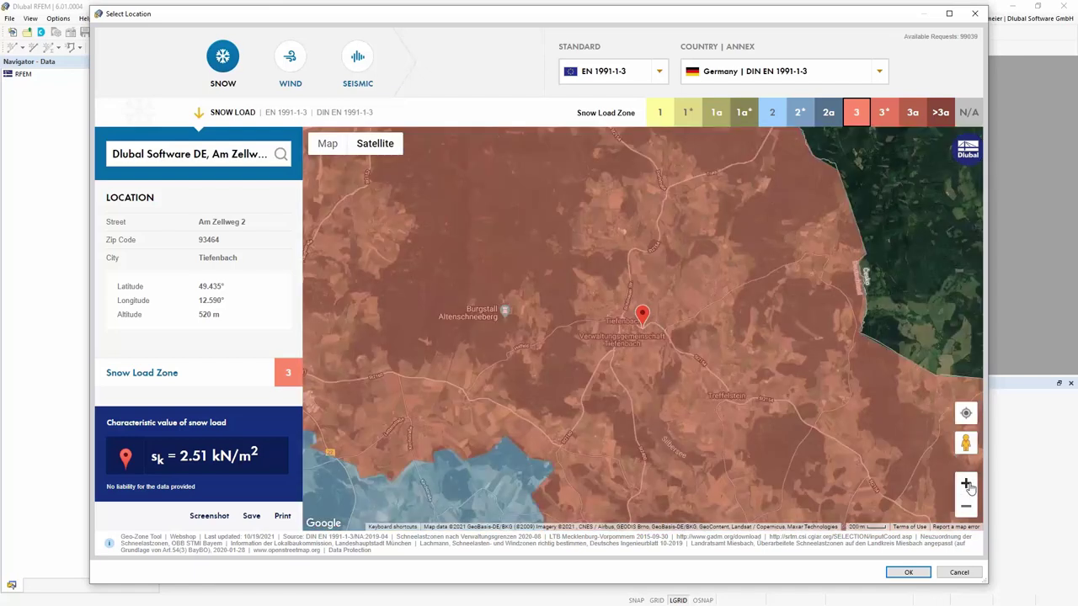
left_click(967, 486)
left_click(967, 485)
left_click(966, 486)
left_click(967, 485)
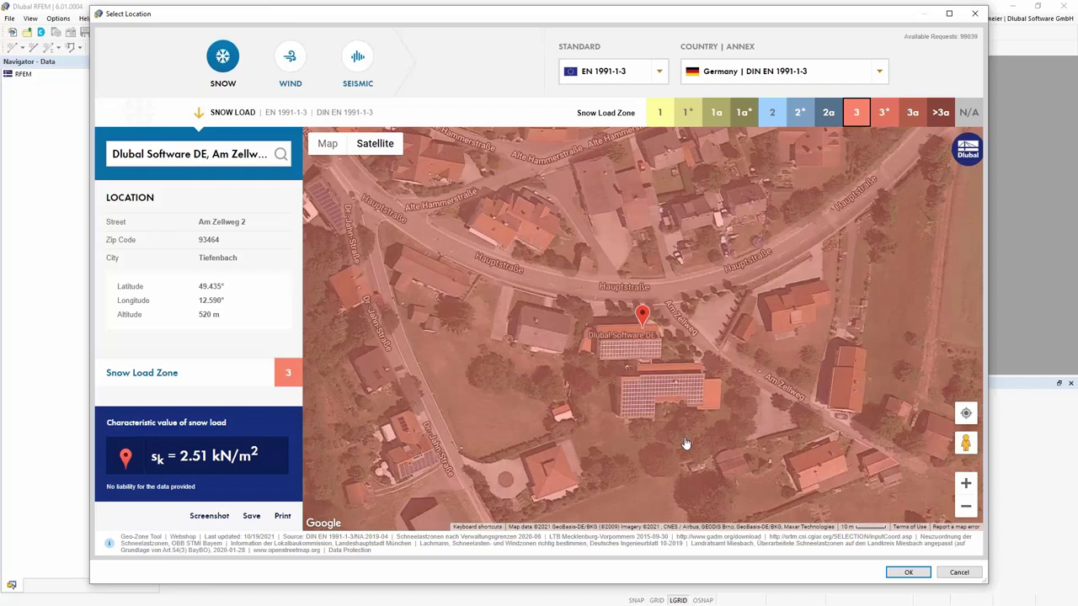
left_click(686, 443)
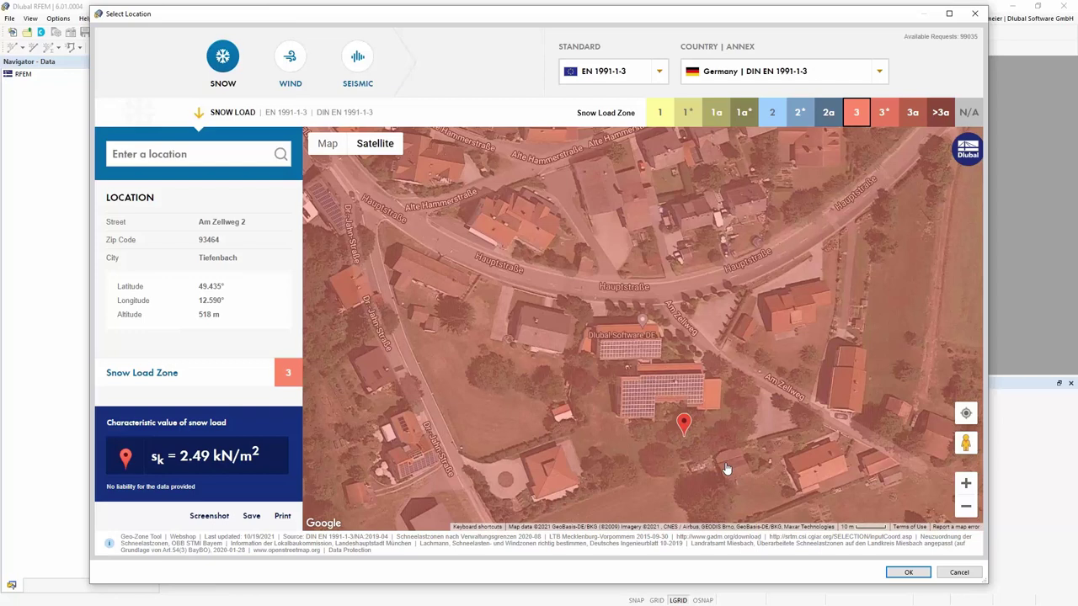
Apply the selected location to the model parameters and create the model with the configured base data
left_click_drag(200, 315, 215, 315)
left_click(909, 572)
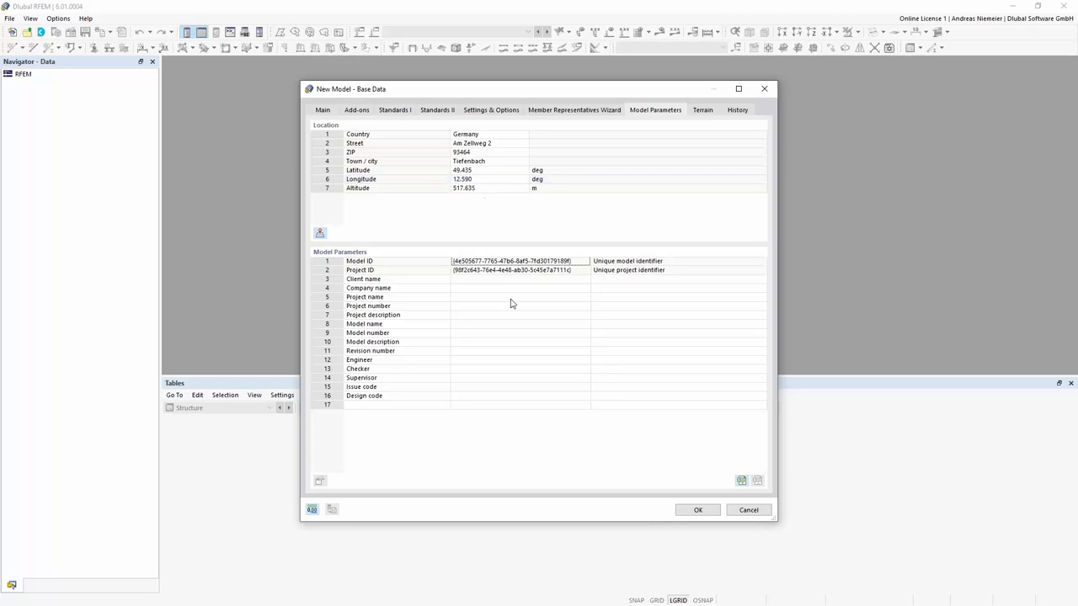
left_click(697, 511)
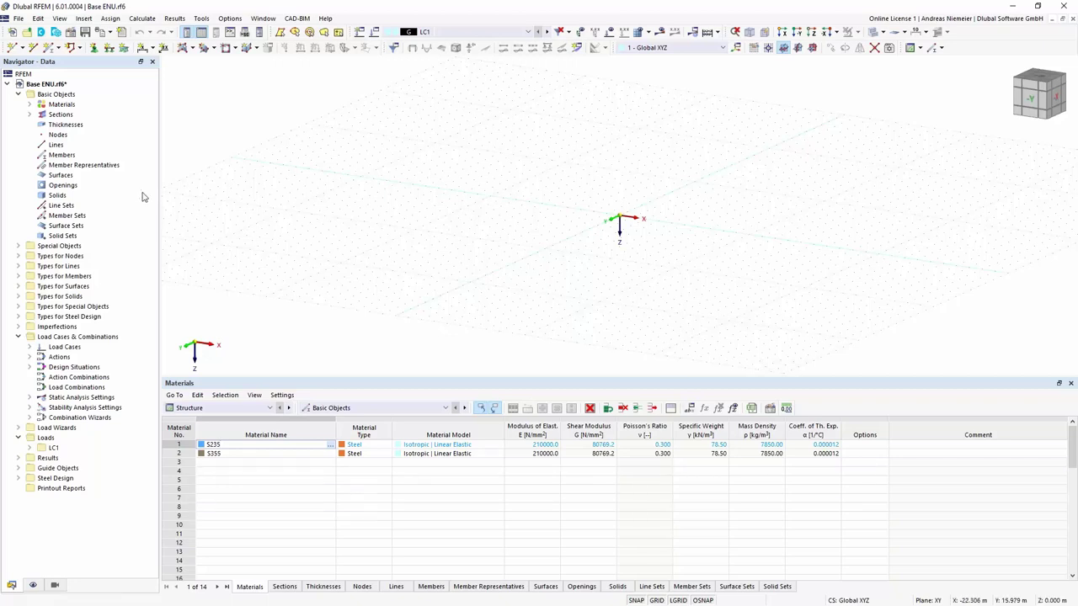
Collapse the Basic Objects, Load Cases & Combinations and Loads categories of the Base ENU model tree
left_click(18, 95)
left_click(19, 195)
left_click(18, 217)
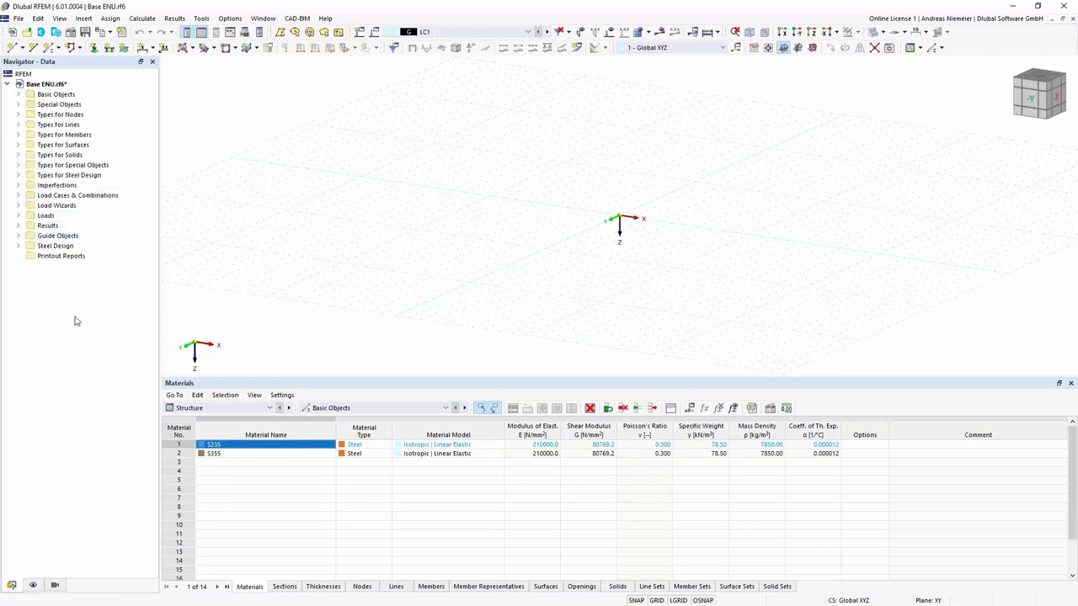
Examine how the Nodes and Members basic objects relate to the Types for Nodes and Types for Members categories in the model tree
left_click(18, 94)
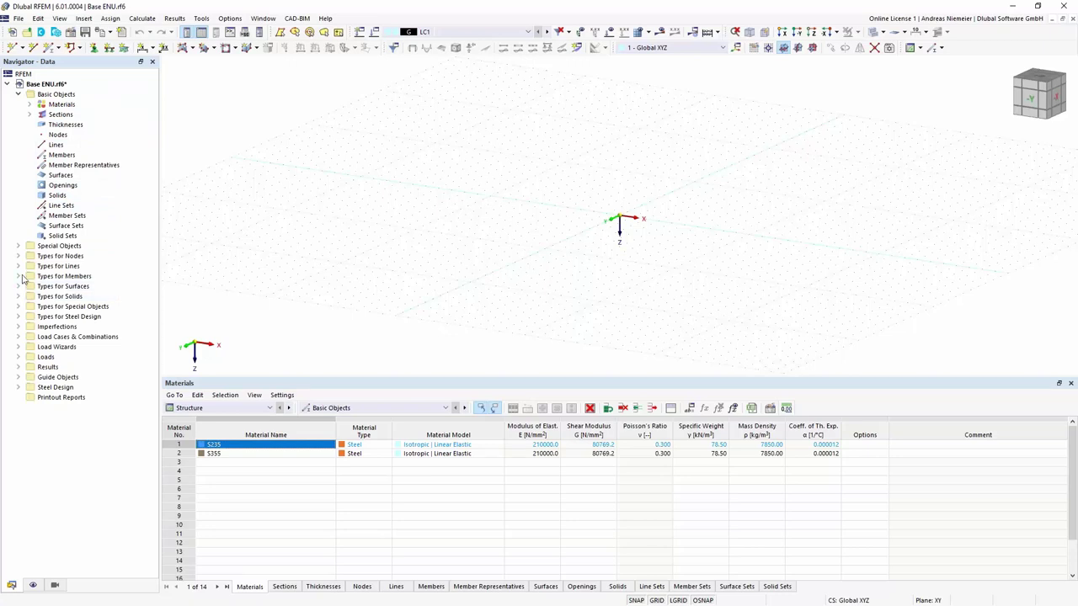
left_click(61, 137)
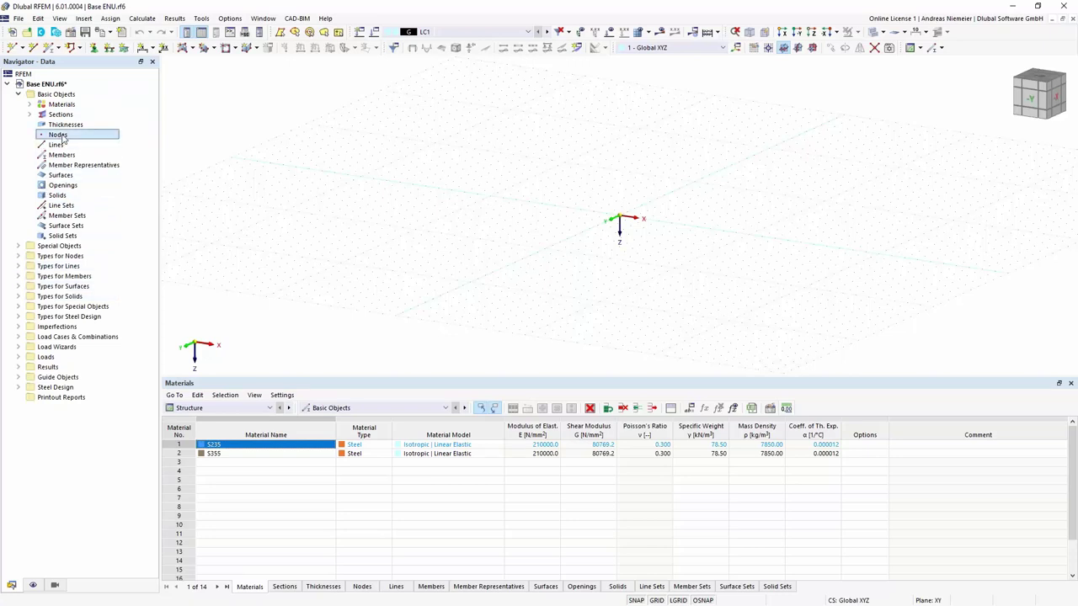
left_click(17, 256)
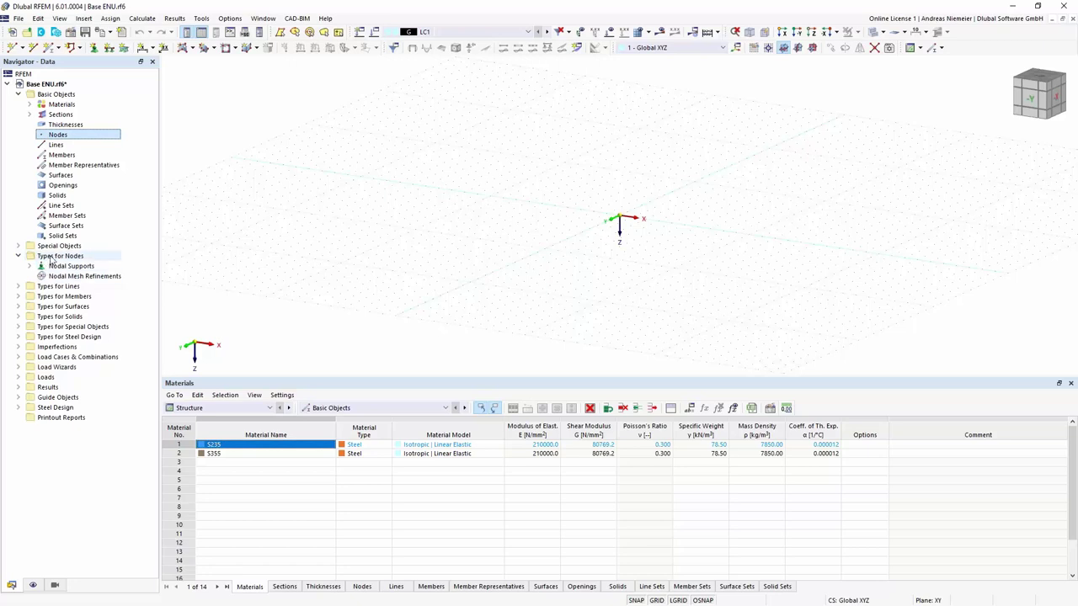
left_click(18, 257)
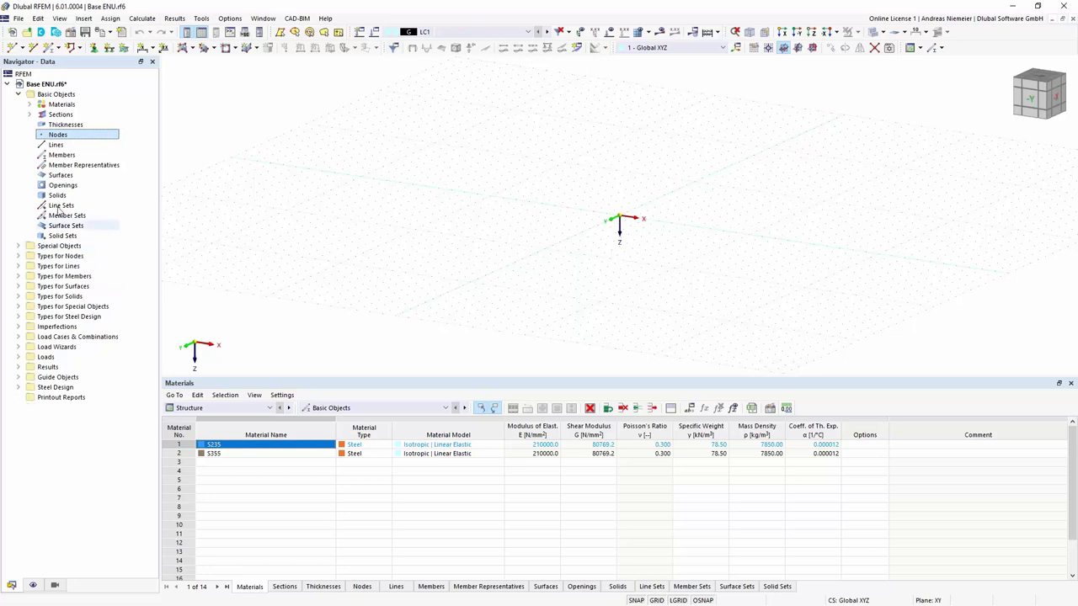
left_click(66, 155)
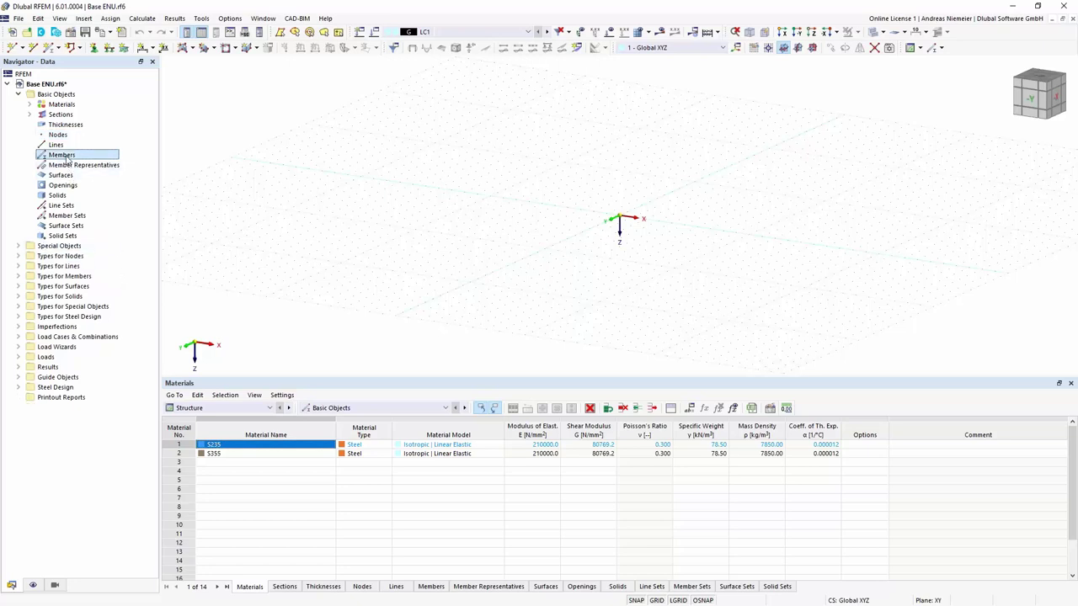
left_click(18, 277)
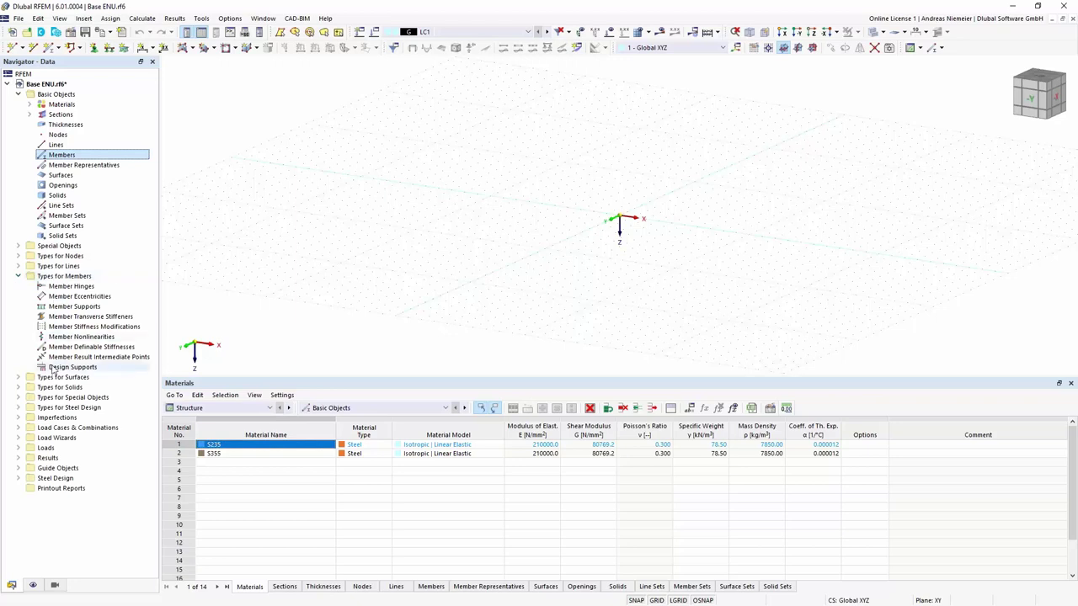
left_click(18, 276)
left_click(18, 94)
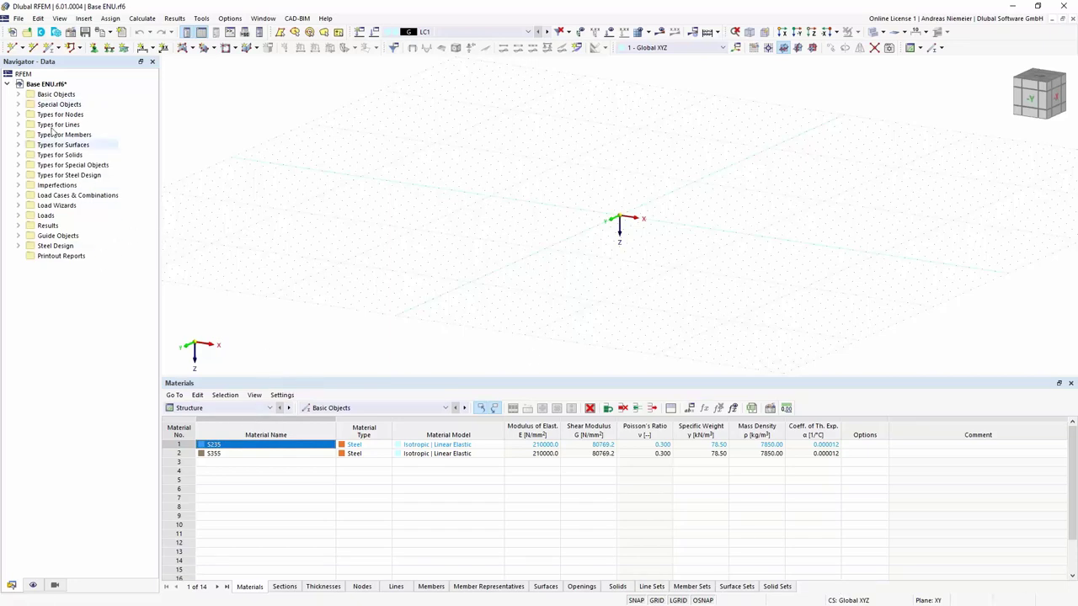
Review the Structure input tables for Types for Nodes and Types for Members, and return to the Basic Objects tables
left_click(214, 410)
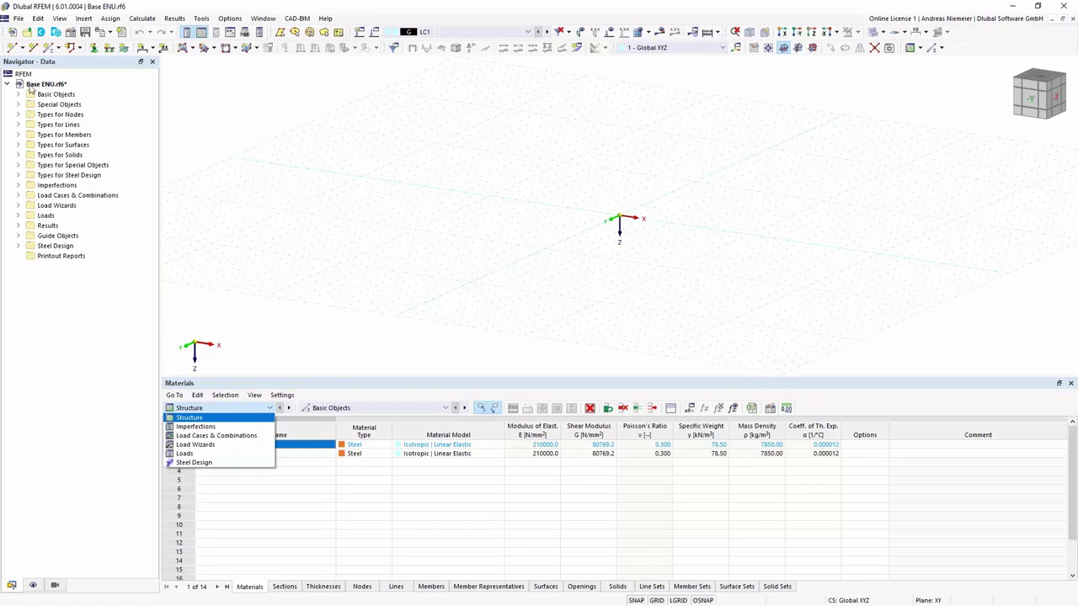
left_click(194, 418)
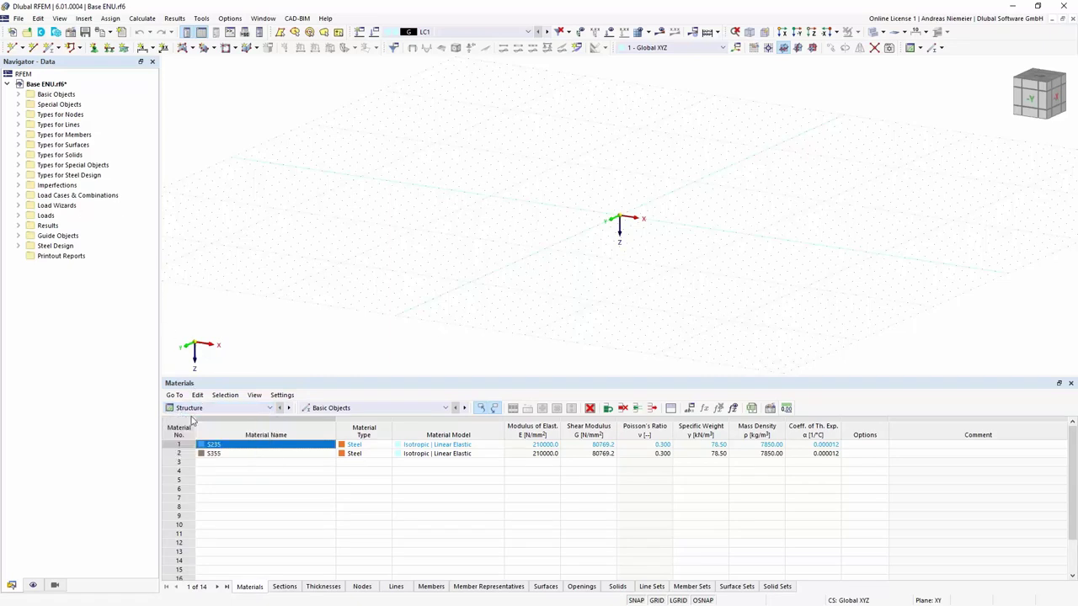
left_click(334, 409)
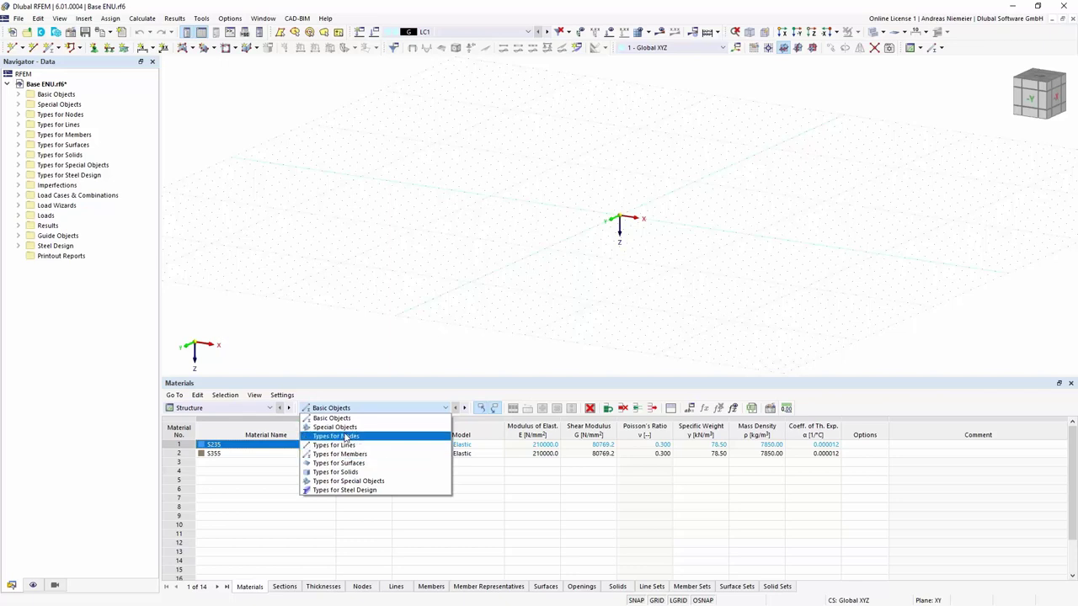
left_click(335, 437)
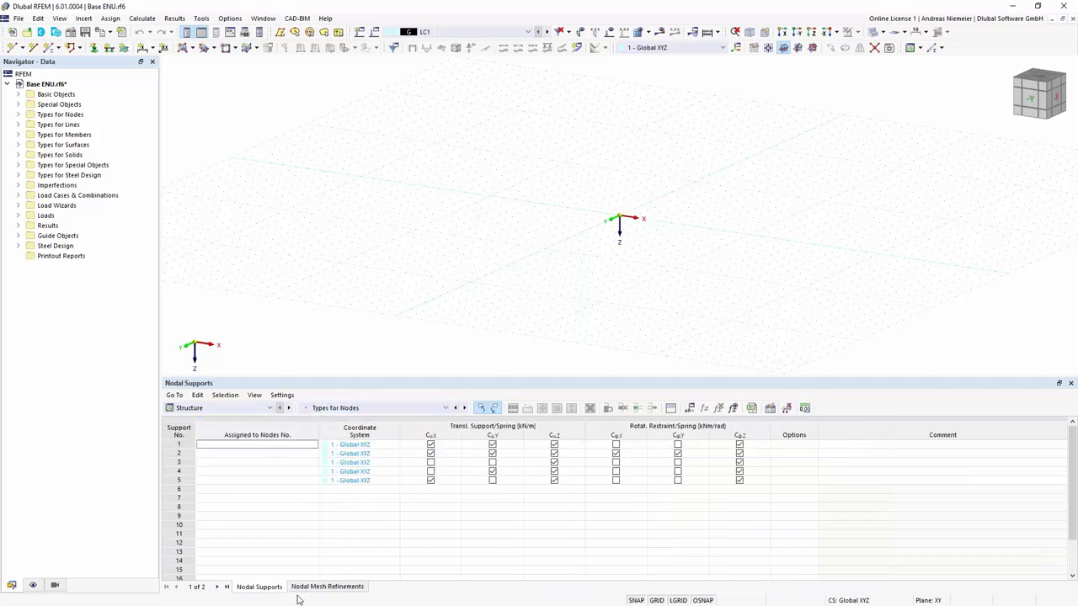
left_click(364, 409)
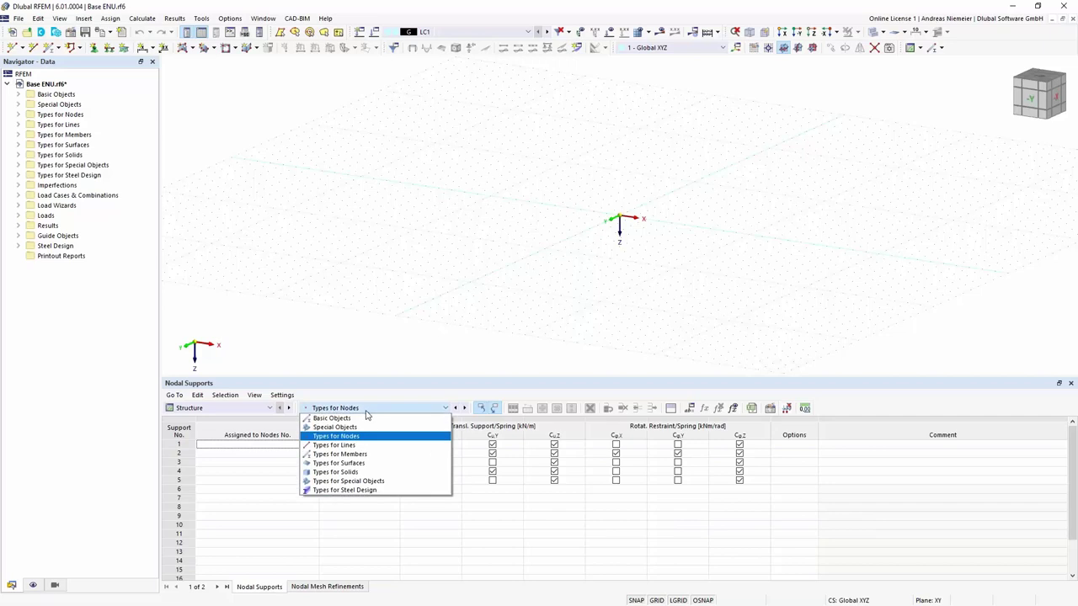
left_click(369, 454)
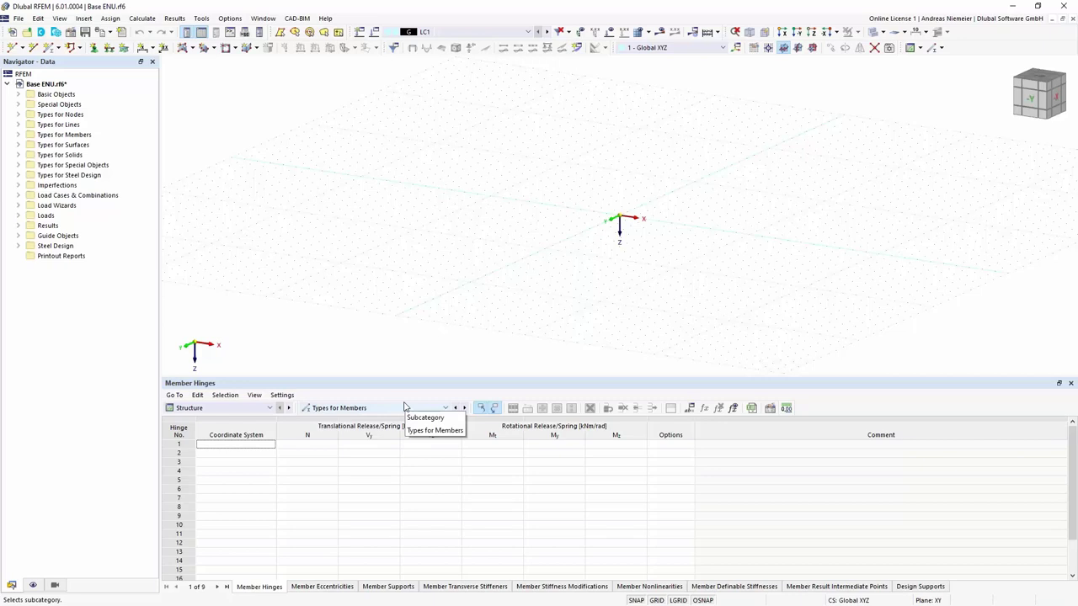
left_click(389, 408)
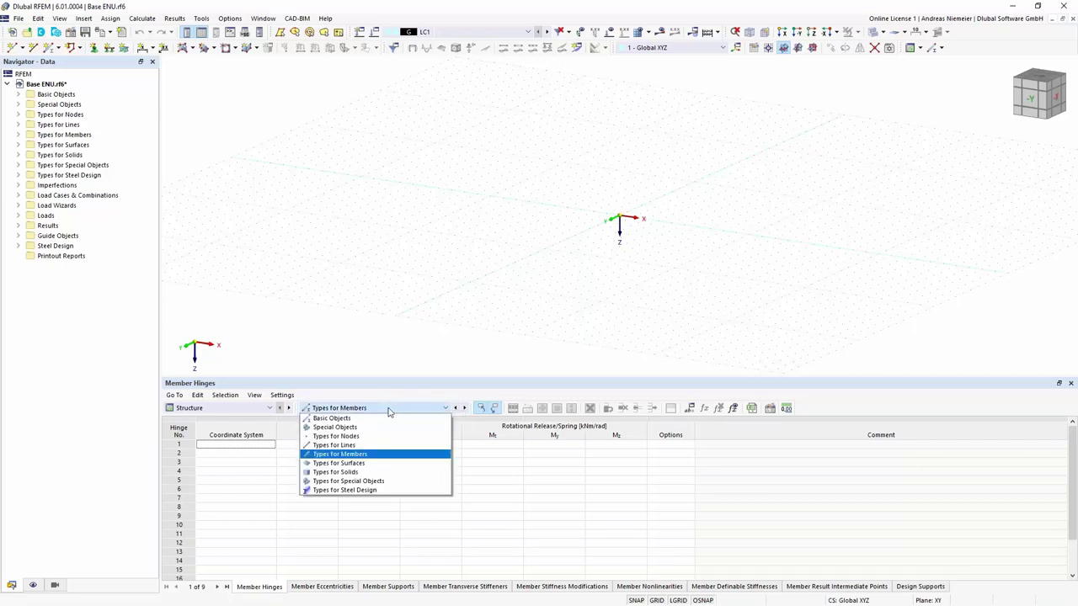
left_click(392, 419)
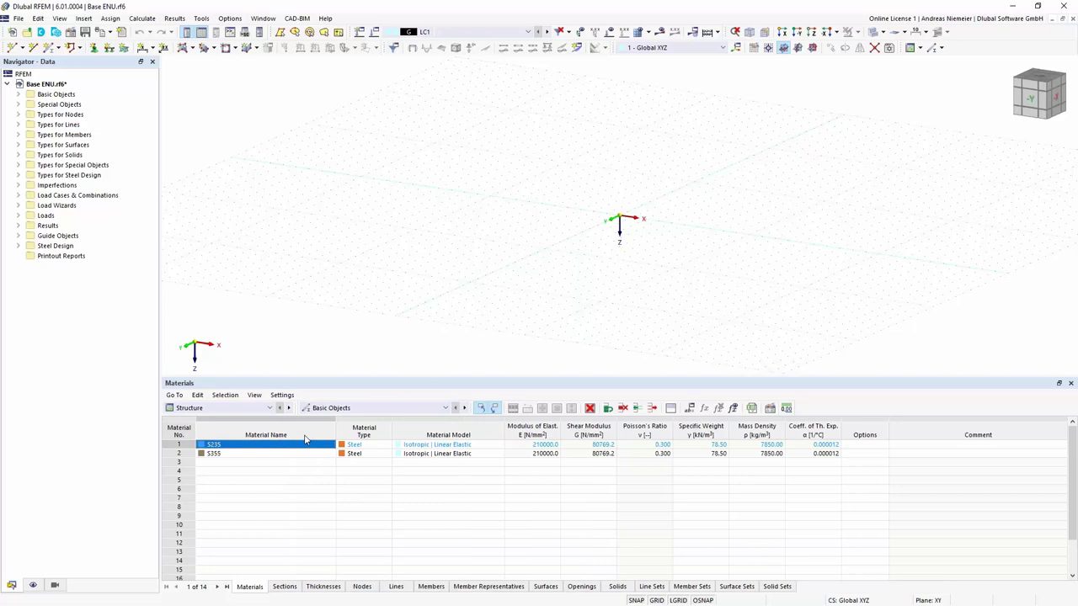
Switch the work plane to XZ and orient the view towards it
middle_click_drag(475, 205, 425, 204, "ctrl")
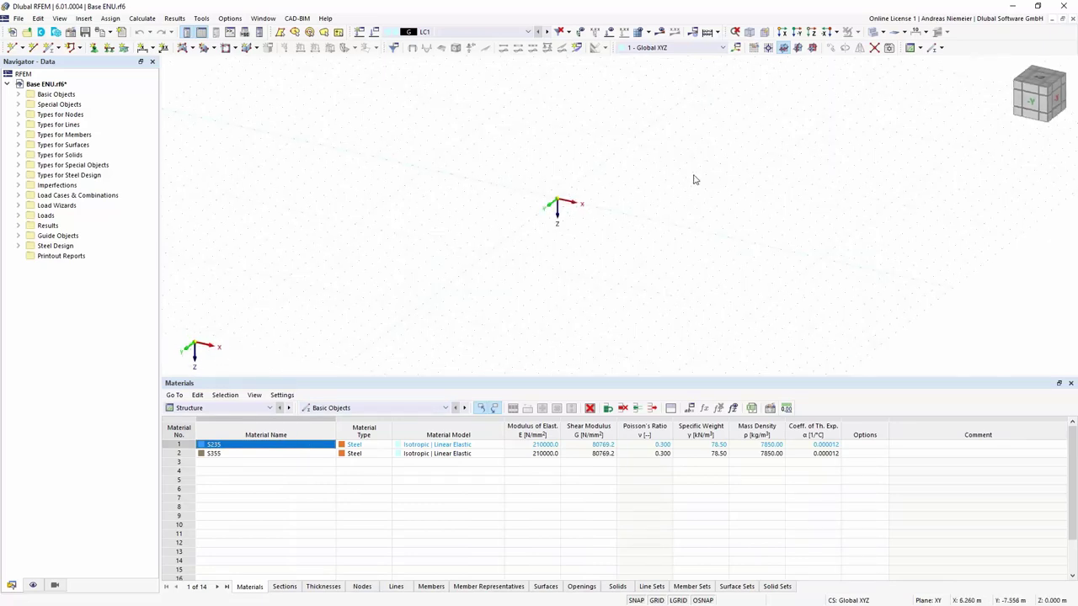
left_click(813, 49)
middle_click_drag(494, 247, 411, 260)
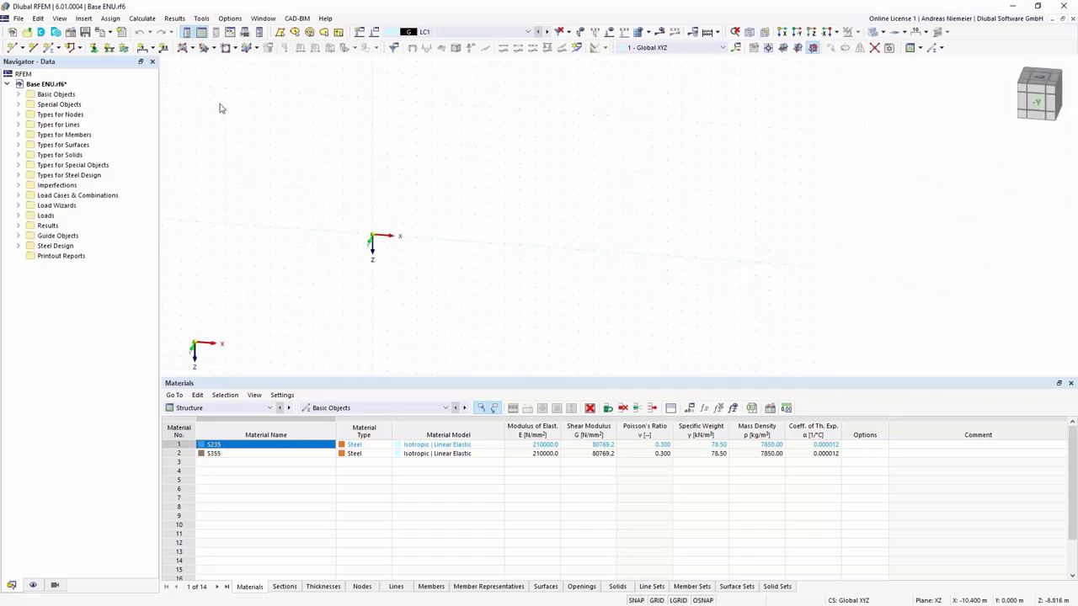
Create a vertical beam member 4.5 m long upwards from the origin, with the uniform section IPE 300 in S355
left_click(49, 47)
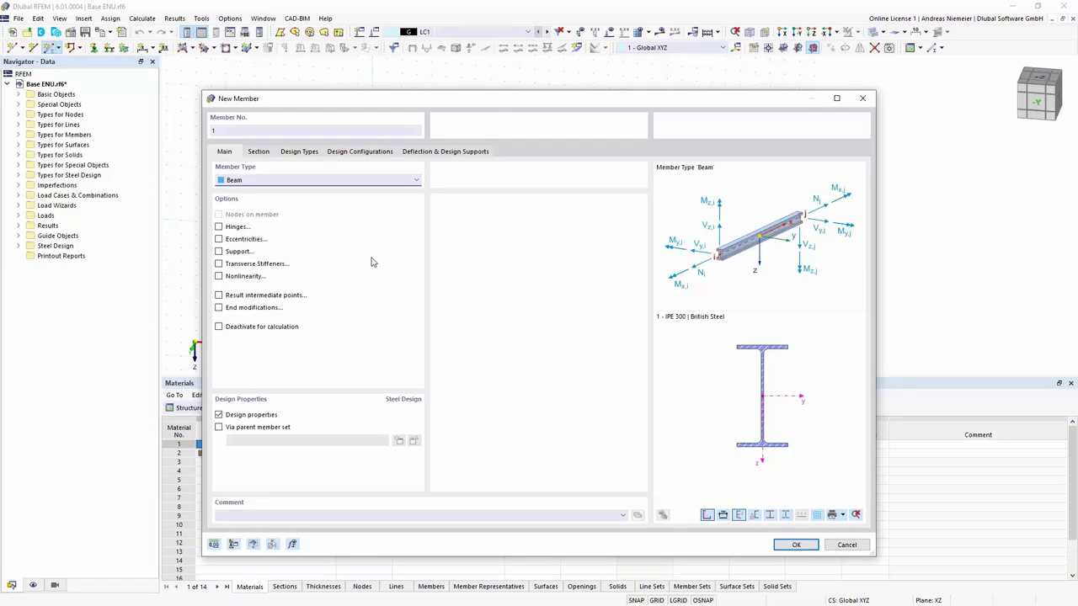
left_click(257, 152)
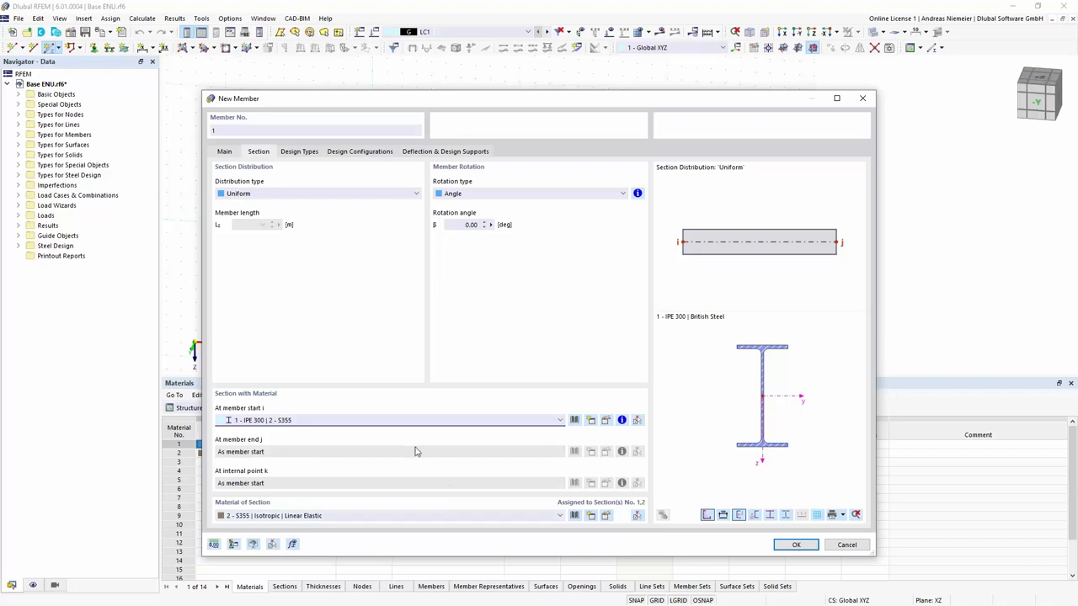
left_click(795, 544)
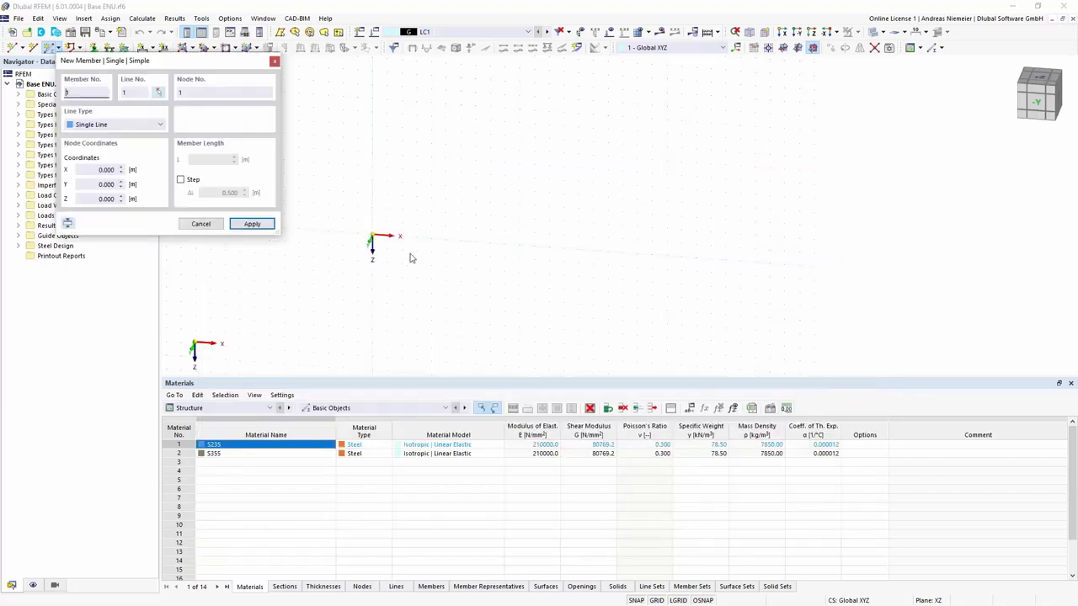
left_click(371, 242)
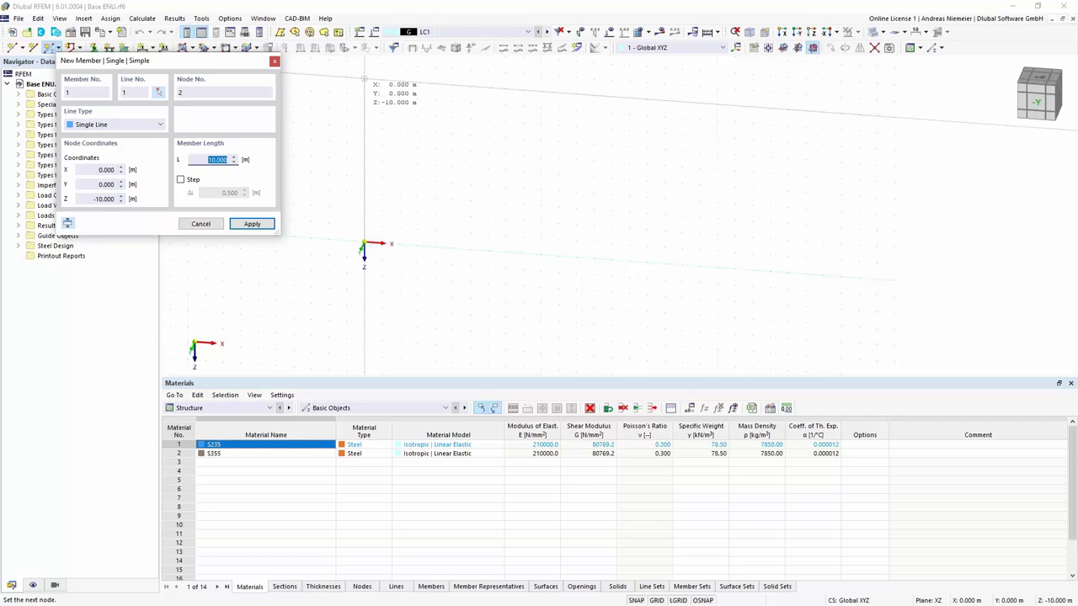
type("4,5")
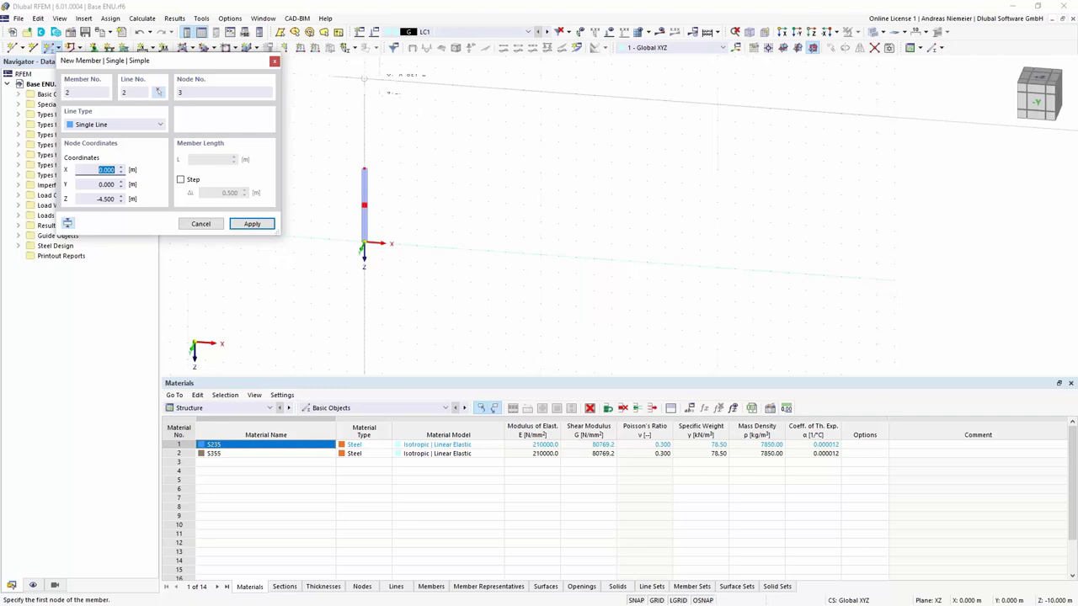
key("Return")
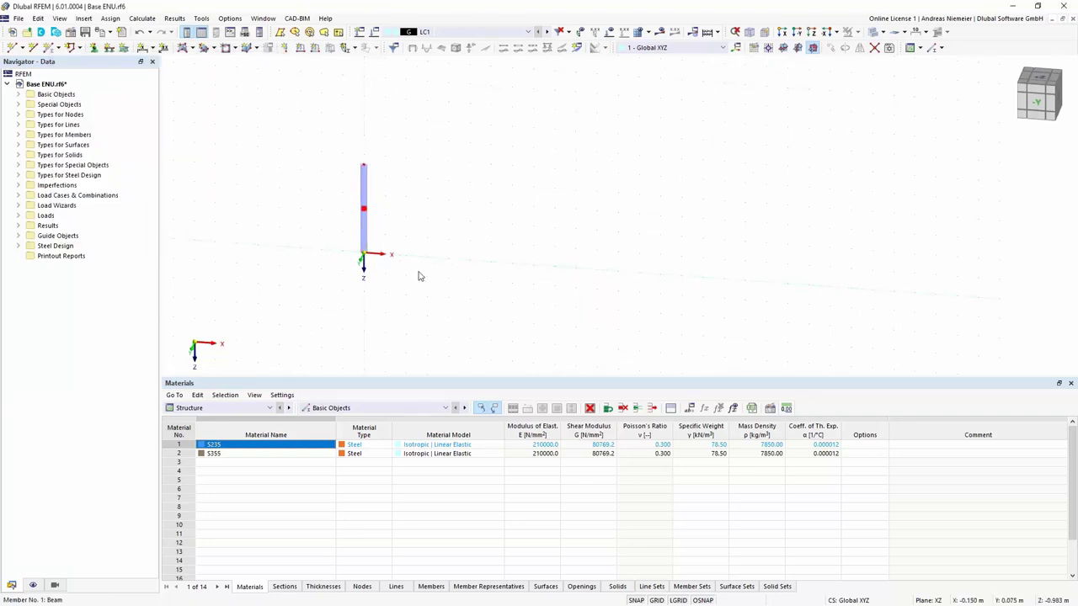
Copy the column once with a displacement of 13 m in the global X direction
scroll(512, 275, "up", 3)
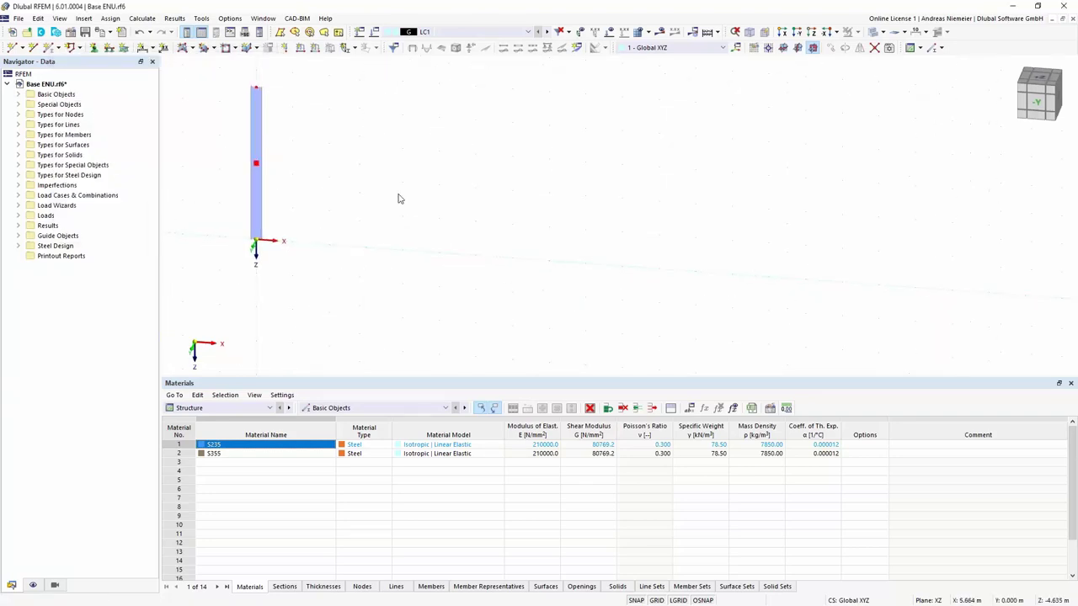
scroll(443, 313, "down", 1)
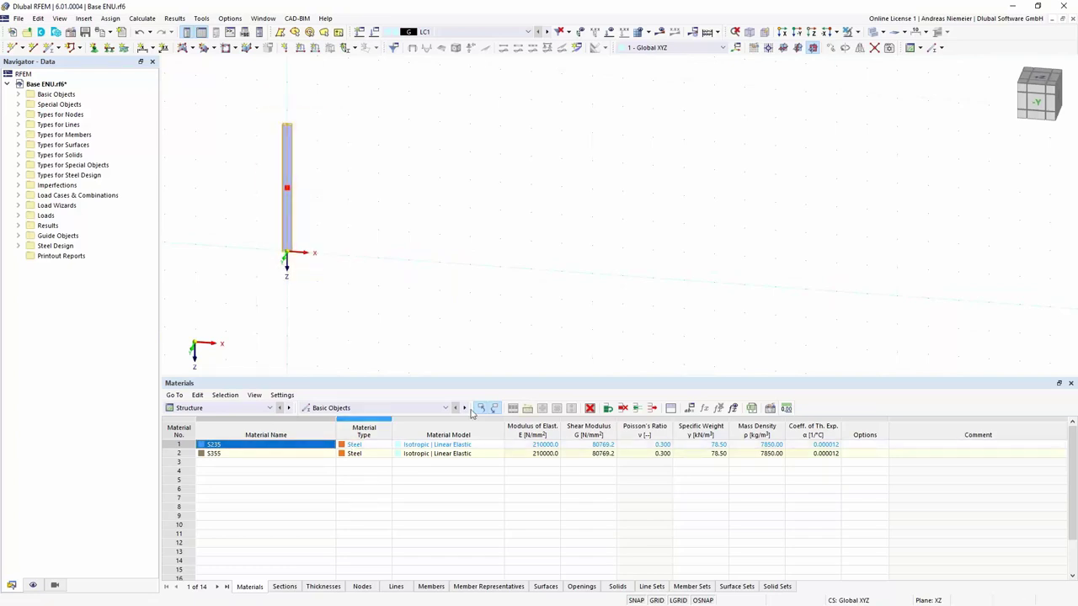
left_click(826, 51)
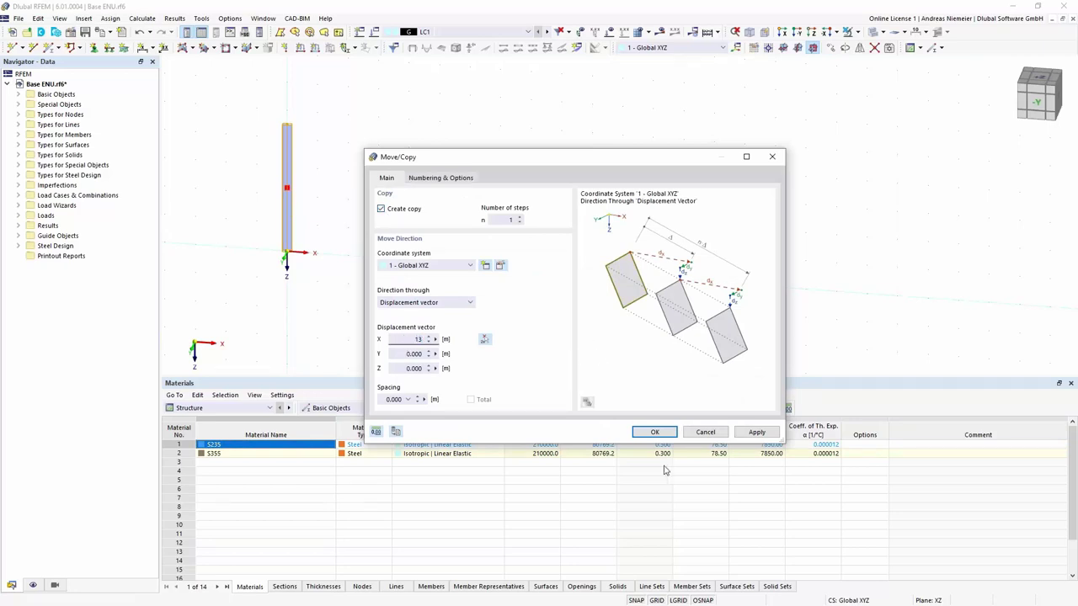
left_click(656, 434)
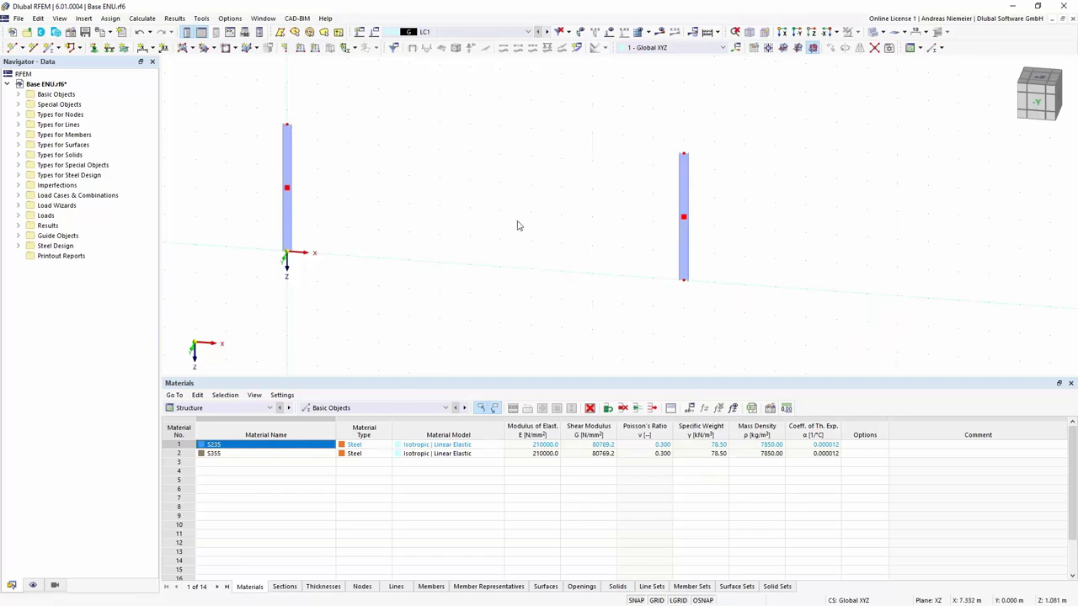
Add a node between the top nodes of the two columns, at 50% of the distance between them
scroll(474, 237, "up", 1)
middle_click_drag(504, 183, 532, 234)
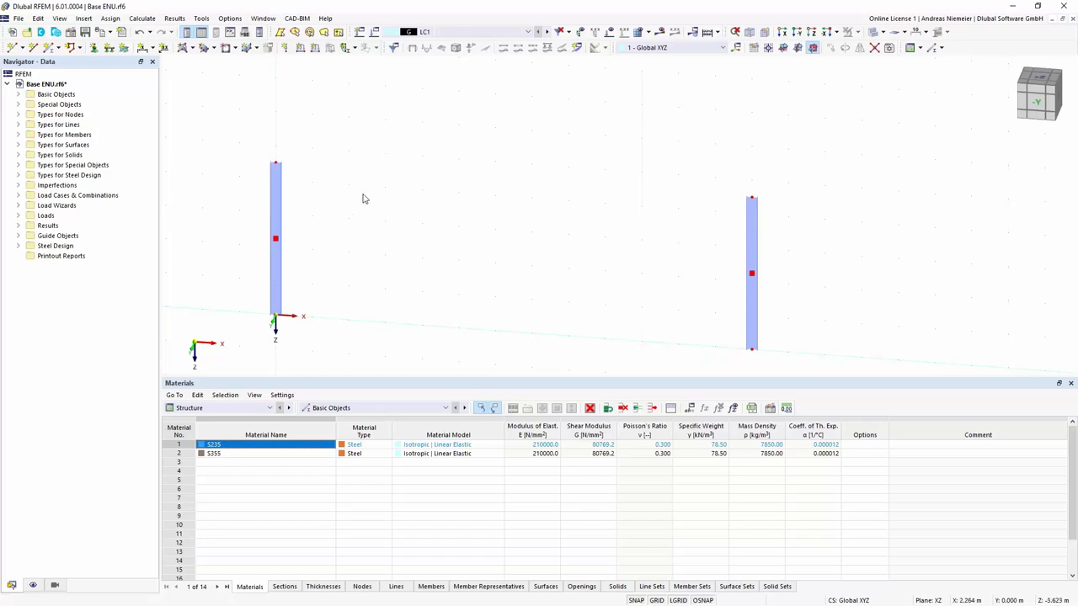
left_click(22, 49)
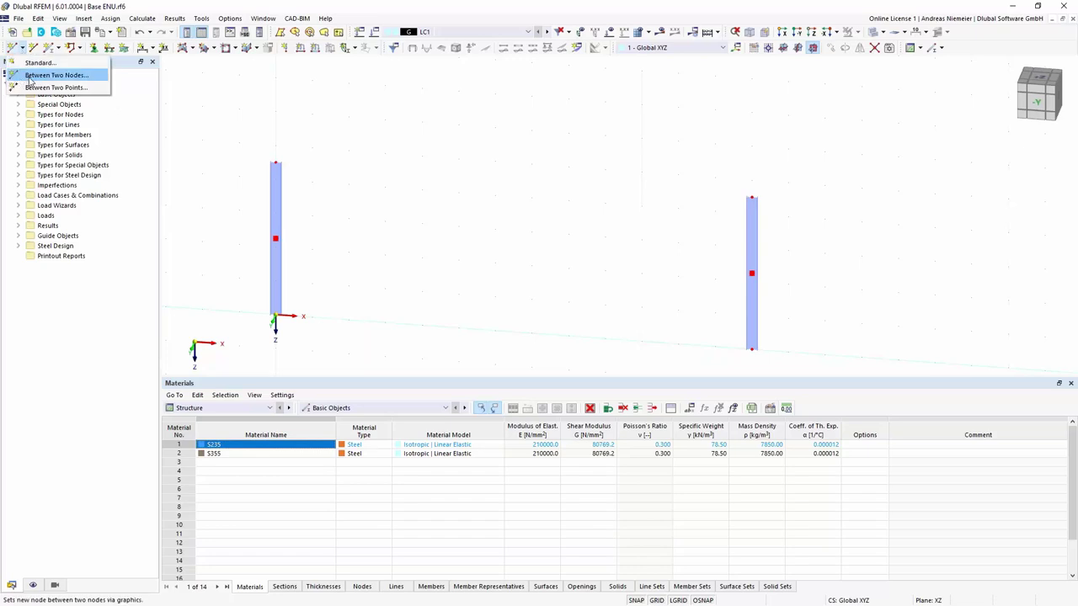
left_click(36, 78)
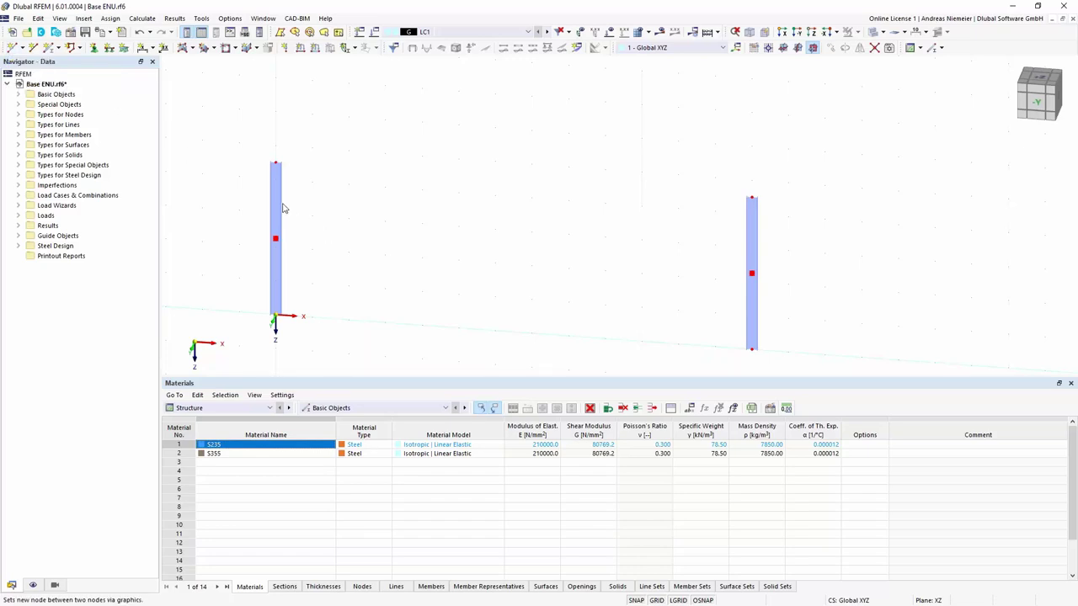
scroll(477, 211, "down", 2)
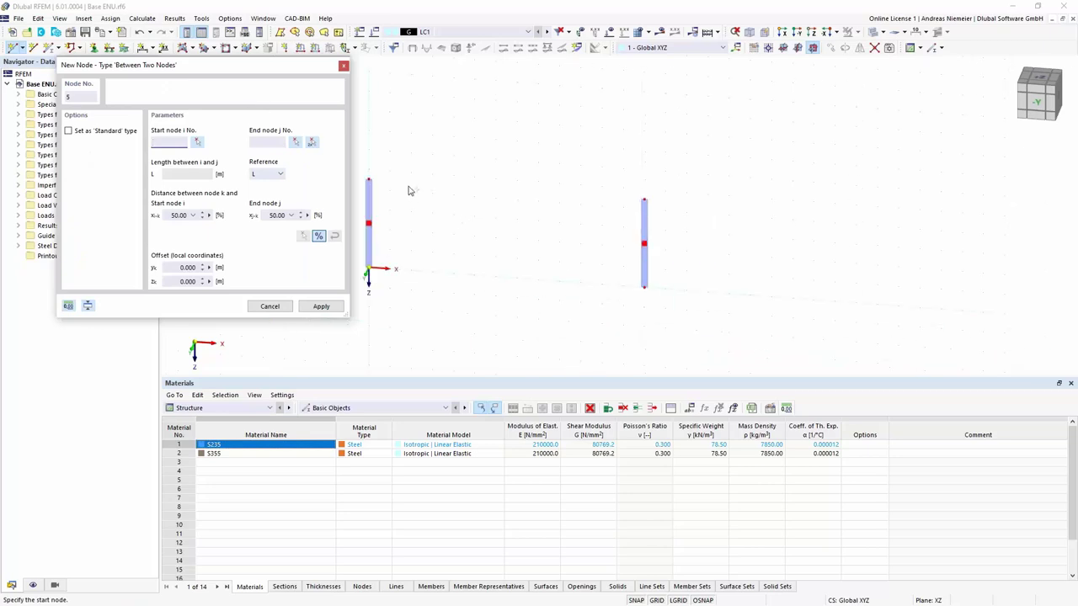
left_click(368, 182)
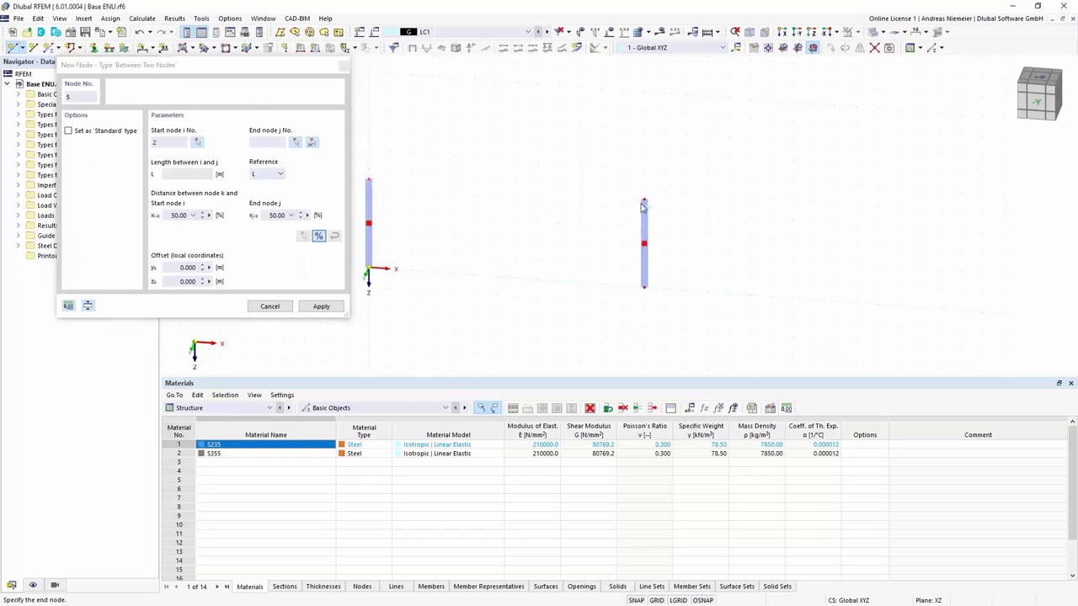
left_click(645, 200)
key("Escape")
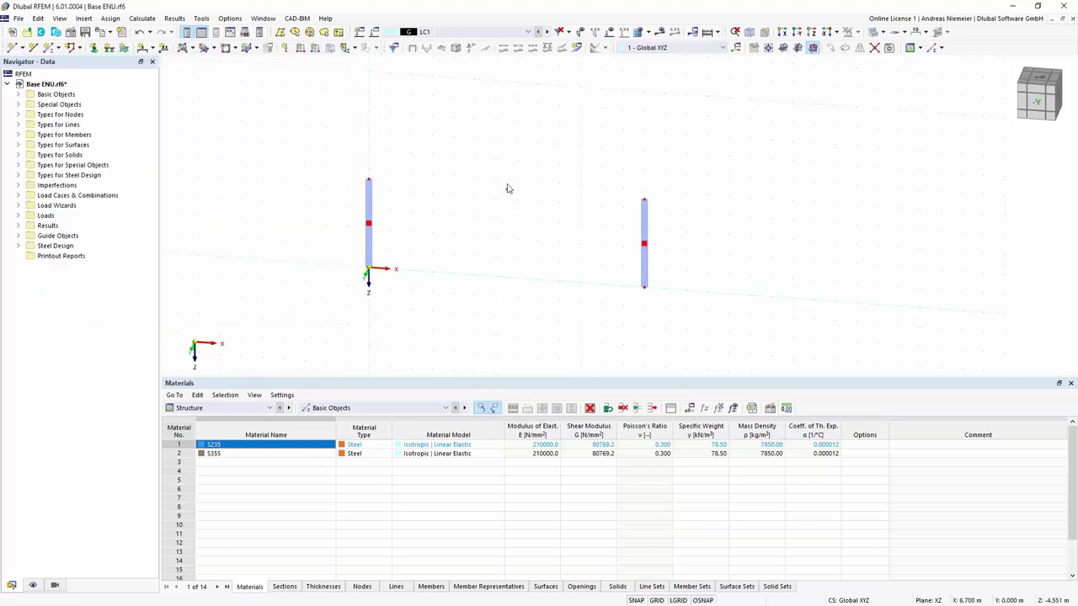
scroll(509, 211, "up", 2)
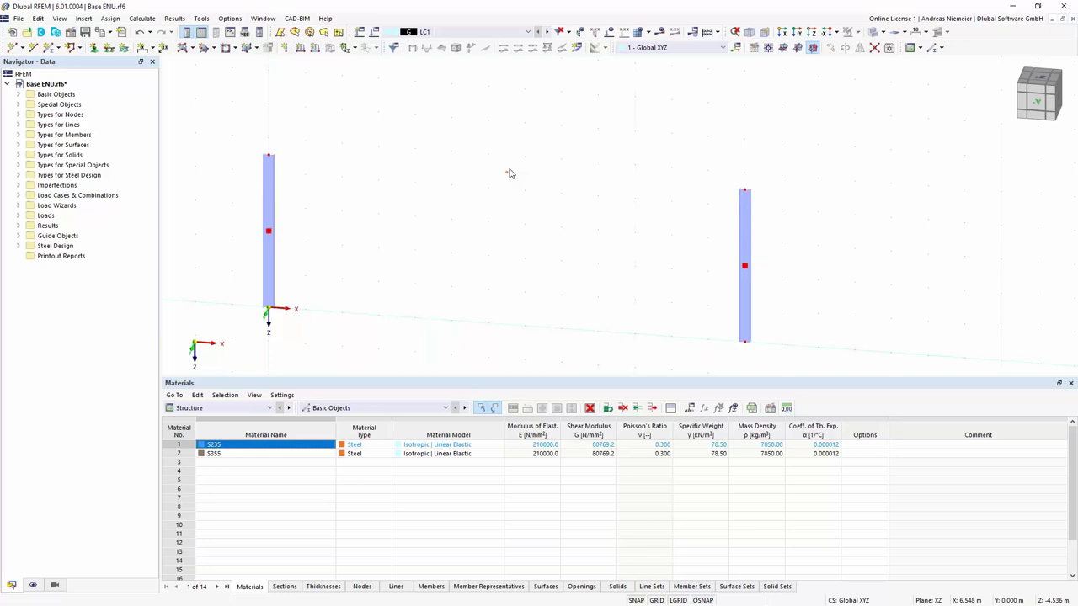
Start a Chamfer of the node midway between the columns, with a copy created and a rotation angle of 13°
scroll(616, 265, "down", 1)
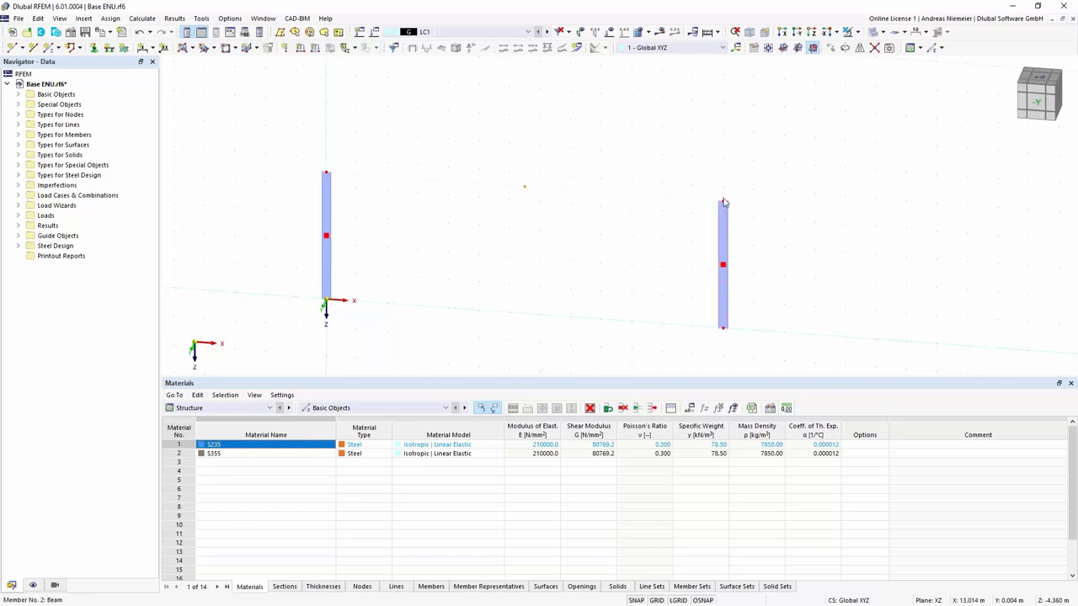
right_click(524, 190)
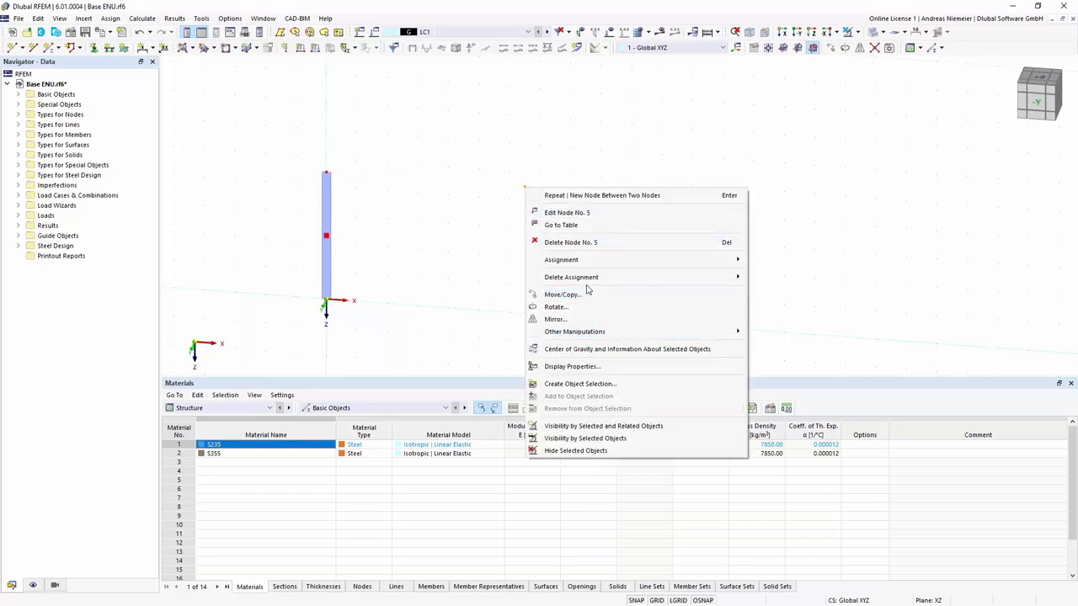
mouse_move(595, 331)
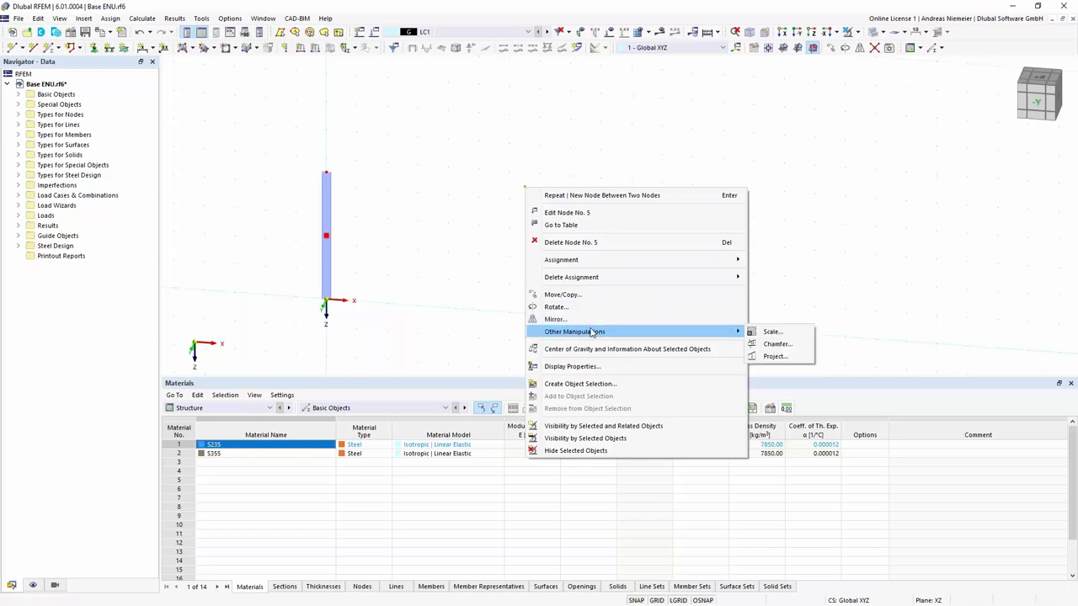
left_click(787, 348)
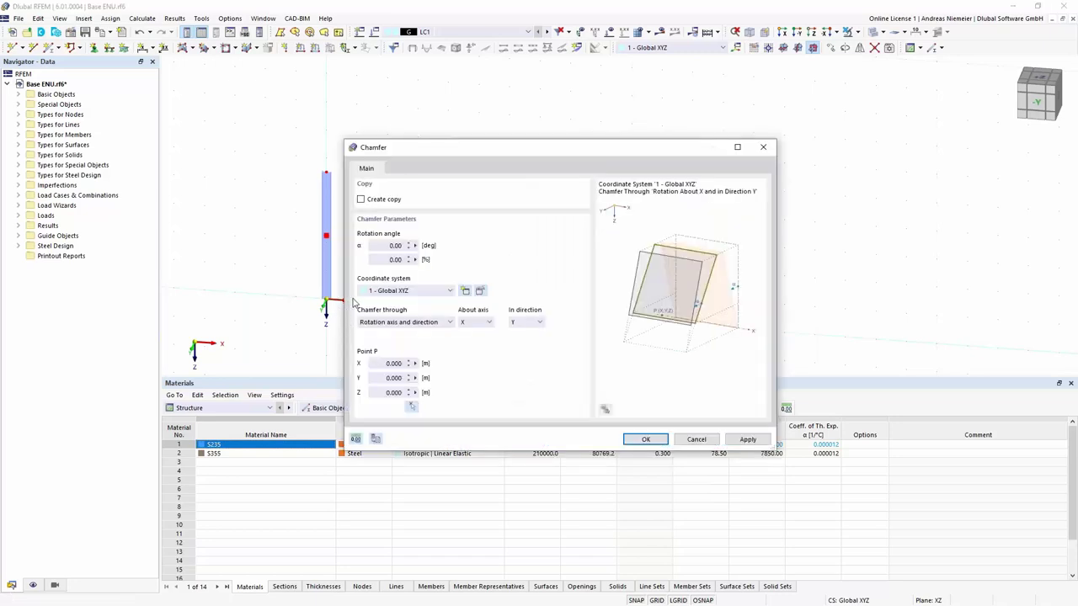
left_click(360, 199)
left_click(378, 246)
type("13")
Chamfer the node about axis Y in direction Z, using the top node of the column at the origin as point P
left_click(480, 322)
left_click(468, 339)
left_click(539, 323)
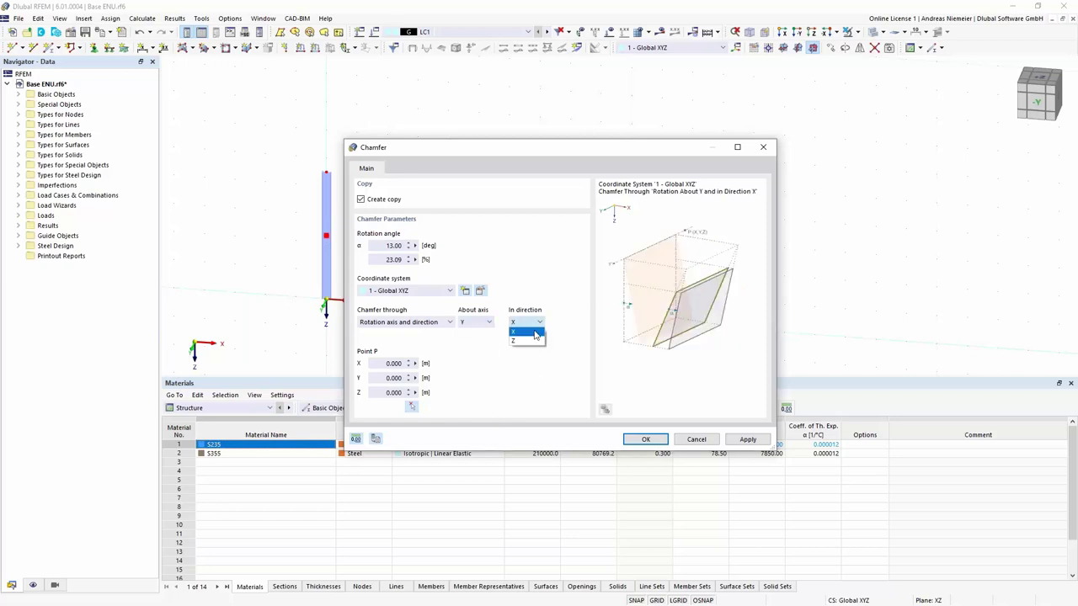
left_click(523, 349)
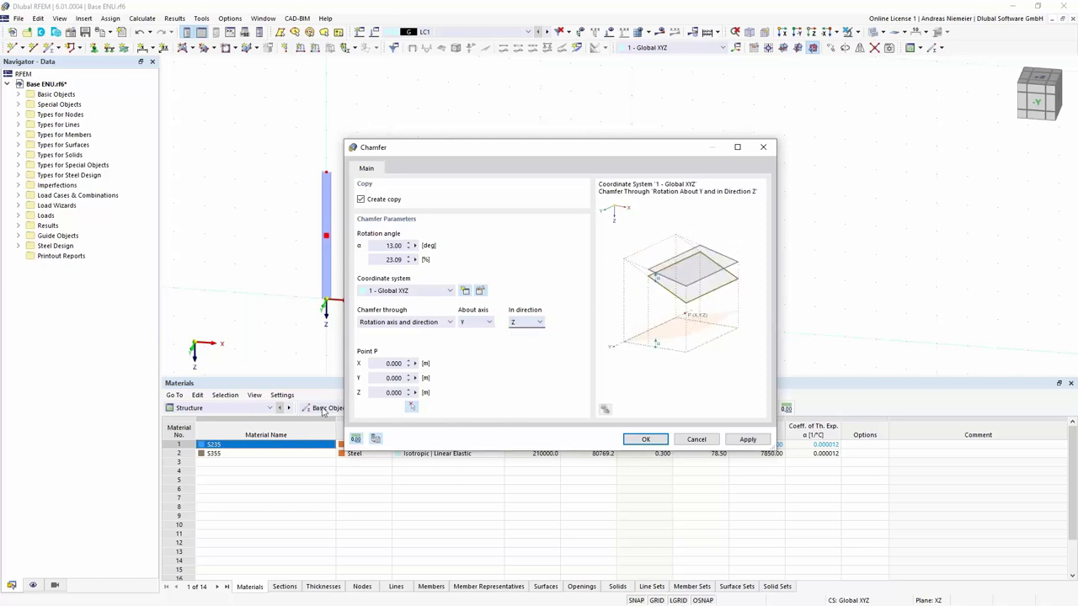
left_click(411, 406)
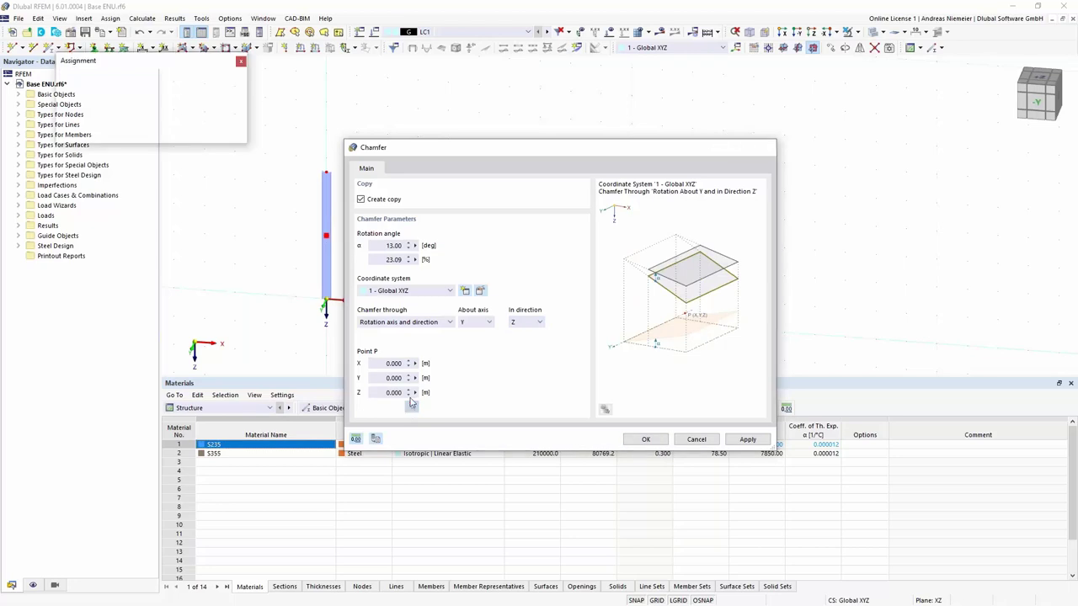
left_click(326, 173)
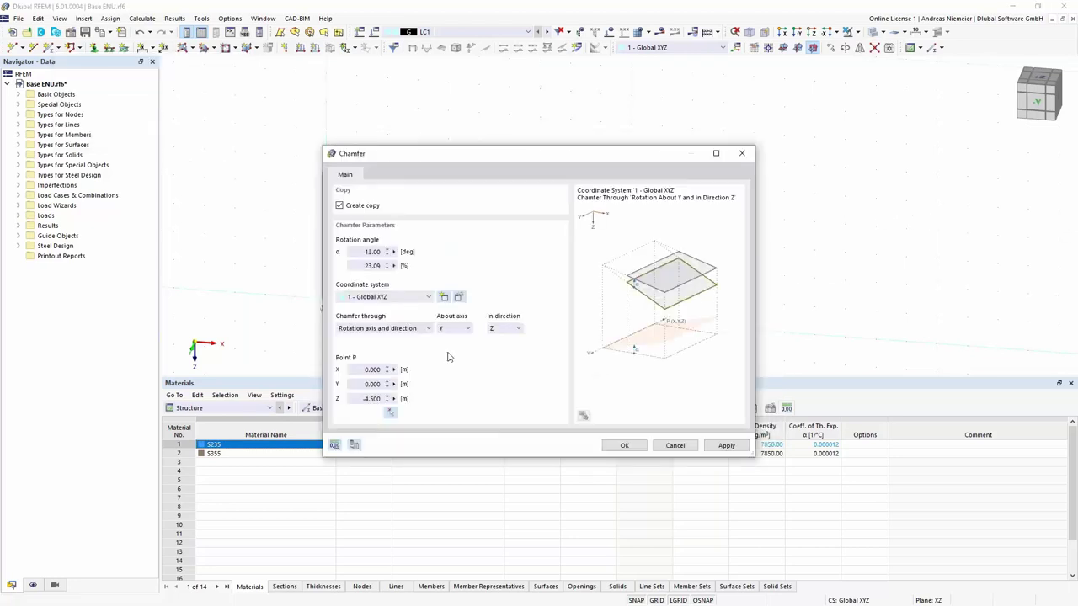
left_click(619, 450)
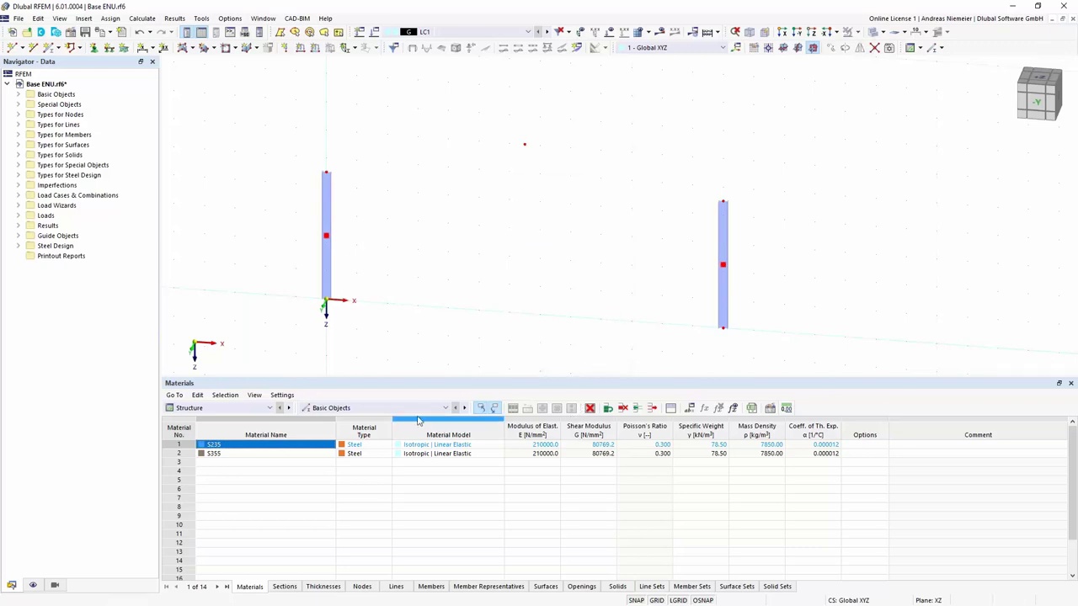
Start a new single member of type Beam and open its section settings
left_click(49, 47)
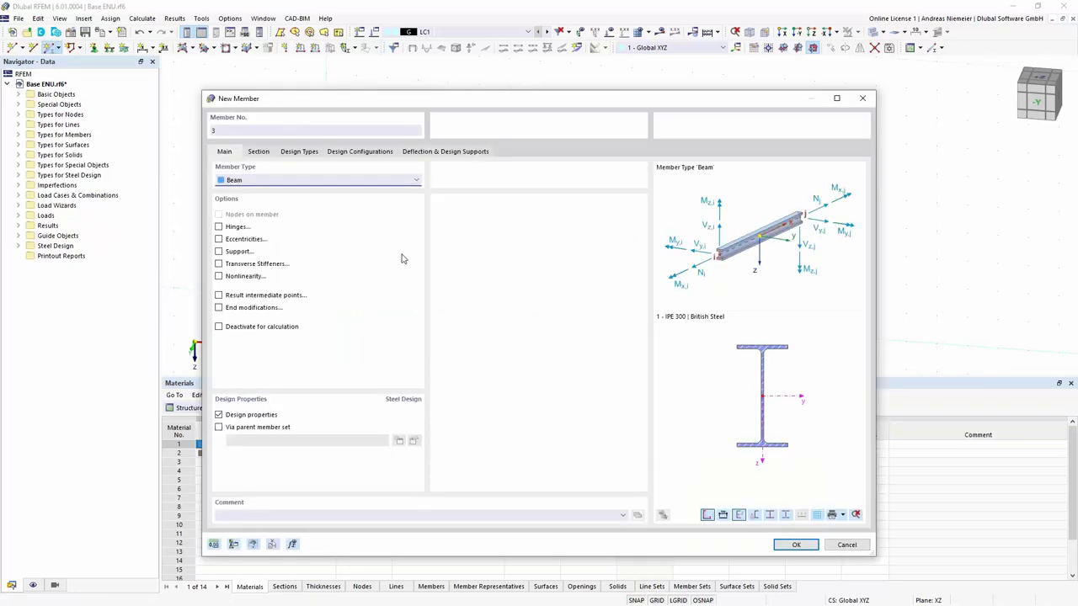
left_click_drag(440, 107, 471, 313)
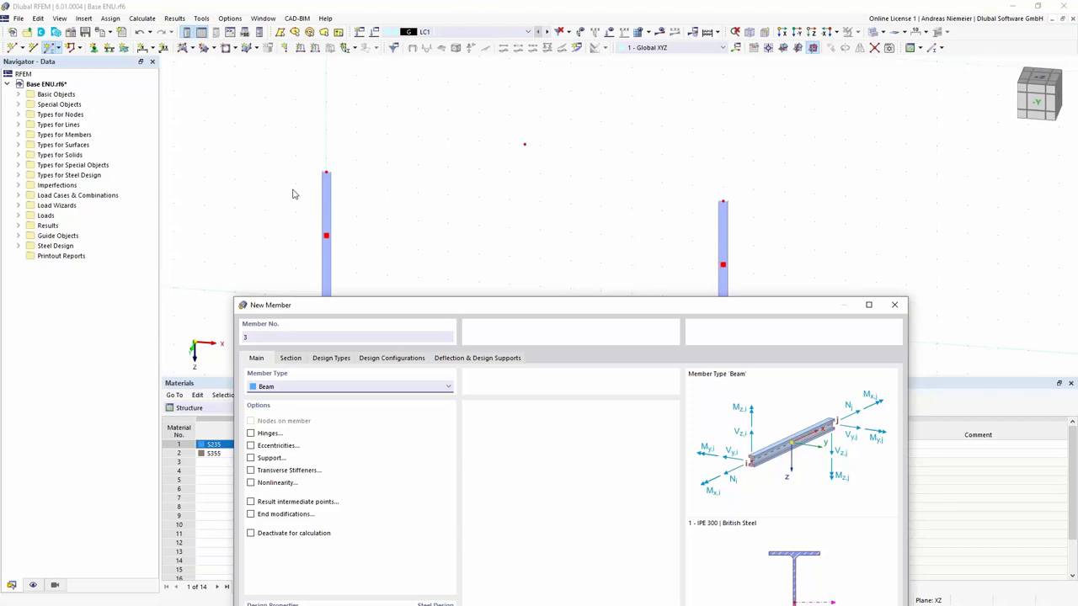
left_click_drag(462, 309, 587, 224)
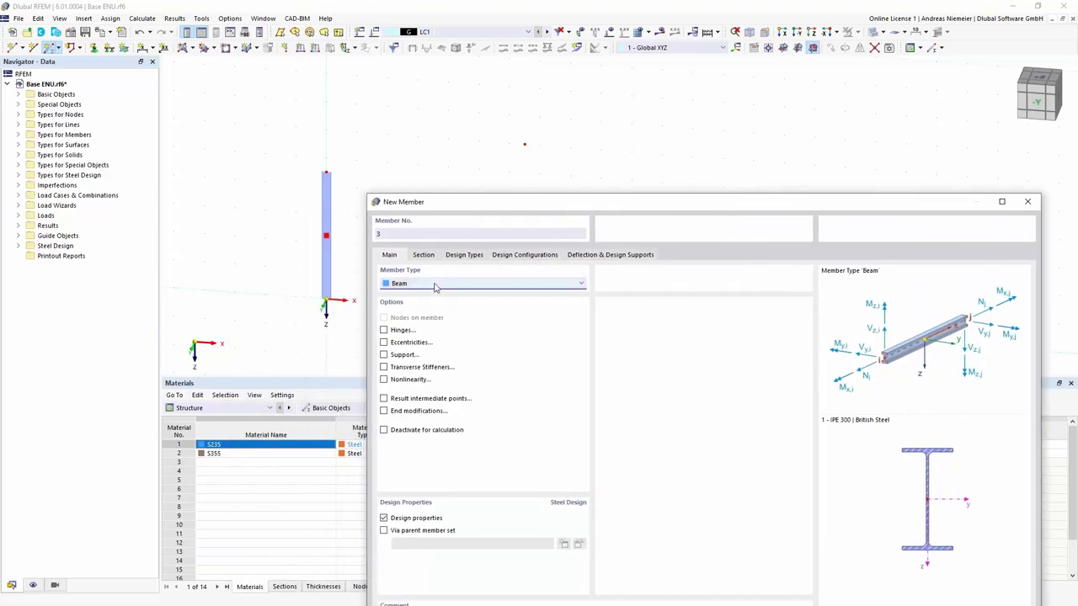
left_click(424, 255)
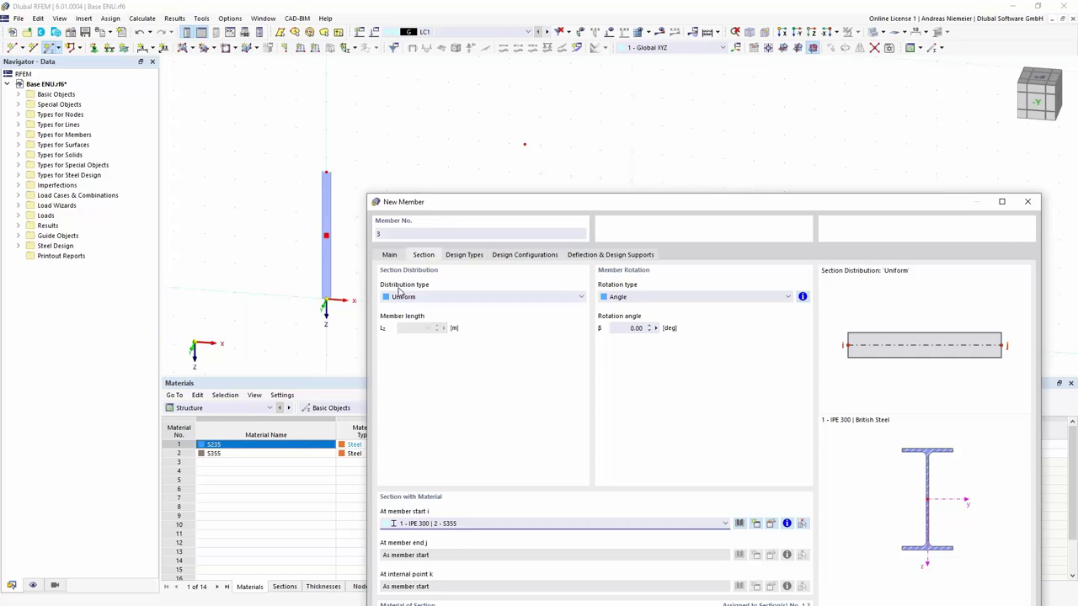
Examine the available section distribution types for the member, from Linear through the tapered, Saddle and offset variants
left_click(450, 298)
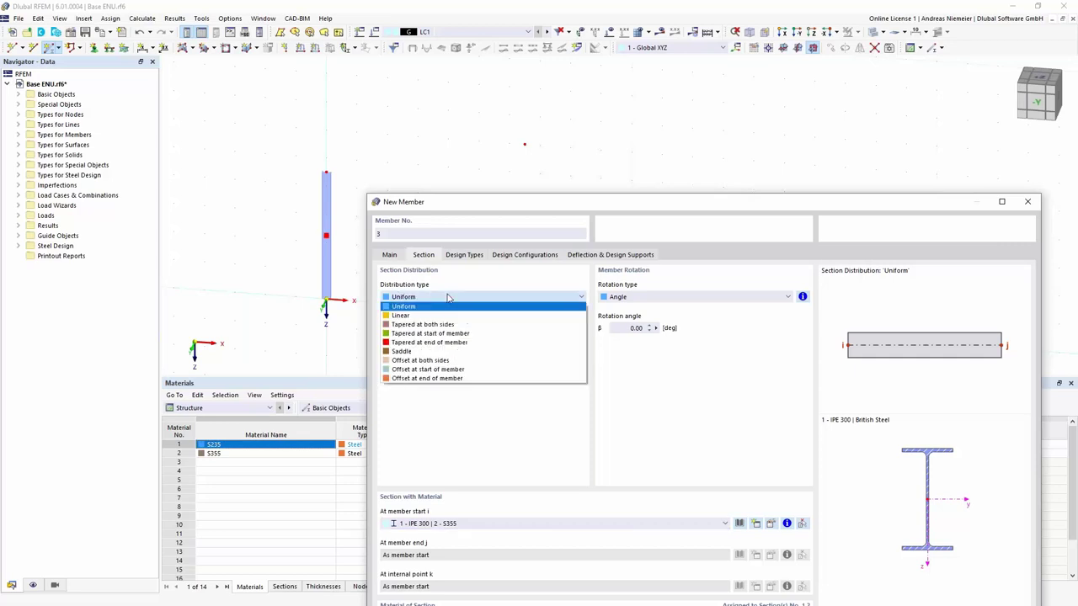
left_click(437, 315)
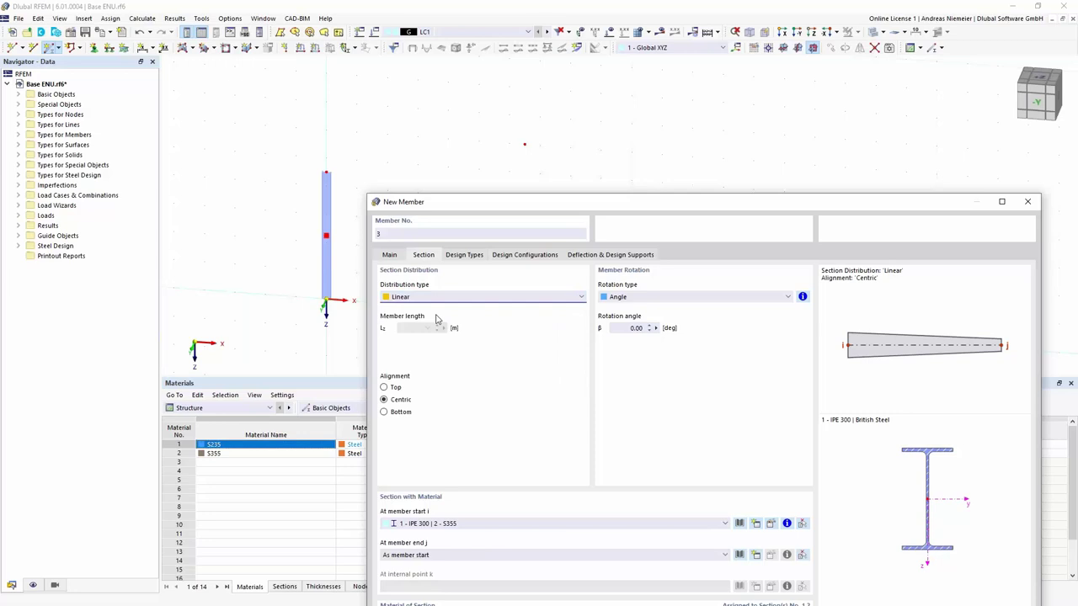
key("Down")
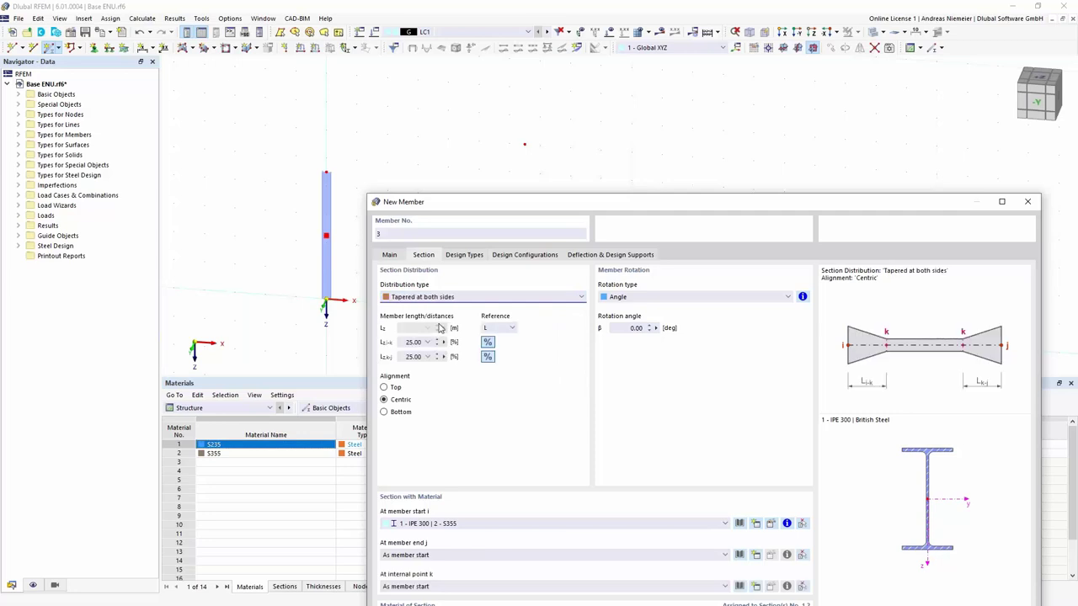
key("Down")
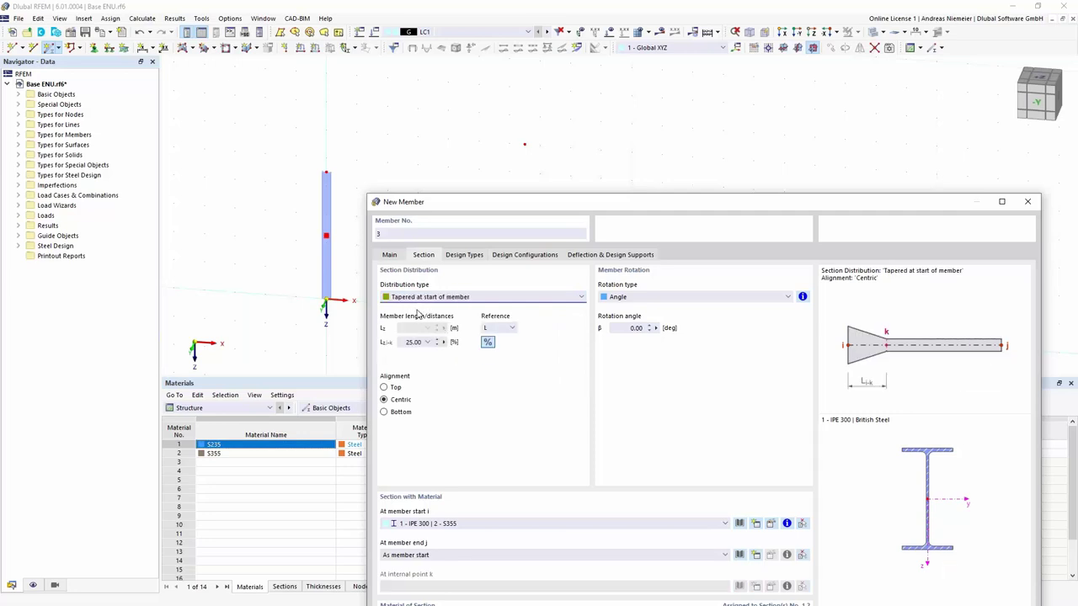
key("Down")
key("Down")
key("Down")
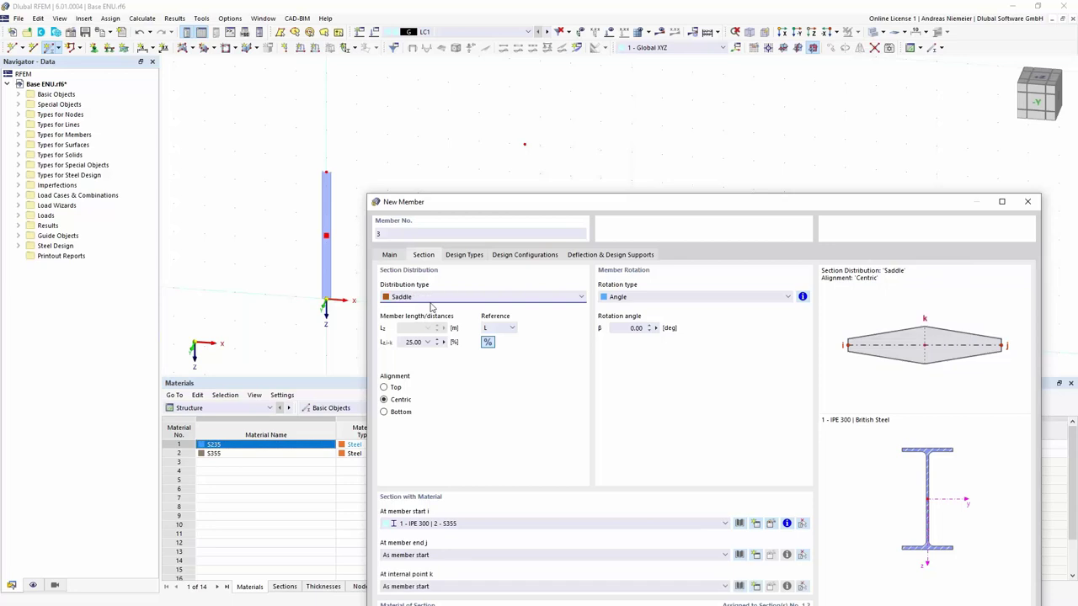
key("Down")
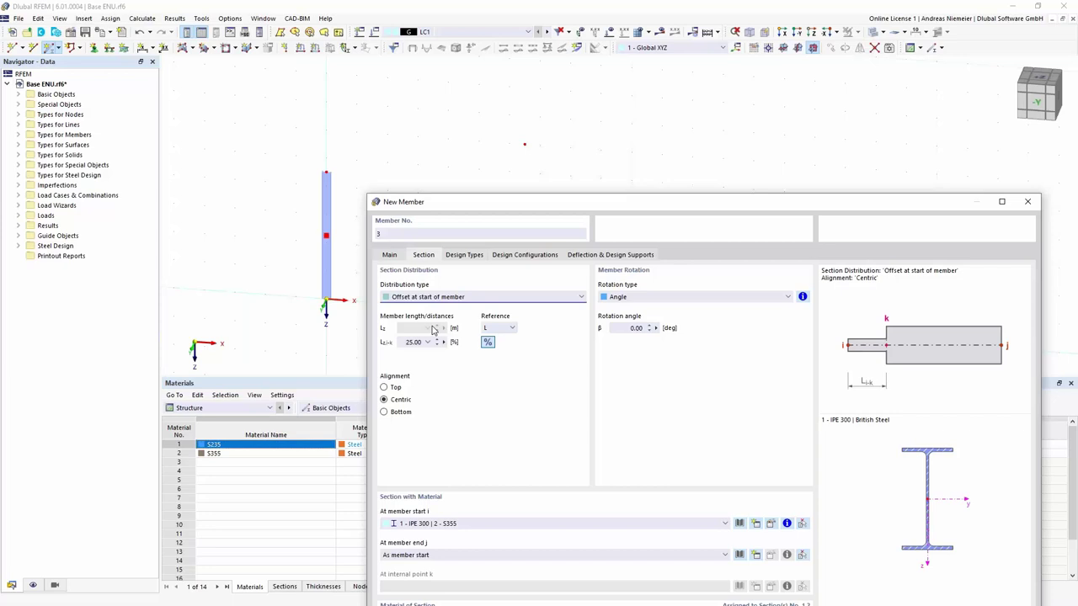
Set the section distribution to Tapered at start of member with Top alignment
left_click(497, 299)
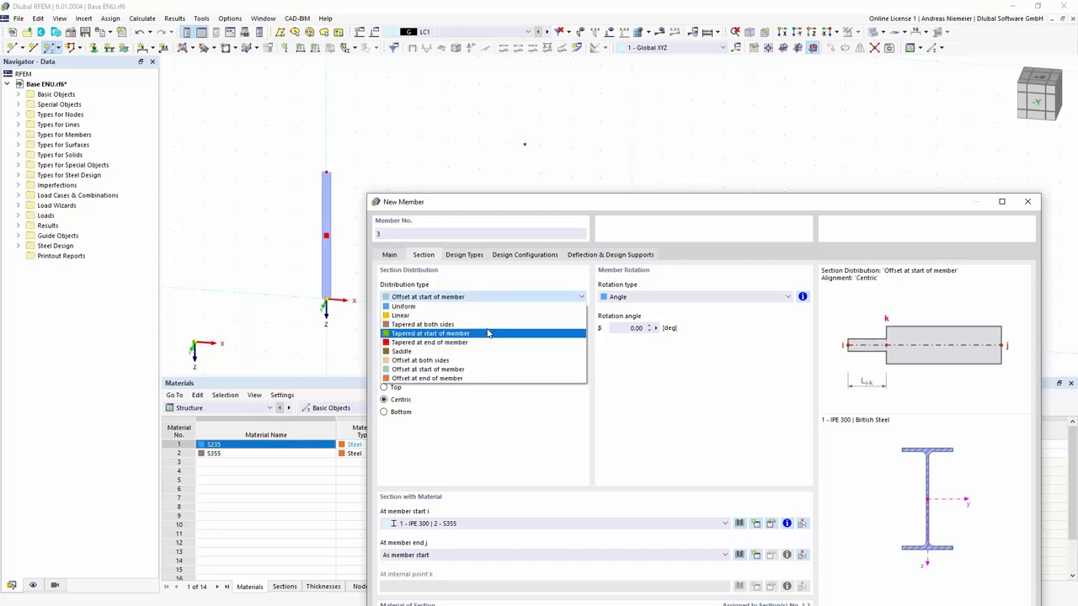
left_click(486, 334)
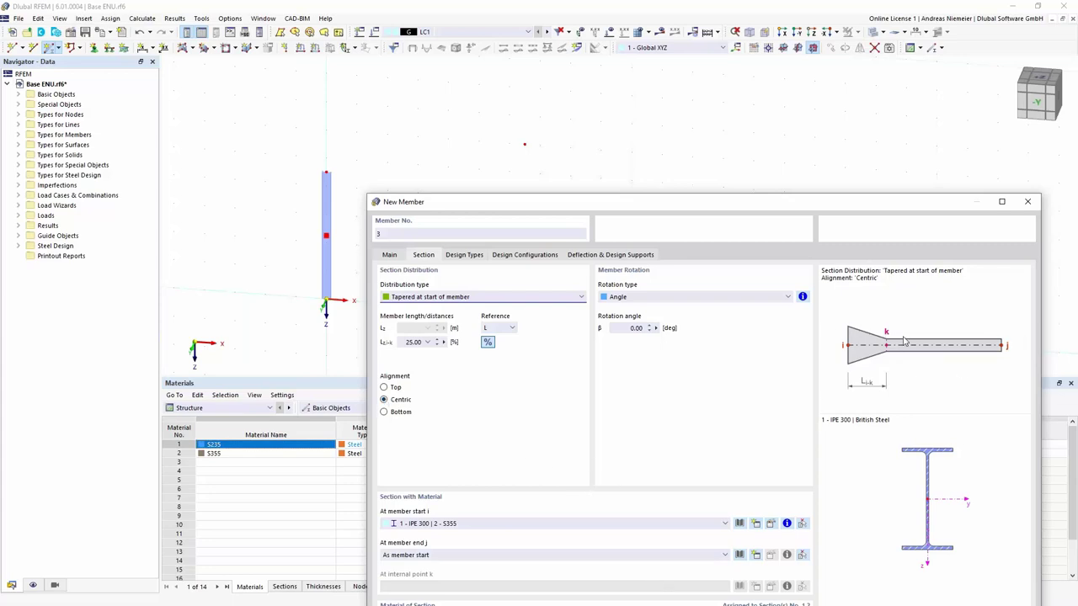
left_click(384, 388)
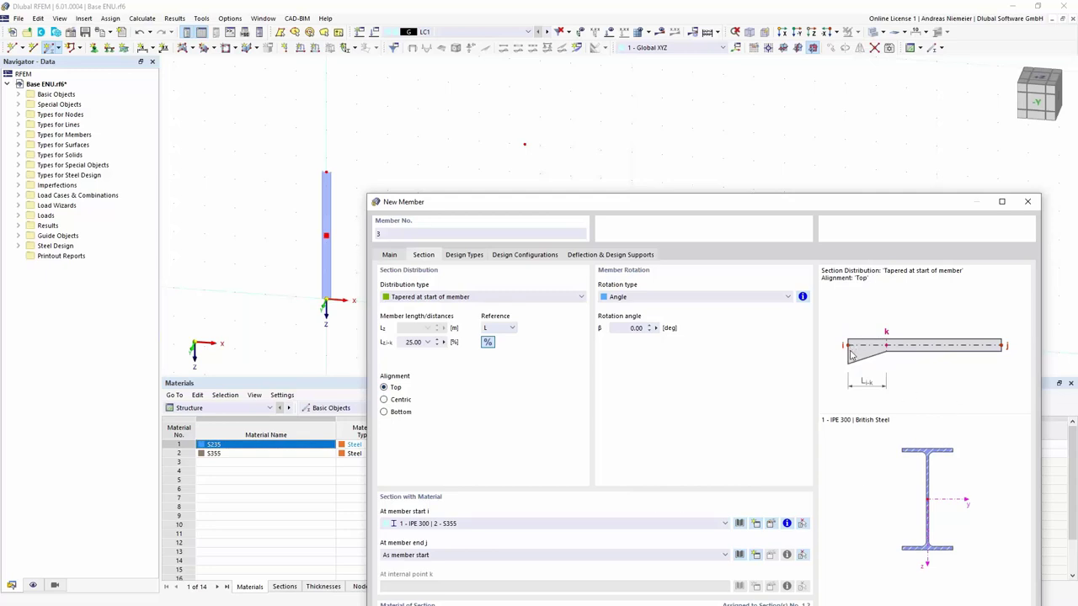
Choose section I 220/110/6/10/0/0/H in S355 at the member start and open it for editing
left_click_drag(705, 206, 612, 82)
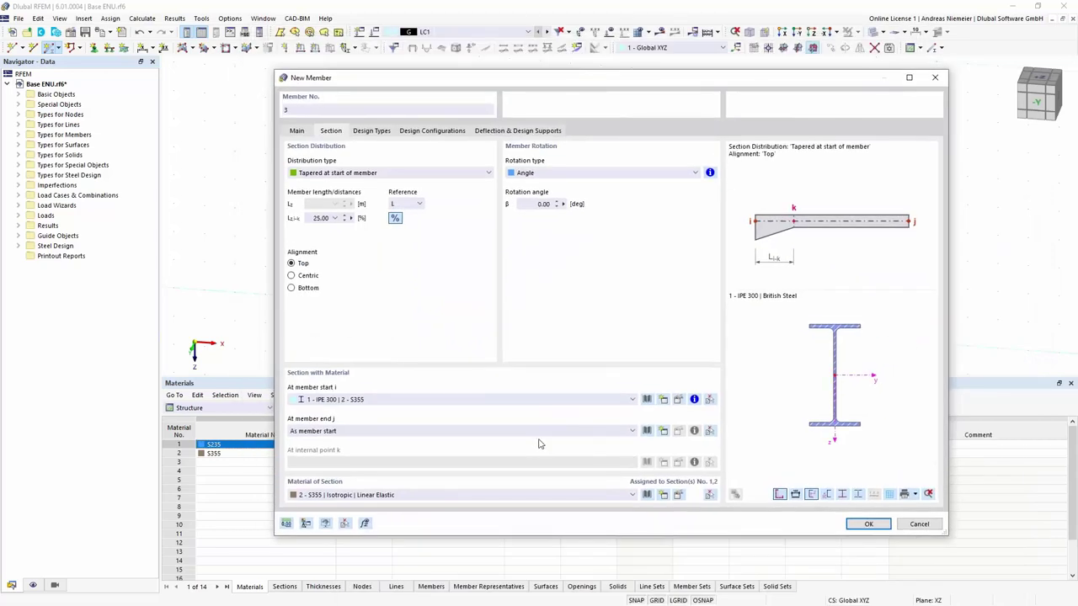
left_click(400, 400)
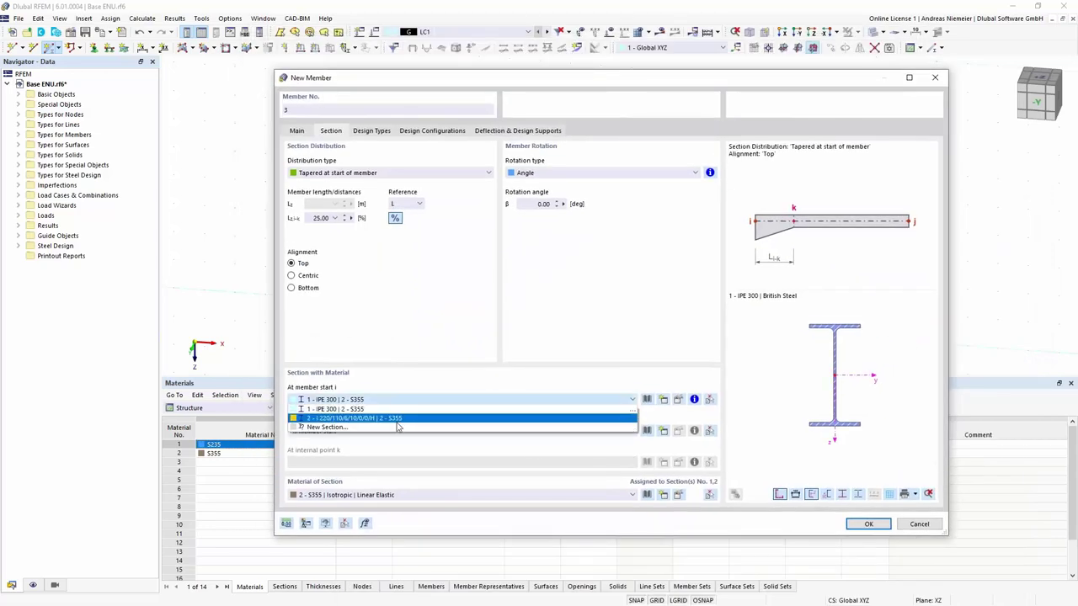
left_click(385, 421)
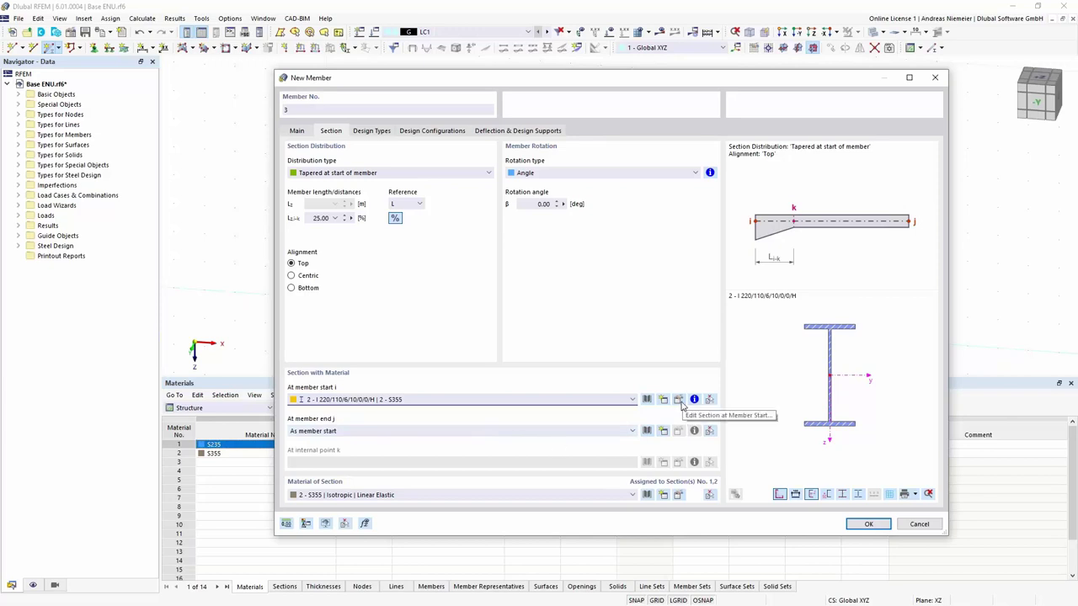
left_click(709, 481)
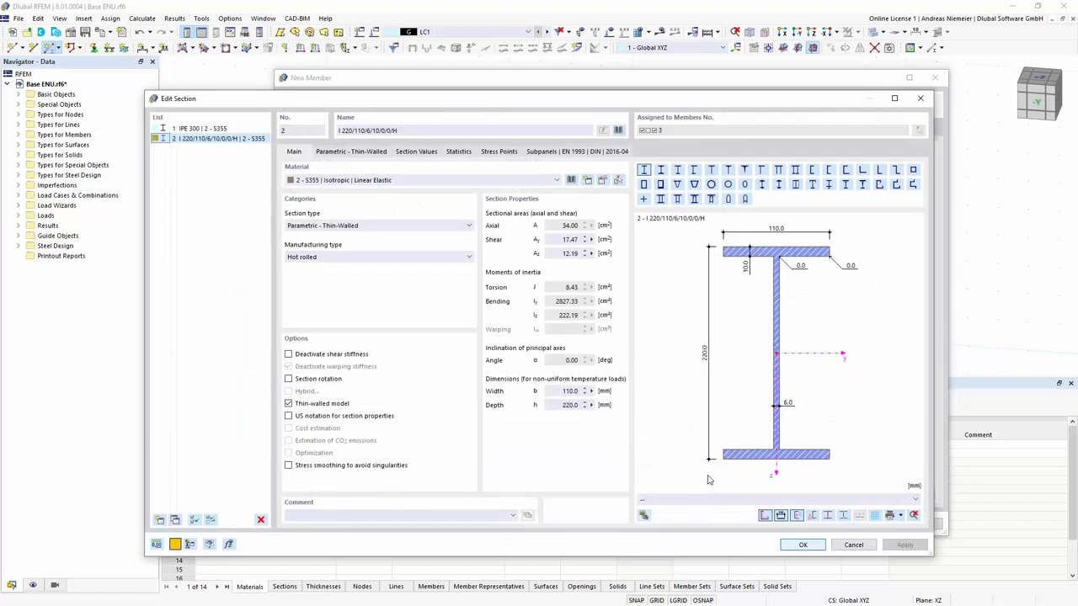
Copy the parametric I-section and set the copy's height h to 600 mm
left_click(352, 152)
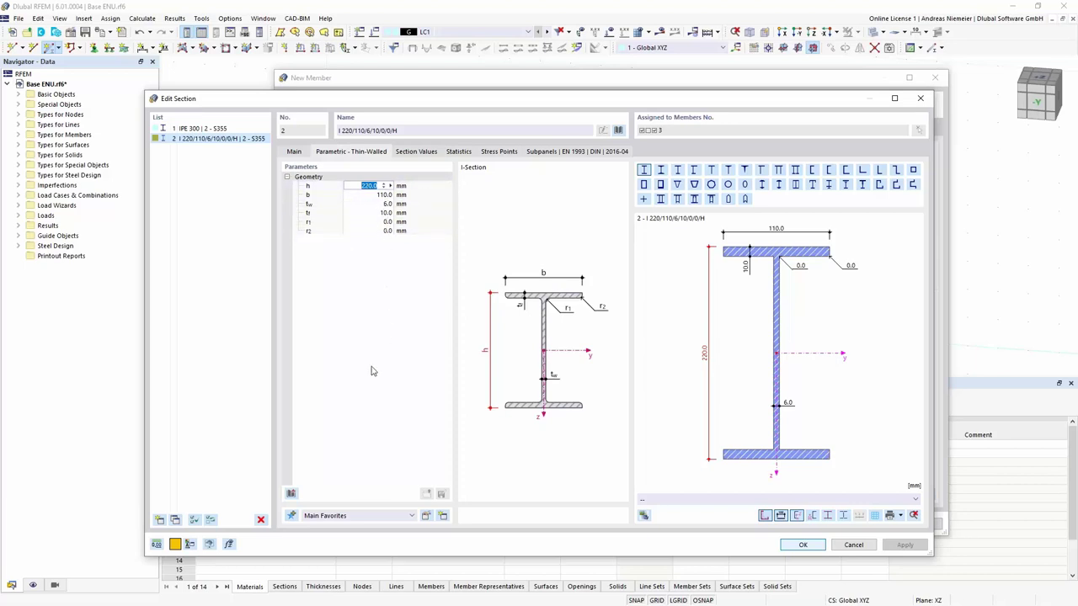
left_click(176, 522)
left_click(371, 186)
type("600")
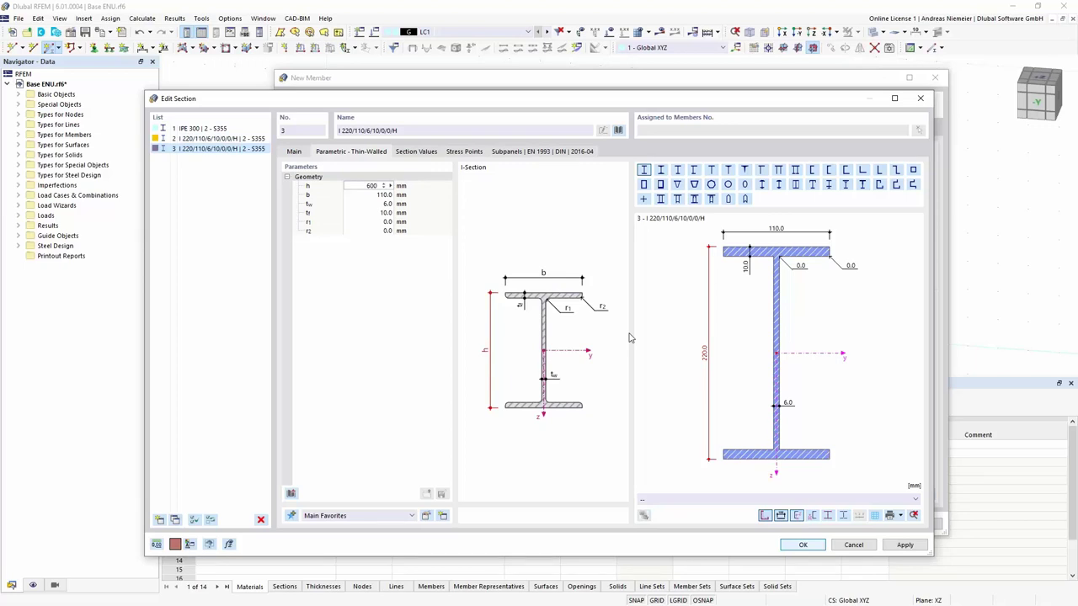
left_click(804, 545)
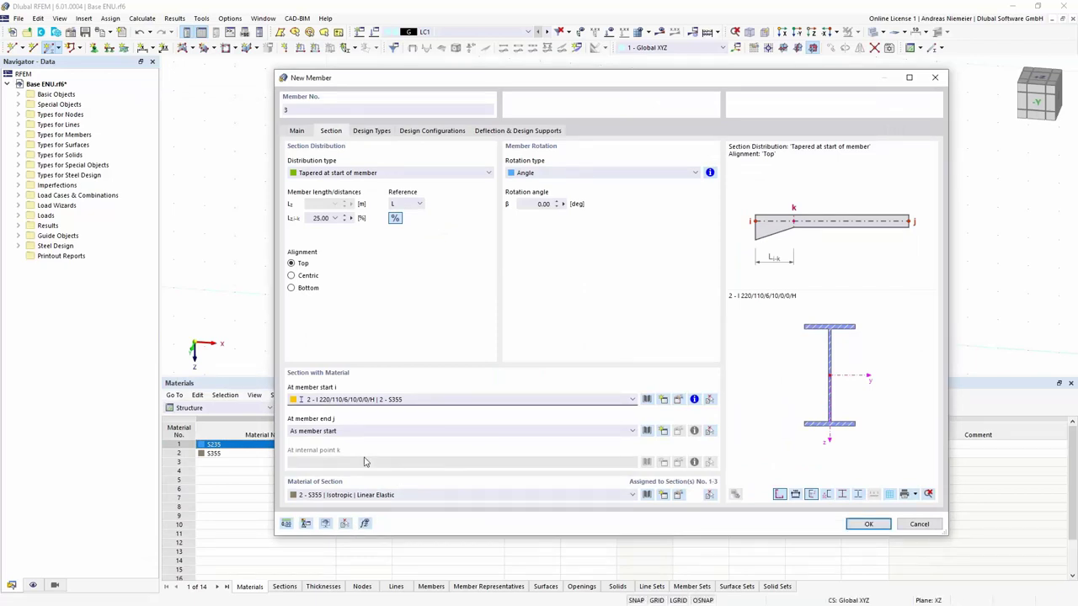
Assign section I 600/110/6/10/0/0/H at the member start and I 220/110/6/10/0/0/H at the member end
left_click(340, 401)
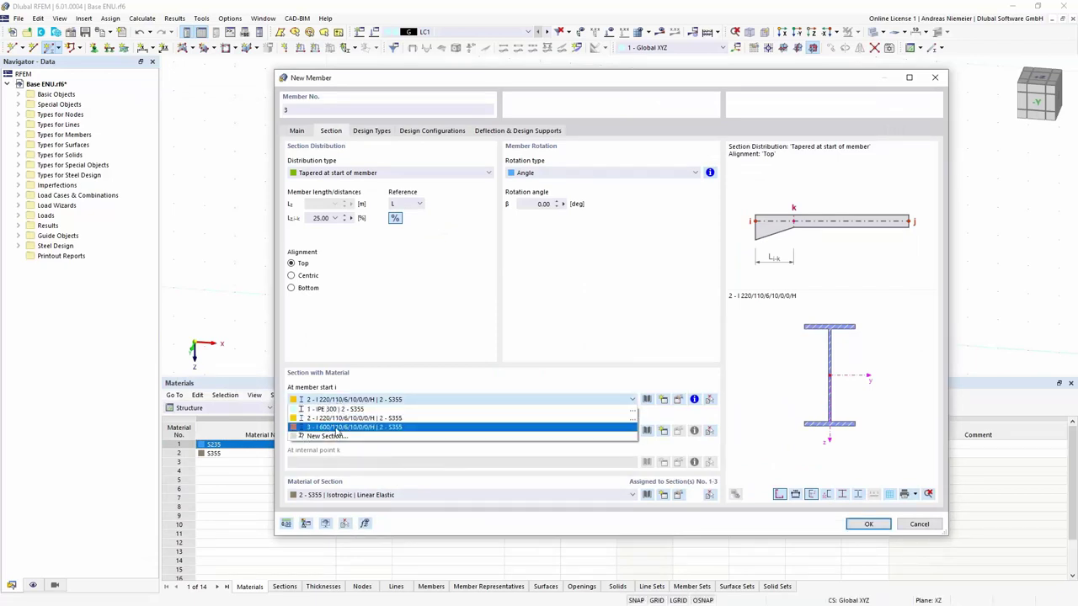
left_click(336, 428)
left_click(340, 432)
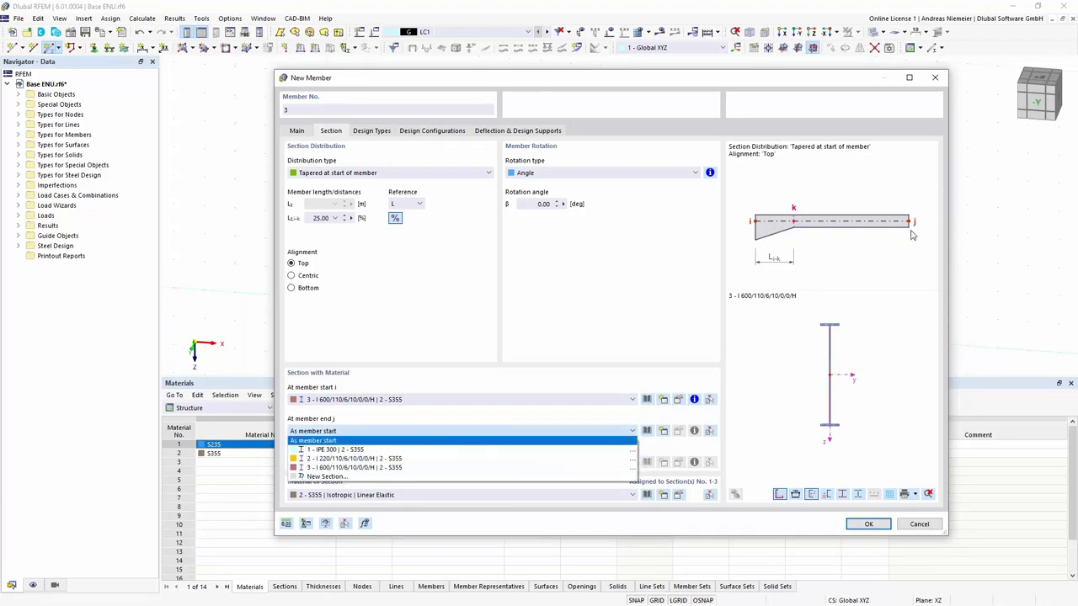
left_click(354, 459)
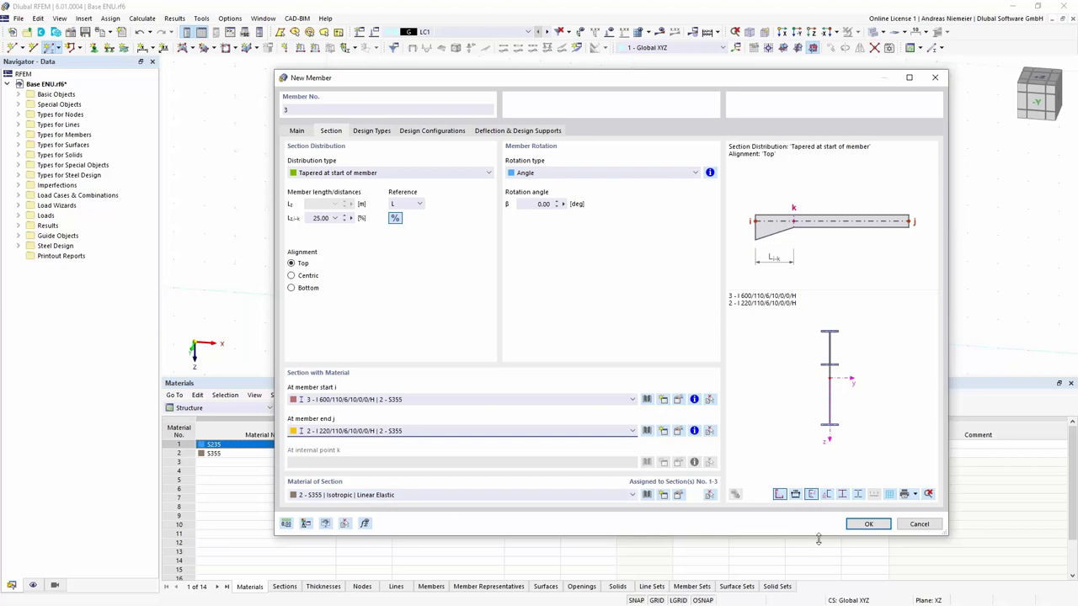
Place the tapered member from the top node of the column at the origin to the ridge node
left_click(868, 524)
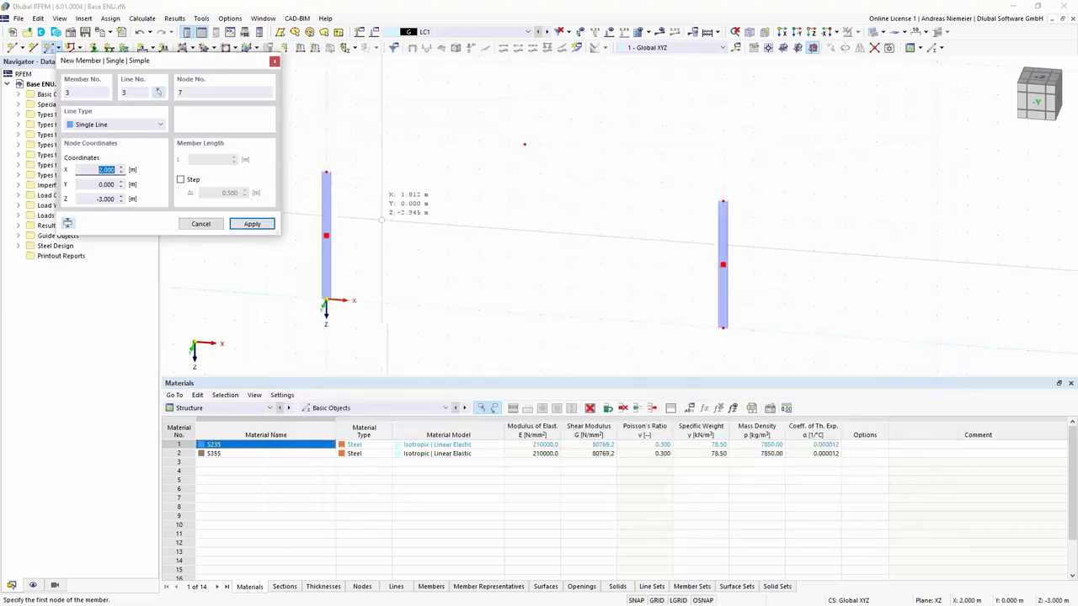
left_click(326, 173)
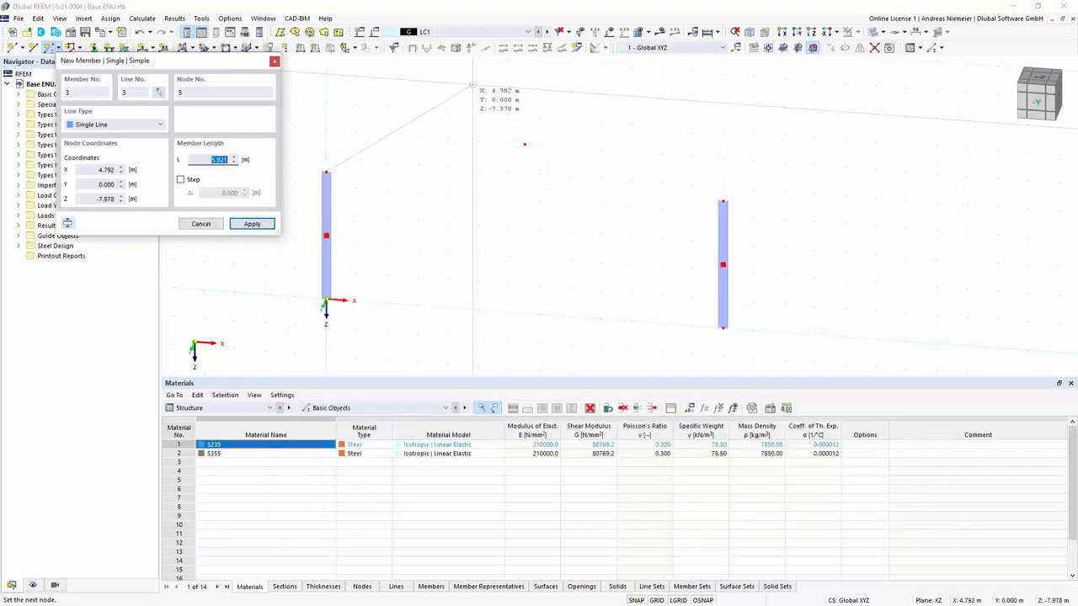
left_click(524, 145)
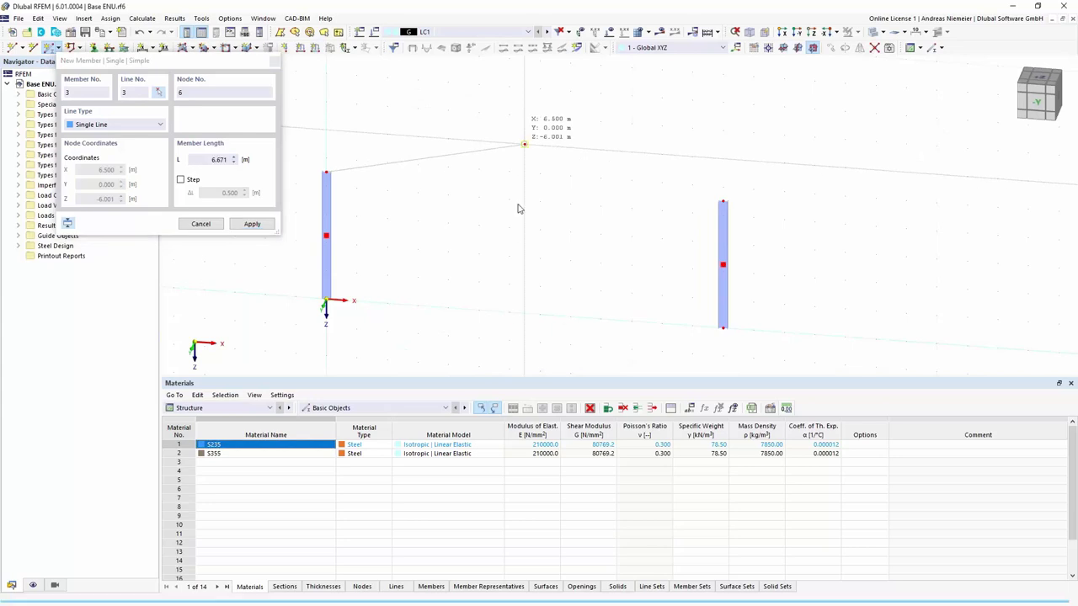
Leave member placement and expand the basic objects in the navigator to list the model's nodes
key("Escape")
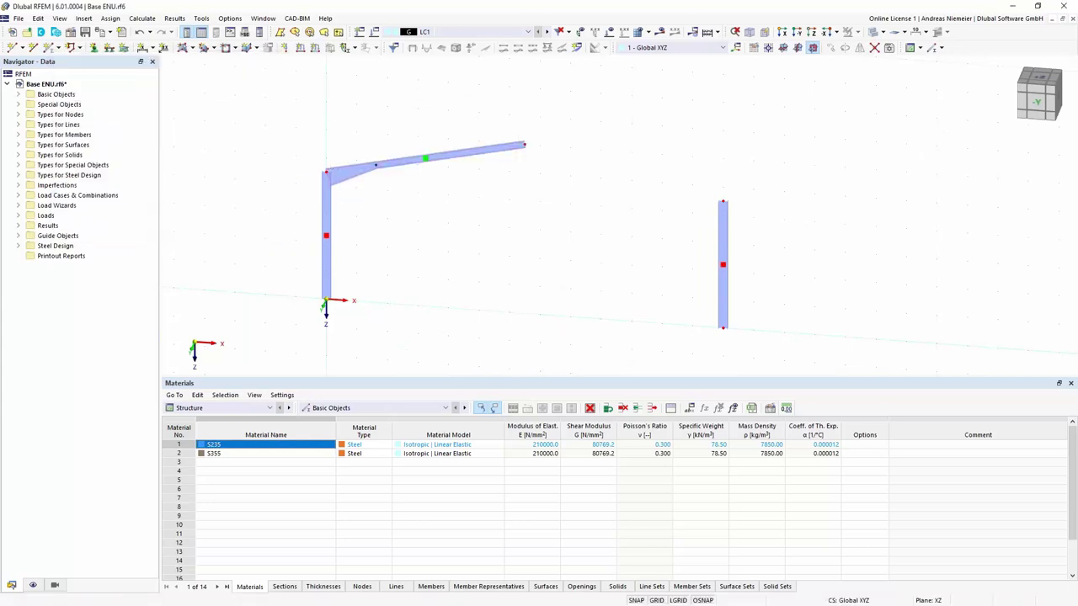
left_click(19, 95)
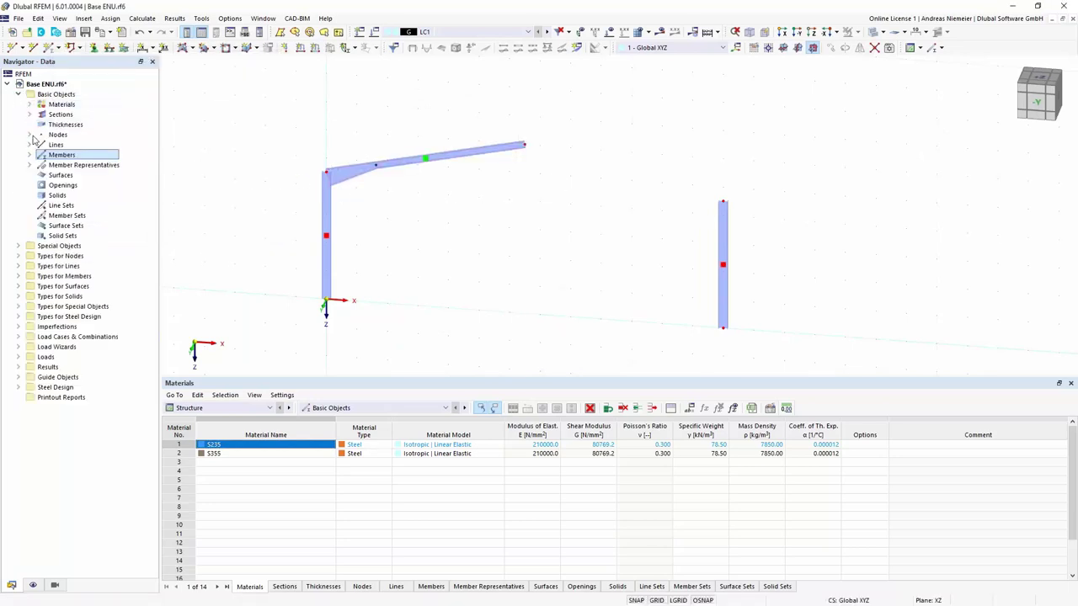
left_click(30, 136)
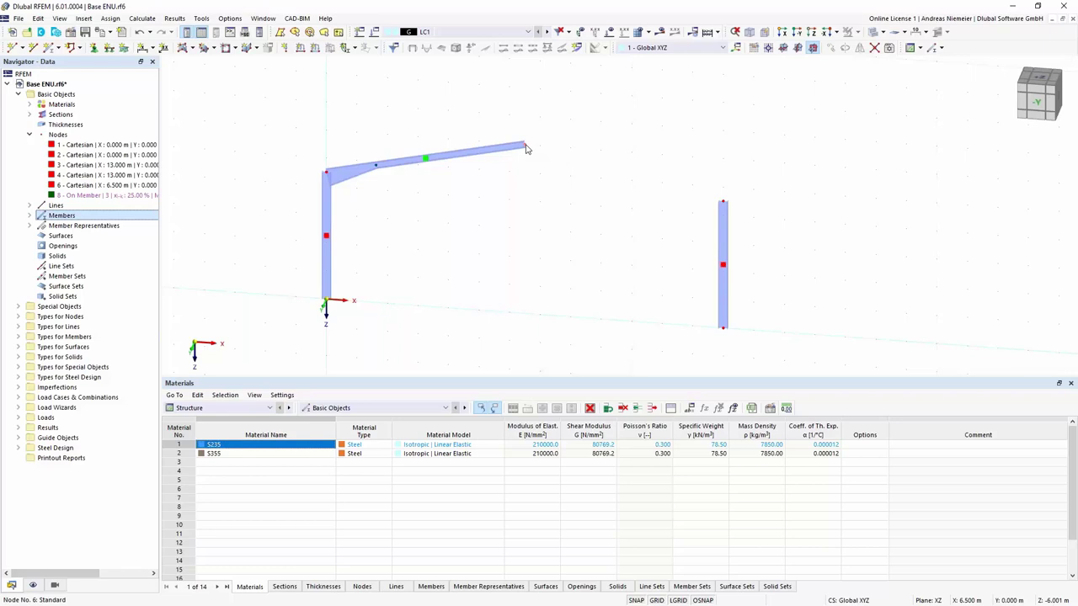
Move the ridge node freehand to try out the tapered rafter's haunch, and undo the move
left_click_drag(525, 148, 356, 170)
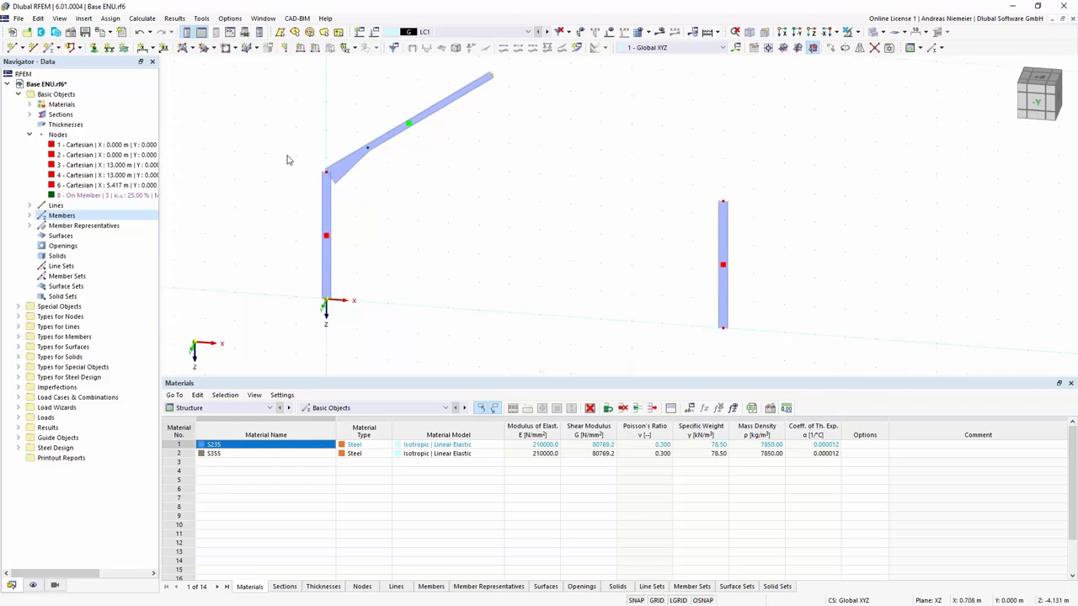
key("ctrl+z")
Mirror a copy of the tapered rafter across the YZ plane through the ridge node
middle_click_drag(452, 241, 397, 233)
scroll(404, 240, "down", 1)
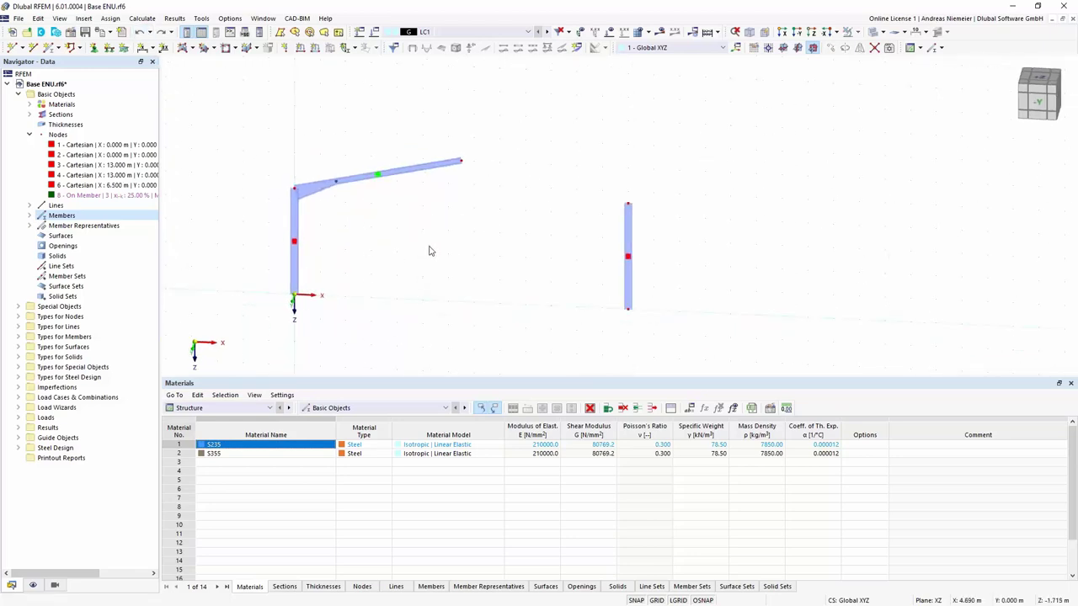
left_click(417, 172)
left_click(860, 47)
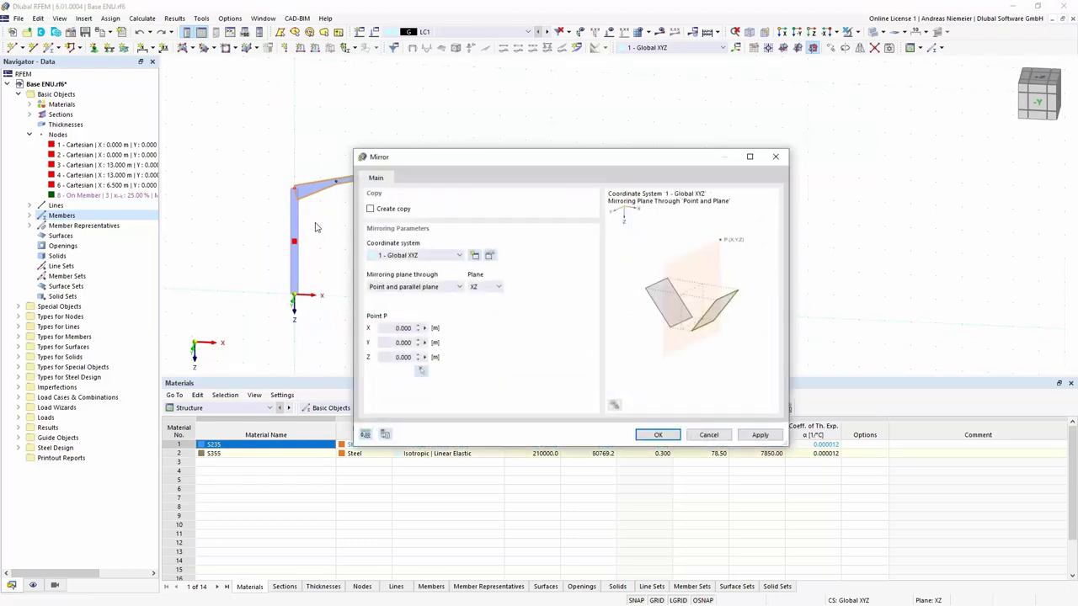
left_click(383, 210)
left_click(485, 288)
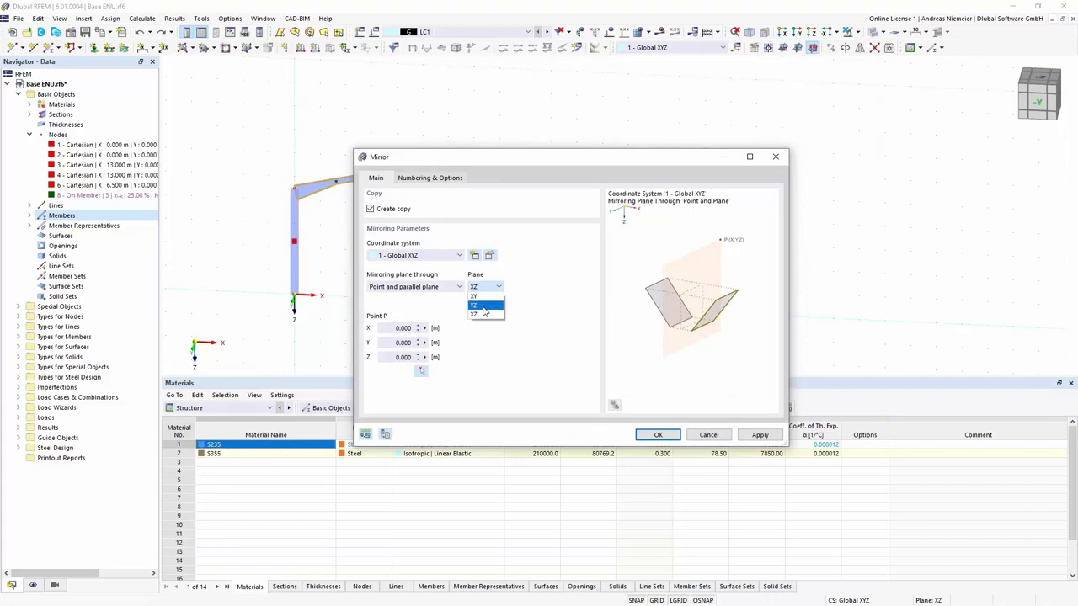
left_click(485, 306)
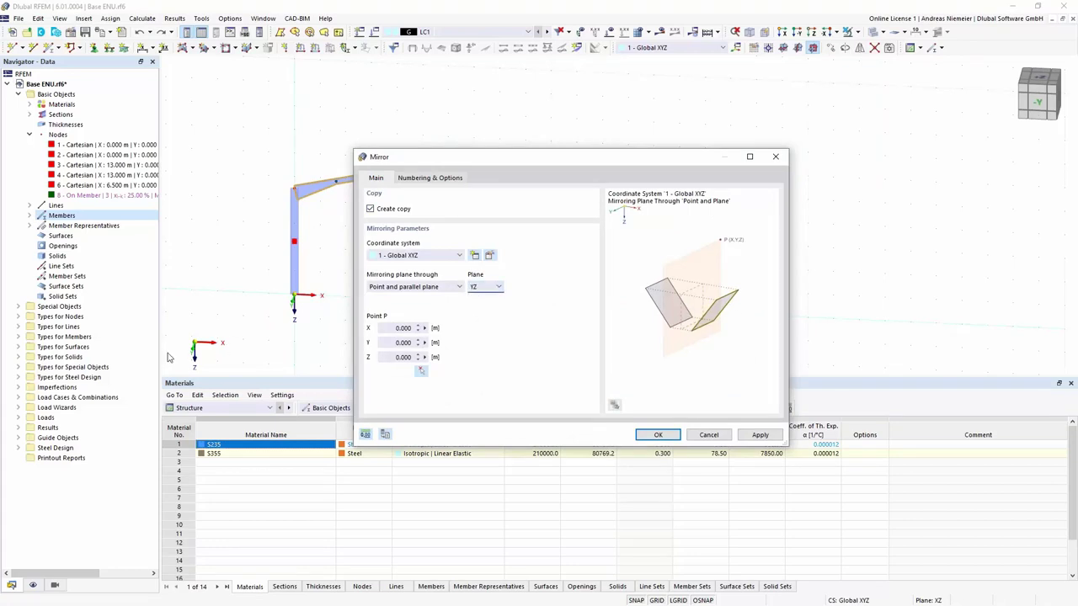
left_click(420, 370)
left_click(462, 161)
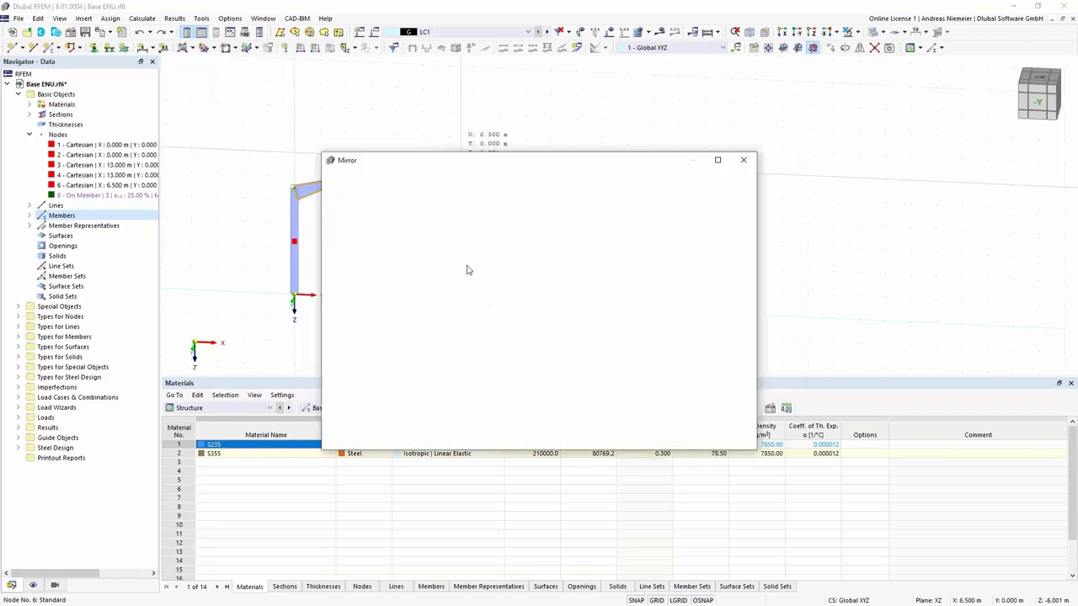
left_click(621, 438)
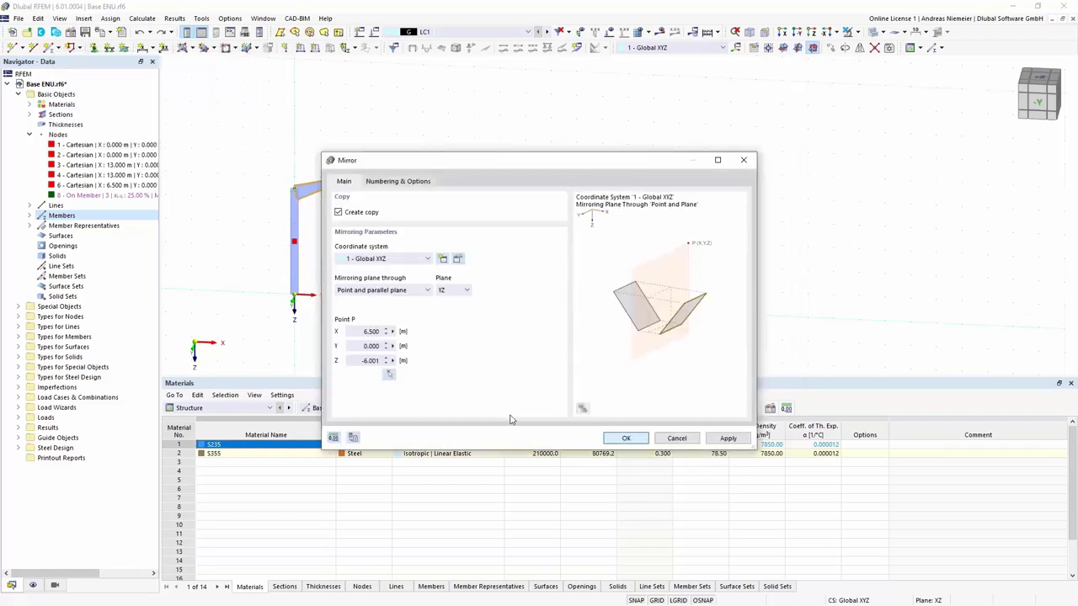
Add 2 intermediate nodes to each of the two rafters as On Member nodes without dividing the members
middle_click_drag(429, 306, 414, 356)
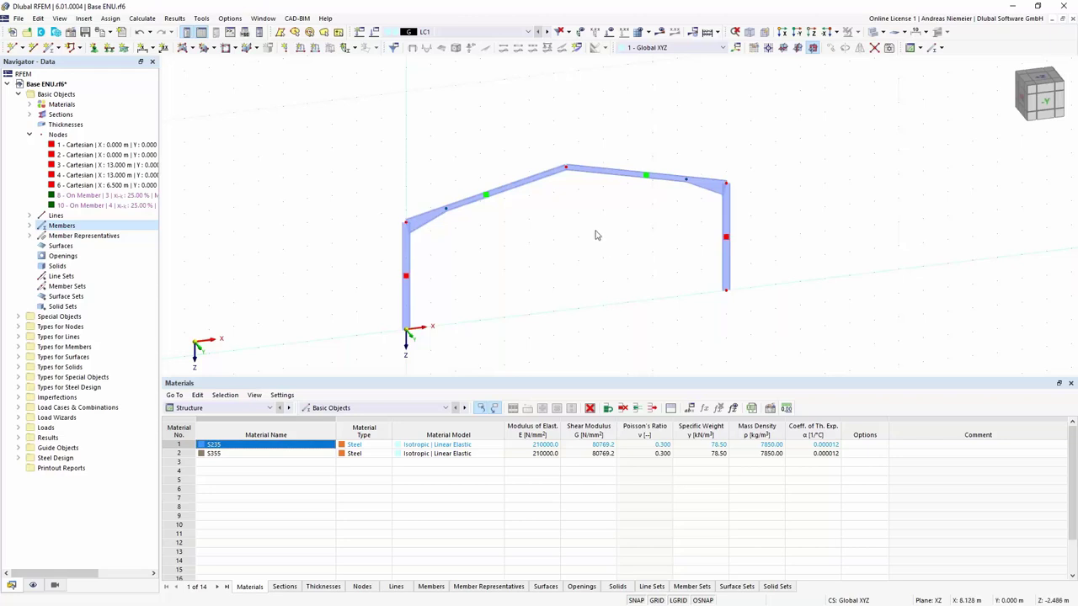
left_click_drag(558, 149, 546, 176)
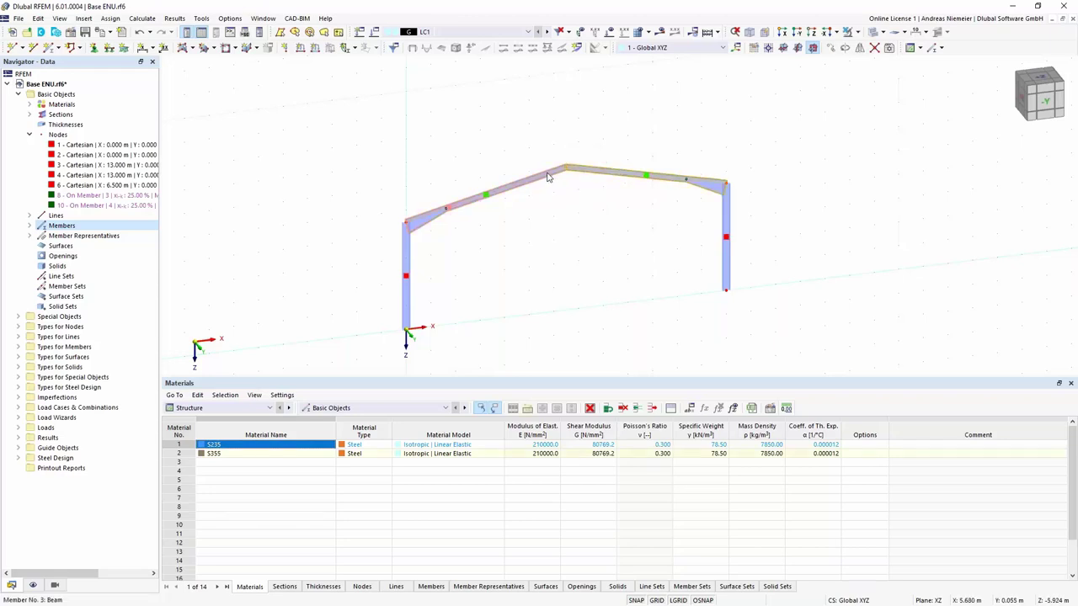
right_click(548, 174)
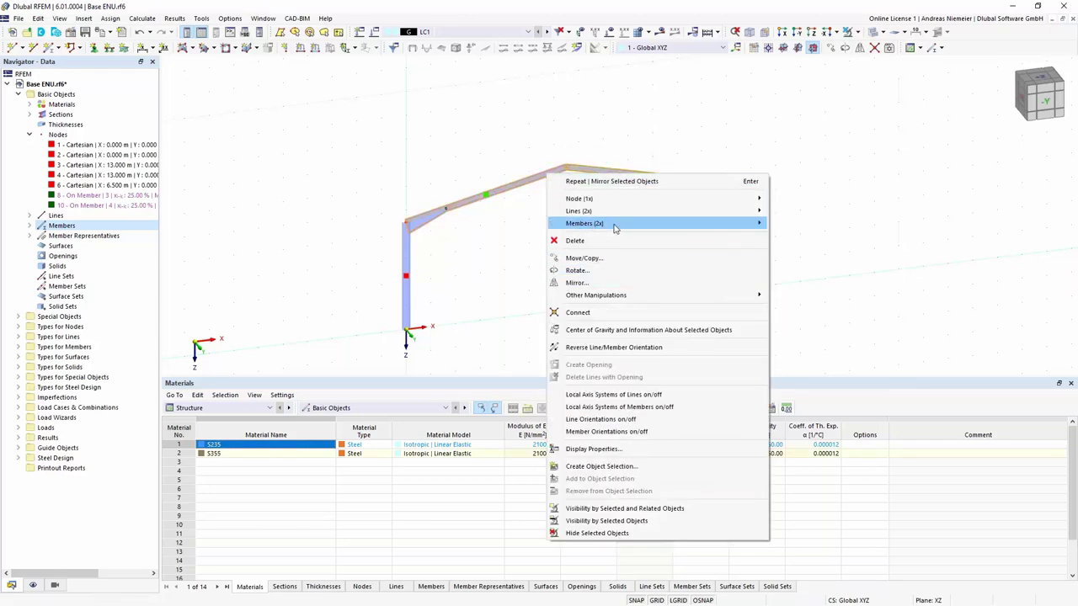
mouse_move(755, 230)
mouse_move(829, 310)
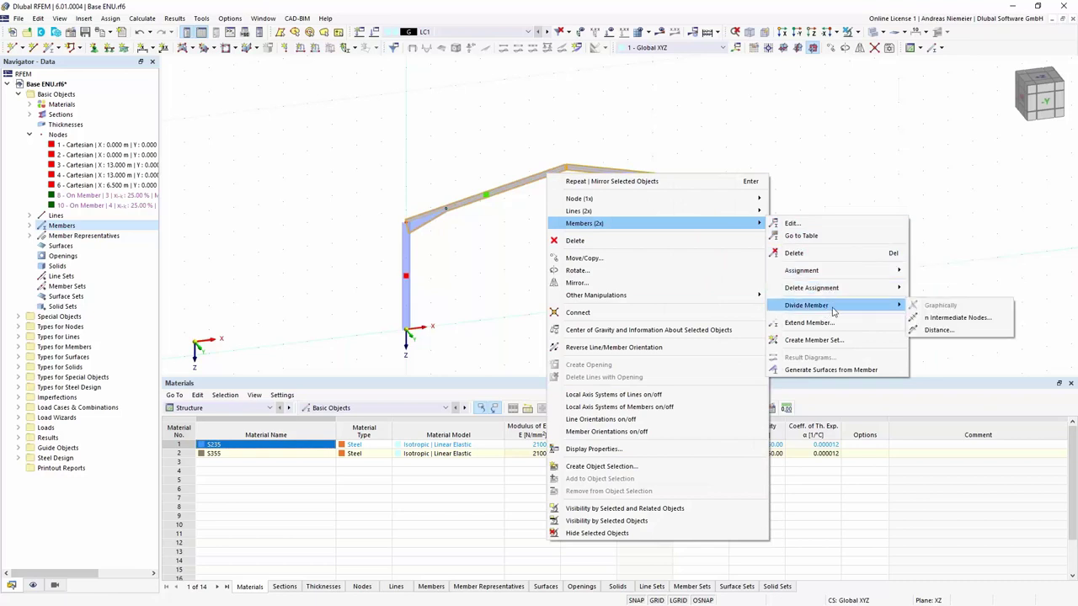
left_click(940, 319)
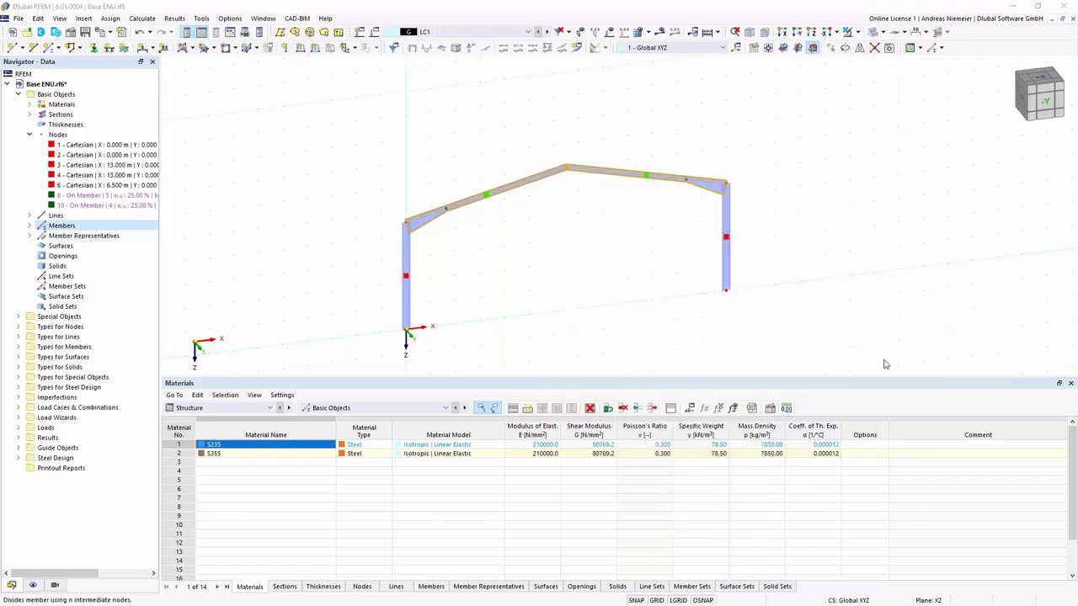
double_click(347, 210)
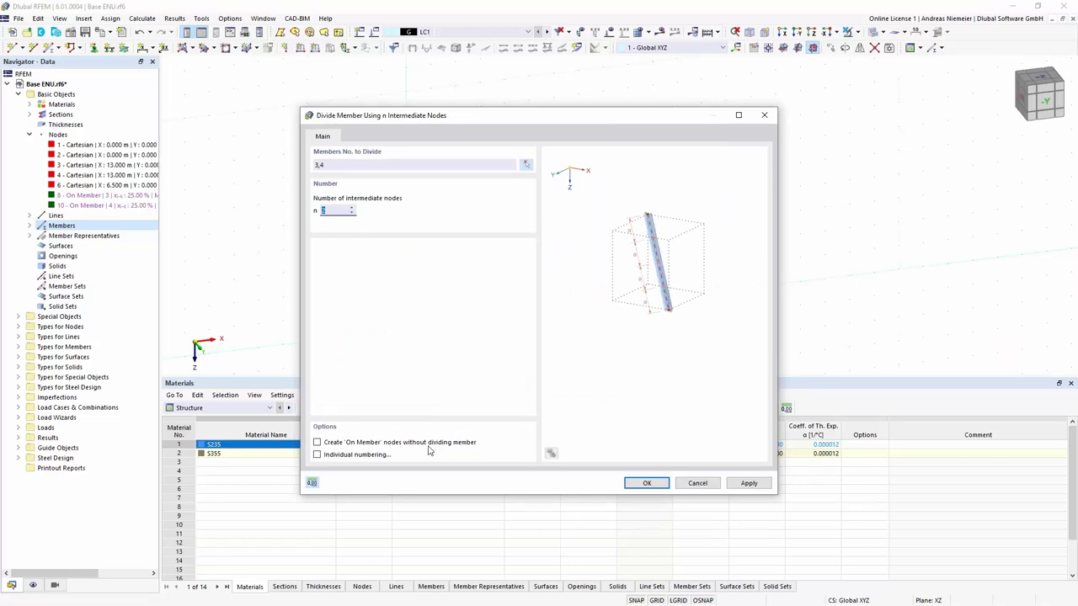
type("2")
left_click(647, 484)
Add 1 intermediate node to each of the two columns as an On Member node without dividing the members
scroll(437, 217, "up", 2)
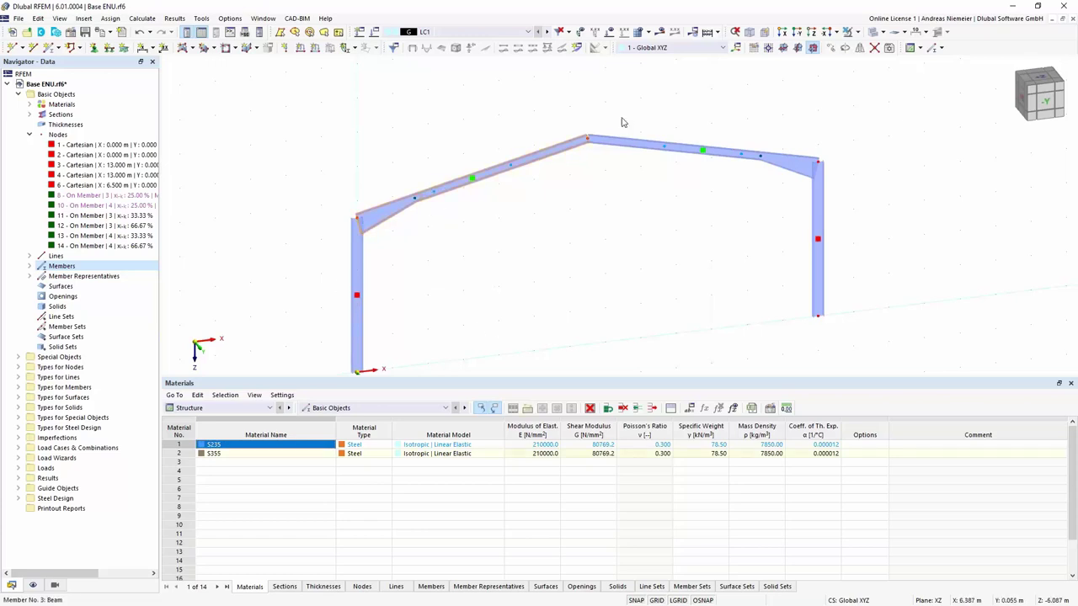
scroll(530, 245, "down", 1)
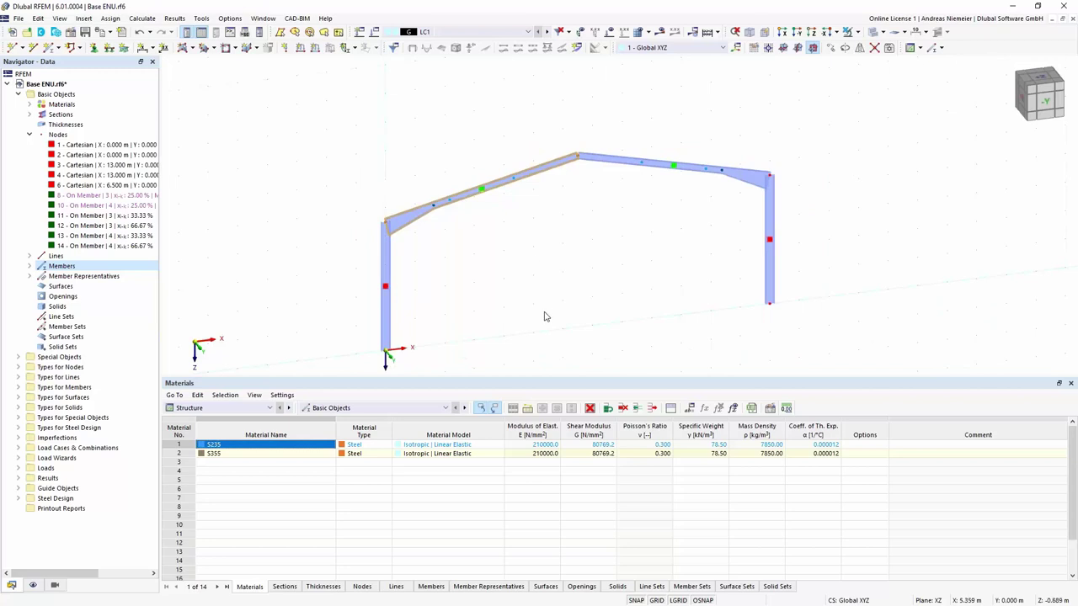
middle_click_drag(544, 308, 553, 259)
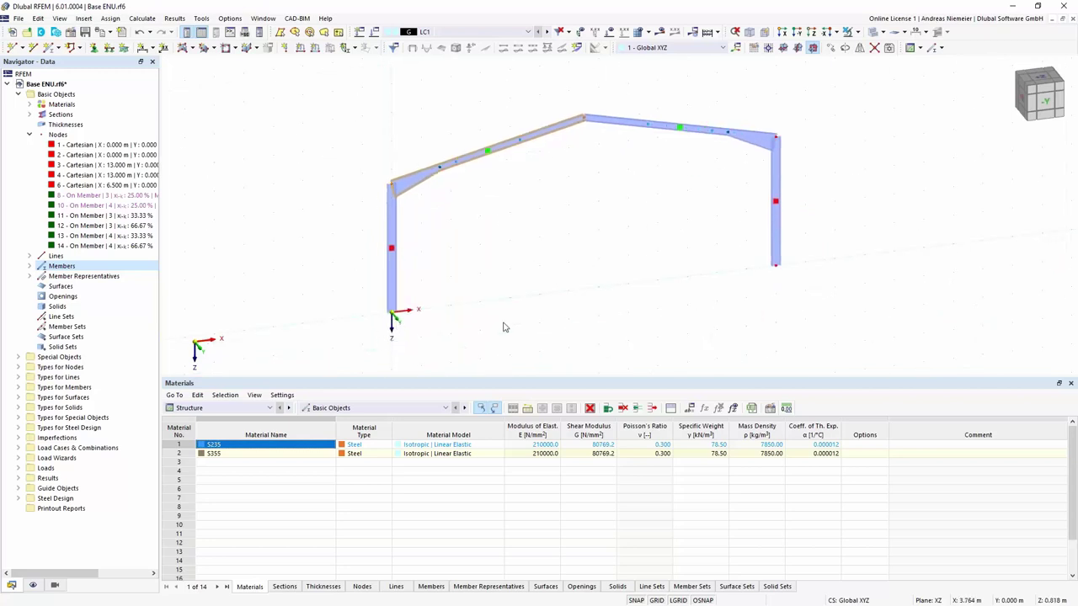
left_click_drag(847, 221, 388, 231)
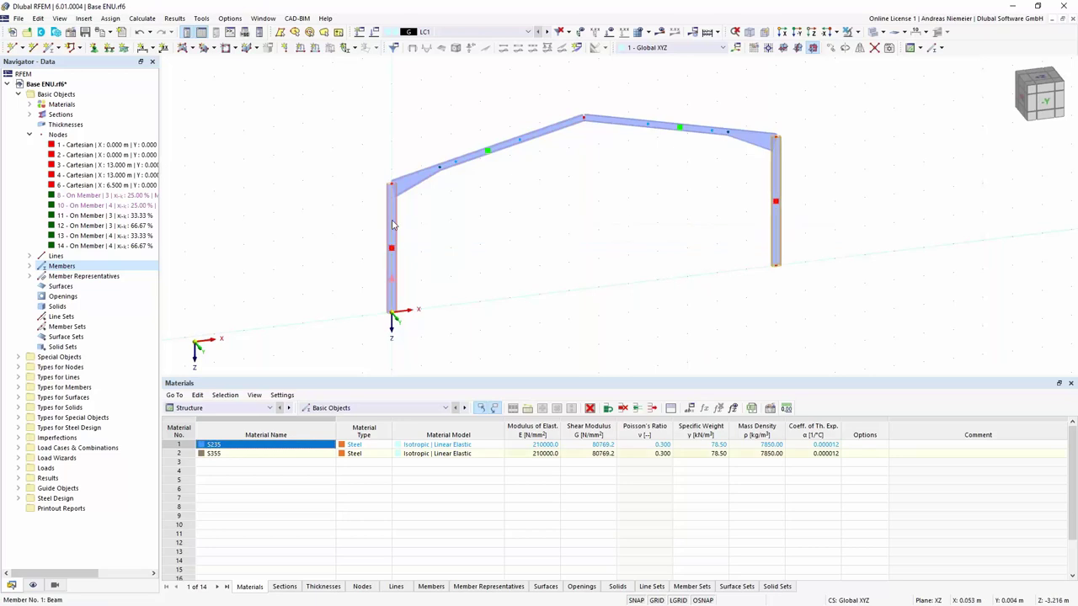
right_click(392, 223)
mouse_move(440, 259)
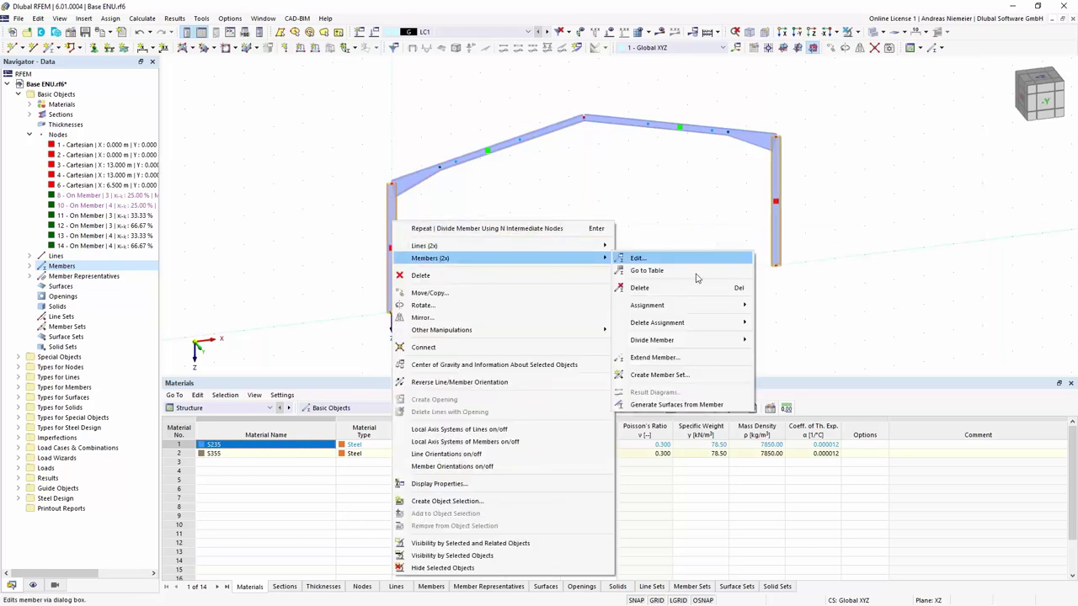
mouse_move(697, 338)
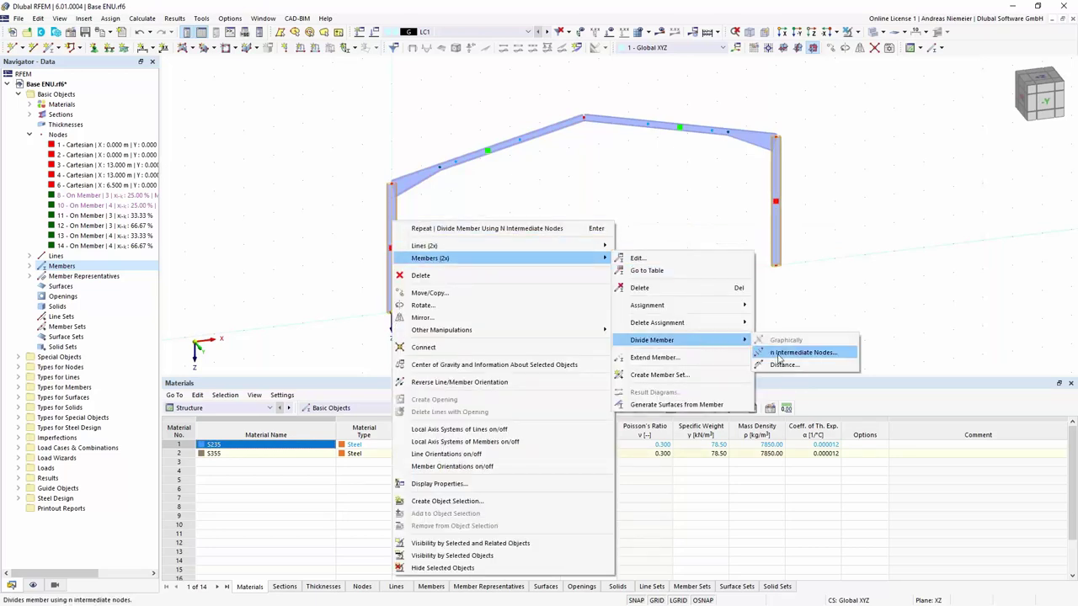
left_click(814, 353)
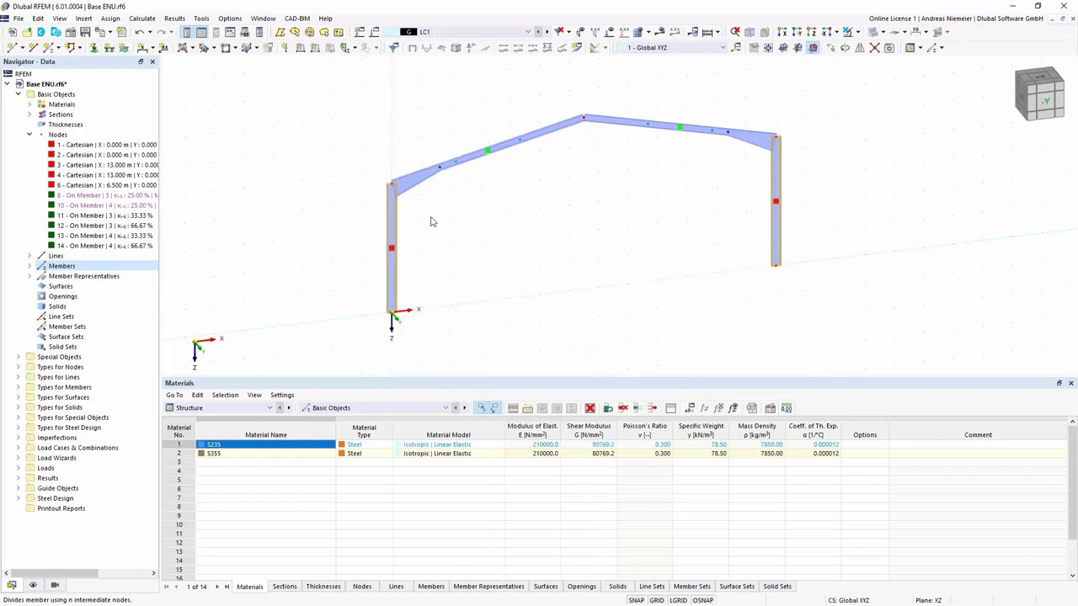
left_click(320, 443)
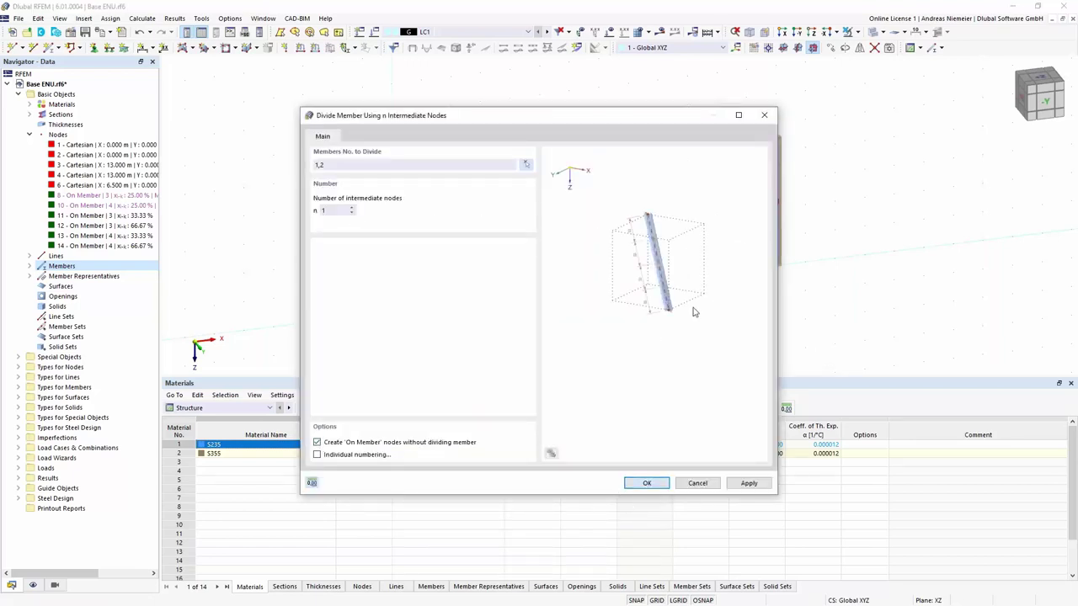
key("Return")
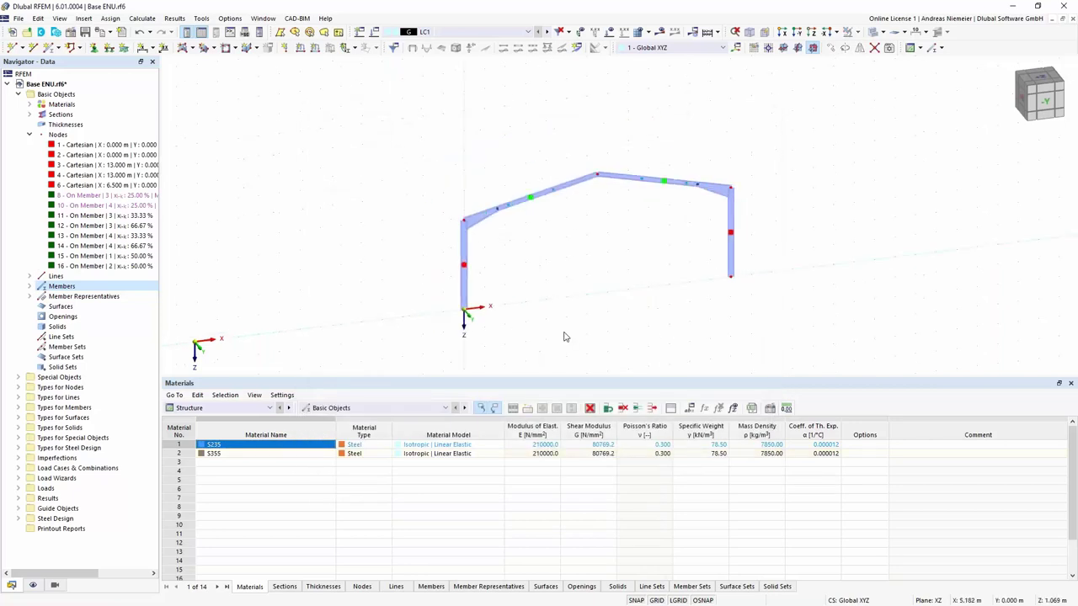
Close the Materials table and toggle the work-plane grid display
left_click(1071, 384)
scroll(595, 367, "up", 2)
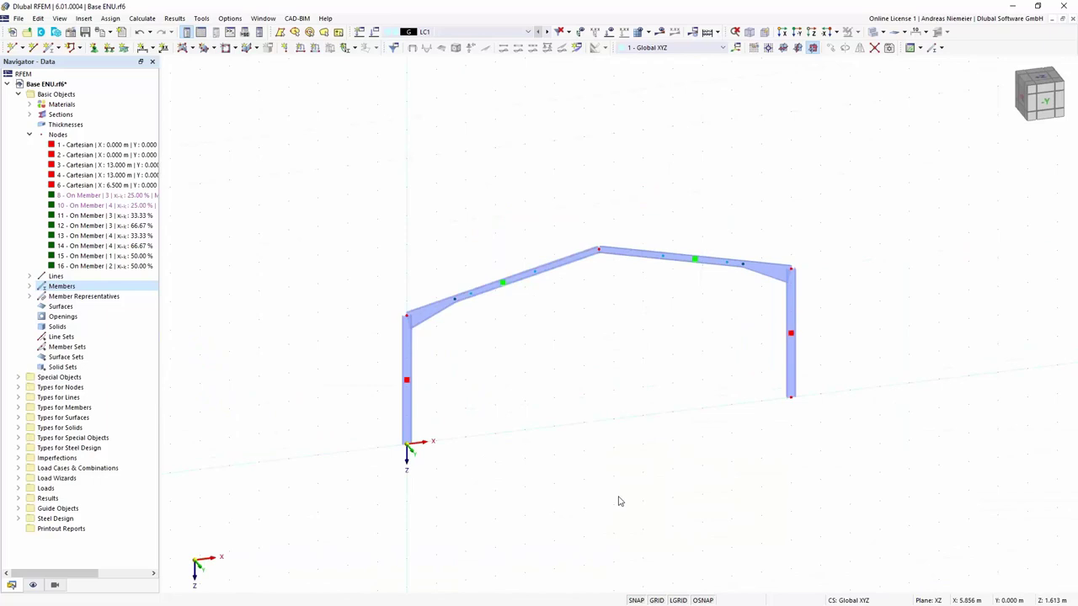
left_click(661, 600)
Select the whole frame and set its copy's displacement vector to X 0 m and Y -5 m
left_click_drag(315, 158, 827, 455)
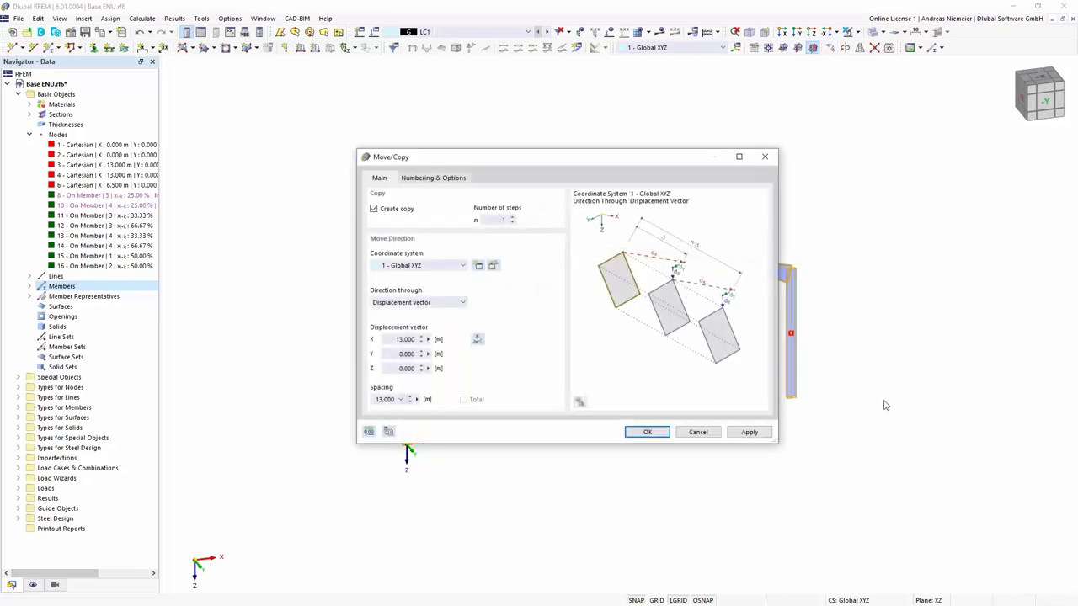
left_click(505, 220)
left_click(388, 339)
type("0")
left_click(389, 353)
type("-5")
Enable step linking for the frame copies and have the nodes linked with members
left_click(405, 178)
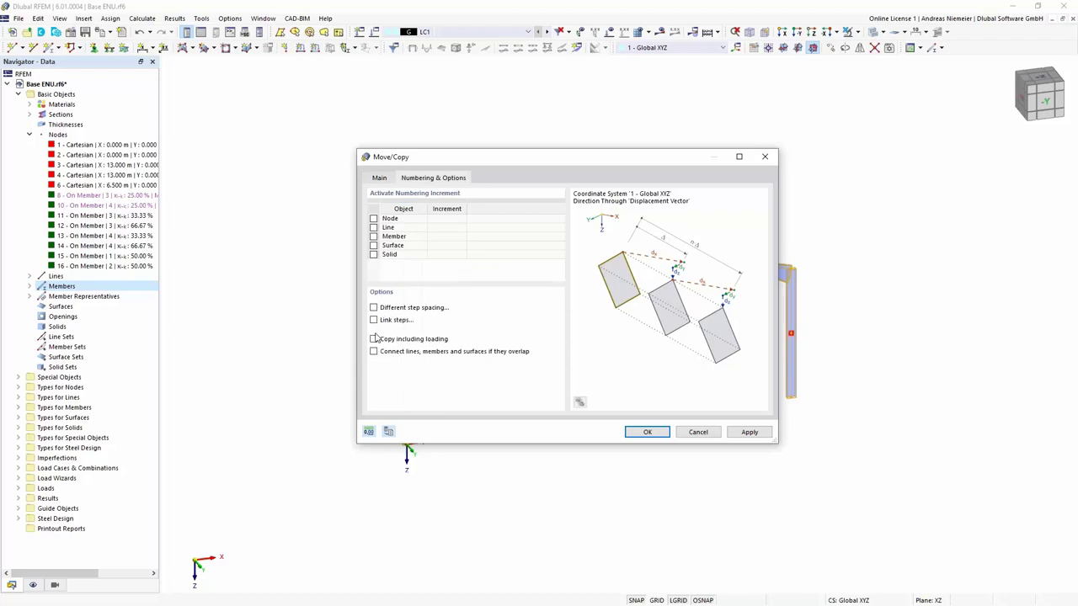
left_click(374, 321)
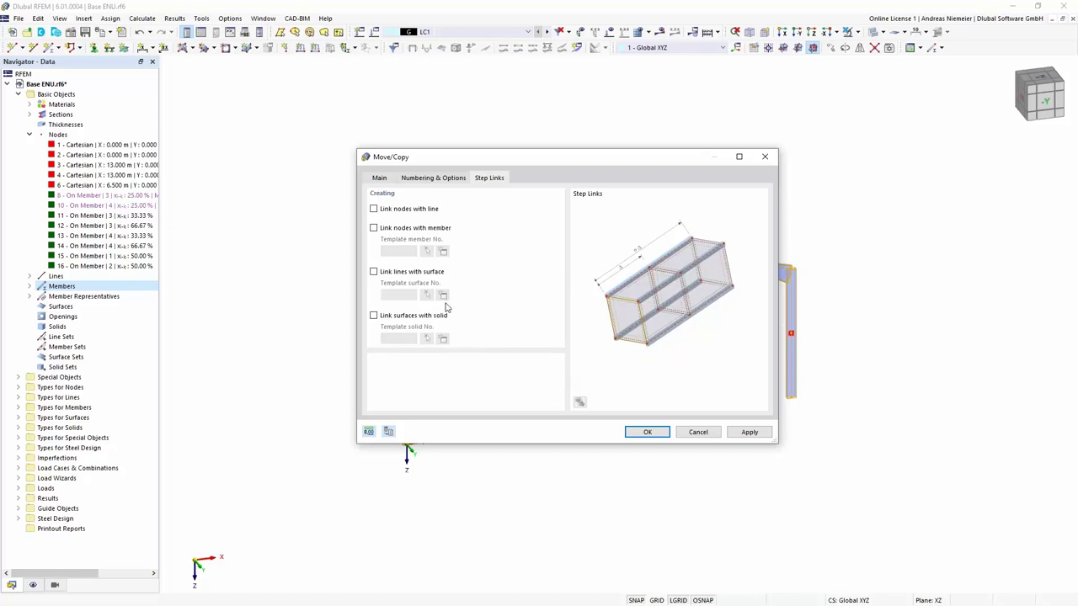
left_click(374, 229)
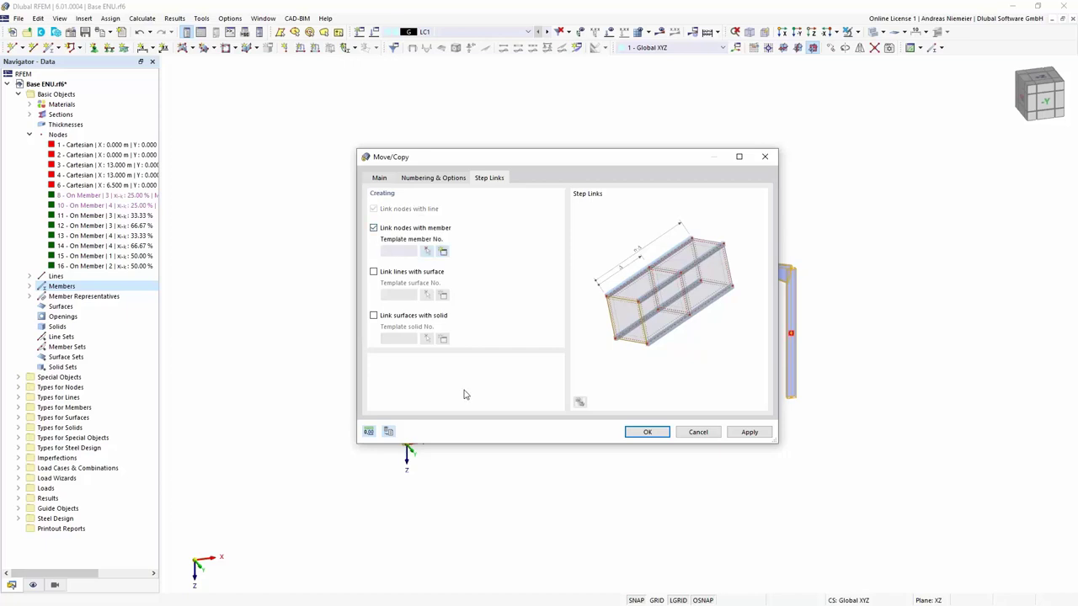
Create a new template member for the node links and set its member type to Truss
left_click(443, 253)
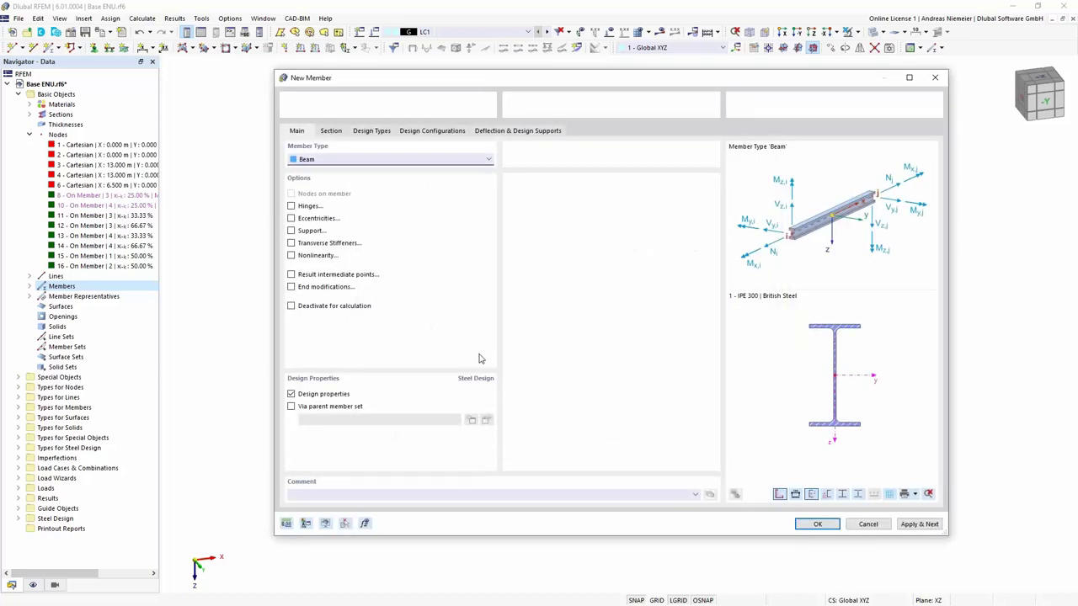
left_click(373, 162)
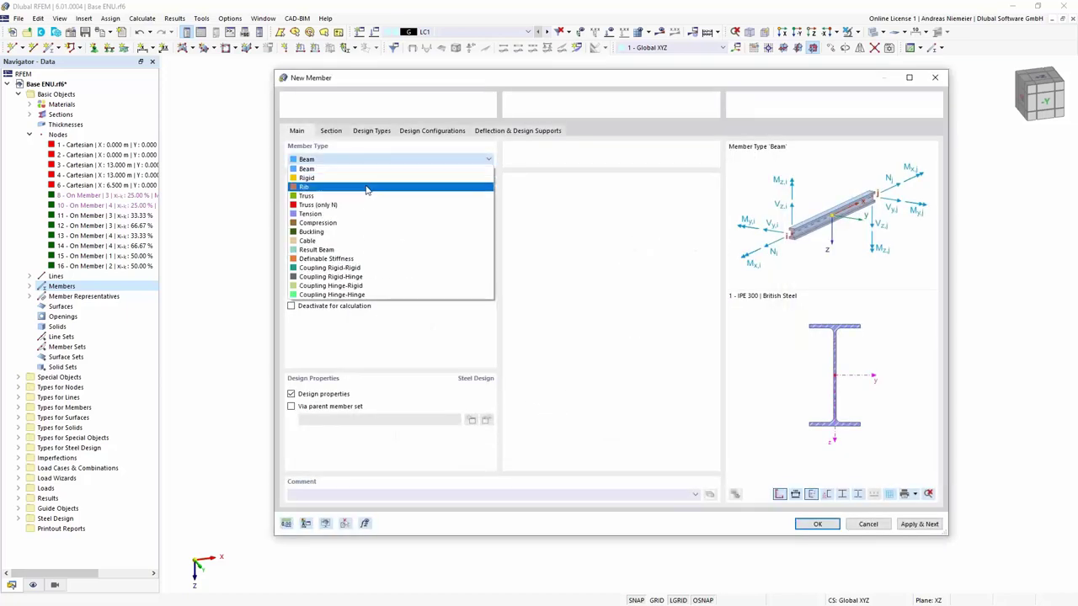
left_click(368, 196)
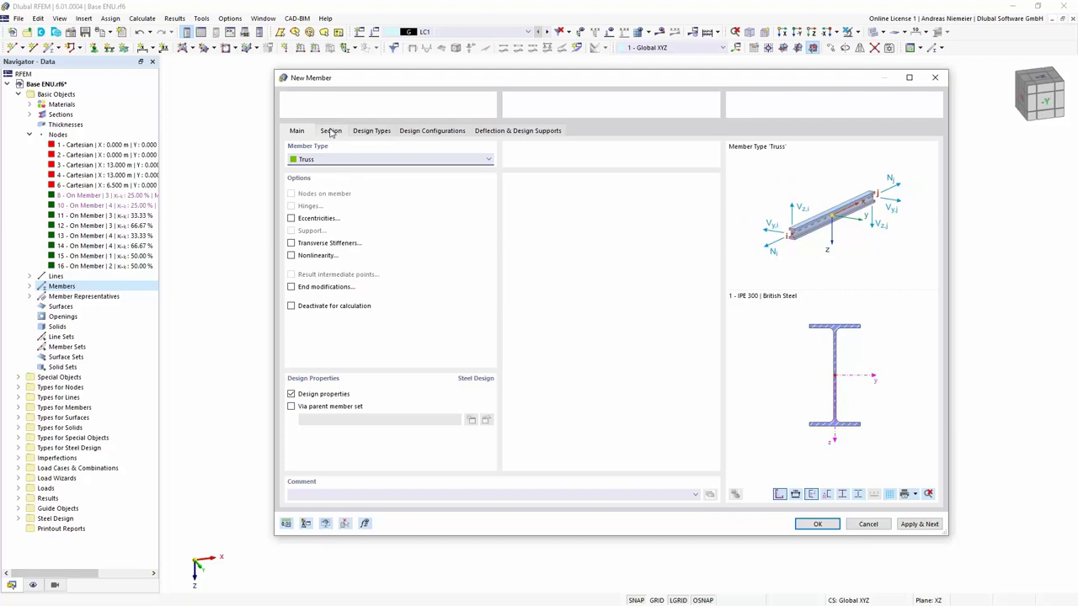
Create a new section for the template truss member, choosing circular hollow section CHC 168.3x8.0 from the EN 10219-2:1997 series
left_click(331, 131)
left_click(460, 400)
left_click(450, 438)
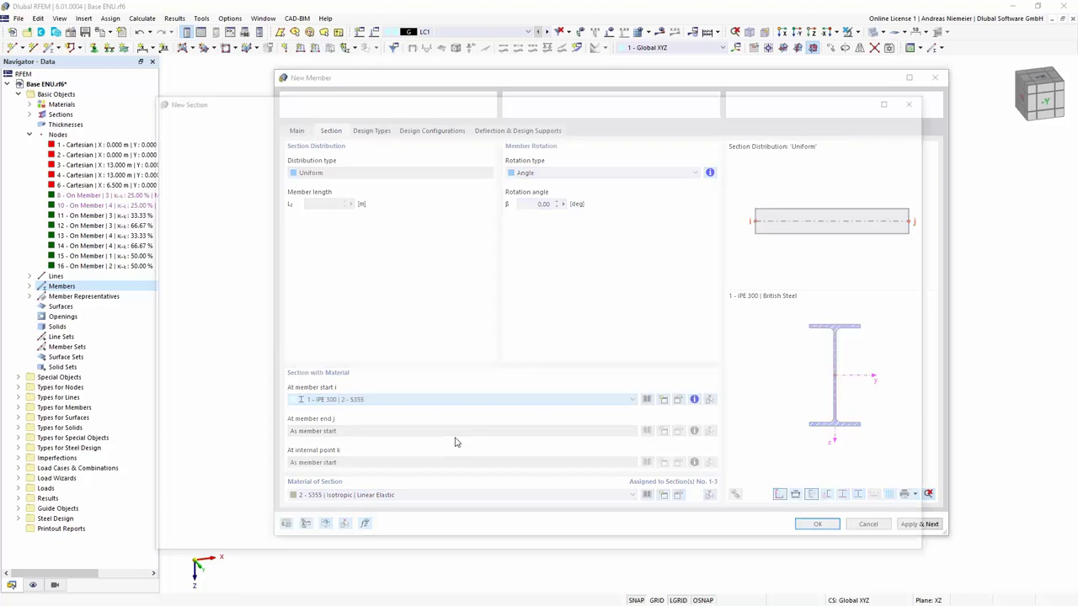
left_click(618, 131)
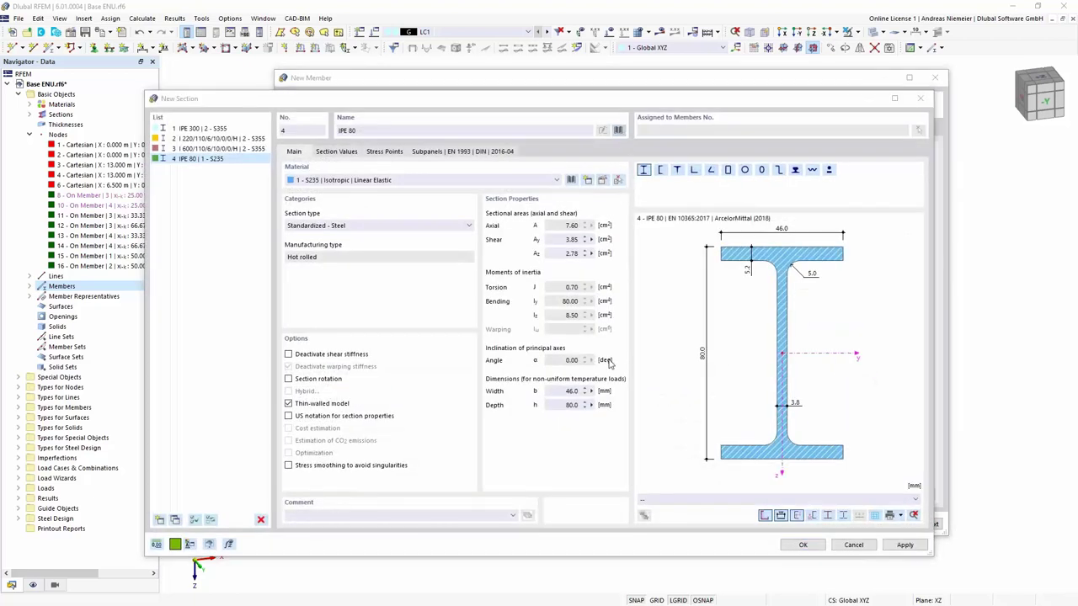
left_click(353, 233)
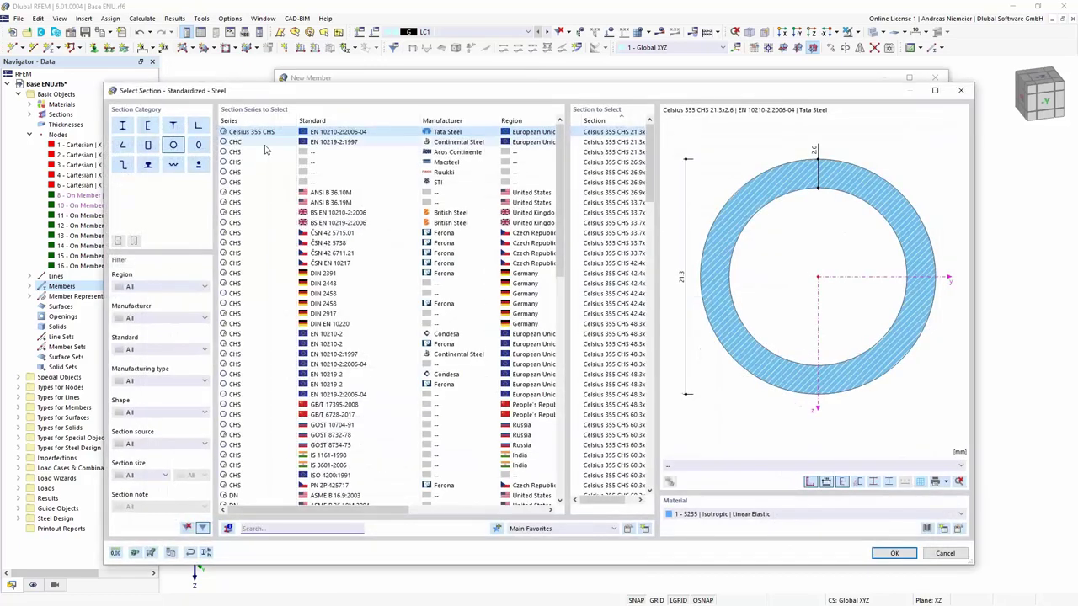
left_click(404, 141)
scroll(611, 371, "down", 5)
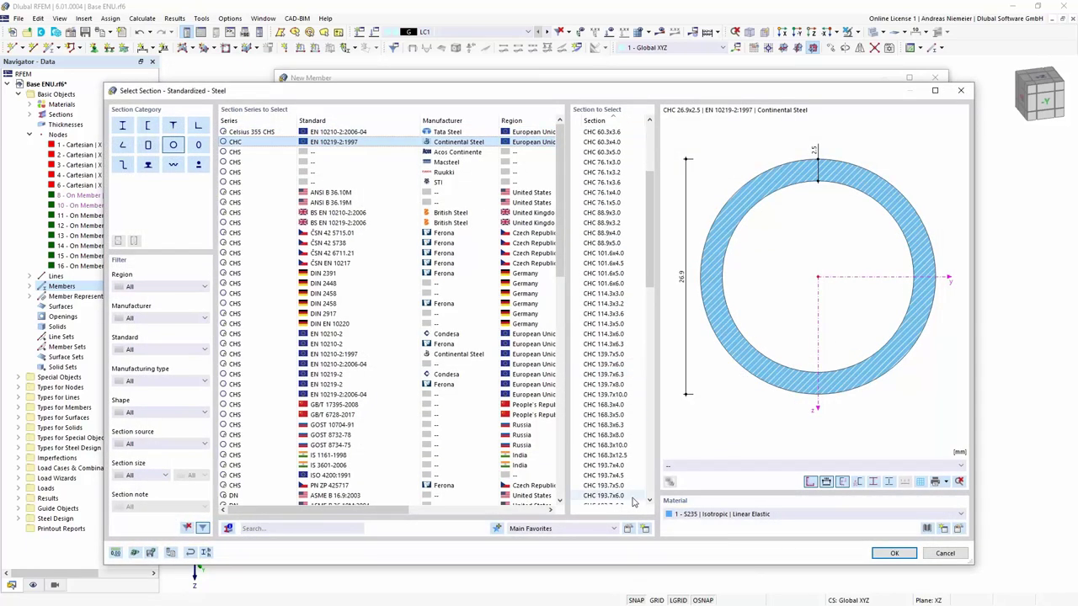
left_click(605, 435)
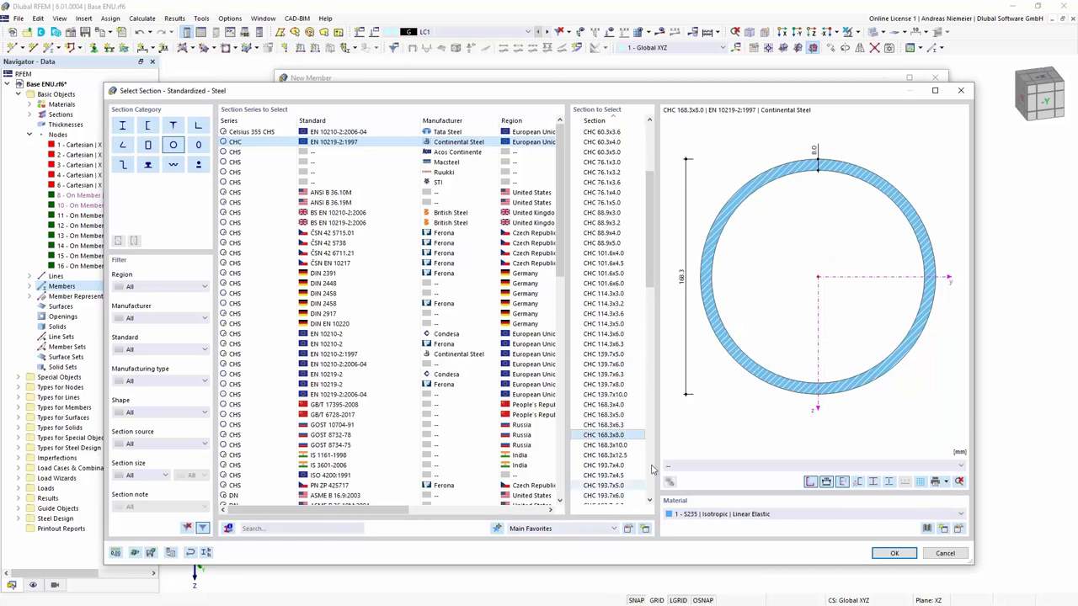
Assign material S355 to the CHC 168.3x8.0 section and accept it for the template member
left_click(839, 515)
left_click(704, 534)
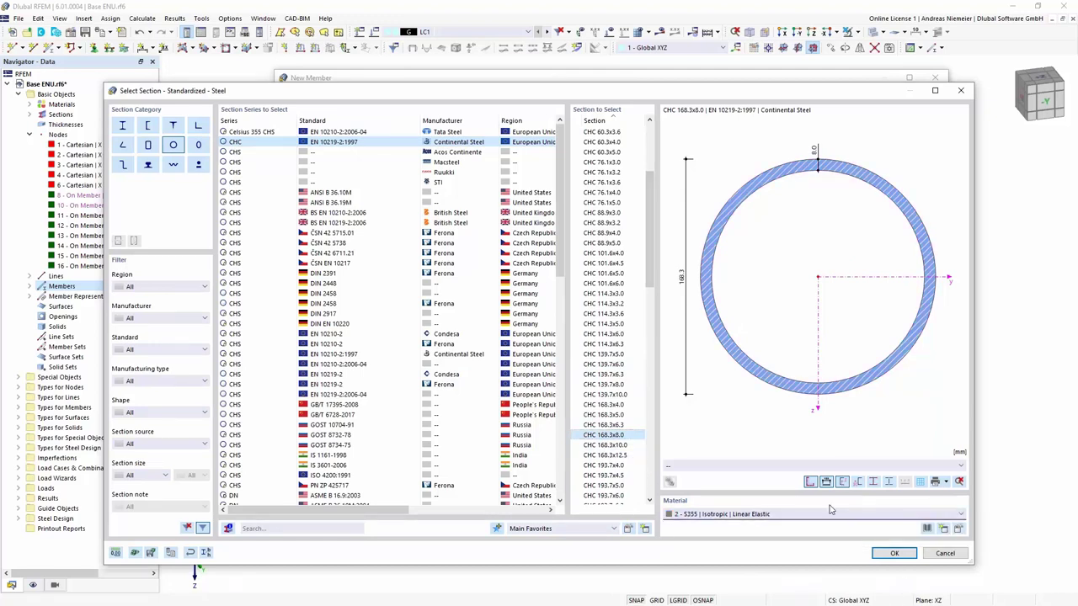
left_click(892, 556)
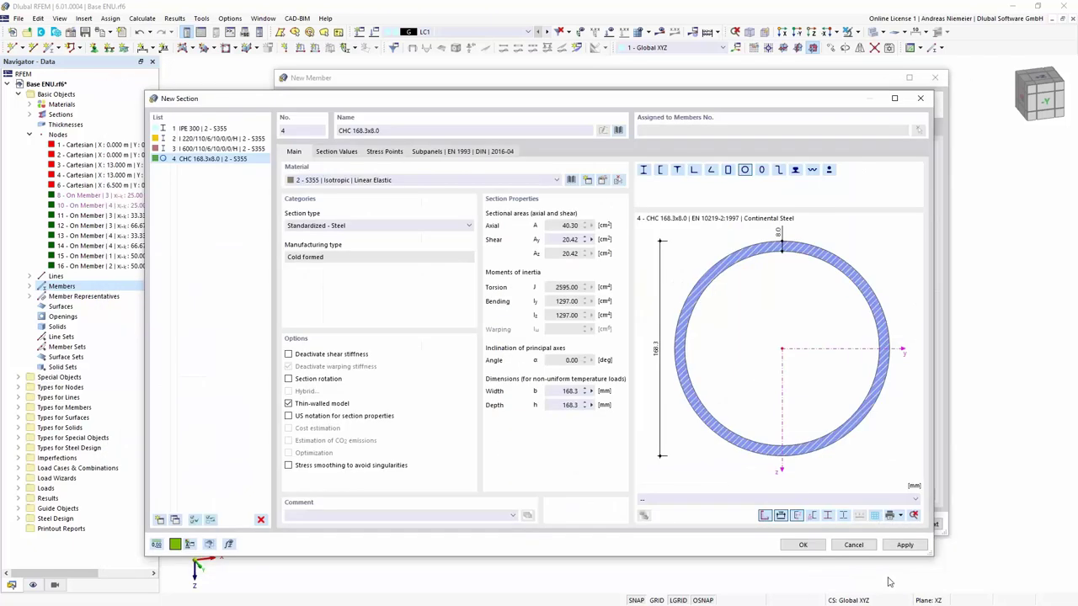
left_click(822, 547)
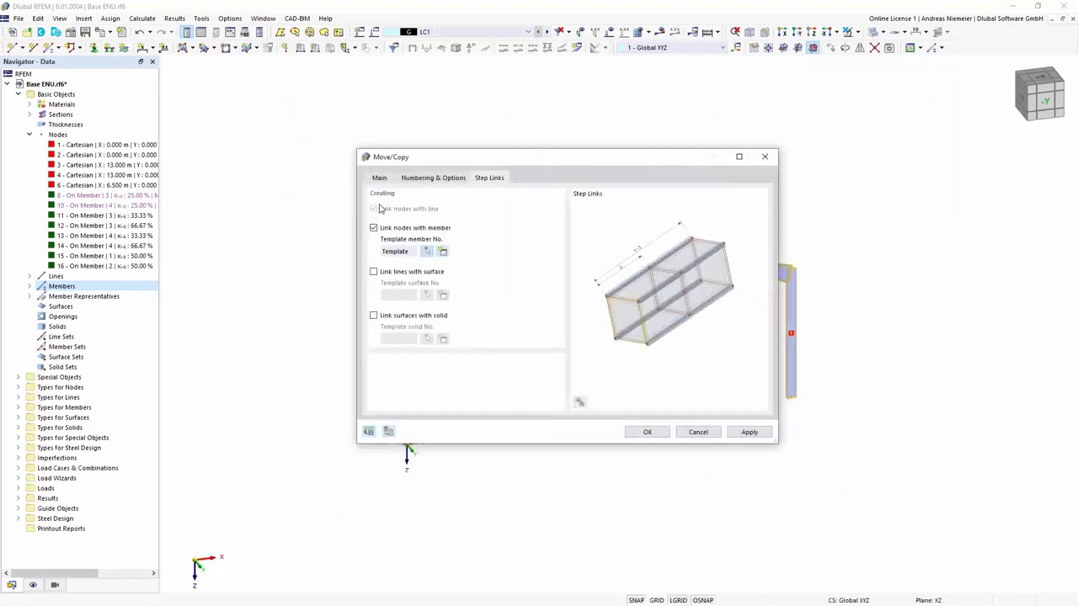
Generate the frame copies with their linking truss members and clear the selection
left_click(647, 432)
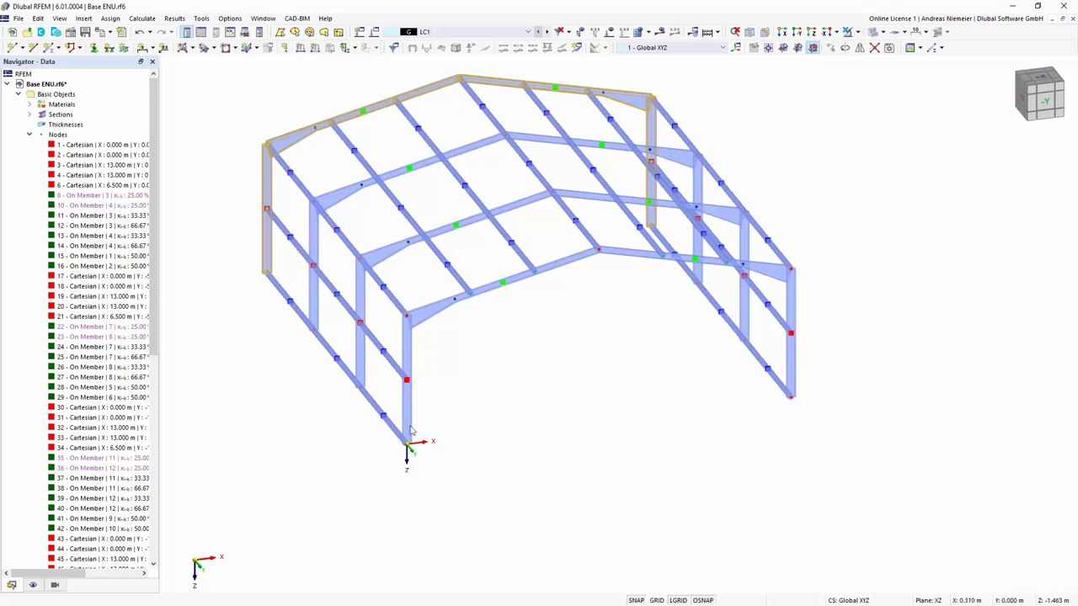
middle_click_drag(305, 459, 523, 321, "ctrl")
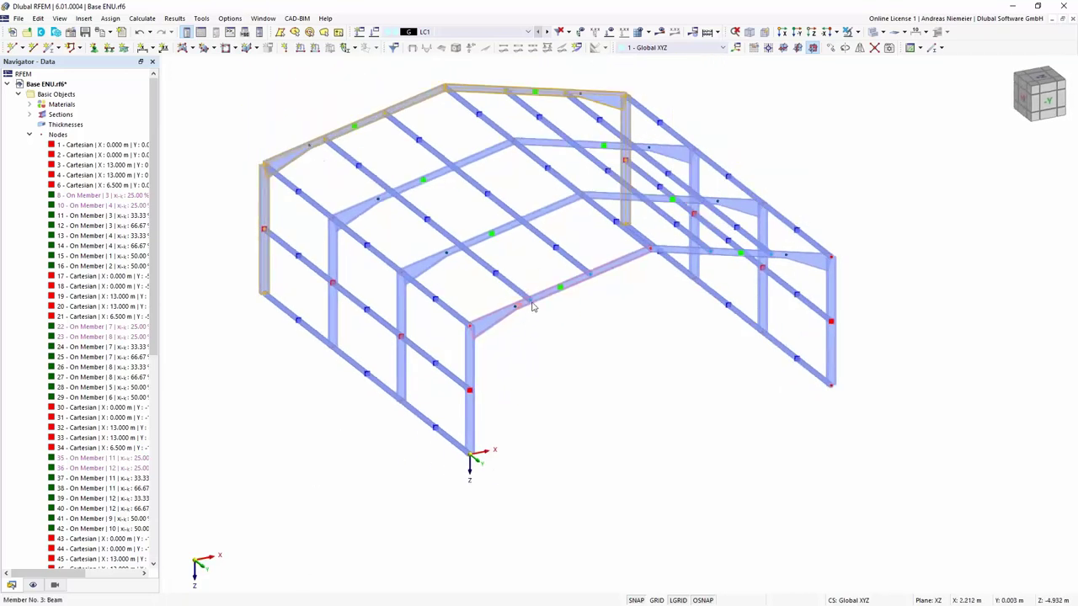
left_click(605, 424)
mouse_move(331, 511)
middle_mouse_down("ctrl")
mouse_move(378, 500)
mouse_move(340, 493)
middle_mouse_up("ctrl")
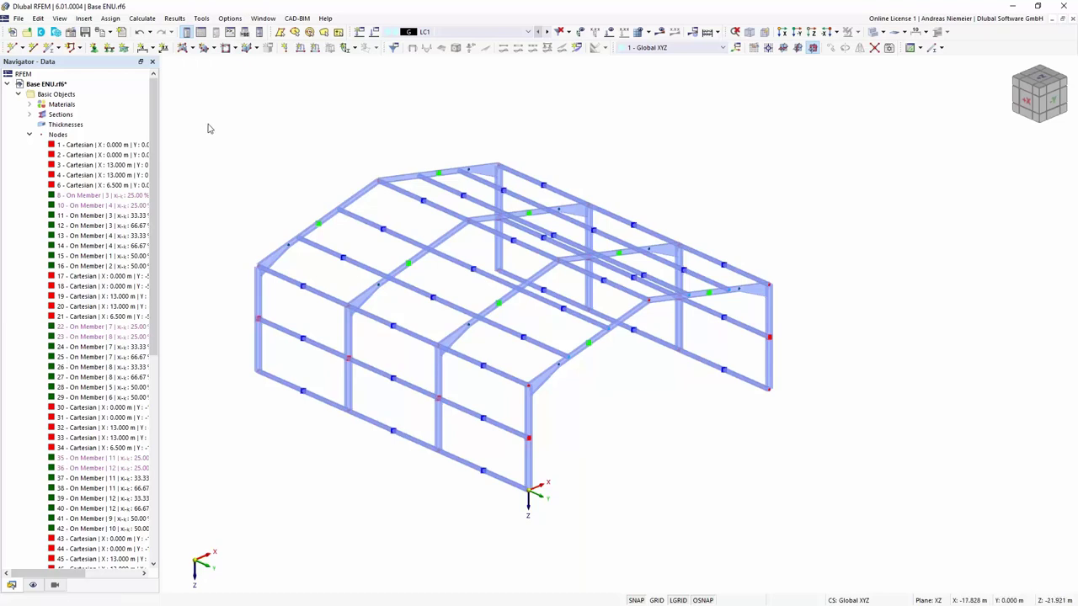
Start a new single member and set its member type to Tension
left_click(49, 49)
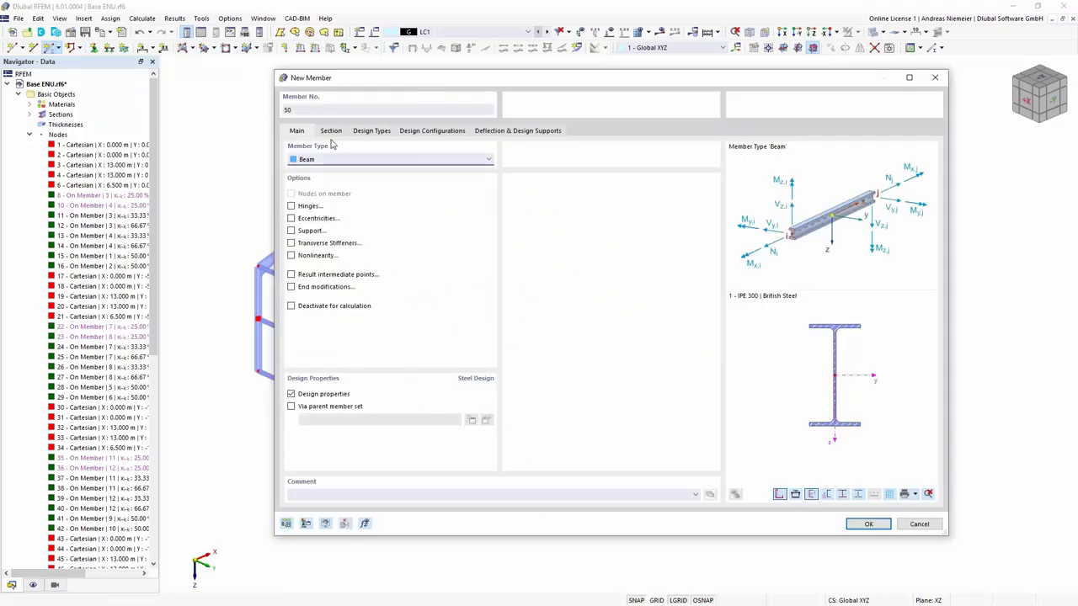
left_click(333, 163)
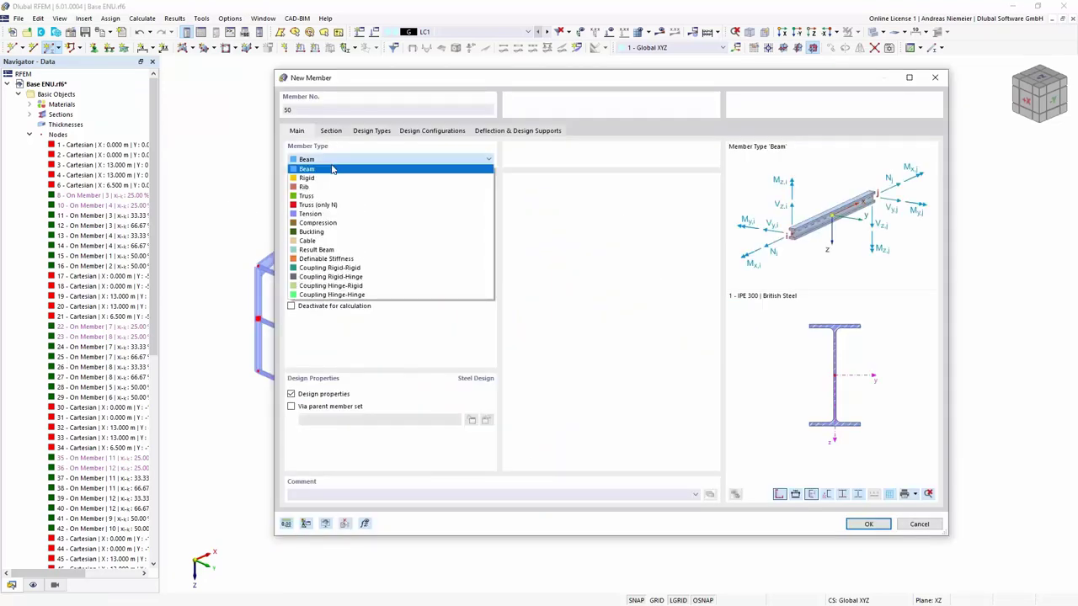
left_click(330, 215)
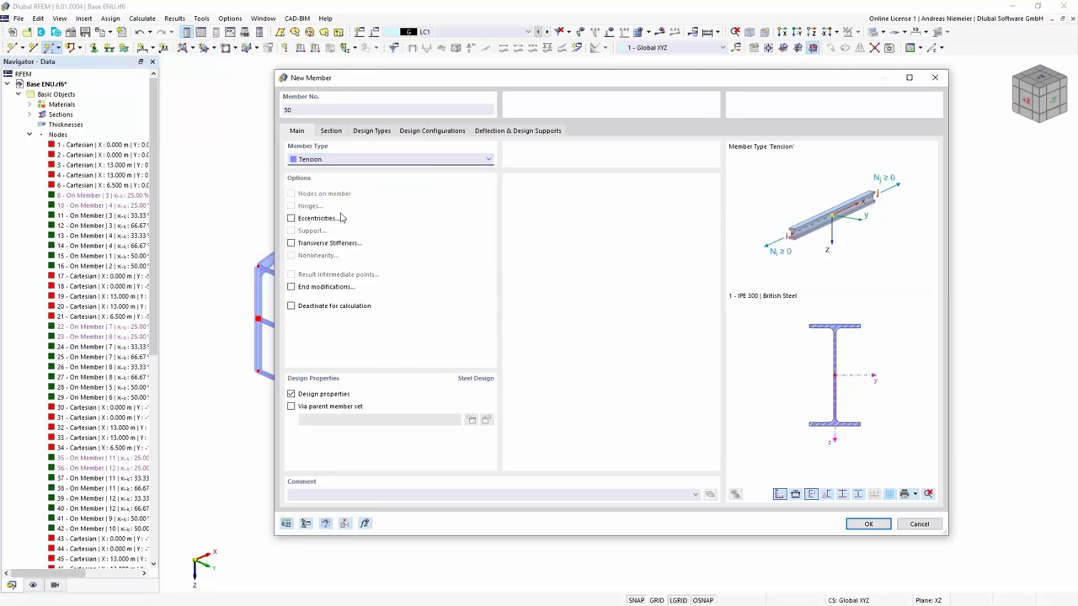
Give the tension member the solid round section R 20 from the standardized steel library and accept the member definition
left_click(330, 132)
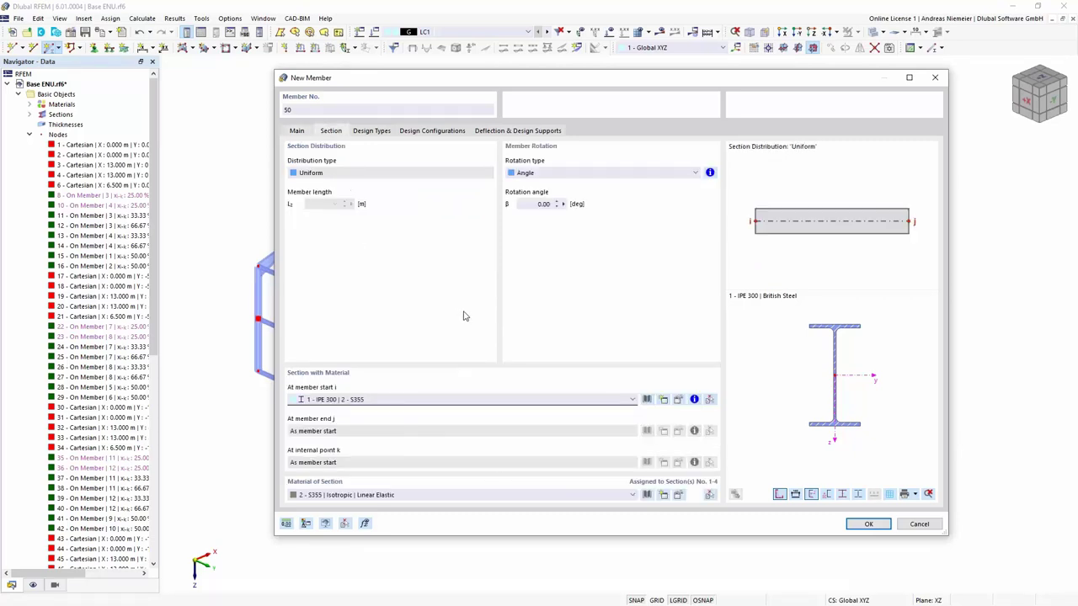
left_click(647, 400)
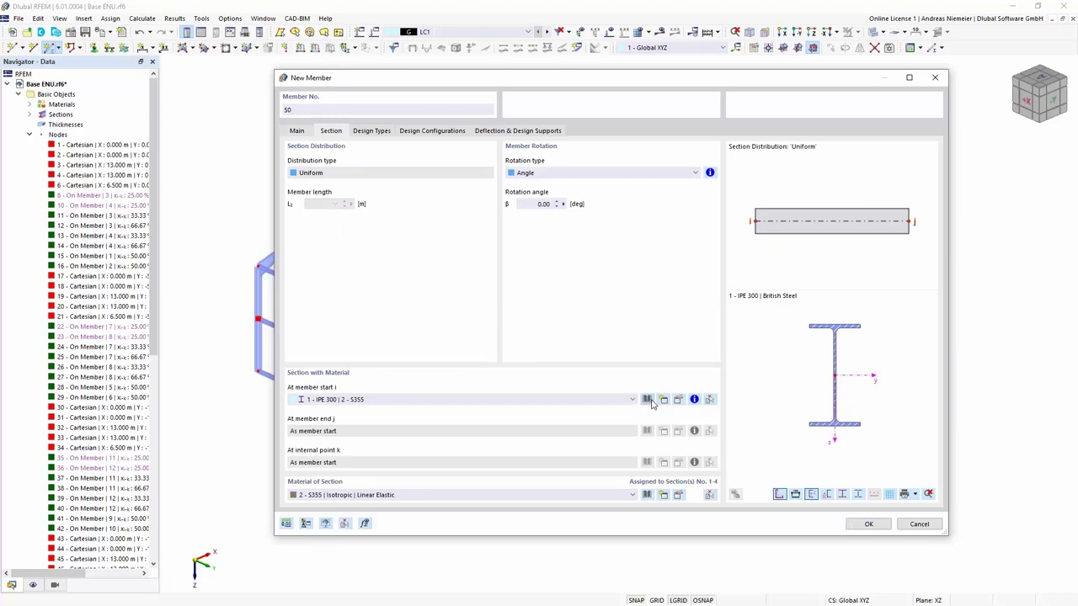
left_click(451, 229)
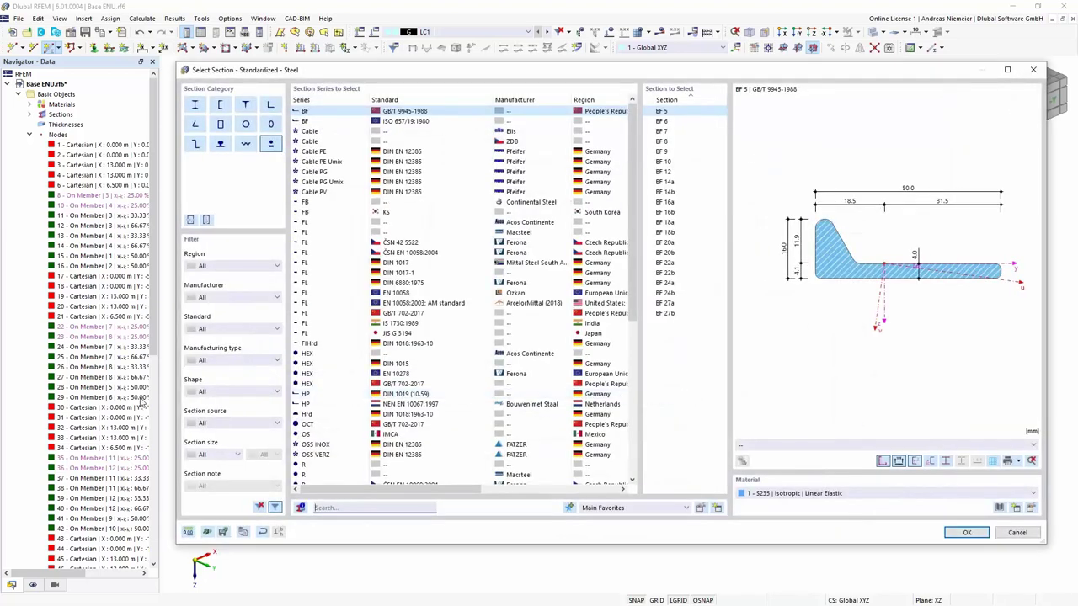
left_click(337, 464)
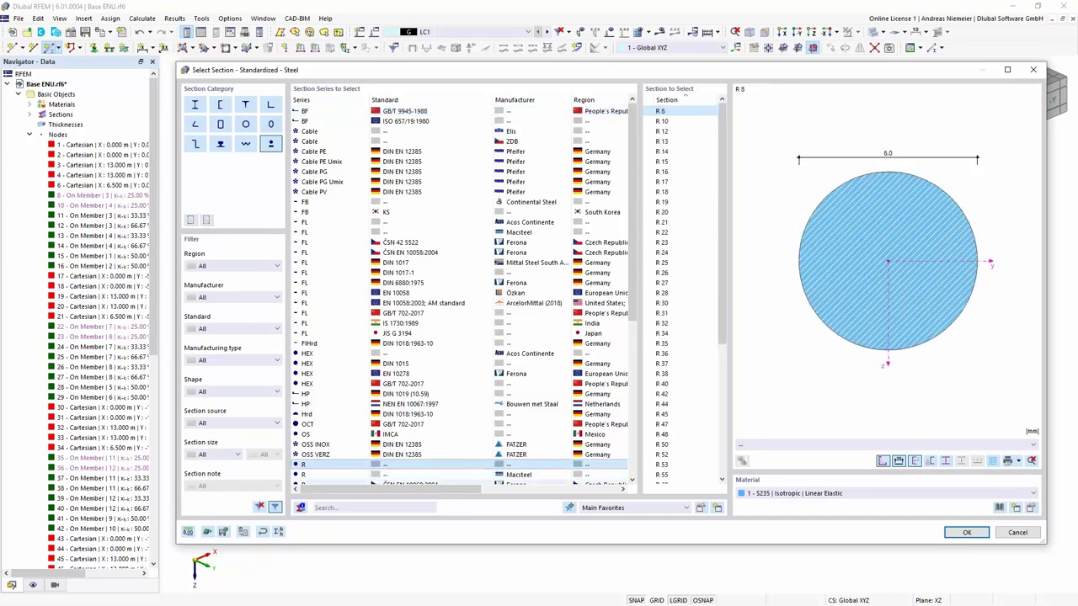
left_click(676, 212)
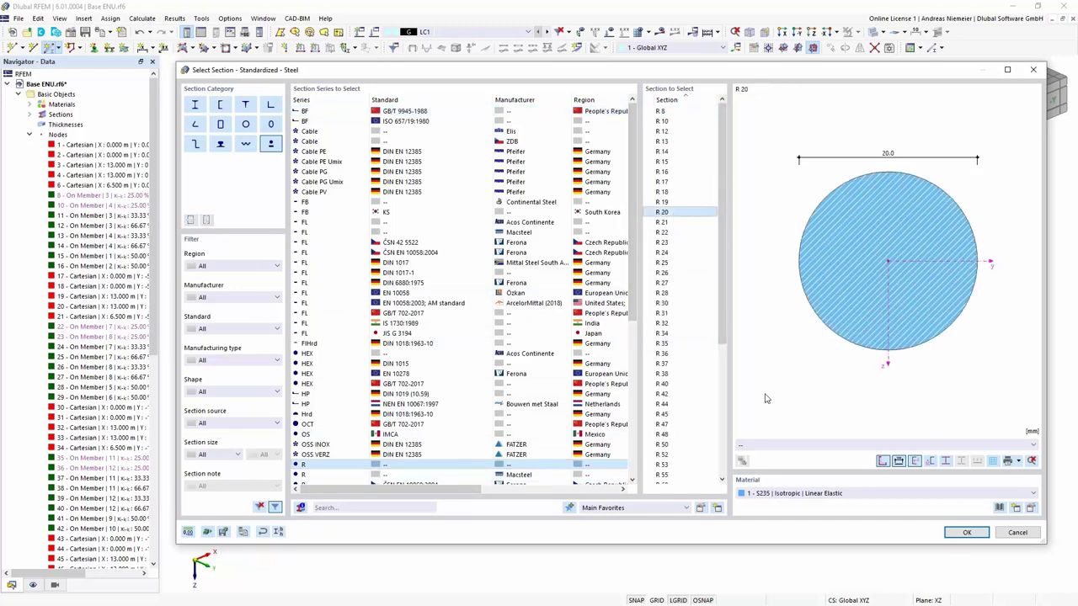
left_click(968, 533)
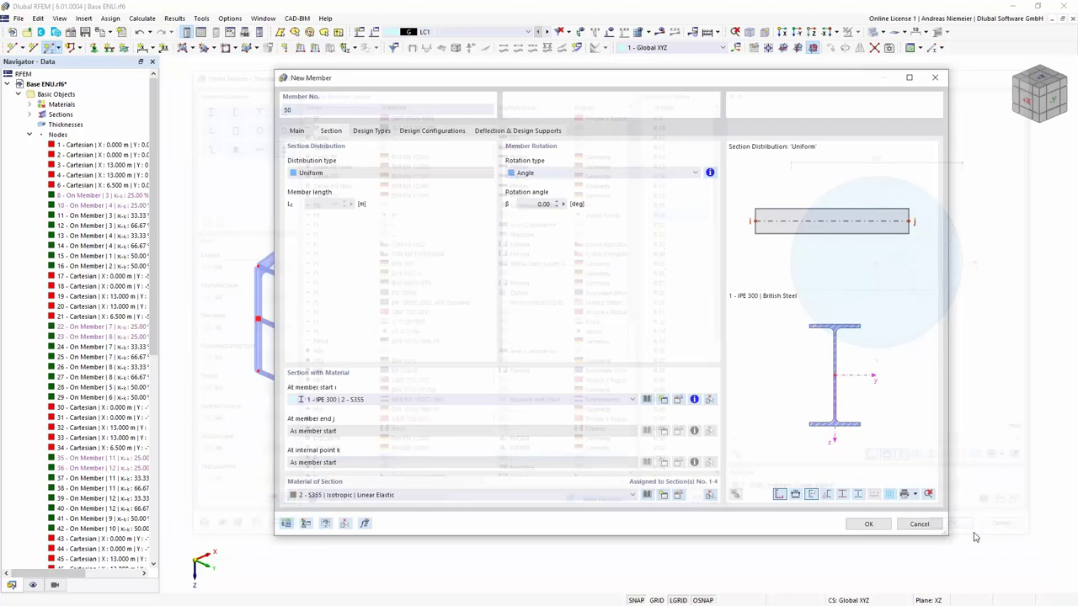
left_click(869, 524)
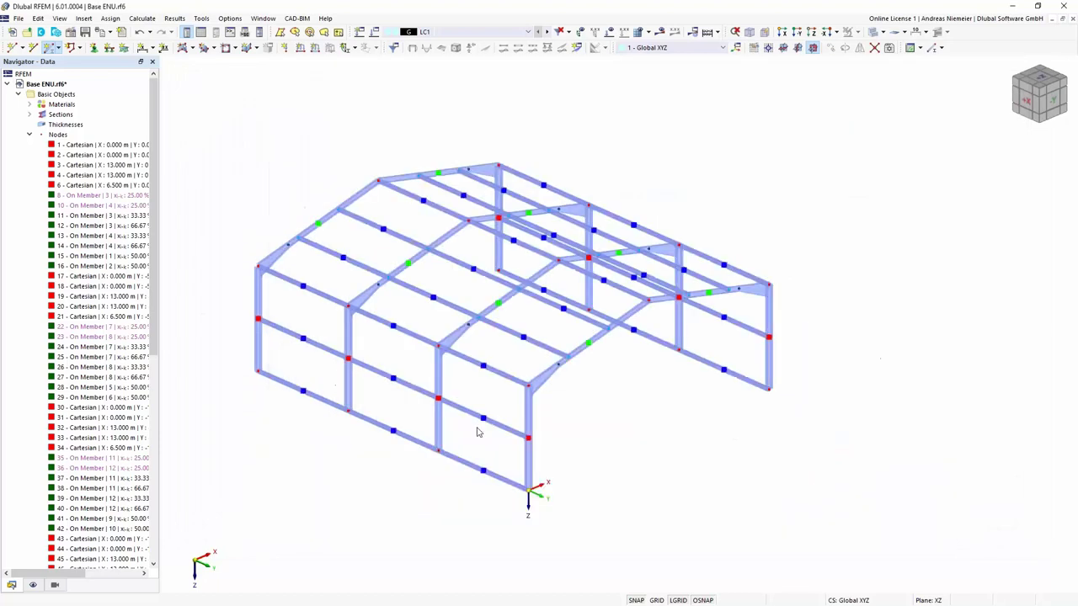
Draw two crossing tension diagonals in the middle bay of the side wall, between the column bases and the mid-height nodes
left_click(348, 411)
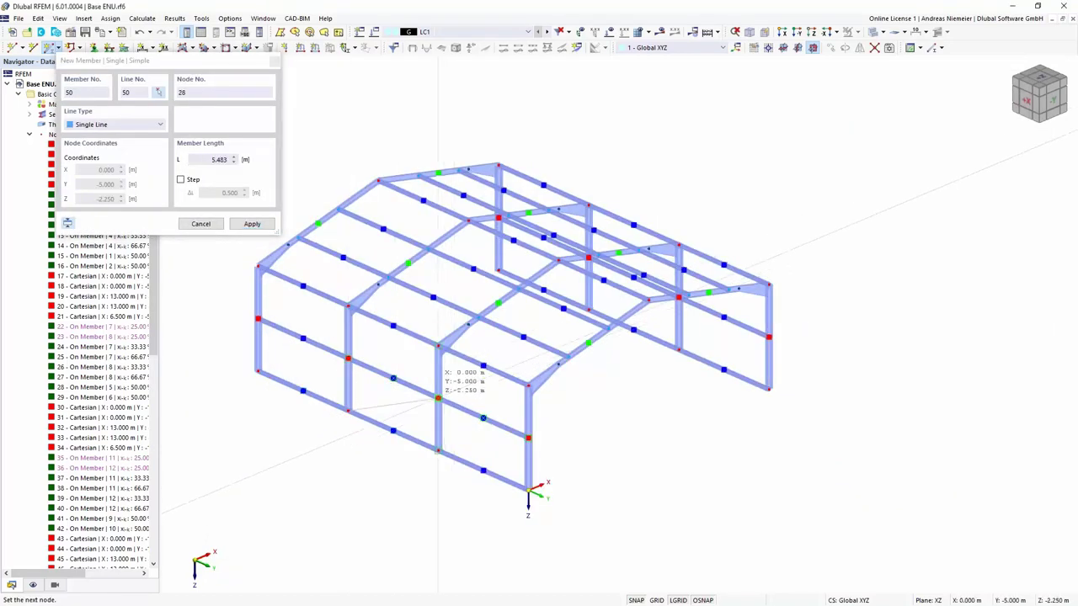
left_click(438, 398)
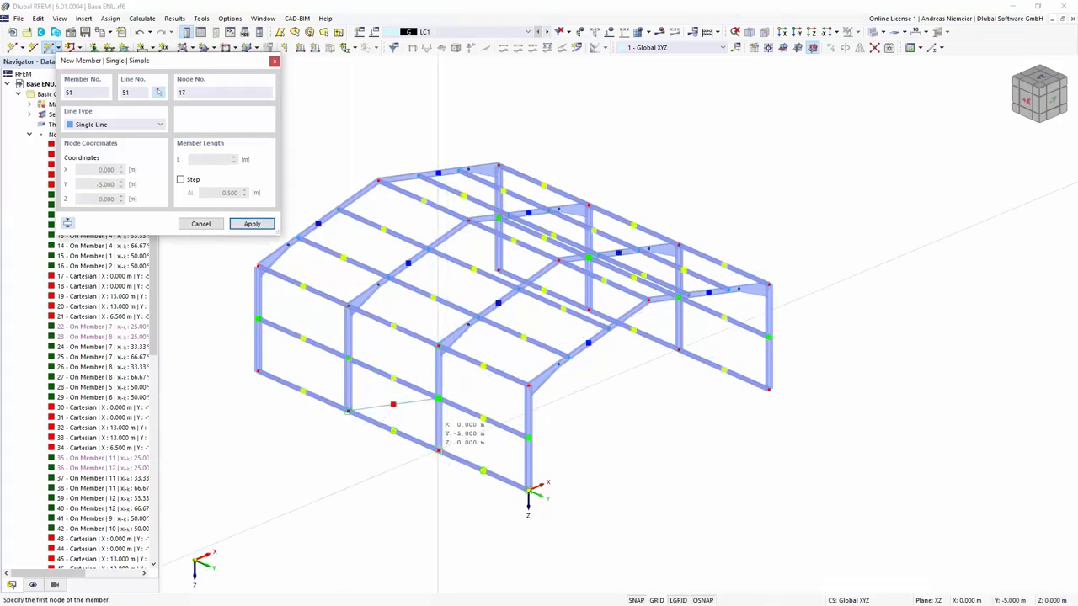
left_click(348, 358)
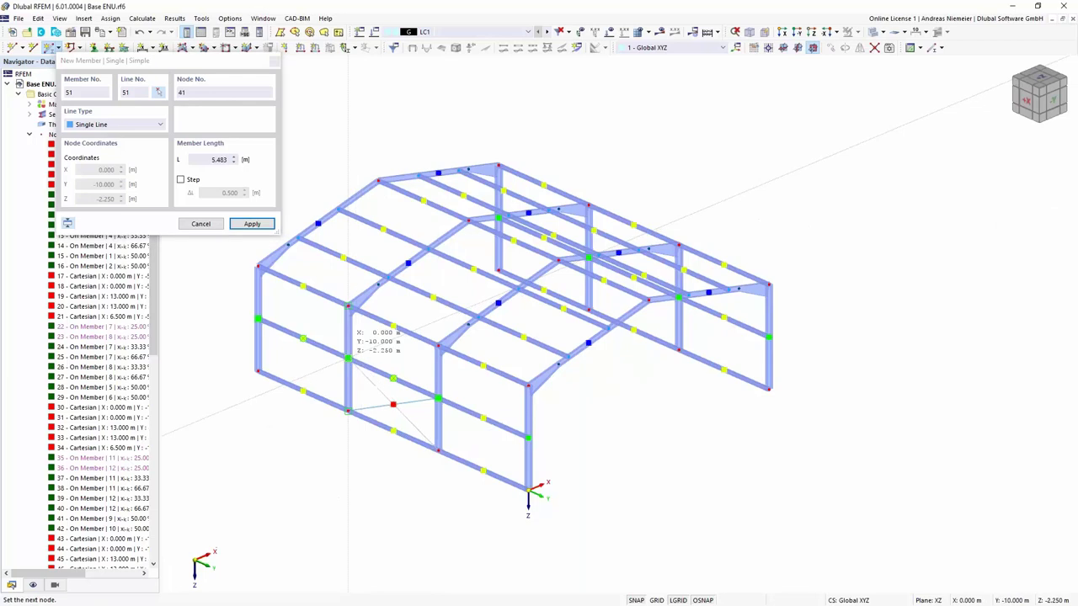
left_click(348, 359)
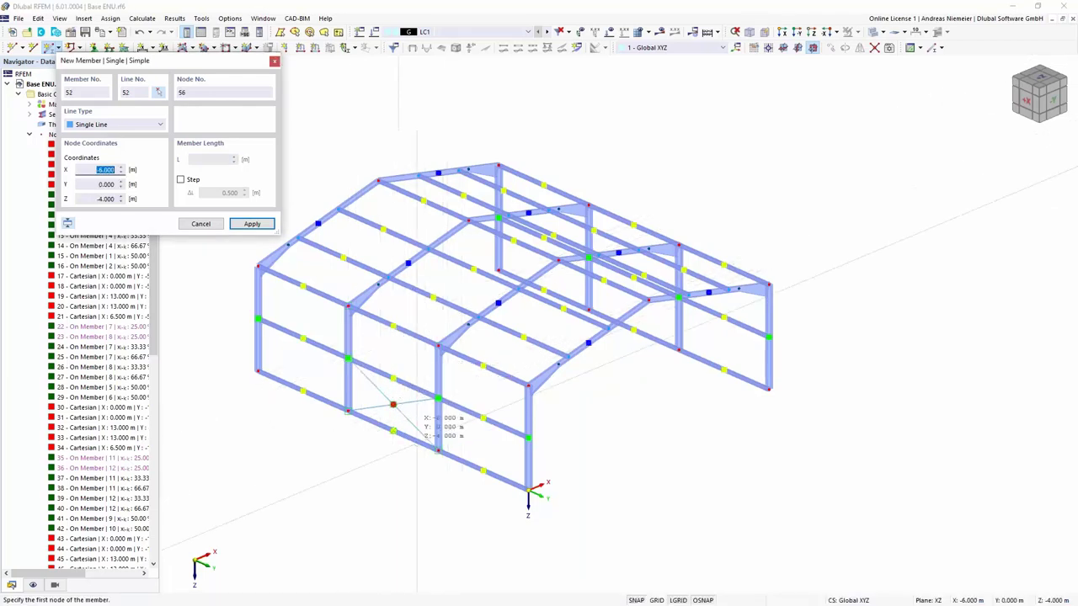
key("Escape")
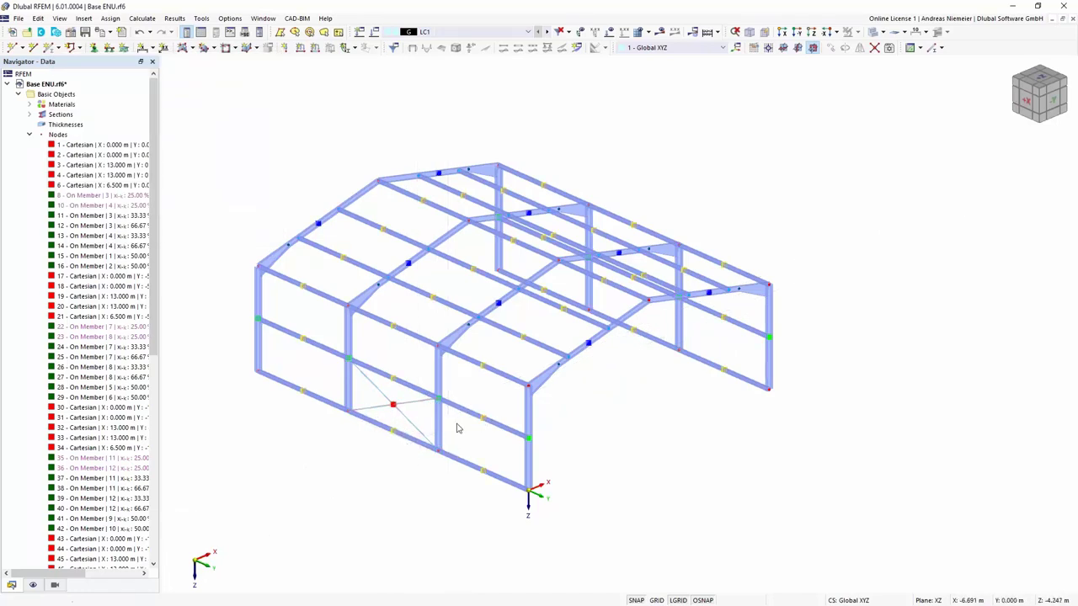
Start another single member, adopting the properties of an existing wall tension diagonal
left_click(50, 49)
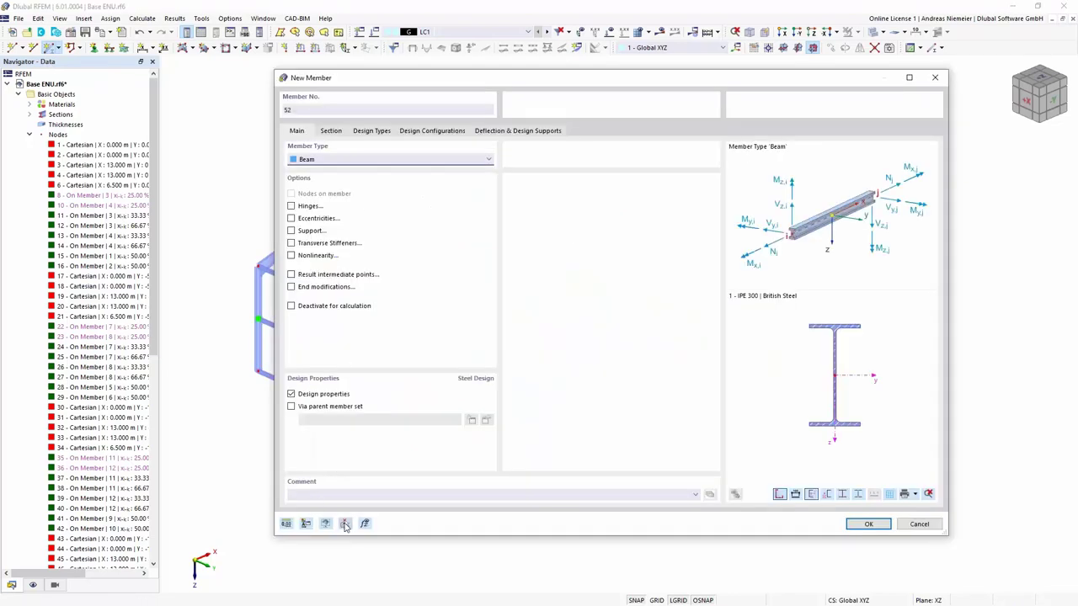
left_click(345, 523)
left_click(410, 430)
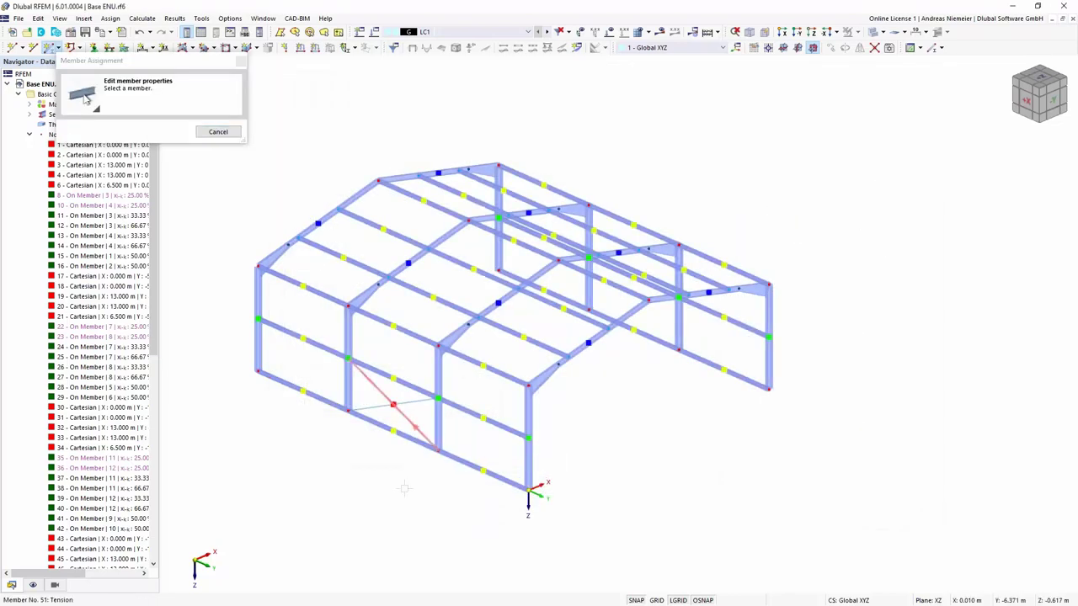
left_click(869, 524)
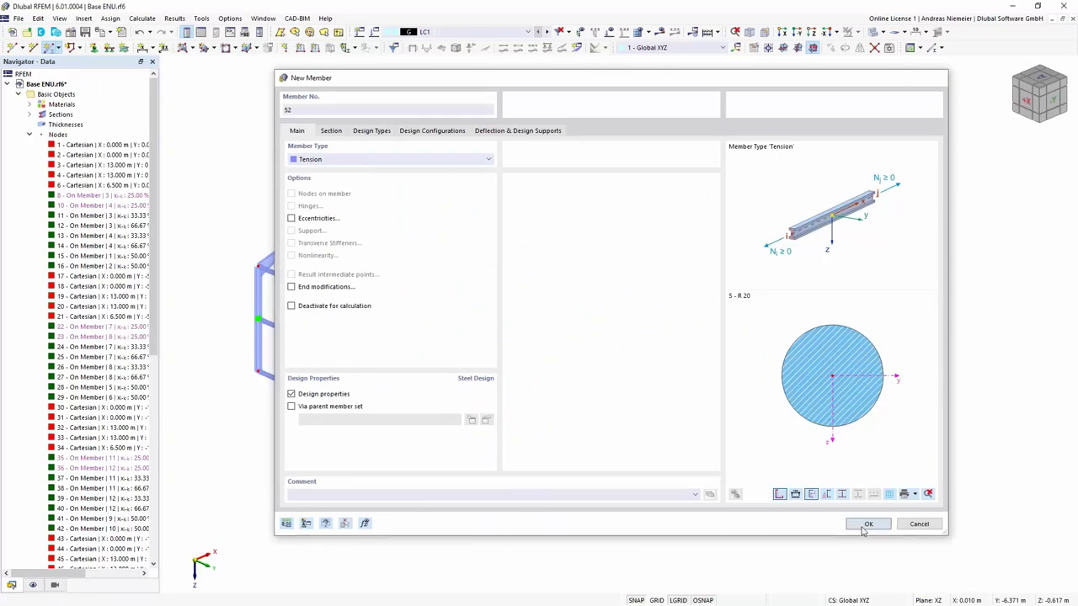
Draw two crossing tension diagonals in the middle roof bay, between the eaves and the first purlin line
left_click(384, 280)
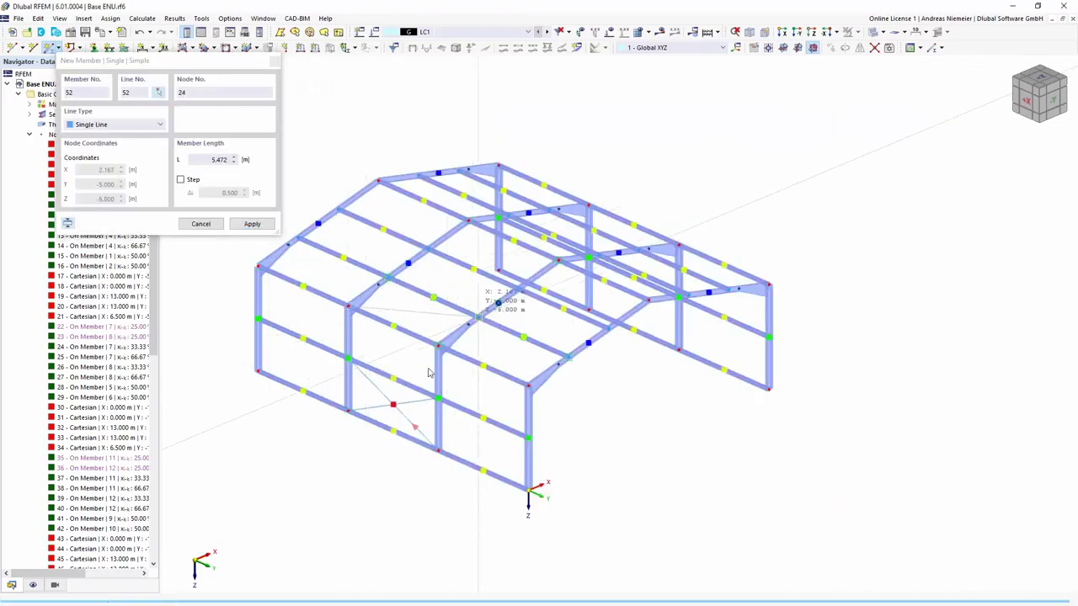
left_click(477, 317)
left_click(413, 311)
left_click(387, 276)
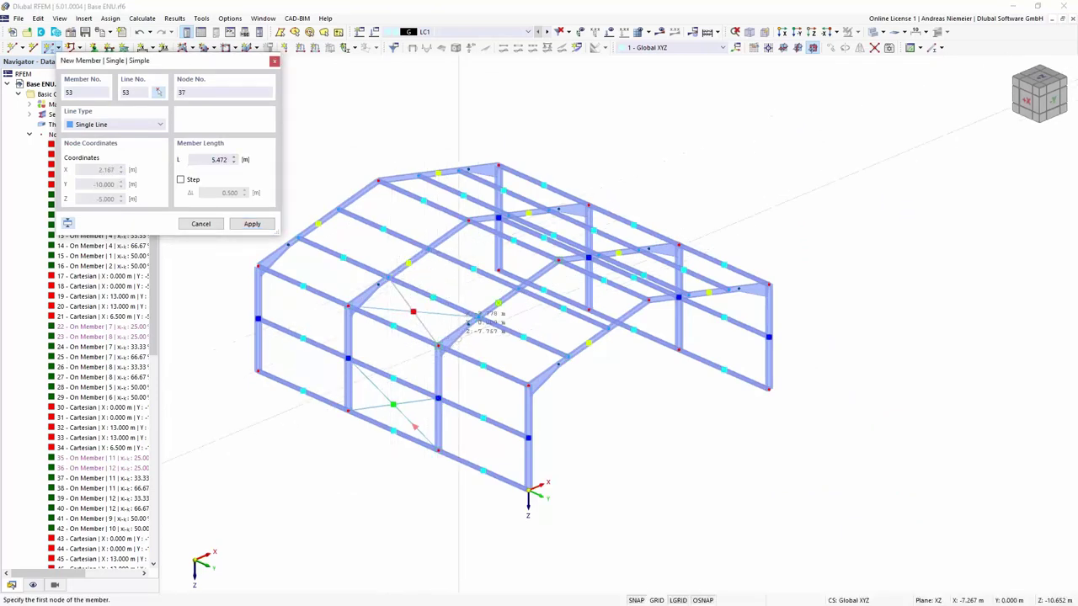
key("Escape")
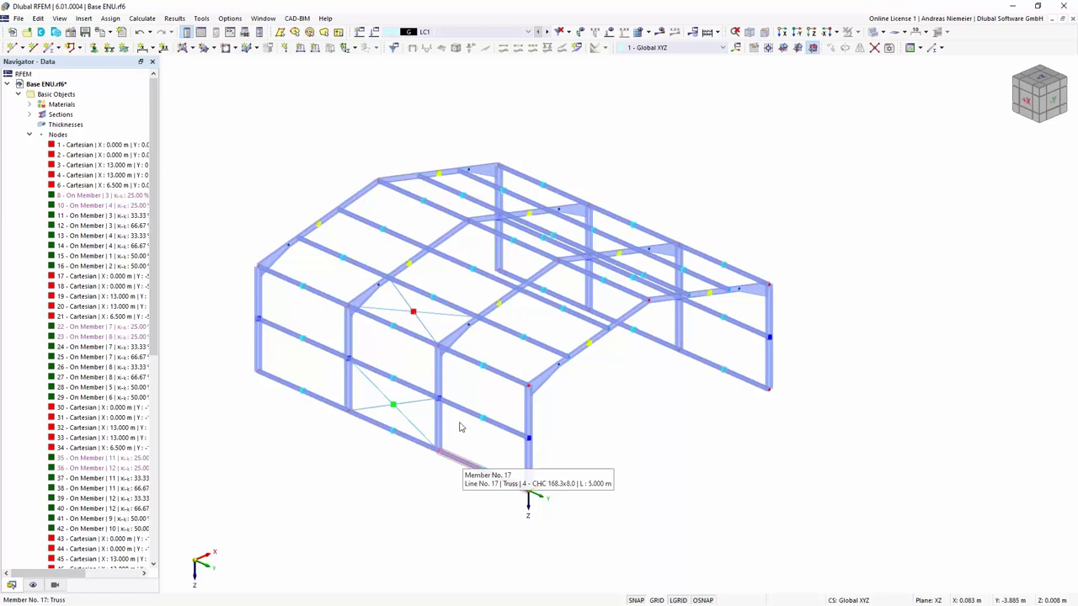
Collapse the node list, list the member representatives, and highlight the group of column members in the model
left_click(30, 135)
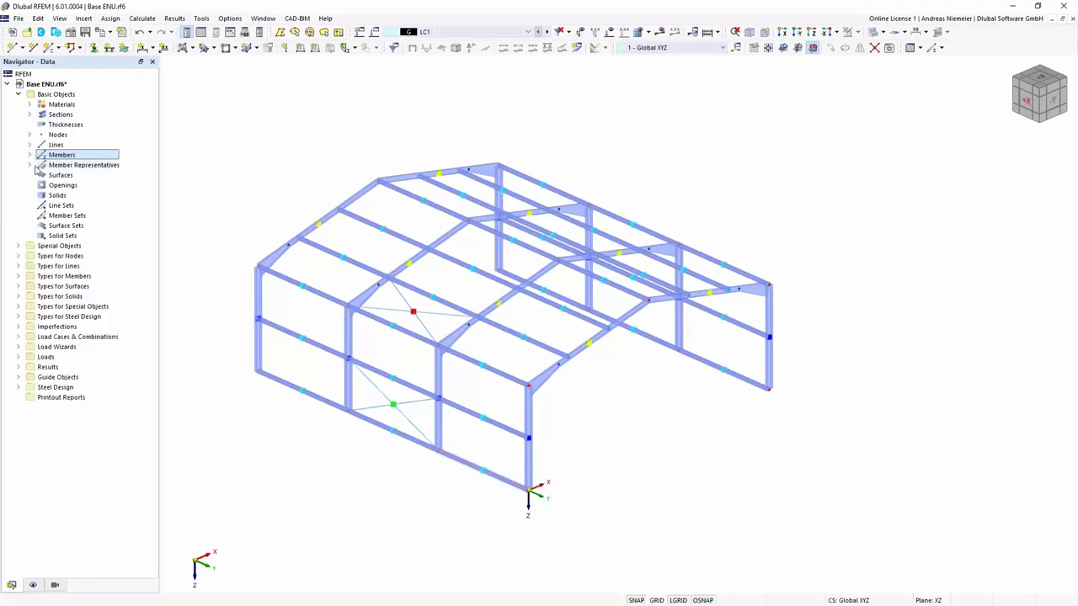
left_click(31, 166)
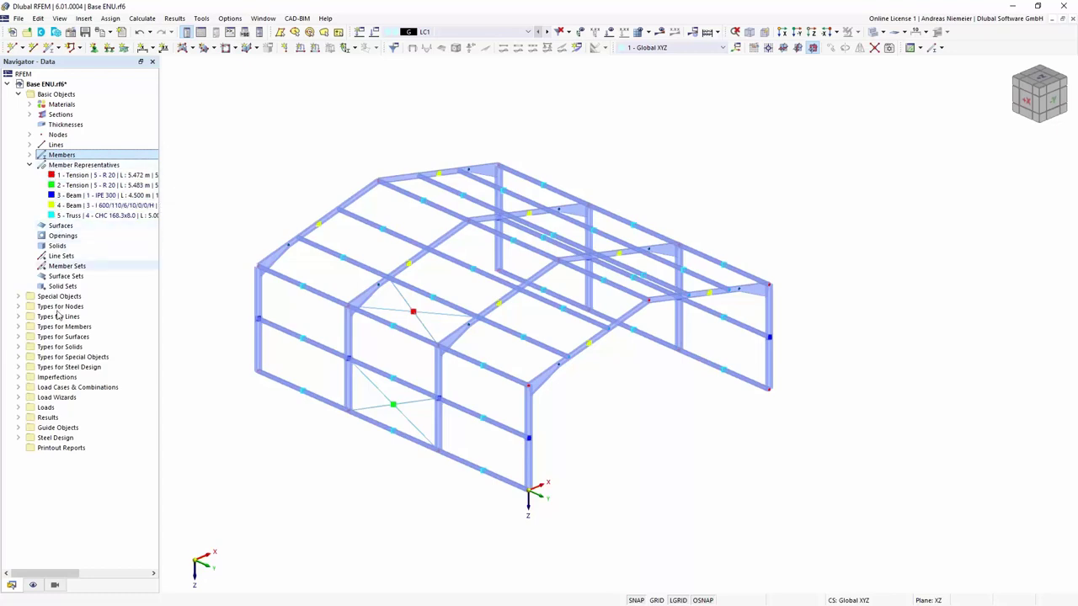
left_click(538, 453)
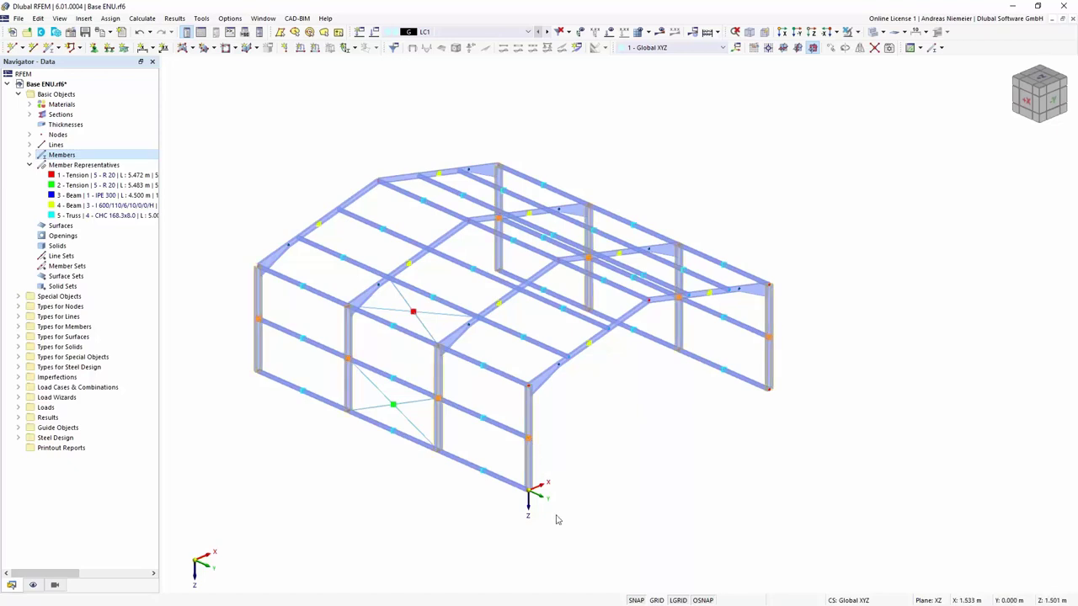
Highlight the groups of rafter, column and truss members in the model through their member representatives
left_click(537, 379)
left_click(348, 301)
left_click(590, 358)
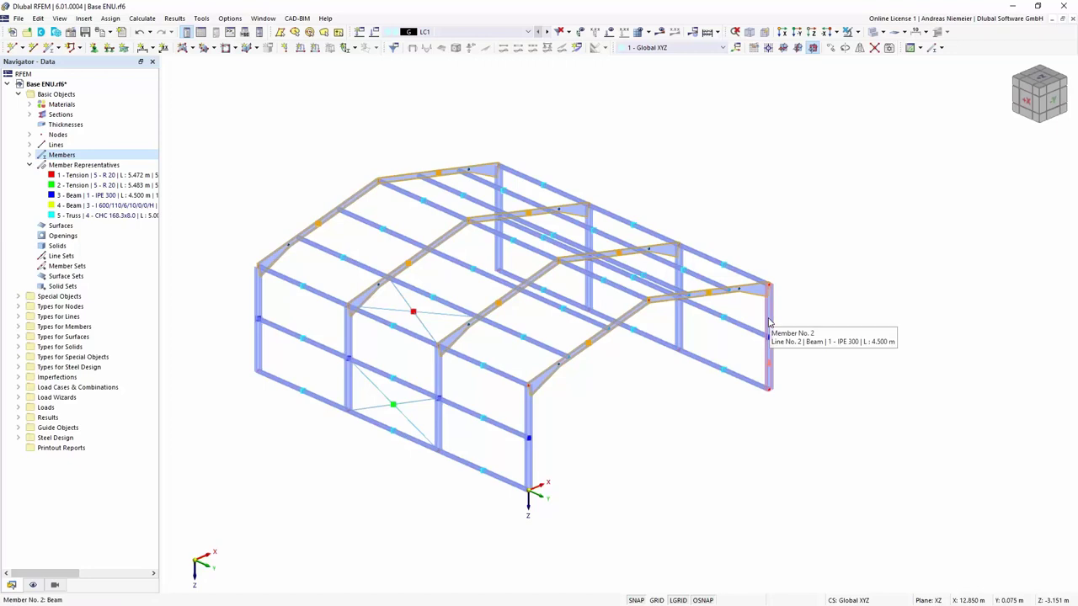
left_click(340, 474)
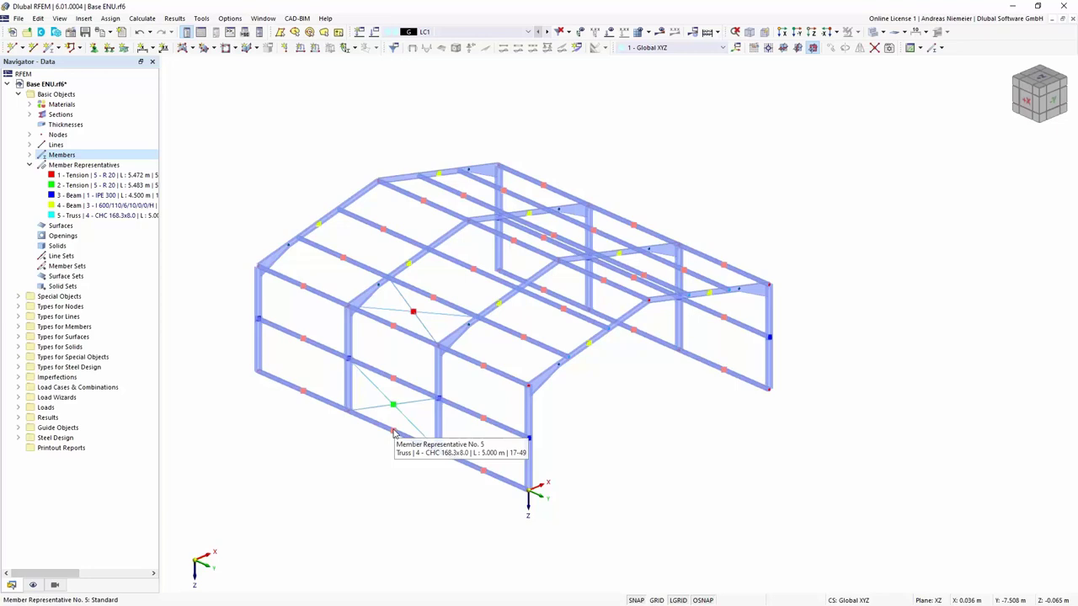
Copy the lower wall tension cross into the upper half of the middle bay, between the mid-height nodes and the eaves
scroll(409, 449, "up", 2)
left_click(393, 378)
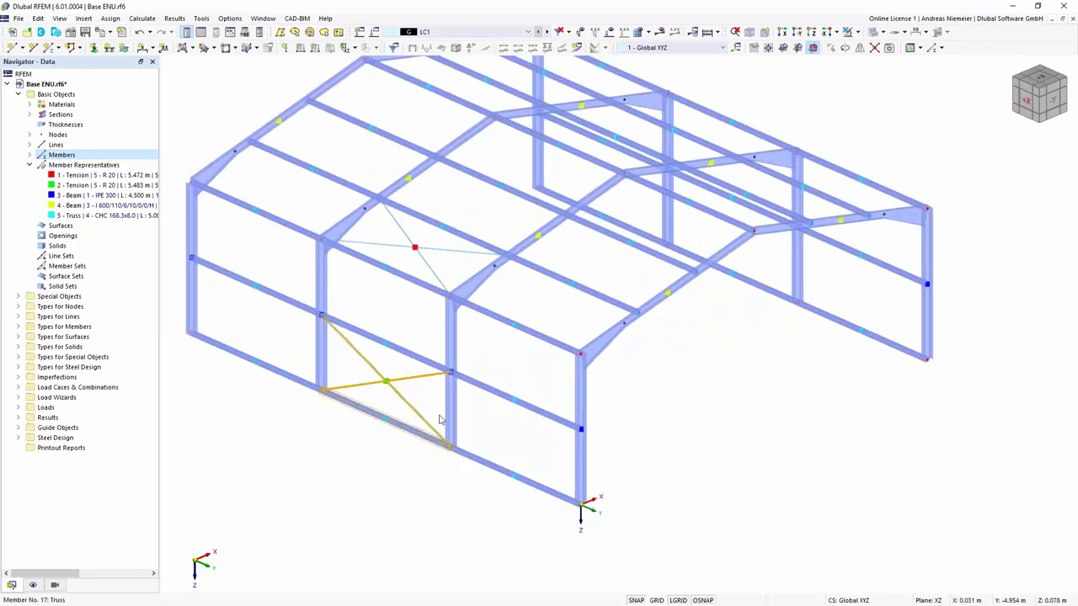
key("Escape")
mouse_move(449, 449)
left_mouse_down("ctrl")
mouse_move(456, 384)
mouse_move(465, 445)
left_mouse_up("ctrl")
key("Escape")
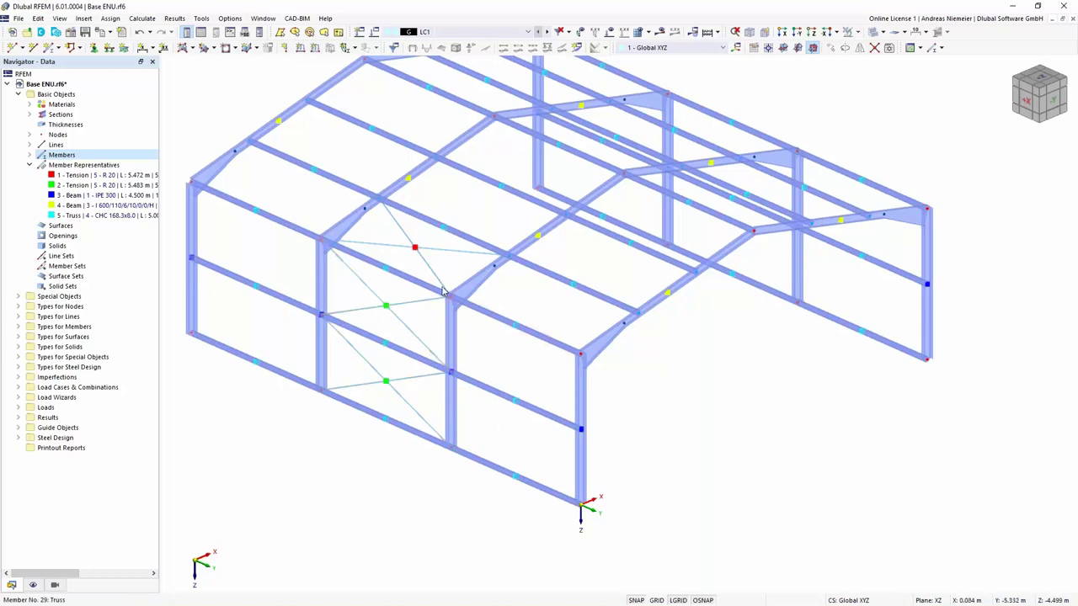
Copy the roof tension cross into the next two panels of the middle roof bay, up to the ridge
left_click(481, 253, "ctrl")
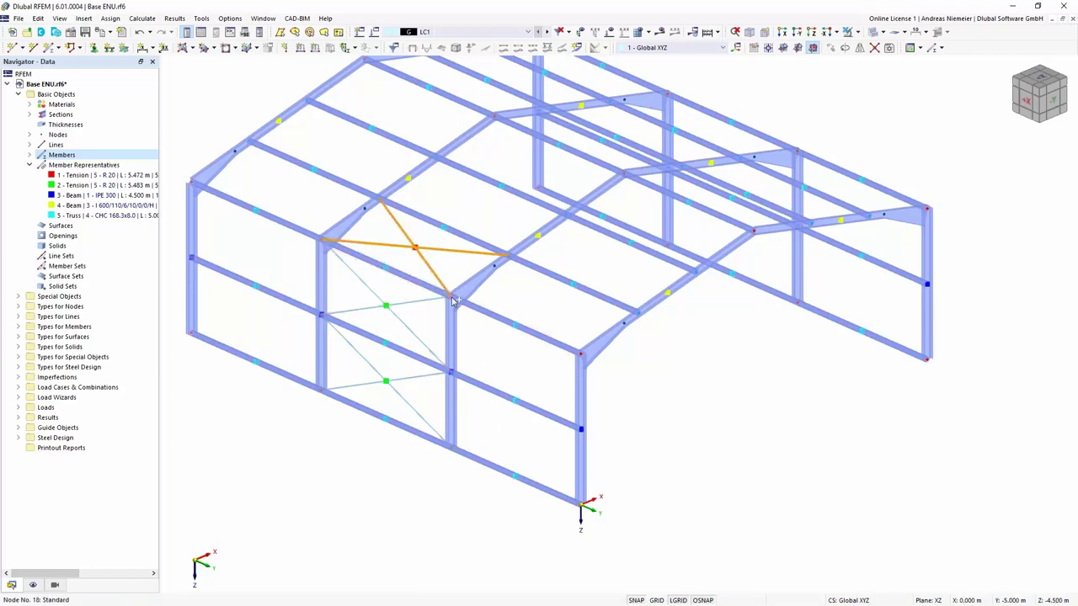
left_click_drag(482, 253, 569, 221, "ctrl")
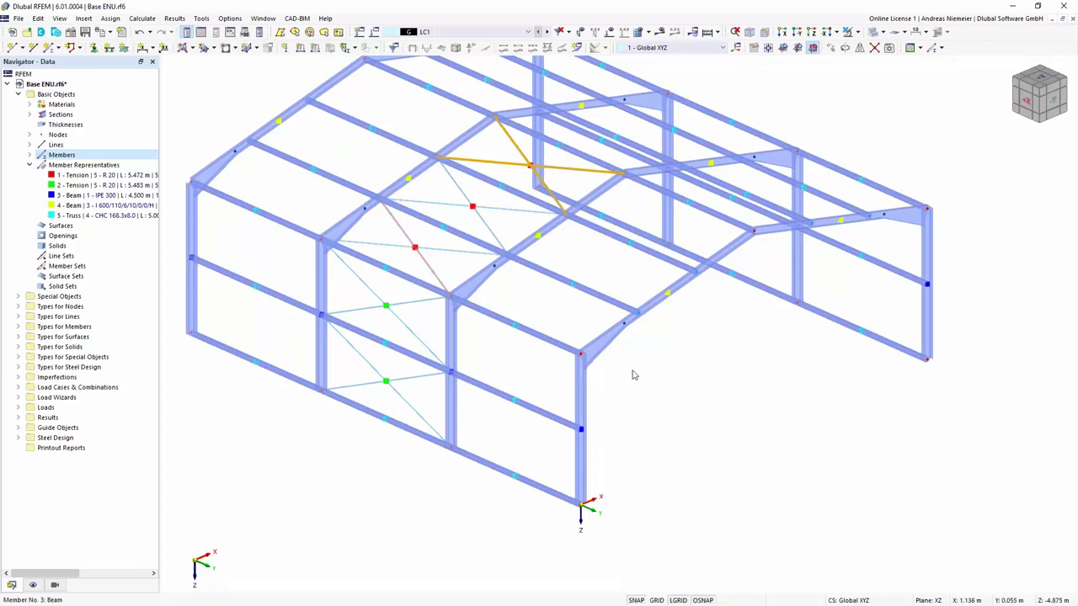
key("Escape")
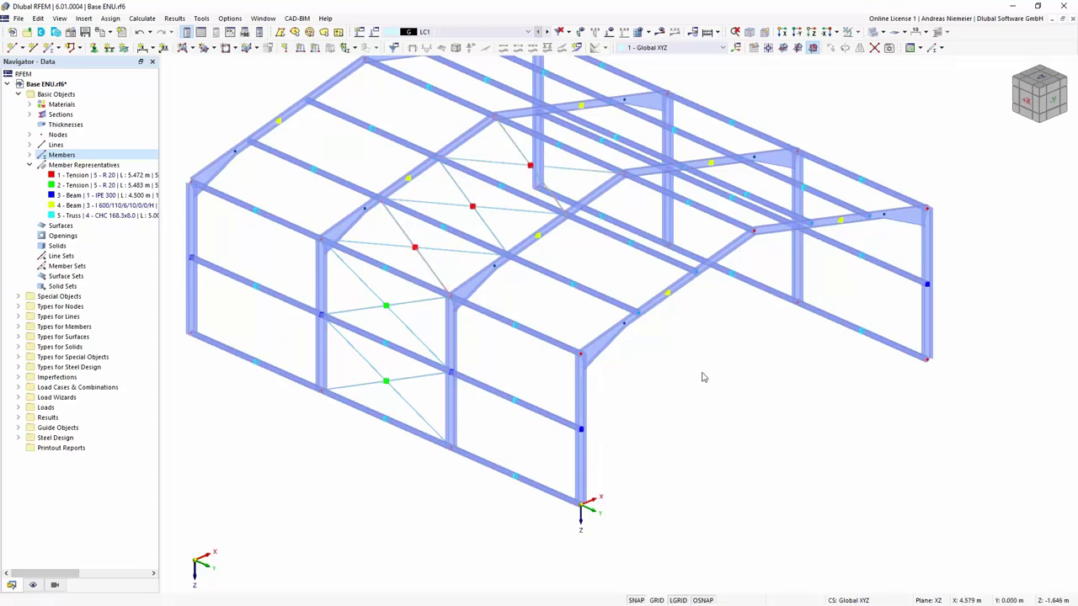
scroll(704, 377, "down", 2)
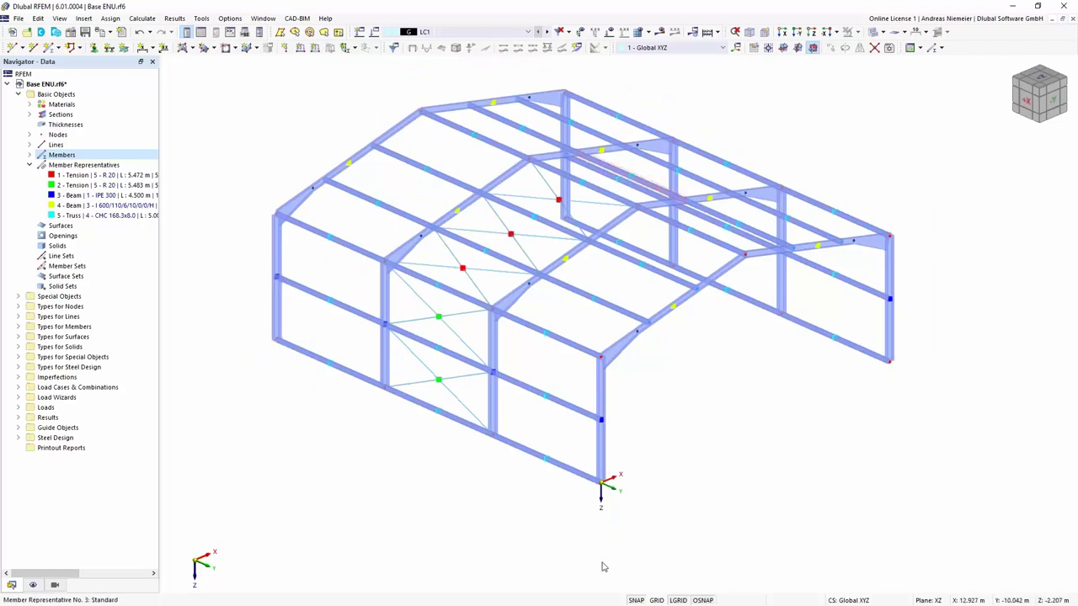
Mirror all members with section R 20 as a copy about the YZ plane through X = 6.5 m
left_click(200, 32)
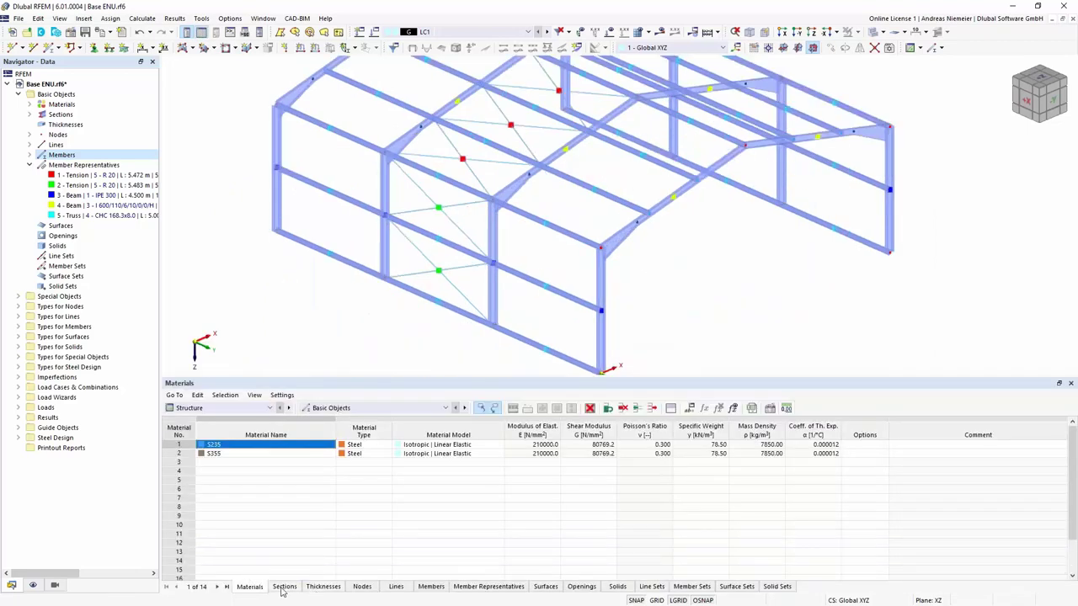
left_click(284, 587)
left_click(245, 482)
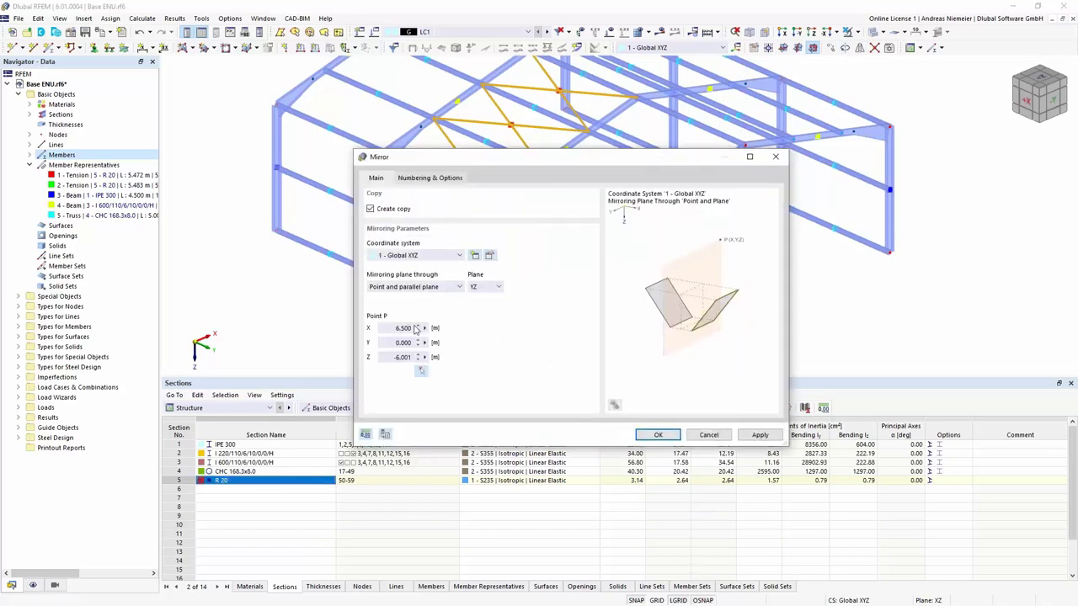
left_click(417, 178)
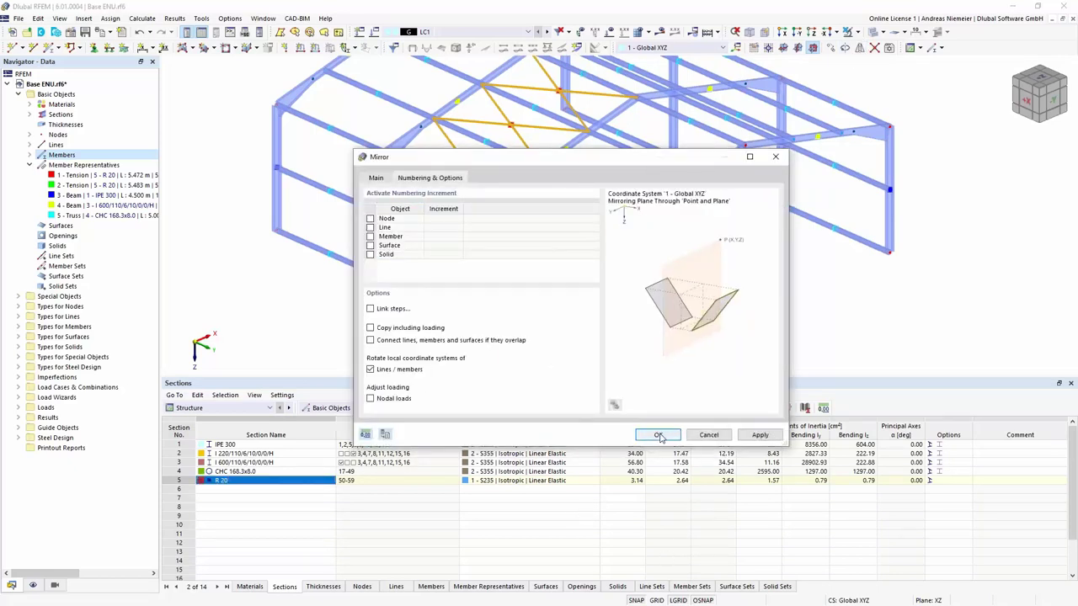
left_click(658, 436)
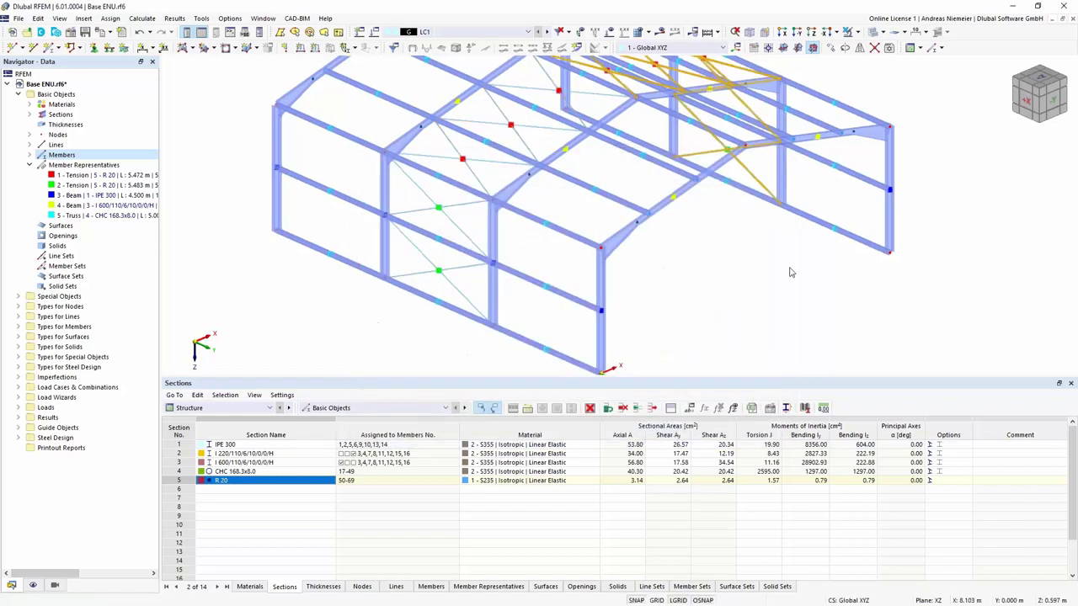
scroll(790, 249, "down", 2)
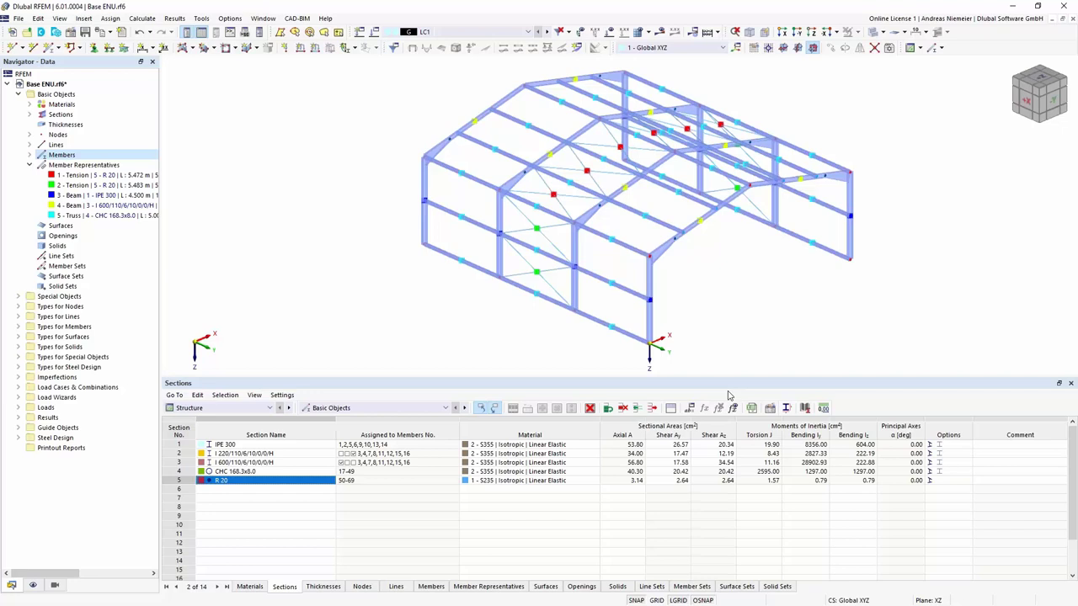
left_click(1070, 383)
Set up a one-step copy of the front rafter's purlin node with displacement X 0, Y 0, Z 5.5 m
scroll(716, 354, "up", 2)
scroll(741, 426, "up", 2)
middle_click_drag(628, 472, 592, 474, "ctrl")
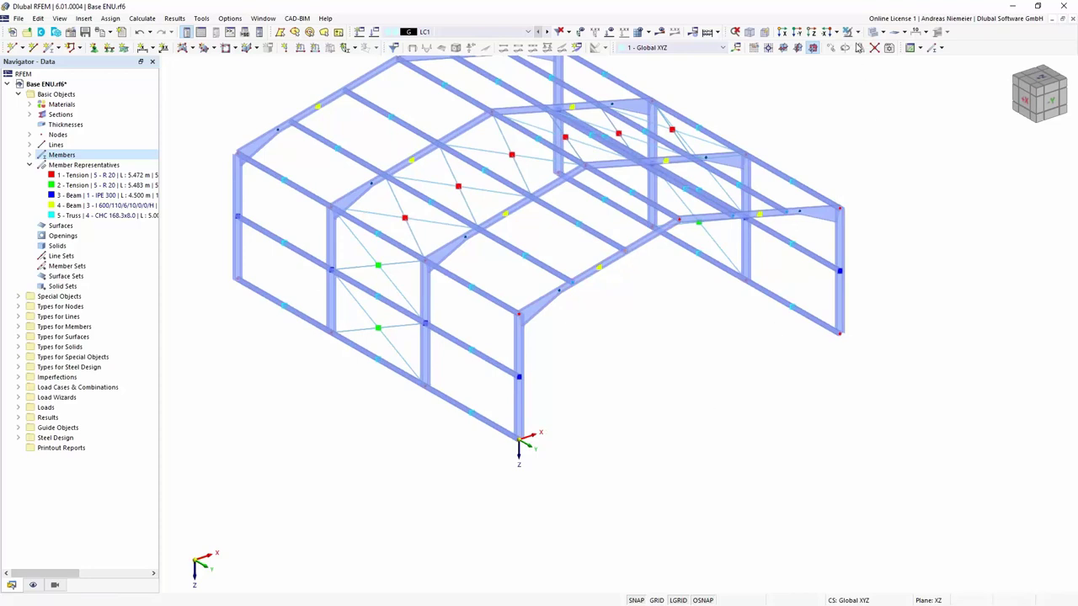
left_click(830, 48)
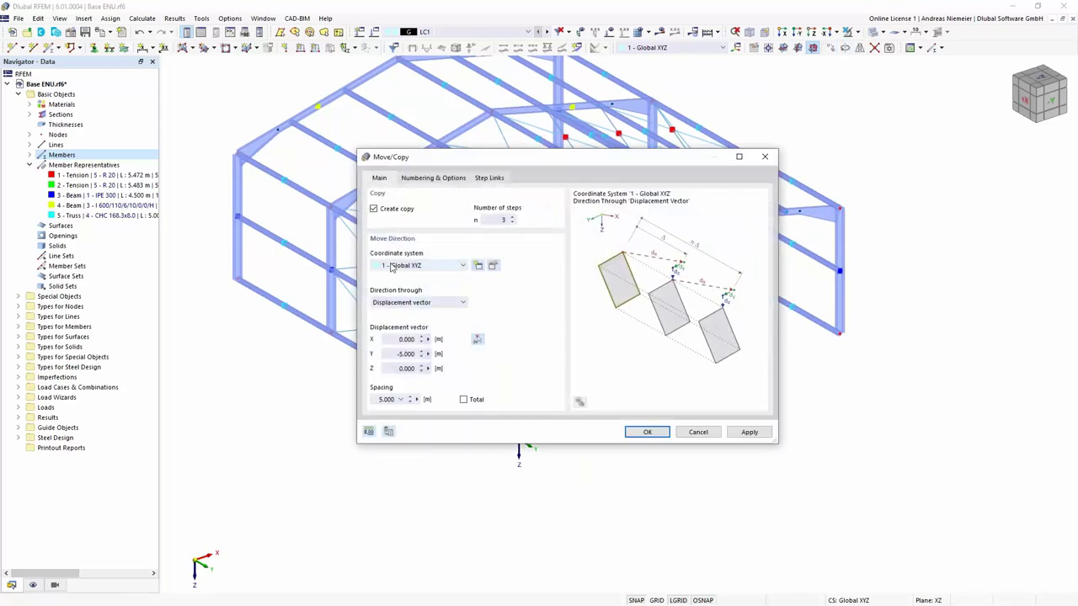
double_click(504, 219)
left_click(477, 339)
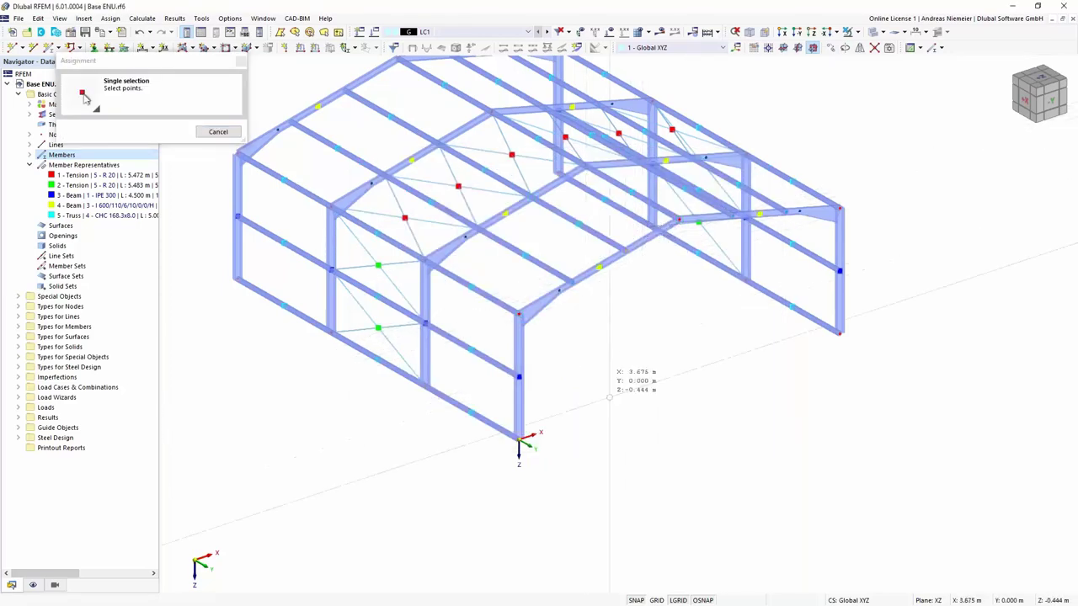
left_click(519, 436)
left_click_drag(355, 344, 408, 347)
type("0")
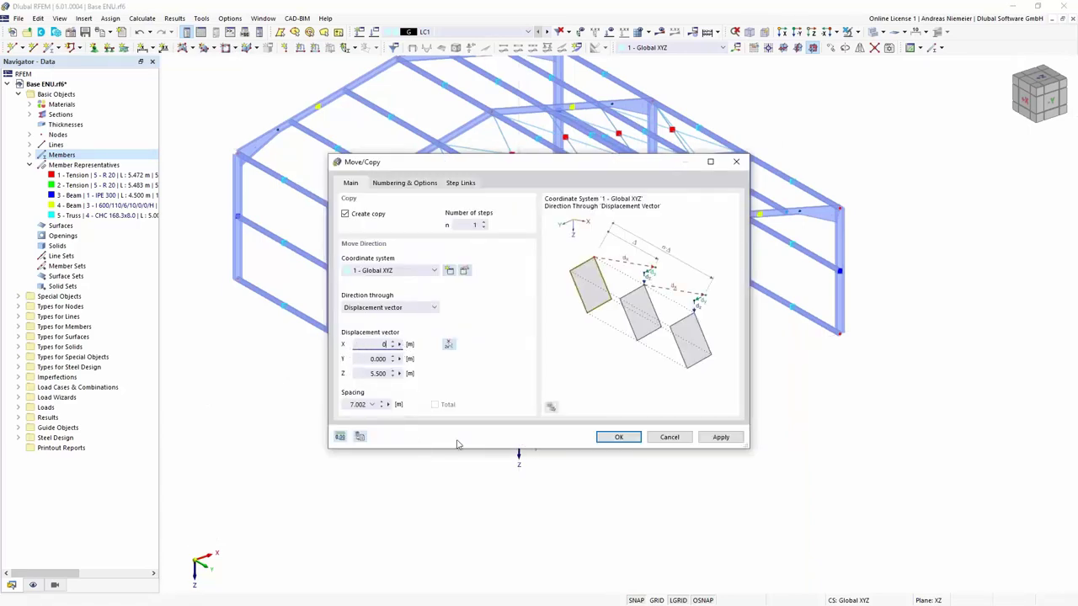
Edit the template member that links the copied nodes and set its member type to Beam
left_click(459, 186)
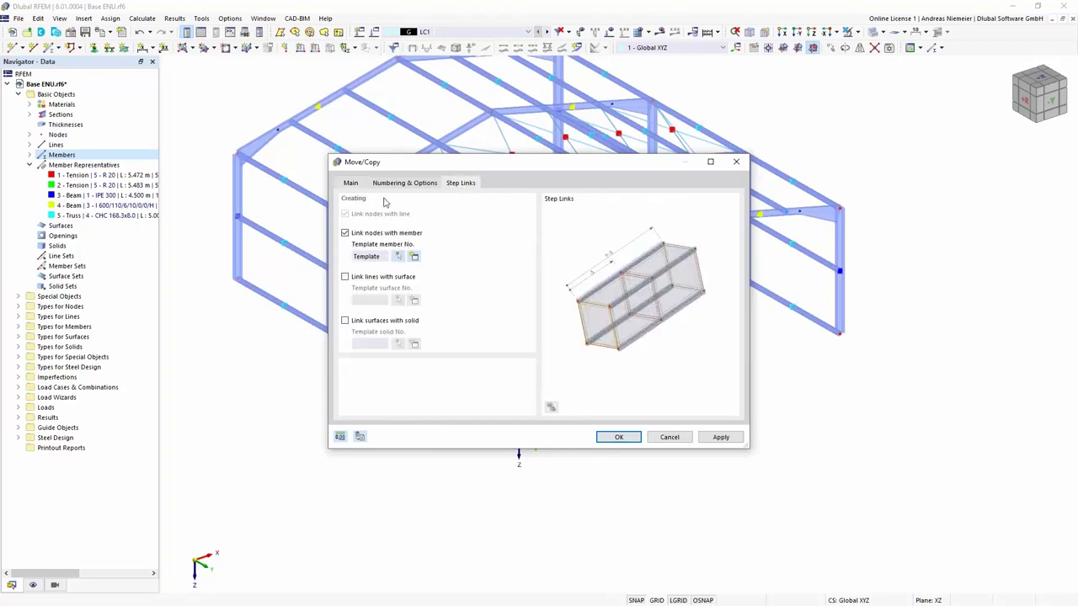
left_click(414, 256)
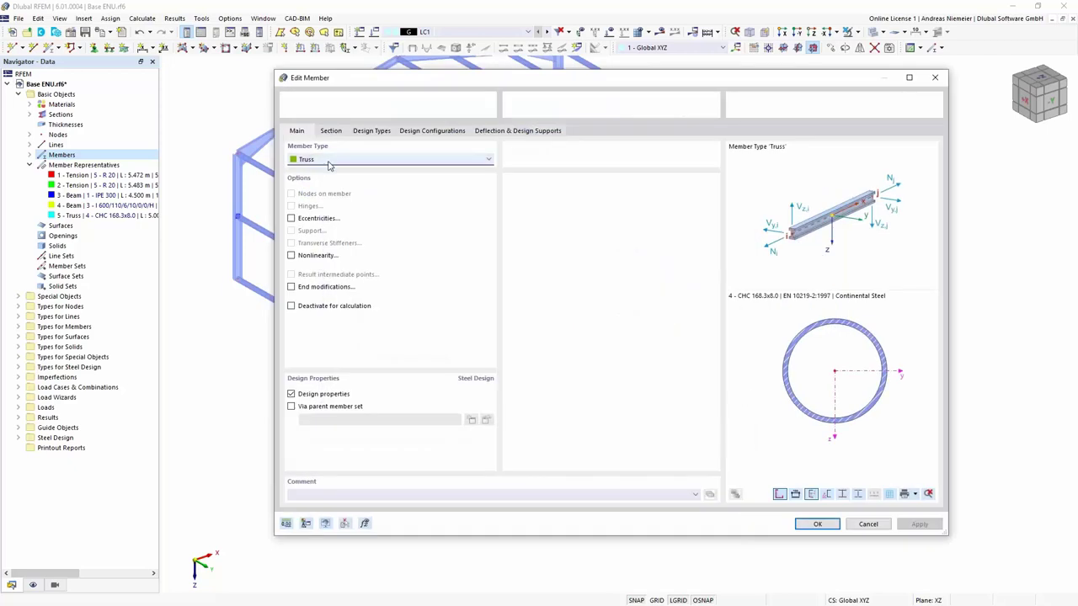
left_click(332, 166)
left_click(337, 175)
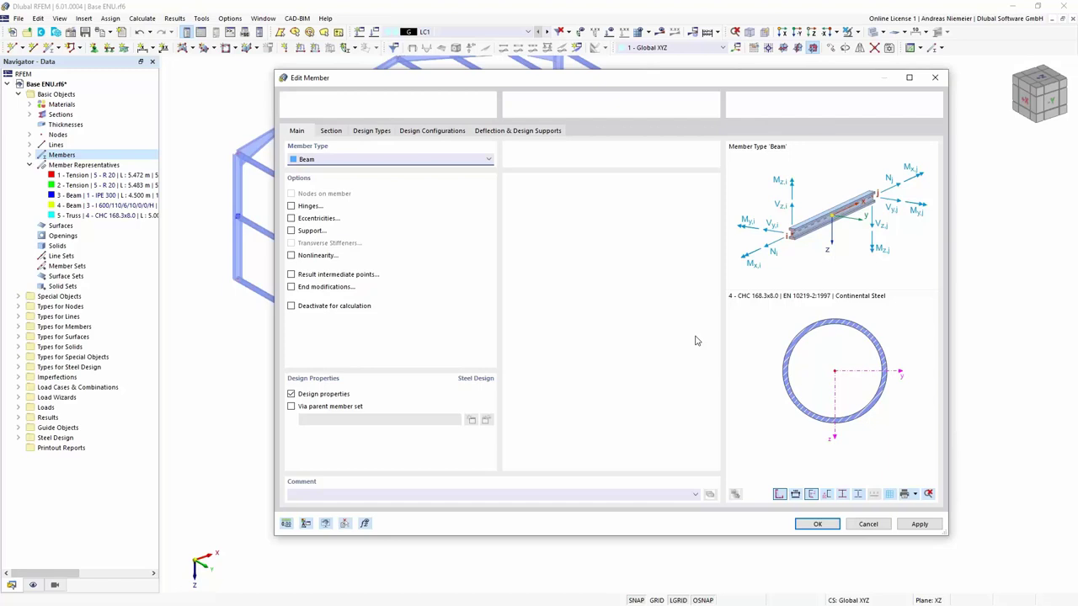
Give the template member a new HEA 200 section of the Euronorm 53-62; DIN 1025-3 | SZS series
left_click(331, 132)
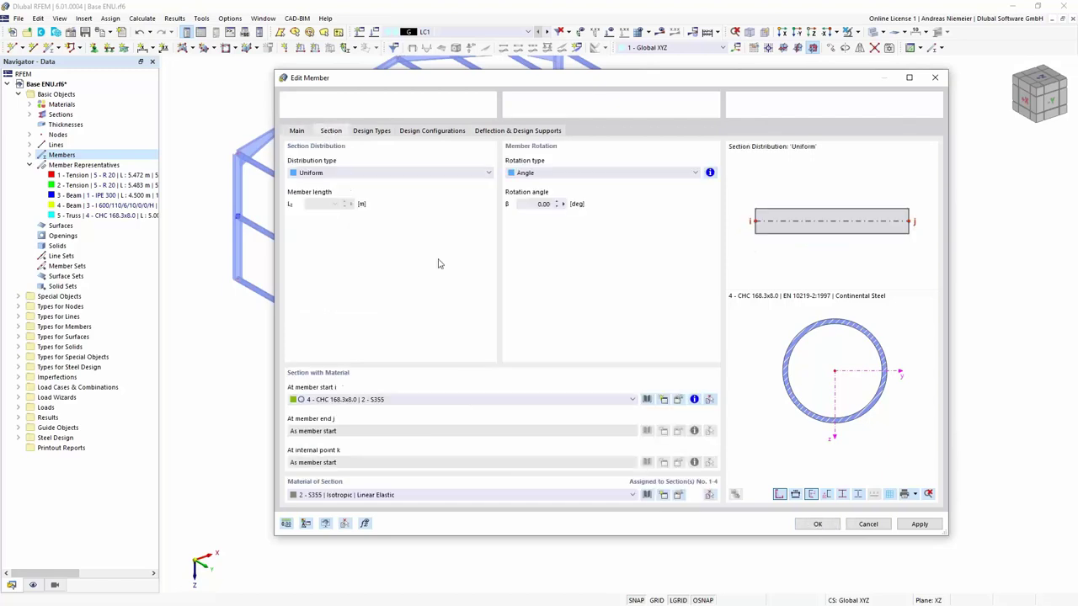
left_click(425, 406)
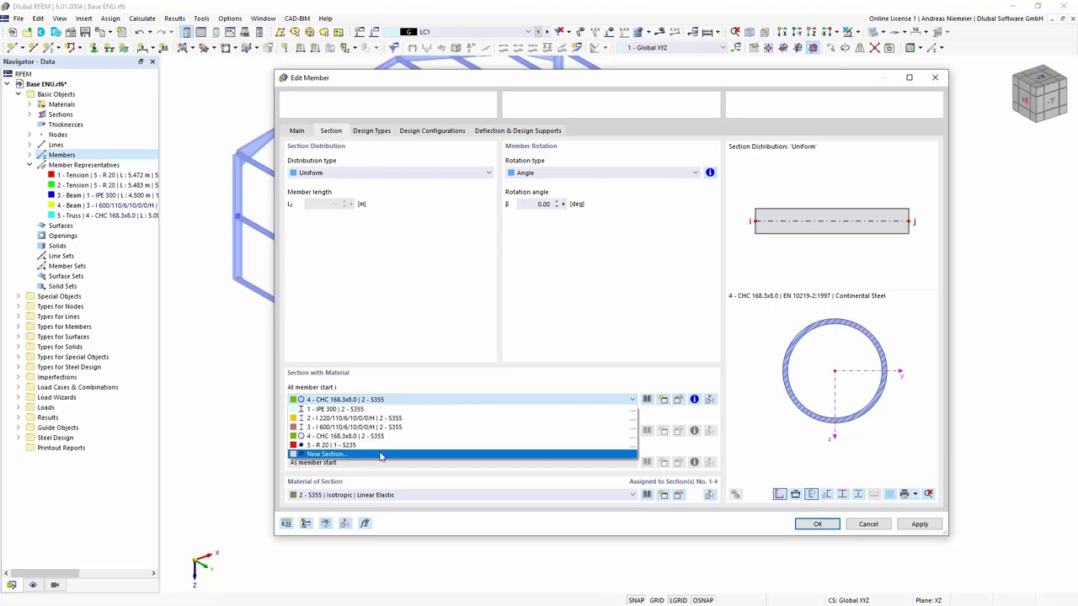
left_click(404, 463)
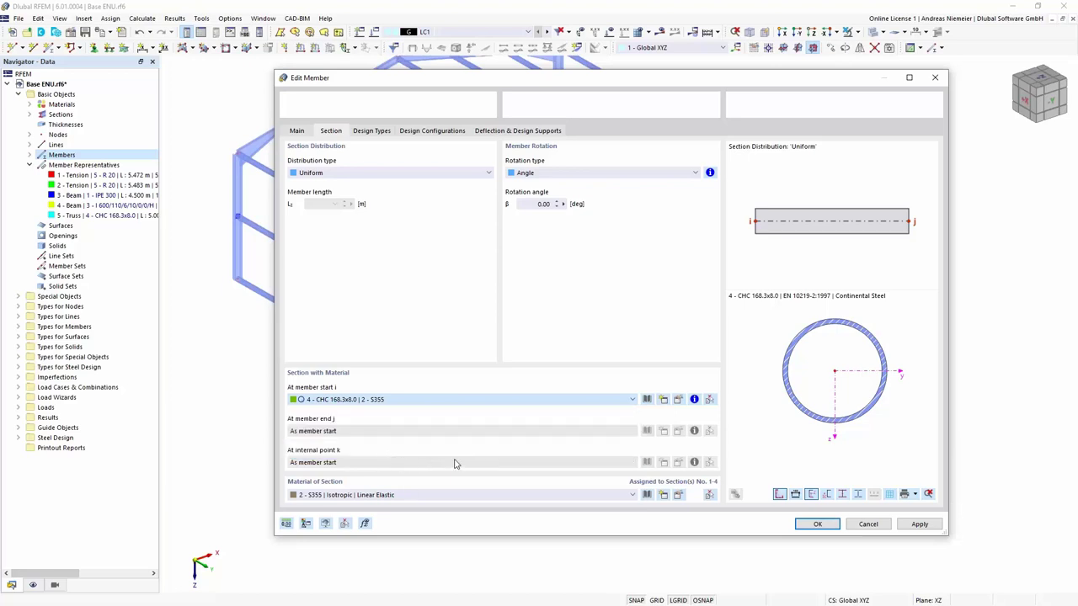
left_click(662, 399)
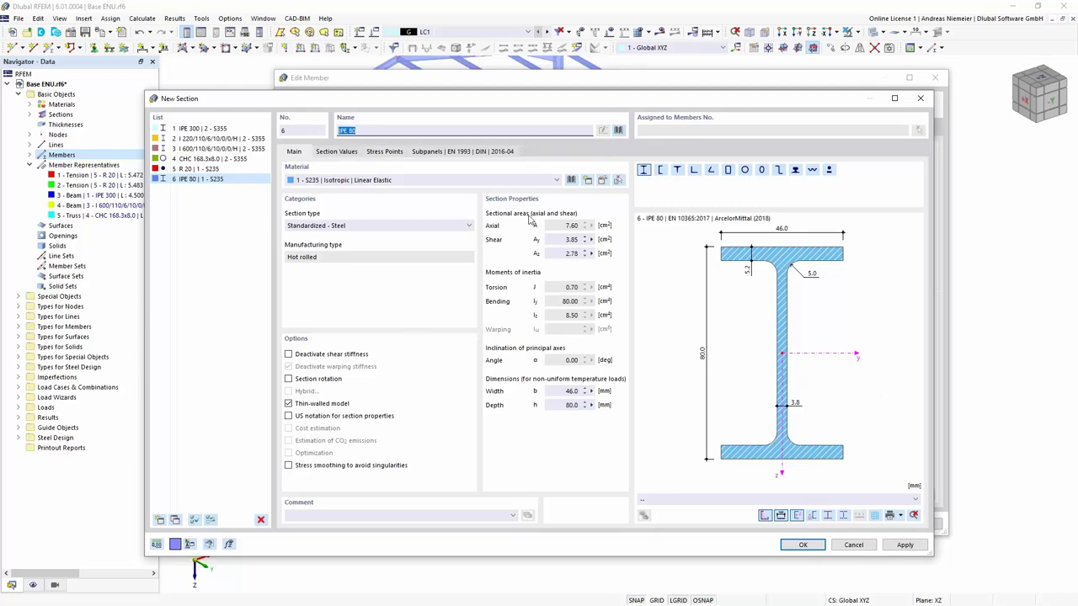
type("hea")
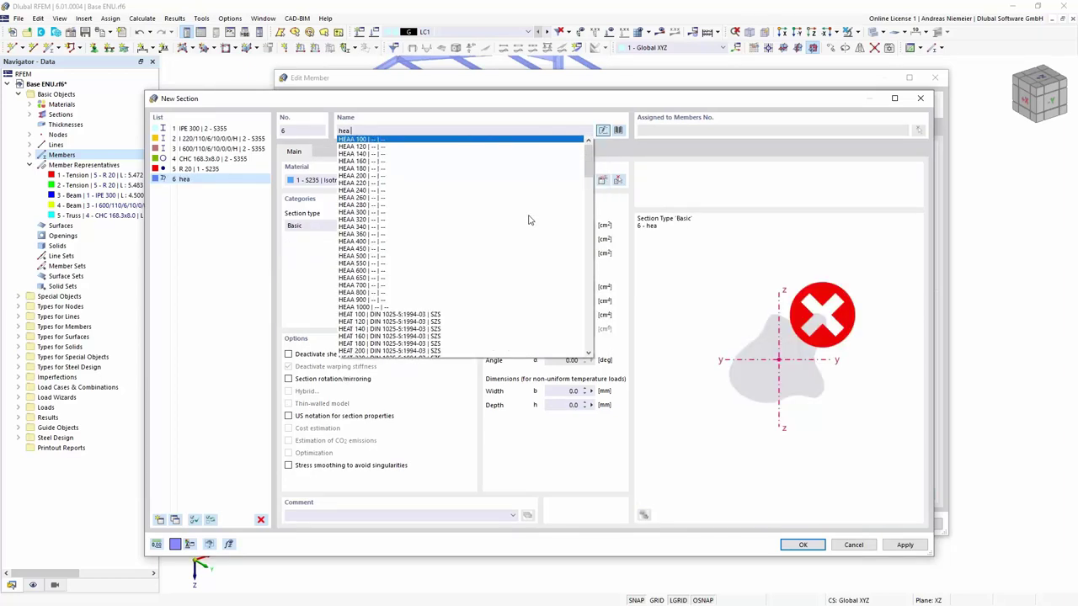
type(" 200")
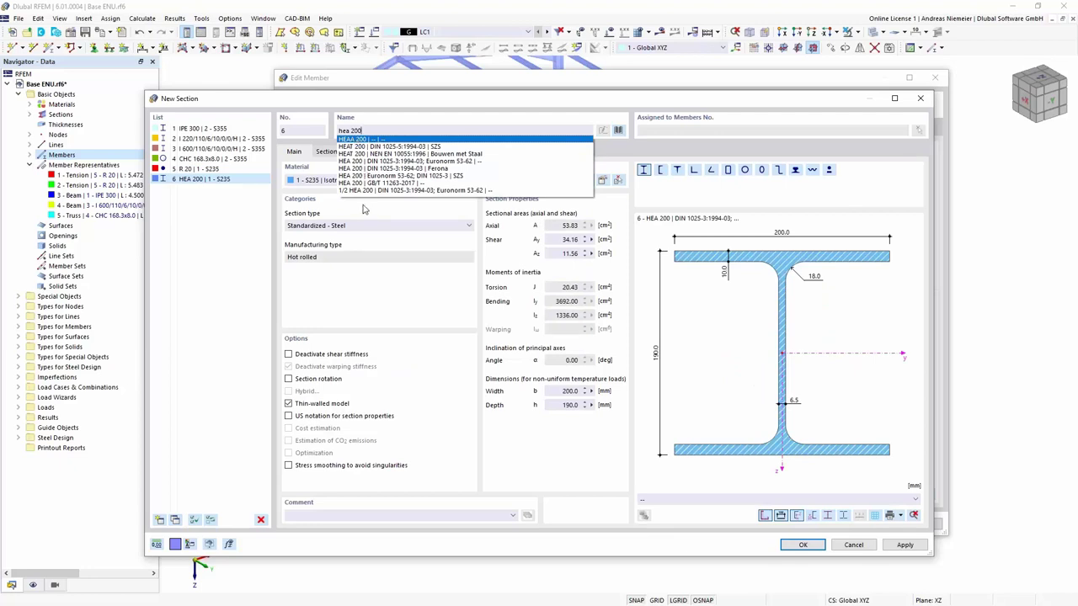
left_click(376, 175)
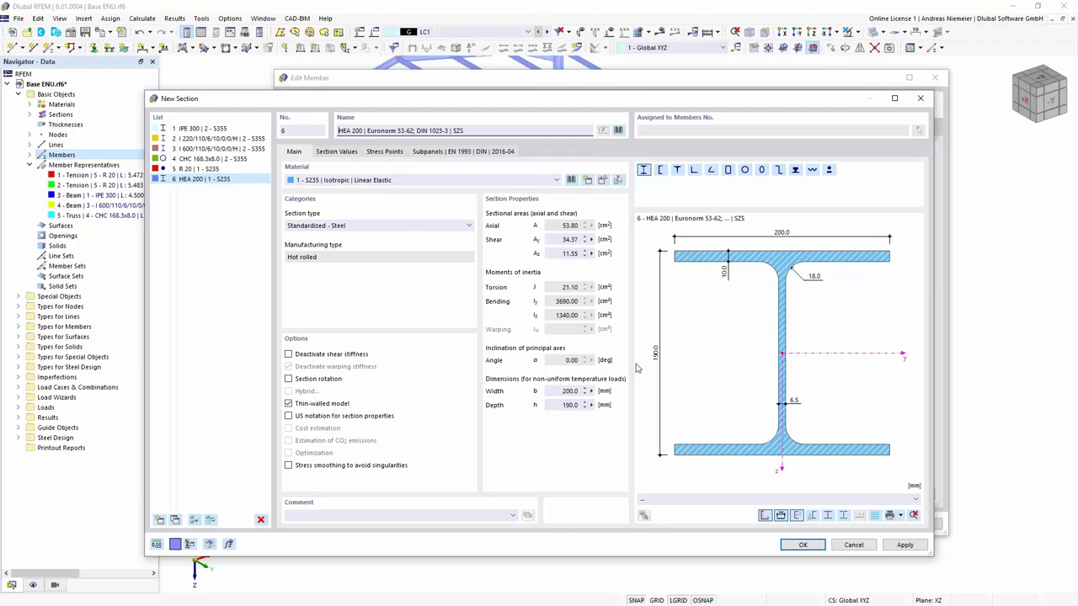
left_click(803, 545)
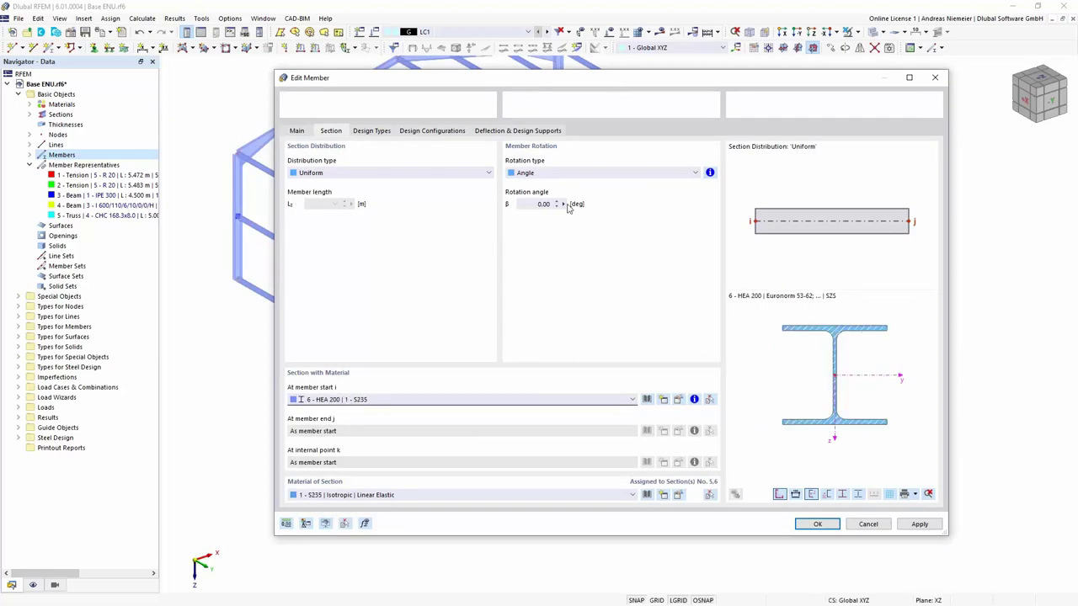
Set the template member's rotation angle to -90° and run the copy to create the gable column
left_click(533, 204)
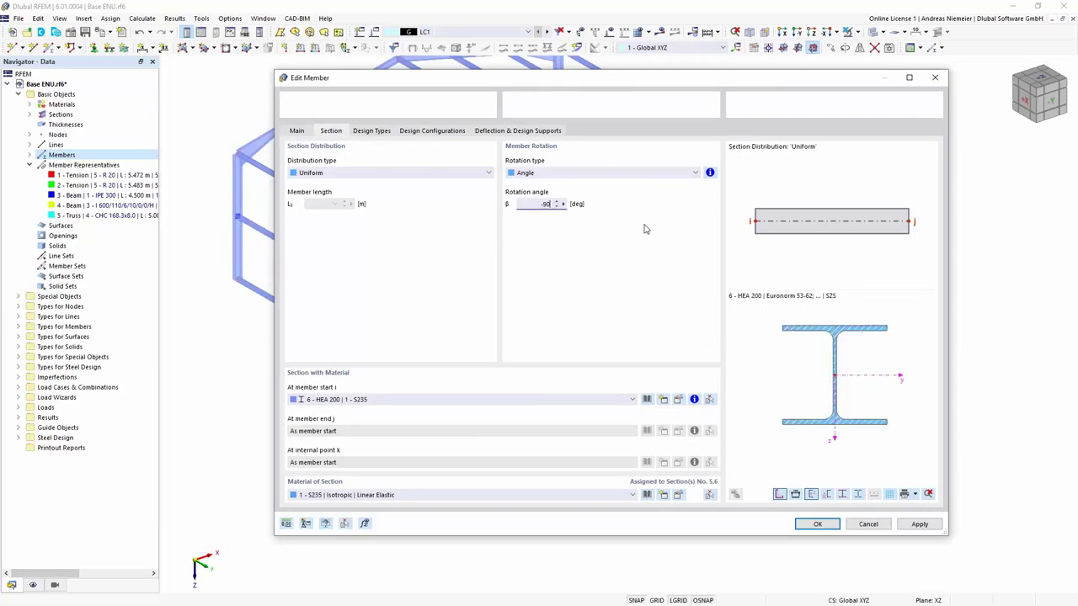
left_click(817, 525)
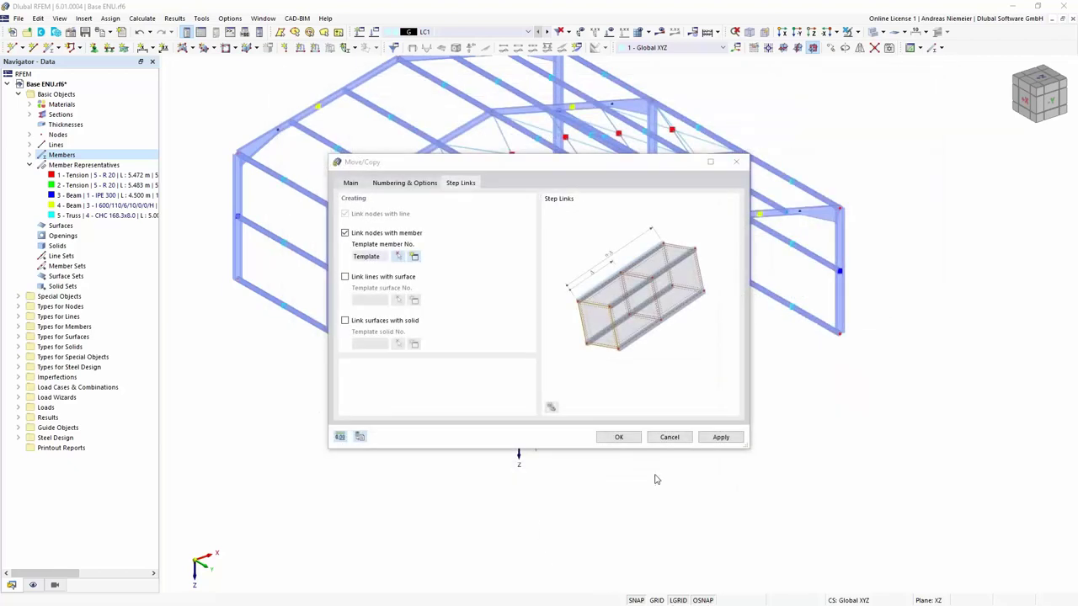
left_click(631, 439)
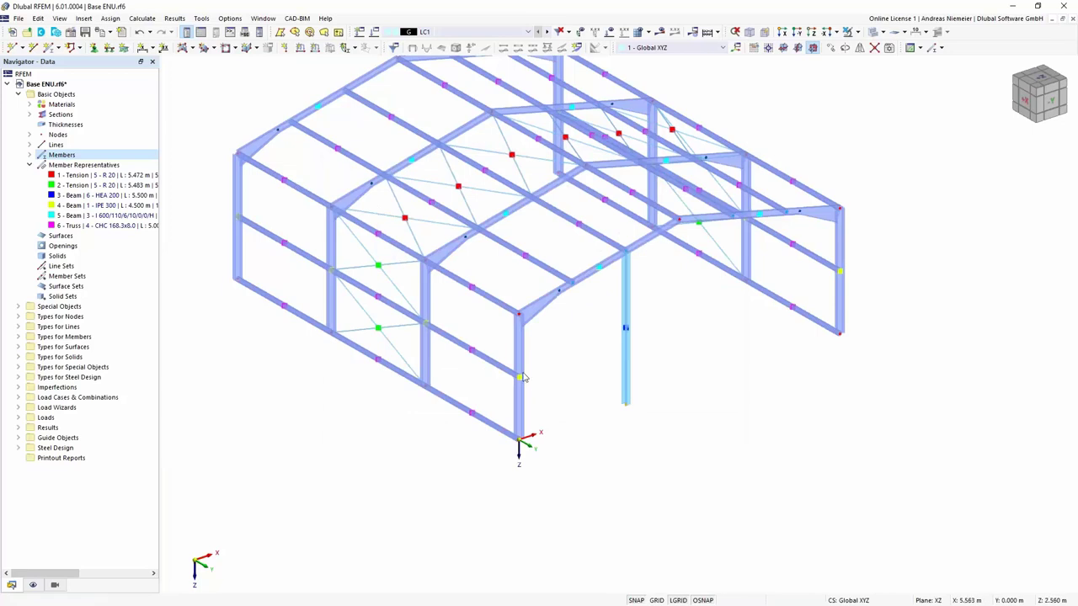
Reverse the line and member orientation of the new HEA 200 gable column
middle_click_drag(539, 375, 578, 332, "ctrl")
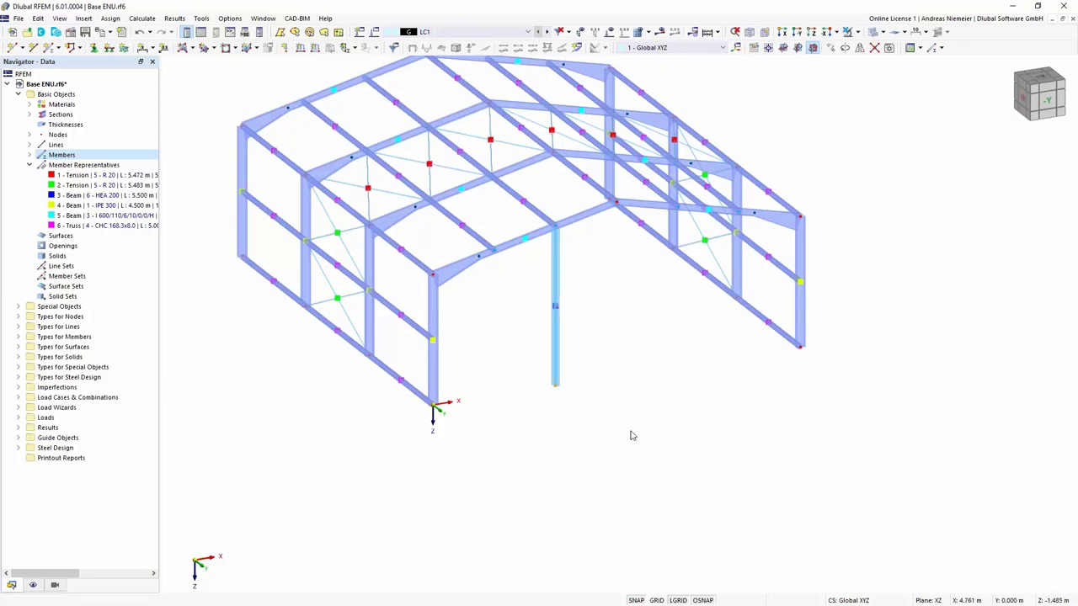
right_click(556, 335)
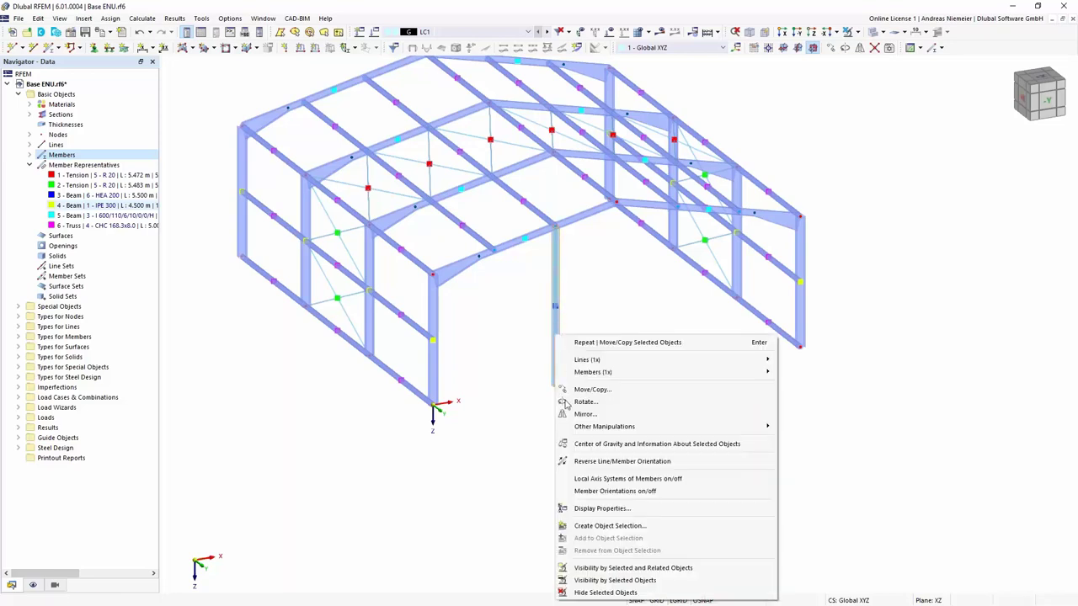
left_click(616, 462)
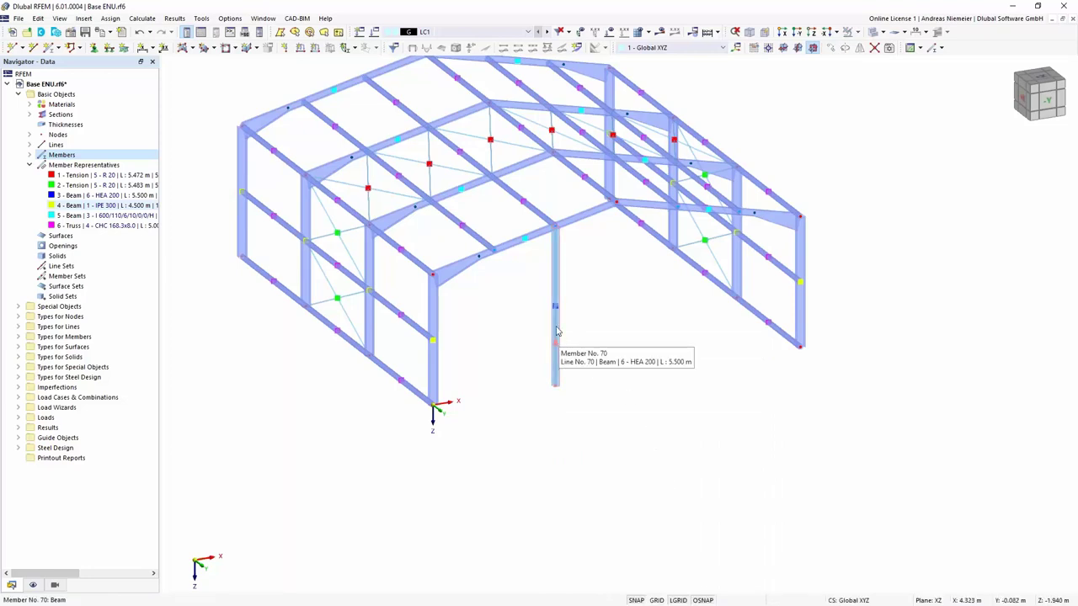
Enable hinges for the HEA 200 gable column and define a local xyz member hinge releasing rotations φy and φz for its end j
double_click(556, 360)
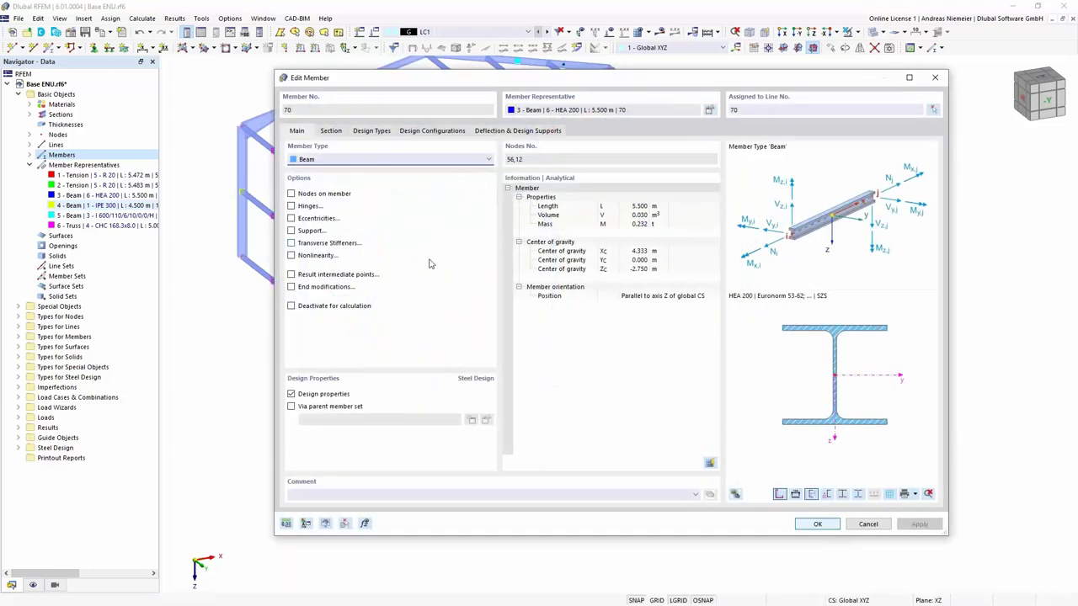
left_click(291, 206)
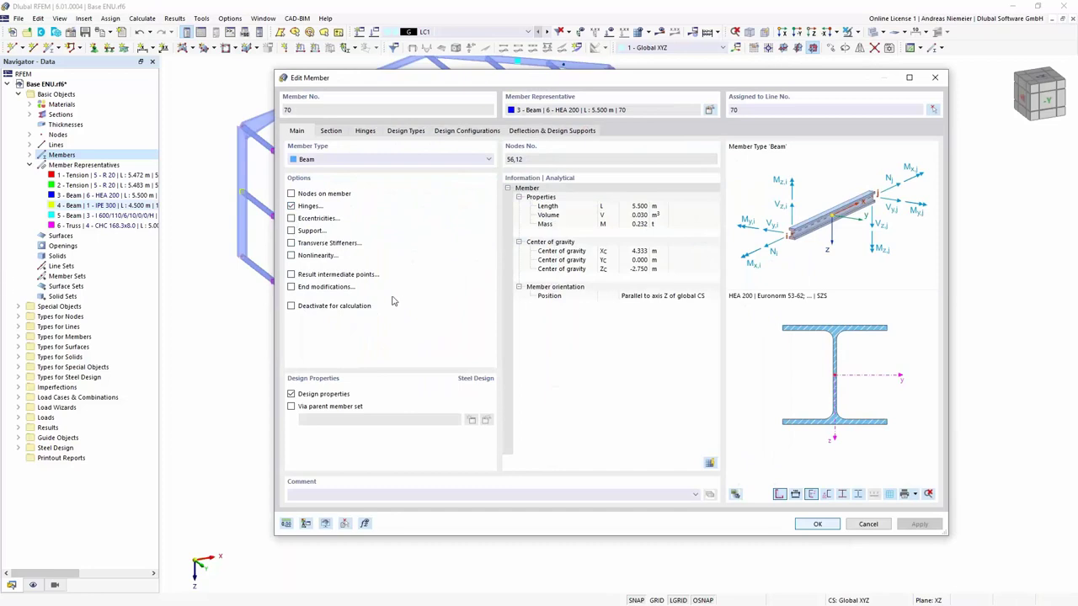
left_click(364, 132)
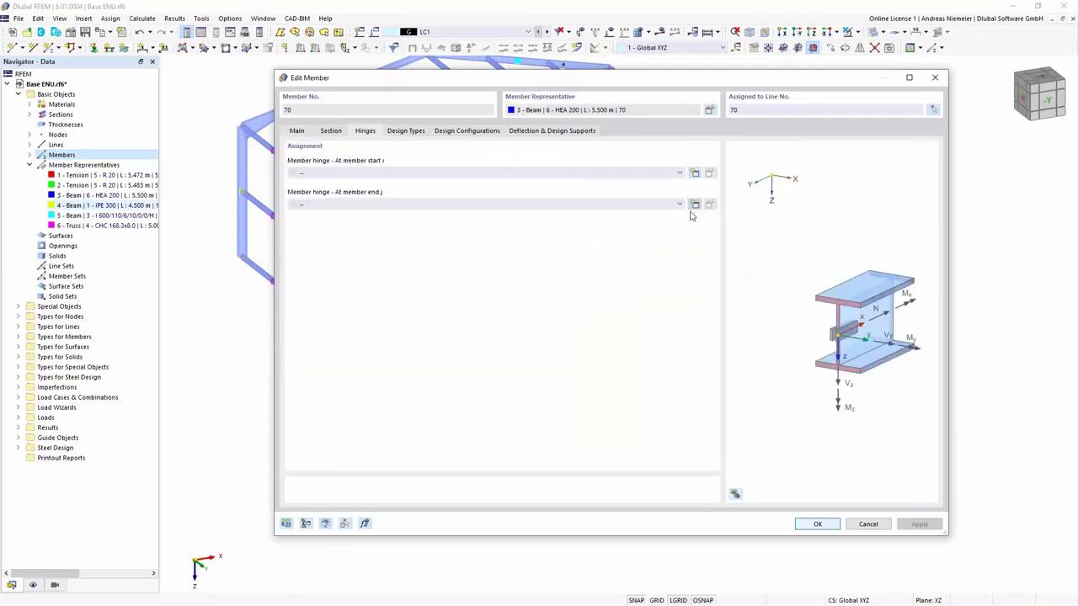
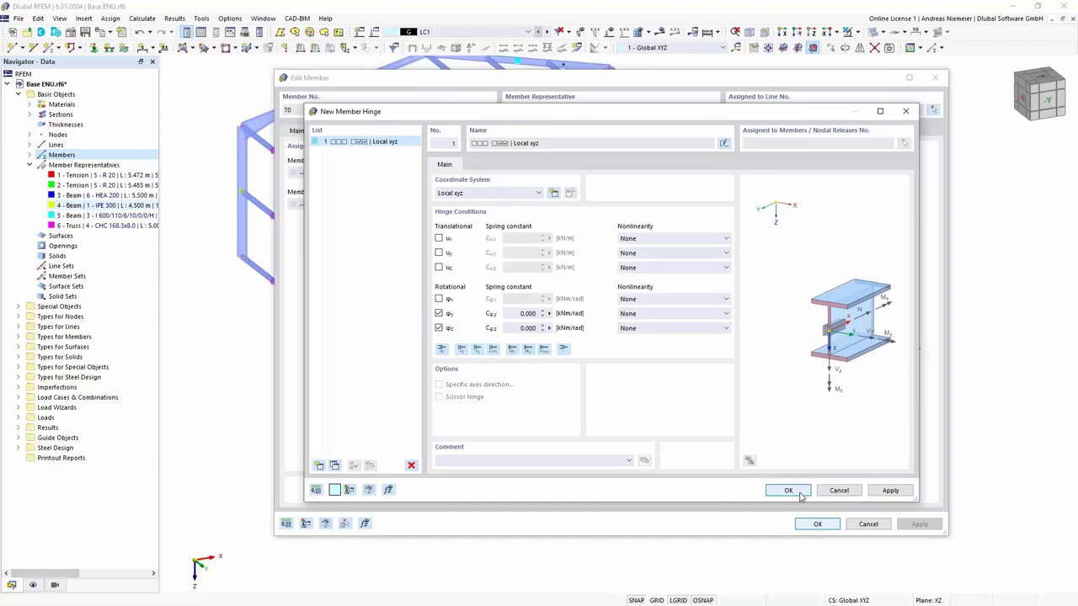
left_click(796, 496)
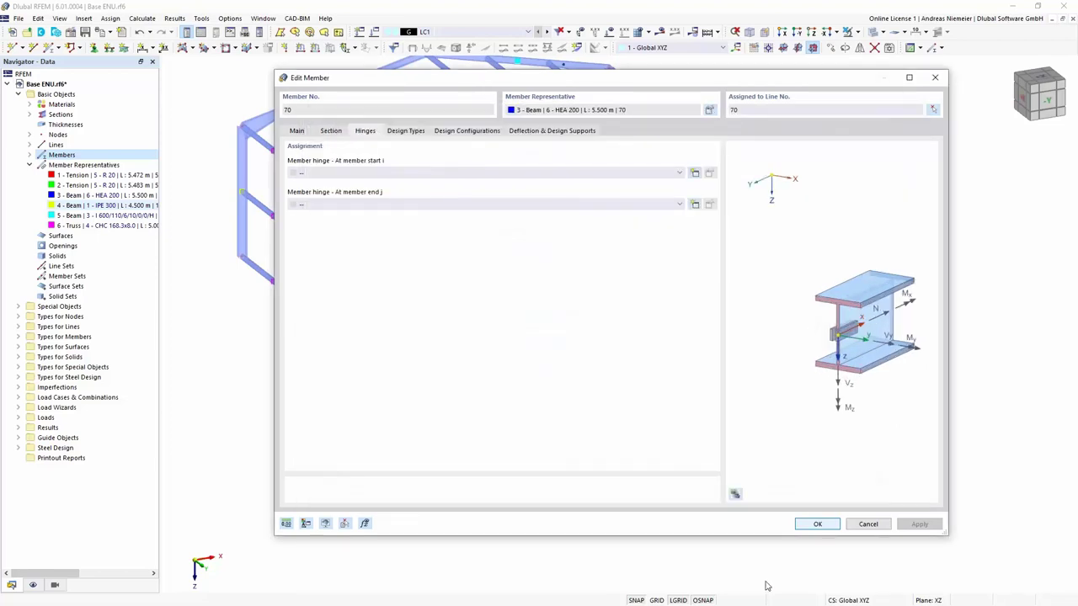
left_click(831, 525)
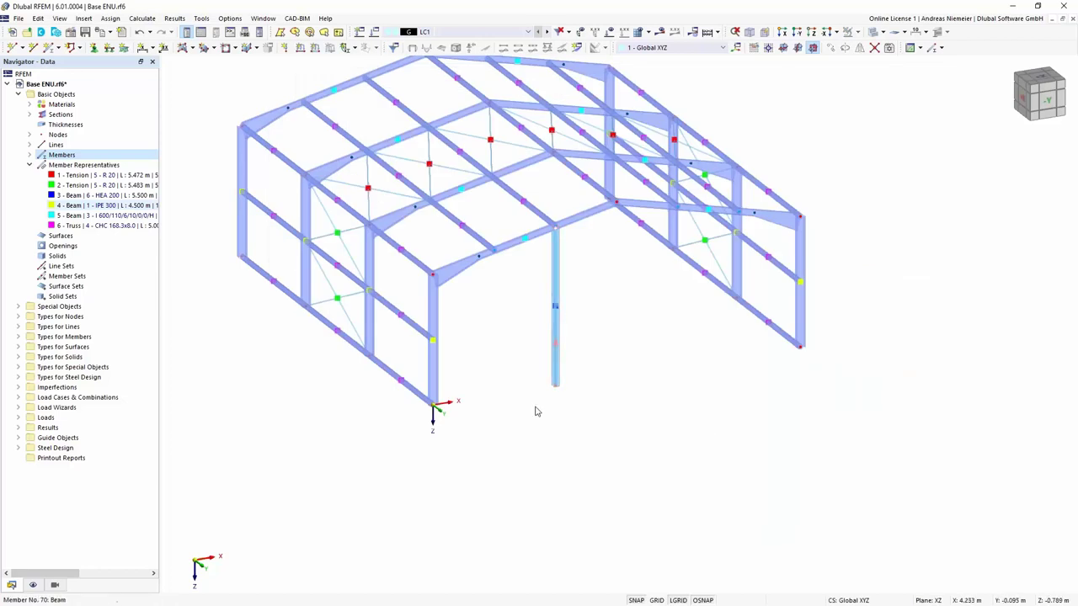
Copy the front corner column's mid-height and eaves nodes onto the gable column, using the two column base nodes as reference points
scroll(537, 416, "up", 1)
middle_click_drag(538, 329, 563, 364)
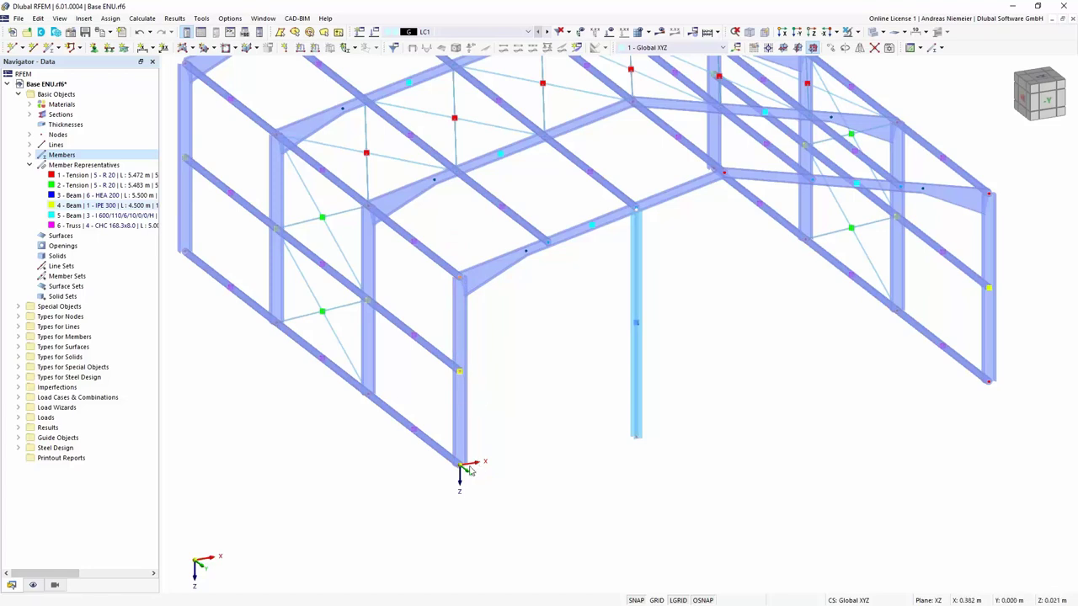
left_click_drag(459, 468, 636, 439)
Change the gable column's lower intermediate node to type On Member, assigned to member 70 at 40.91 % from the start
double_click(639, 352)
left_click(406, 224)
left_click(400, 268)
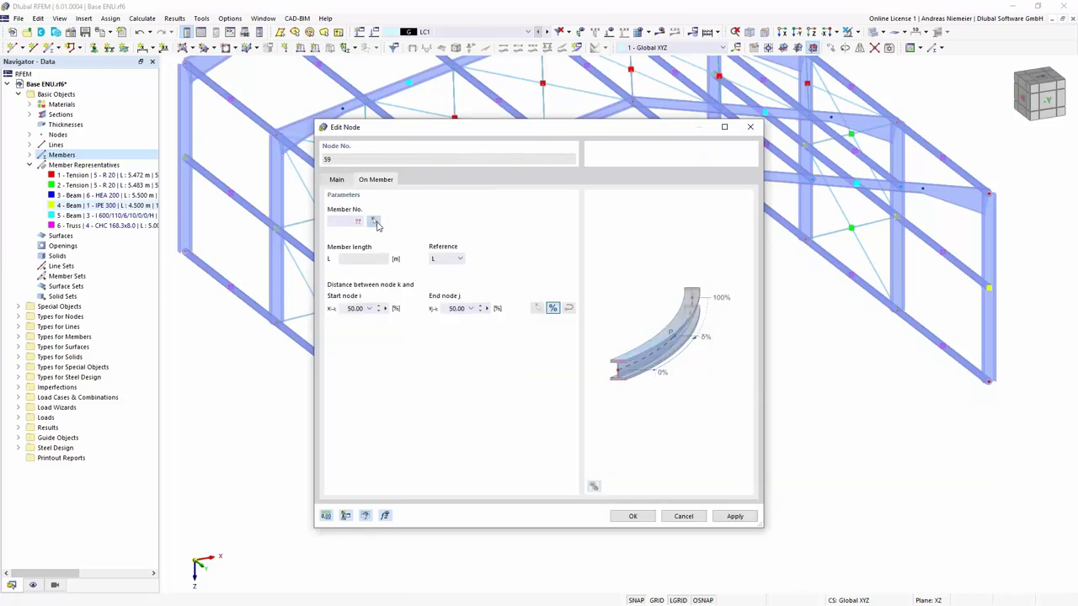
left_click(376, 222)
left_click(637, 355)
left_click(536, 309)
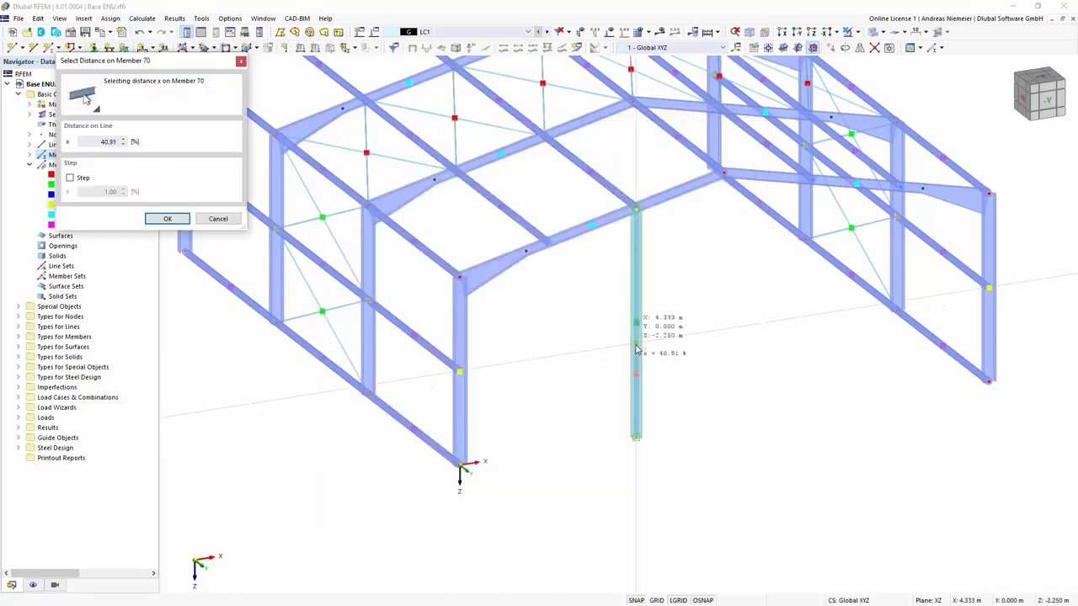
left_click(637, 350)
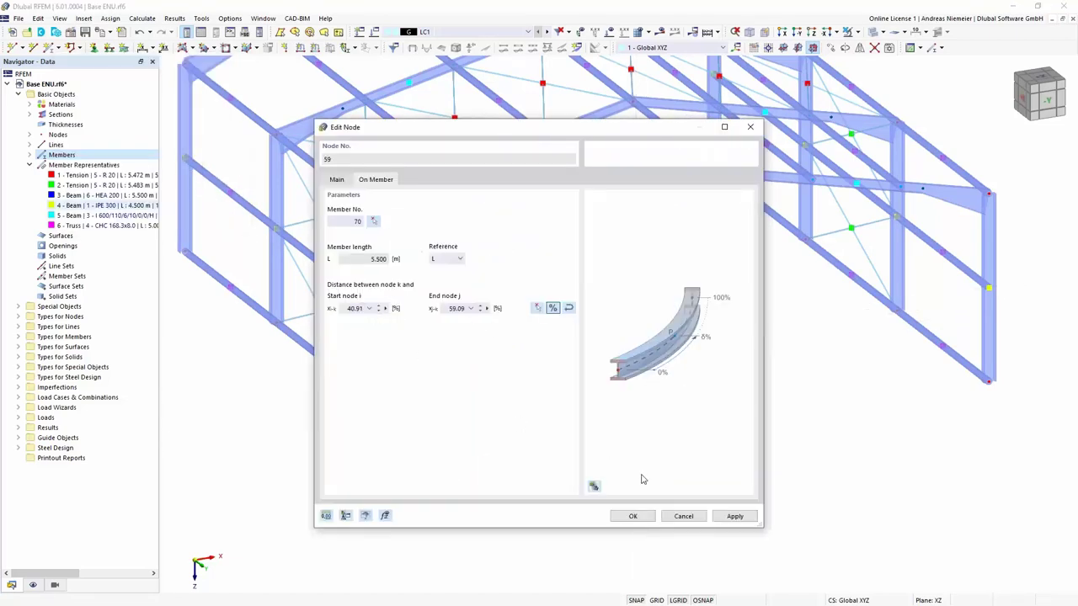
left_click(636, 516)
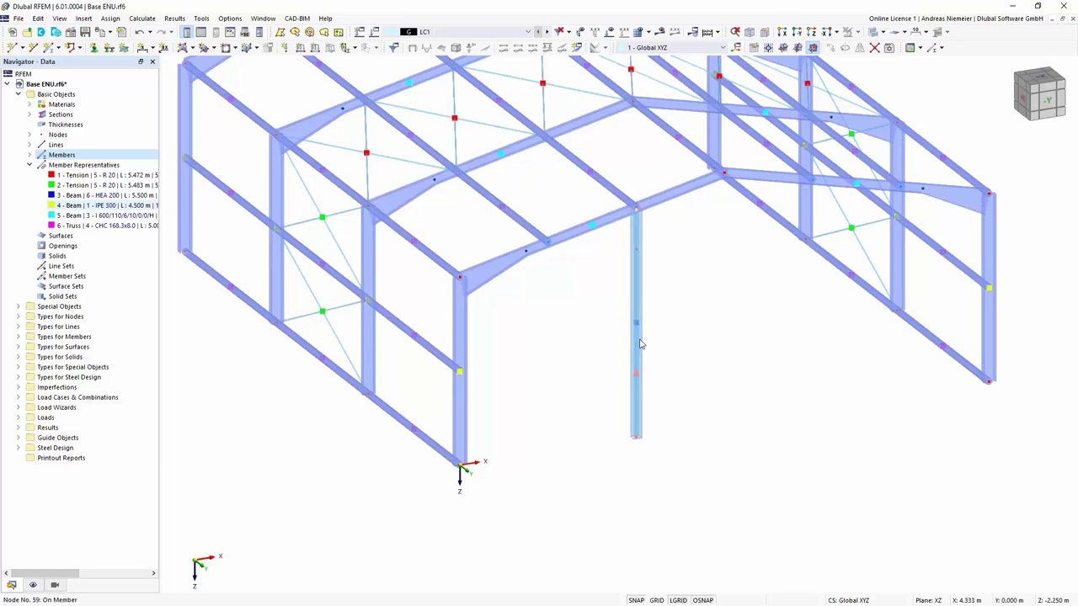
Change the gable column's upper intermediate node to type On Member, assigned to member 70 at 81.81 % from the start
double_click(637, 254)
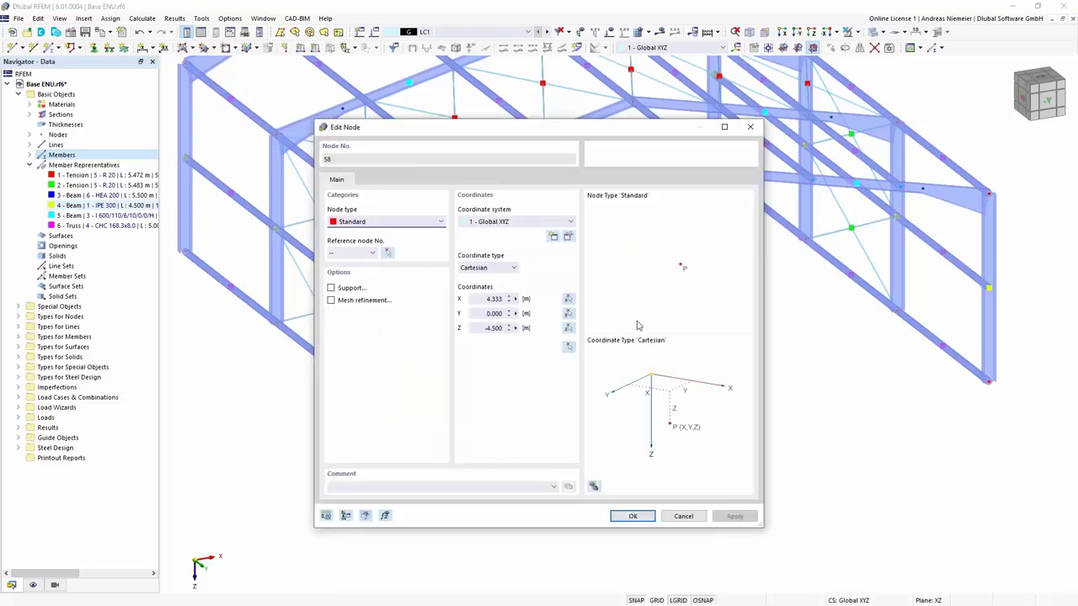
left_click(389, 224)
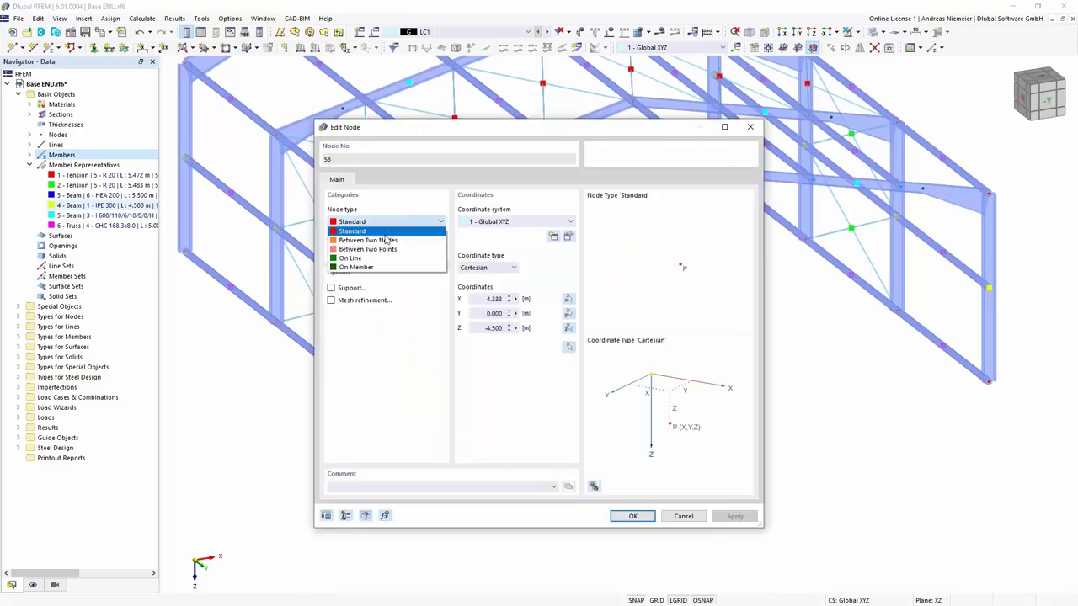
left_click(381, 268)
left_click(373, 221)
left_click(519, 229)
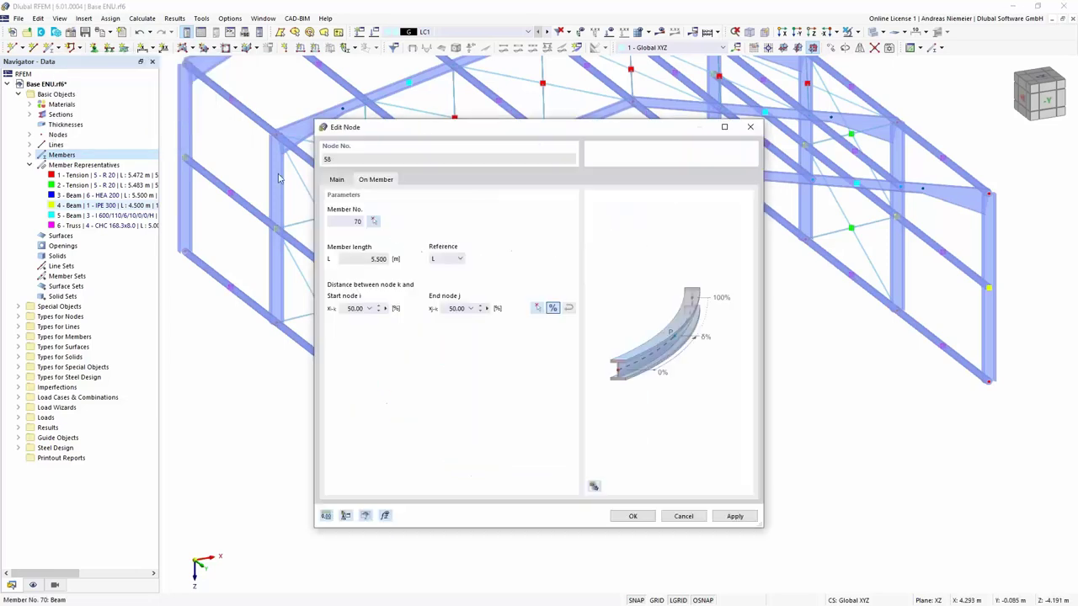
left_click(536, 310)
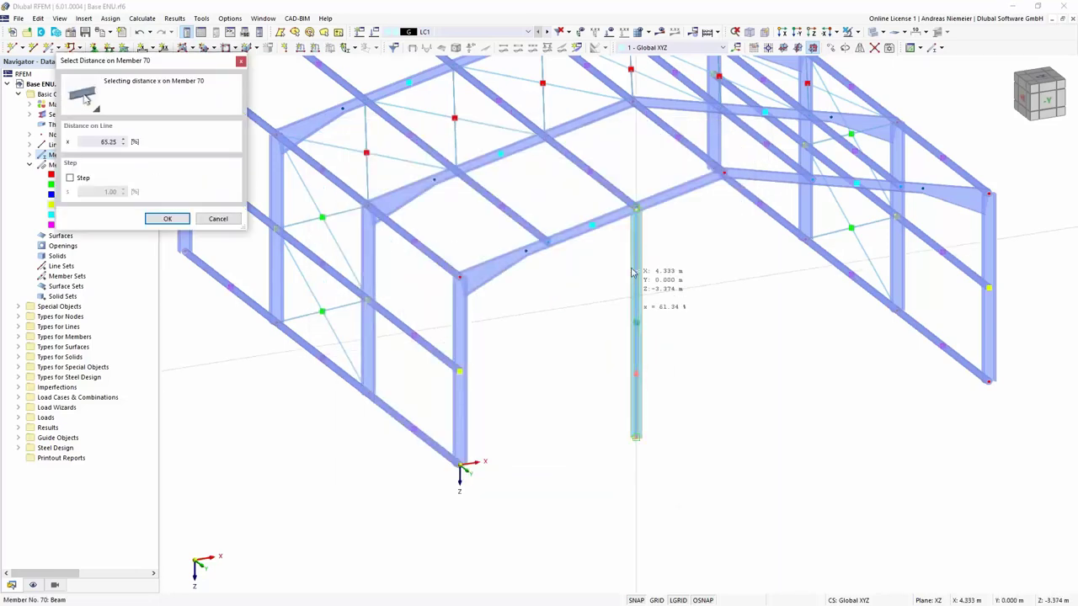
left_click(638, 286)
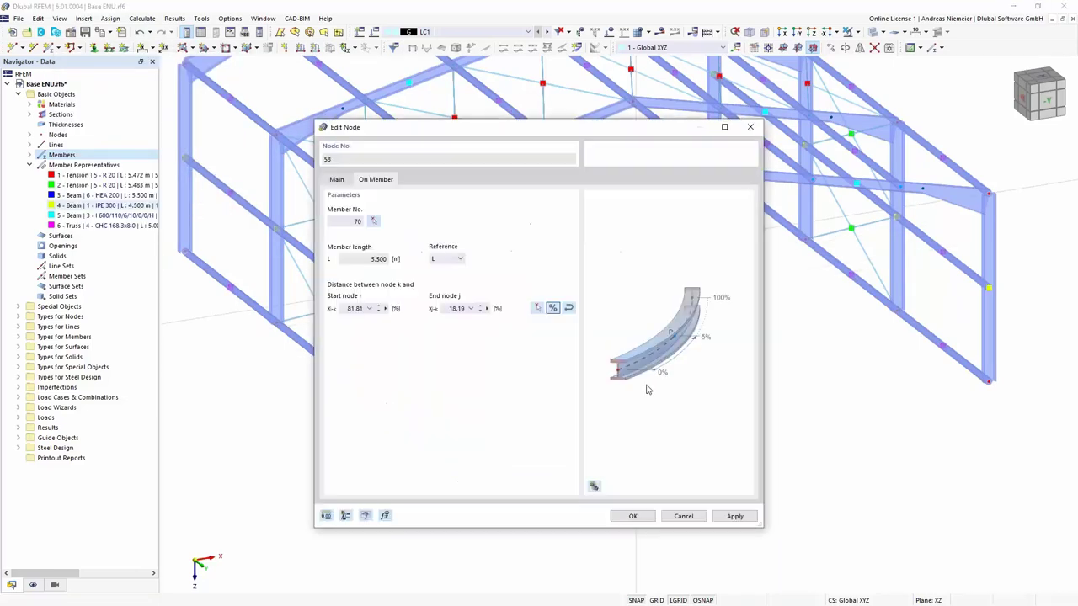
left_click(632, 516)
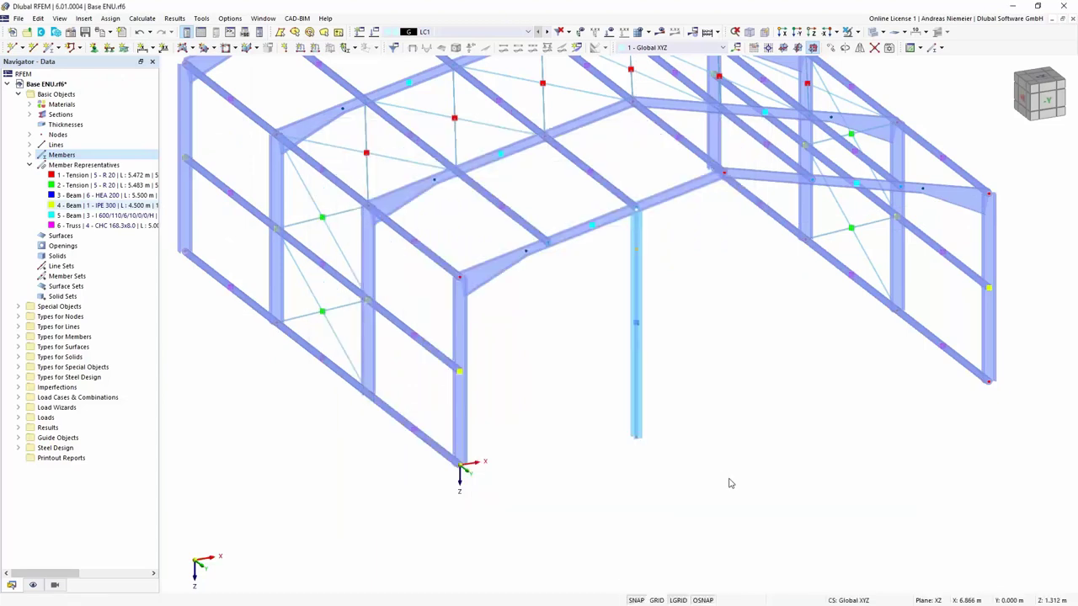
Show the model as a wireframe and turn on the display of member outlines
scroll(722, 473, "down", 2)
scroll(722, 473, "up", 1)
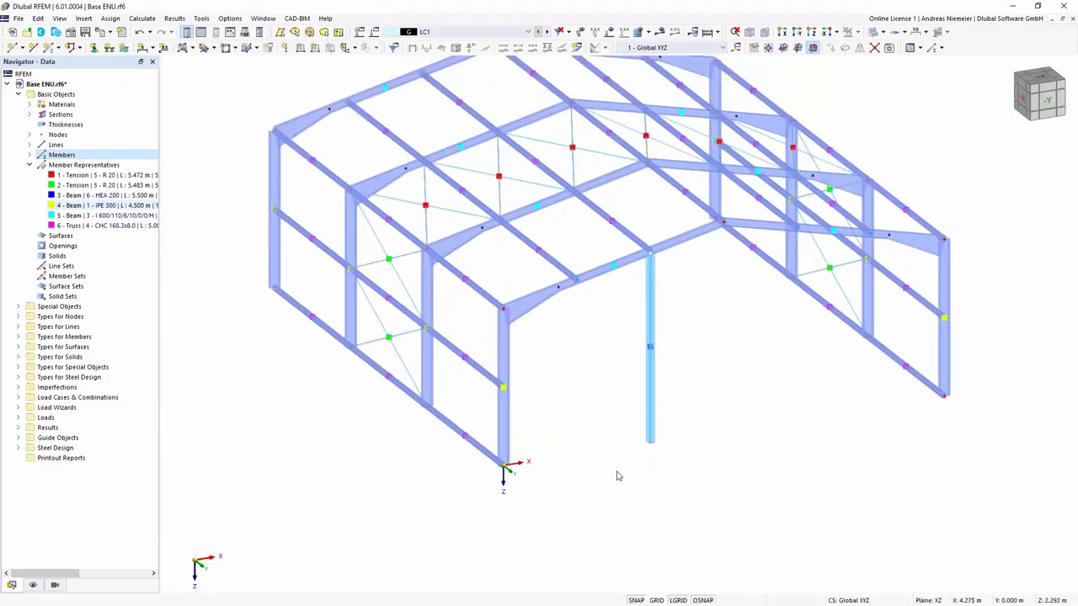
left_click(881, 32)
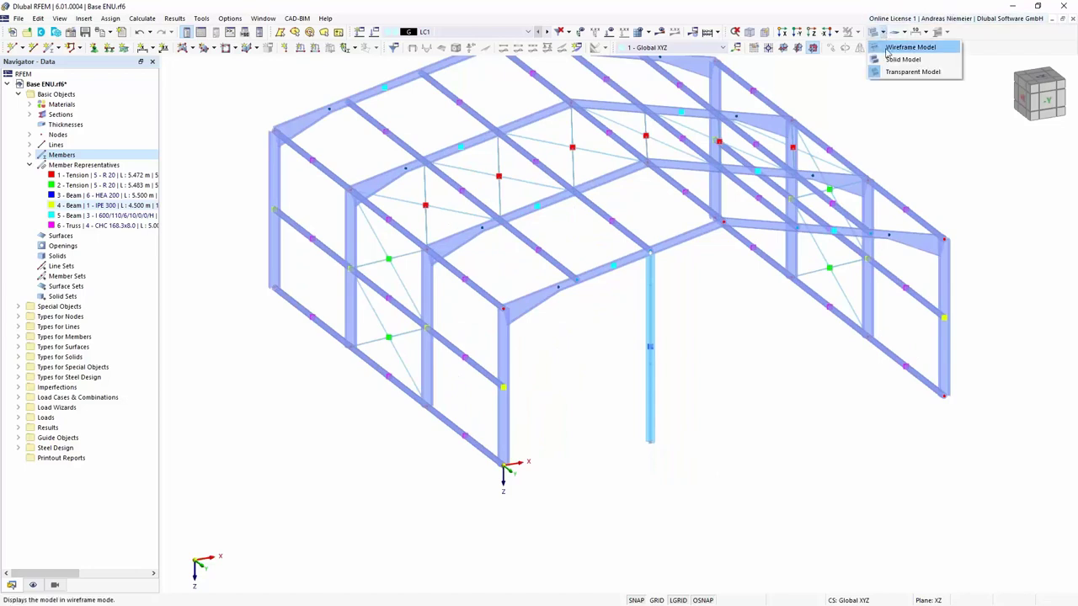
left_click(891, 49)
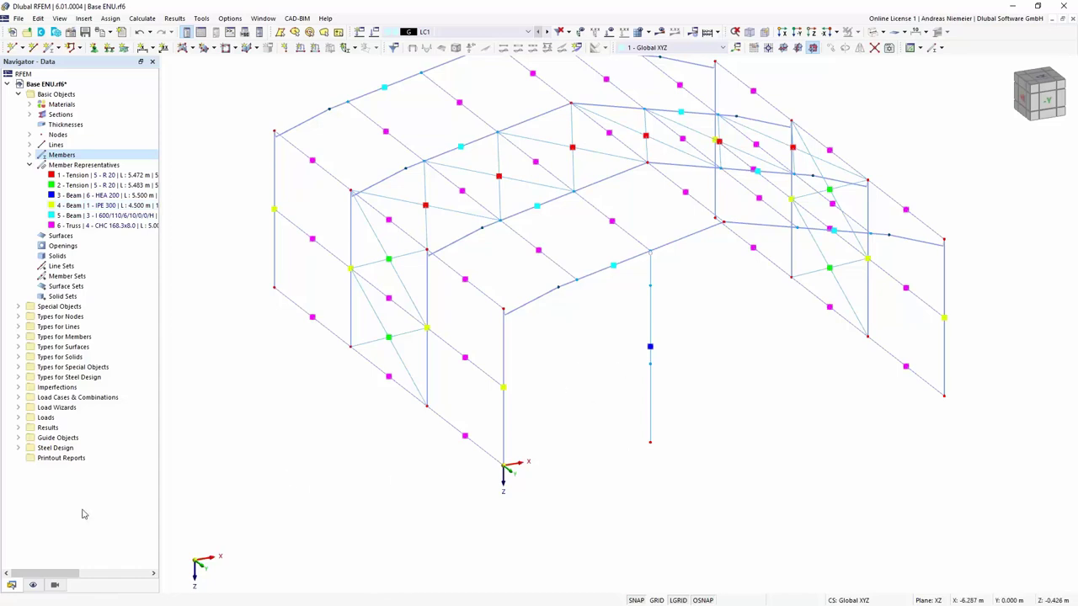
left_click(32, 585)
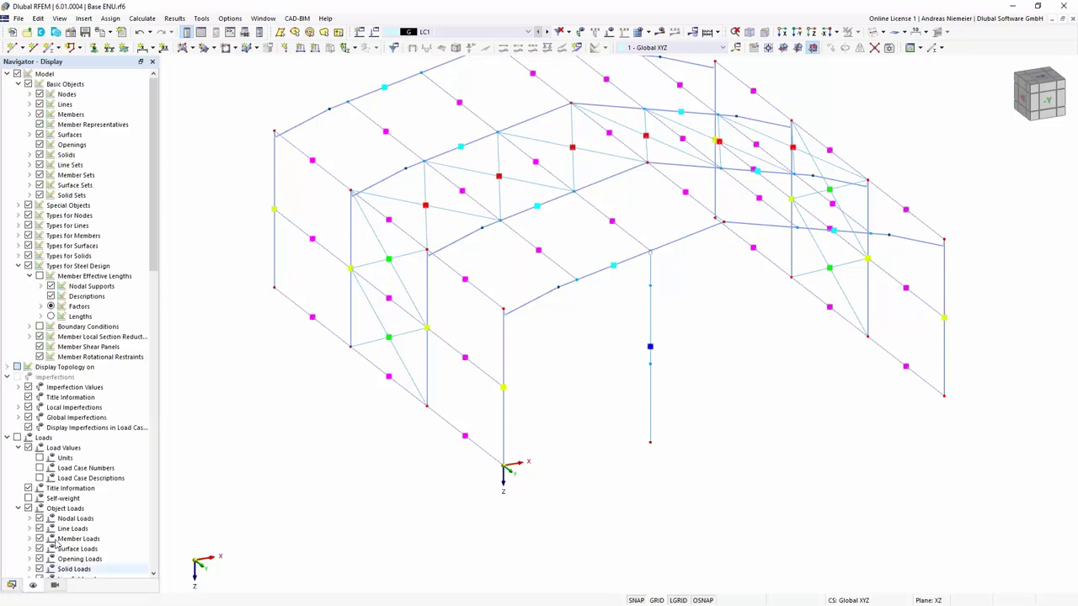
left_click(29, 114)
left_click(51, 184)
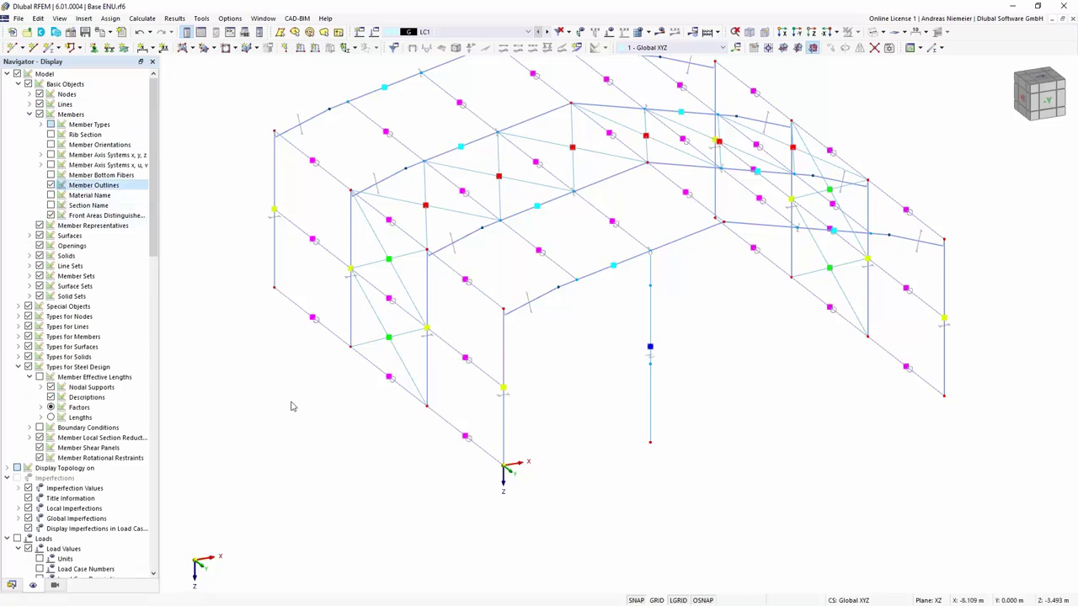
Copy the three longitudinal truss members meeting the front corner column by 5 m in the Y direction
scroll(661, 358, "up", 2)
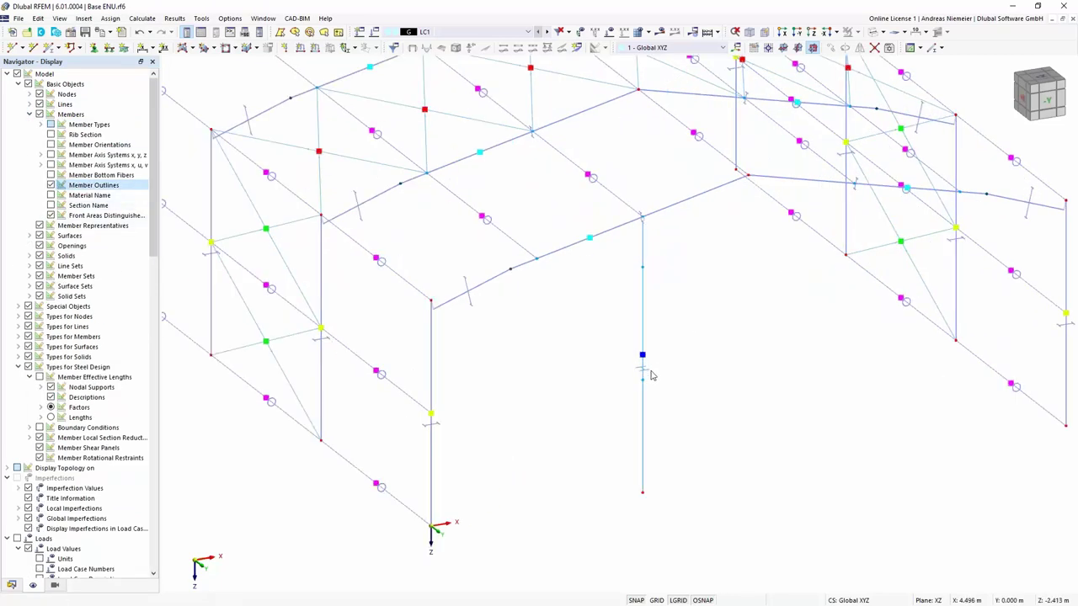
scroll(651, 376, "down", 2)
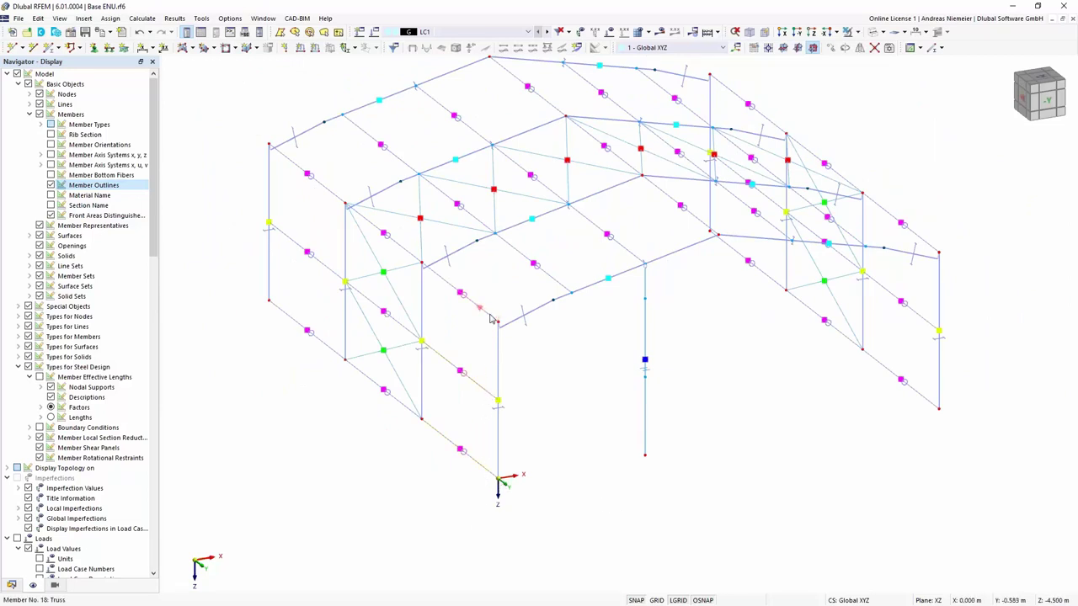
left_click_drag(425, 267, 502, 331)
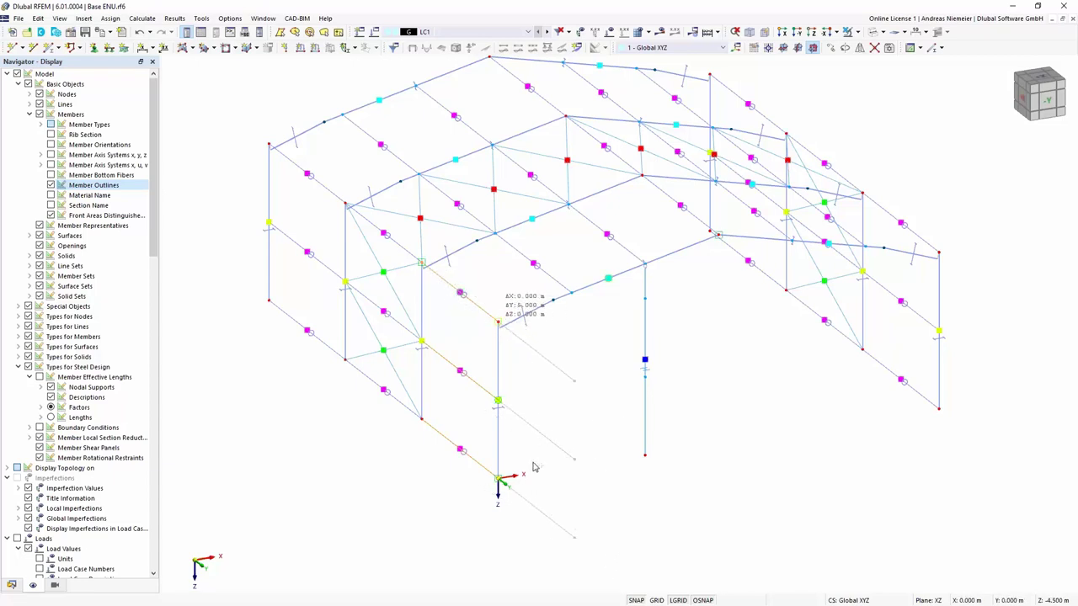
Move the free end nodes of the three copied trusses onto the gable column's upper, middle and base nodes
left_click_drag(575, 383, 649, 309)
left_click_drag(651, 357, 646, 461)
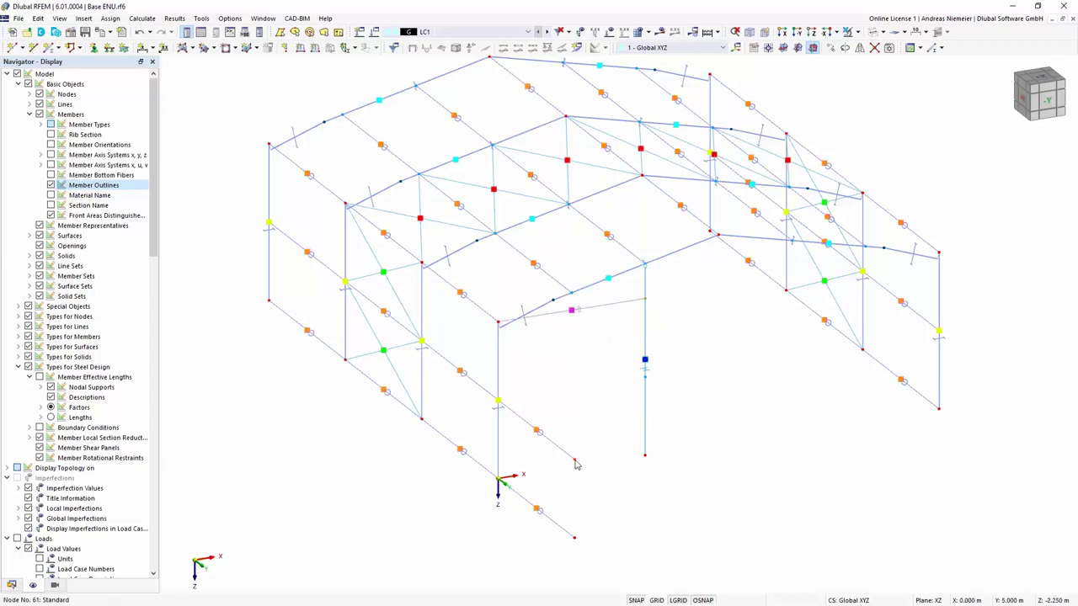
left_click_drag(575, 461, 650, 385)
left_click_drag(612, 569, 649, 459)
left_click_drag(687, 522, 687, 522)
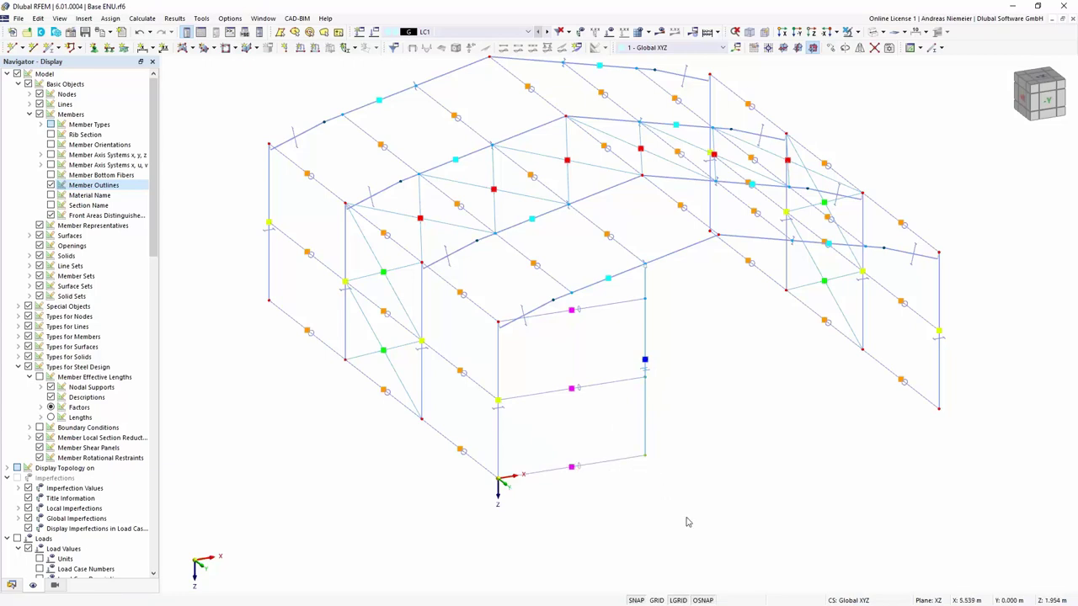
Copy the gable column with its nodes to the matching purlin node on the opposite rafter of the front frame
left_click(644, 335)
left_click_drag(644, 268, 792, 248)
left_click_drag(739, 401, 739, 401)
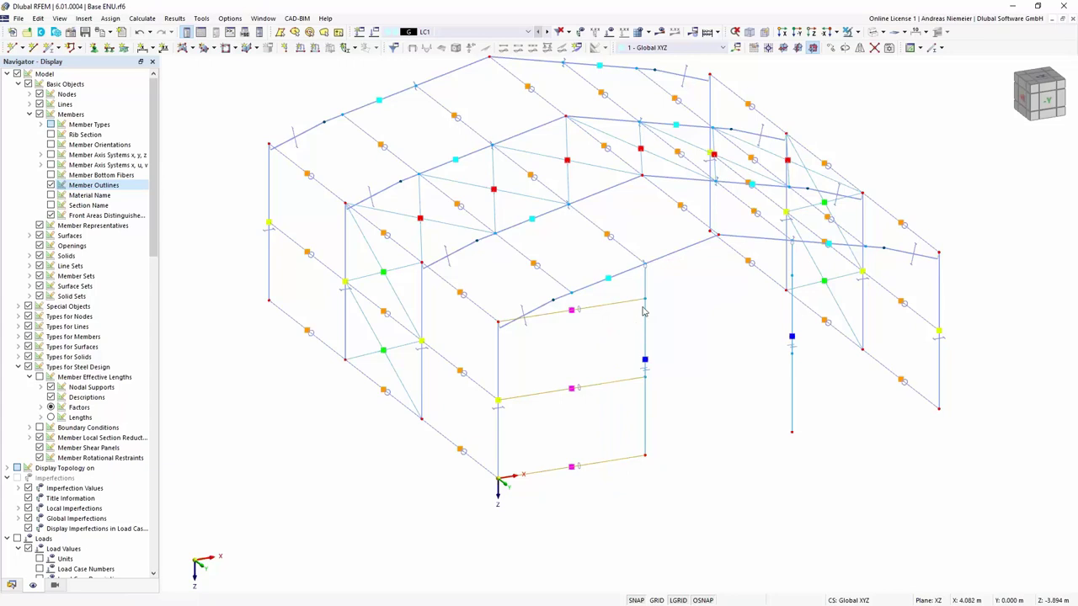
Copy the three gable trusses into the opposite outer bay and the eaves-level truss into the middle bay of the front gable
left_click_drag(646, 305, 941, 260)
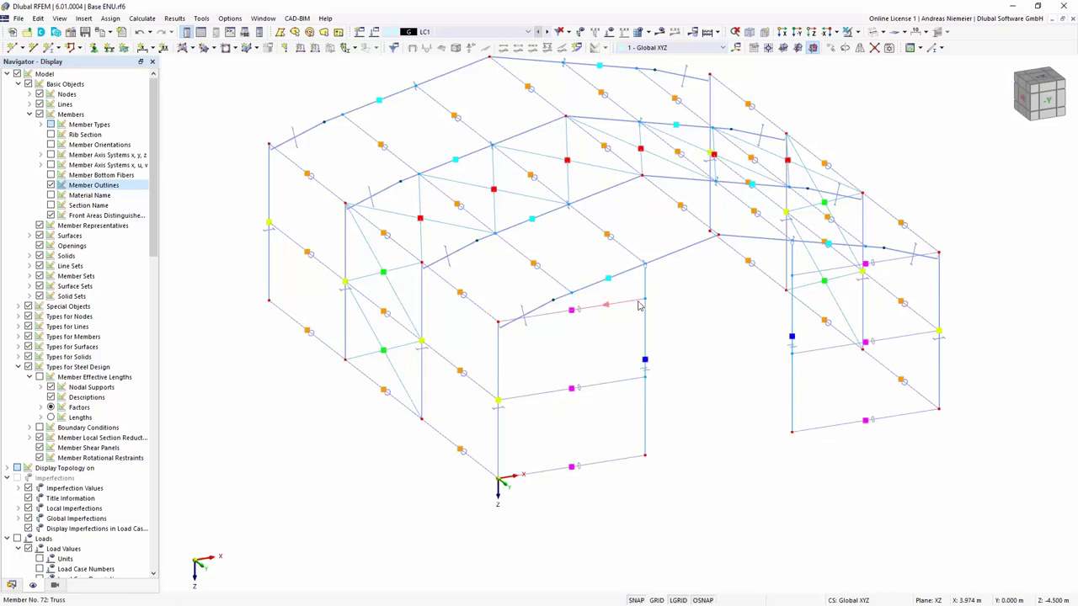
left_click_drag(647, 305, 798, 287)
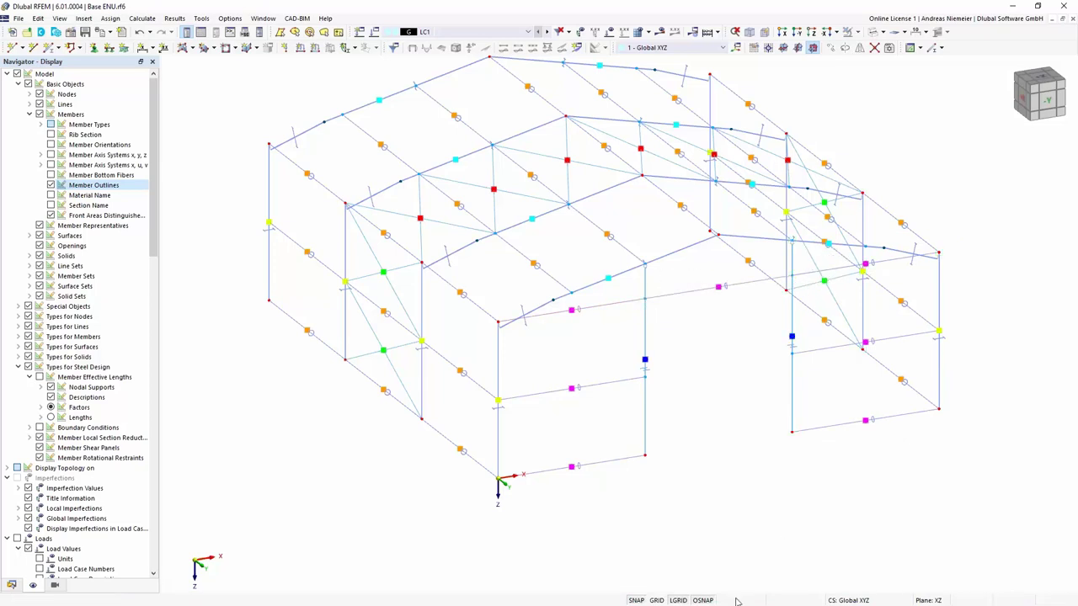
Draw a single line between the base nodes of the two gable columns
middle_click_drag(720, 513, 548, 197, "ctrl")
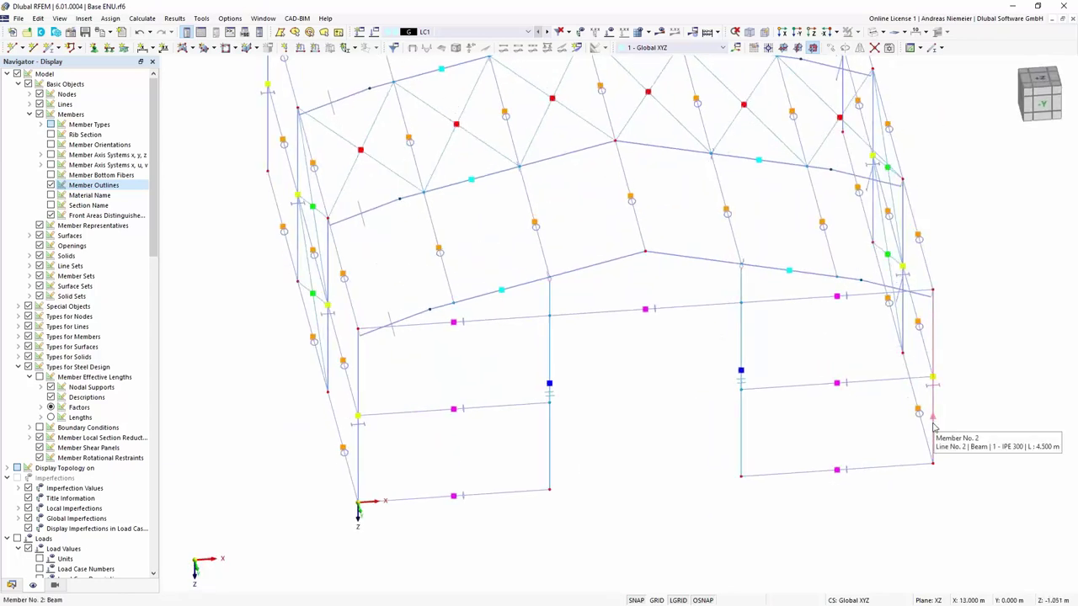
left_click(816, 45)
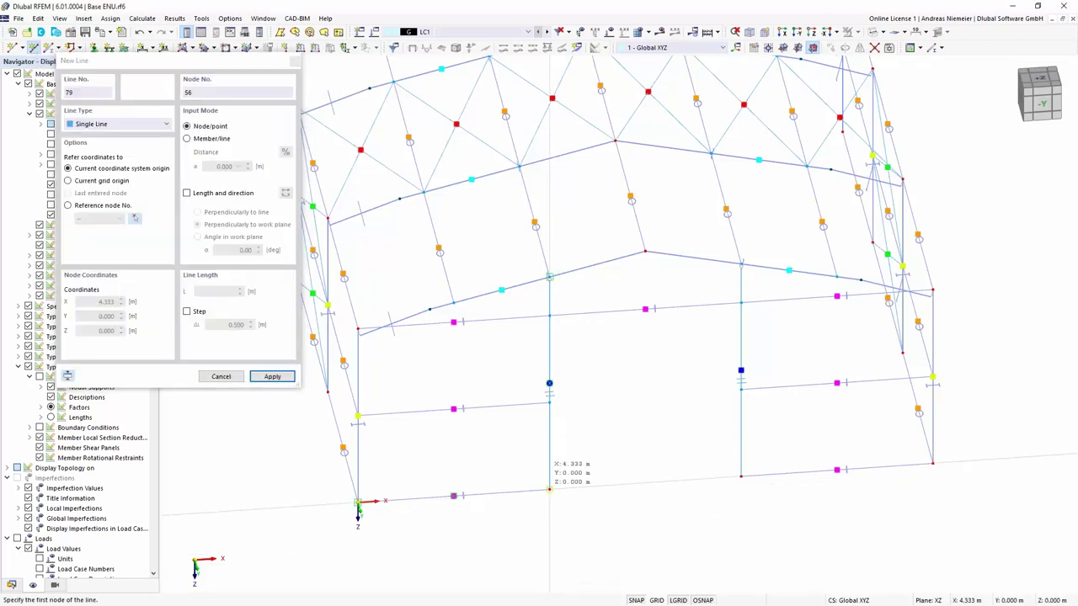
left_click(741, 477)
key("Escape")
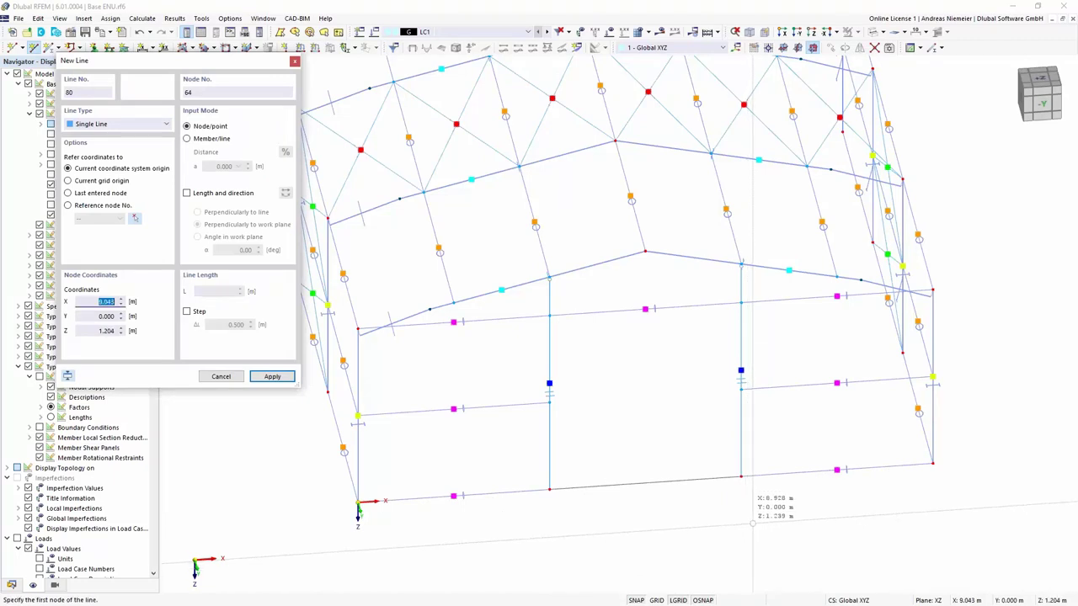
Copy the front gable's columns, trusses and base line by -15 m in Y onto the rear frame
scroll(762, 522, "up", 1)
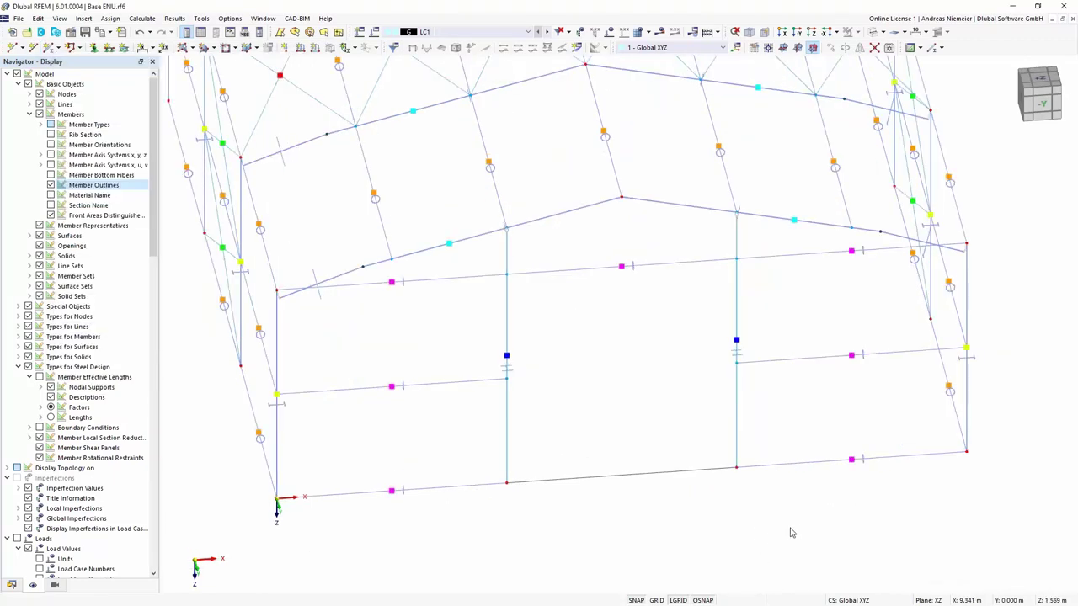
scroll(792, 532, "down", 2)
left_click_drag(787, 528, 587, 341)
scroll(699, 469, "down", 2)
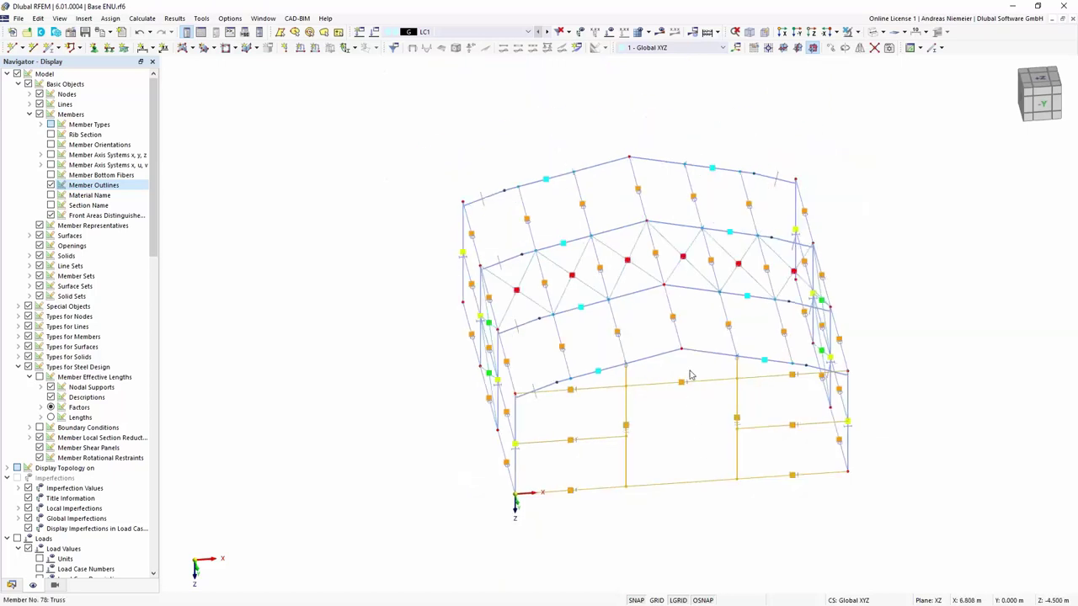
left_click_drag(708, 238, 634, 165)
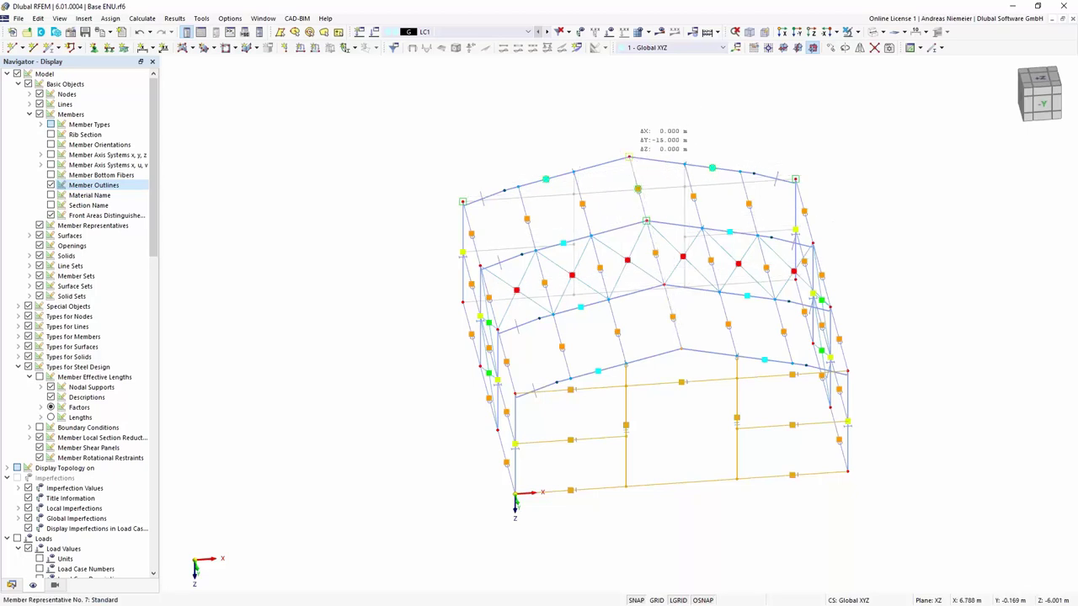
Display the whole hall as a transparent model in an isometric-like view
middle_click_drag(328, 464, 430, 472, "ctrl")
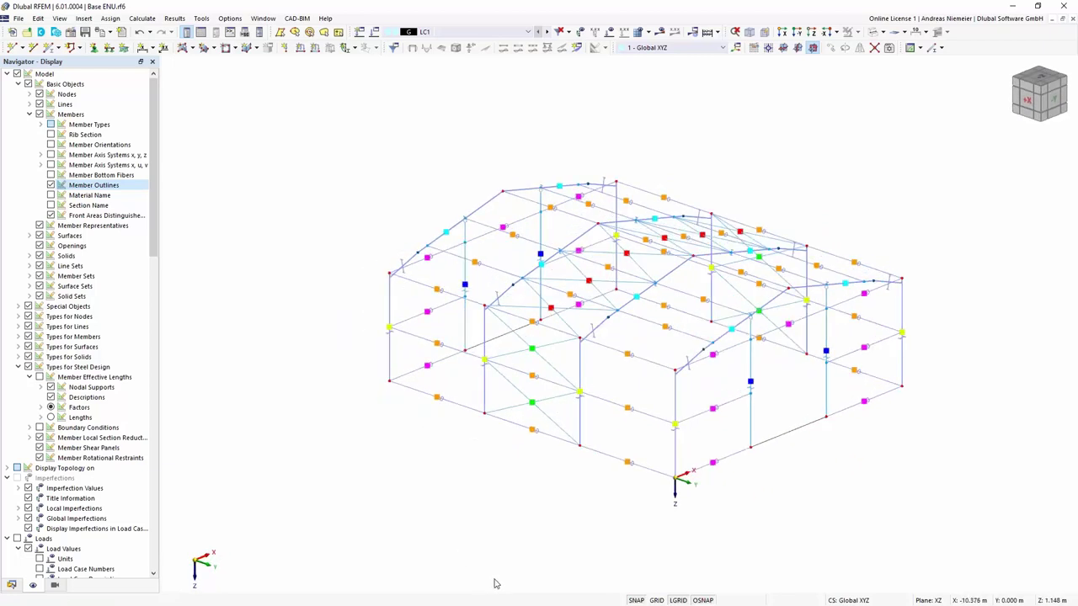
left_click(881, 32)
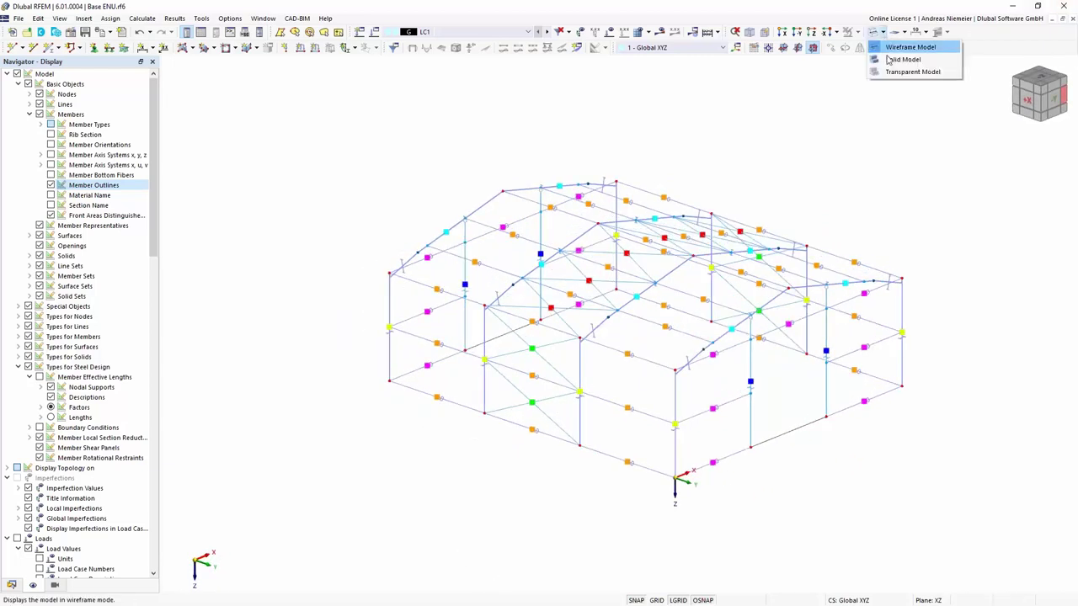
left_click(905, 72)
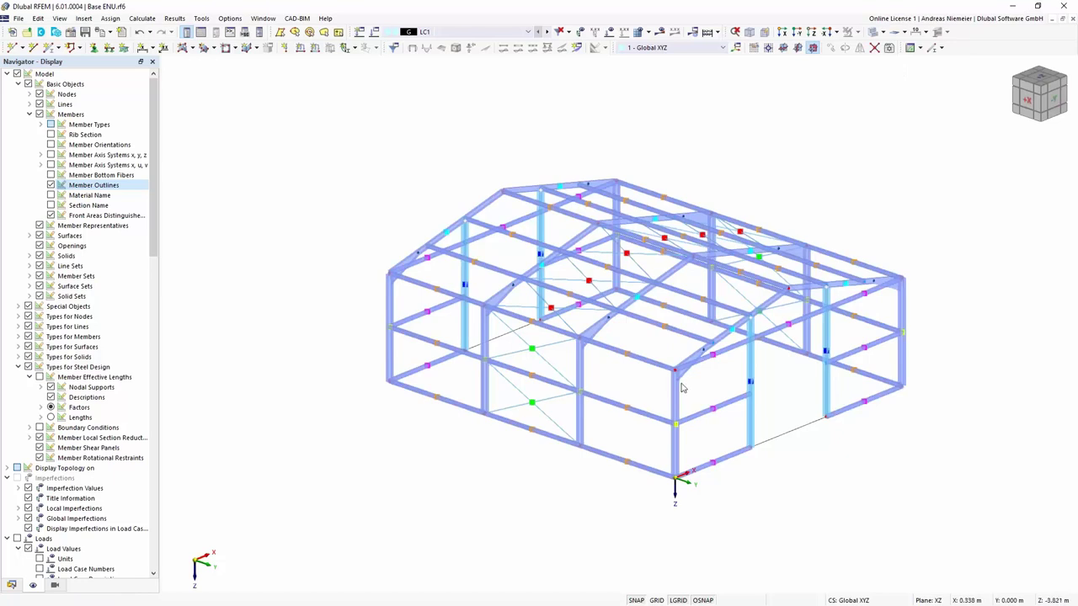
scroll(683, 387, "up", 2)
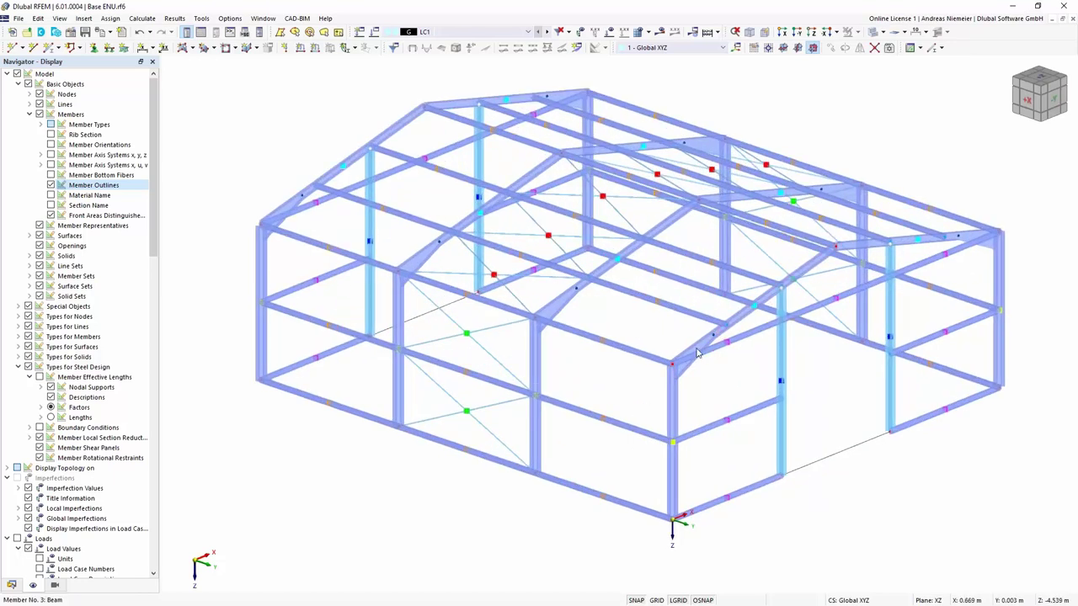
Change the four rafters of both gable frames to a uniform section distribution with section I 220/110/6/10/0/0/H
left_click(925, 244)
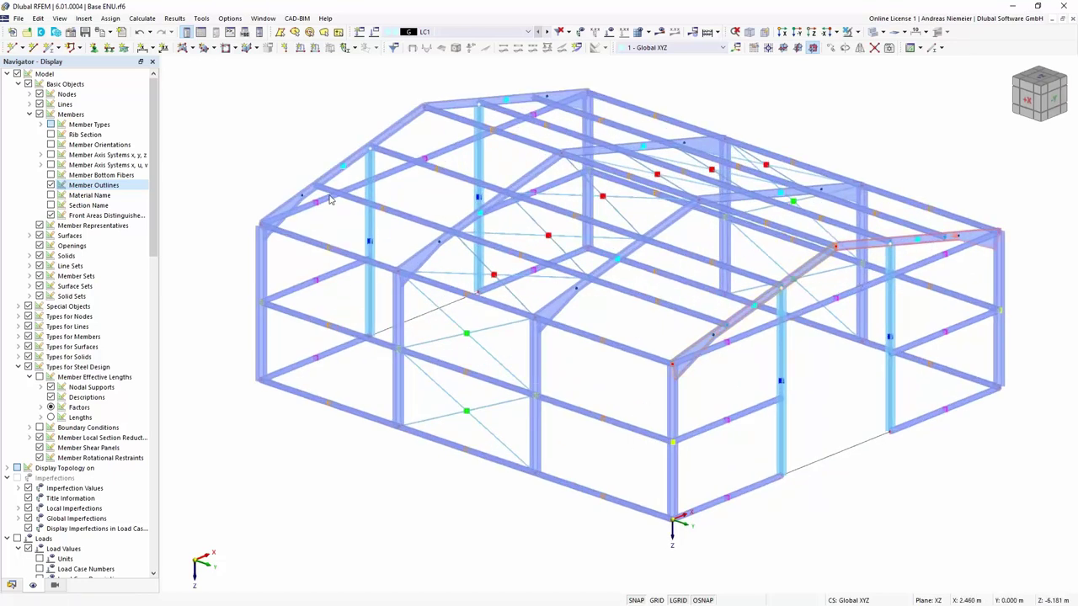
right_click(460, 104)
mouse_move(482, 141)
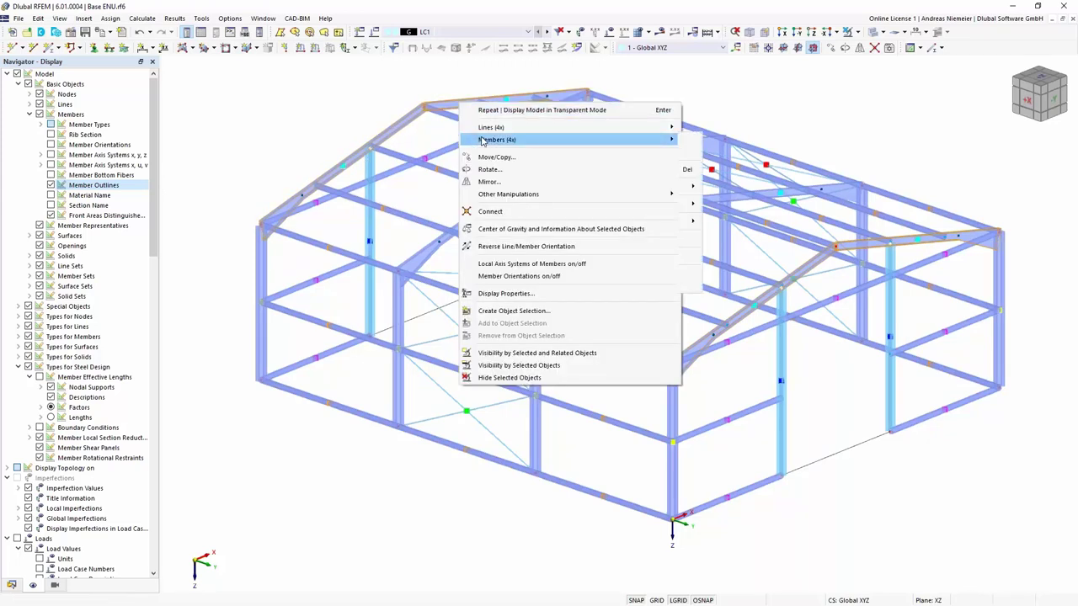
left_click(700, 138)
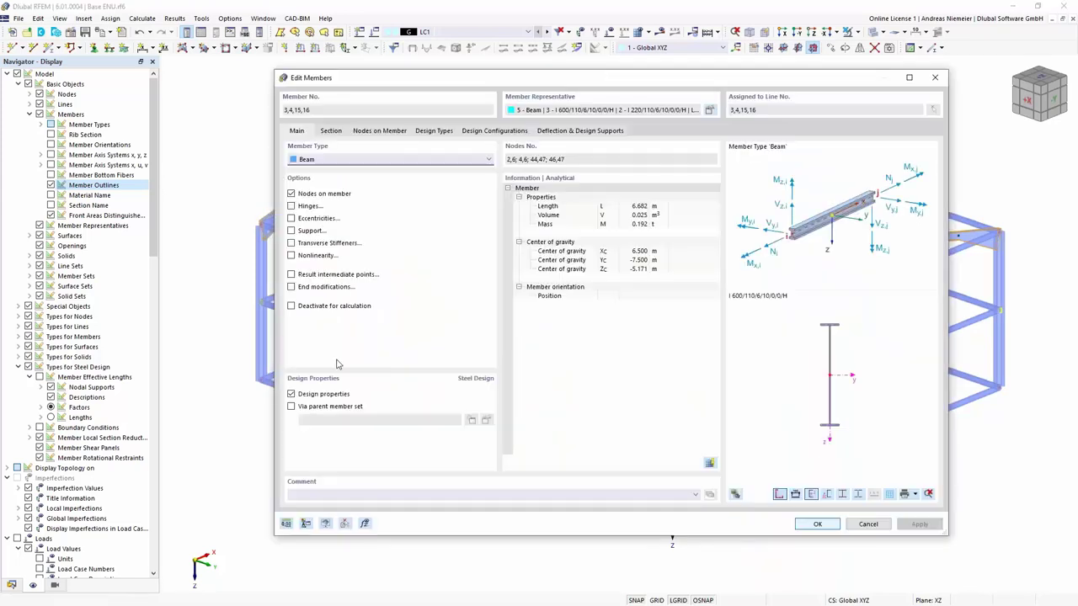
left_click(334, 133)
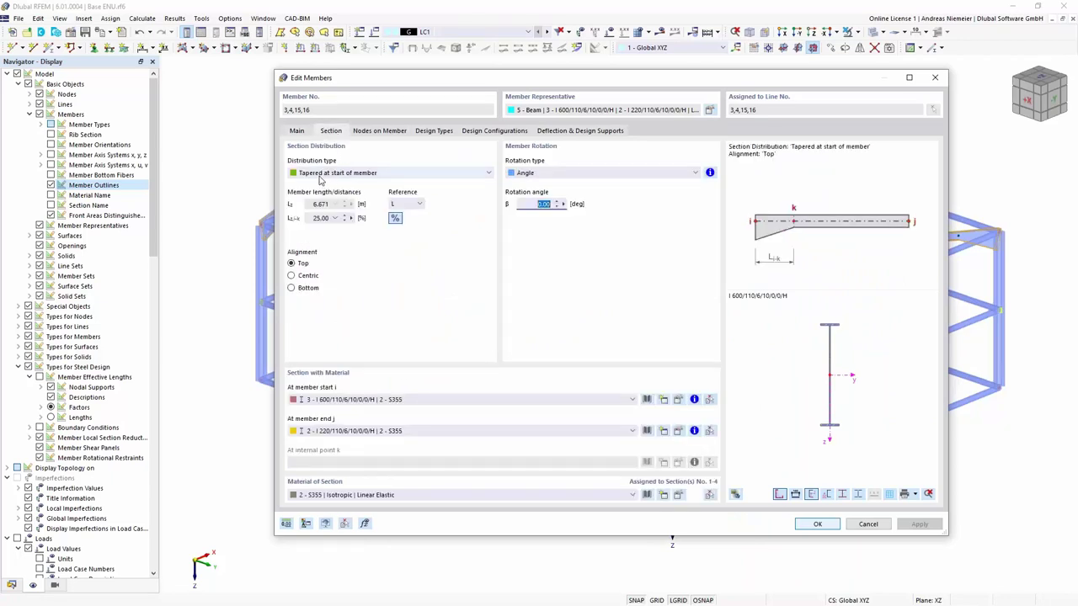
left_click(330, 174)
left_click(323, 187)
left_click(368, 405)
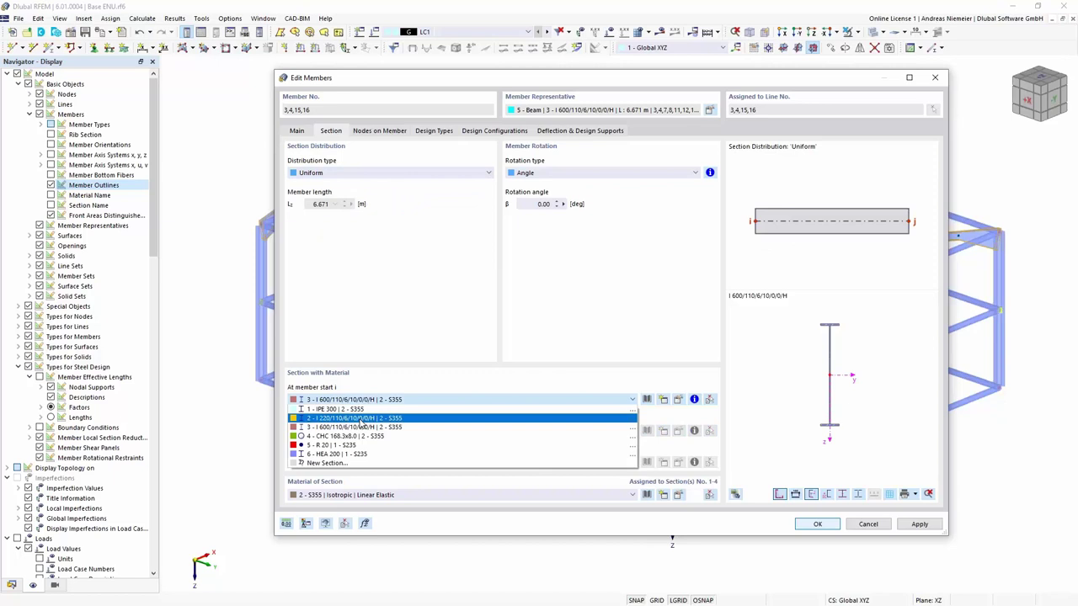
left_click(357, 421)
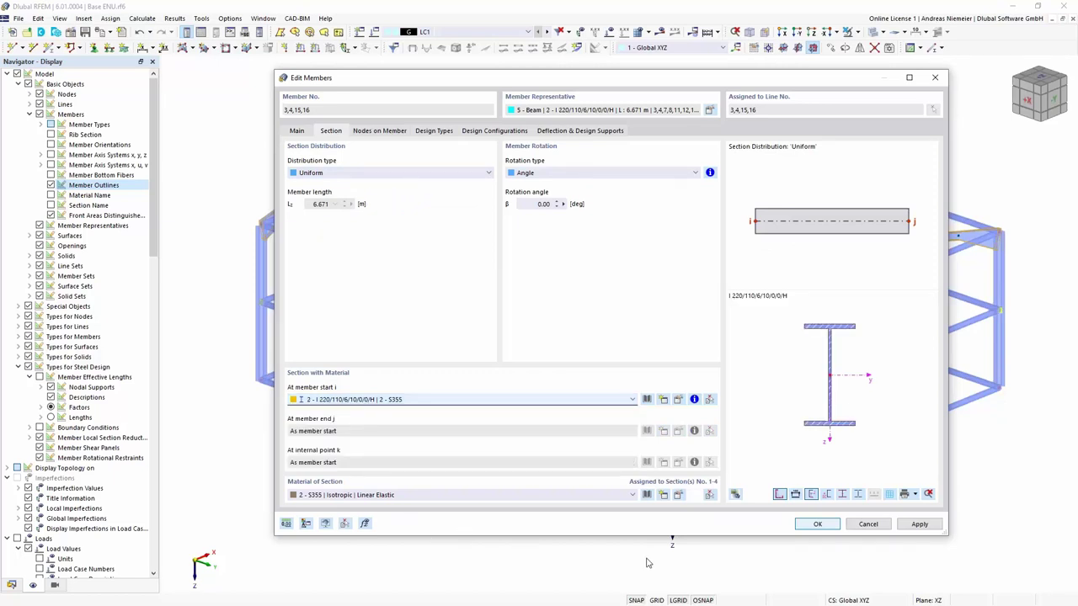
left_click(818, 525)
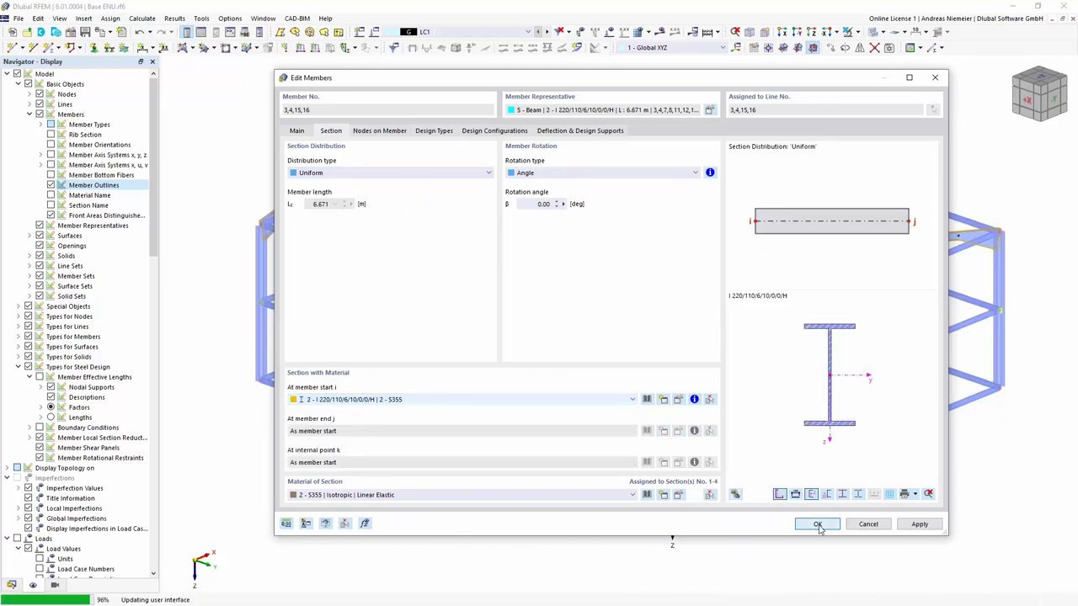
left_click(780, 560)
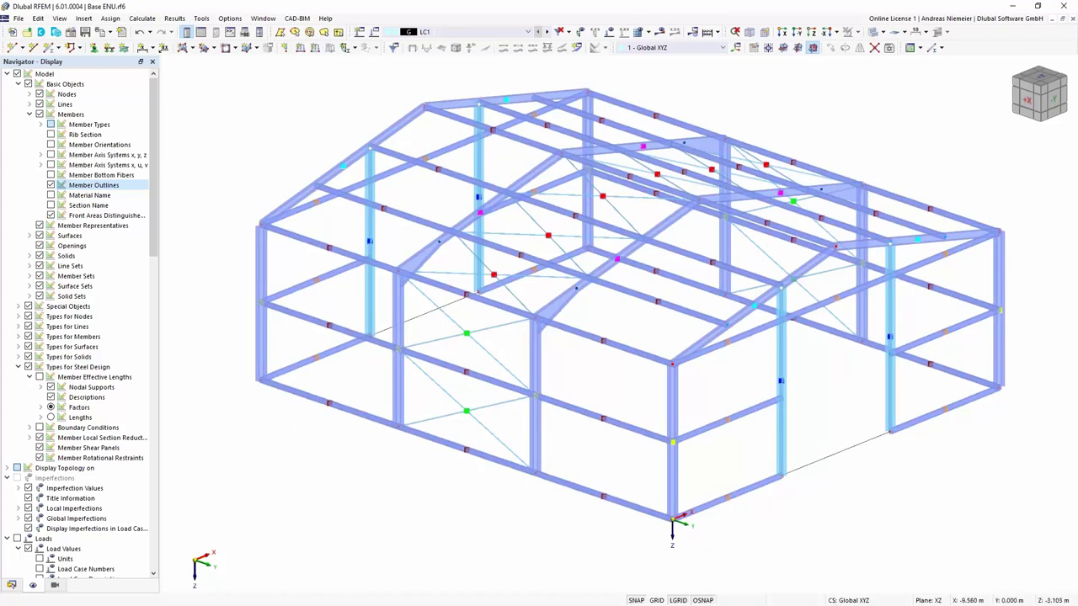
Change all base-level members between the column feet to the member type Coupling Hinge-Hinge
key("ctrl+1")
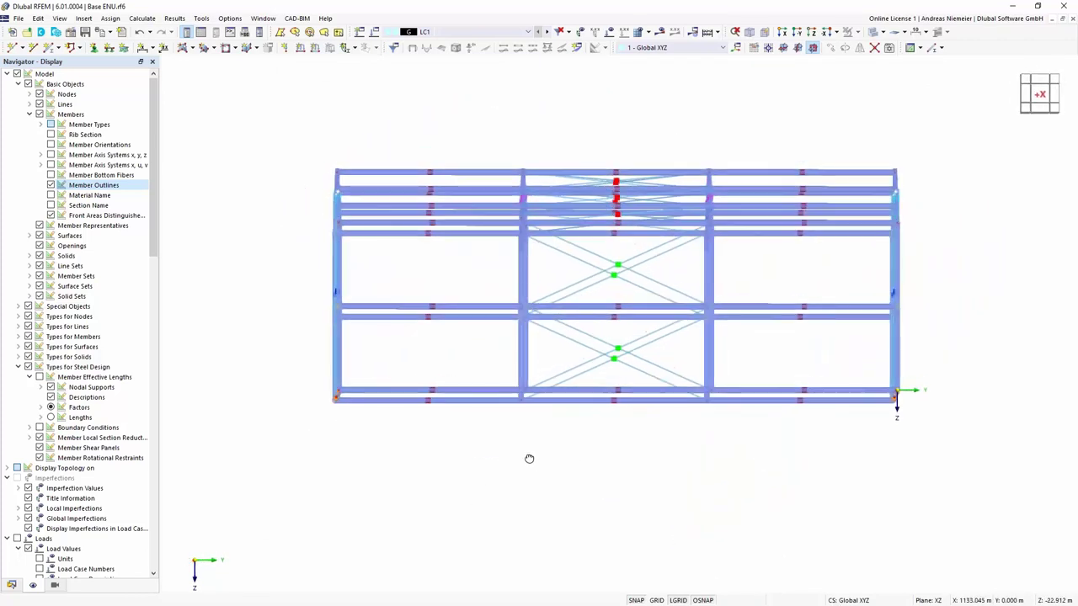
left_click_drag(309, 385, 962, 428)
key("ctrl+7")
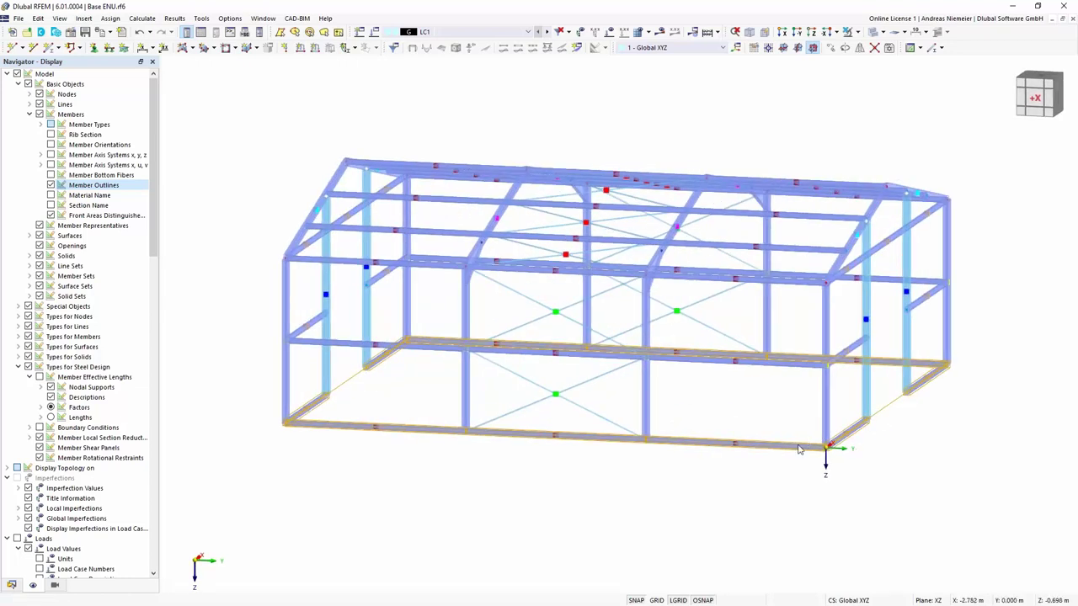
right_click(798, 447)
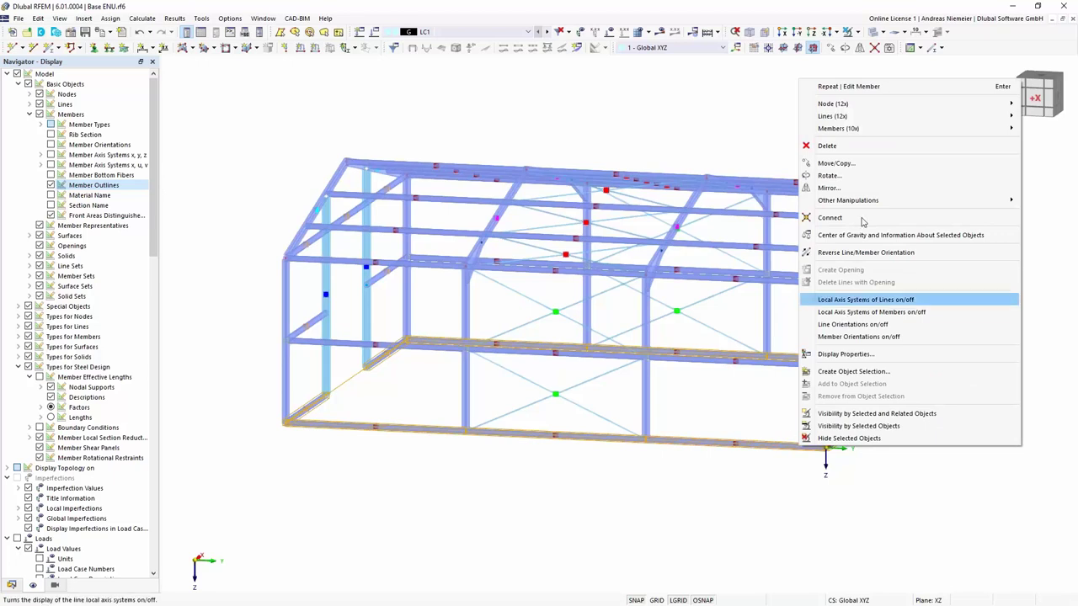
mouse_move(868, 130)
left_click(752, 126)
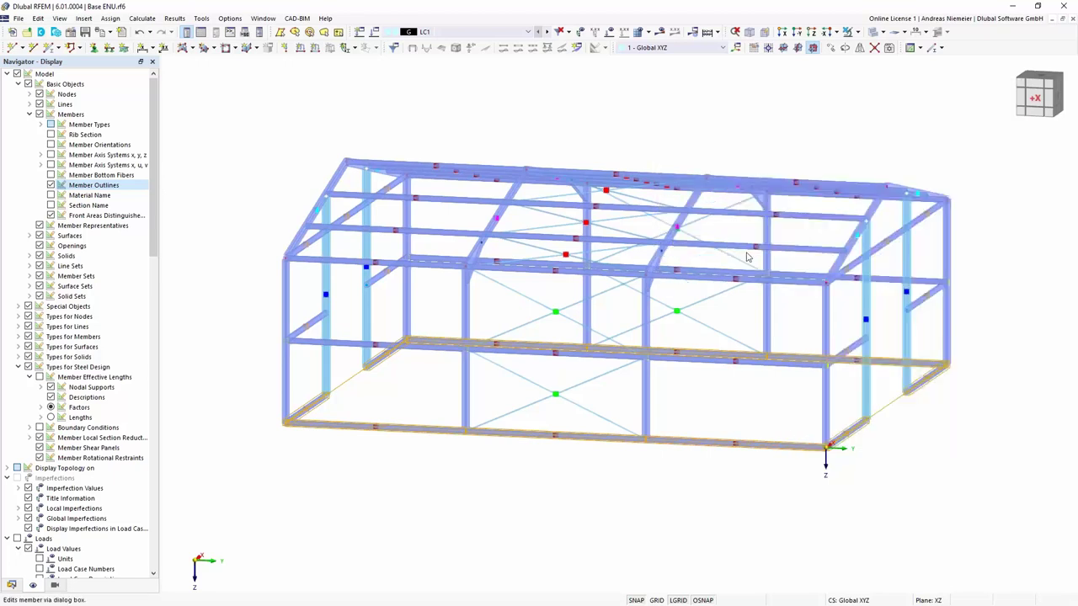
left_click(299, 161)
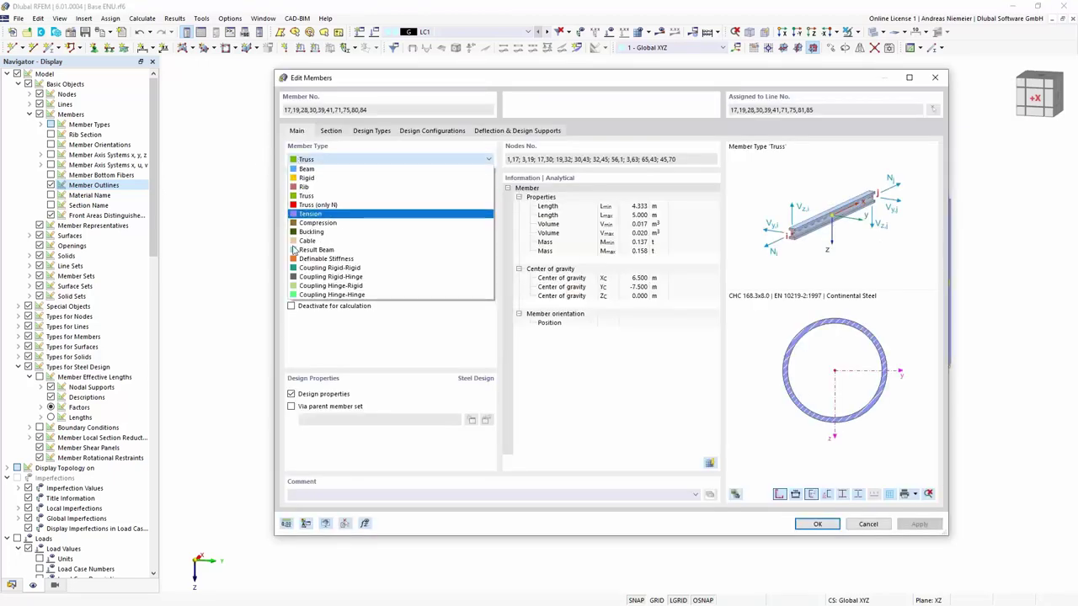
left_click(328, 294)
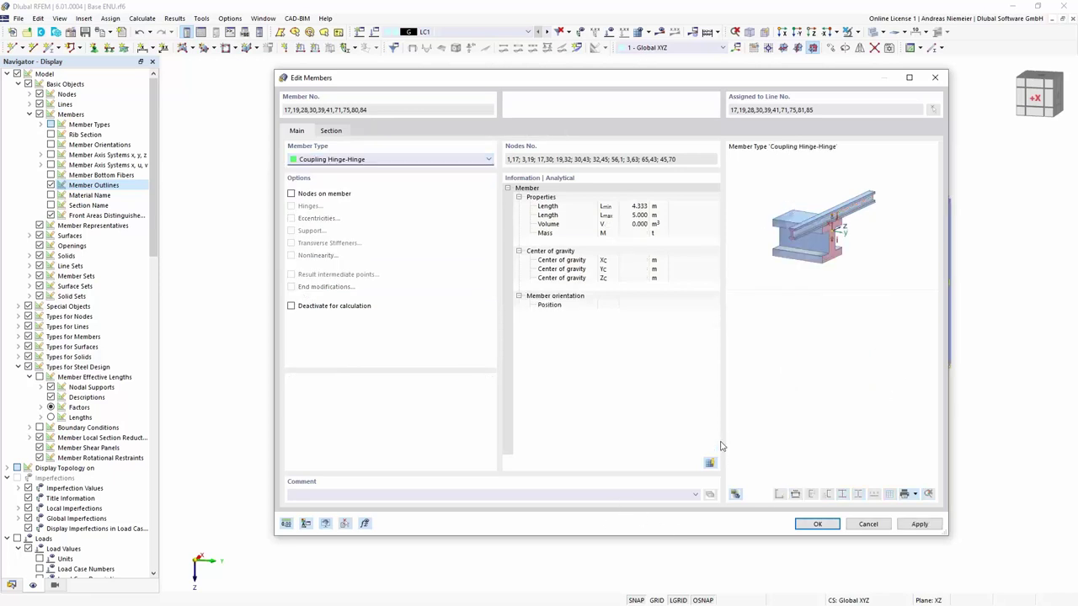
left_click(817, 524)
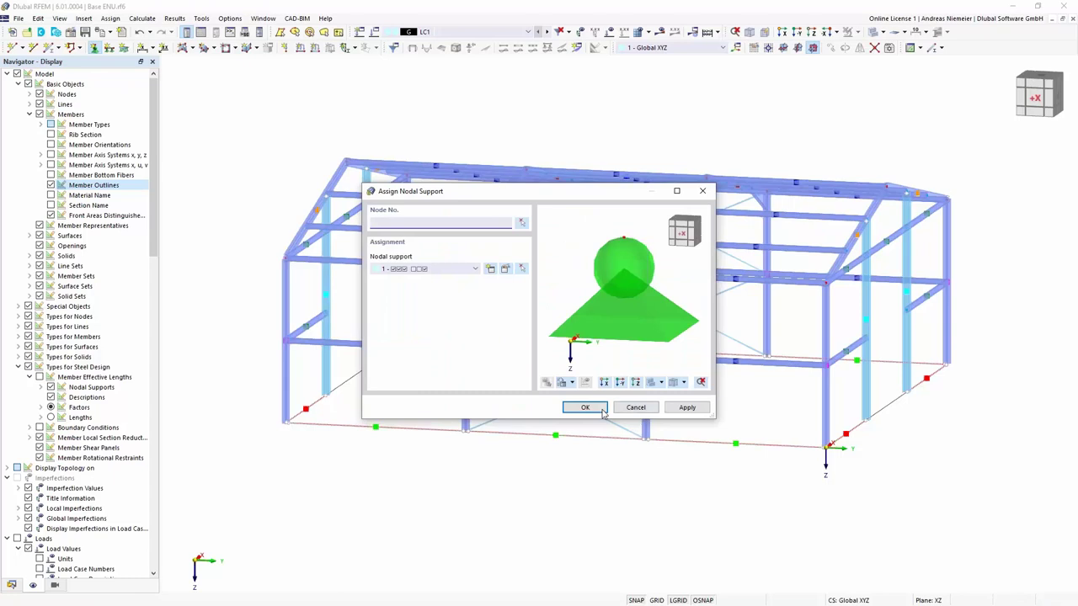
Assign nodal support 1 to all column base nodes and enlarge the support symbols
left_click(597, 408)
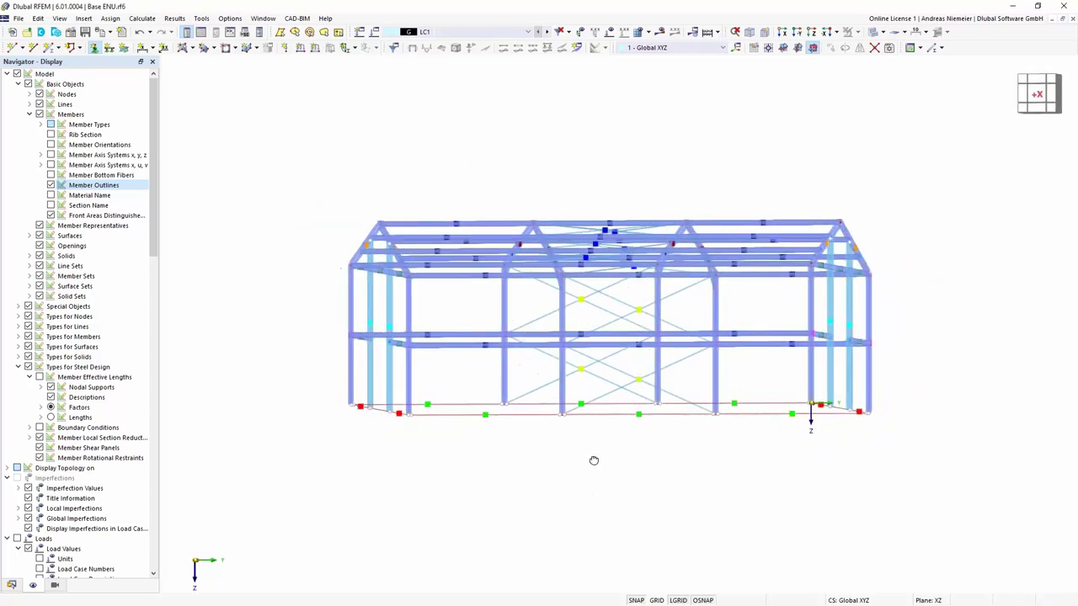
left_click_drag(321, 400, 912, 468)
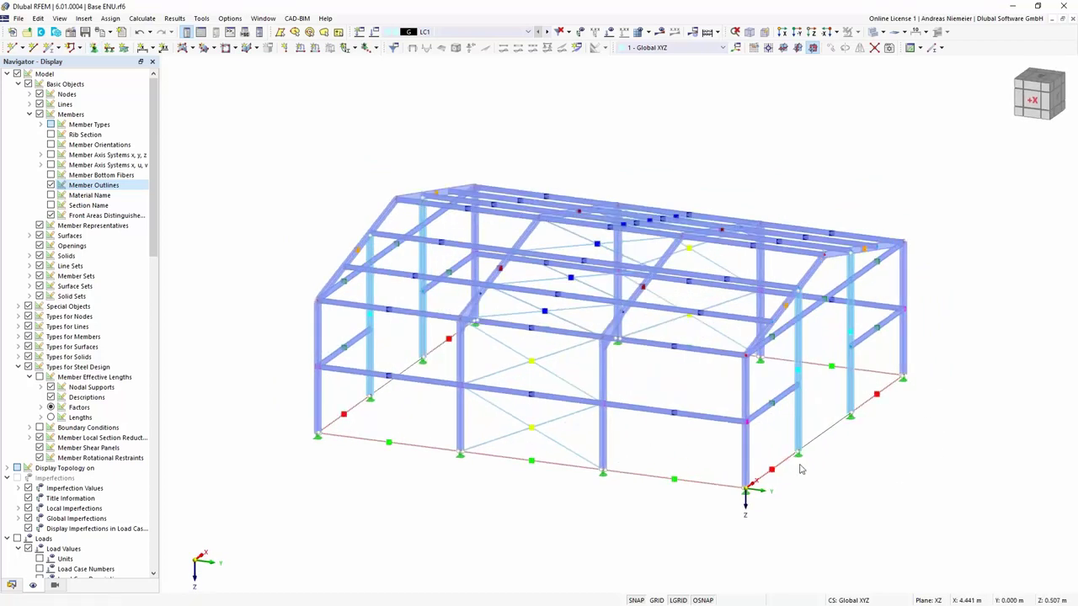
right_click(800, 459)
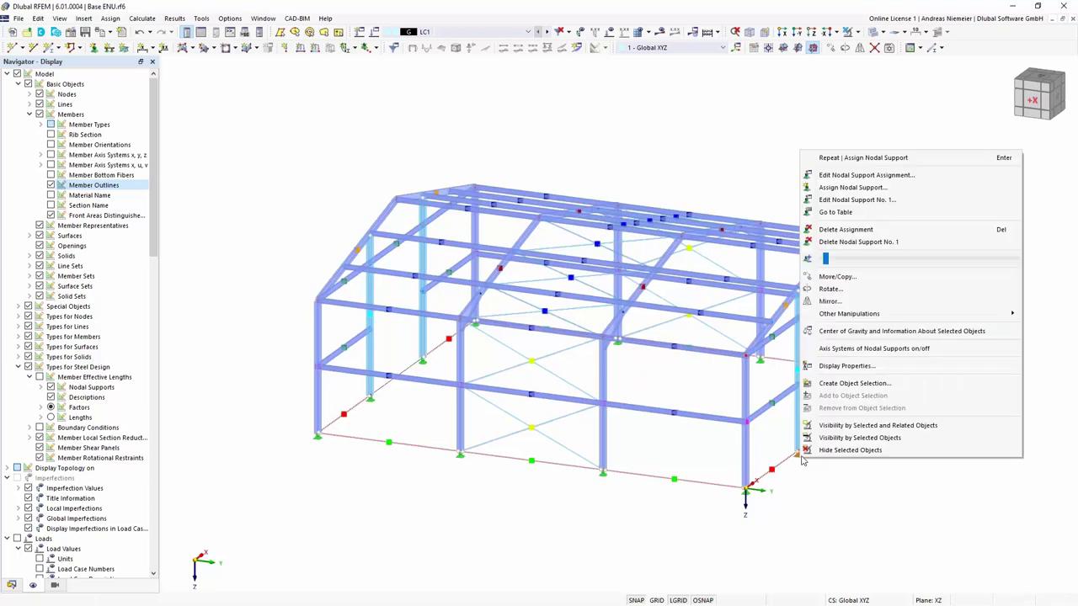
left_click_drag(825, 260, 850, 266)
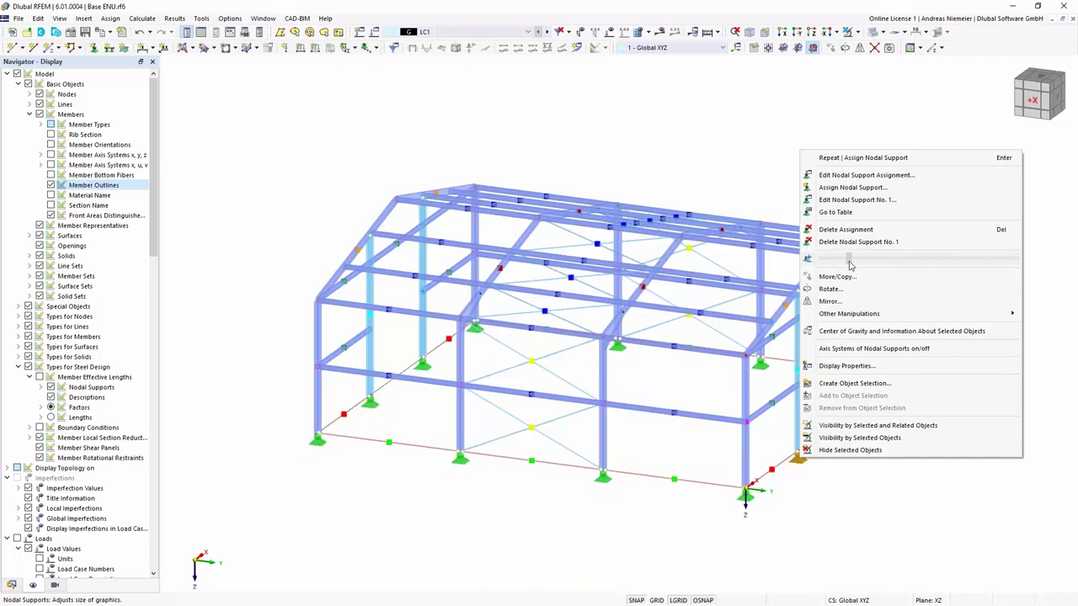
left_click(825, 524)
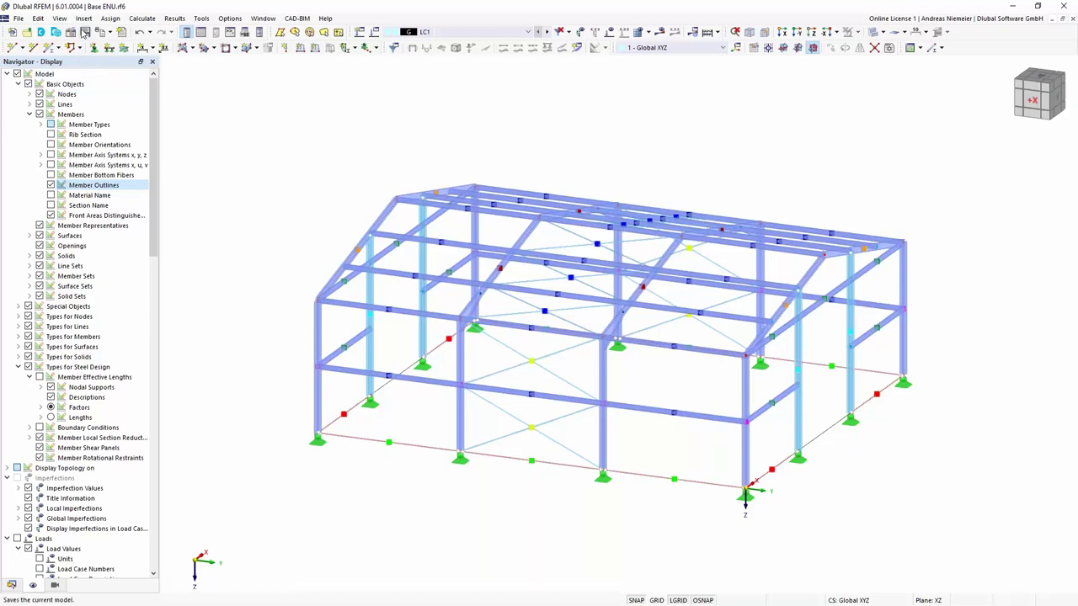
Save the model as Base ENU.rf6 in the RFEM6 Base Design folder
left_click(85, 32)
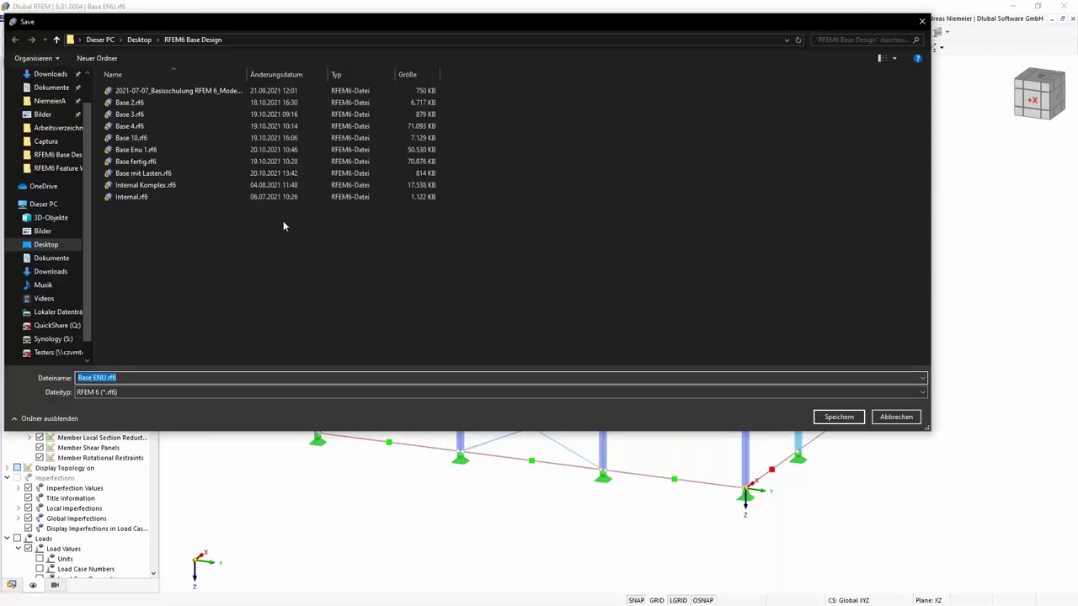
left_click(818, 417)
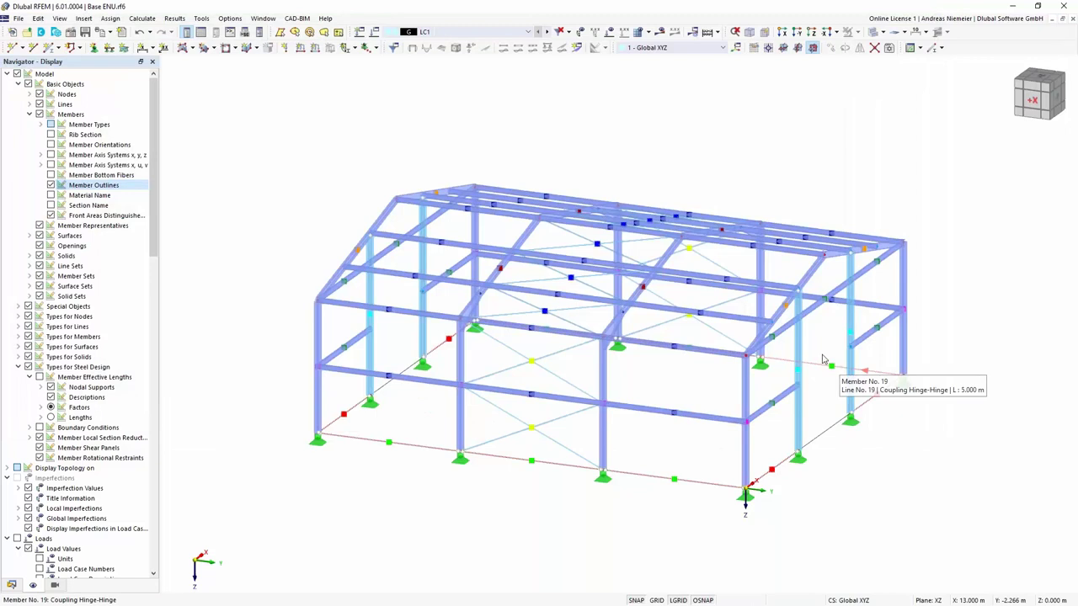
Show the table of load cases and combinations and name load case LC1 Self-weight
middle_click_drag(646, 528, 555, 373)
left_click(200, 31)
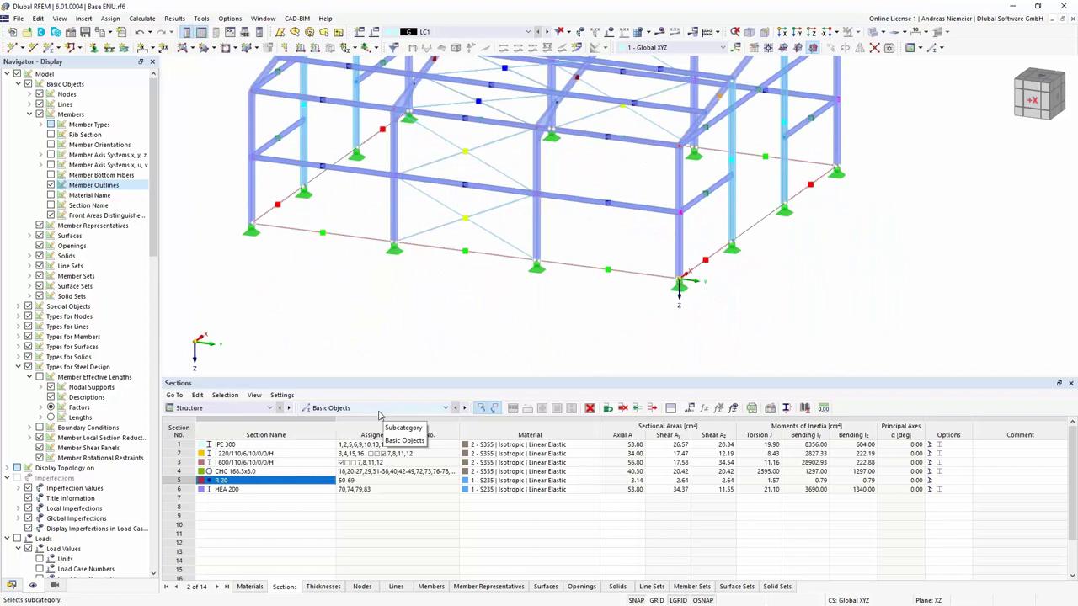
left_click(246, 409)
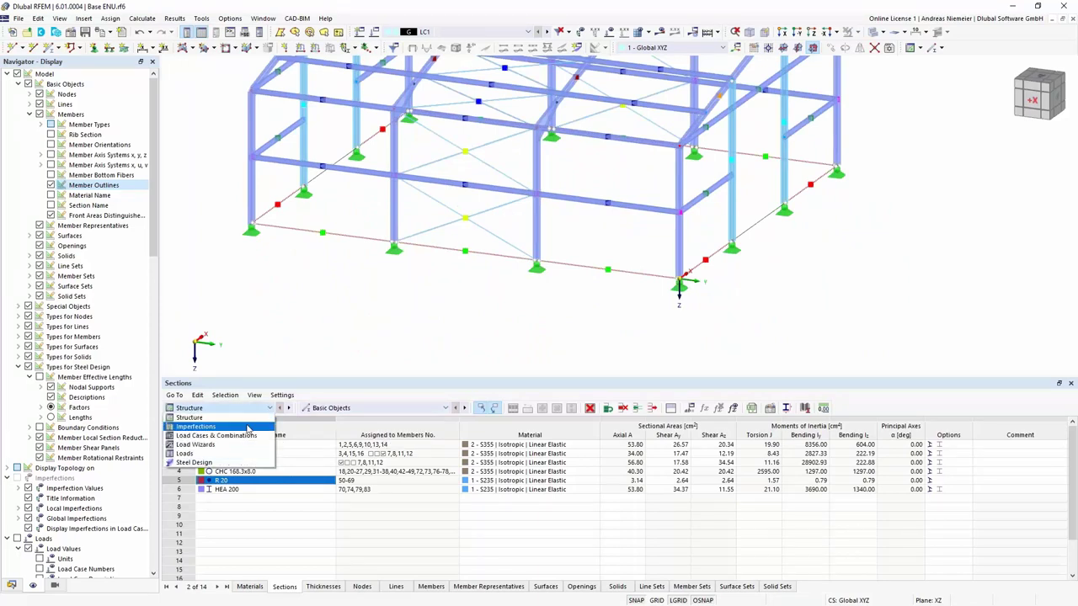
left_click(207, 436)
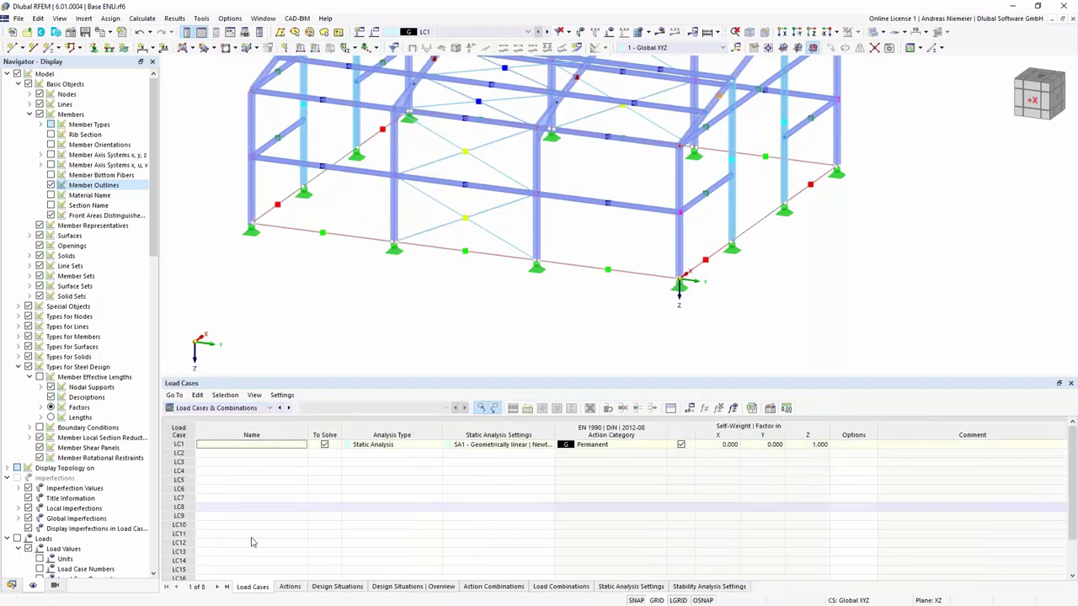
left_click(253, 534)
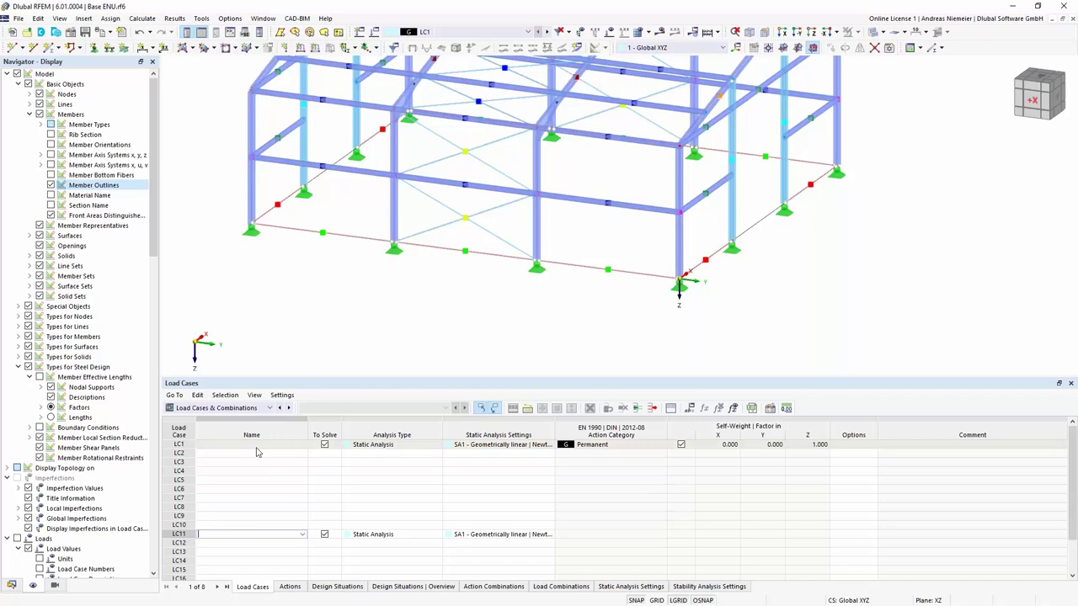
key("Escape")
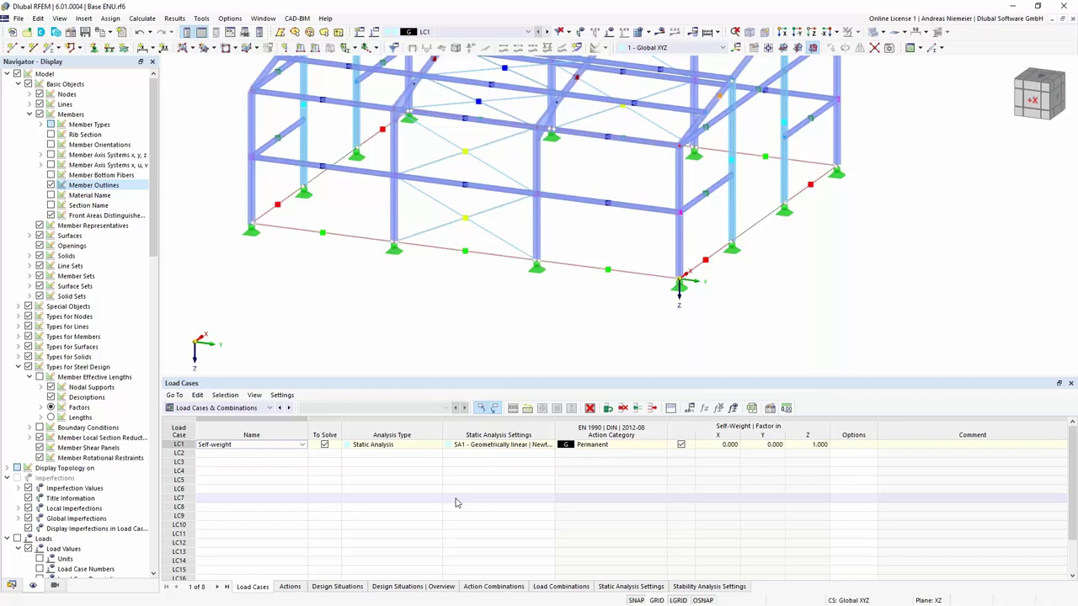
left_click(455, 503)
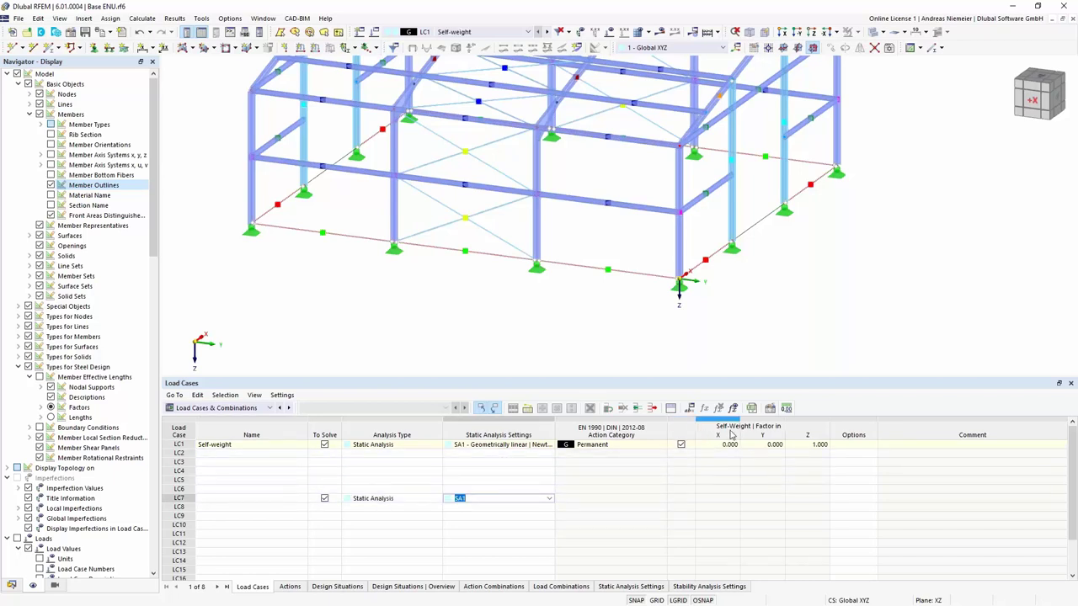
Bring the whole hall into view and list the available load wizards in the model data with the Basic Objects branch collapsed
scroll(839, 306, "down", 3)
middle_click_drag(824, 307, 784, 308, "ctrl")
scroll(779, 371, "up", 2)
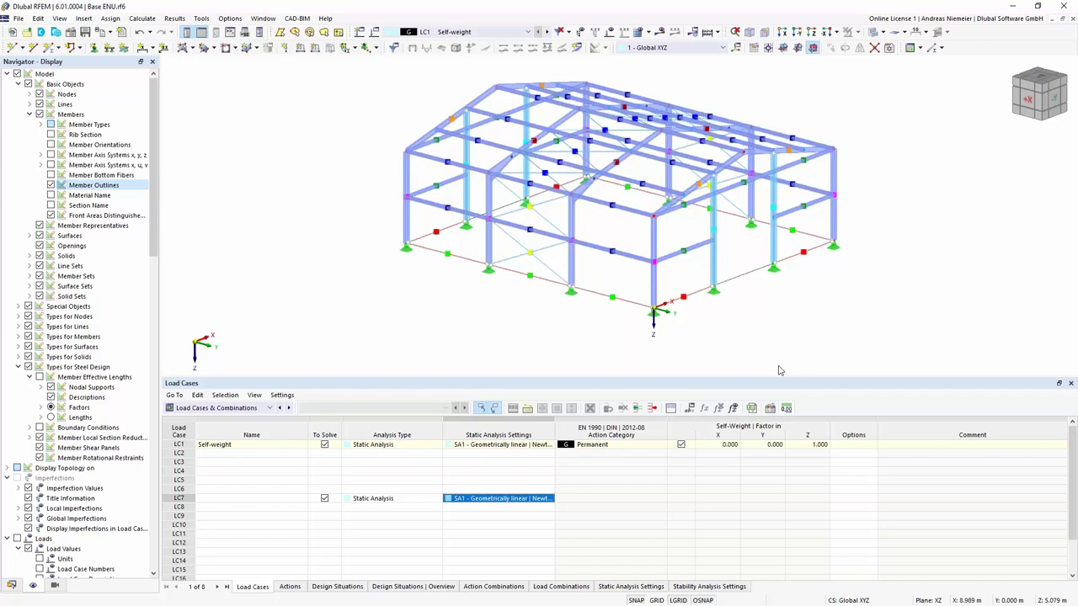
left_click(8, 74)
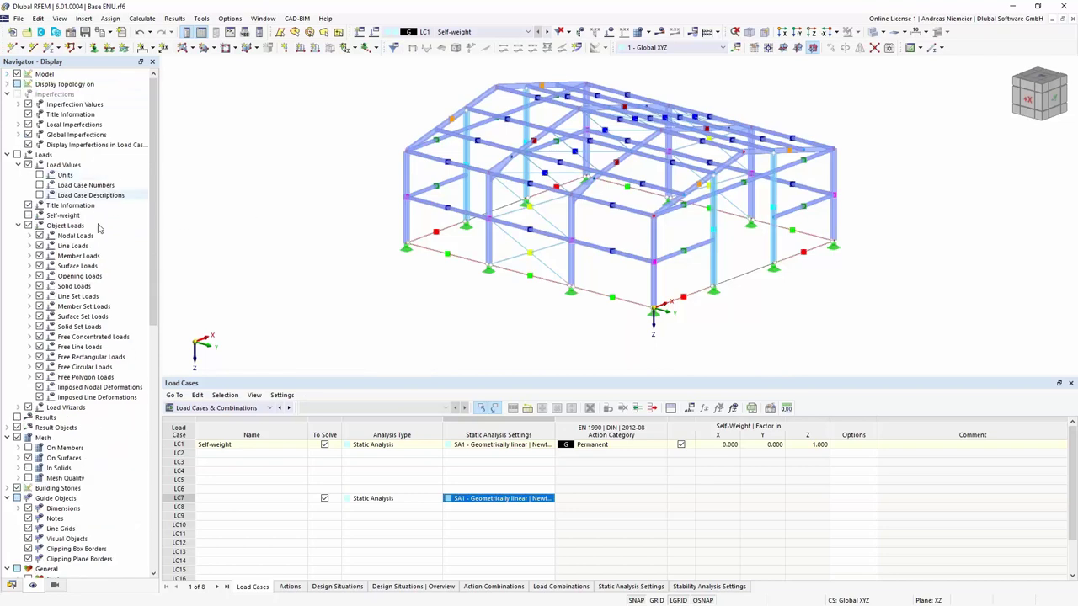
left_click(11, 586)
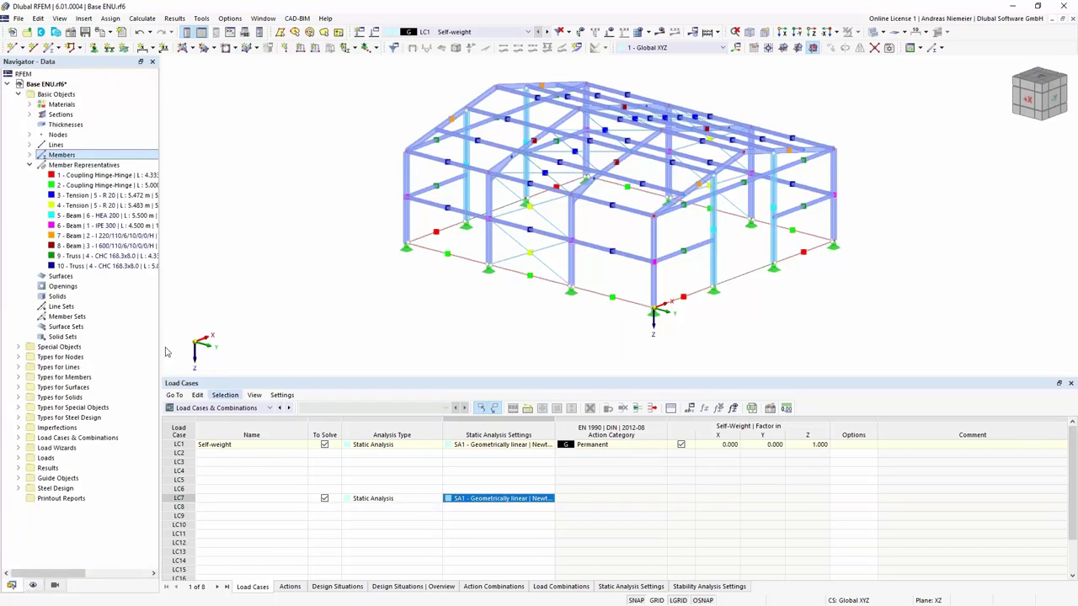
left_click(31, 166)
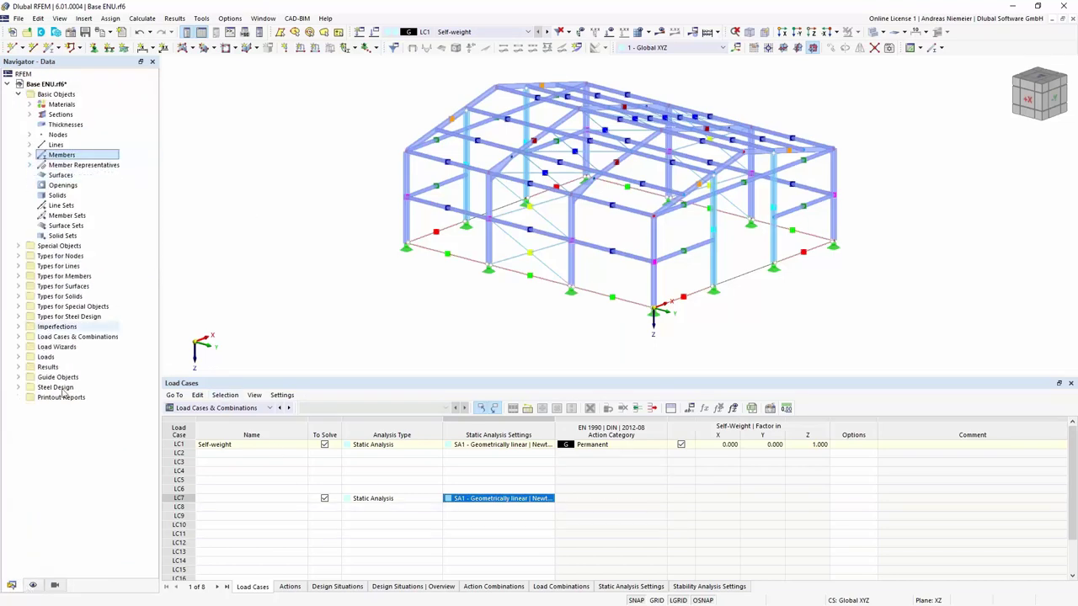
left_click(18, 94)
left_click(19, 205)
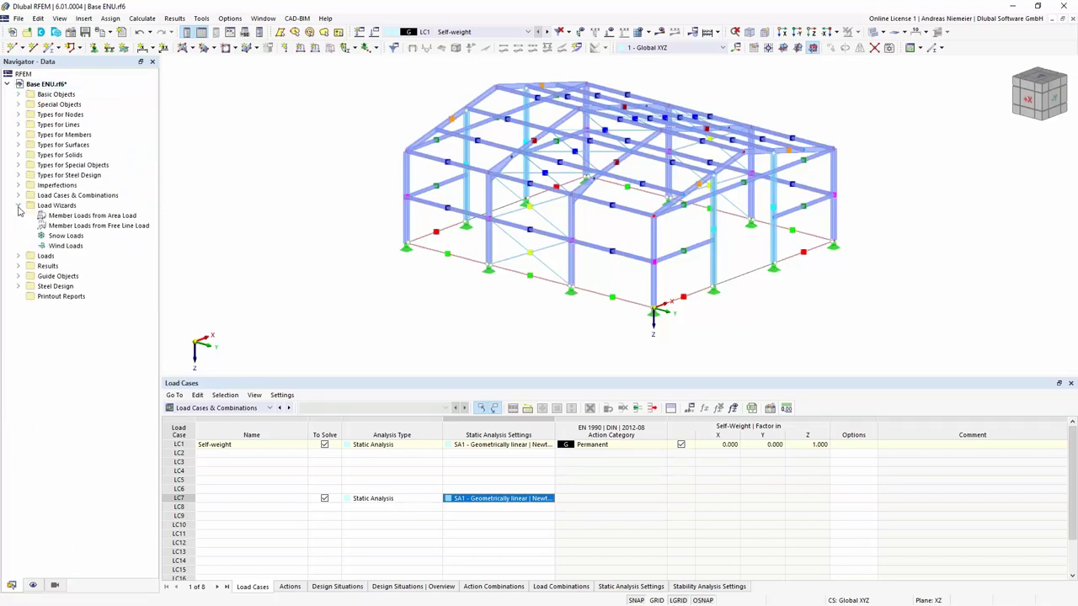
Create a member-loads-from-area-load wizard in LC1 Self-weight with a uniform load of 0.10 kN/m² in the ZA direction
left_click(84, 222)
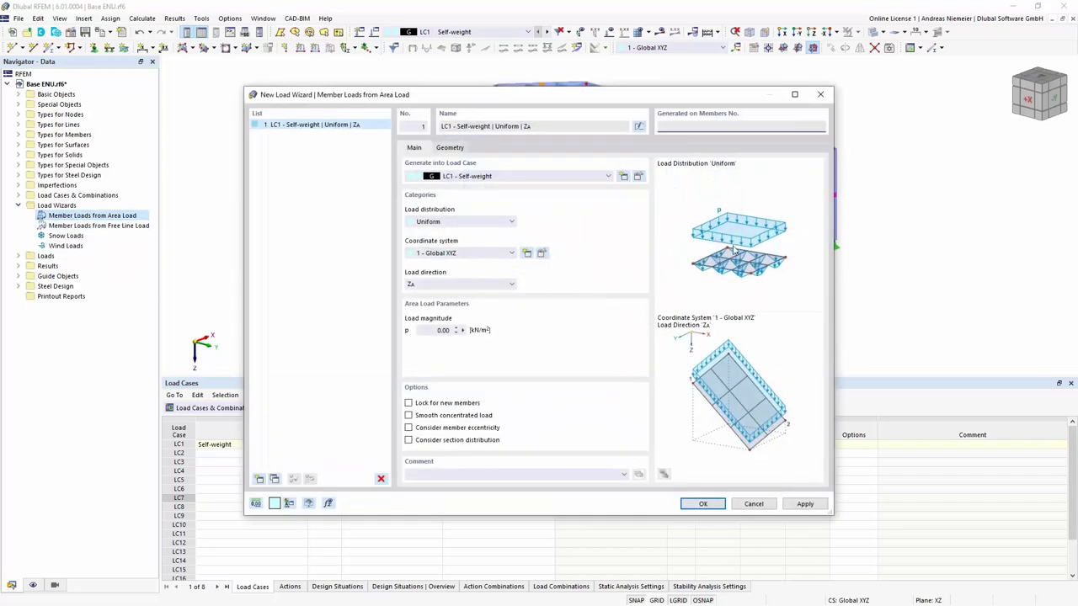
left_click(429, 330)
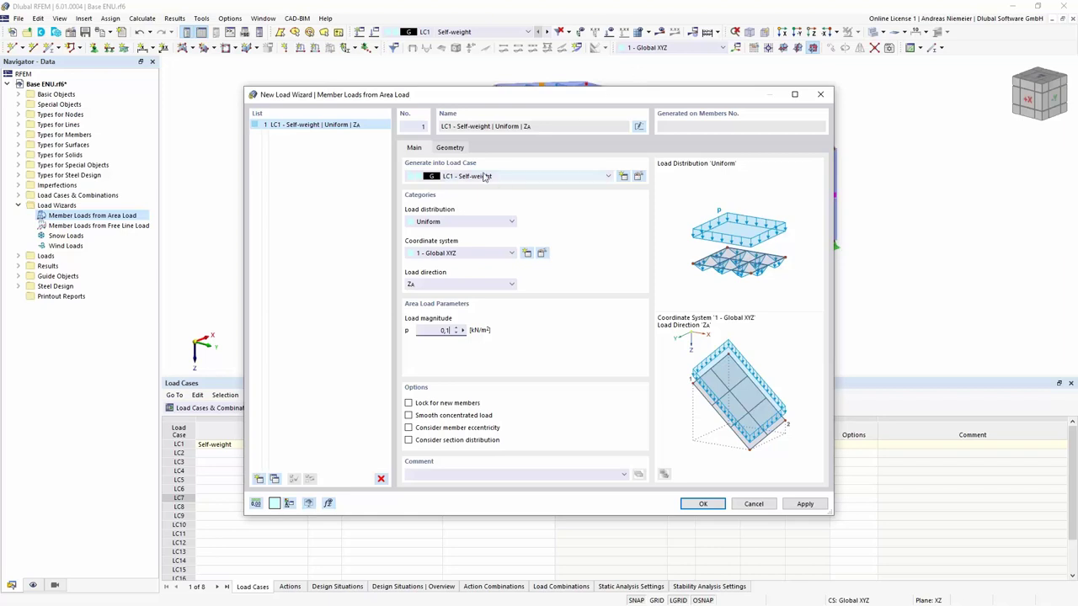
left_click(455, 148)
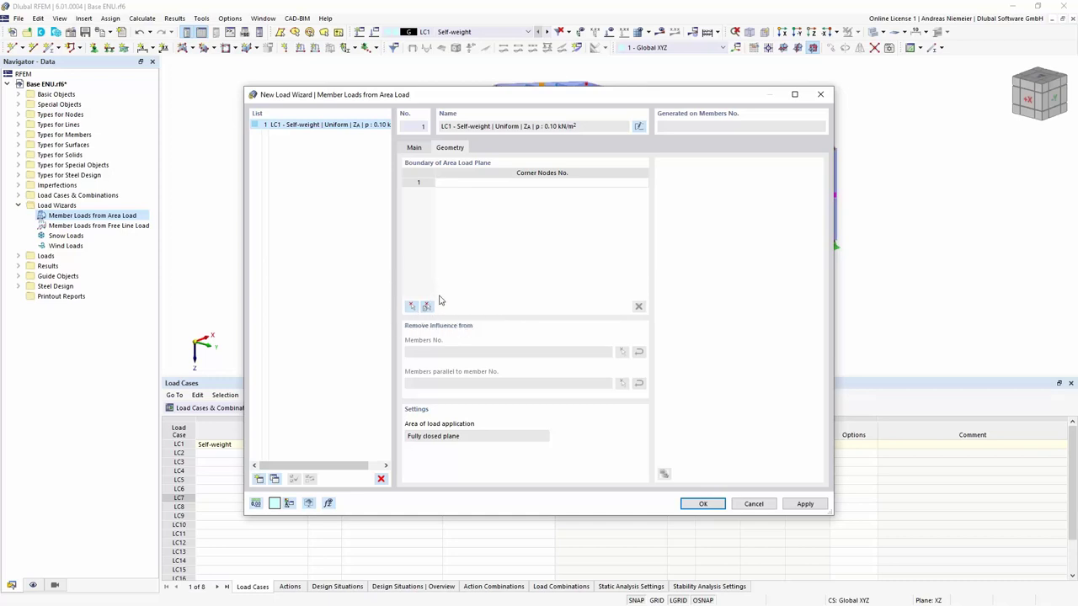
Assign all detected roof and wall cells of the hall as the area load's boundary planes
left_click(426, 306)
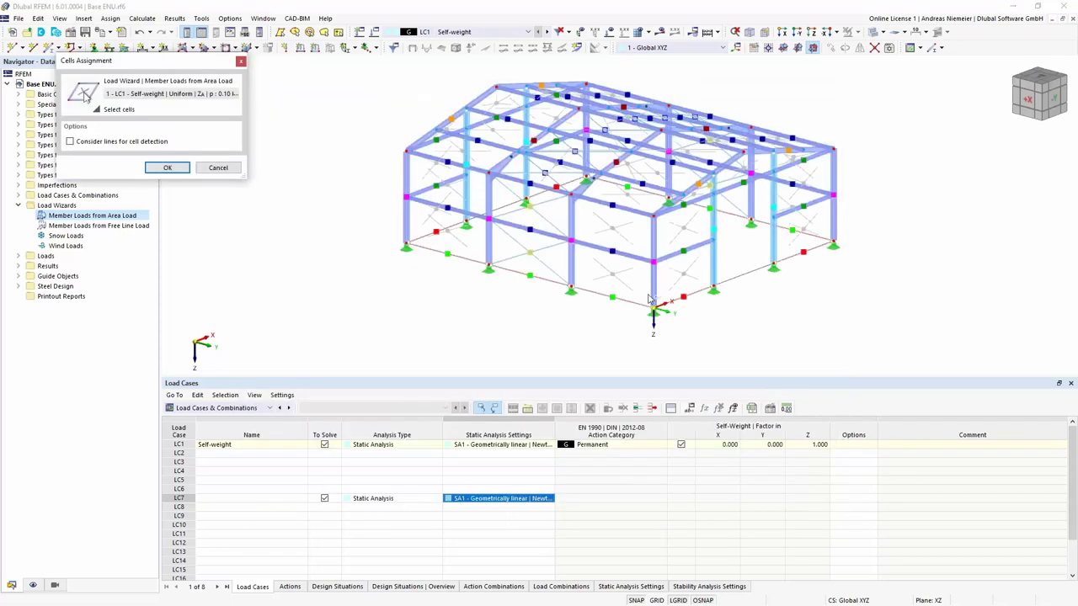
scroll(649, 299, "down", 2)
left_click_drag(890, 330, 424, 109)
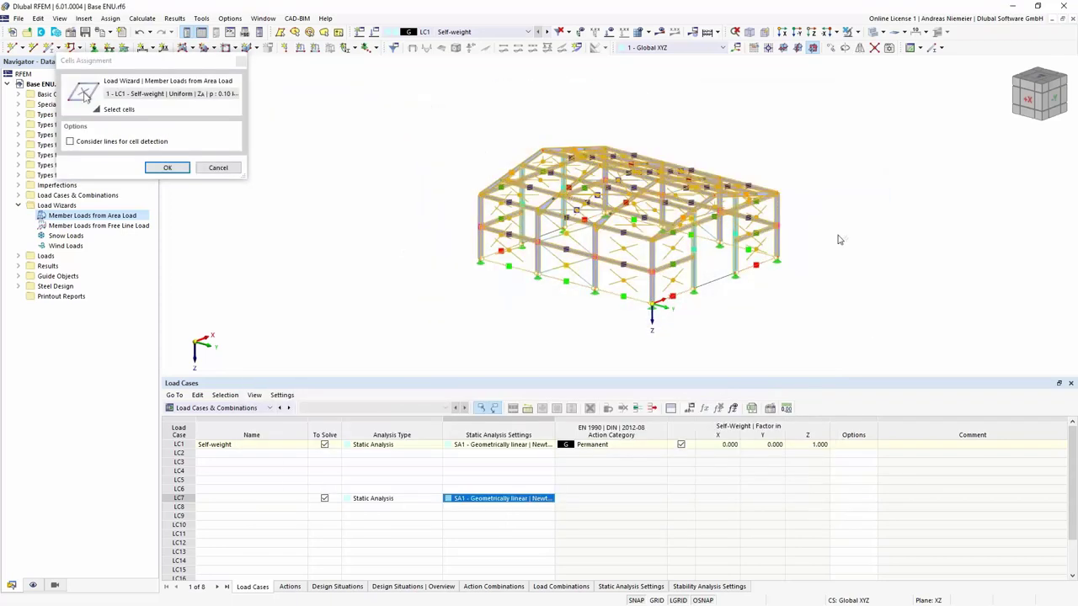
middle_click_drag(849, 239, 826, 282, "ctrl")
scroll(825, 281, "up", 5)
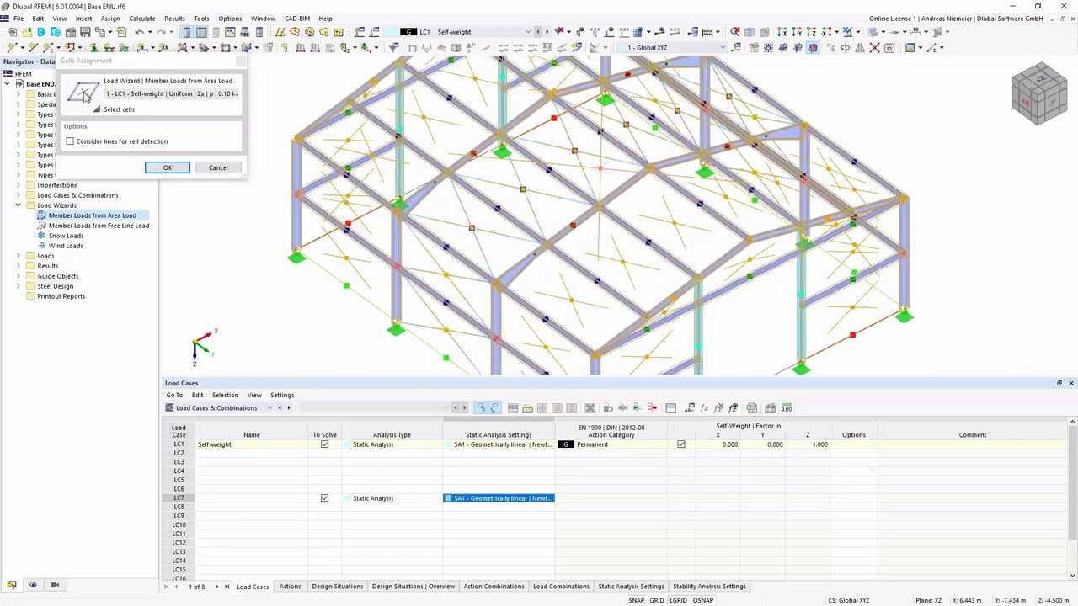
scroll(703, 287, "down", 5)
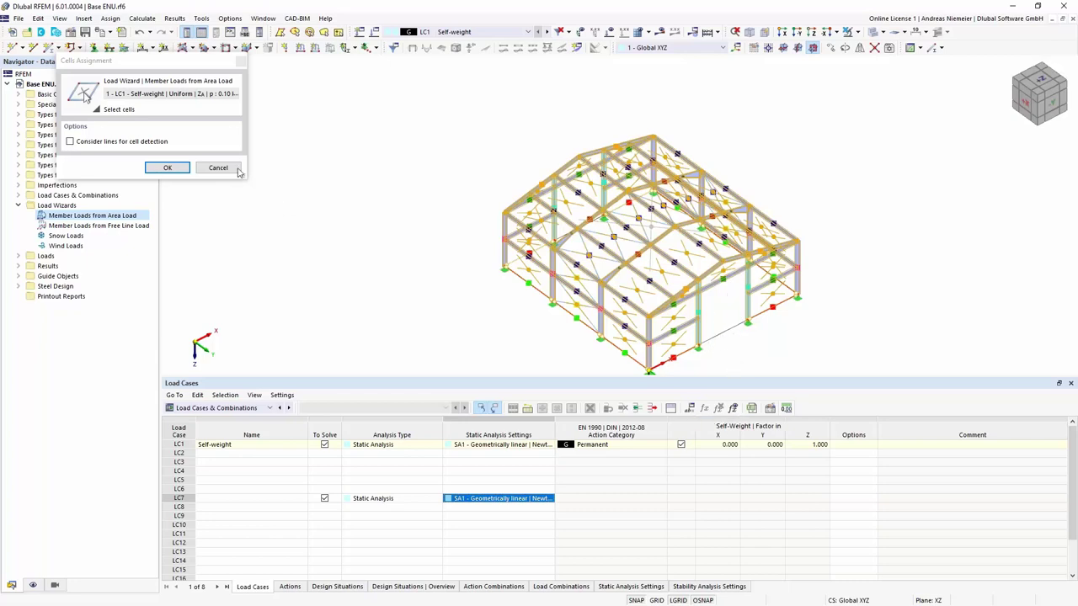
left_click(166, 168)
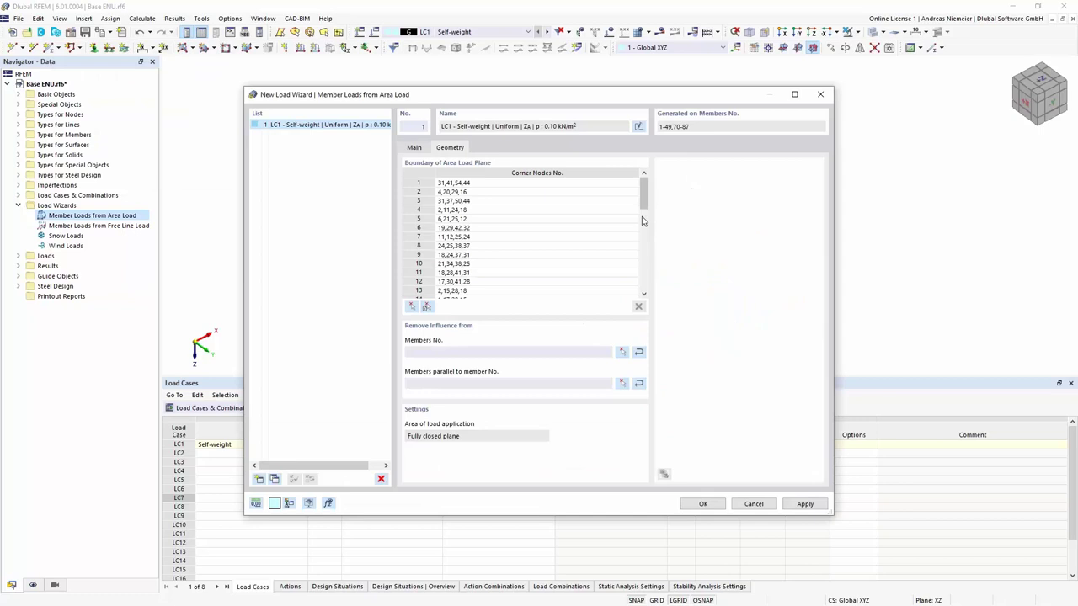
Add the open bay in the front gable as a load plane using corner nodes 56, 63, 60 and 58
left_click_drag(644, 208, 643, 288)
left_click(533, 294)
left_click(412, 307)
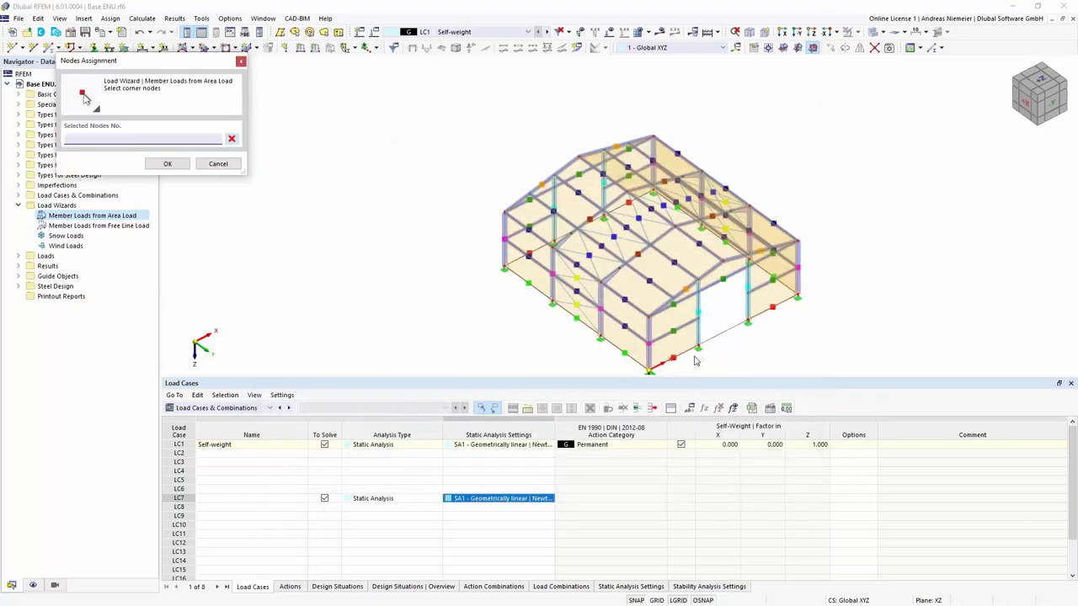
left_click(698, 348)
left_click(748, 323)
left_click(747, 320)
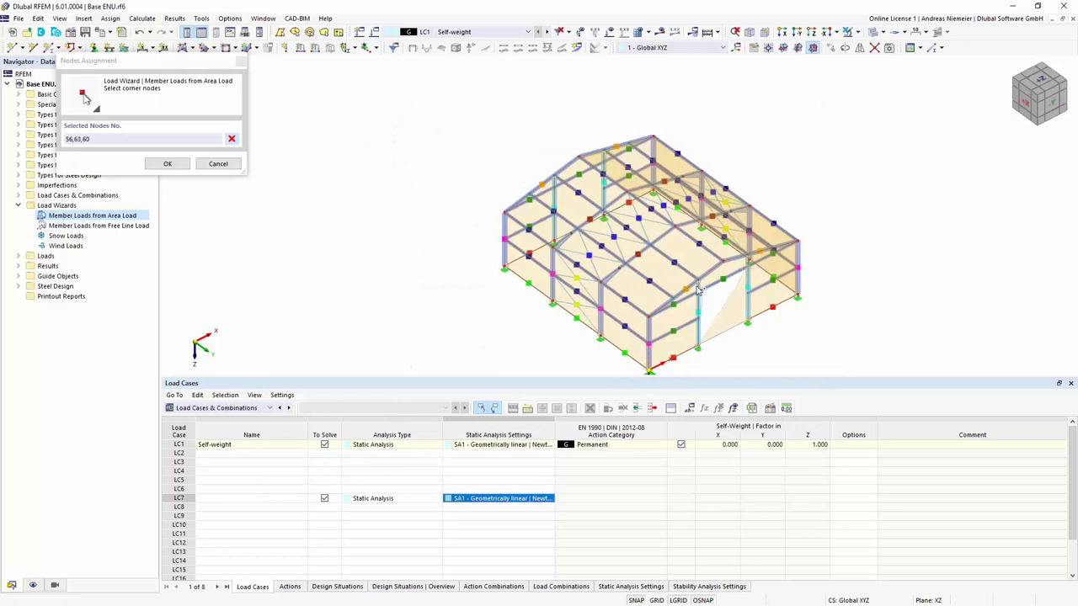
left_click(699, 313)
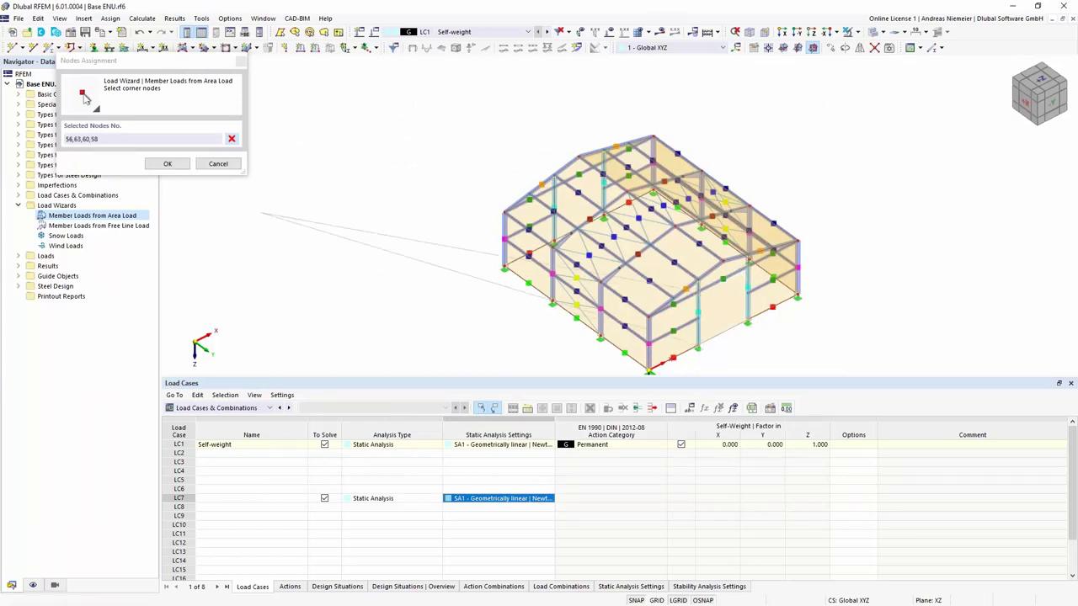
left_click(166, 164)
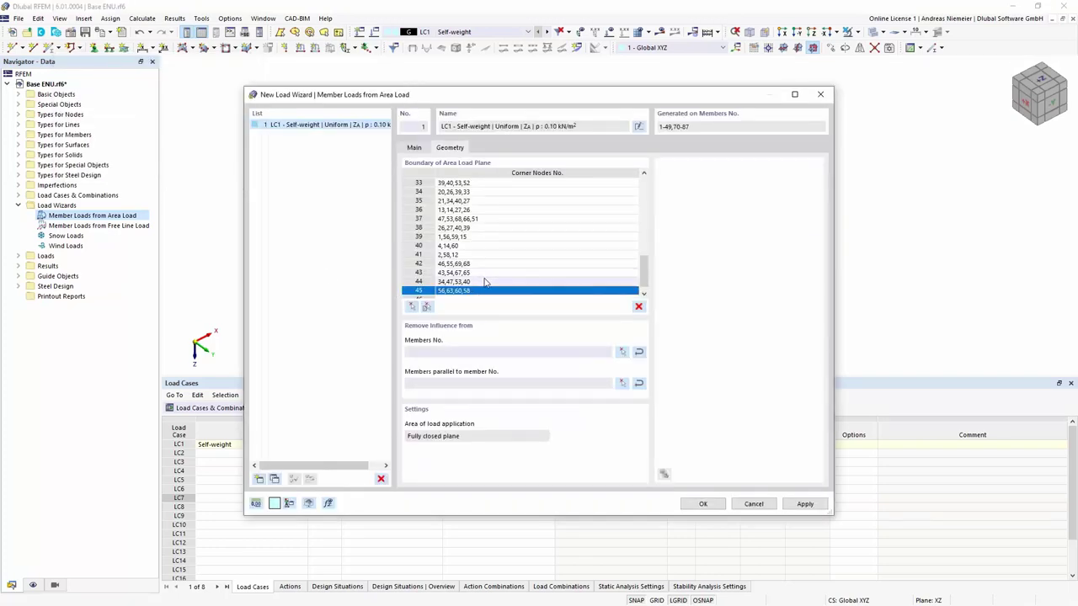
Add the open bay in the opposite gable as a load plane using corner nodes 70, 65, 66 and 68, and generate the loads
left_click(472, 294)
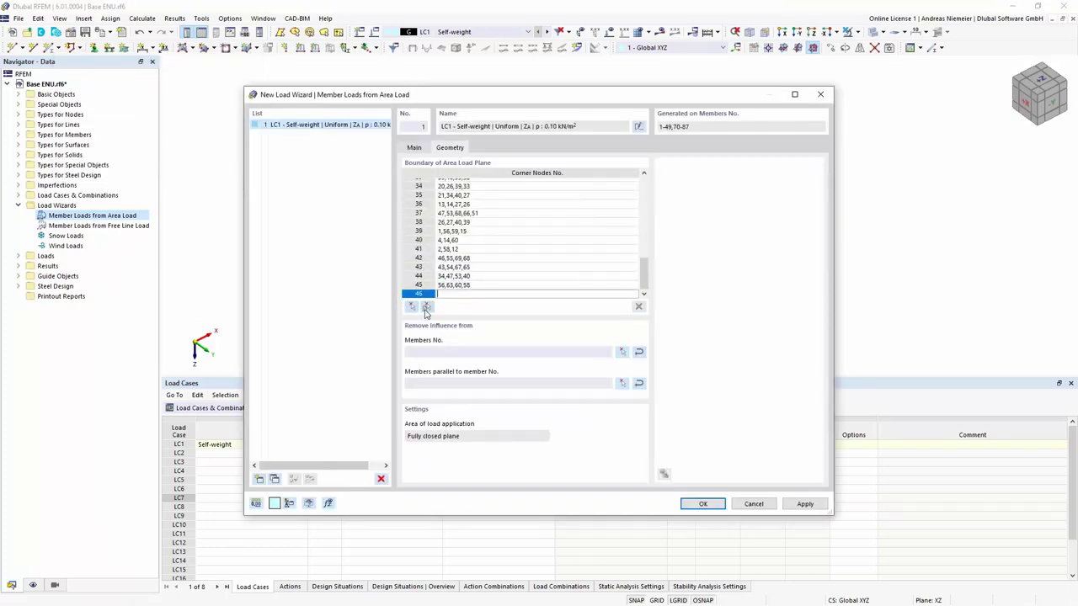
left_click(427, 309)
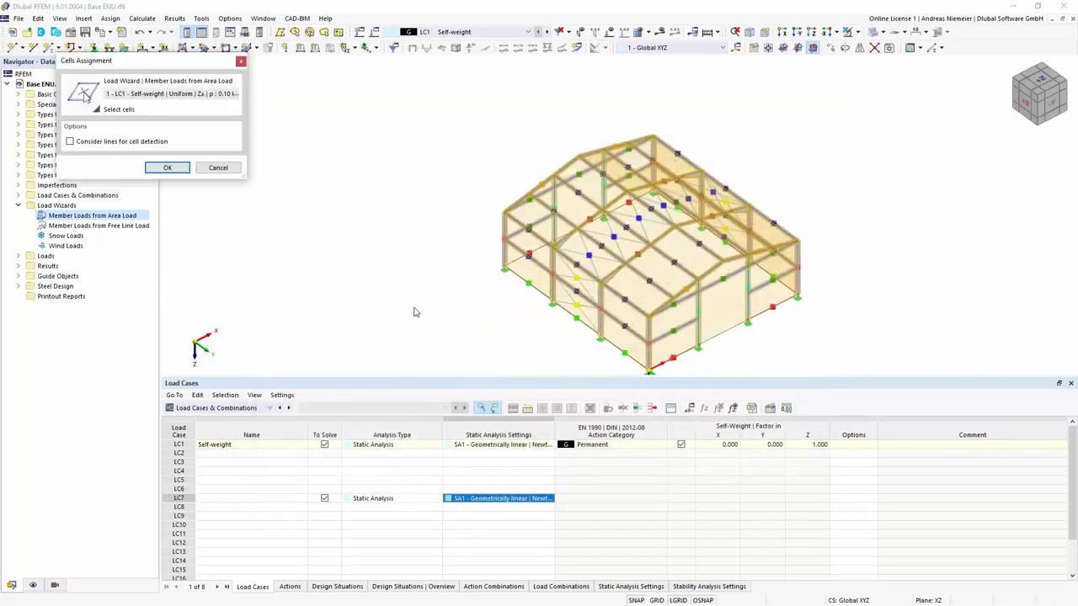
left_click(218, 168)
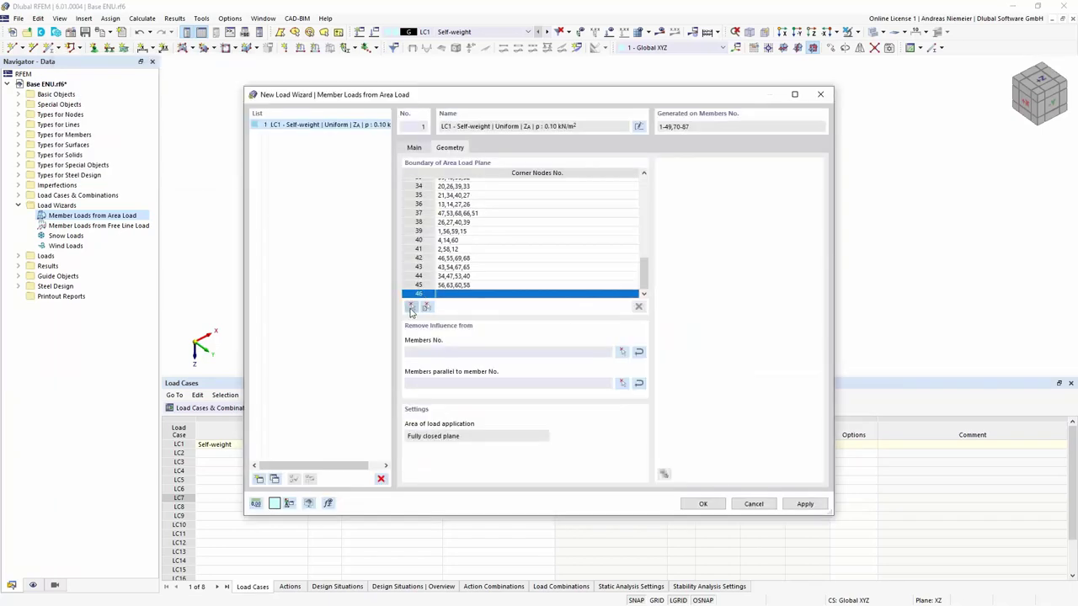
left_click(409, 308)
middle_click_drag(424, 284, 901, 250, "ctrl")
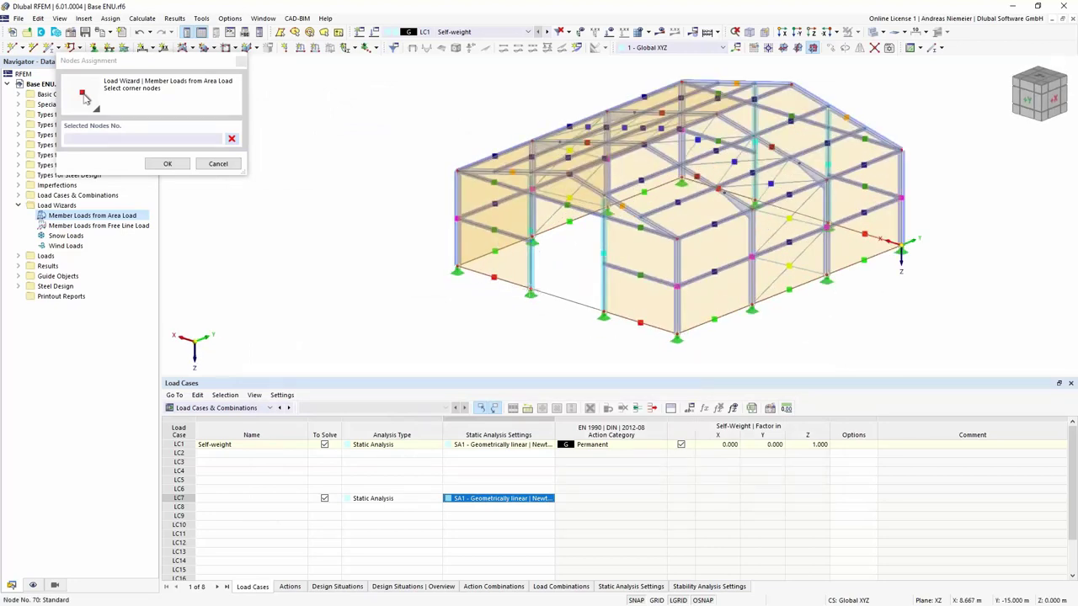
left_click(603, 316)
left_click(531, 293)
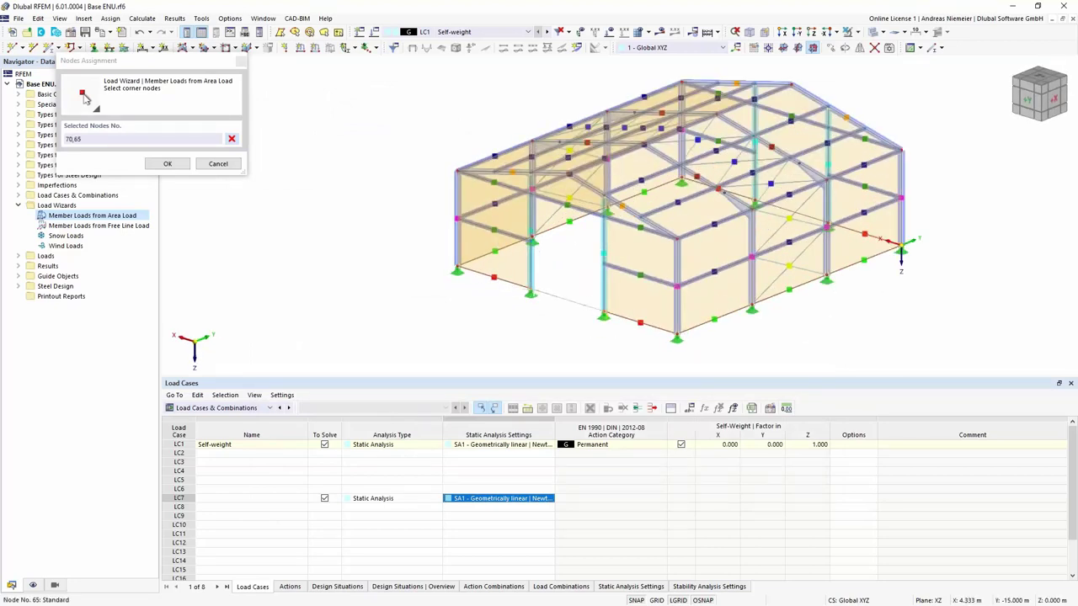
left_click(605, 214)
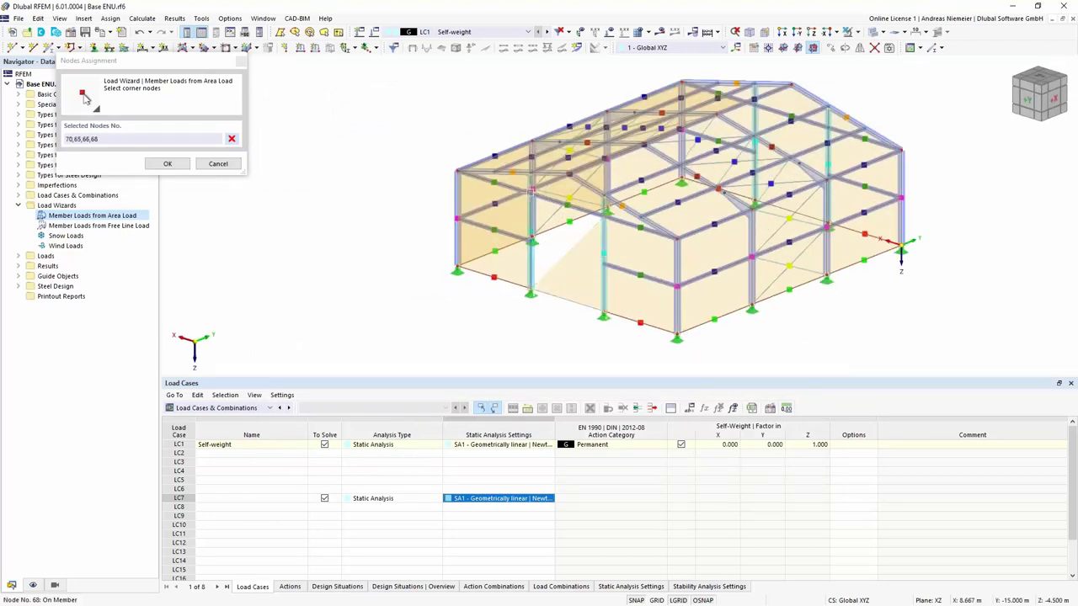
left_click(532, 190)
left_click(167, 163)
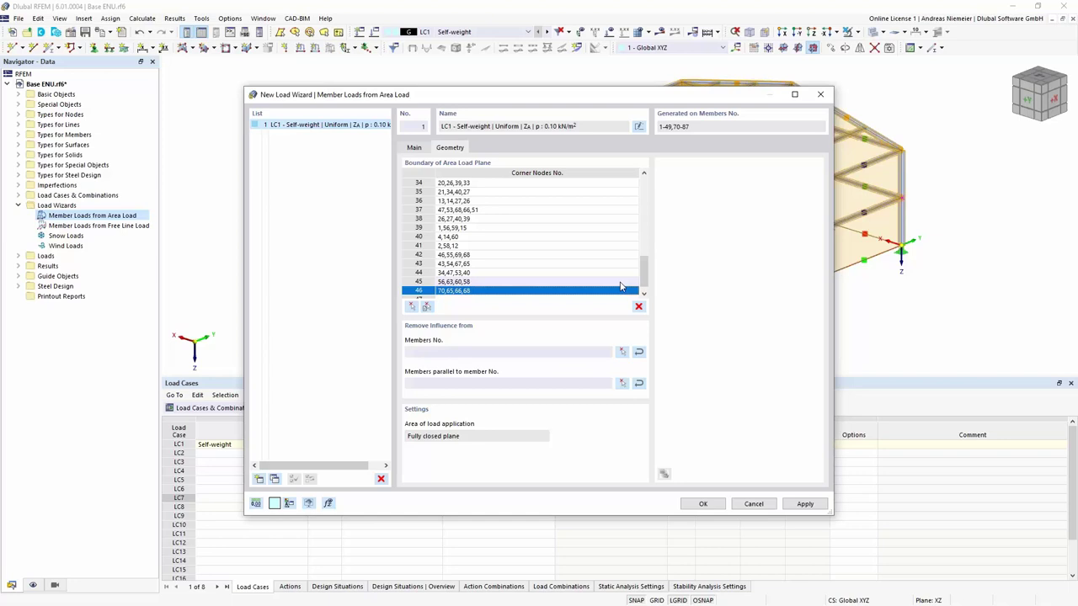
left_click(706, 504)
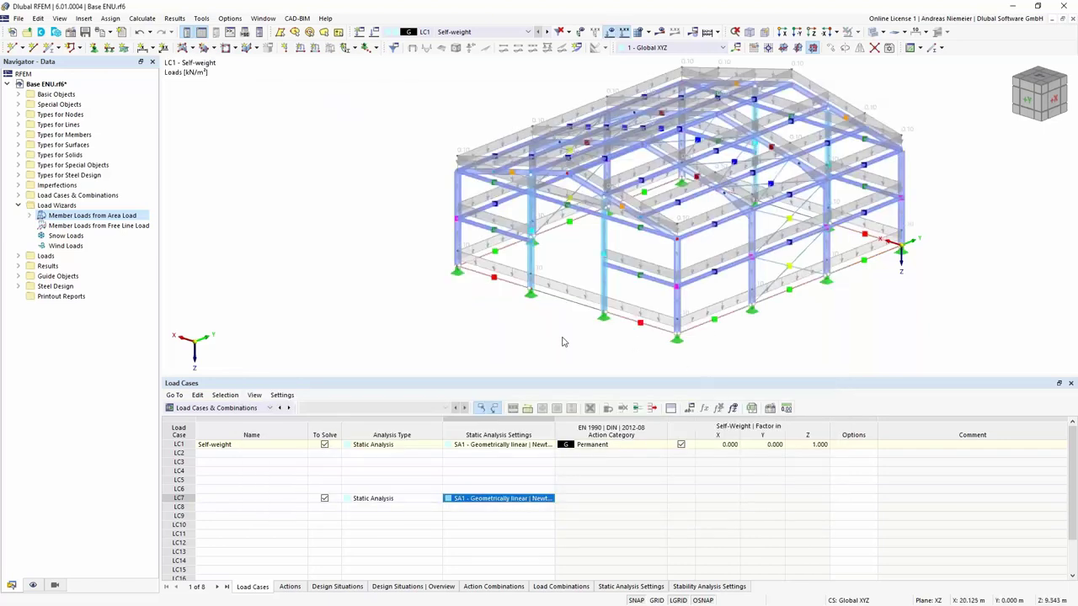
Display the generated member loads of the area load wizard separately on the model
middle_click_drag(902, 311, 550, 299, "ctrl")
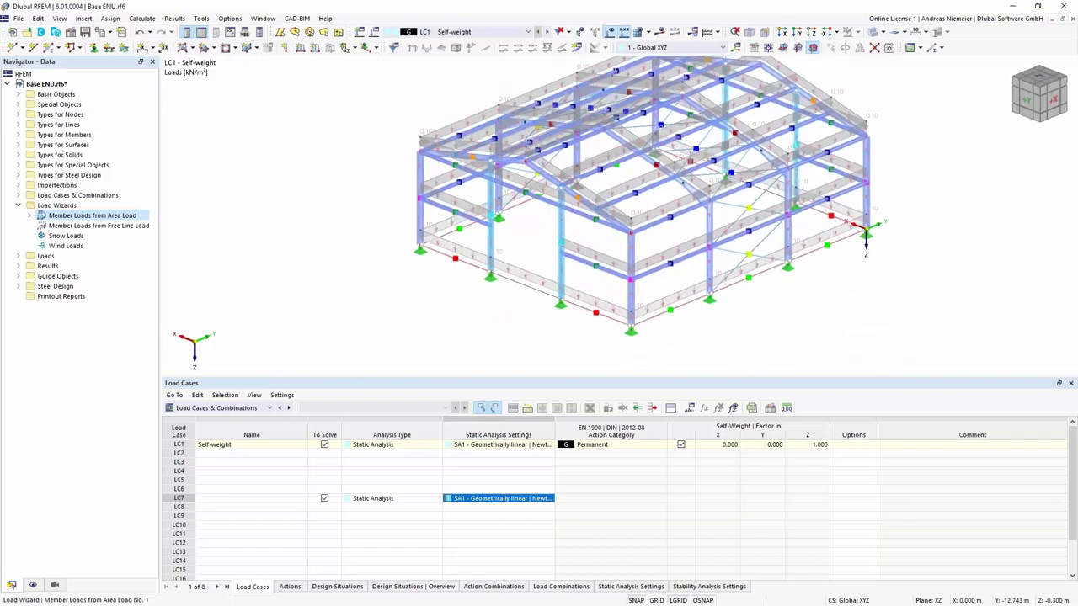
left_click(543, 283)
right_click(543, 281)
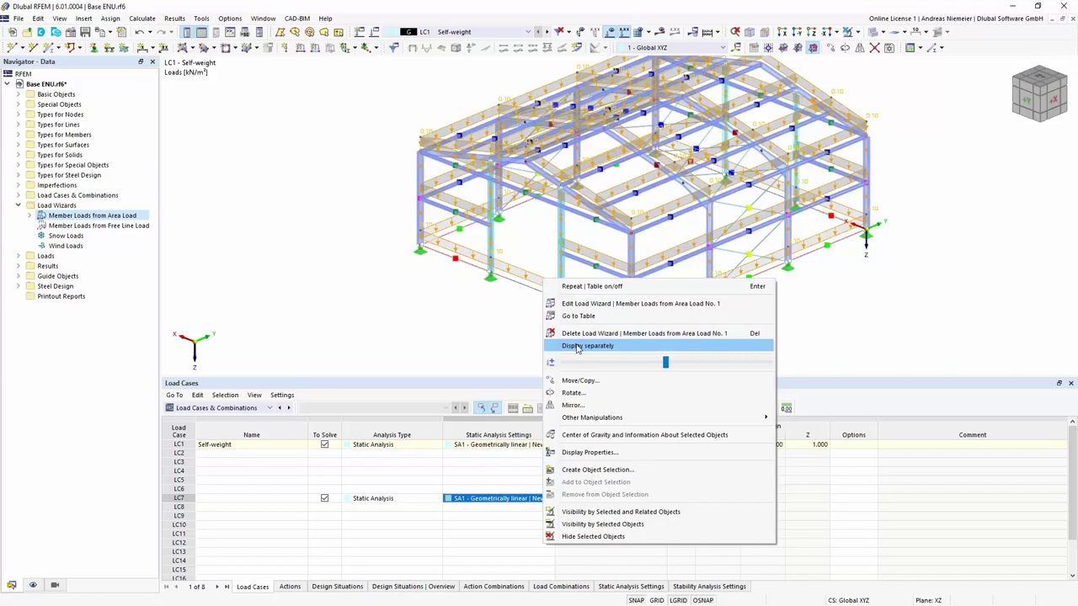
left_click(577, 348)
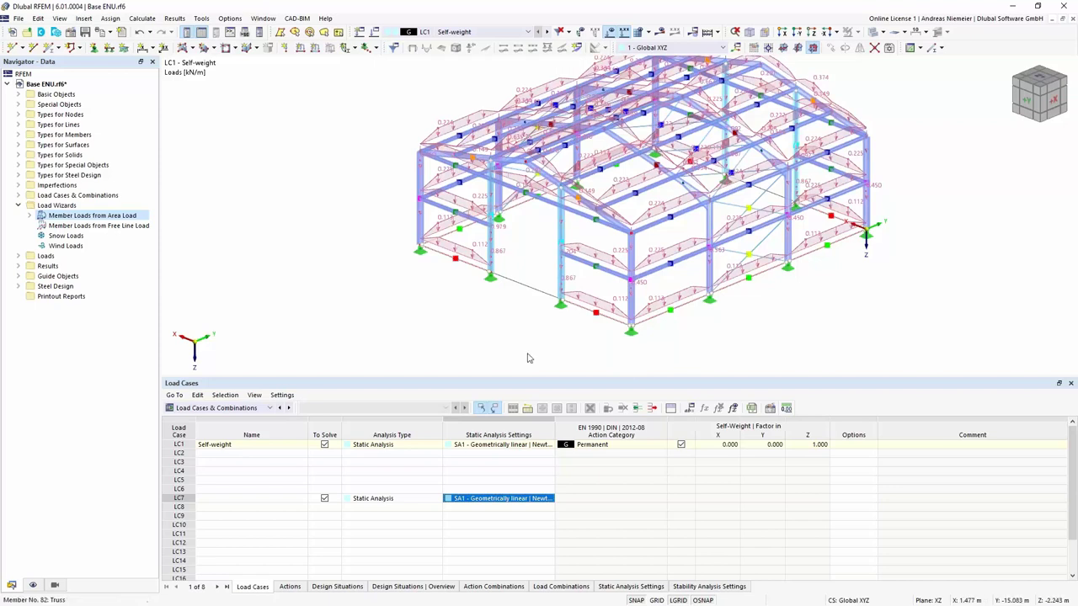
Edit the area load wizard to remove influence from all members parallel to members 13, 15 and 16
double_click(611, 311)
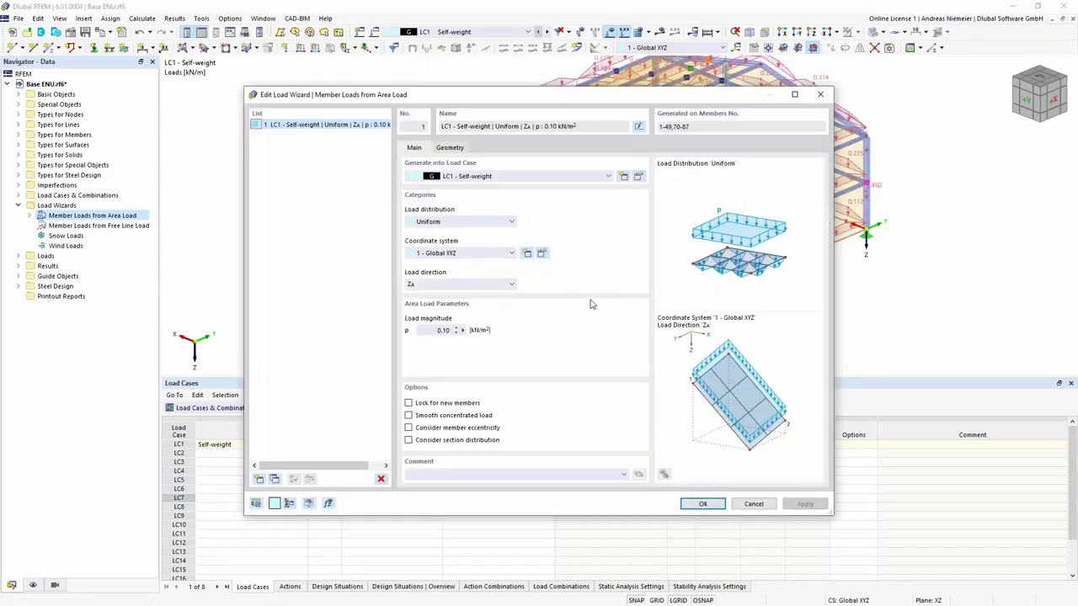
left_click(456, 150)
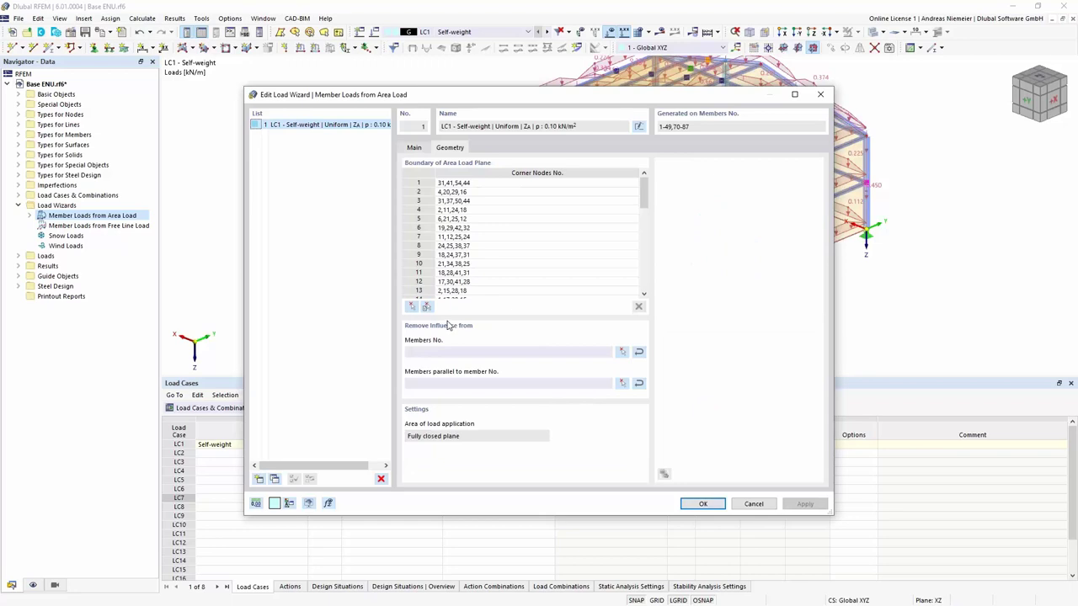
left_click(621, 384)
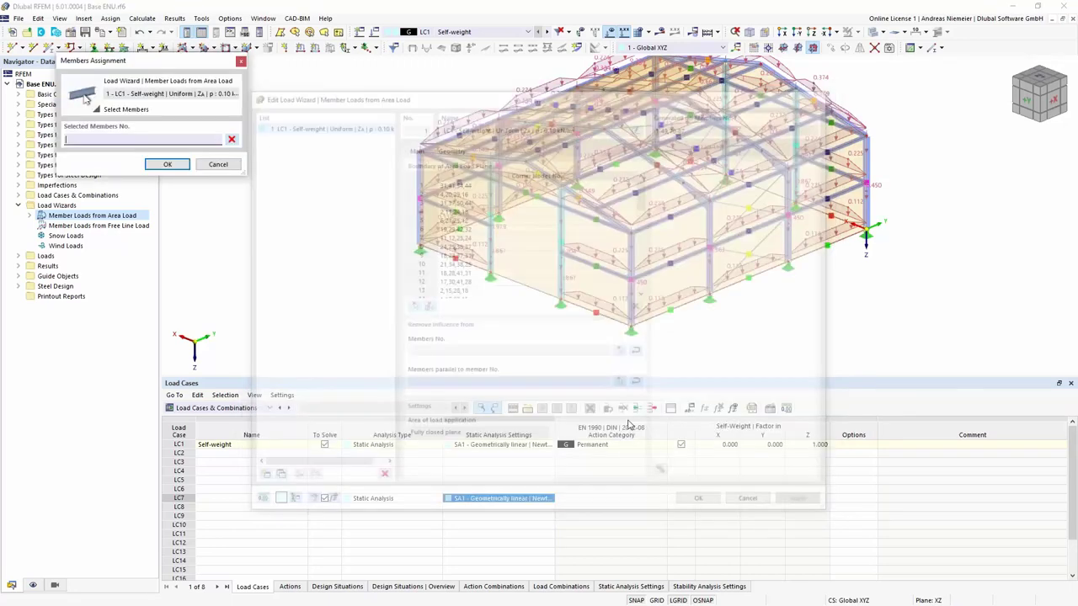
left_click(633, 305)
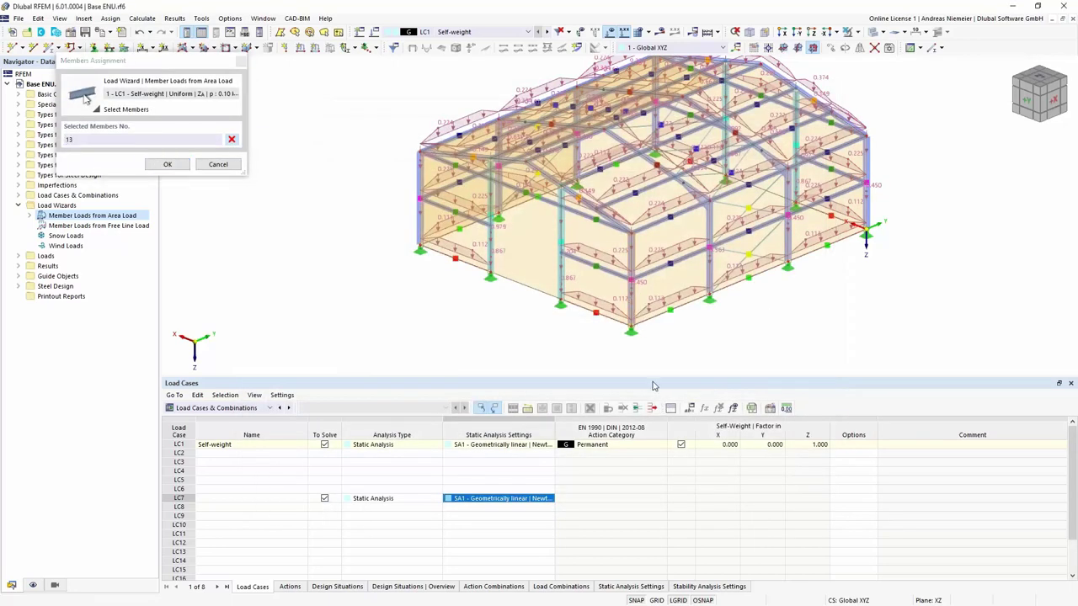
left_click(564, 192)
left_click(509, 197)
left_click(167, 164)
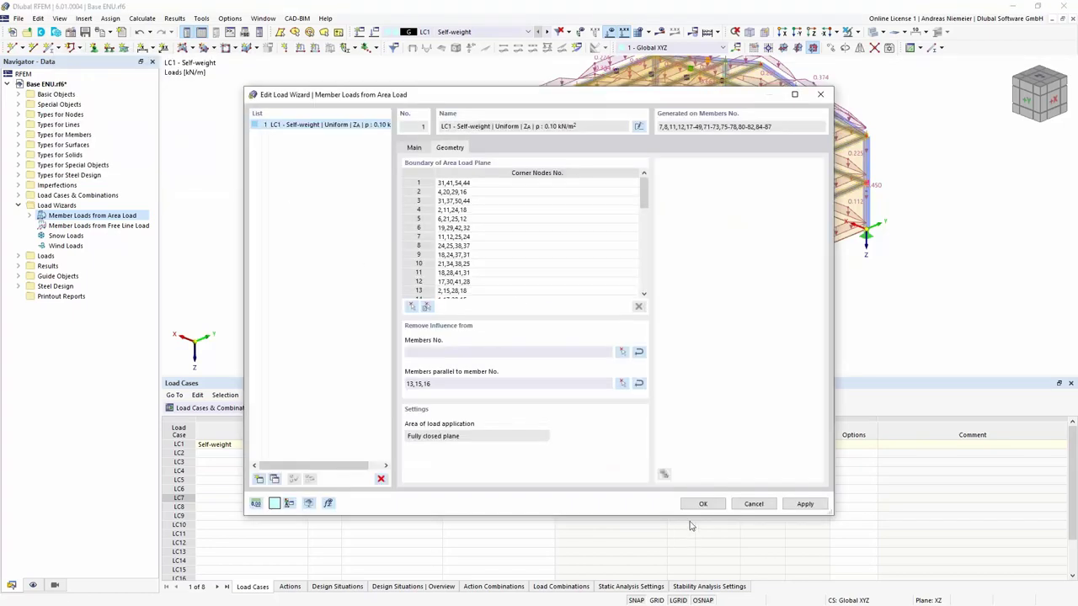
left_click(697, 506)
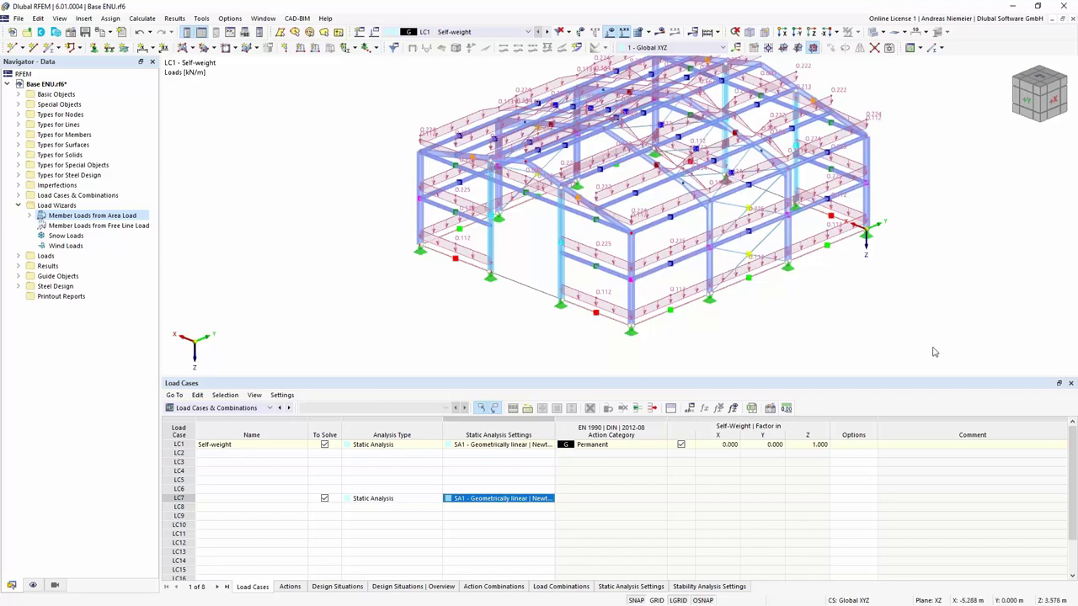
Delete the LC1 Self-weight wizard for member loads from area load
scroll(847, 328, "down", 3)
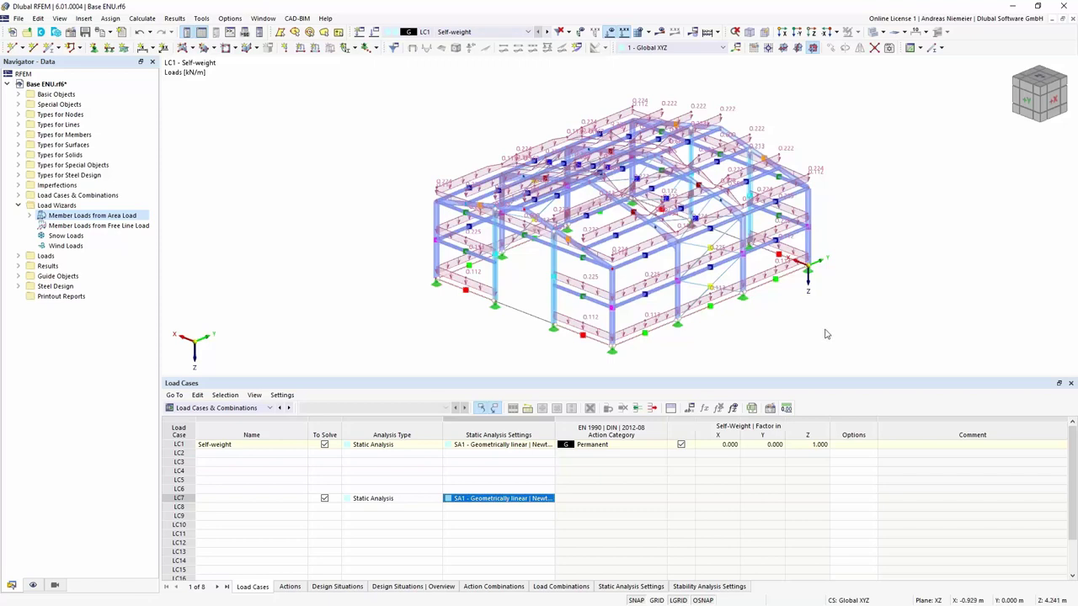
middle_click_drag(454, 341, 438, 342)
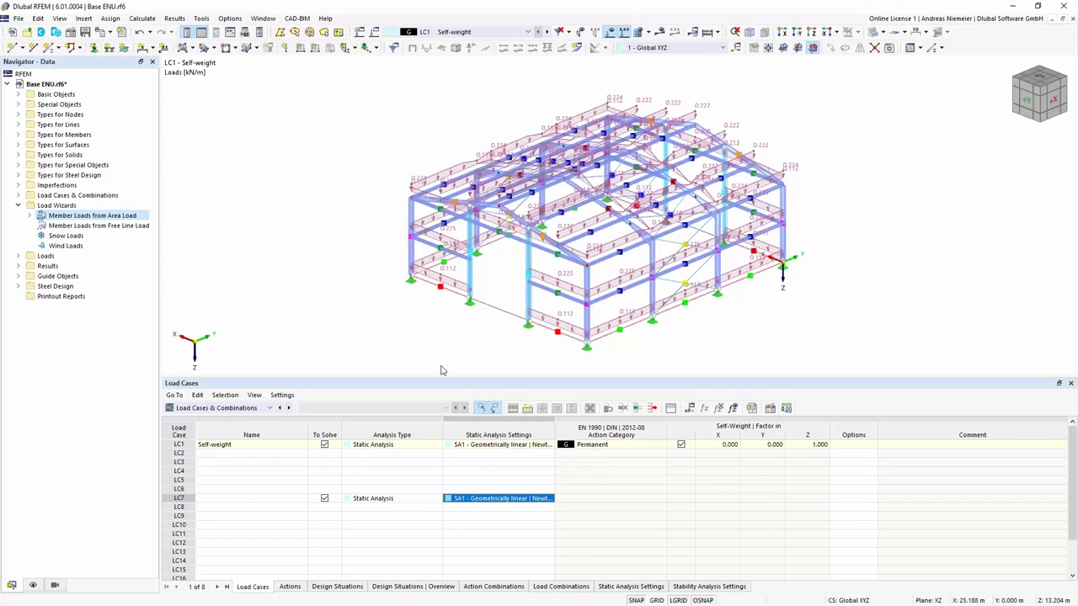
left_click(30, 216)
left_click(72, 226)
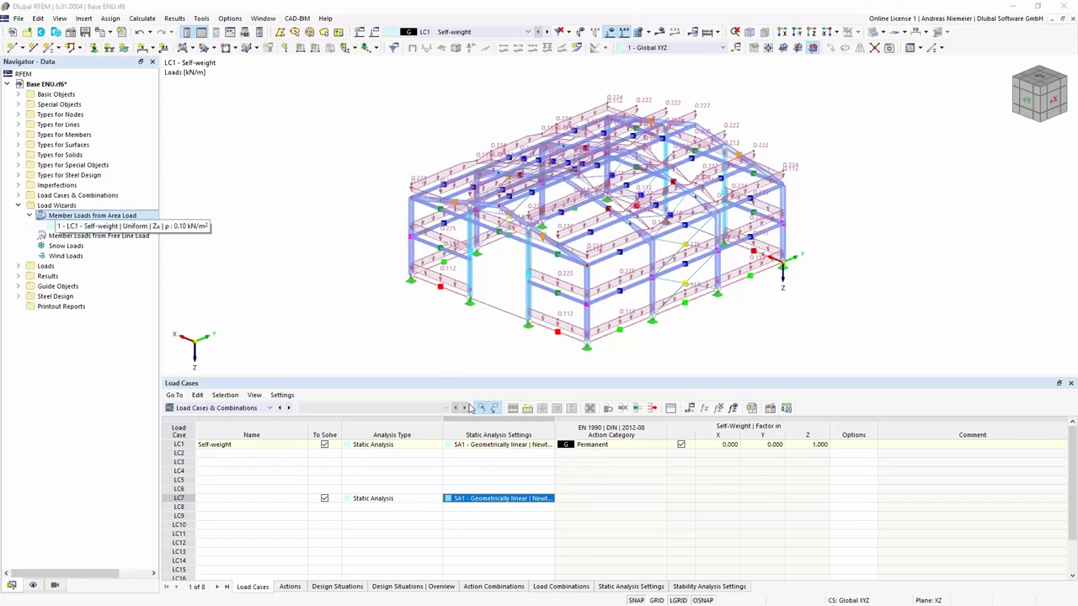
key("Delete")
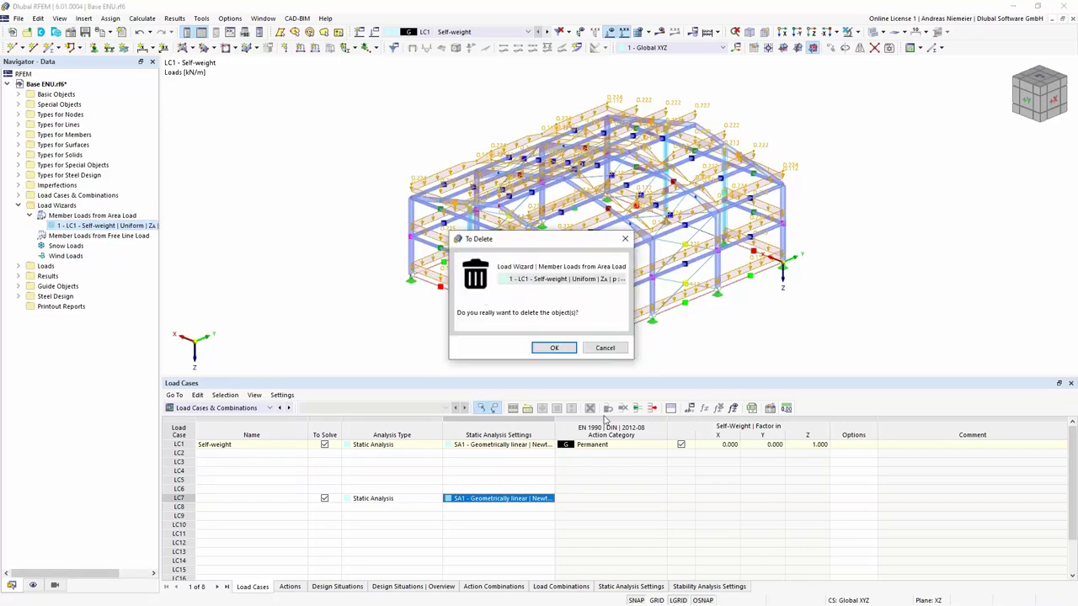
left_click(553, 348)
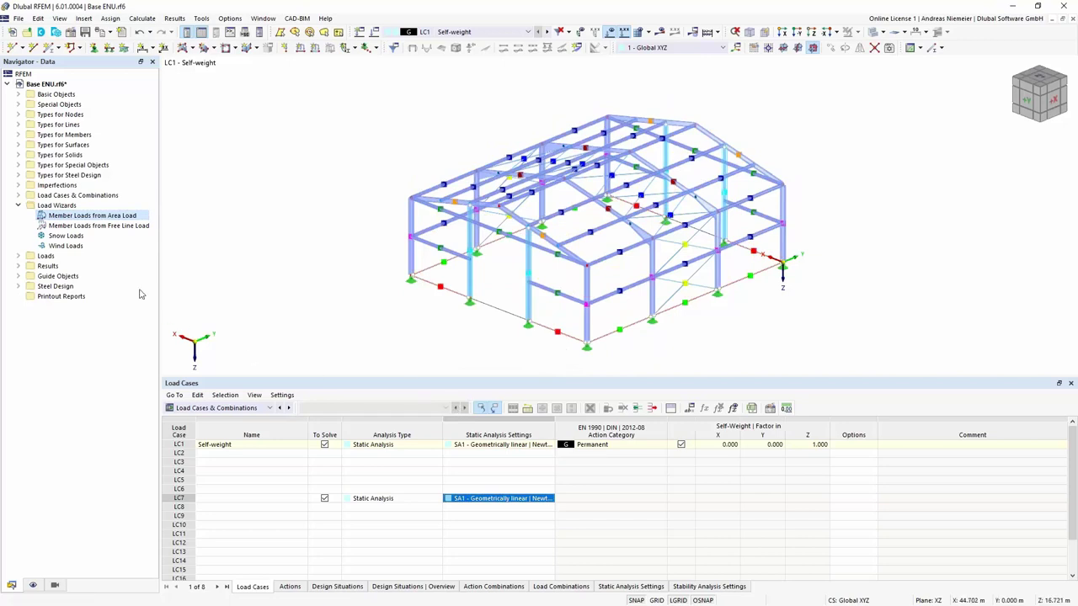
Start a new surface defined by selected boundary lines, with the stiffness type Load Transfer
left_click(19, 205)
left_click(195, 49)
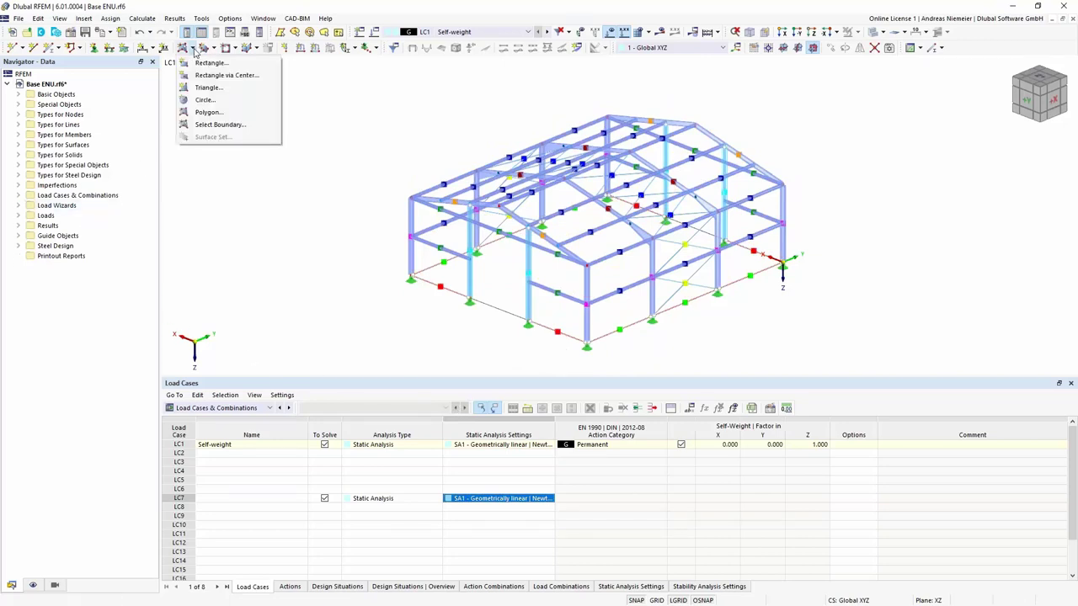
left_click(219, 125)
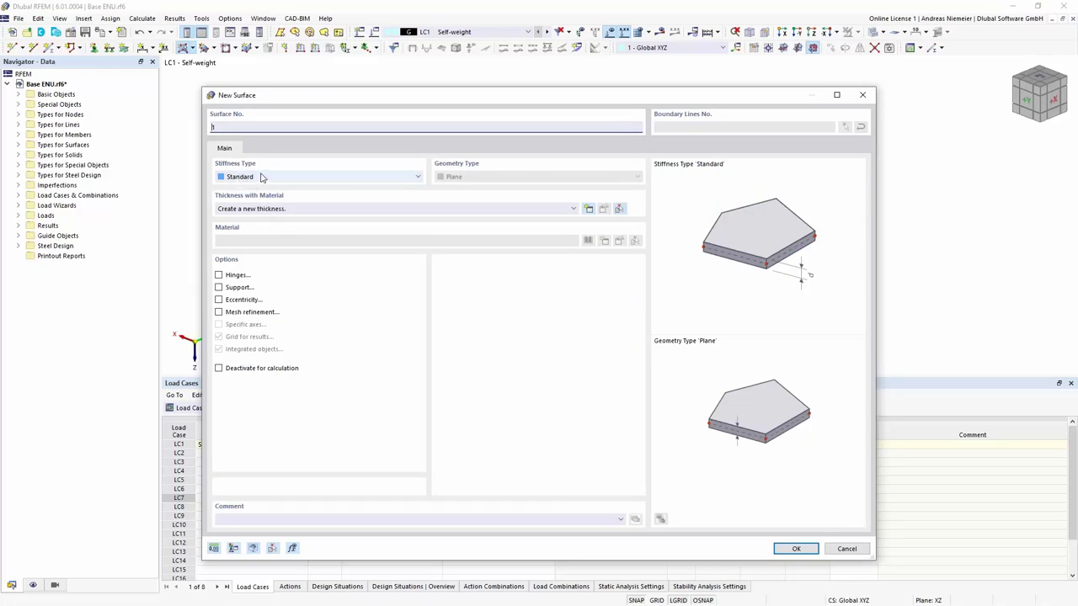
left_click(246, 177)
left_click(260, 231)
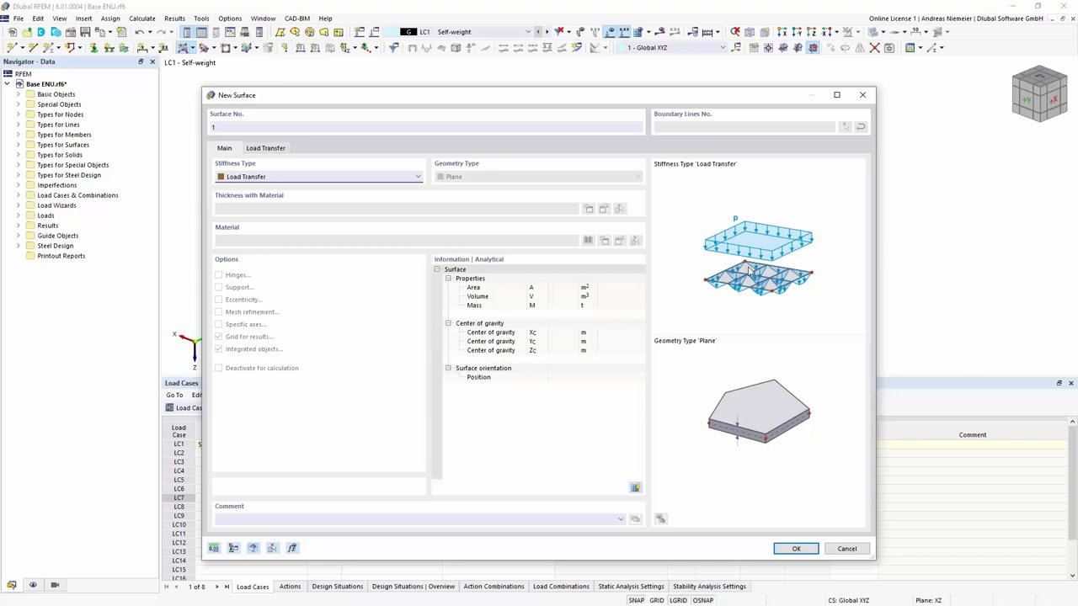
left_click(796, 548)
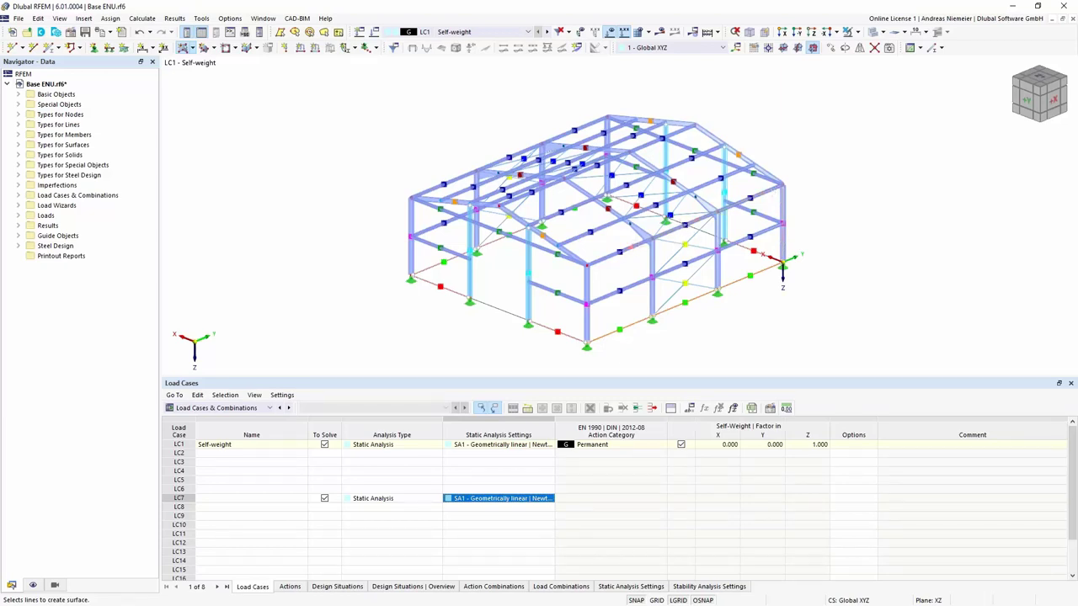
Create load transfer surfaces over both side walls, both roof slopes and both gable walls by picking their boundary lines
left_click(588, 305)
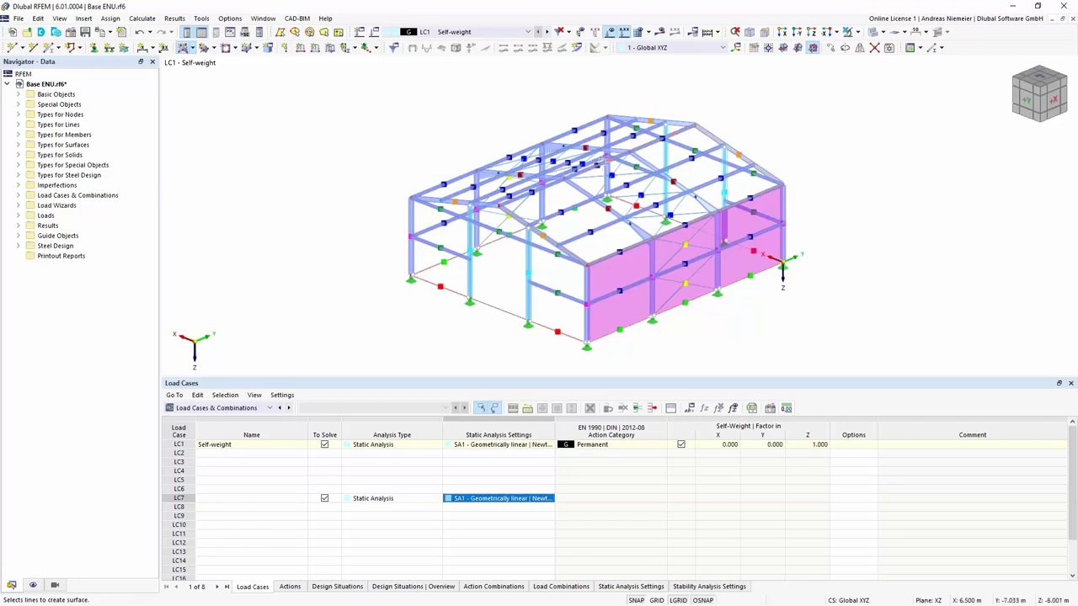
left_click(558, 186)
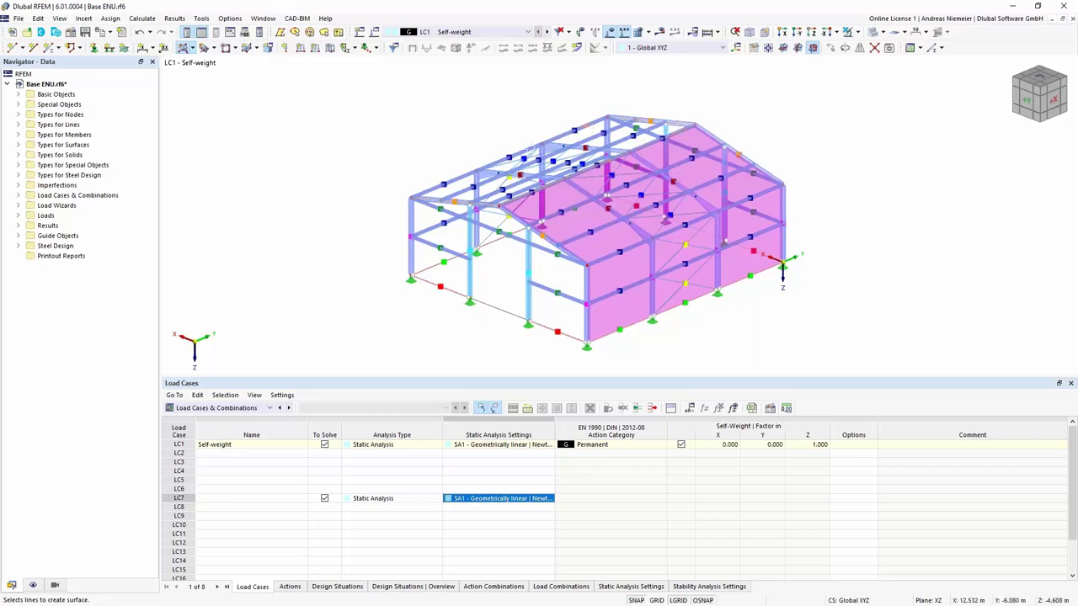
scroll(539, 161, "up", 5)
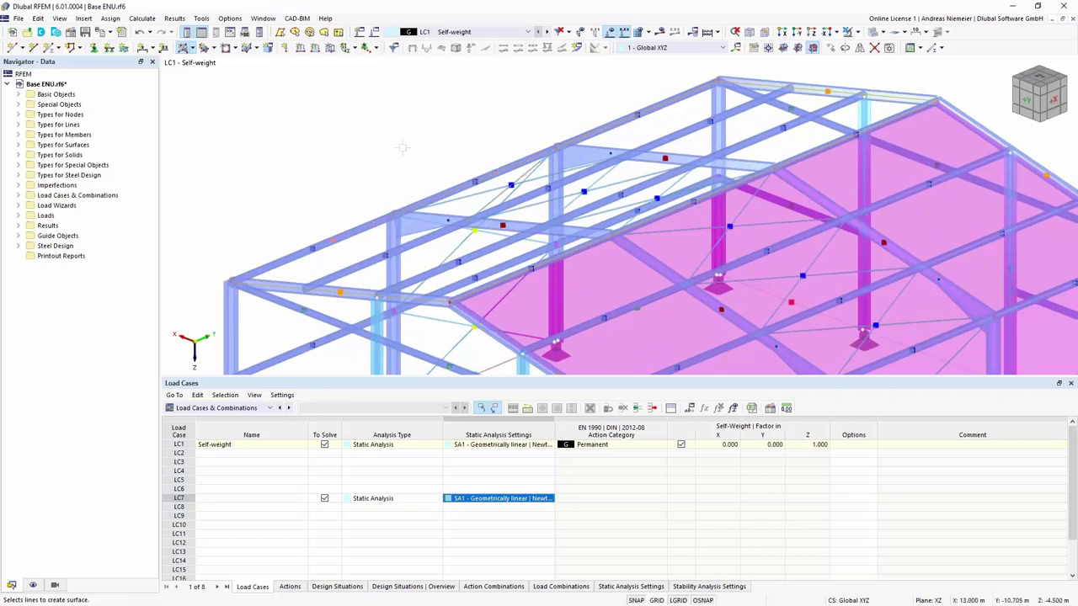
scroll(408, 144, "down", 5)
middle_click_drag(241, 252, 664, 253, "ctrl")
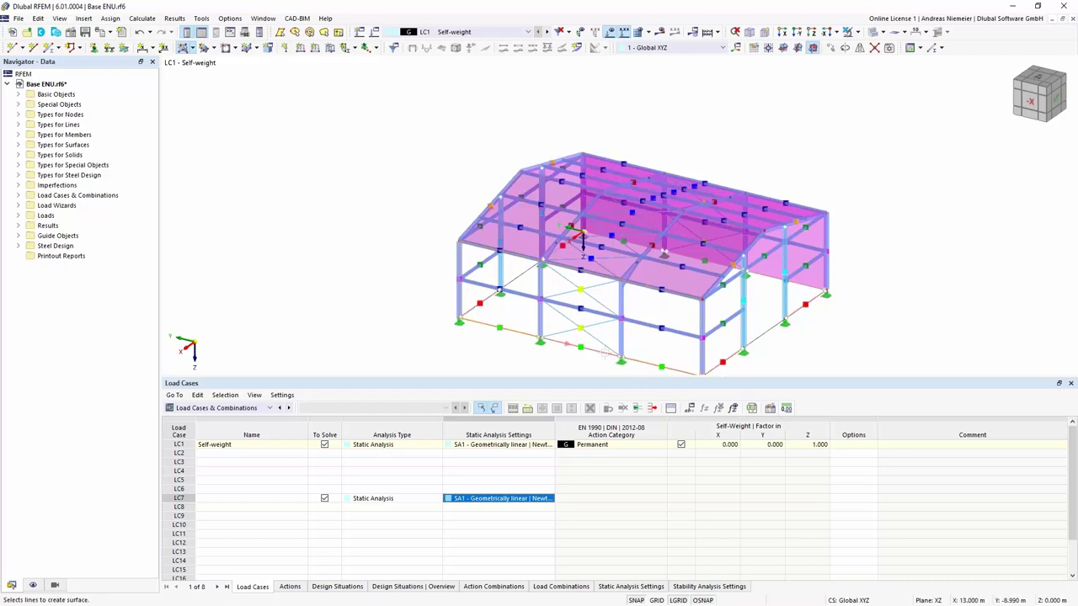
left_click(603, 360)
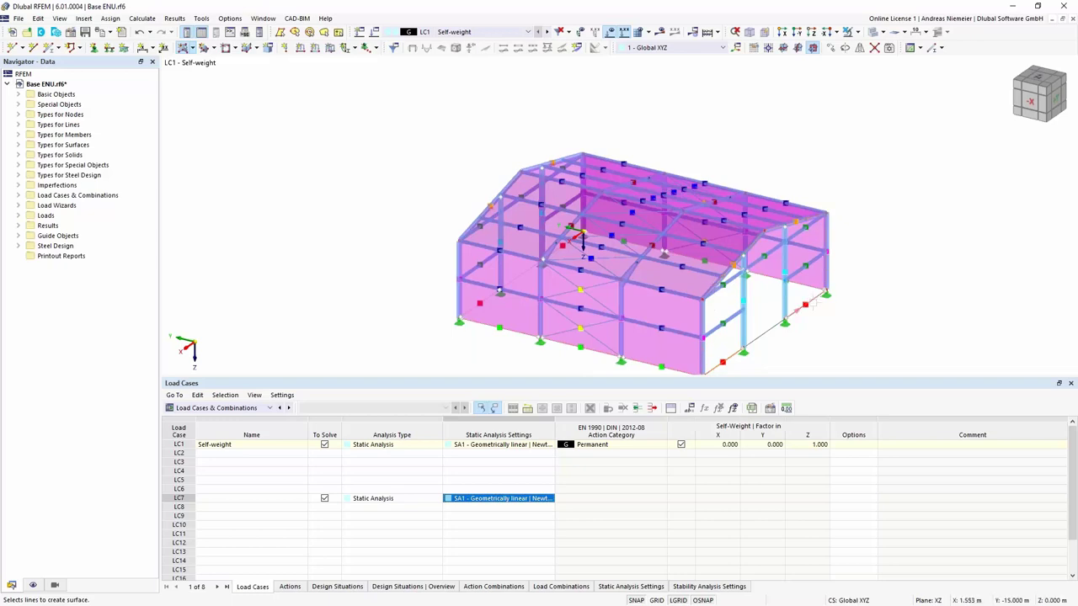
middle_click_drag(407, 313, 522, 333, "ctrl")
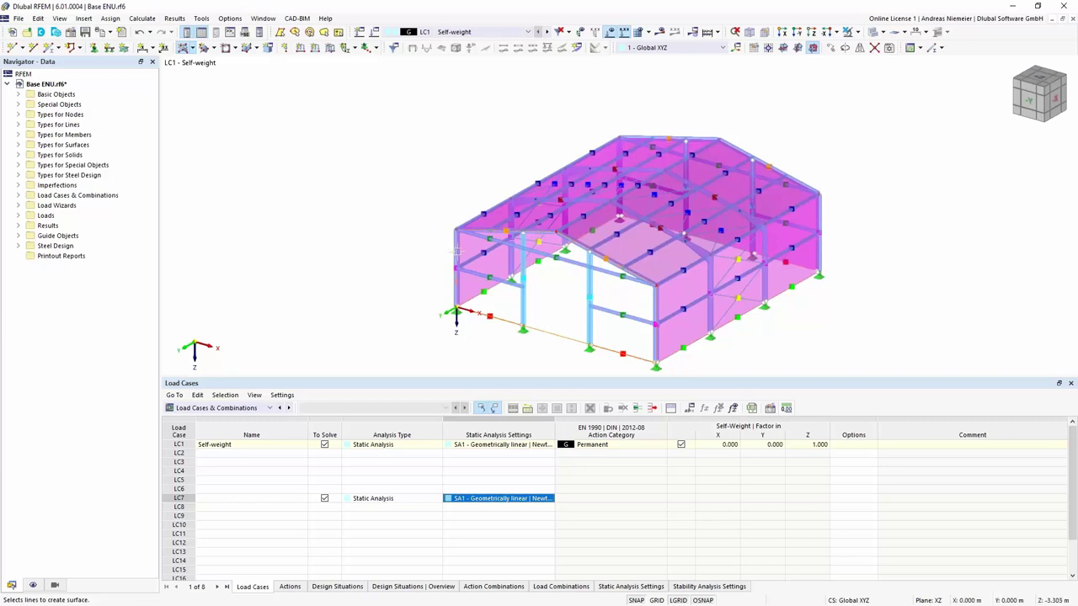
left_click(473, 350)
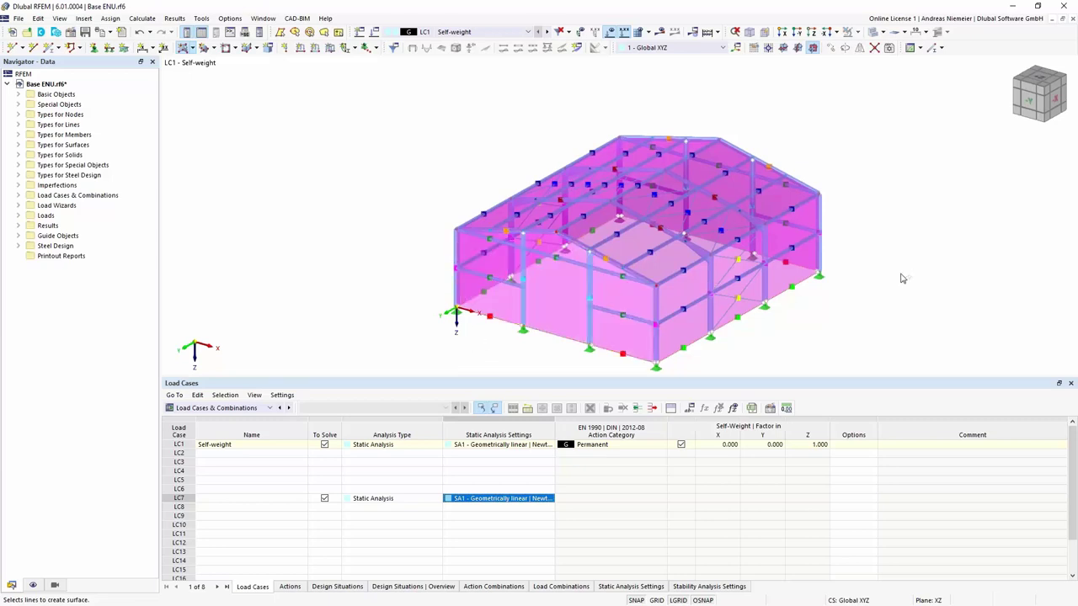
middle_click_drag(907, 265, 533, 336, "ctrl")
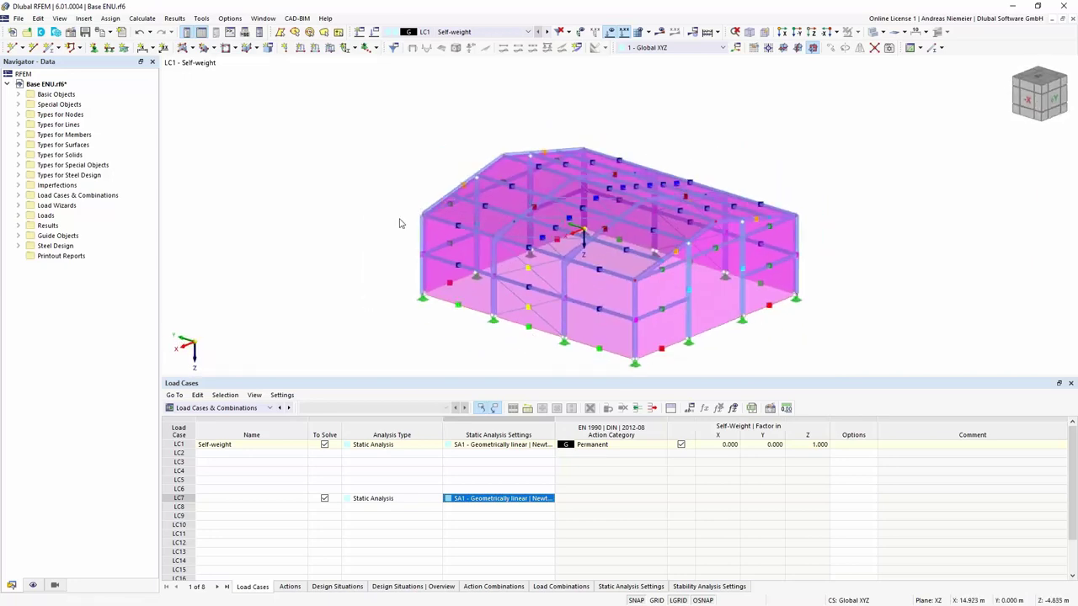
Turn on the display of the surface axis systems x, y, z in the model
left_click(33, 586)
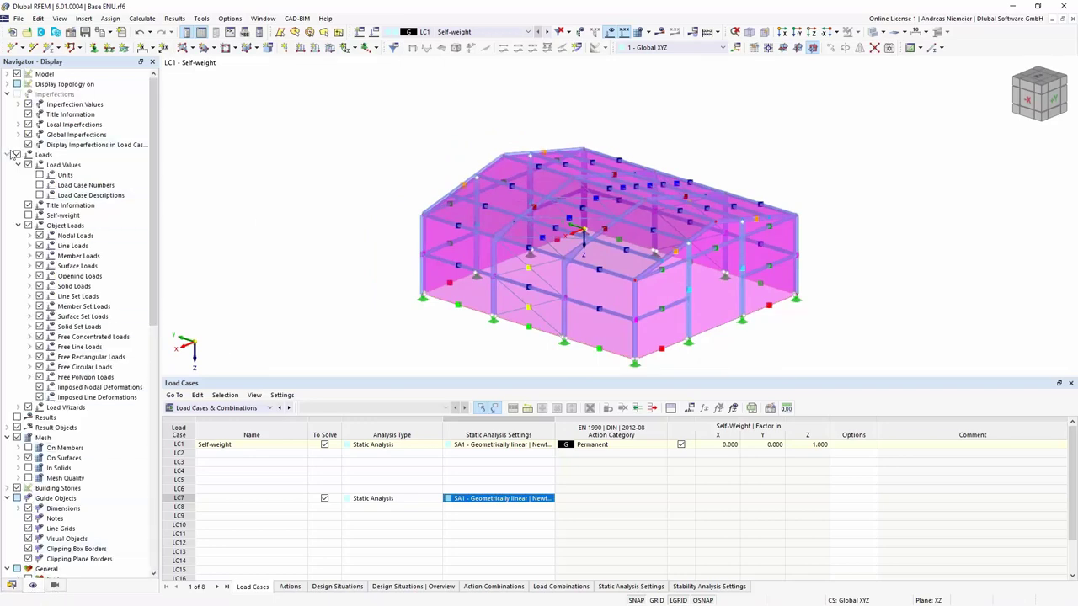
left_click(8, 74)
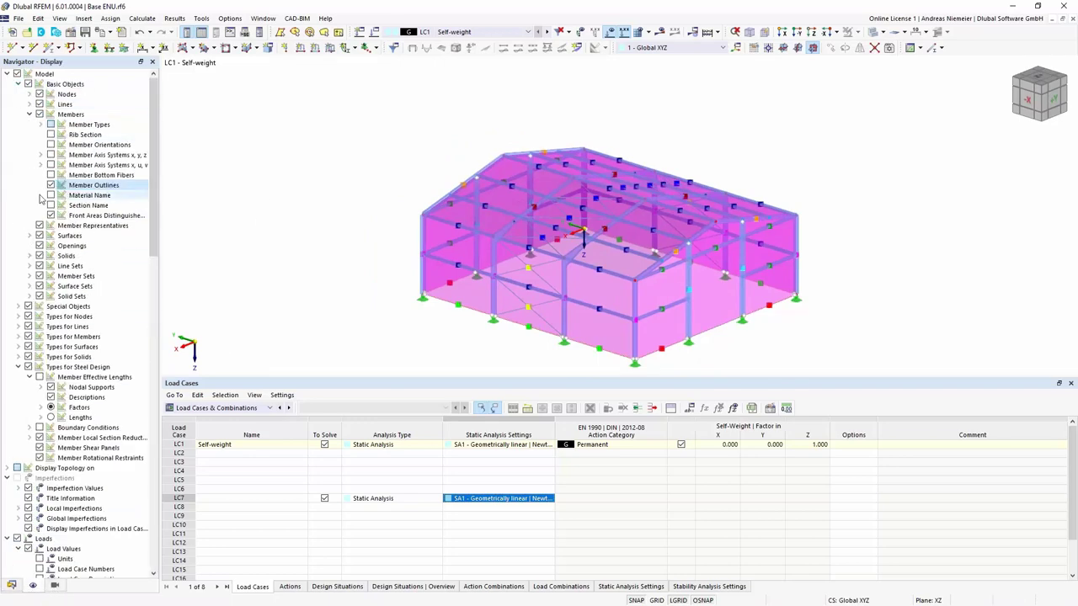
left_click(29, 115)
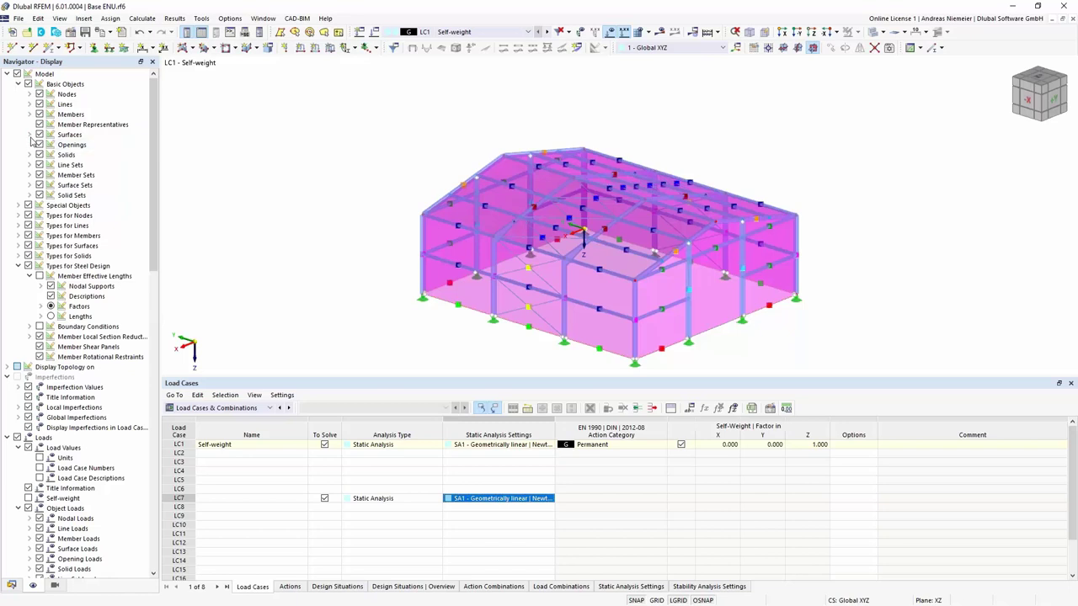
left_click(30, 135)
left_click(51, 165)
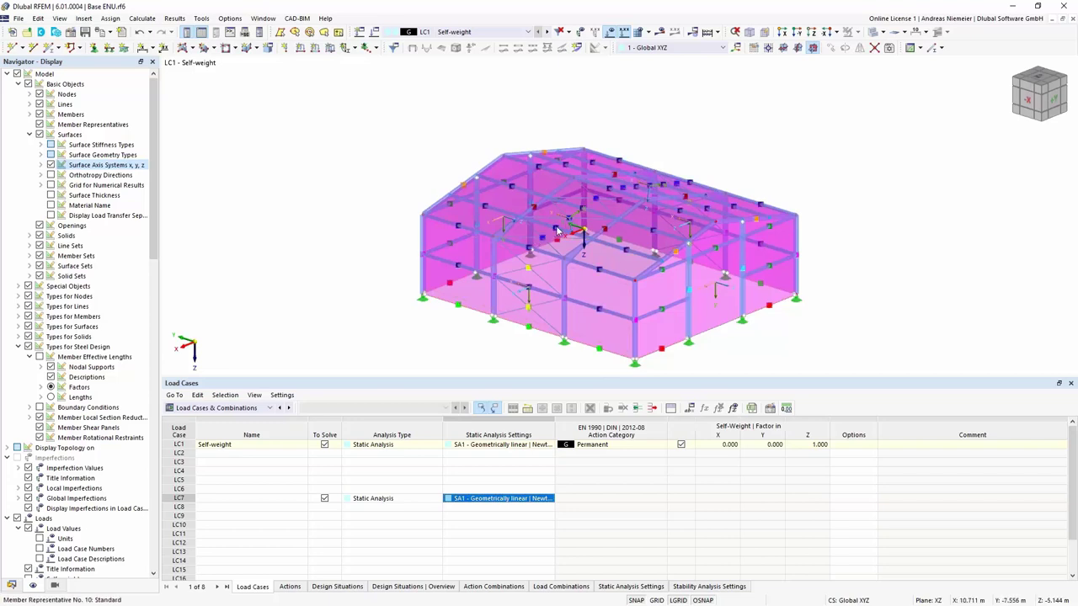
Set the load transfer direction of the side wall and roof surfaces 1-4 to local in y
middle_click_drag(751, 139, 650, 328, "ctrl")
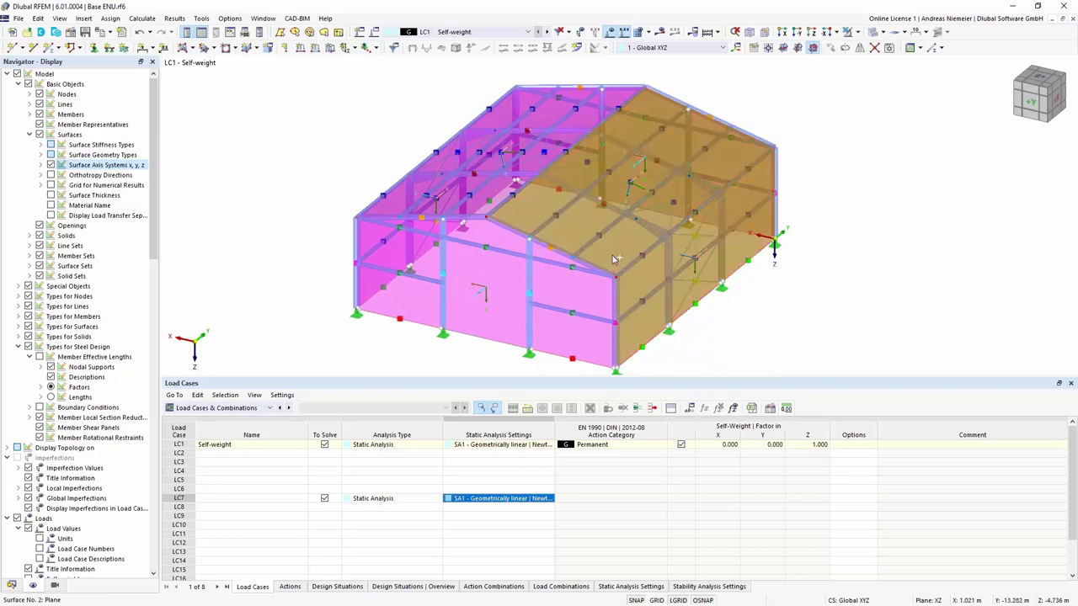
middle_click_drag(312, 242, 710, 368, "ctrl")
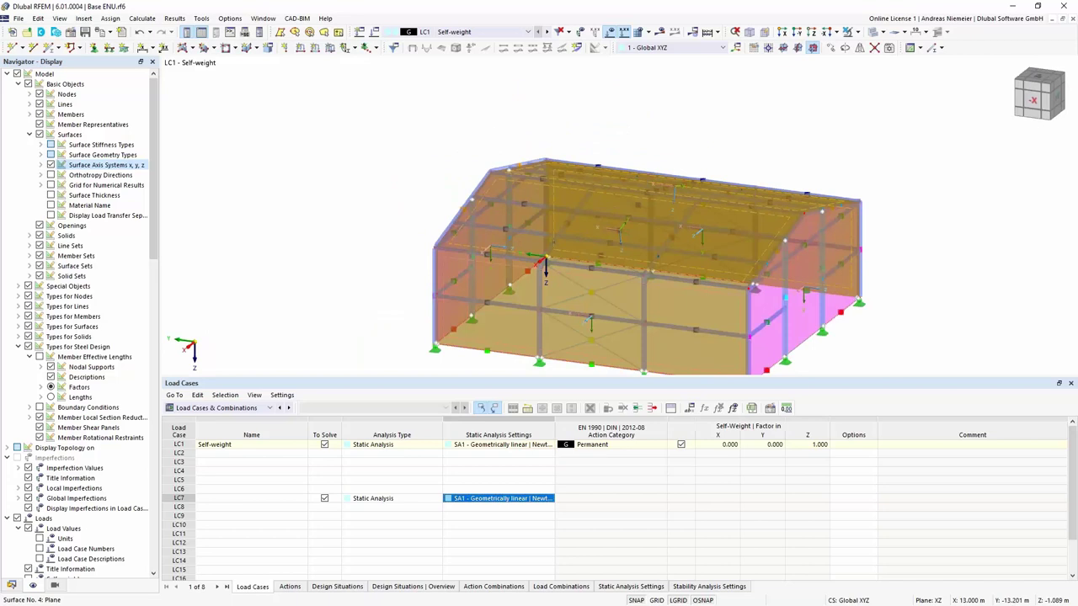
right_click(710, 368)
left_click(790, 26)
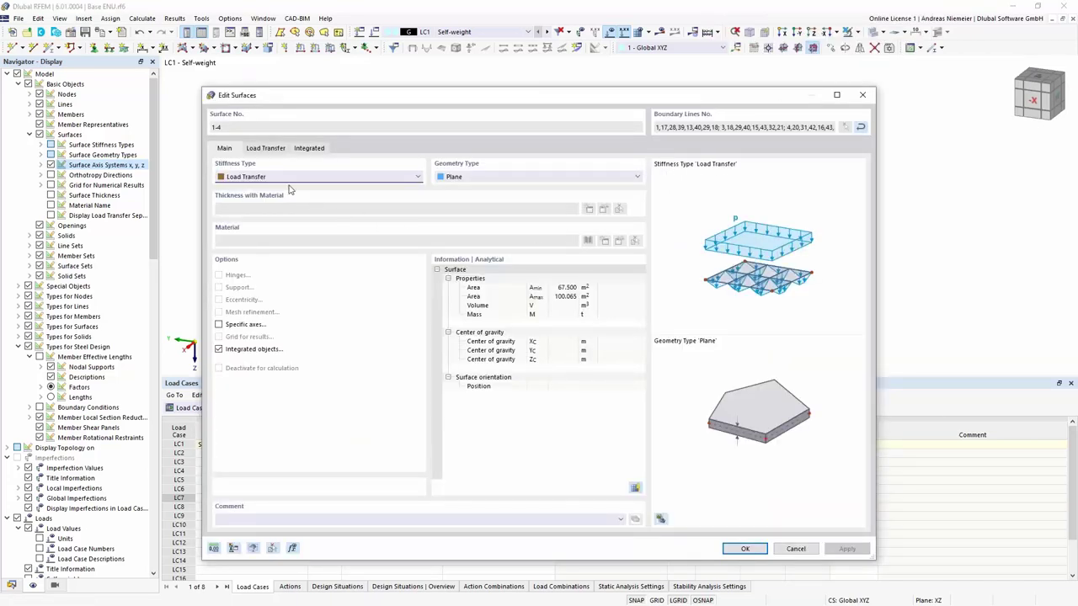
left_click(268, 149)
left_click(252, 192)
left_click(239, 209)
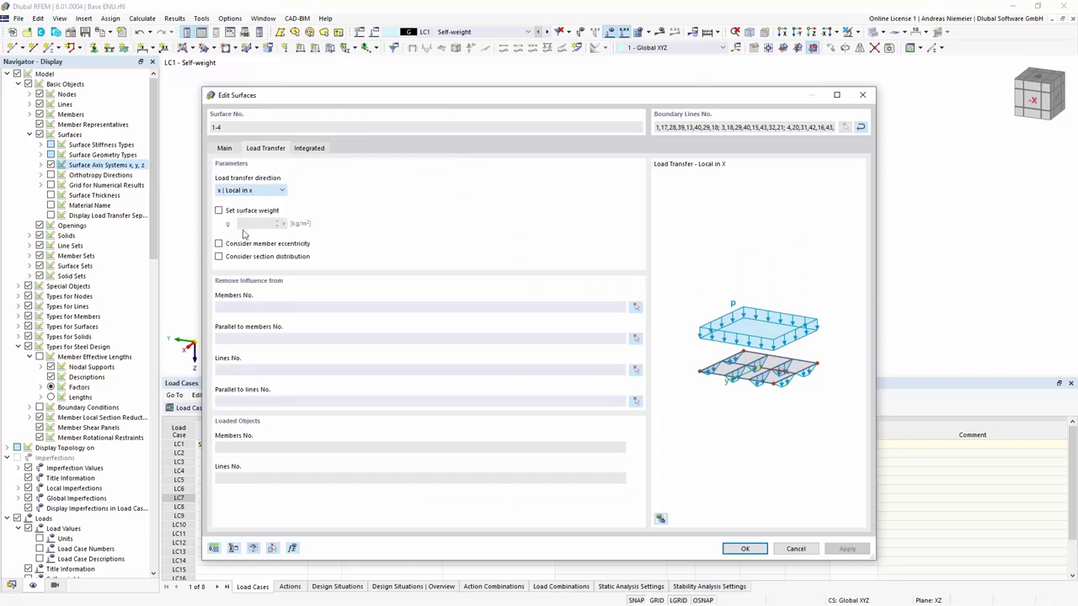
left_click(744, 548)
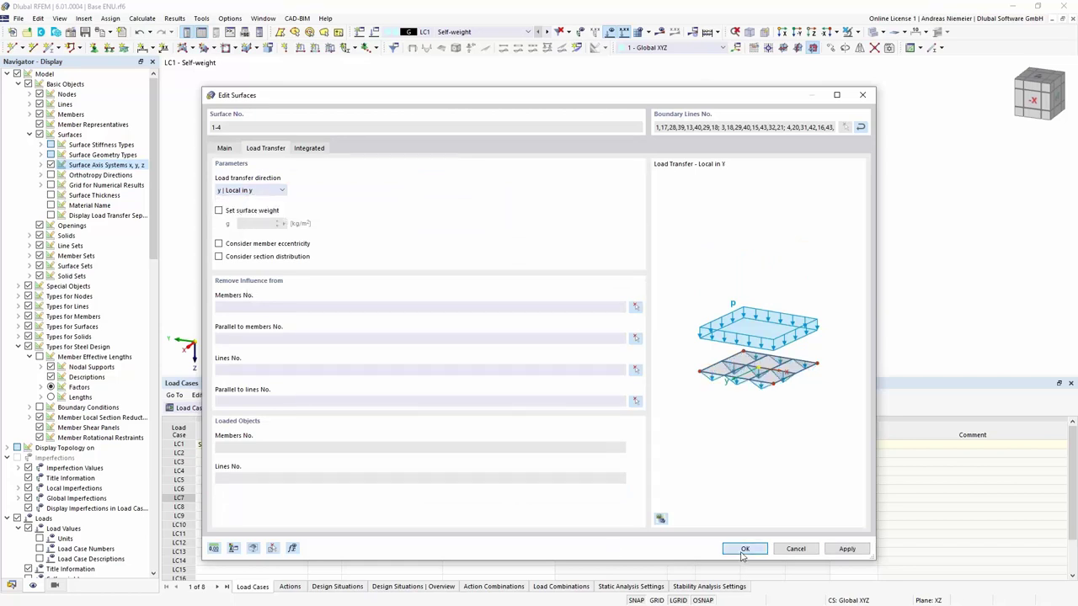
Edit gable surface 5 and set its load transfer direction to both directions
middle_click_drag(885, 333, 801, 301, "ctrl")
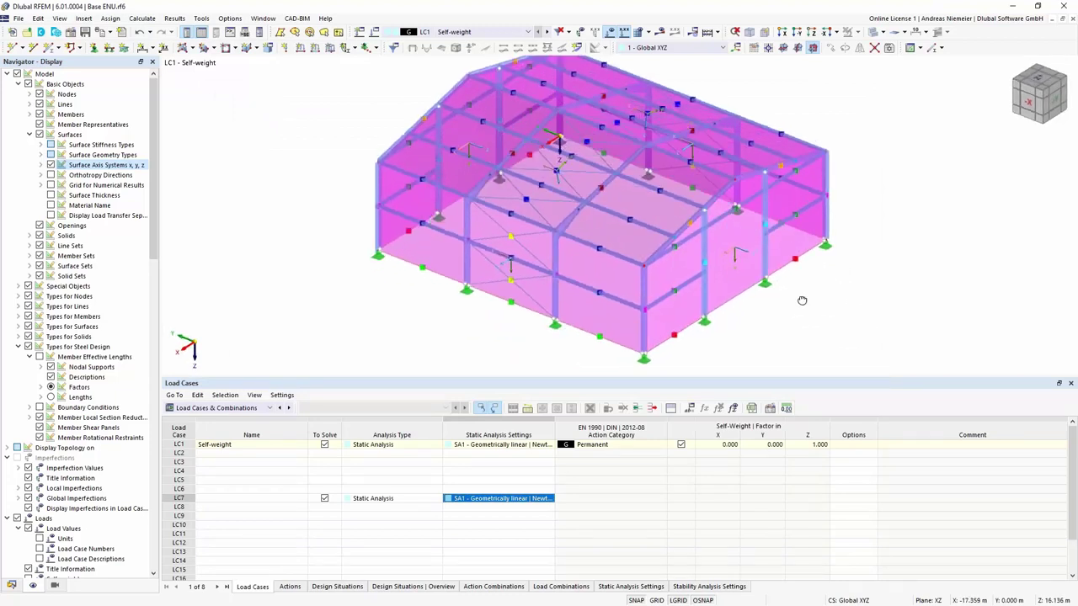
double_click(726, 278)
left_click(265, 148)
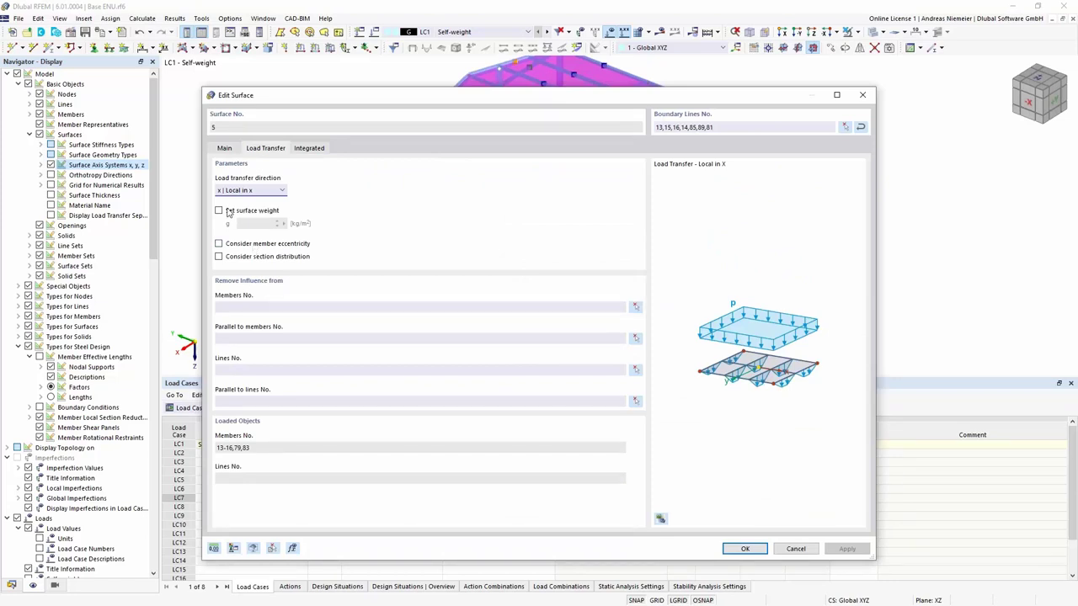
left_click(247, 190)
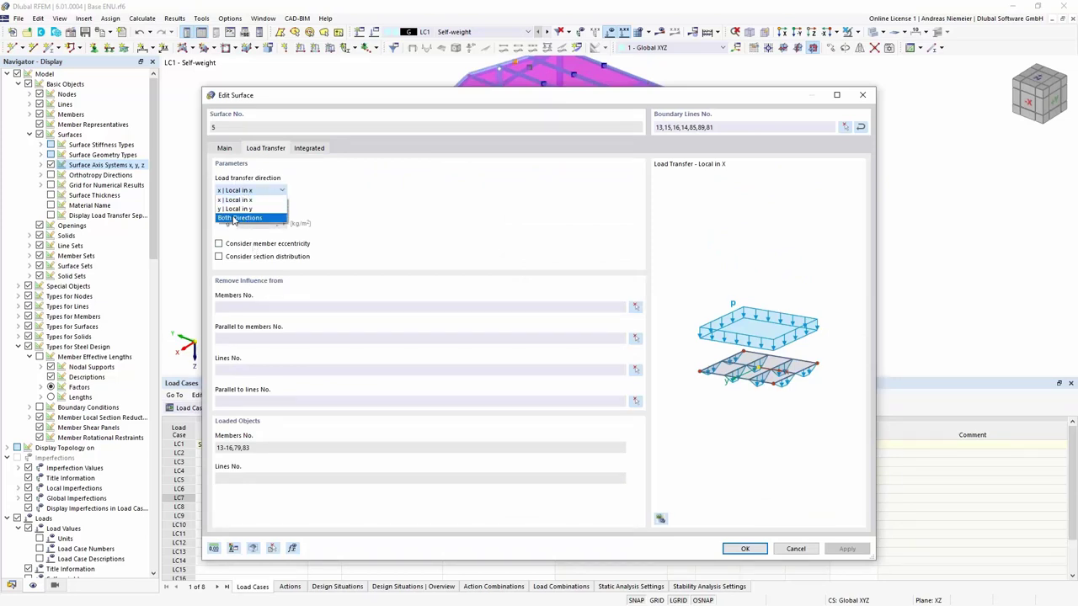
left_click(239, 218)
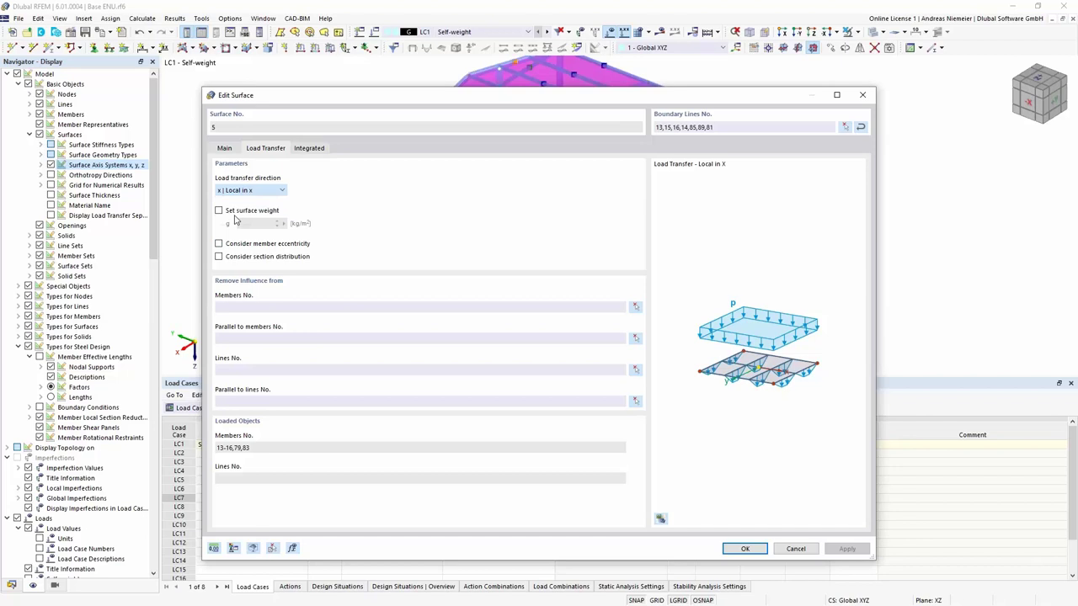
Remove the influence of the gable's frame members 13-16 from the load transfer of surface 5
left_click(636, 307)
left_click(659, 252)
left_click(724, 211)
left_click(744, 200)
left_click(831, 171)
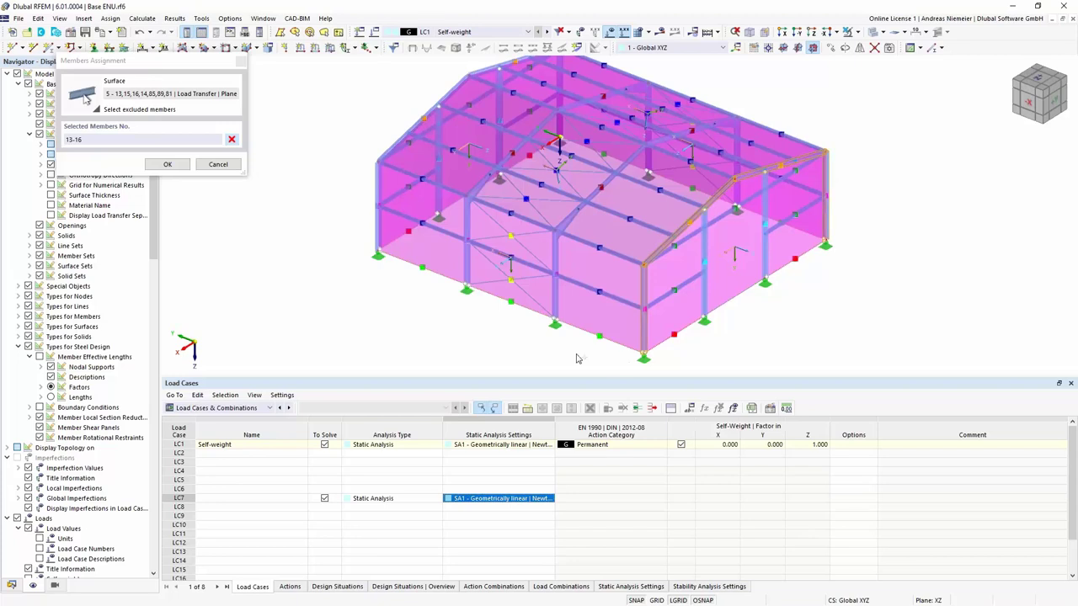
left_click(167, 164)
left_click(745, 549)
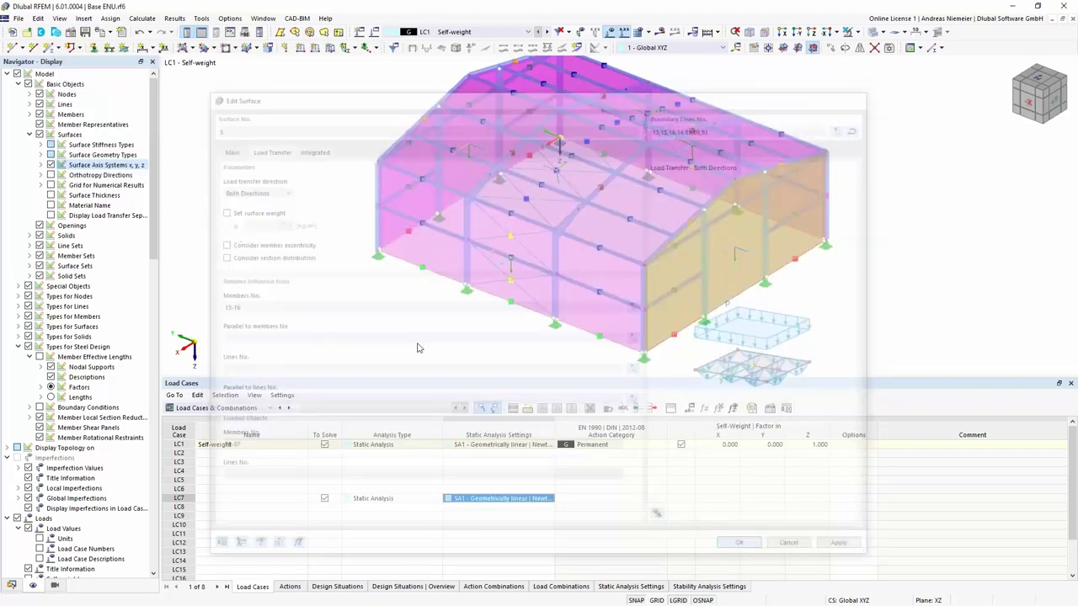
Edit the opposite gable's surface 6 and set its load transfer direction to both directions
middle_click_drag(388, 303, 531, 291, "ctrl")
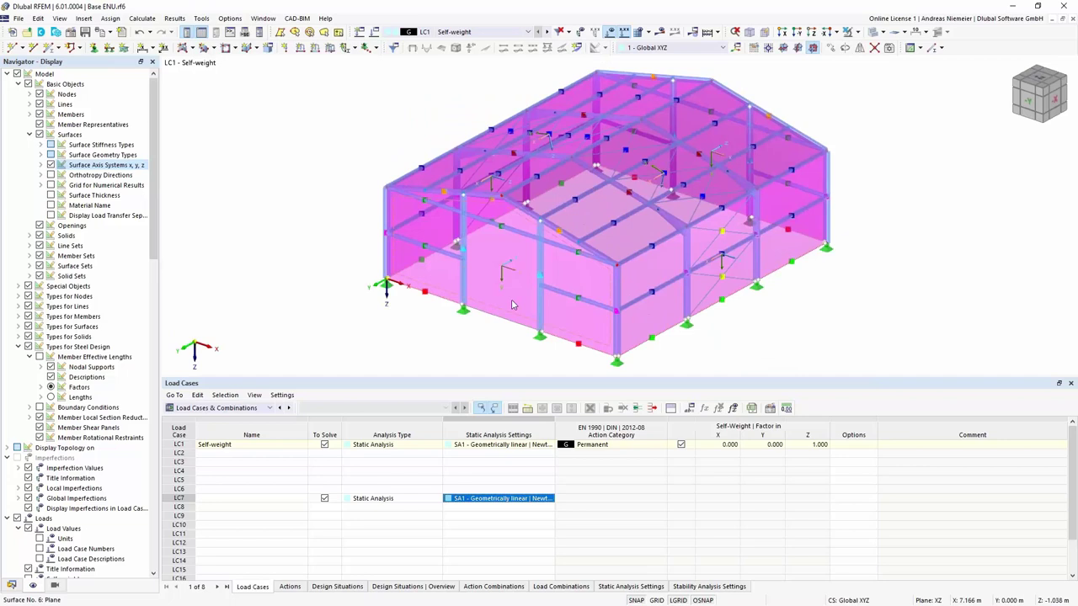
double_click(531, 291)
left_click(265, 149)
left_click(257, 190)
left_click(253, 221)
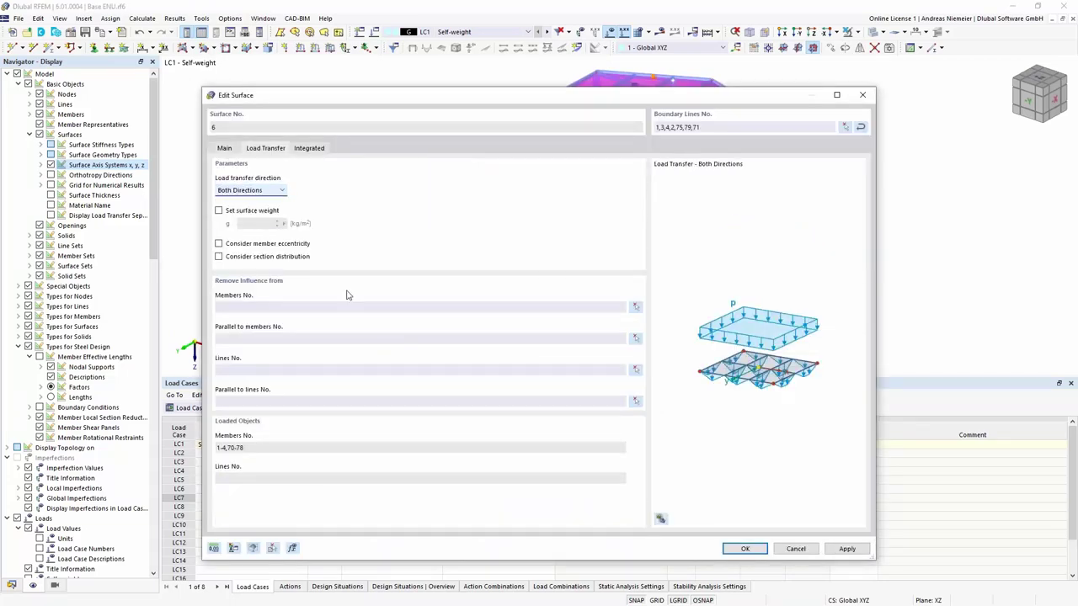
Remove the influence of the gable's frame members 1-4 from the load transfer of surface 6
left_click(636, 307)
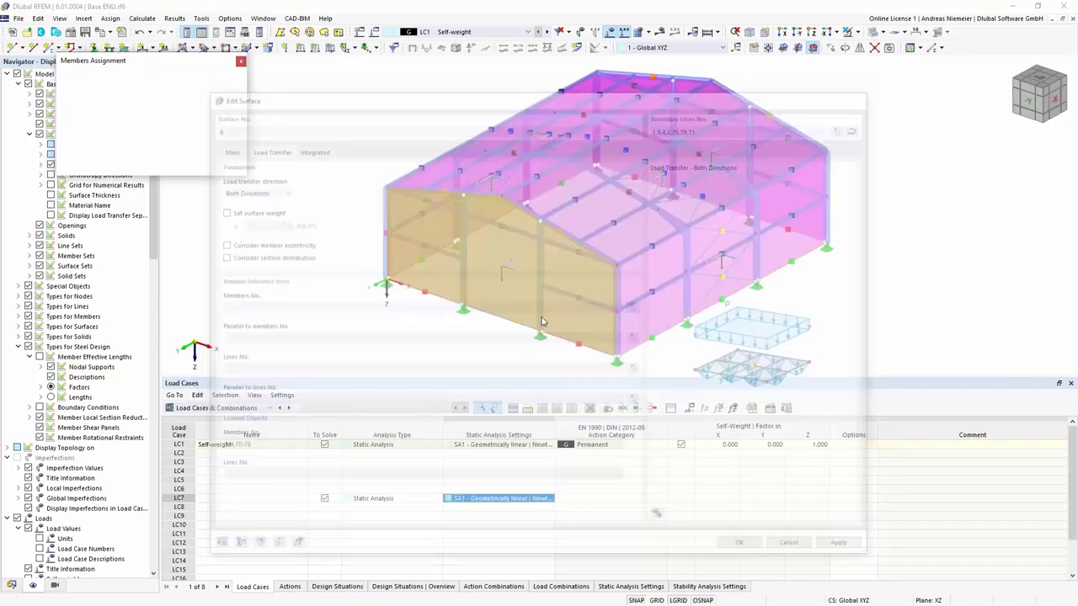
left_click(421, 190)
left_click(484, 195)
left_click(581, 246)
left_click(615, 278)
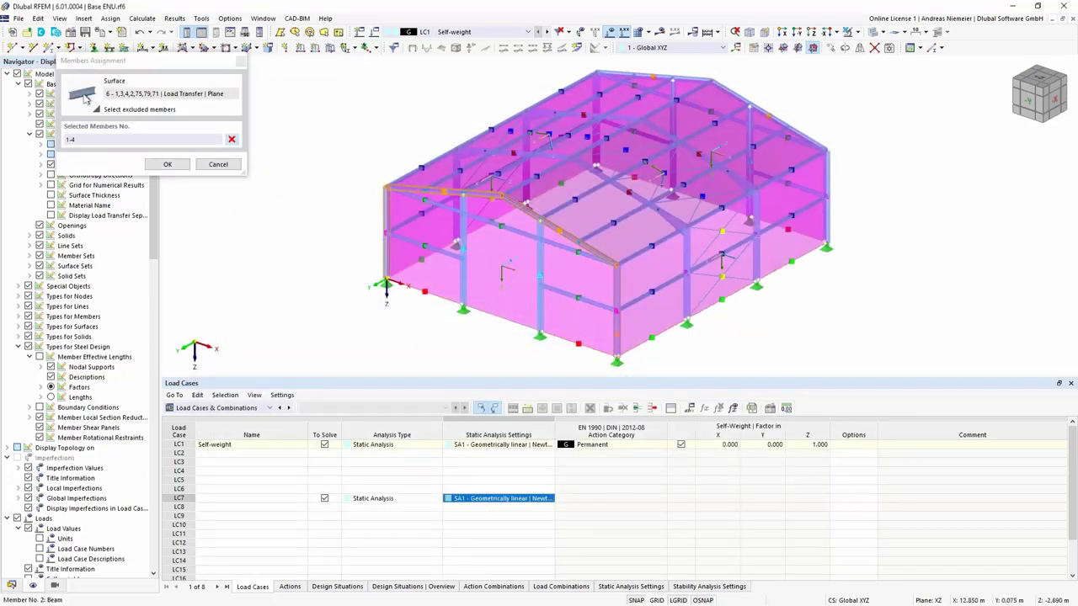
left_click(173, 166)
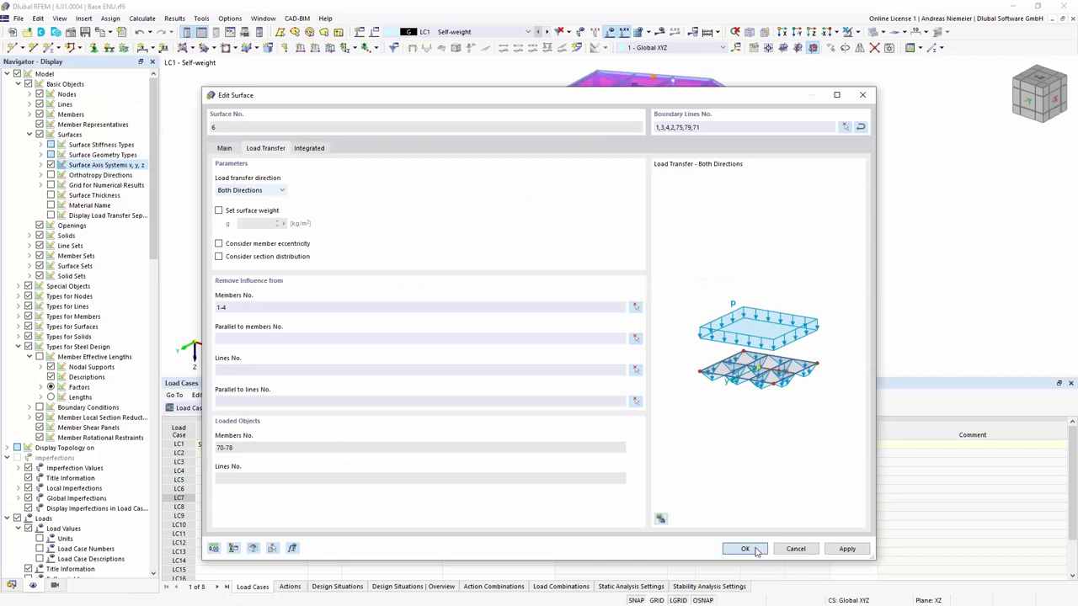
left_click(745, 549)
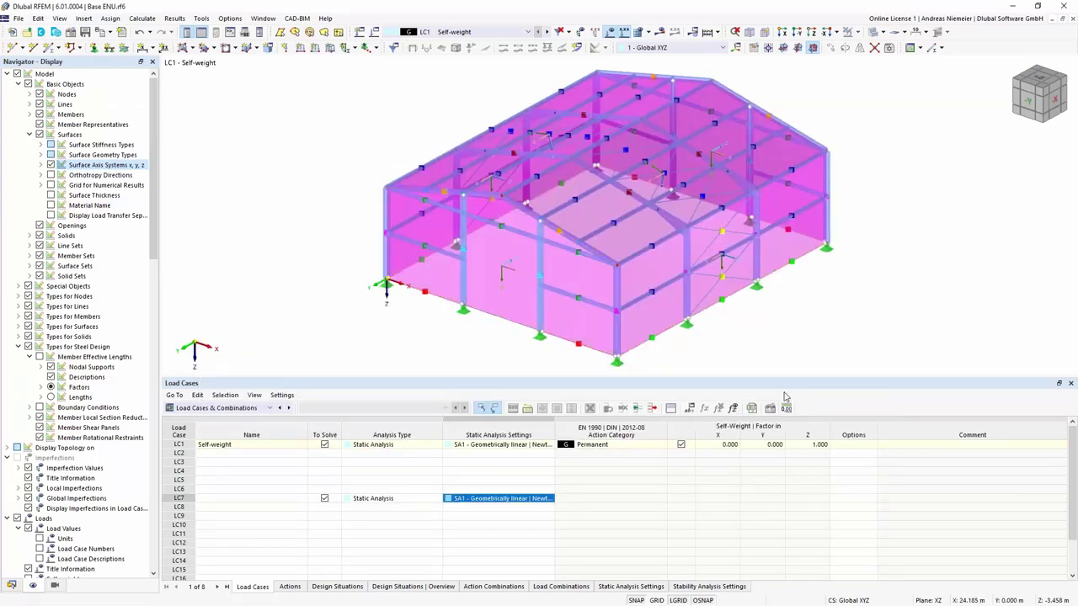
Edit all six load transfer surfaces together and assign them a surface weight
scroll(792, 337, "down", 2)
middle_click_drag(759, 328, 726, 338)
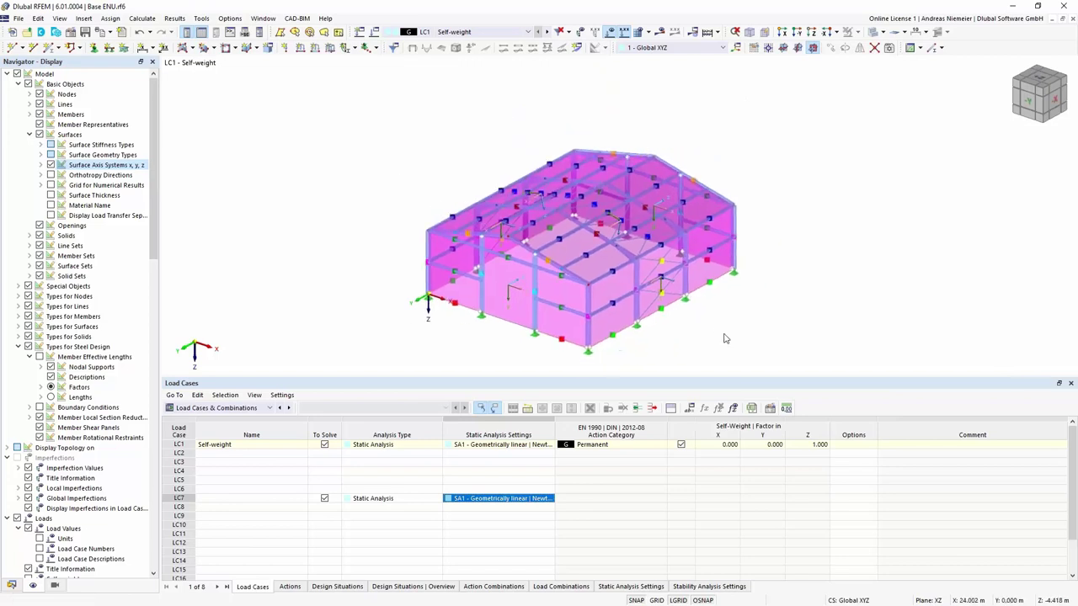
left_click_drag(834, 340, 415, 128)
right_click(508, 284)
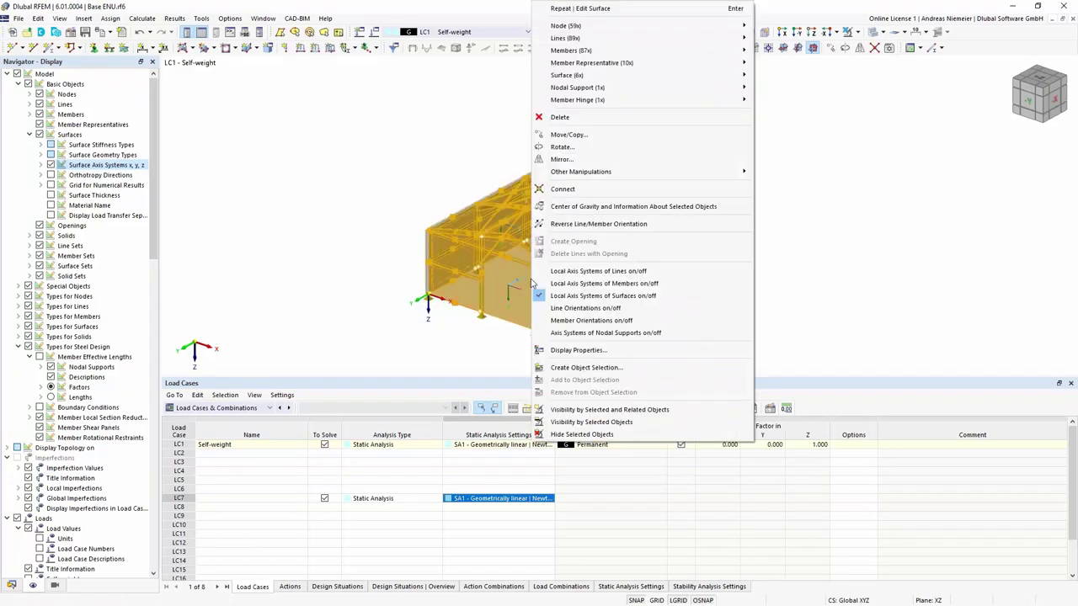
mouse_move(604, 79)
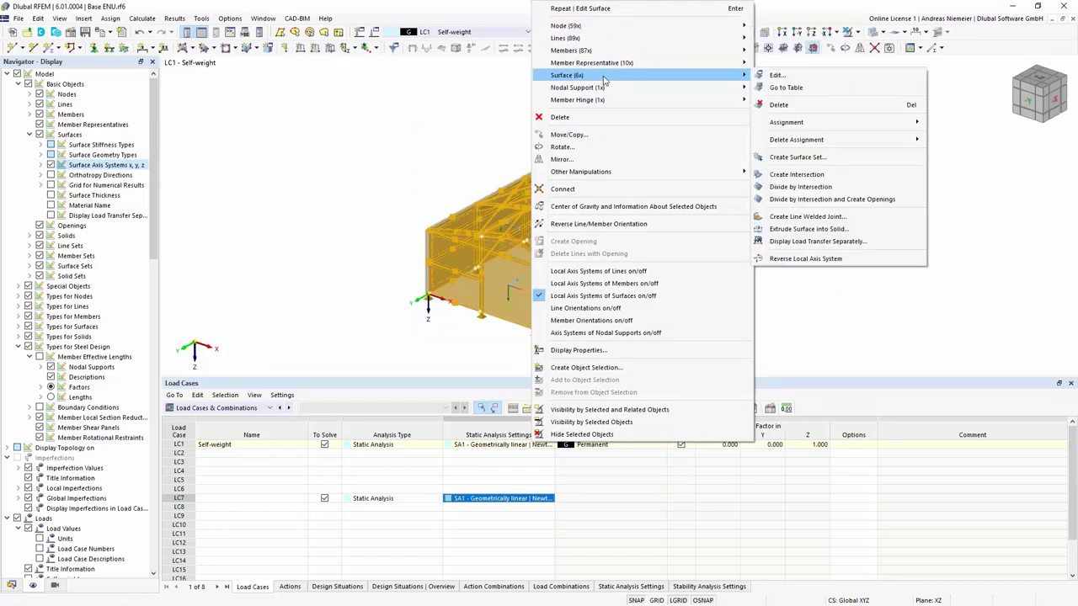
left_click(776, 75)
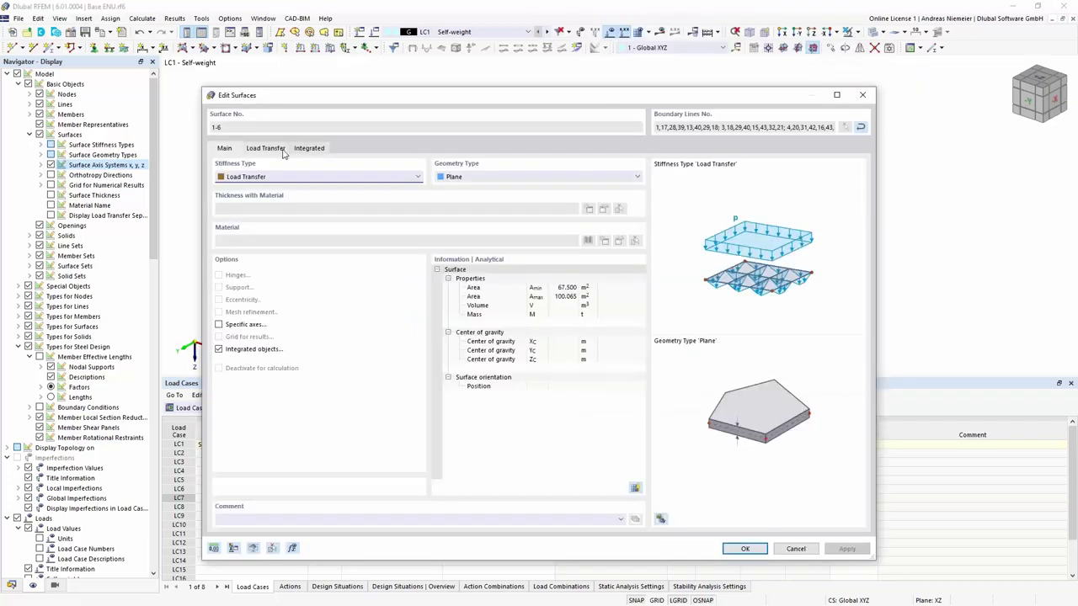
left_click(281, 150)
left_click(219, 210)
double_click(274, 223)
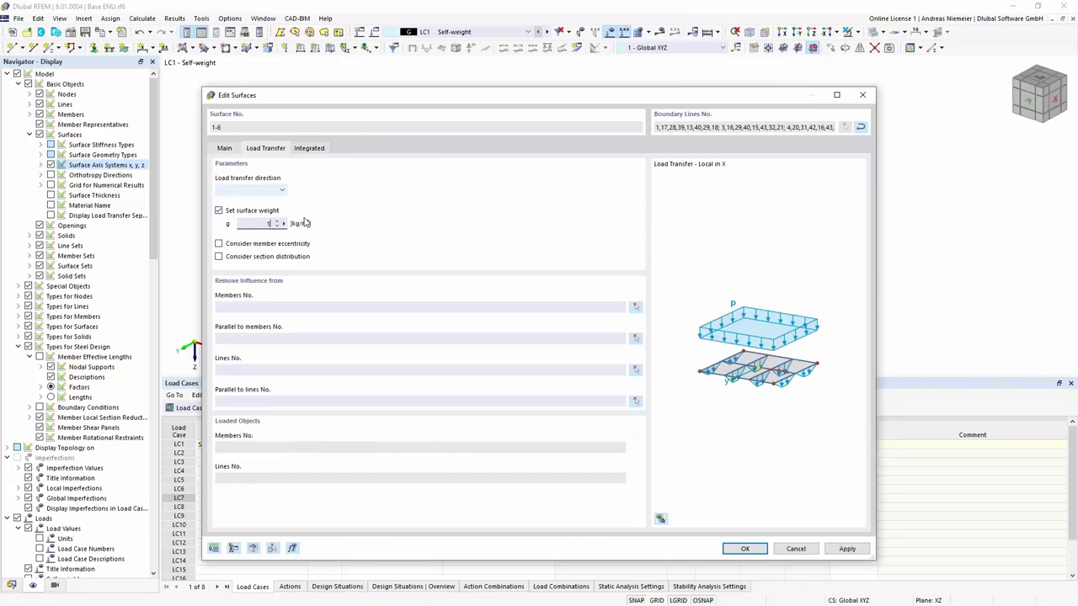
left_click(756, 553)
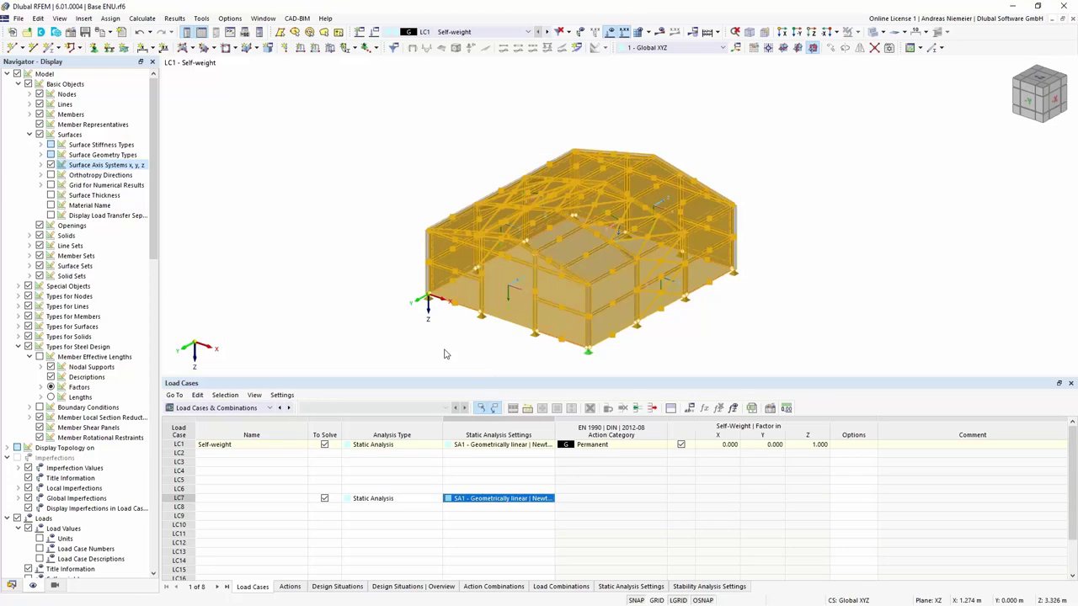
Examine the LC1 loads distributed to the members by displaying load transfer separately in wireframe, and hide the display again
middle_click_drag(441, 311, 437, 296)
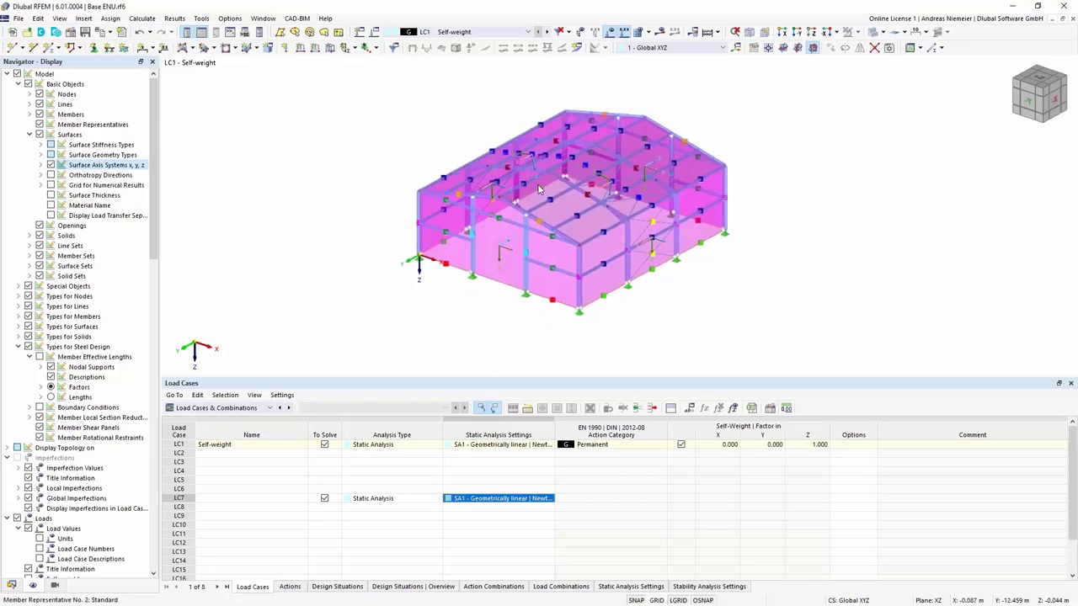
left_click(50, 215)
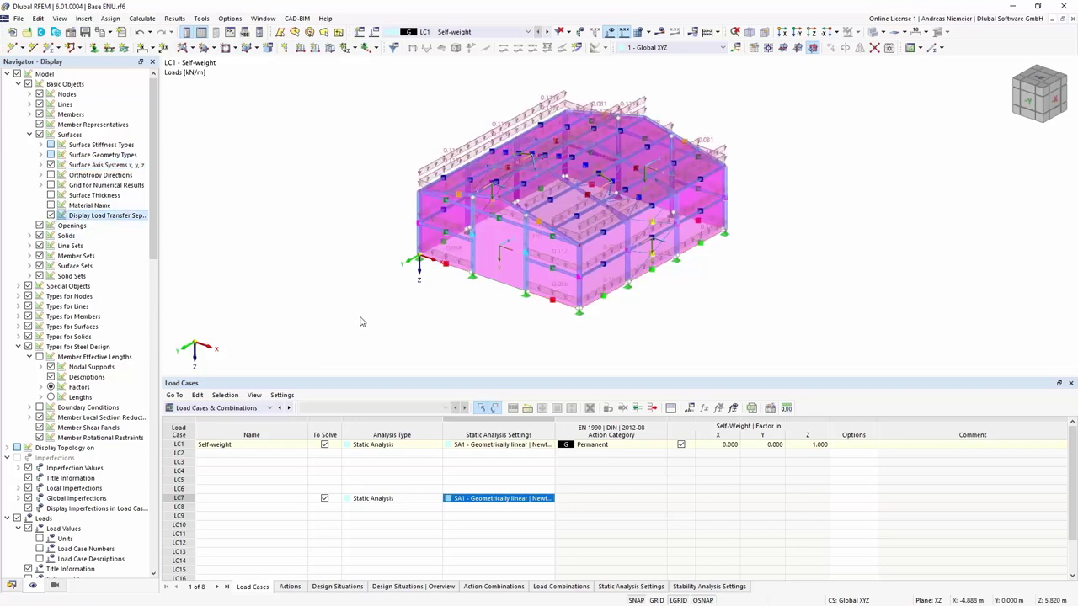
middle_click_drag(489, 240, 883, 118, "ctrl")
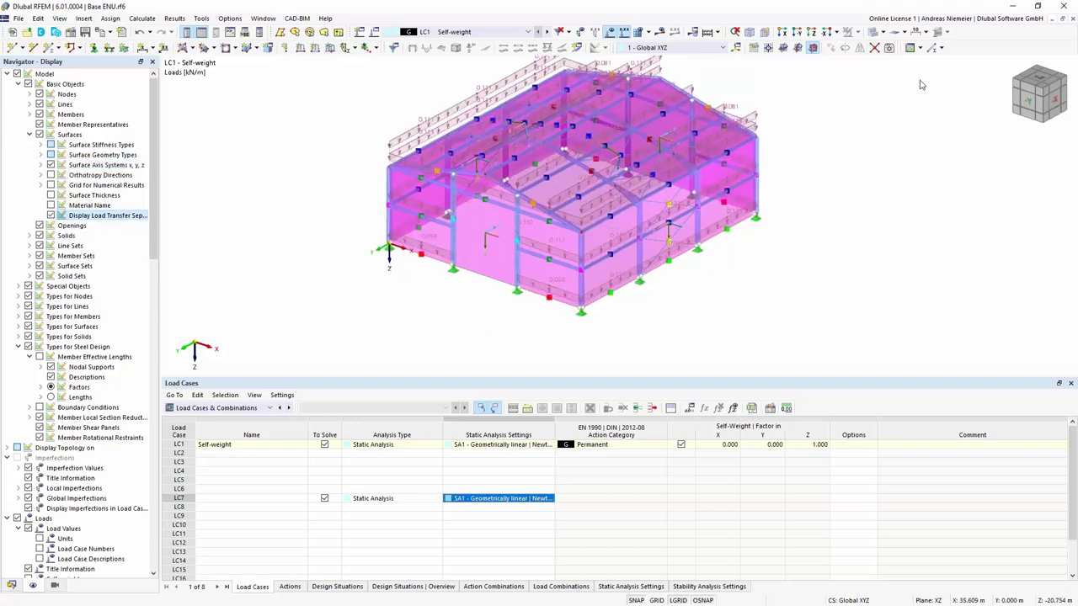
left_click(1070, 383)
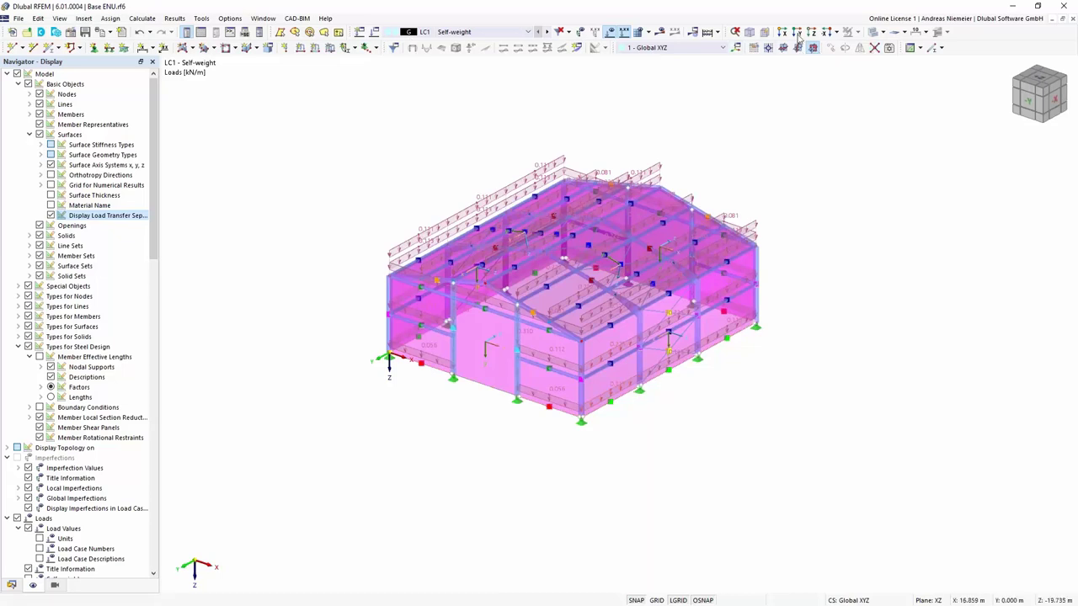
left_click(872, 36)
middle_click_drag(637, 429, 669, 462, "ctrl")
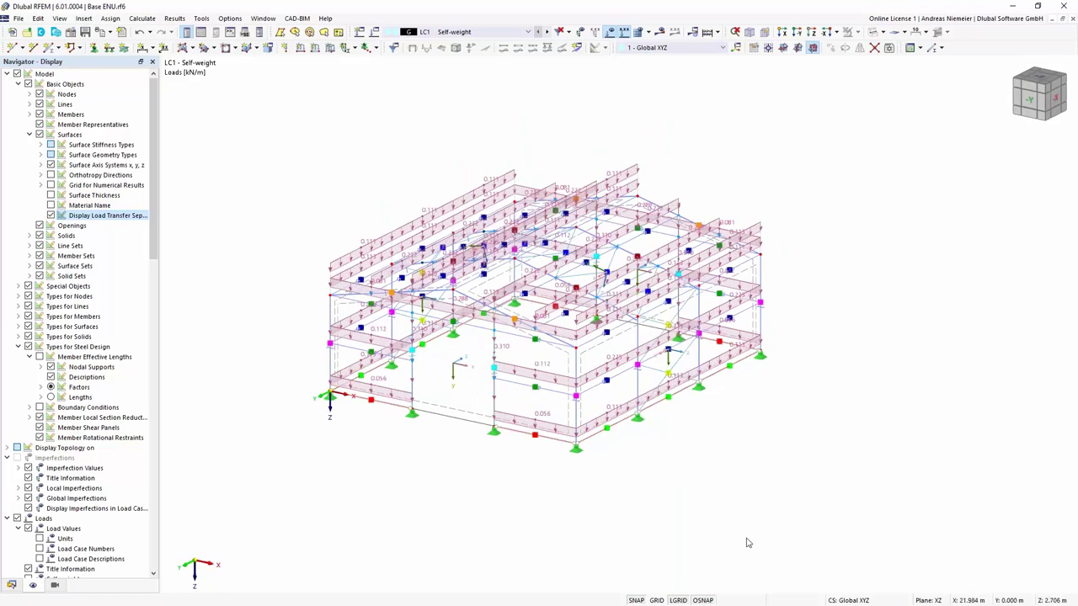
left_click(52, 219)
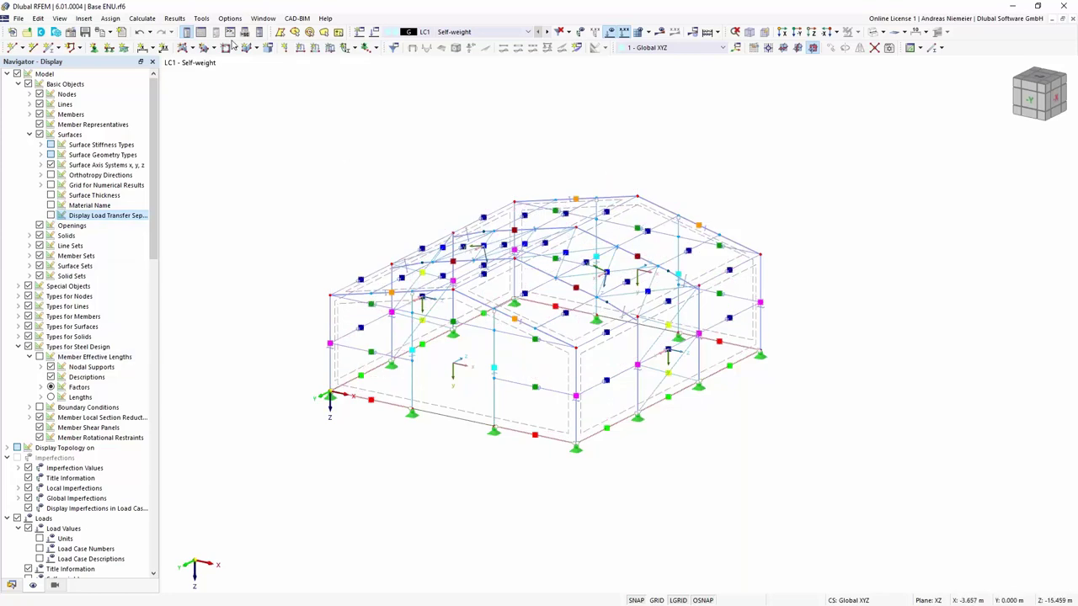
left_click(201, 32)
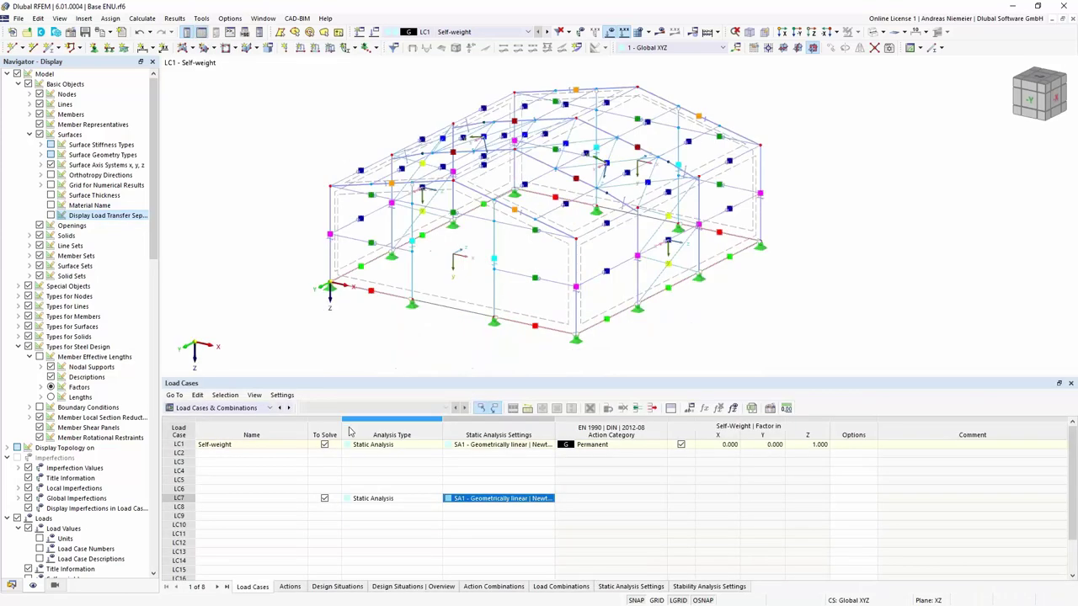
Start a new snow load wizard and set its roof type to Duopitch
left_click(232, 455)
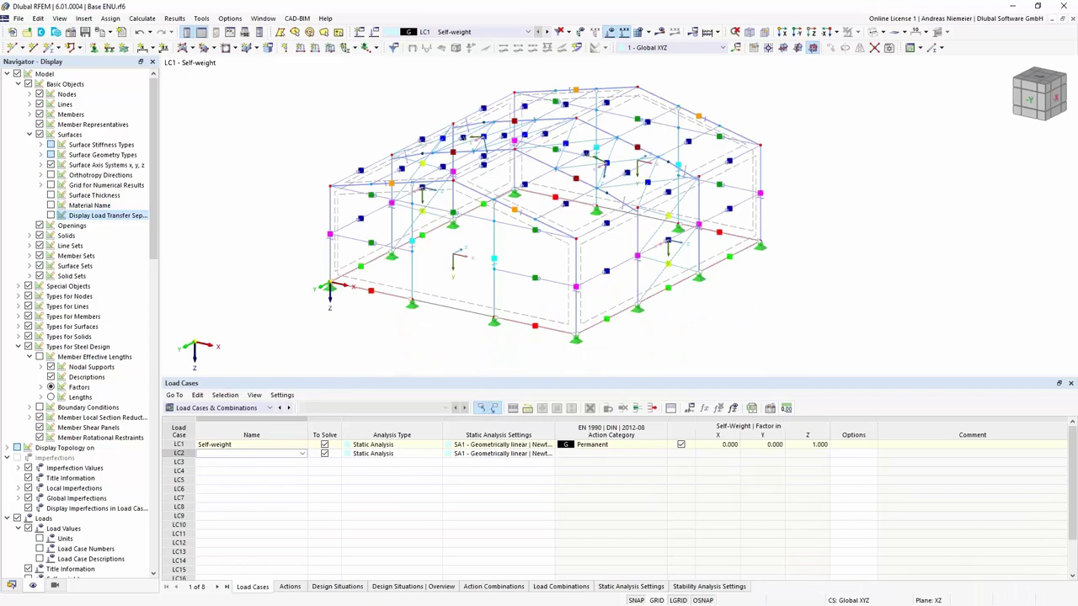
left_click(12, 586)
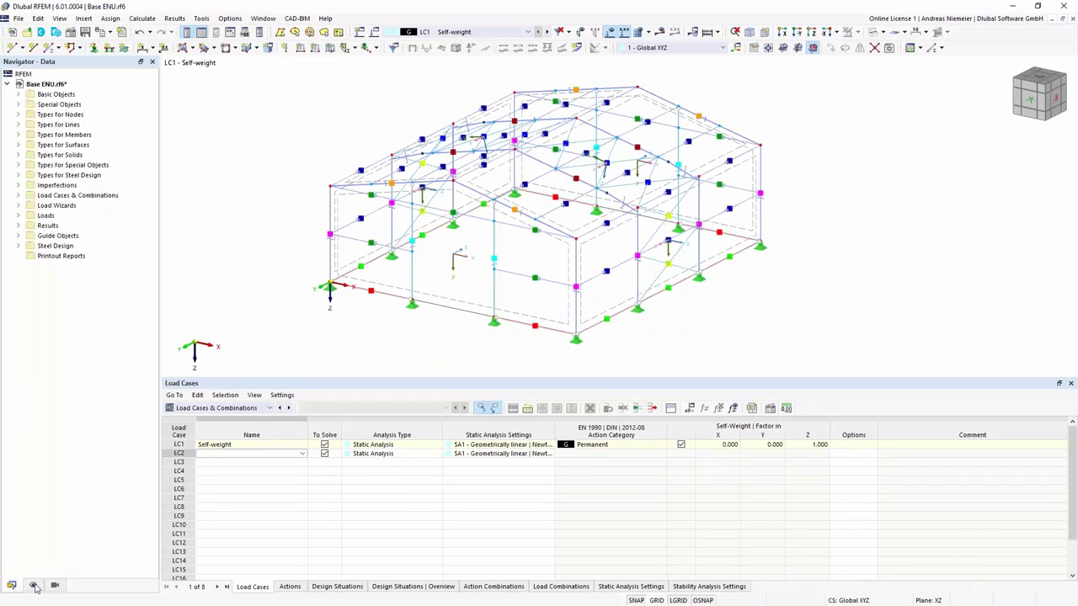
left_click(19, 206)
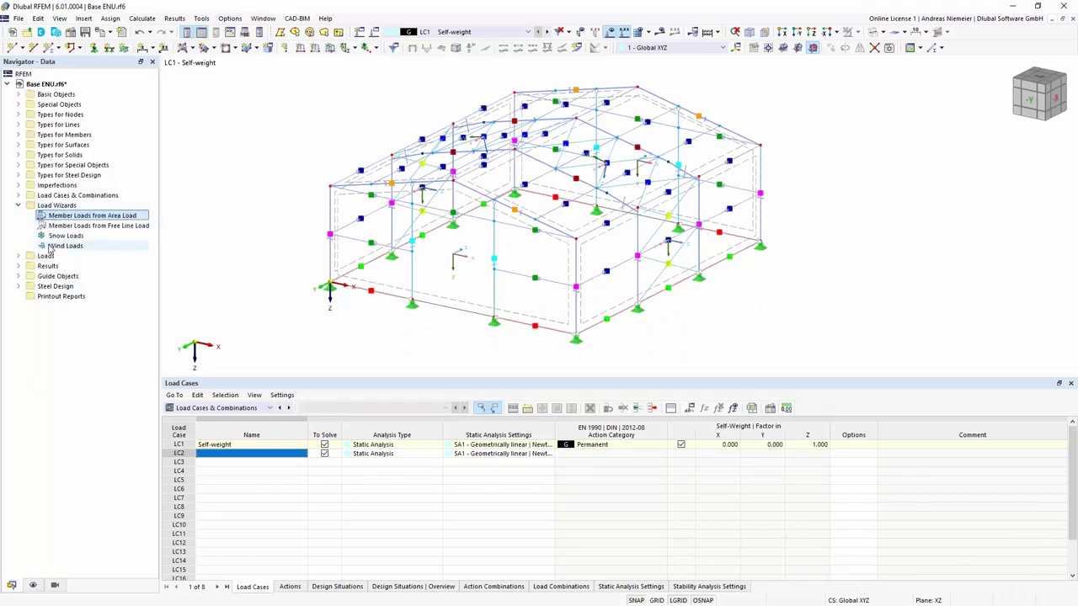
left_click(54, 238)
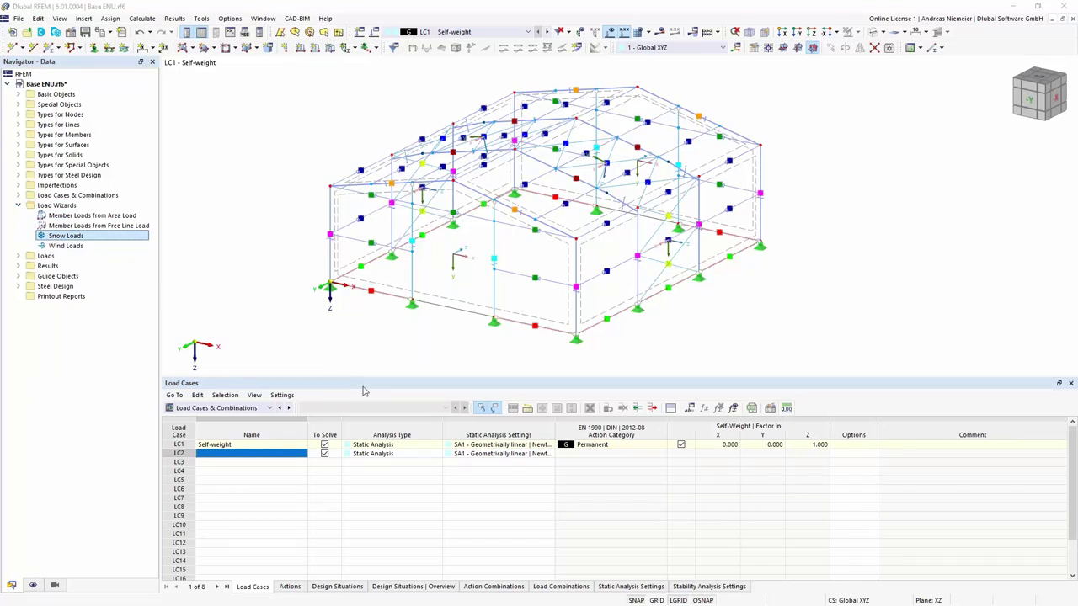
left_click(501, 154)
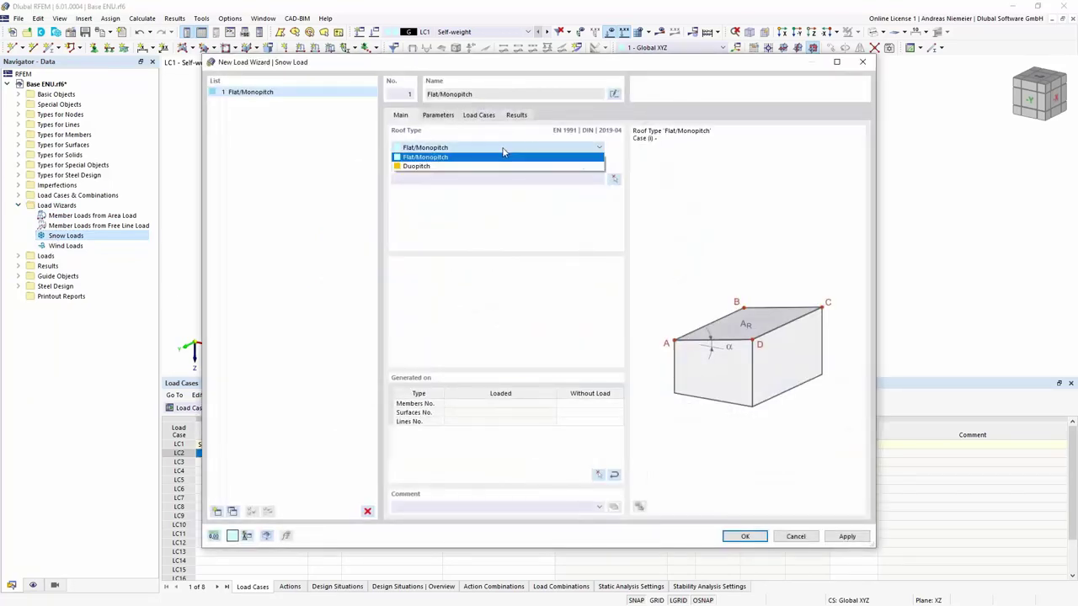
left_click(481, 254)
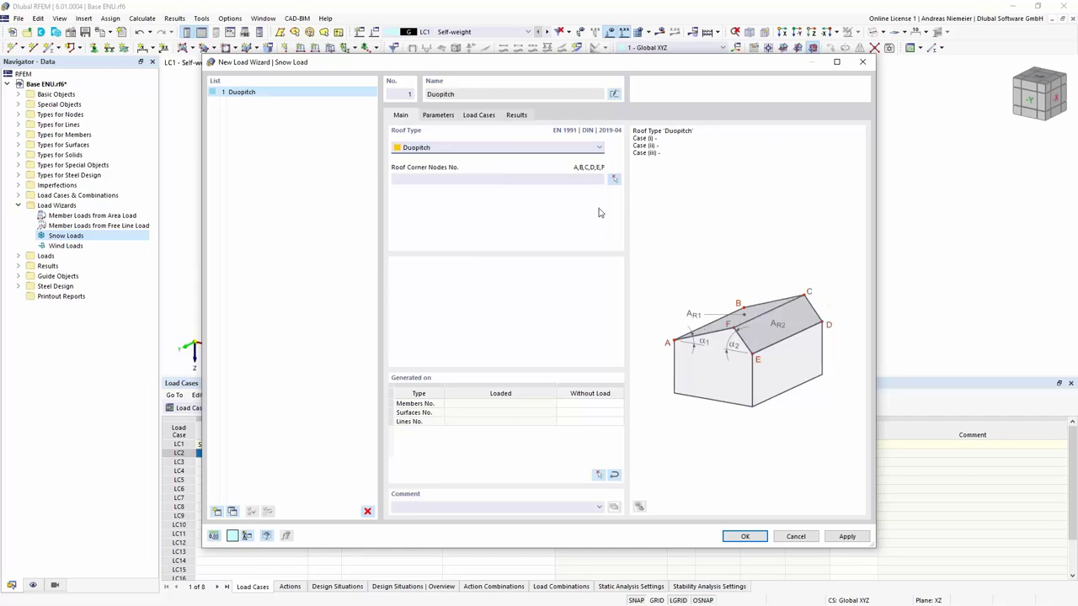
Assign nodes 2, 44, 47, 46, 4 and 6 as the duopitch roof's corner nodes A to F
left_click(614, 181)
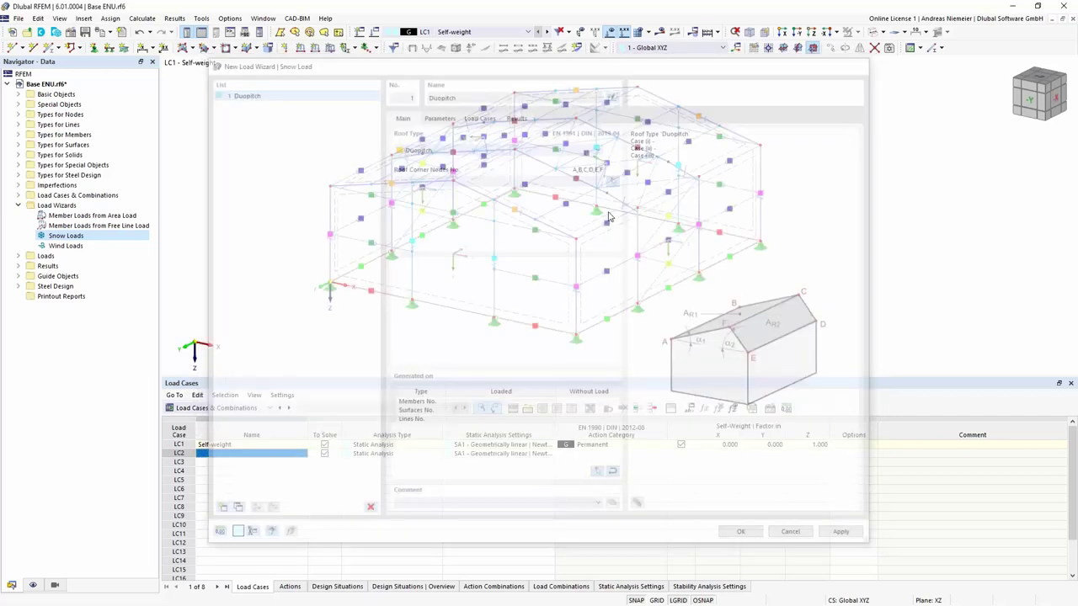
left_click(331, 186)
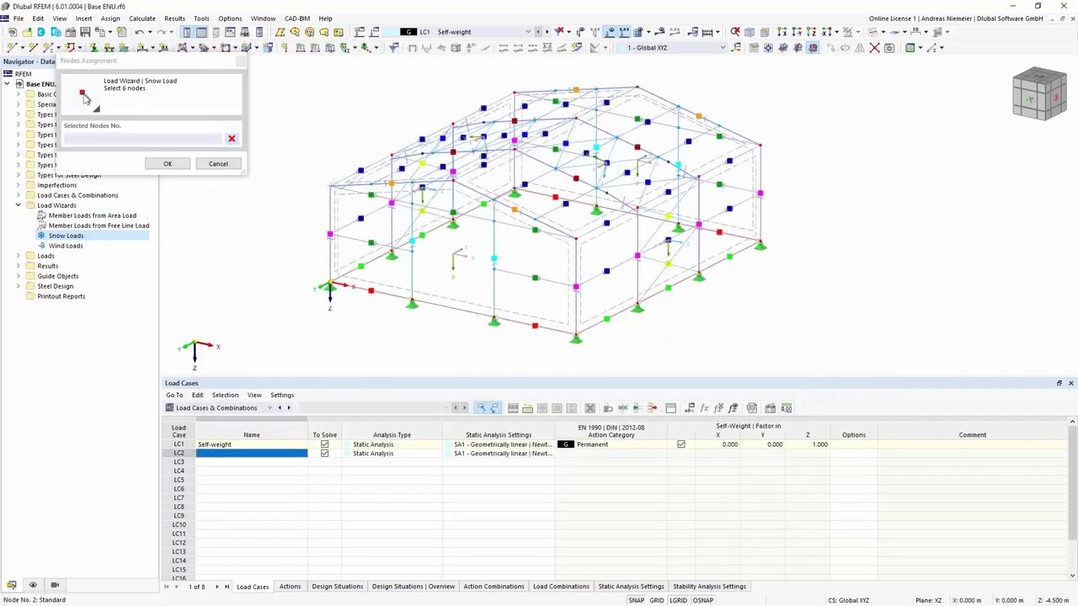
left_click(514, 92)
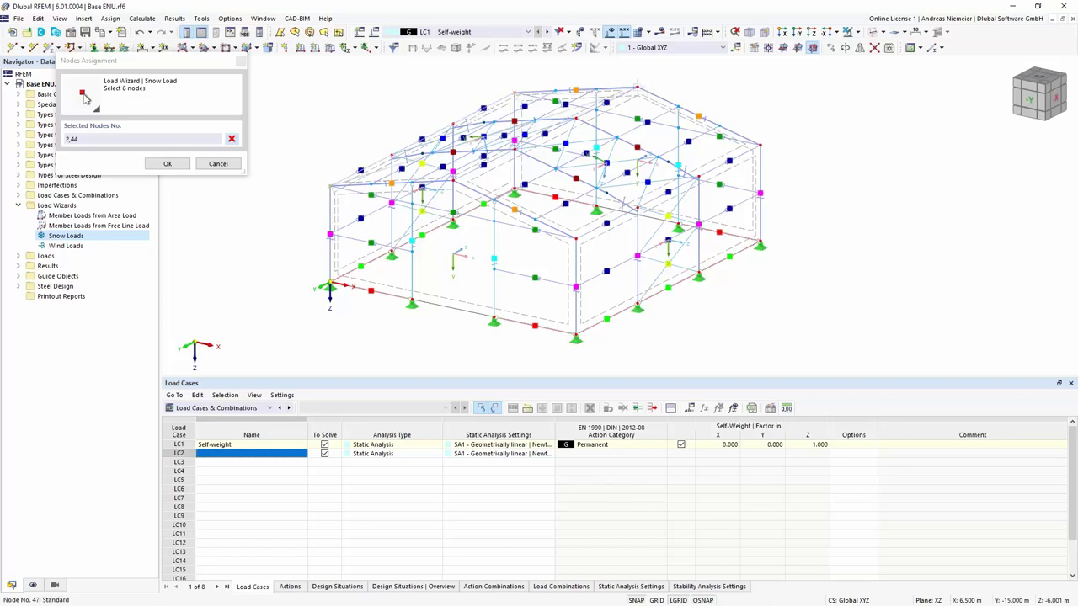
left_click(637, 88)
left_click(762, 145)
left_click(576, 238)
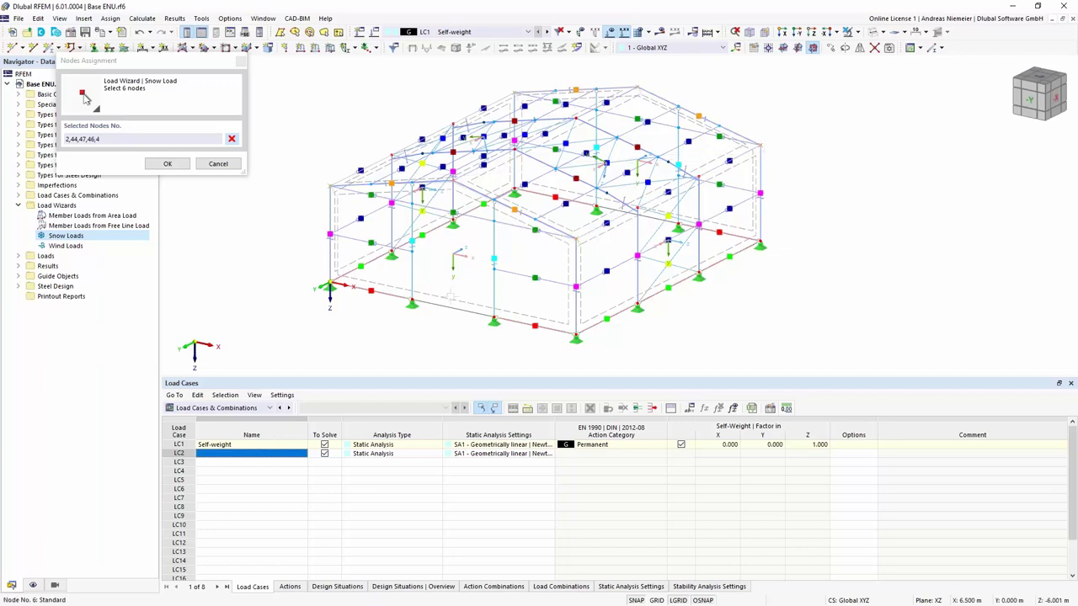
left_click(453, 171)
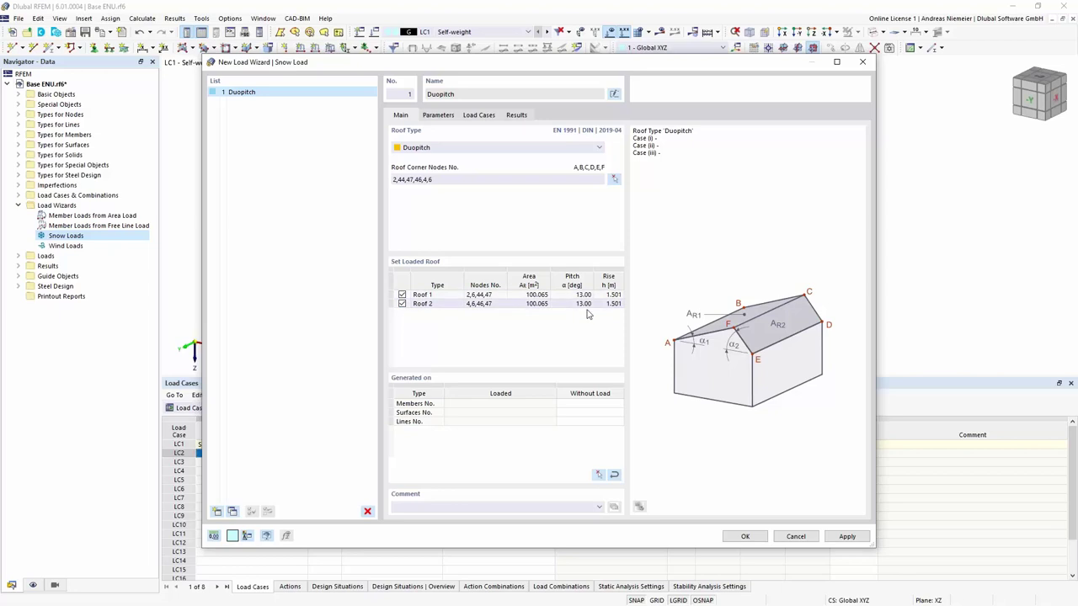
Exclude snow cases (ii) and (iii) and generate only case (i) into load case LC2
left_click(439, 114)
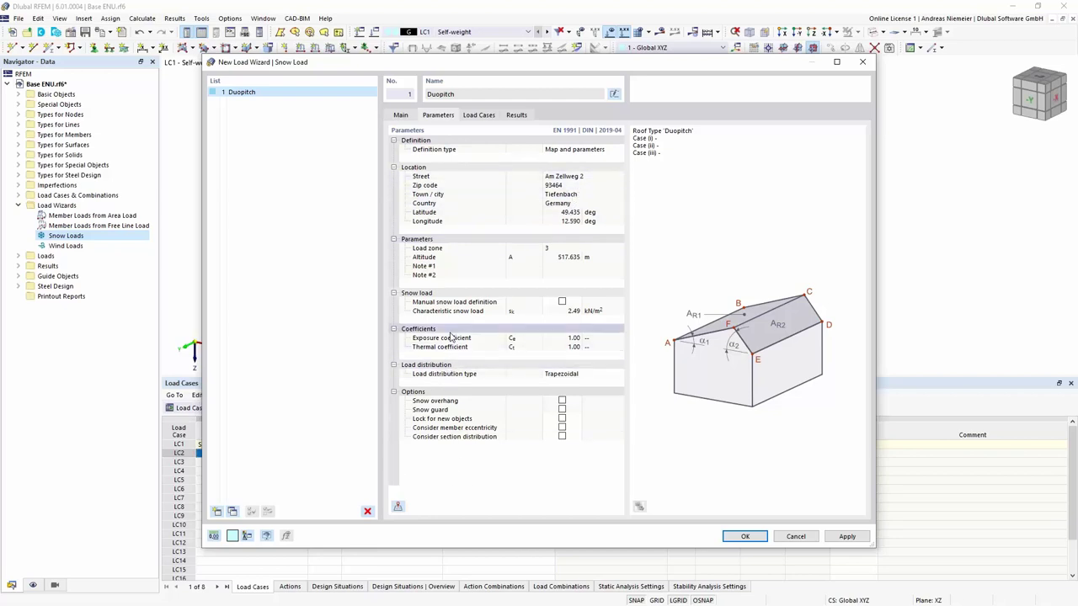
left_click(480, 116)
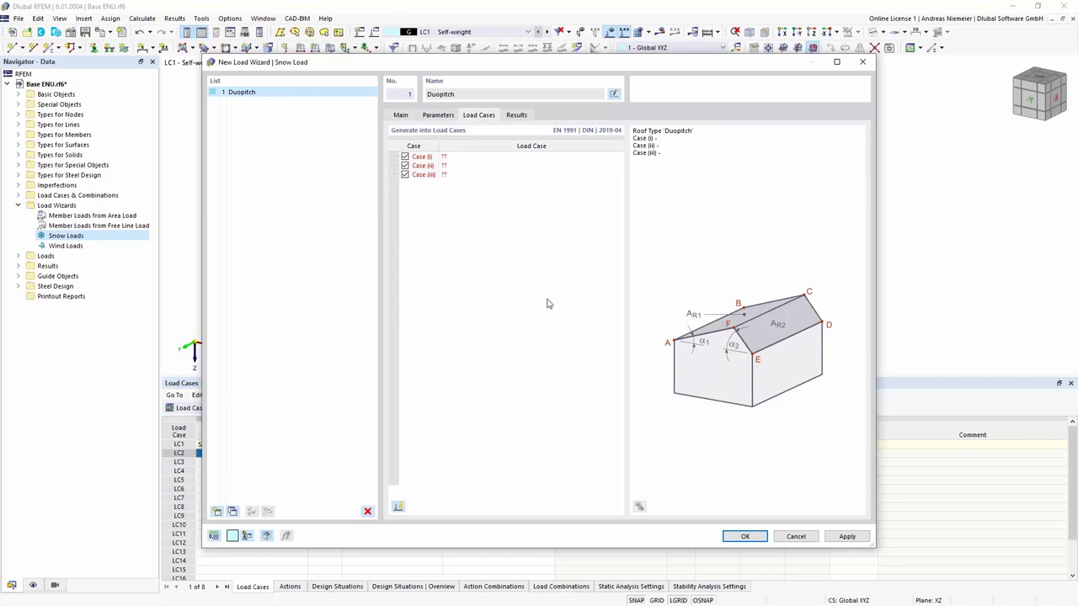
left_click(404, 165)
left_click(405, 174)
left_click(419, 157)
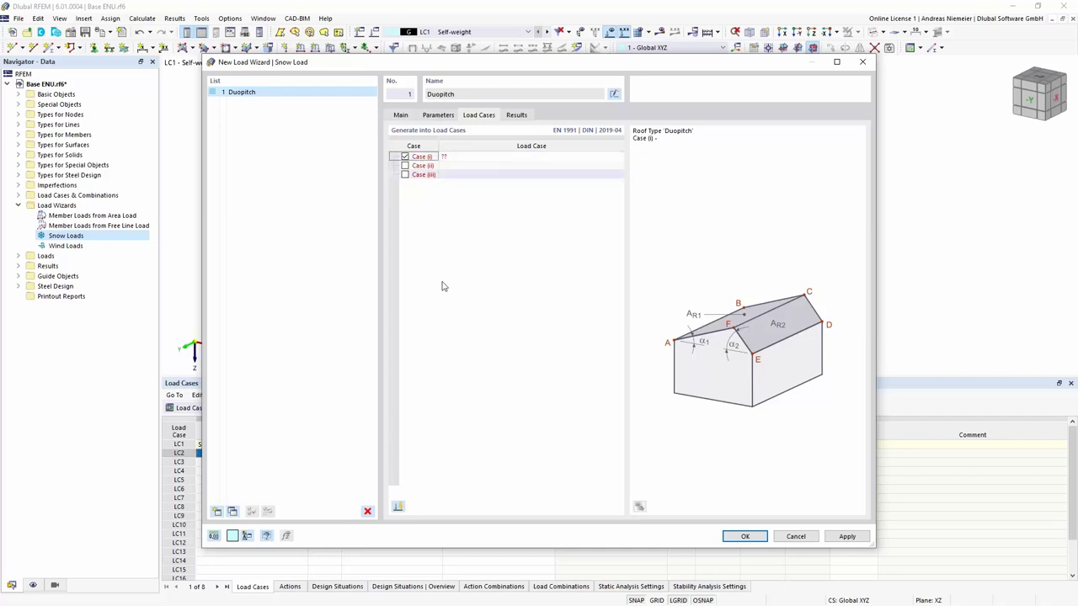
left_click(398, 509)
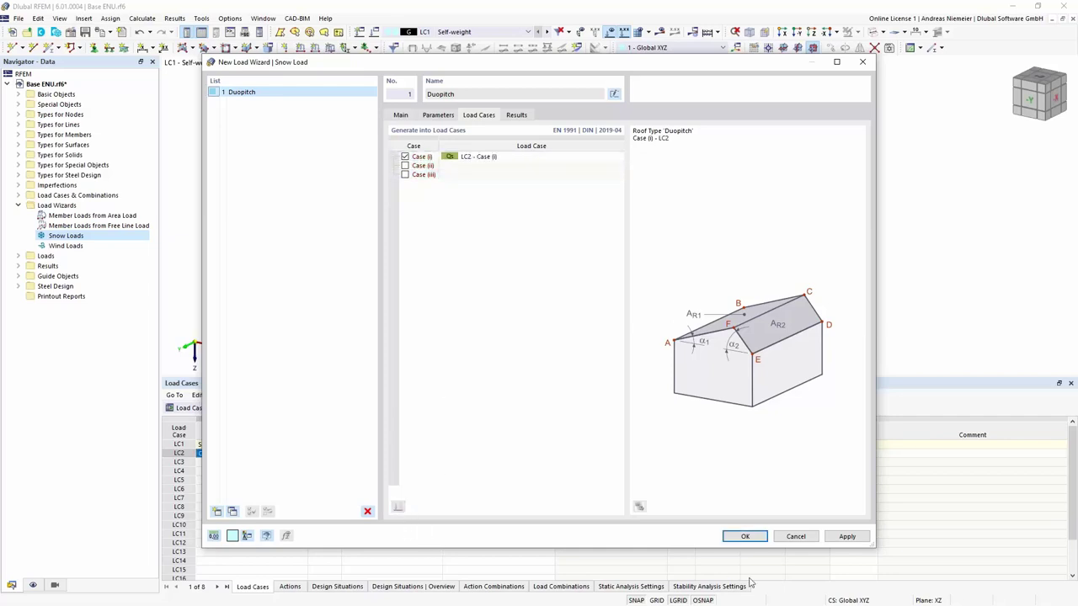
left_click(744, 537)
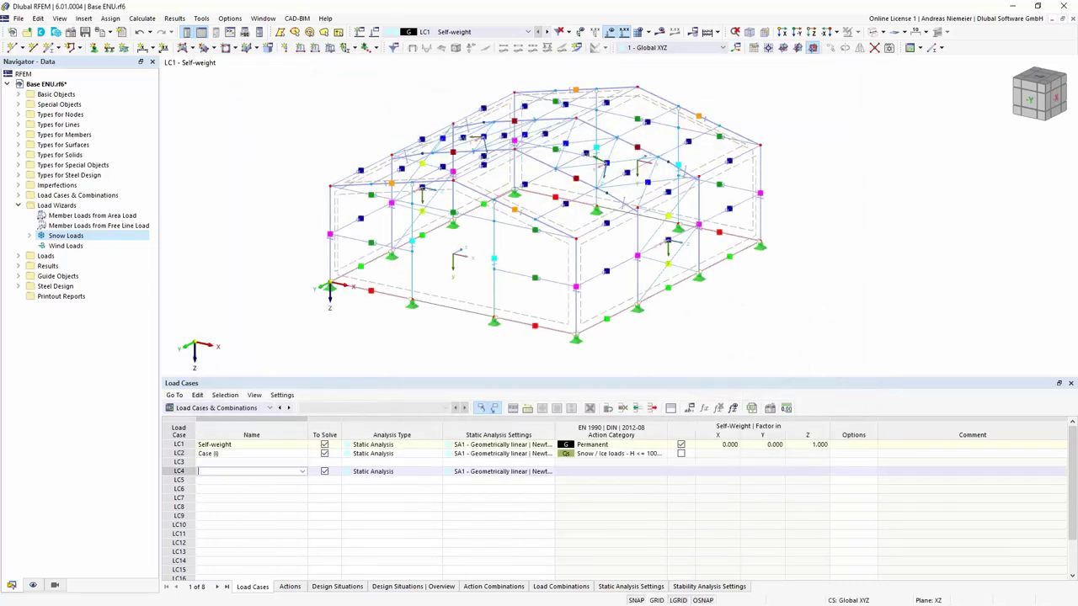
Examine how the LC2 snow load is distributed to the roof members by temporarily displaying load transfer separately
middle_click_drag(341, 349, 310, 258, "ctrl")
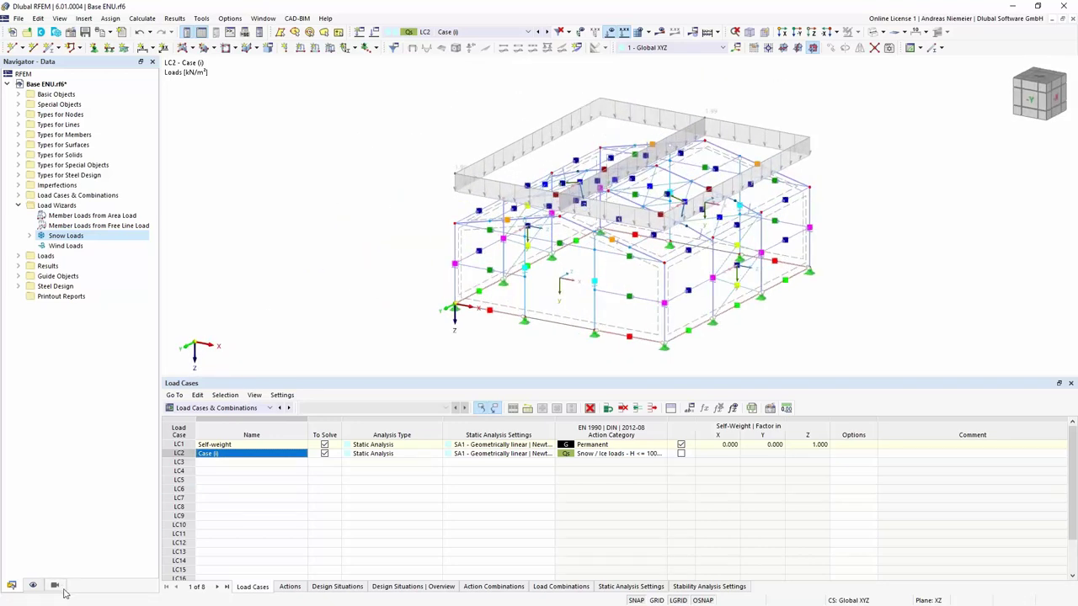
left_click(33, 585)
left_click(51, 215)
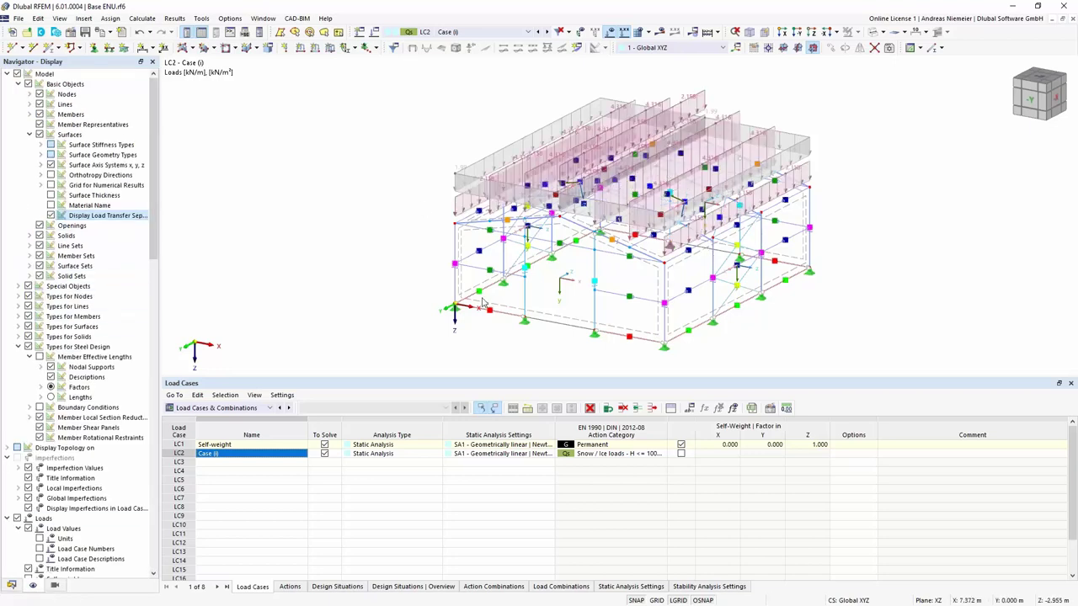
scroll(363, 293, "down", 3)
middle_click_drag(404, 274, 343, 284, "ctrl")
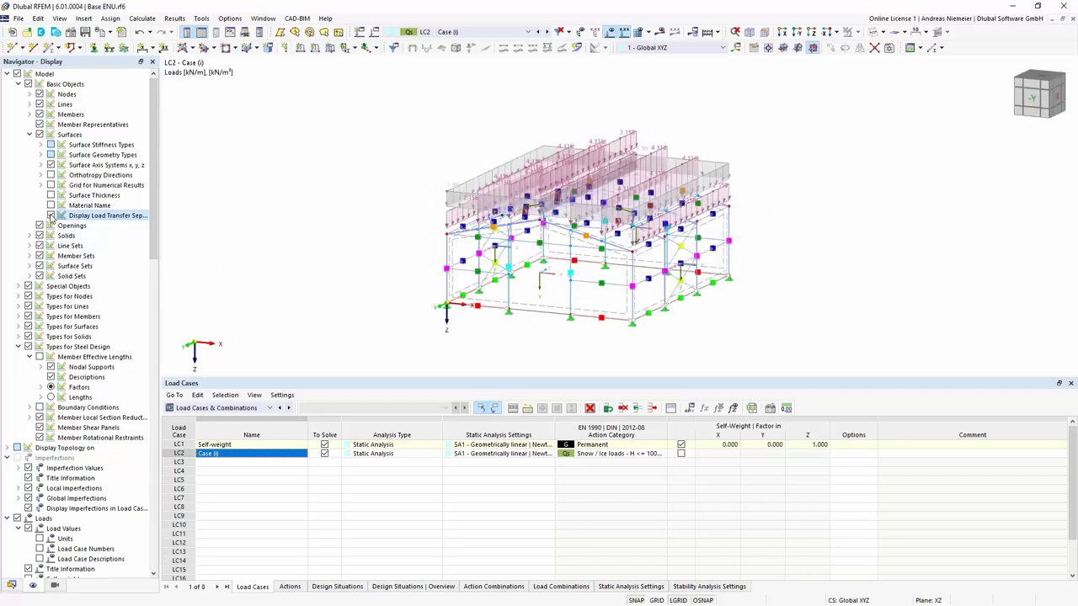
left_click(51, 215)
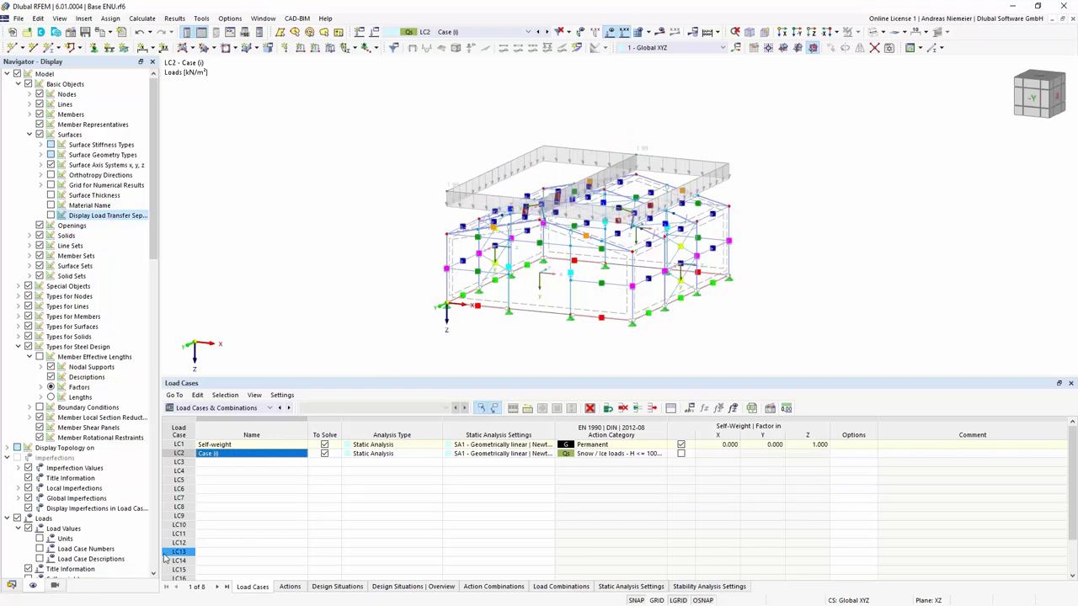
Create load case LC3 named "Wind in X" and set its action category to Wind
left_click(210, 464)
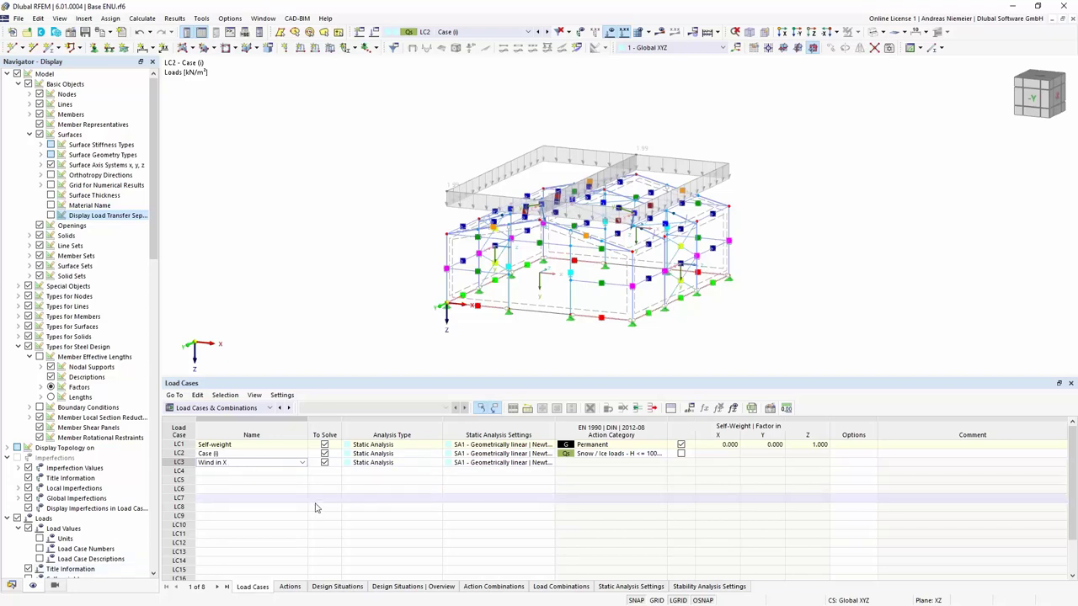
left_click(251, 507)
left_click(638, 463)
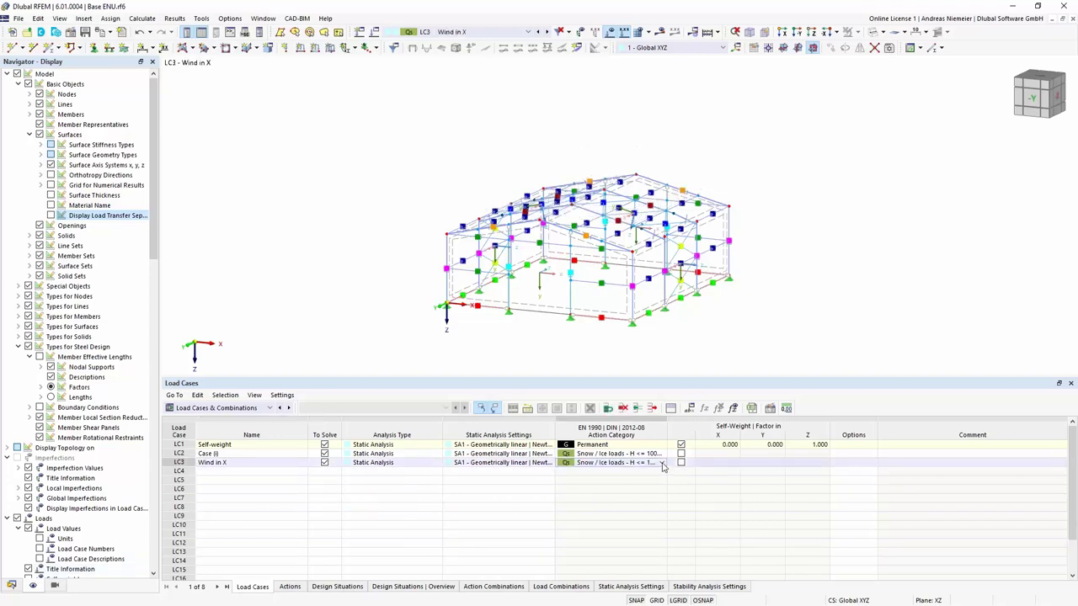
left_click(637, 463)
left_click(638, 400)
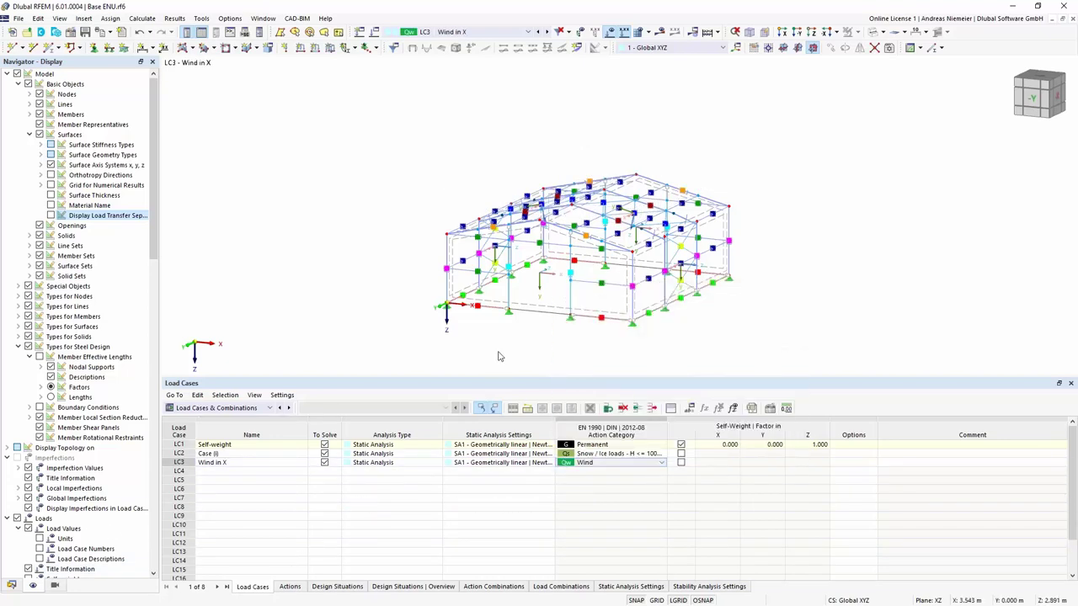
Define a uniform 0.64 kN/m² surface load in LC3, global X on true area, and assign it to surface 1
middle_click_drag(392, 304, 168, 158)
middle_click_drag(649, 194, 497, 216, "ctrl")
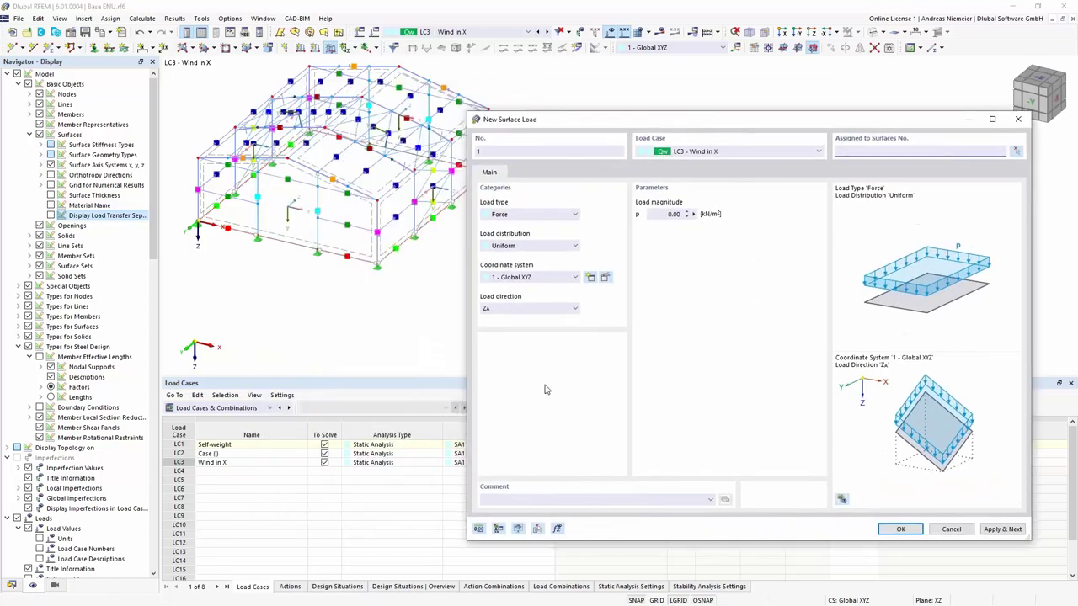
left_click(520, 308)
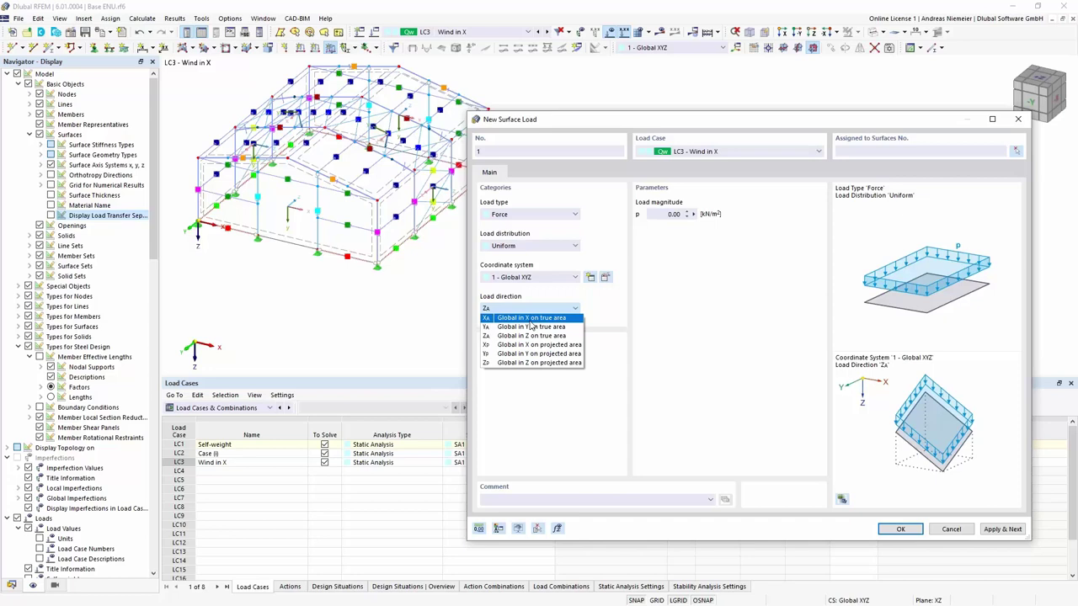
left_click(522, 319)
left_click(661, 214)
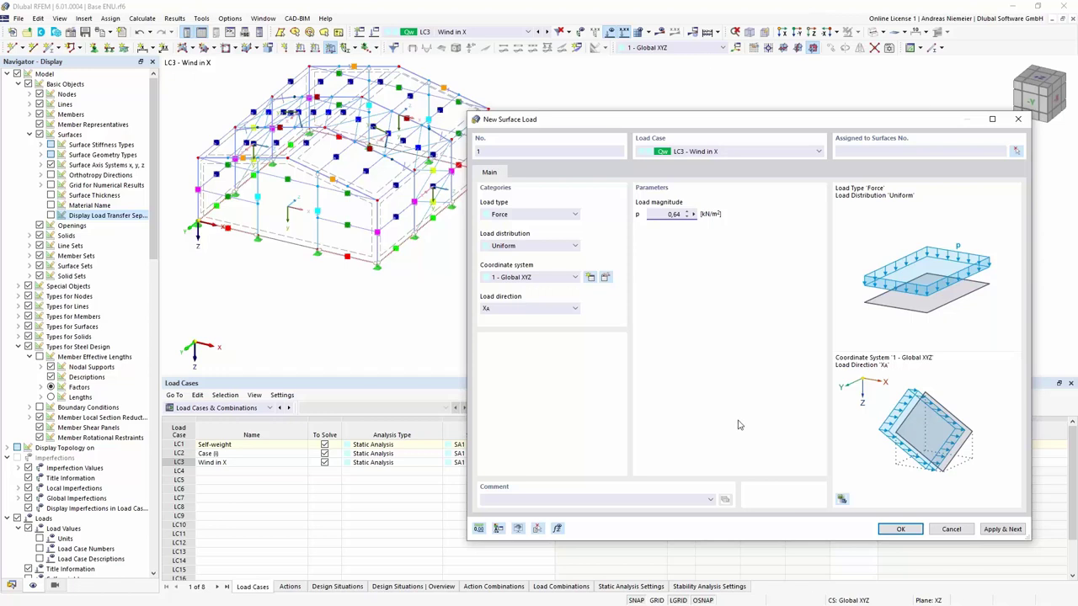
left_click(900, 529)
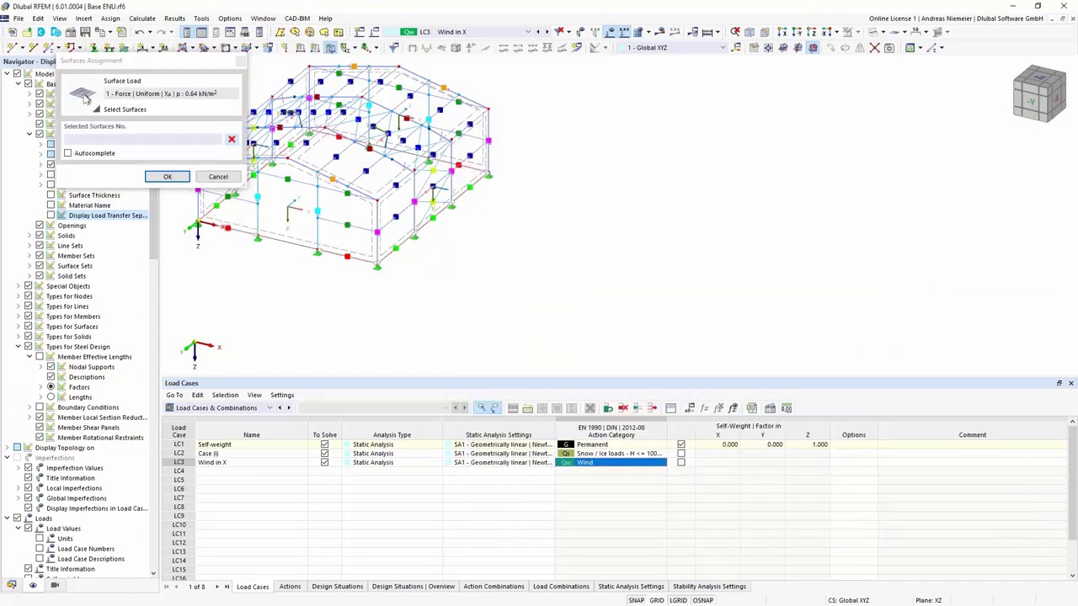
scroll(214, 247, "down", 2)
scroll(214, 248, "up", 3)
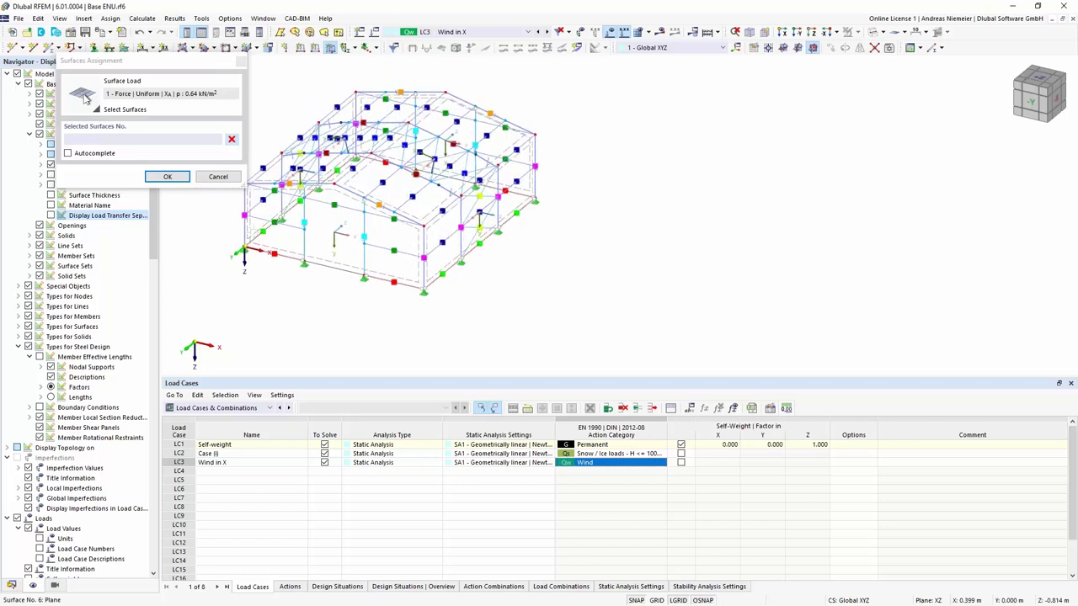
left_click(168, 176)
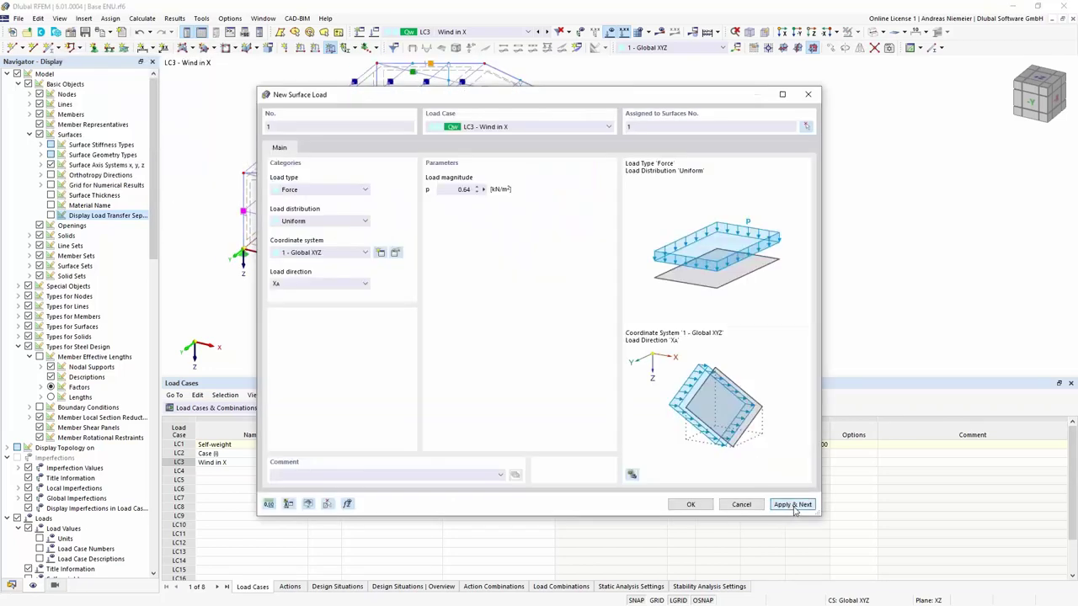
Add a 0.40 kN/m² surface load in global X on the opposite side wall, surface 4
left_click_drag(573, 95, 807, 152)
double_click(696, 245)
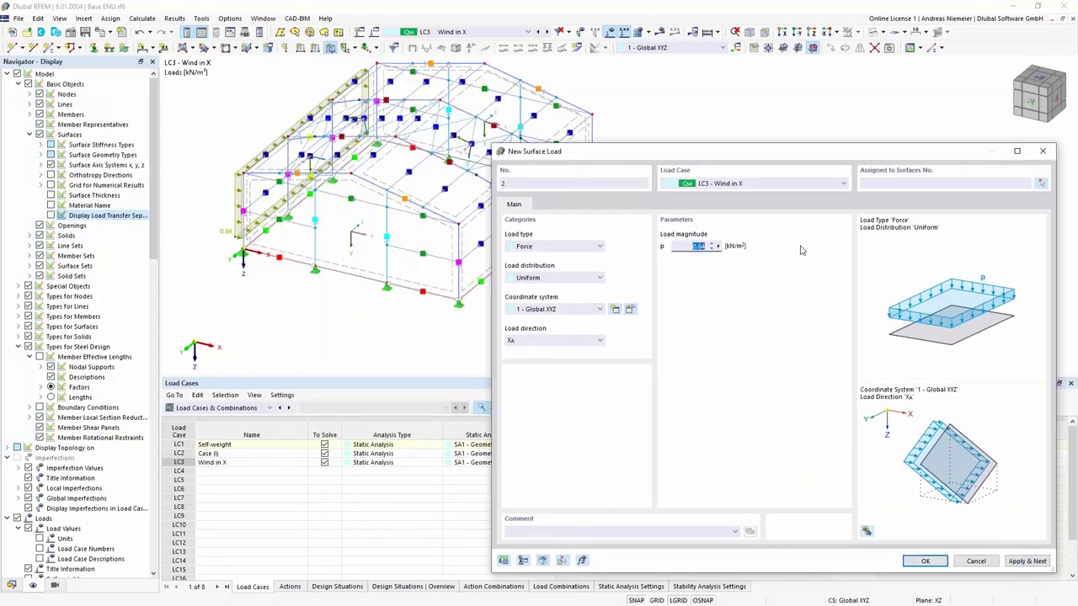
type("0,4")
key("Return")
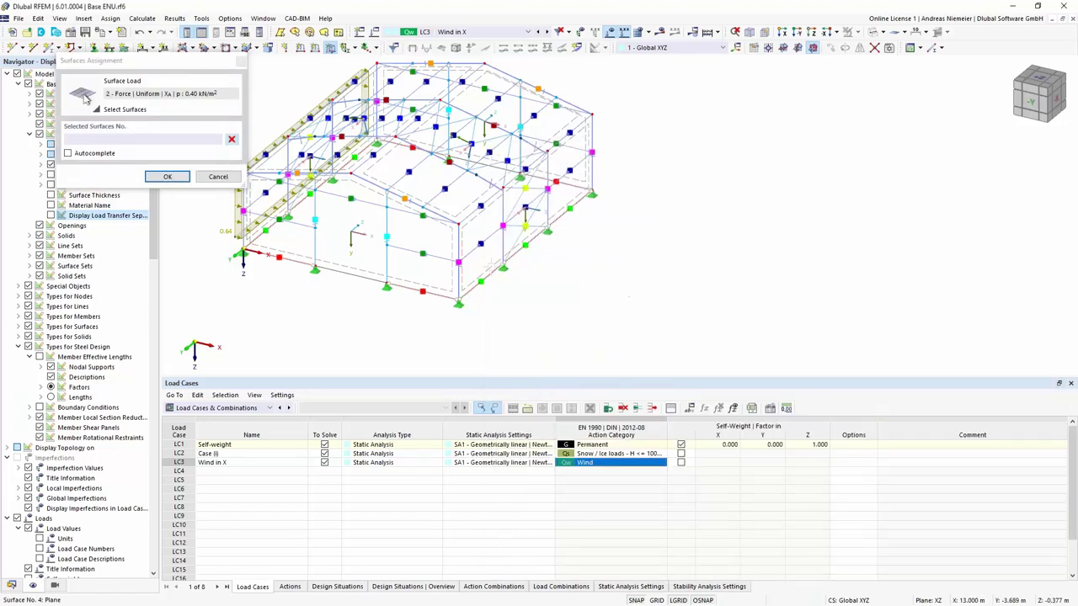
left_click(167, 176)
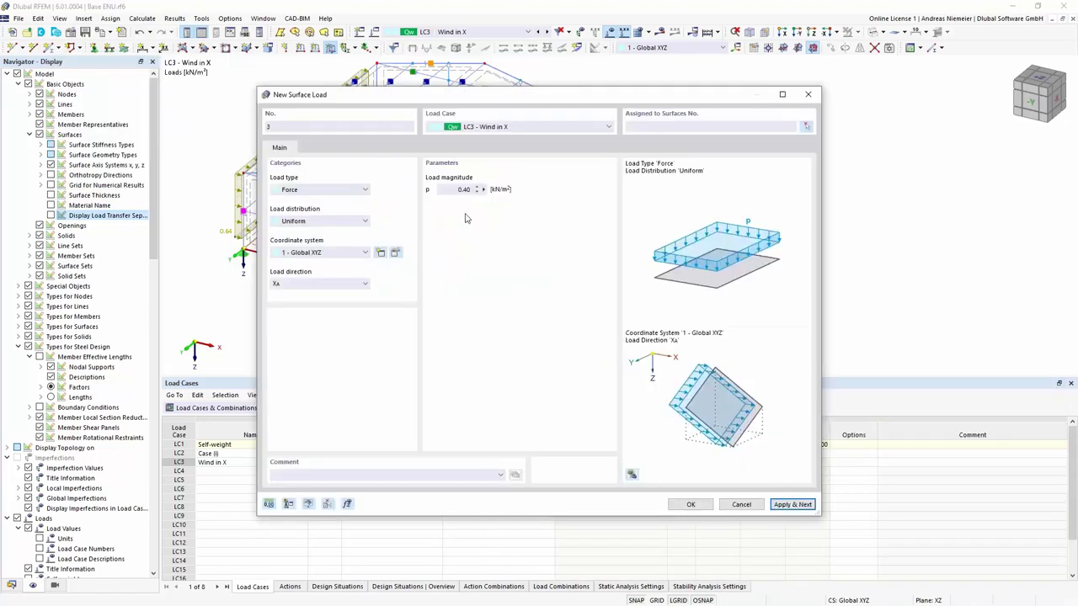
Add a 0.80 kN/m² surface load in global Y on true area and assign it to surface 6
left_click(453, 192)
left_click(326, 286)
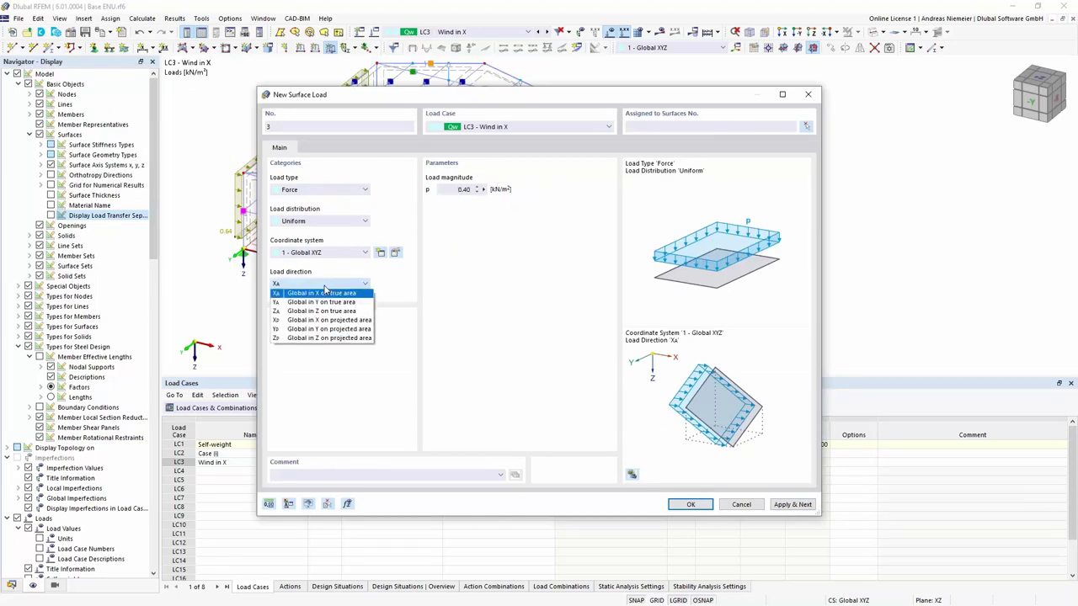
left_click(324, 301)
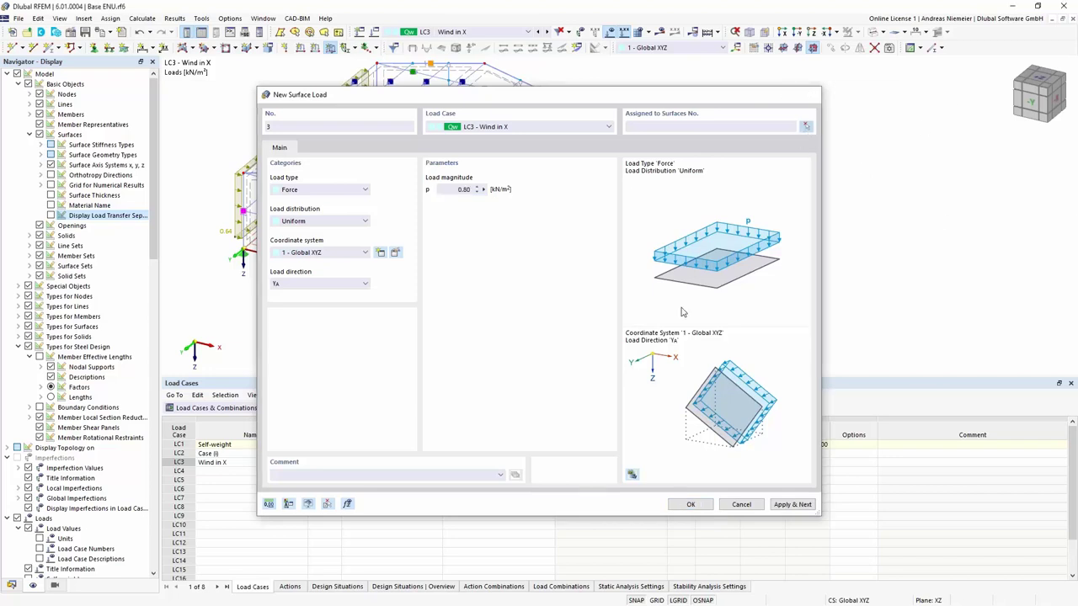
left_click(806, 126)
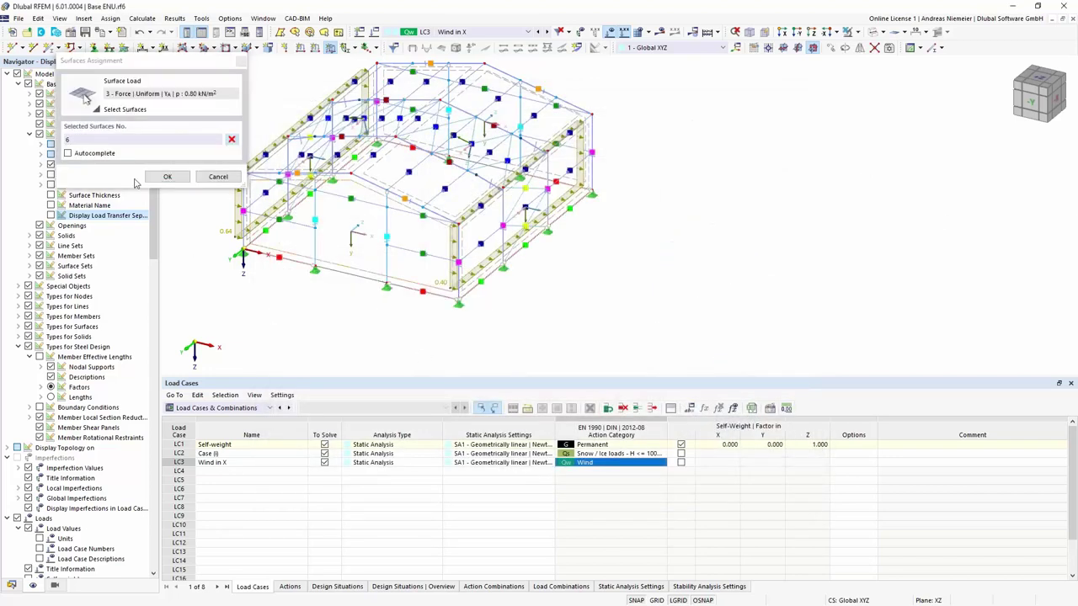
left_click(167, 177)
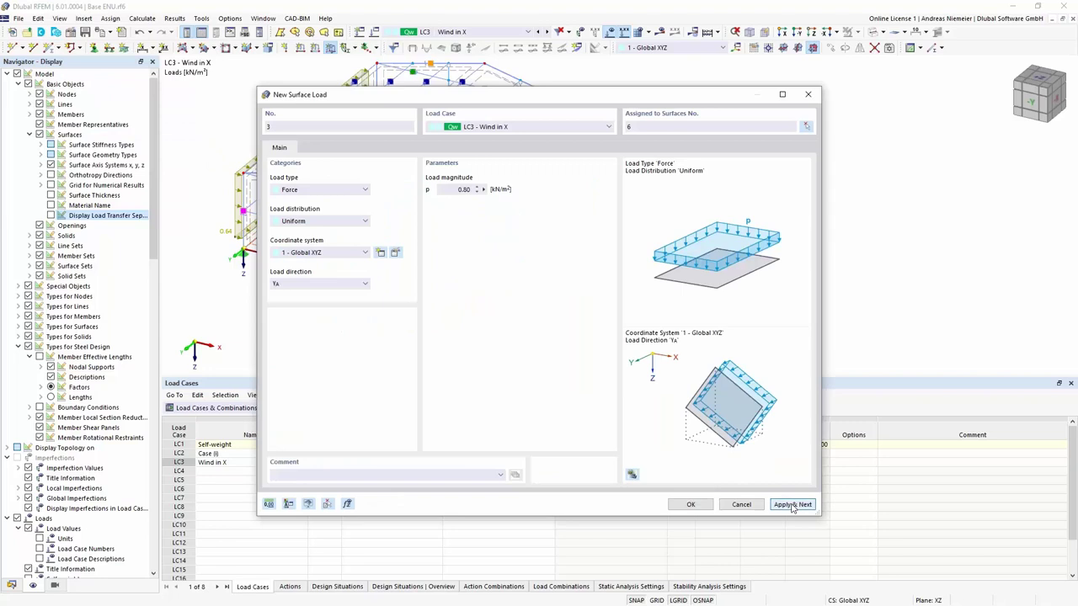
left_click(792, 505)
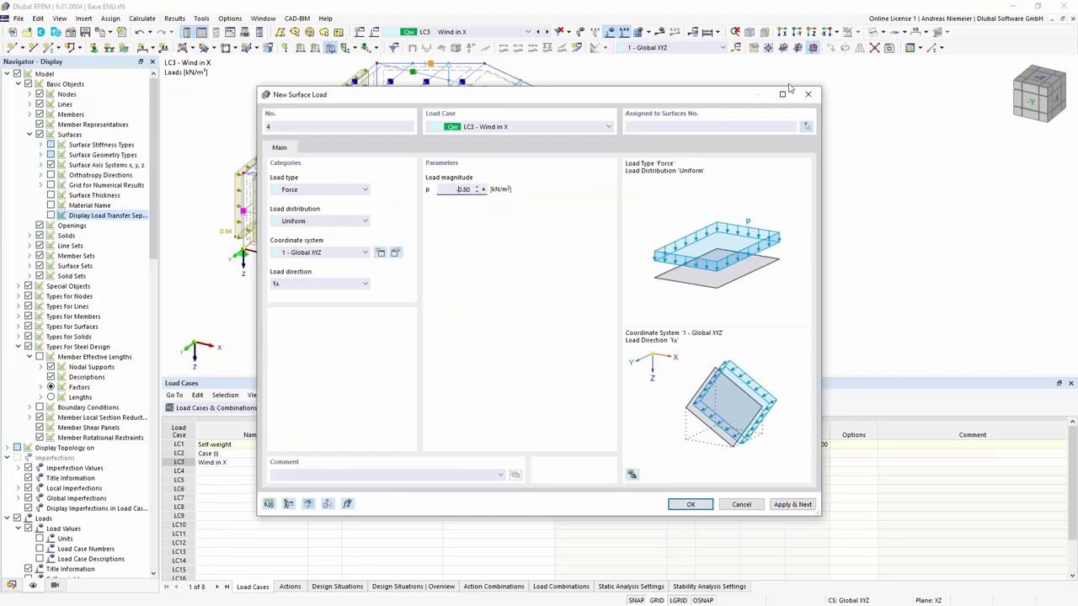
Add a -0.80 kN/m² surface load in global Y on surface 5 and finish this series of loads
left_click(808, 127)
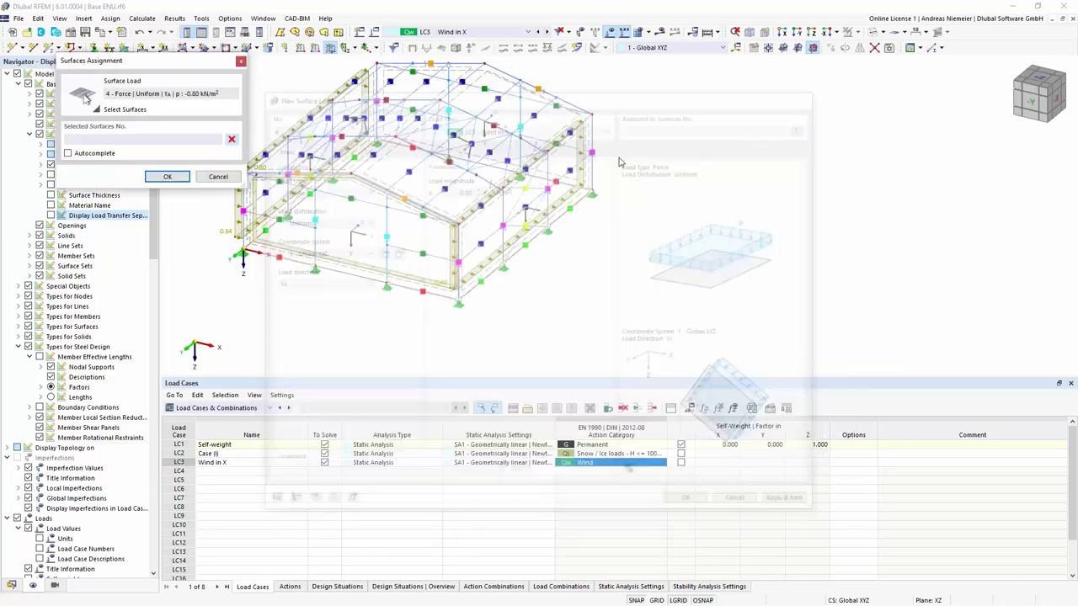
left_click(157, 177)
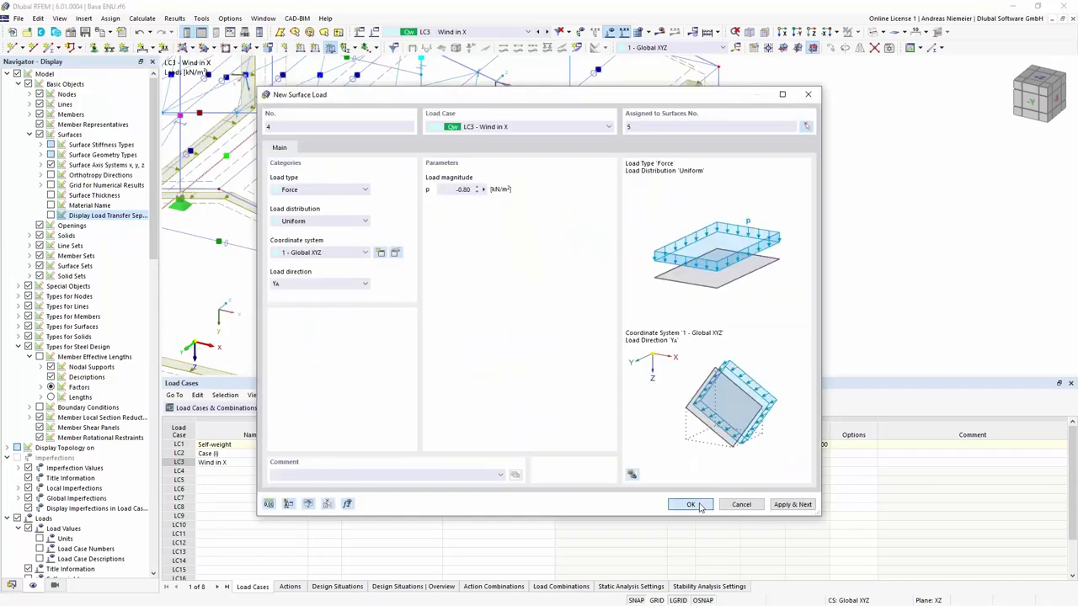
left_click(690, 504)
scroll(531, 222, "down", 3)
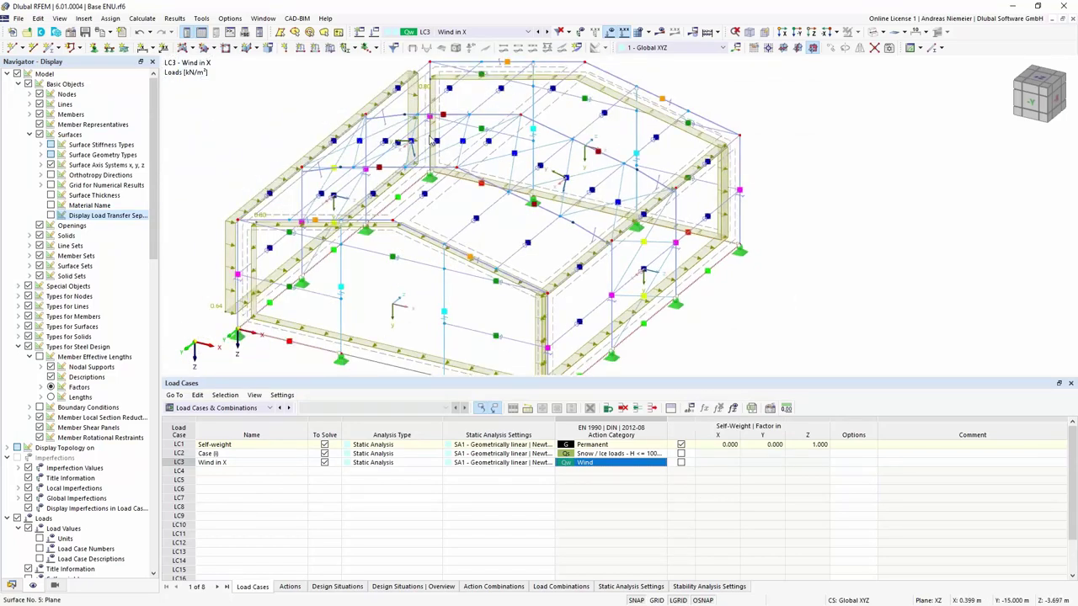
Apply a -0.35 kN/m² surface load in the local z direction to roof surfaces 2 and 3
left_click(330, 47)
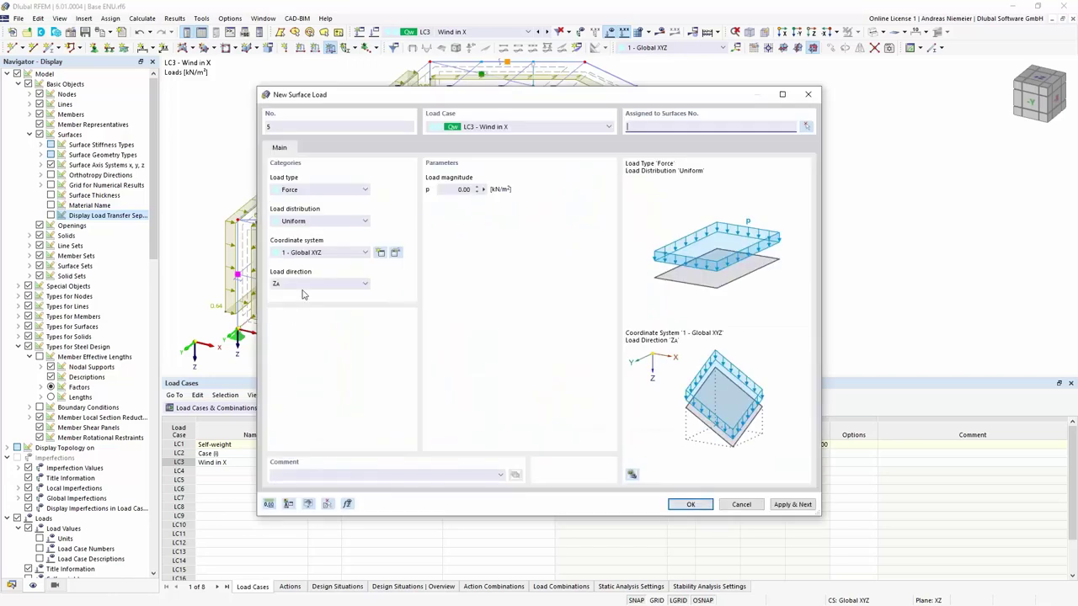
left_click(337, 252)
left_click(307, 265)
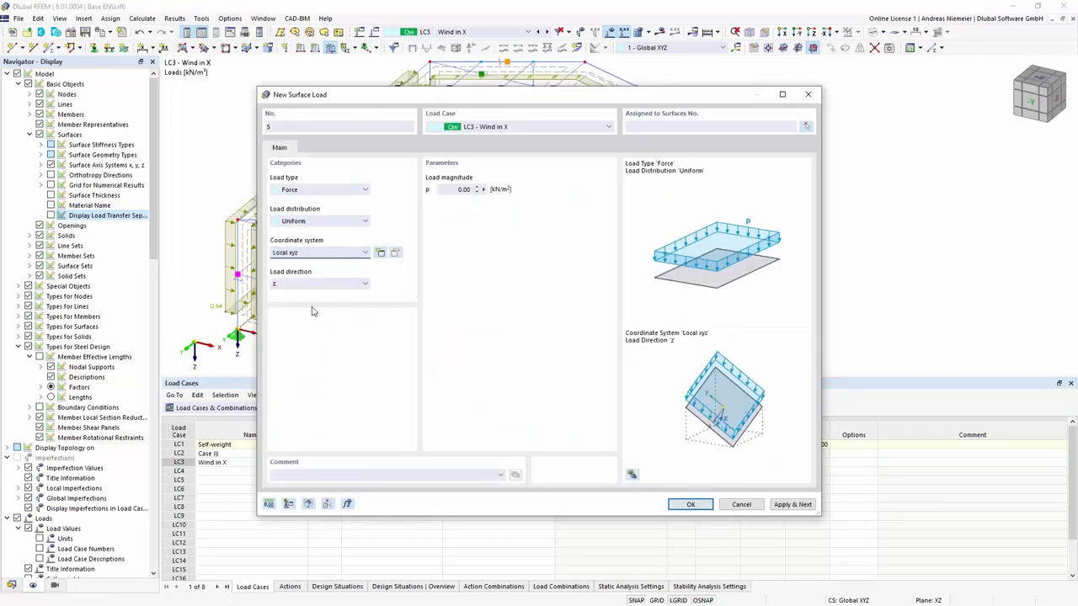
left_click(463, 189)
left_click(806, 127)
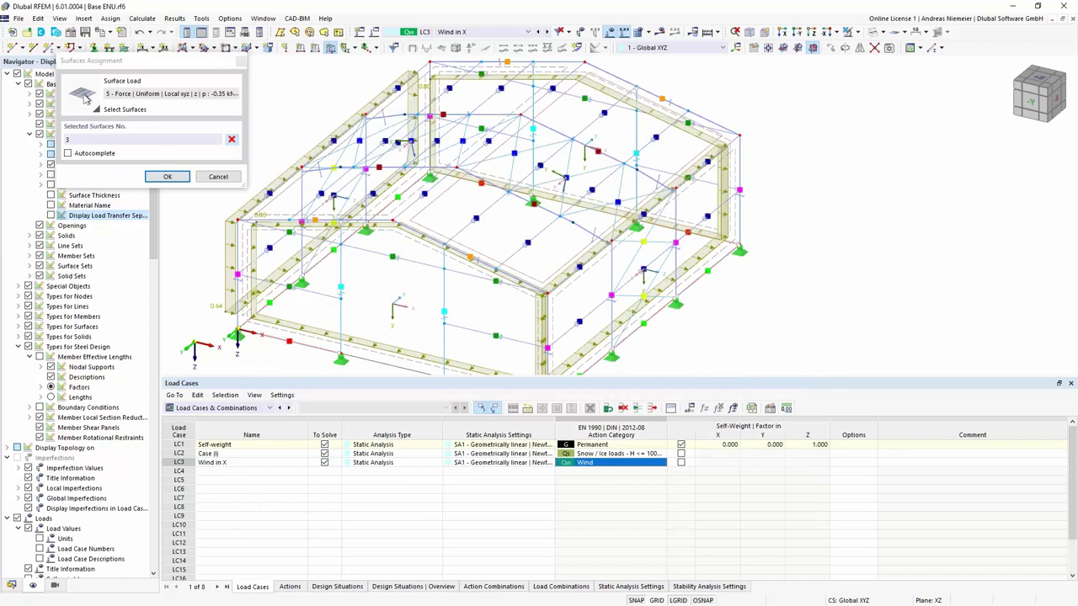
type("2,3")
left_click(167, 177)
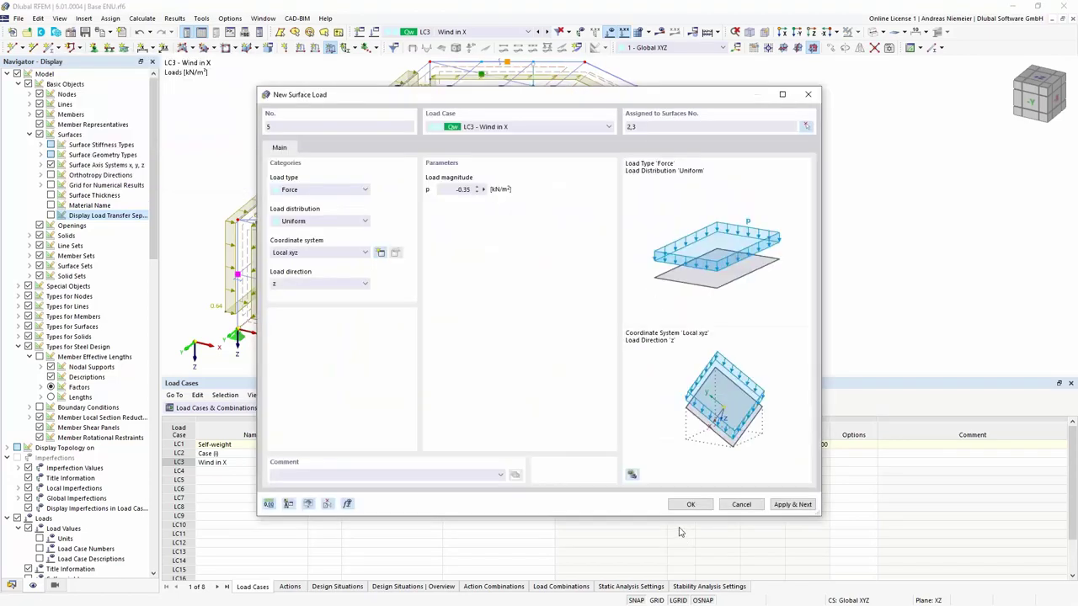
key("Return")
Examine how the LC3 wind load is distributed to the members by temporarily displaying load transfer separately
middle_click_drag(455, 307, 653, 282, "ctrl")
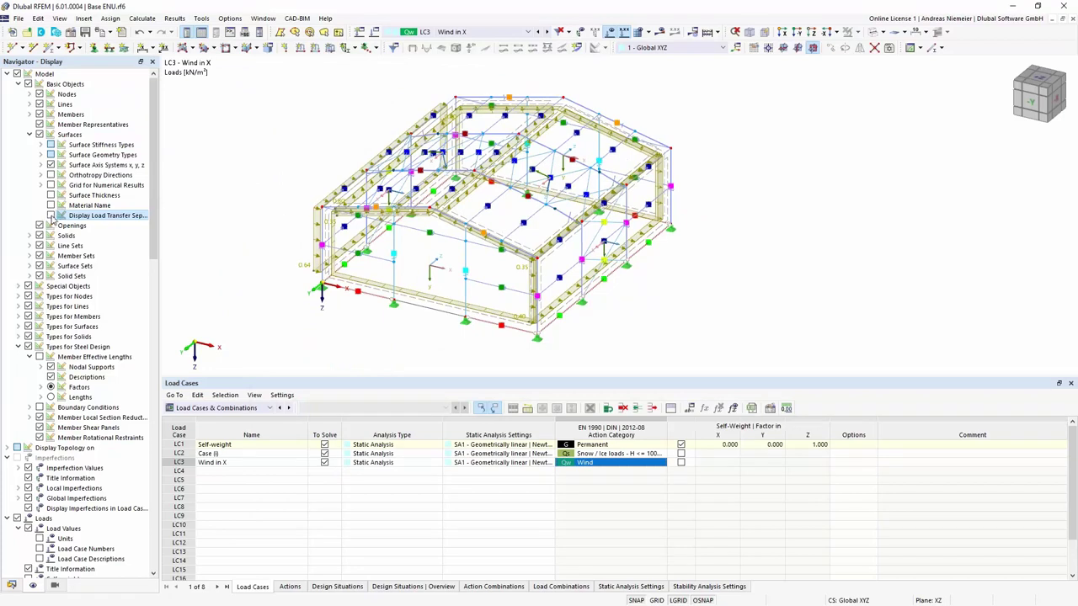
left_click(50, 216)
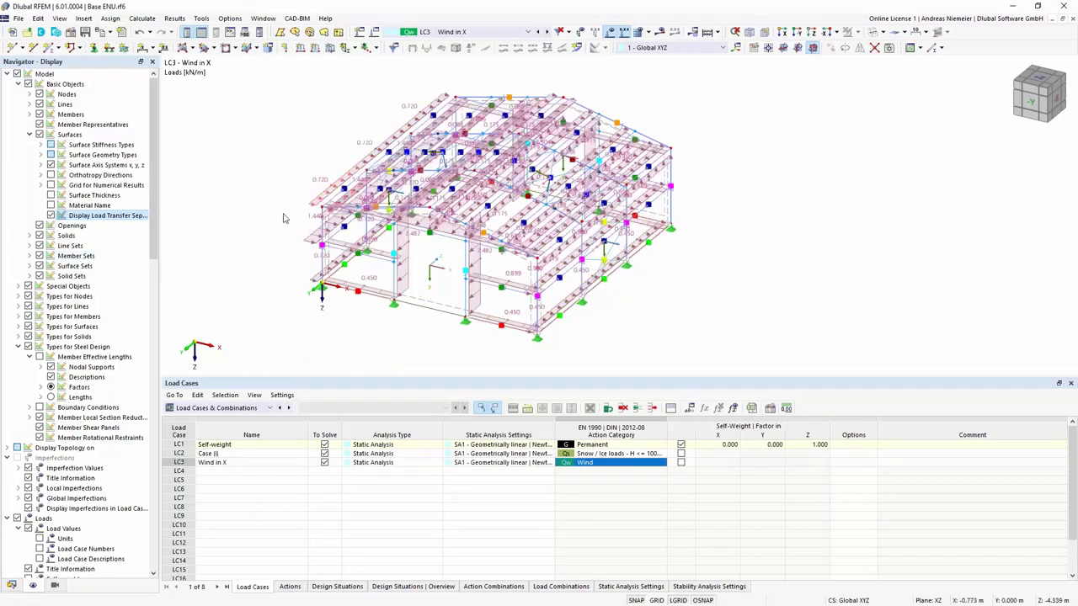
left_click(51, 216)
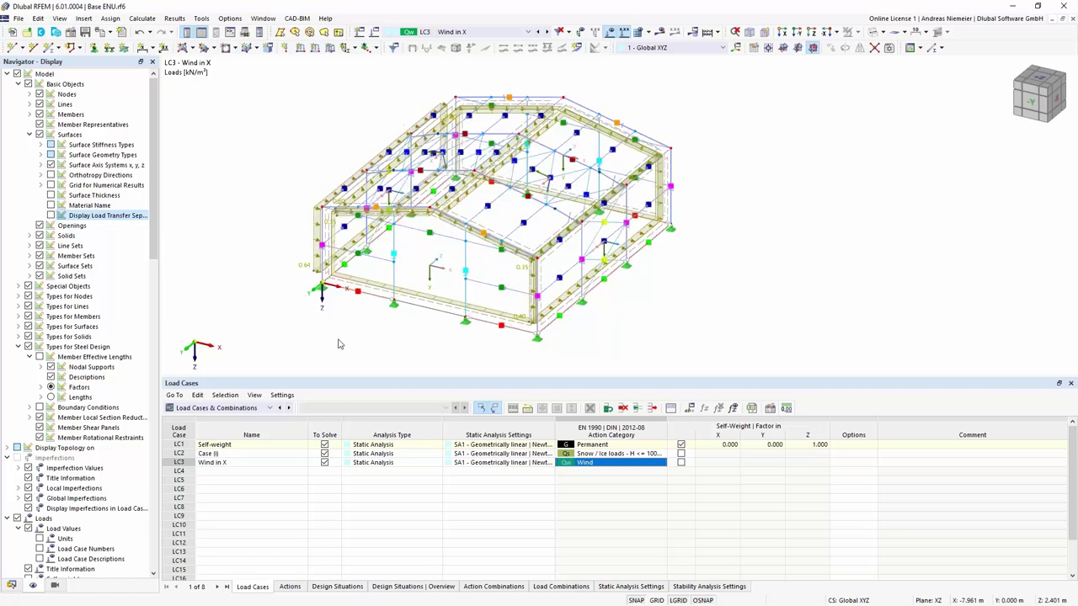
Copy load case LC3 as LC4 and rename the copy "Wind in Y"
left_click(12, 586)
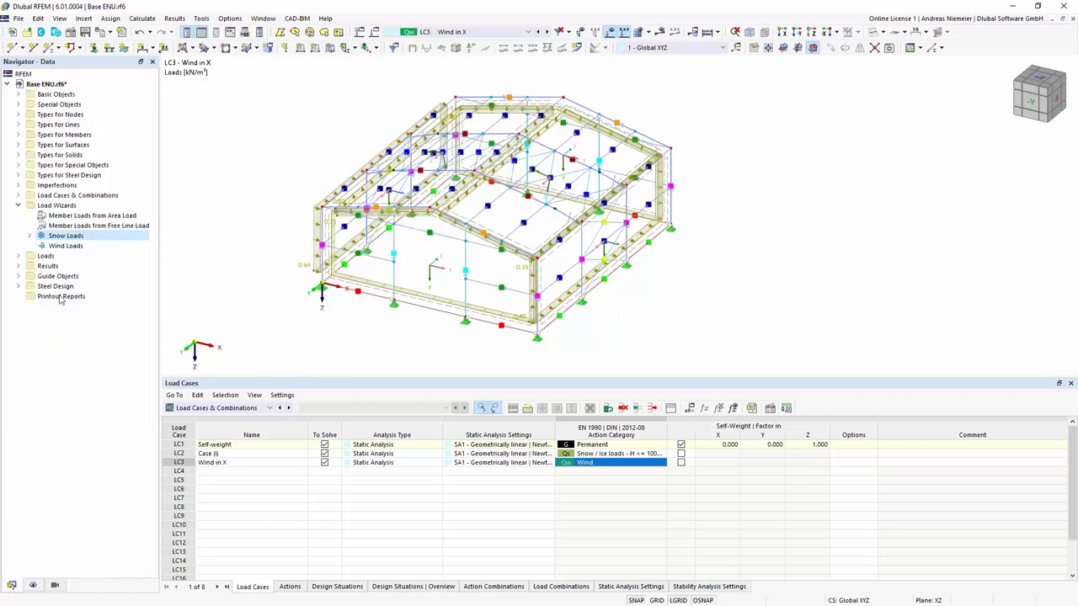
left_click(34, 246)
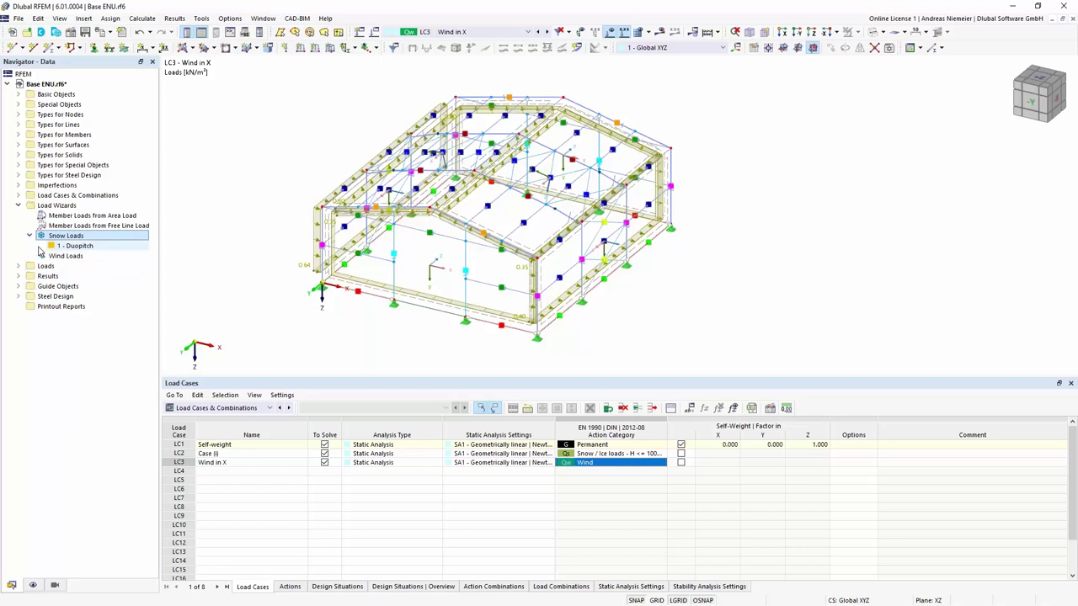
left_click(19, 205)
left_click(19, 196)
left_click(30, 205)
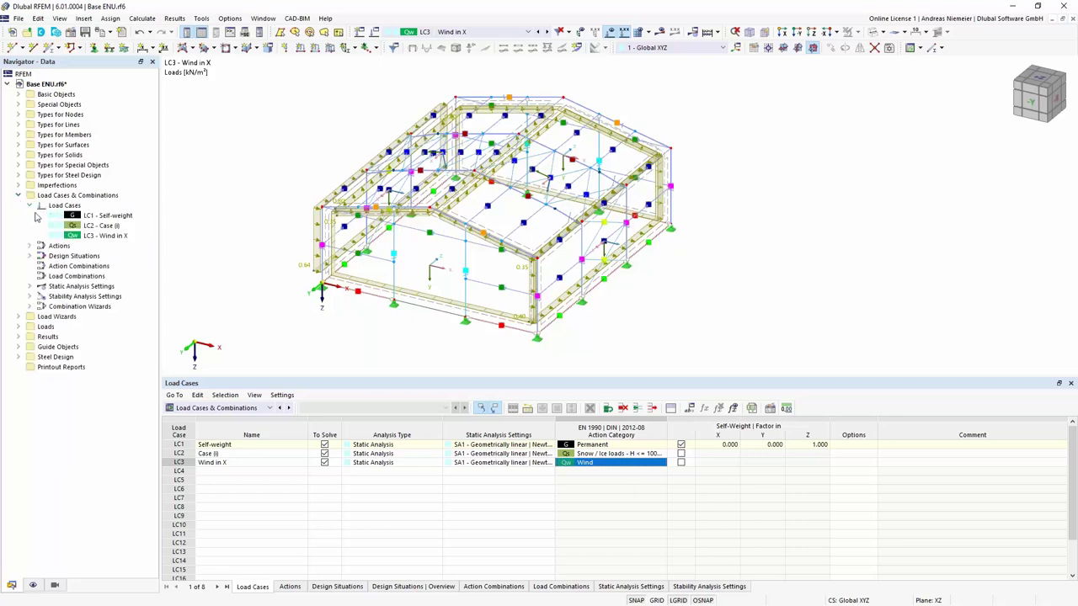
left_click(88, 235)
right_click(88, 237)
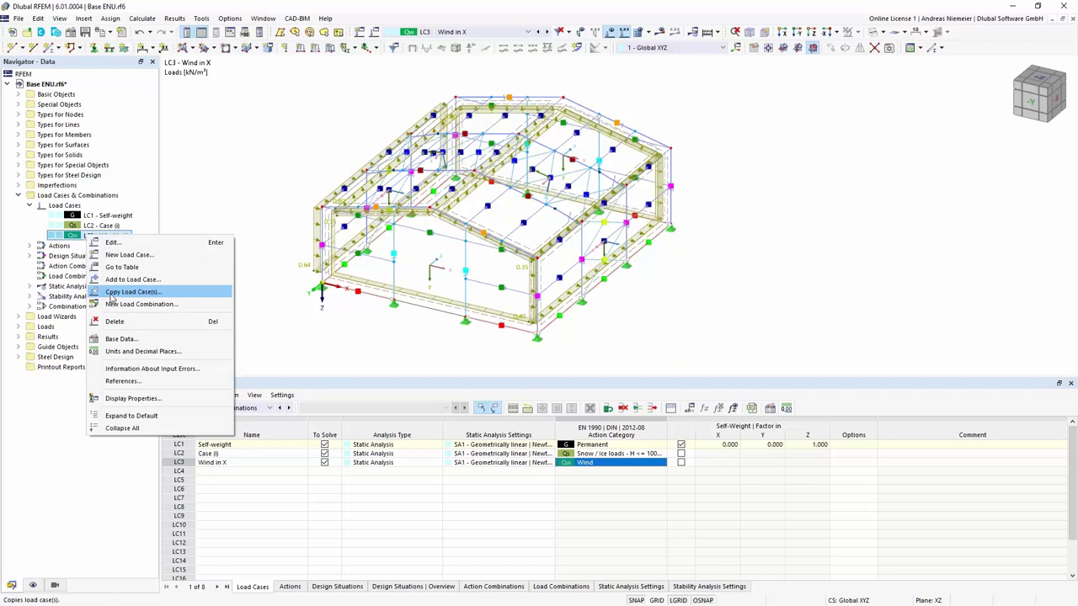
left_click(110, 292)
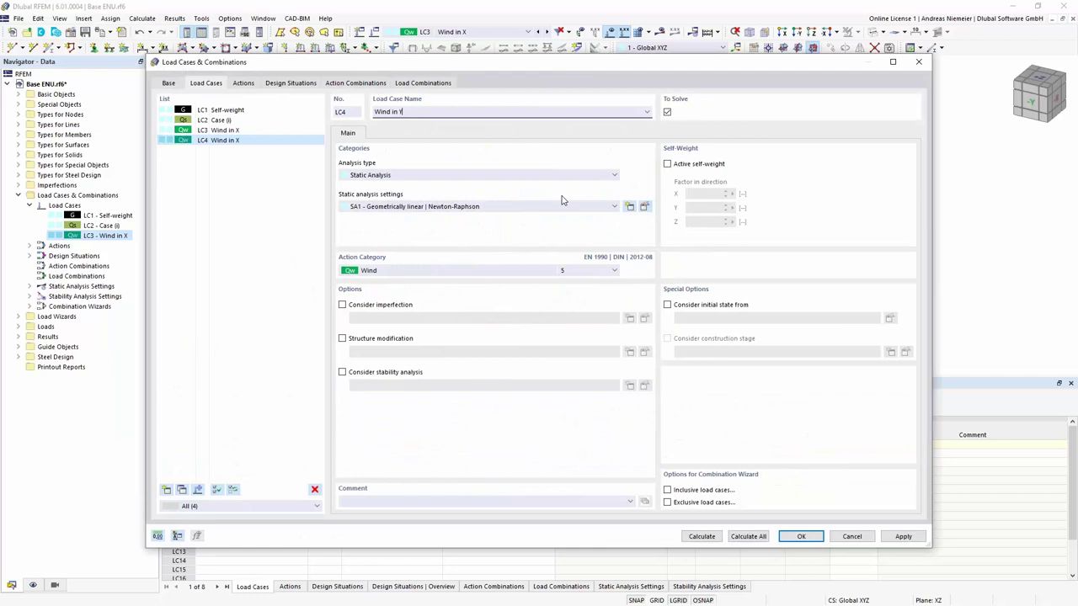
left_click(787, 537)
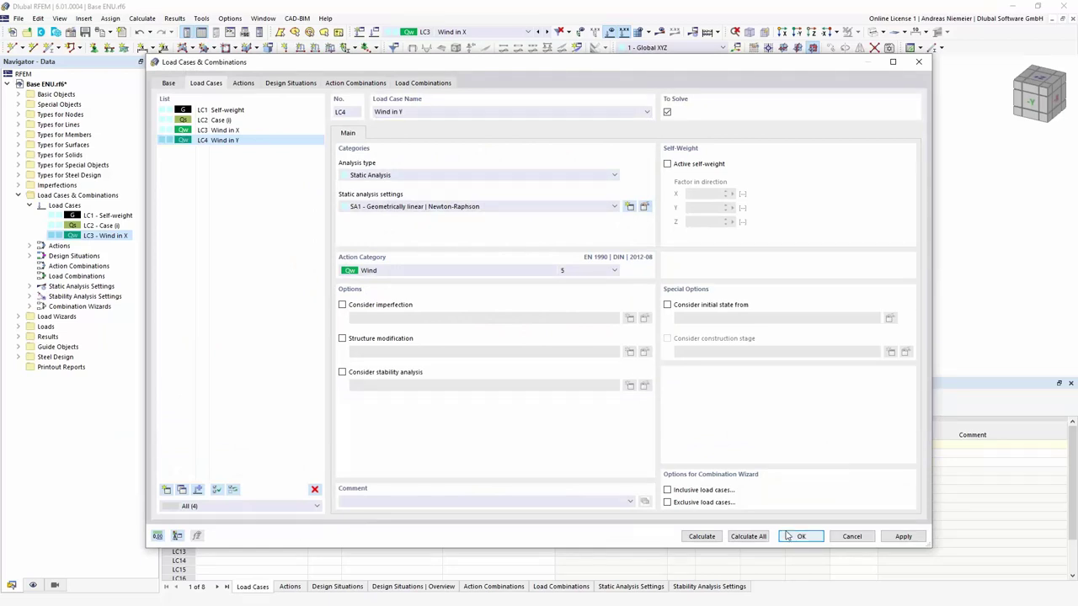
Set the LC4 surface load magnitudes to 0.64 kN/m² on surface 5 and 0.40 kN/m² on surface 6
middle_click_drag(693, 314, 590, 296)
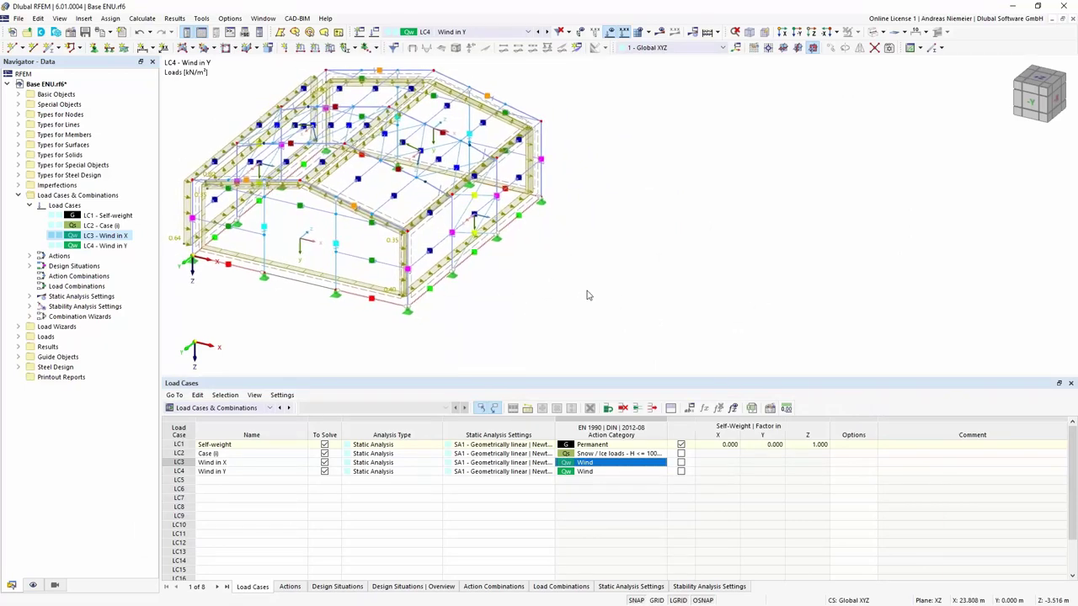
left_click(234, 410)
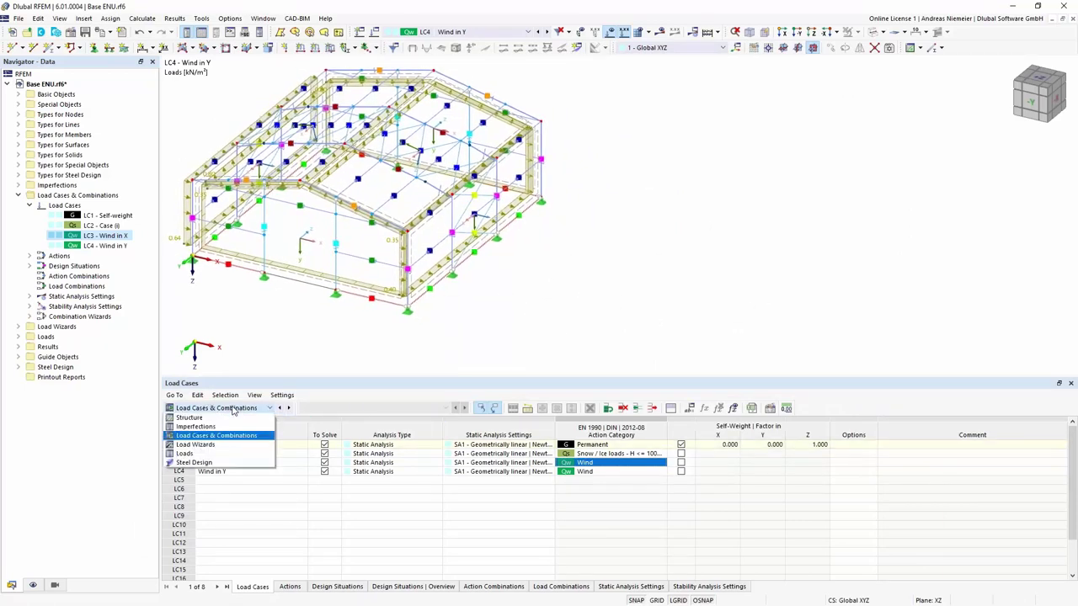
left_click(233, 455)
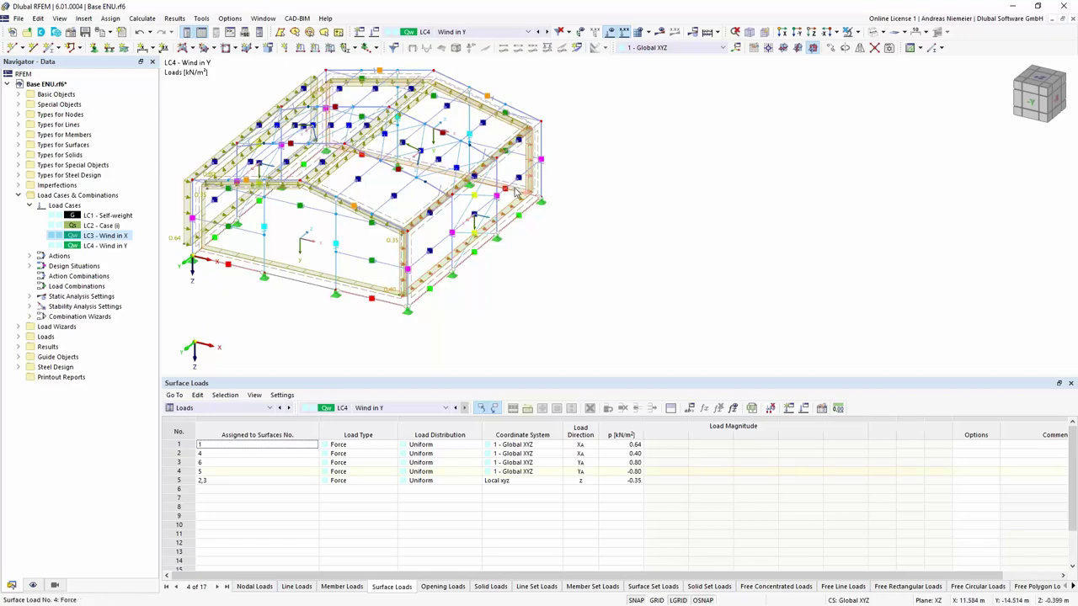
double_click(627, 471)
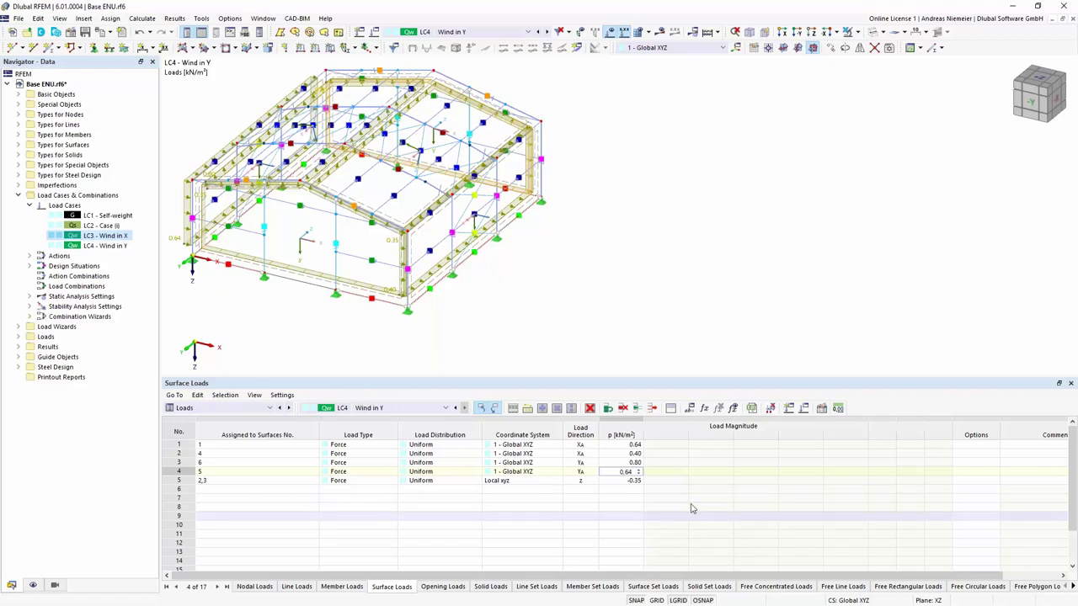
key("Up")
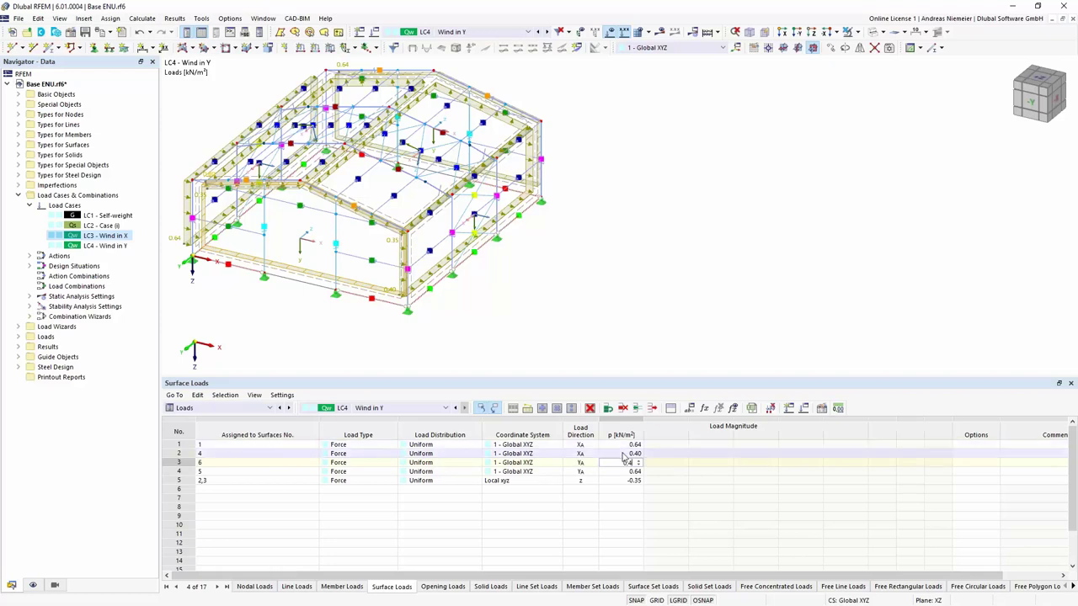
key("Up")
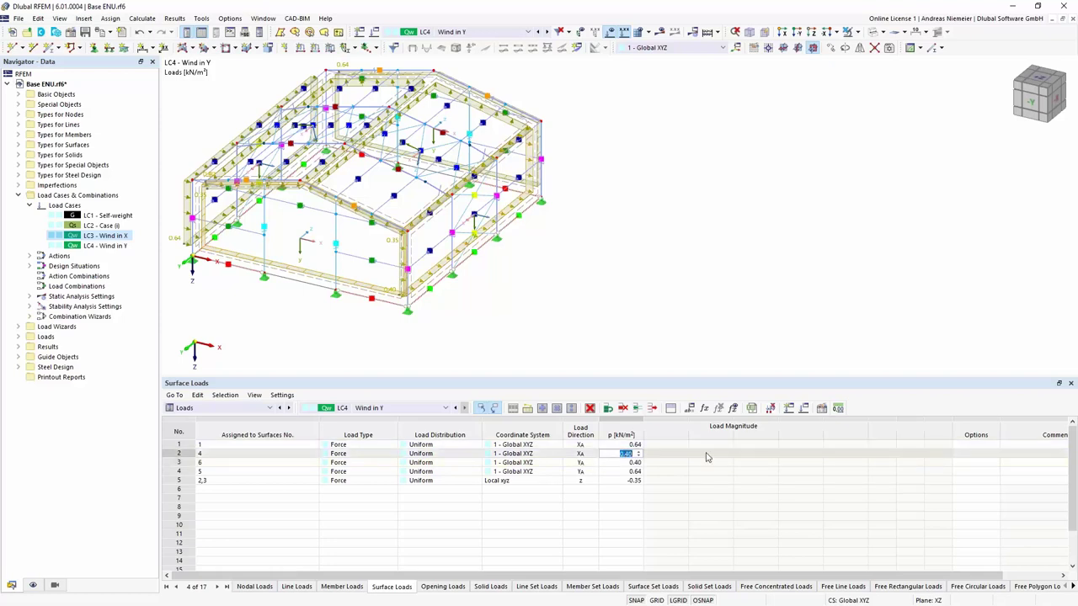
Set the LC4 surface load magnitudes to 0.80 kN/m² on surface 4 and -0.80 kN/m² on surface 1
type("0.8")
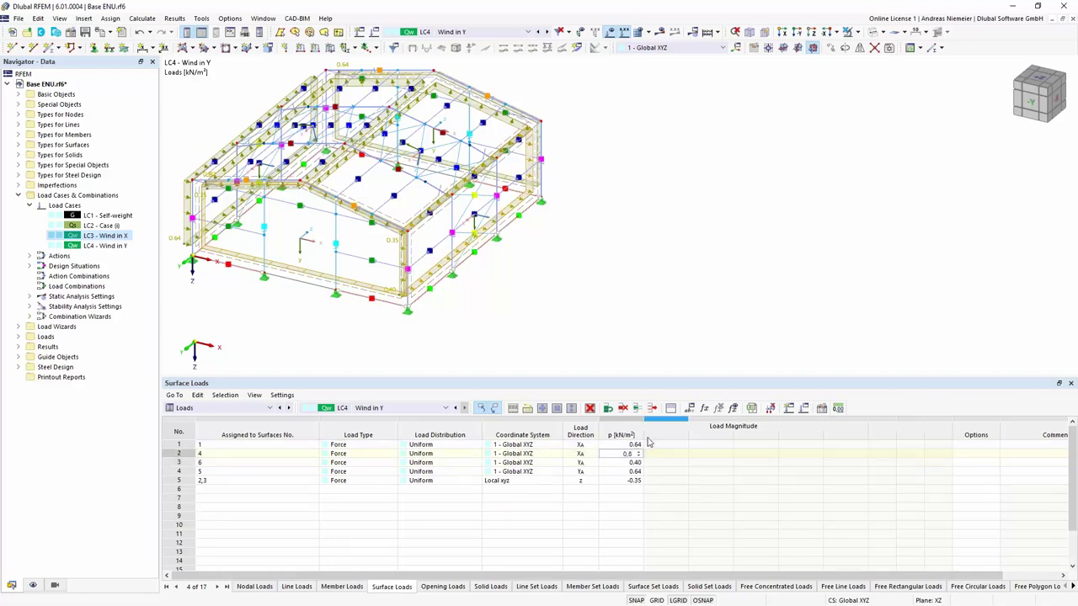
key("Up")
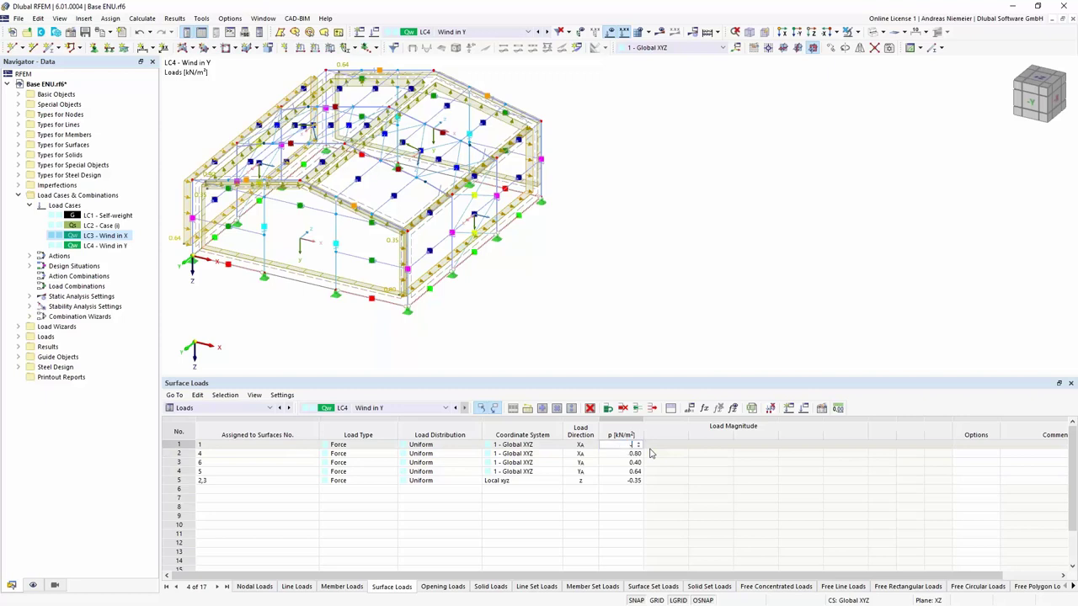
type("-0.8")
key("Tab")
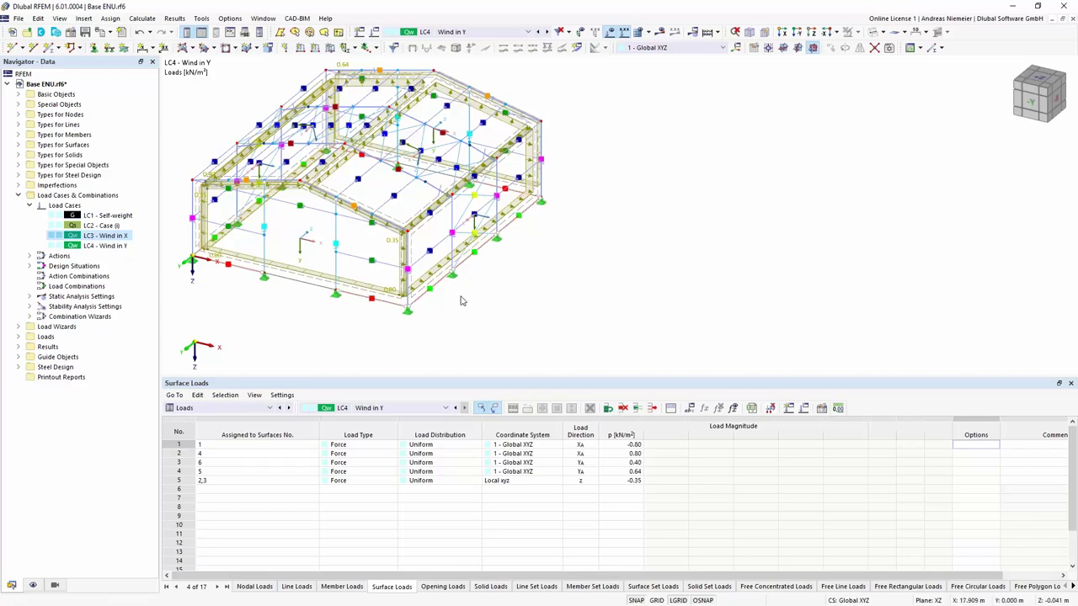
Add load case LC5 named "Prestress" with the action category Prestress
left_click(215, 408)
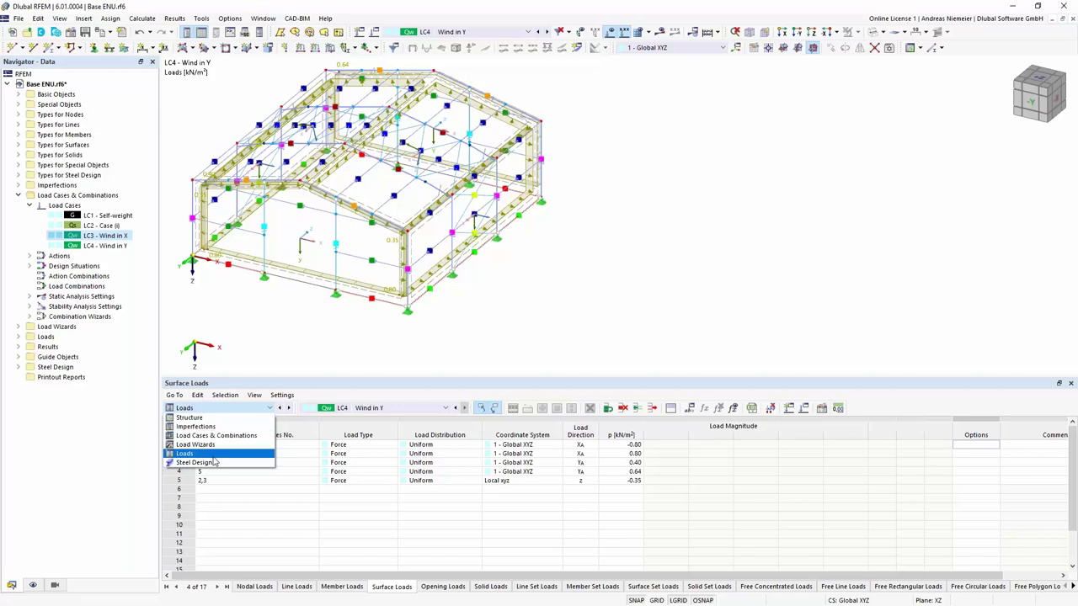
left_click(217, 436)
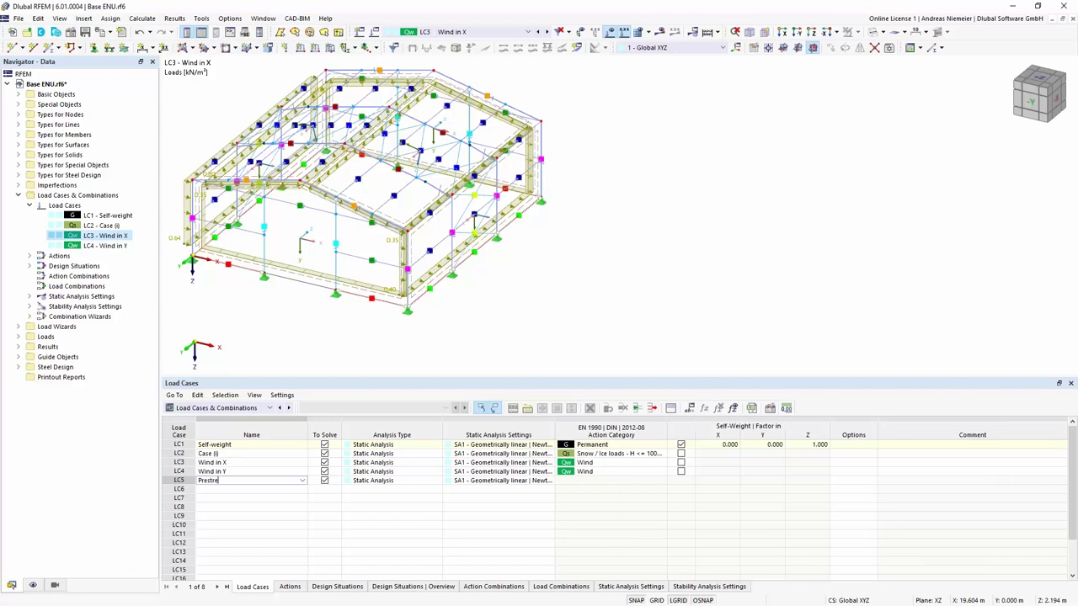
key("Return")
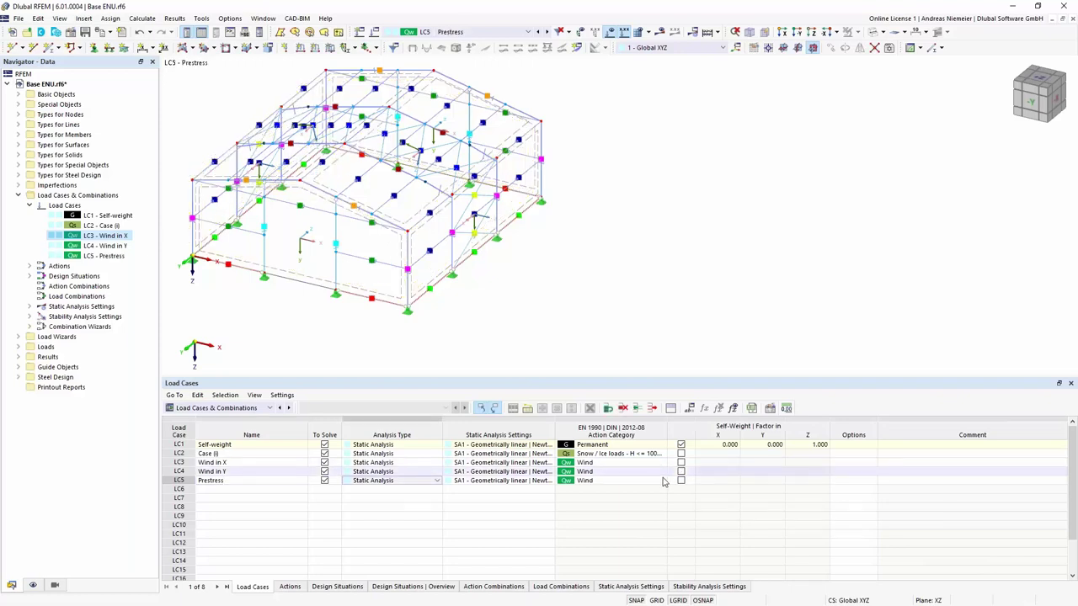
left_click(663, 480)
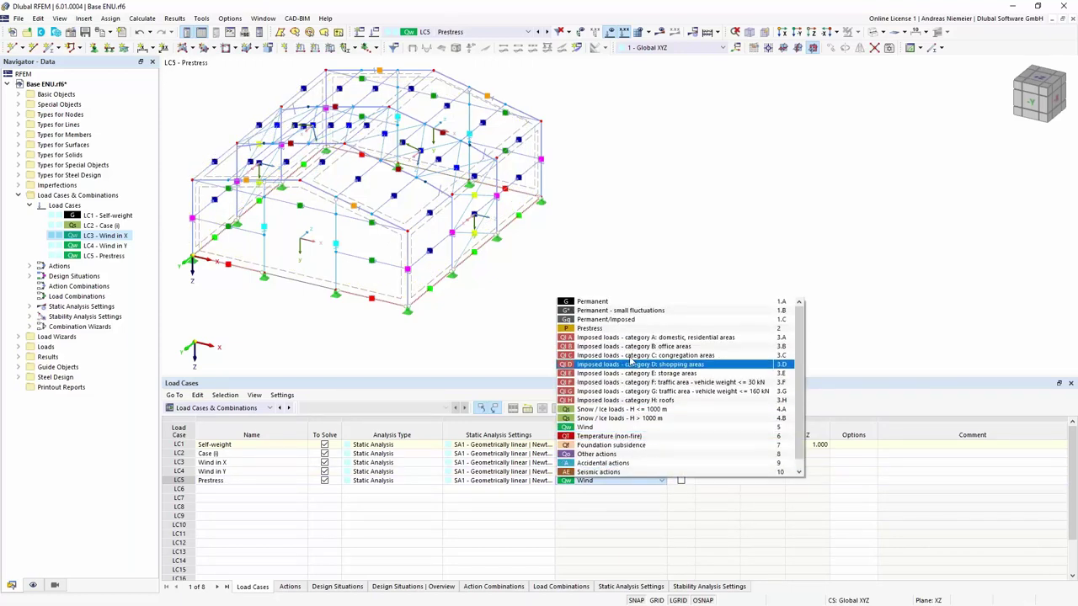
left_click(662, 328)
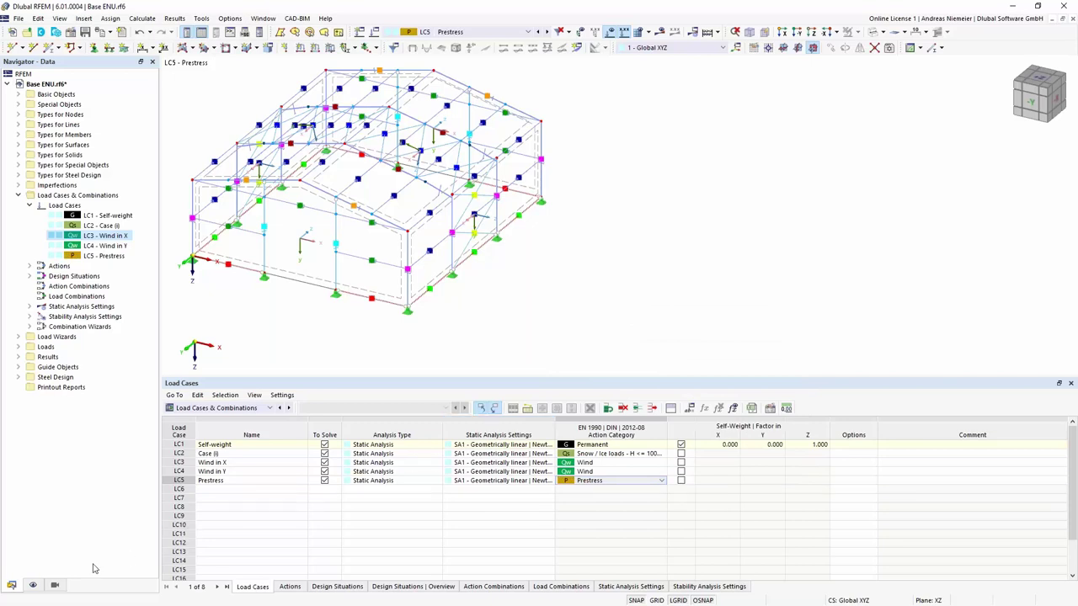
Activate visibility for only the members of type Tension
left_click(61, 586)
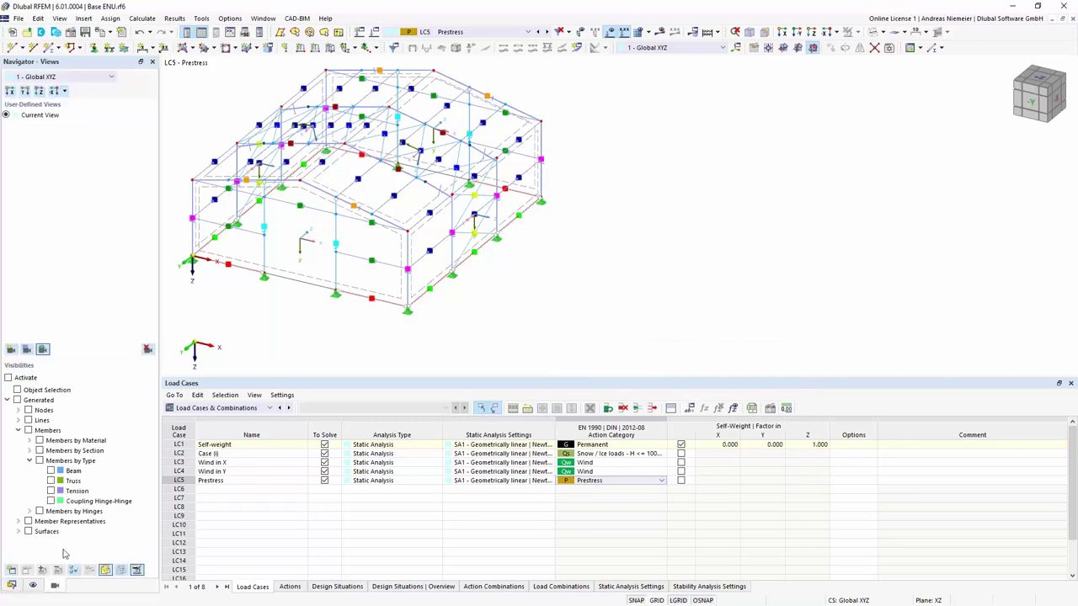
left_click(52, 492)
left_click(50, 491)
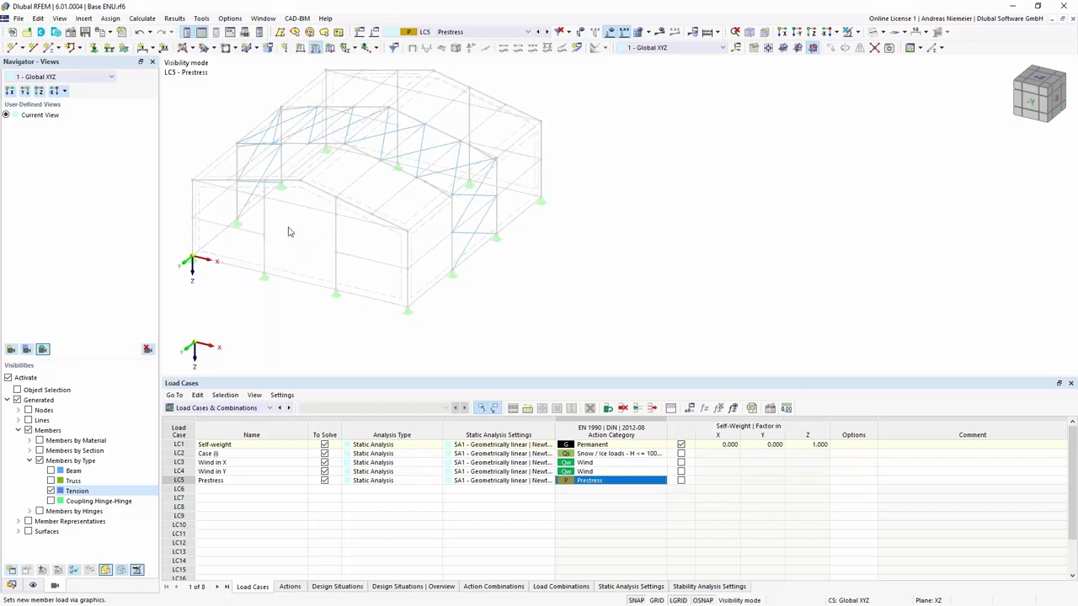
Apply a -1.0 mm axial displacement member load in LC5 to all tension members, and restore the visibility of the full model
left_click(323, 200)
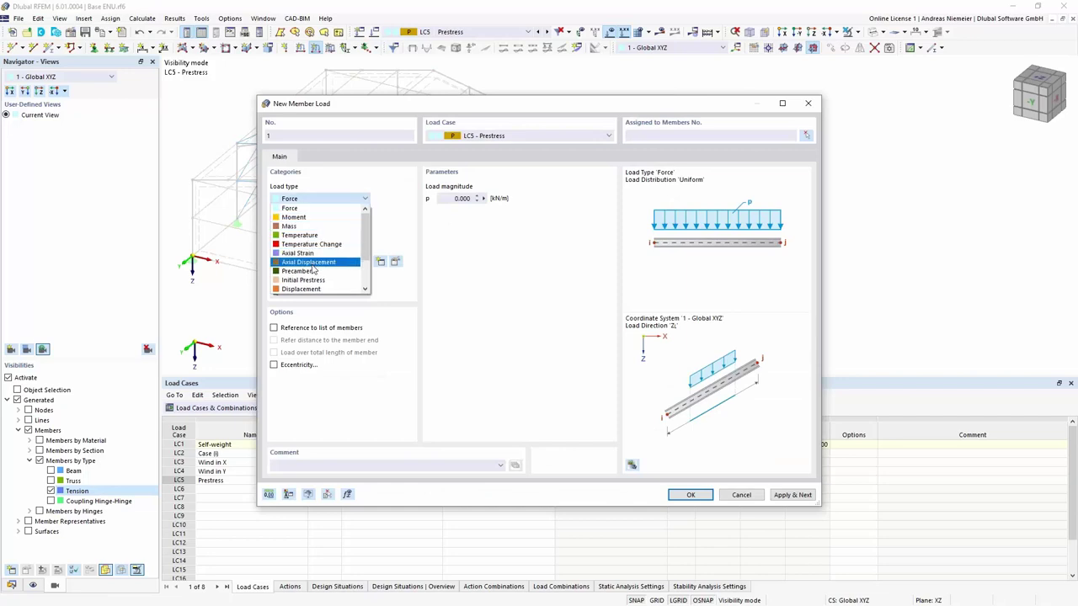
left_click(308, 262)
left_click(463, 199)
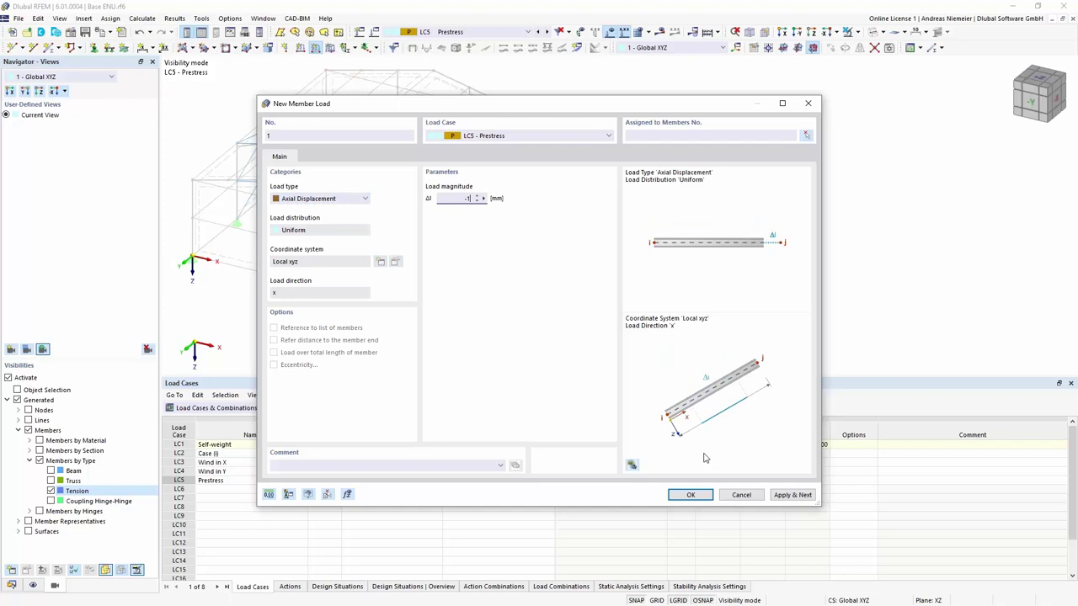
left_click(690, 495)
left_click_drag(652, 338, 283, 165)
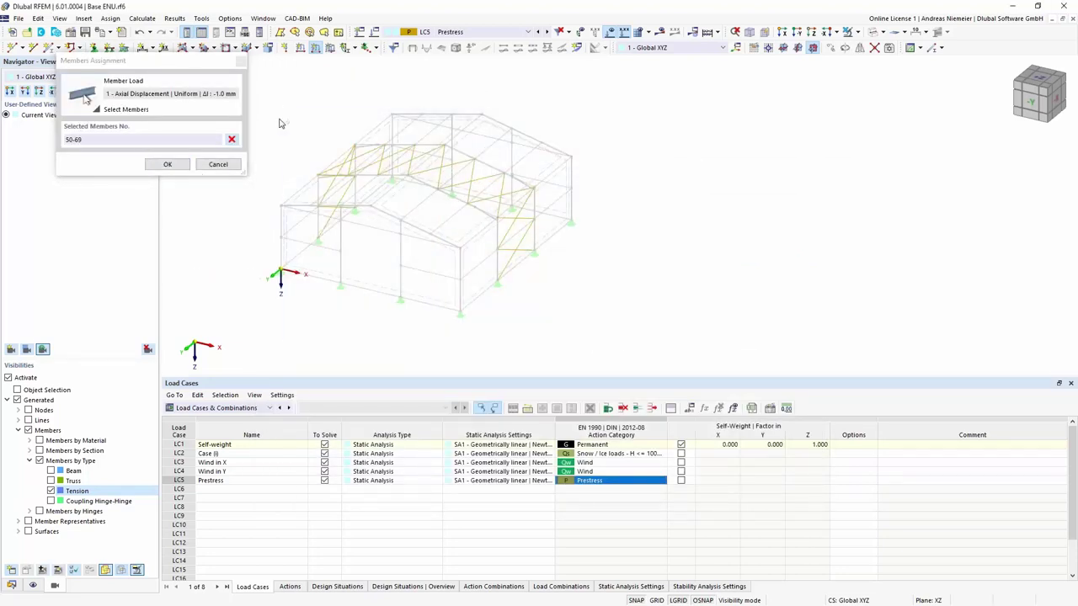
left_click(168, 164)
right_click(342, 303)
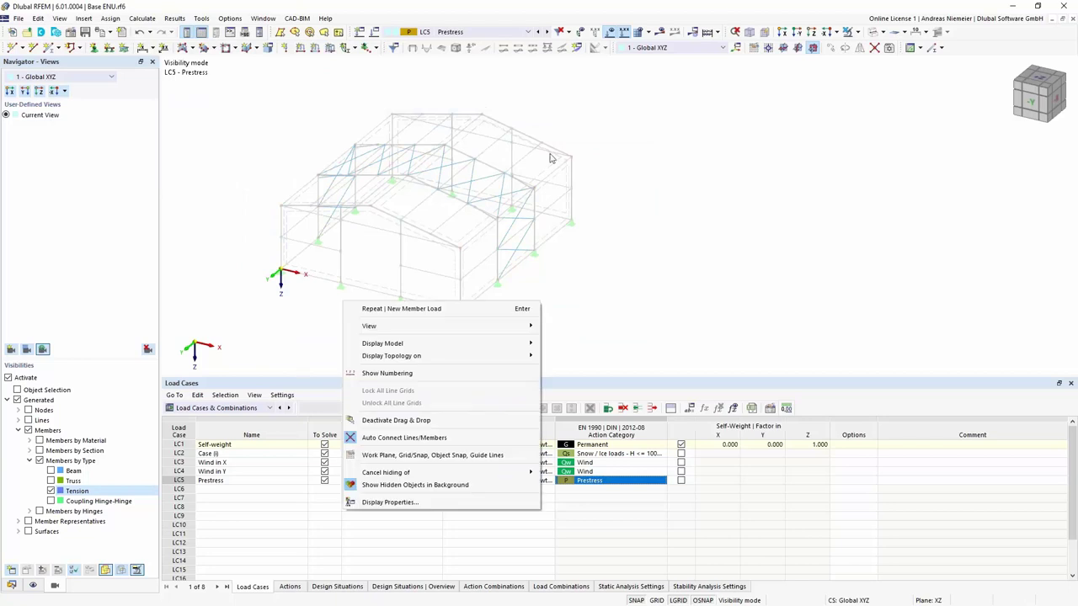
left_click(851, 32)
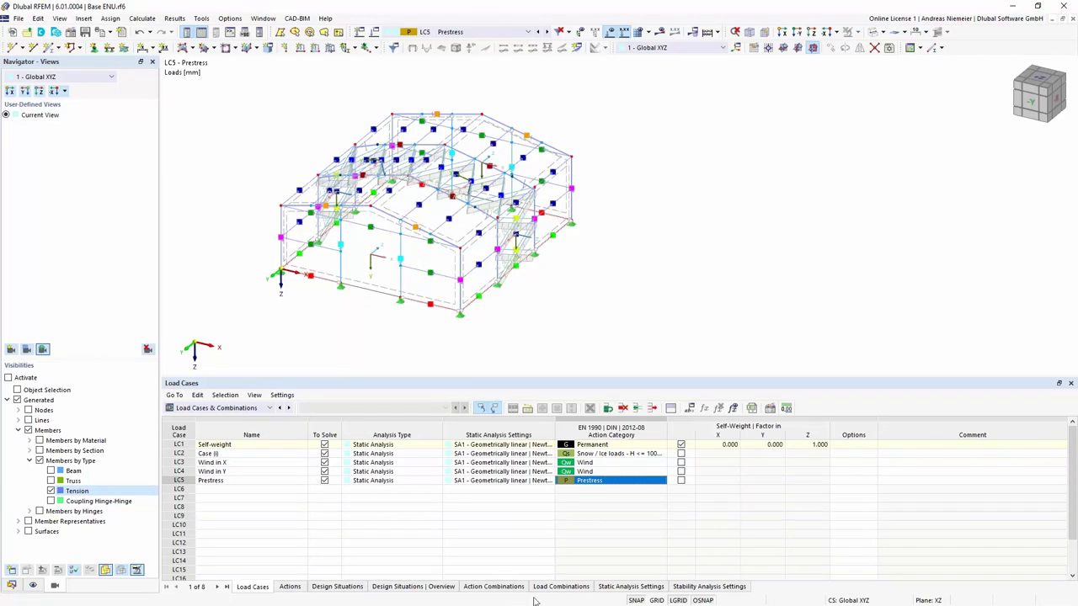
Assign combination wizard 2, with SA1 geometrically linear analysis, to the SLS design situations DS2 to DS4
left_click(577, 588)
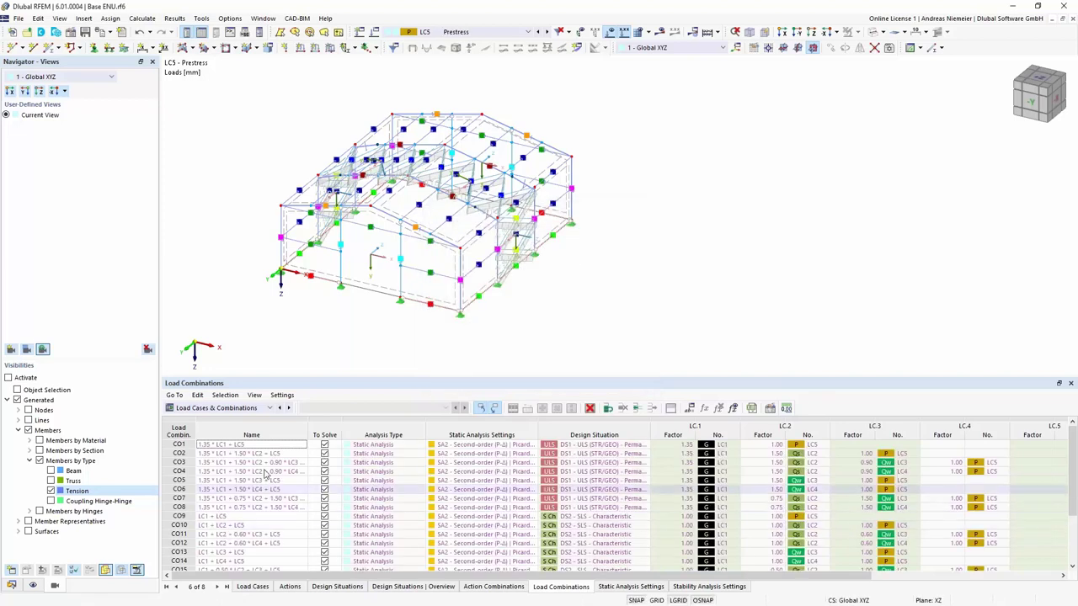
scroll(261, 488, "up", 2)
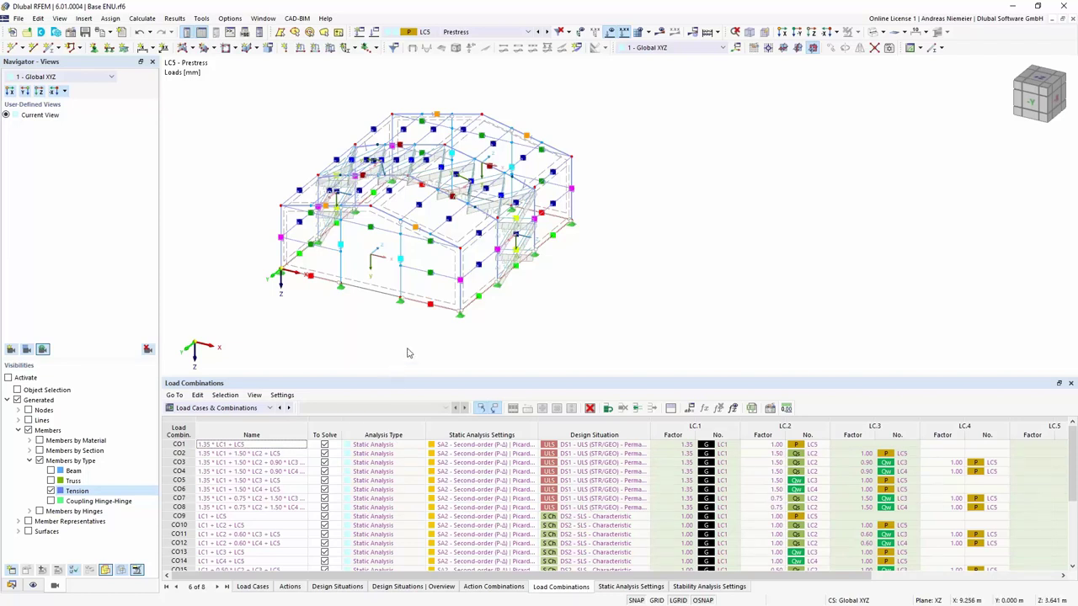
left_click(177, 444)
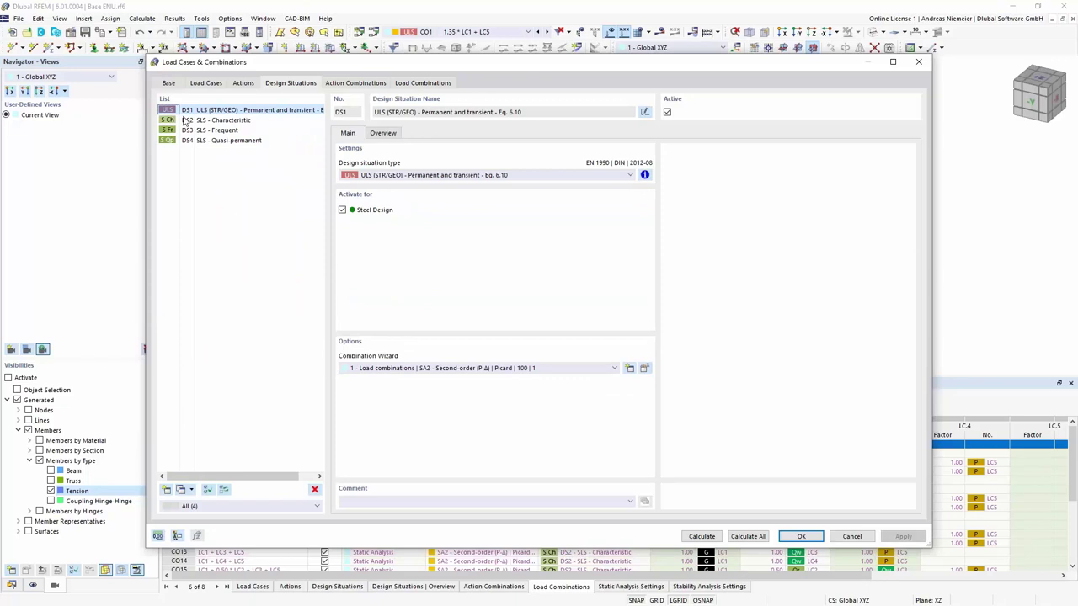
left_click(221, 120)
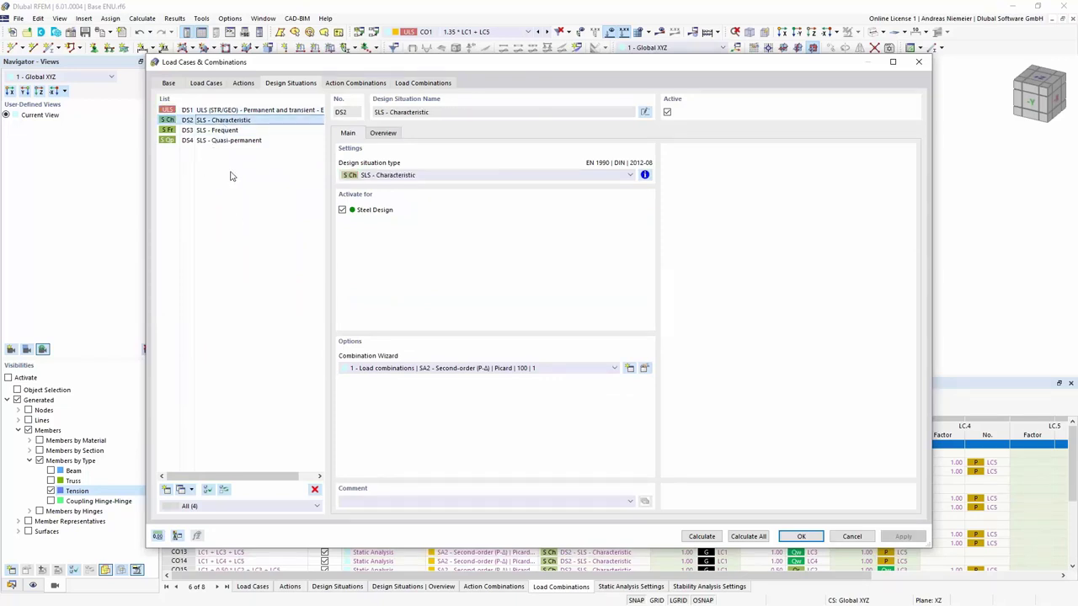
left_click(227, 140, "shift")
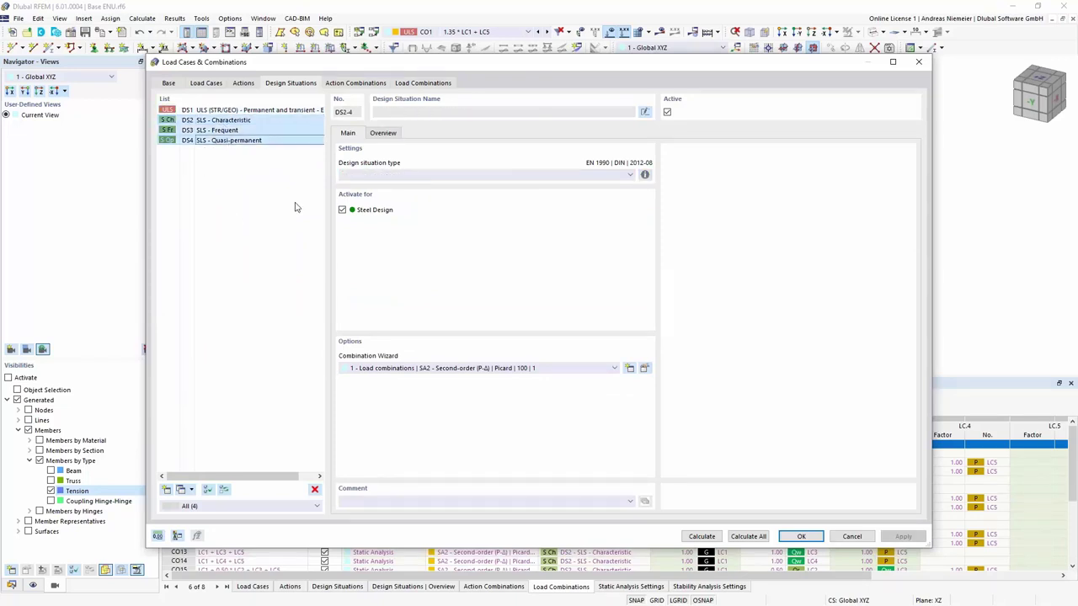
left_click(500, 369)
left_click(496, 396)
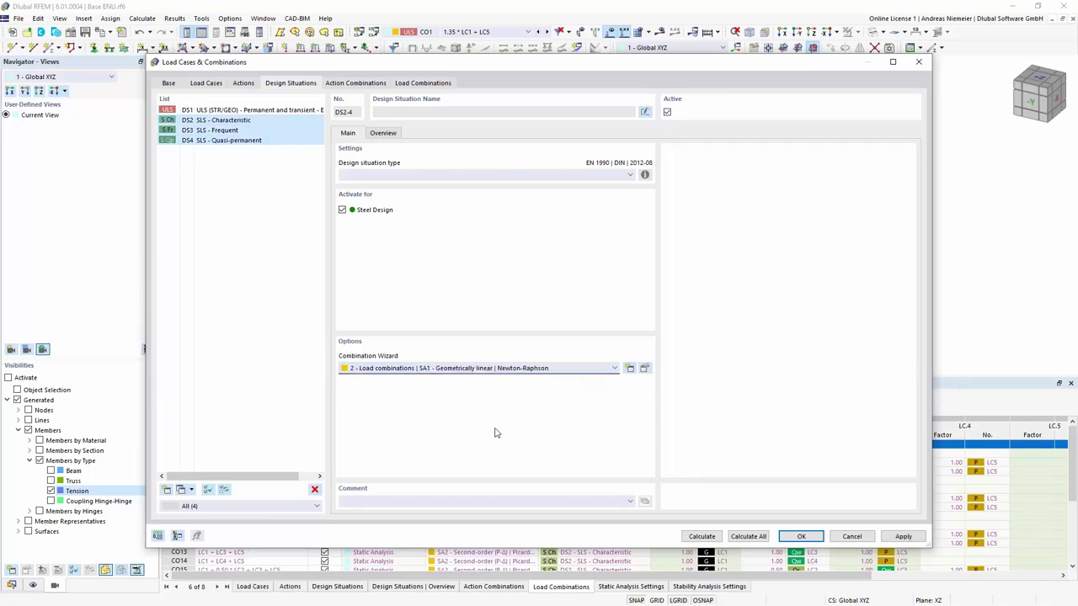
Create a combination wizard for DS1 with SA1 geometrically linear analysis and stability analysis ST1, and check its settings in load combinations CO1 to CO3
left_click(227, 113)
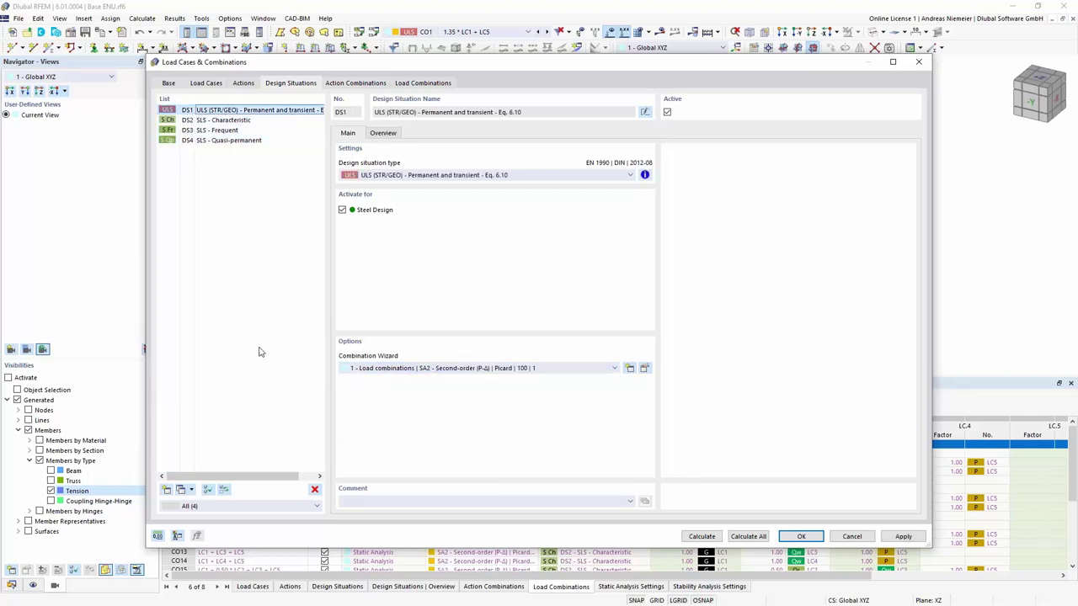
left_click(629, 369)
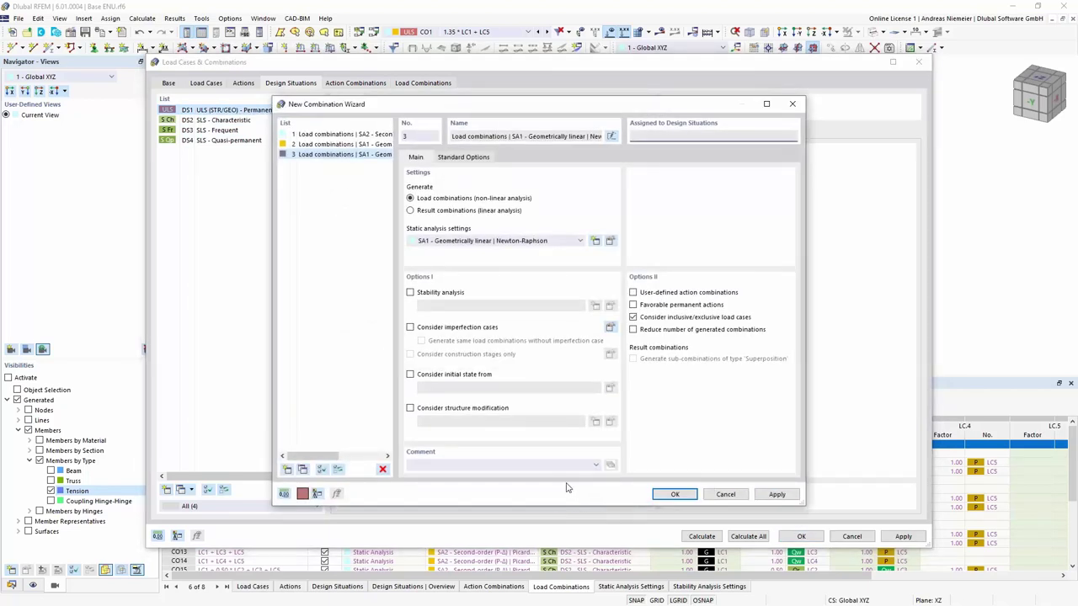
left_click(410, 293)
left_click(487, 241)
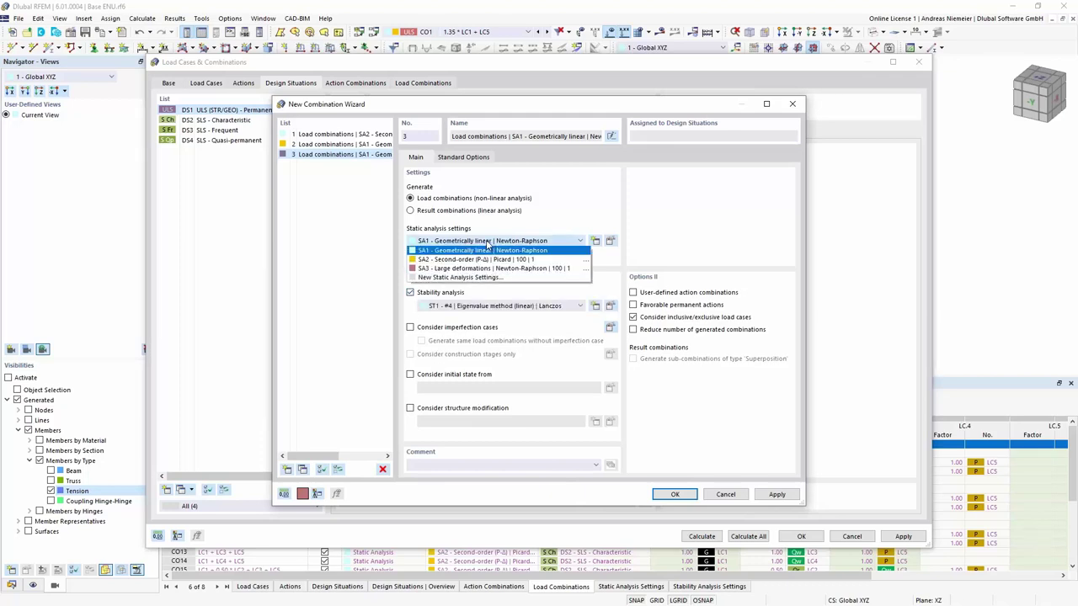
left_click(487, 245)
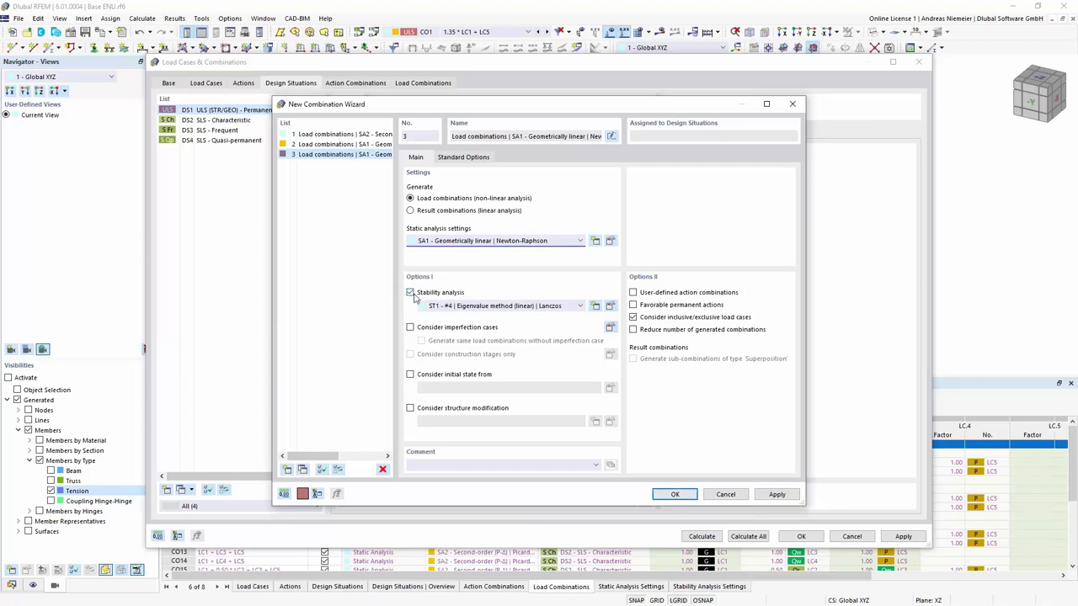
left_click(675, 494)
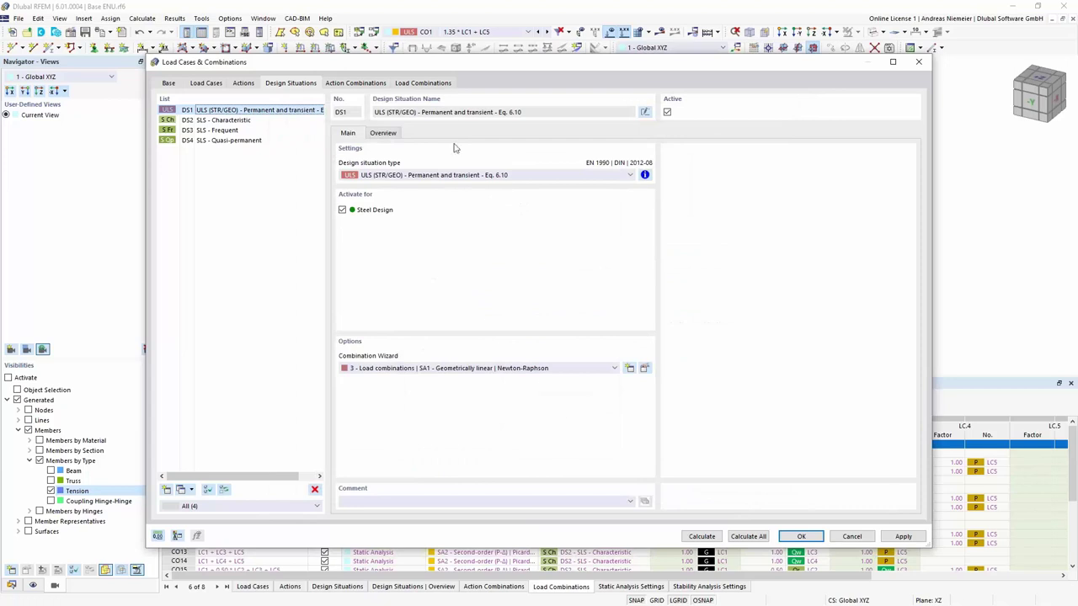
left_click(442, 86)
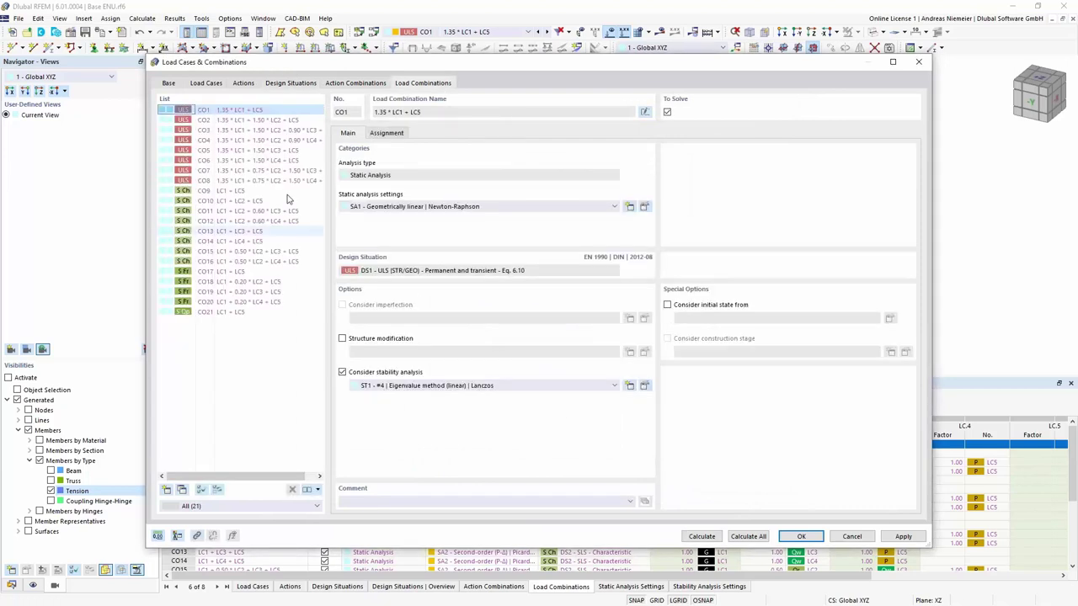
left_click(247, 121)
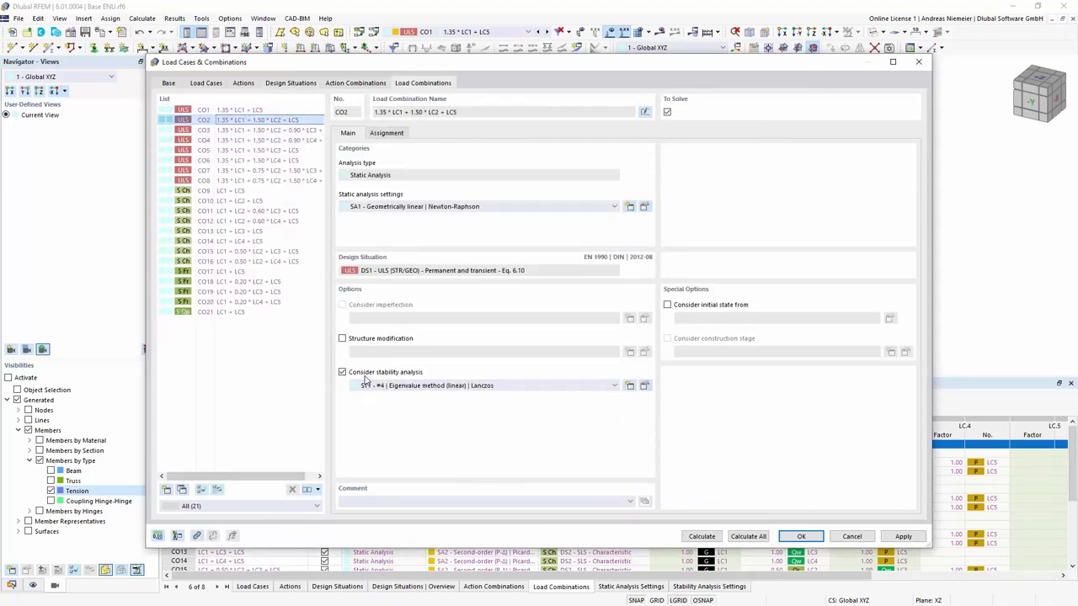
left_click(253, 131)
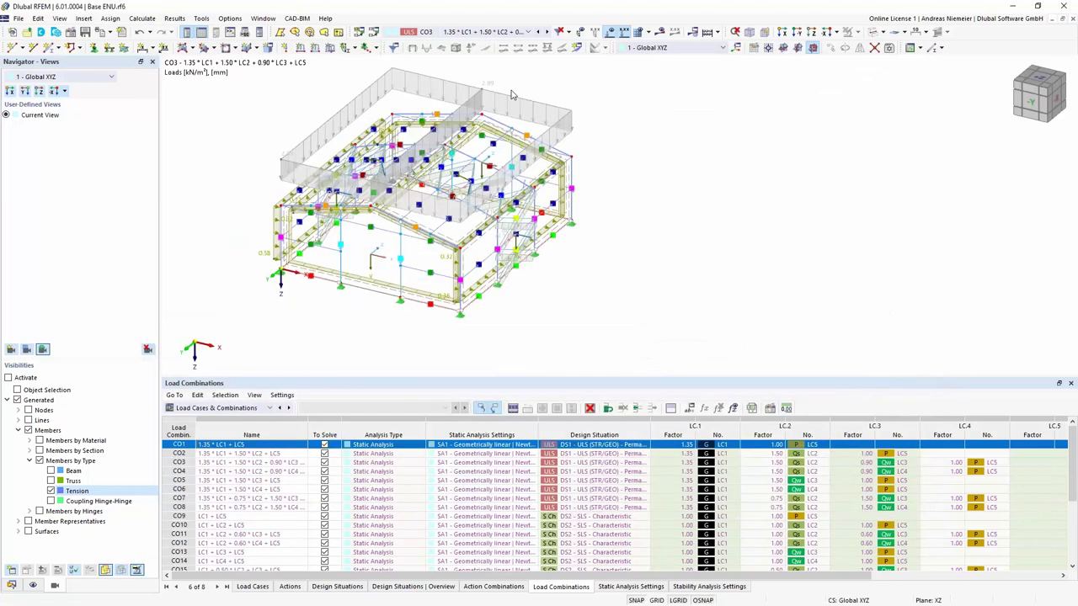
Activate design situation DS1 - ULS (STR/GEO) and run the calculation of its results
left_click(505, 33)
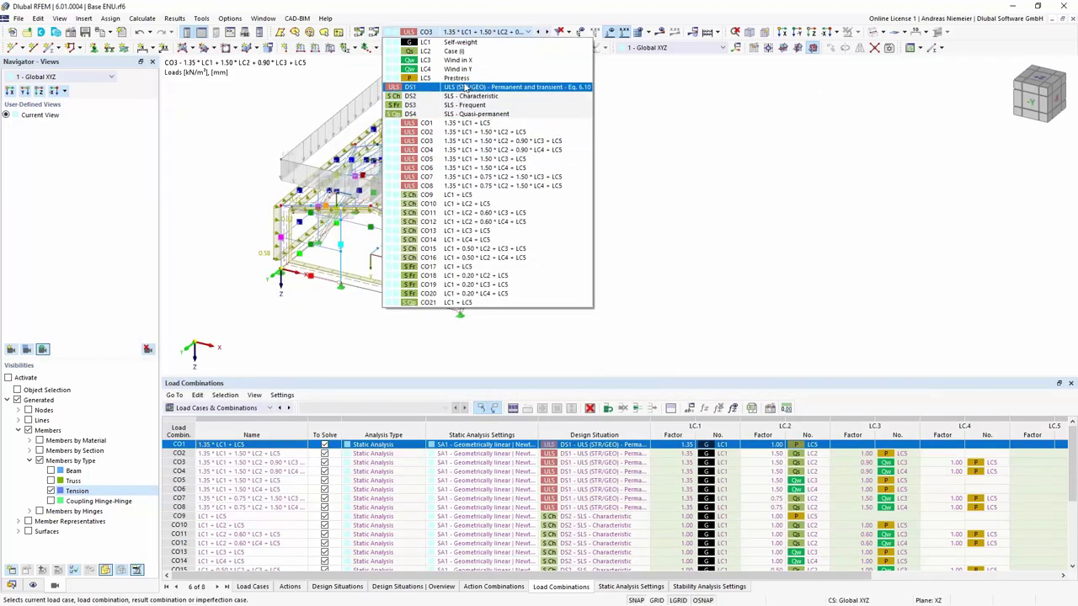
left_click(465, 87)
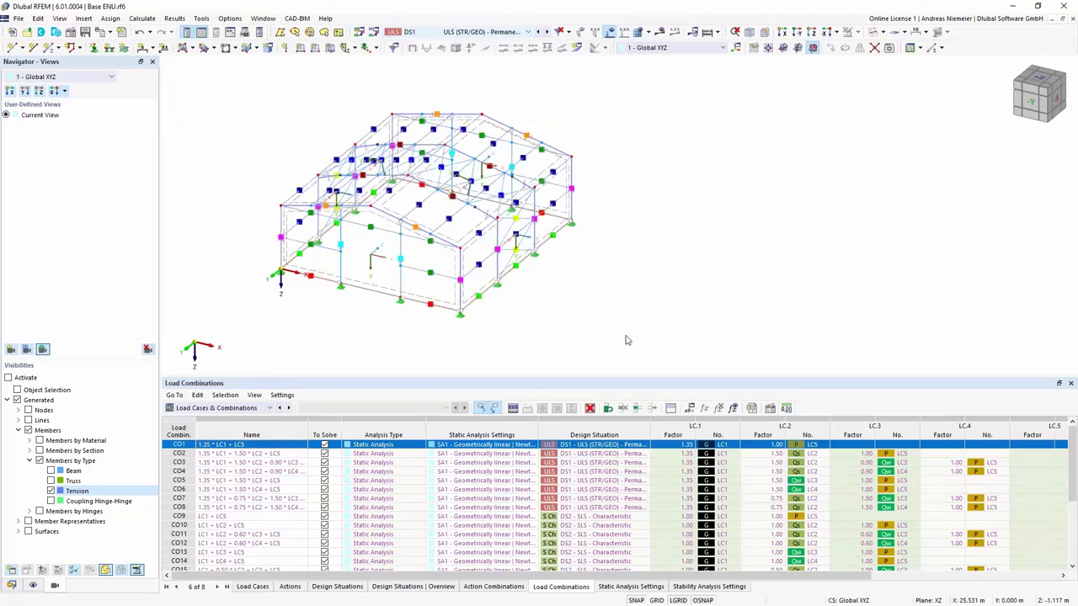
left_click(660, 32)
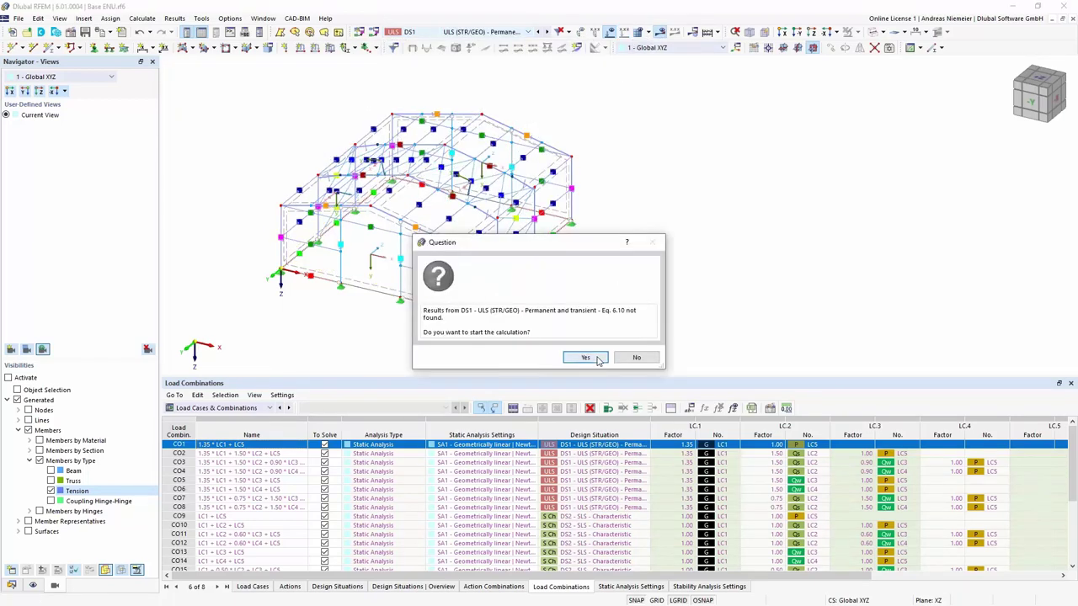
left_click(586, 358)
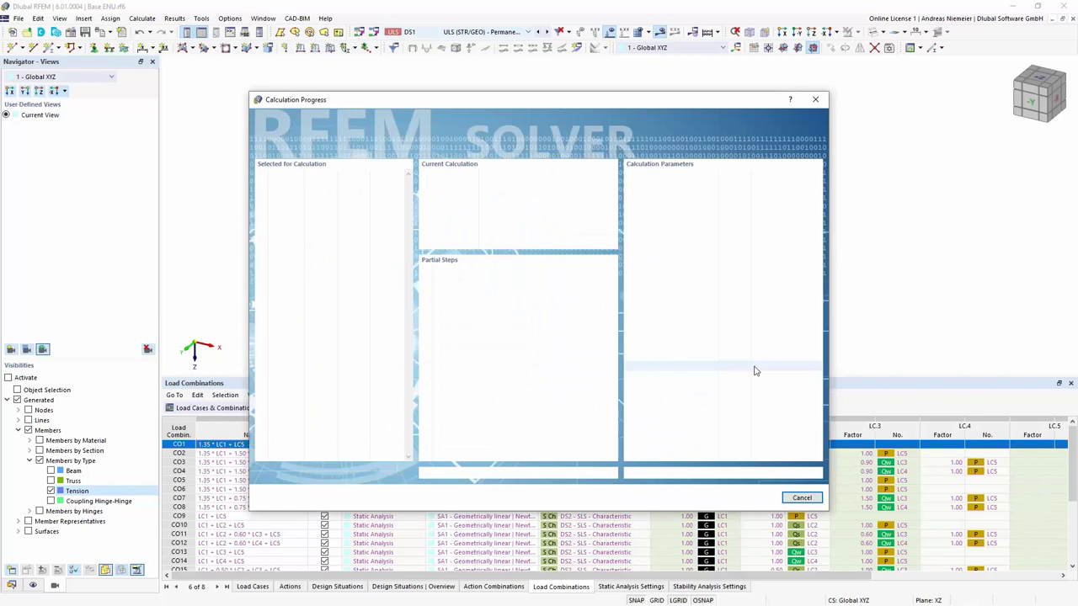
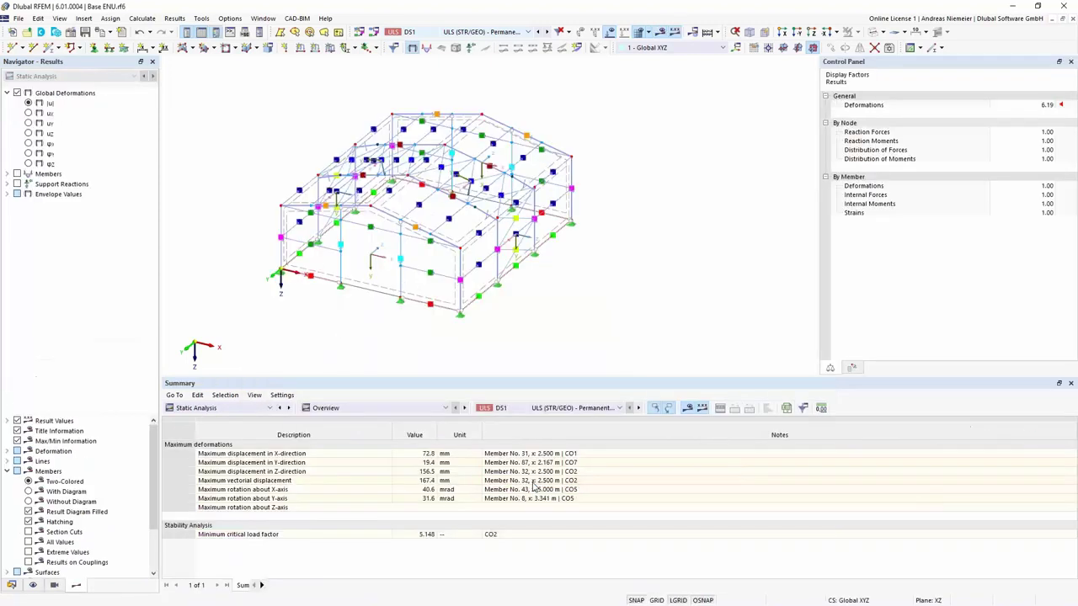
Display the member internal forces N for design situation DS1 on the model
scroll(286, 333, "down", 3)
middle_click_drag(285, 334, 394, 175)
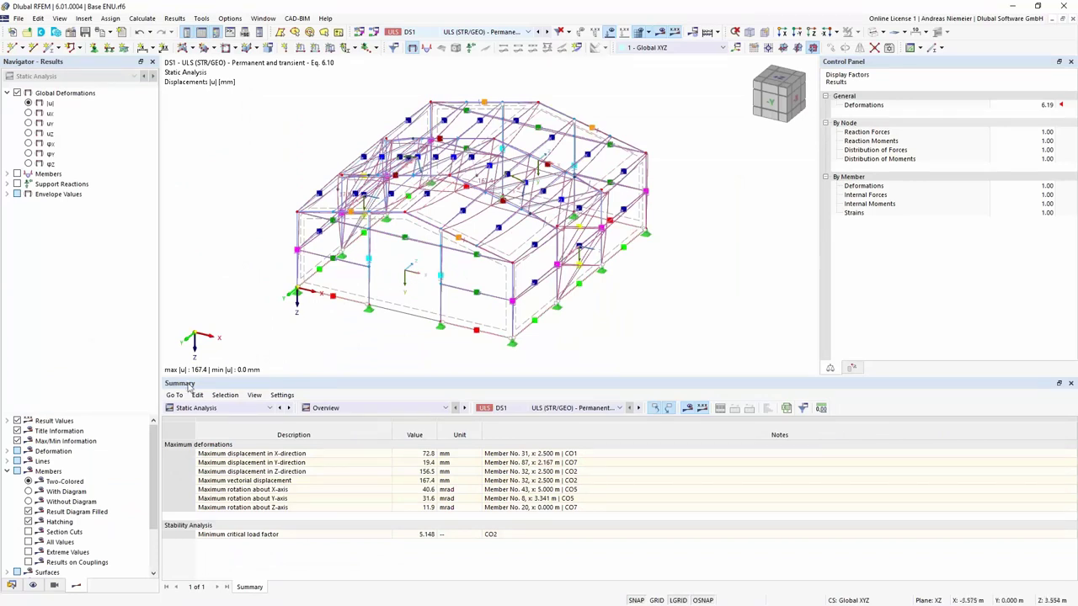
left_click(7, 173)
left_click(18, 193)
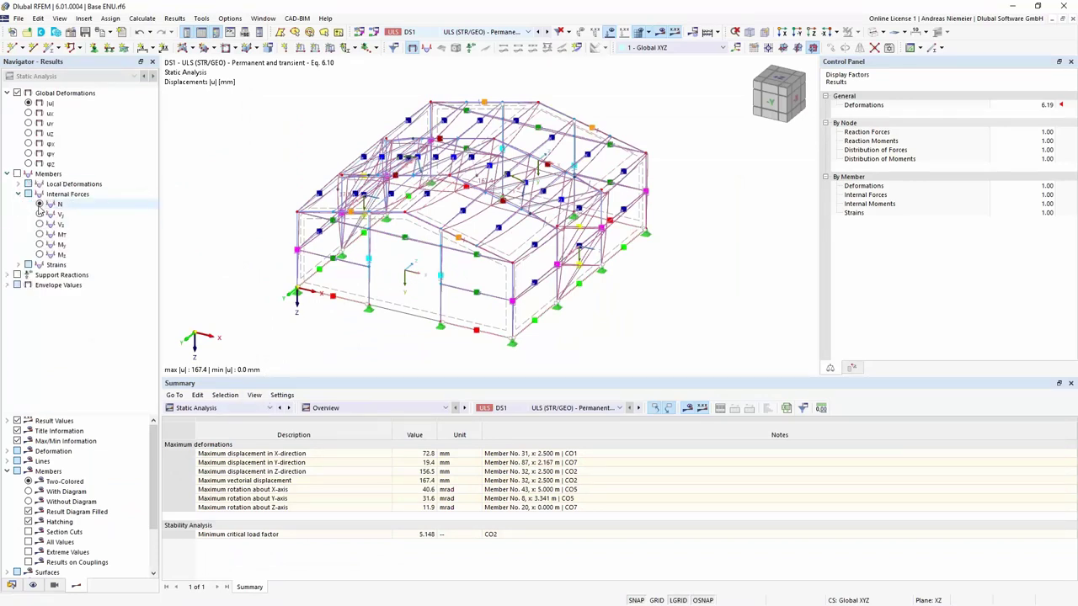
left_click(40, 205)
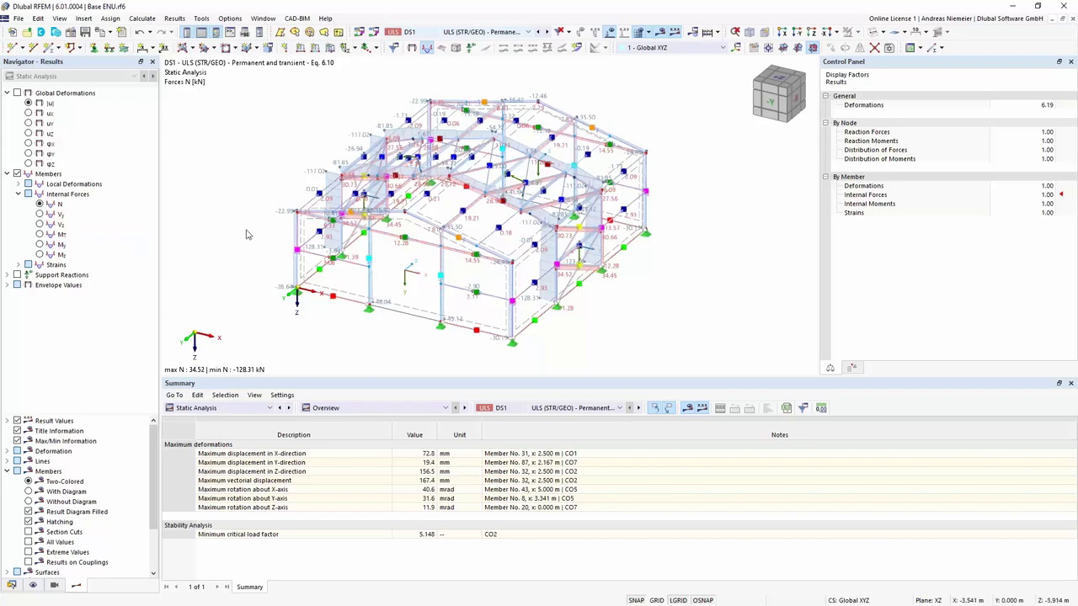
Show the stability analysis results of CO1 with the member deformations displayed as Section Colored
left_click(202, 409)
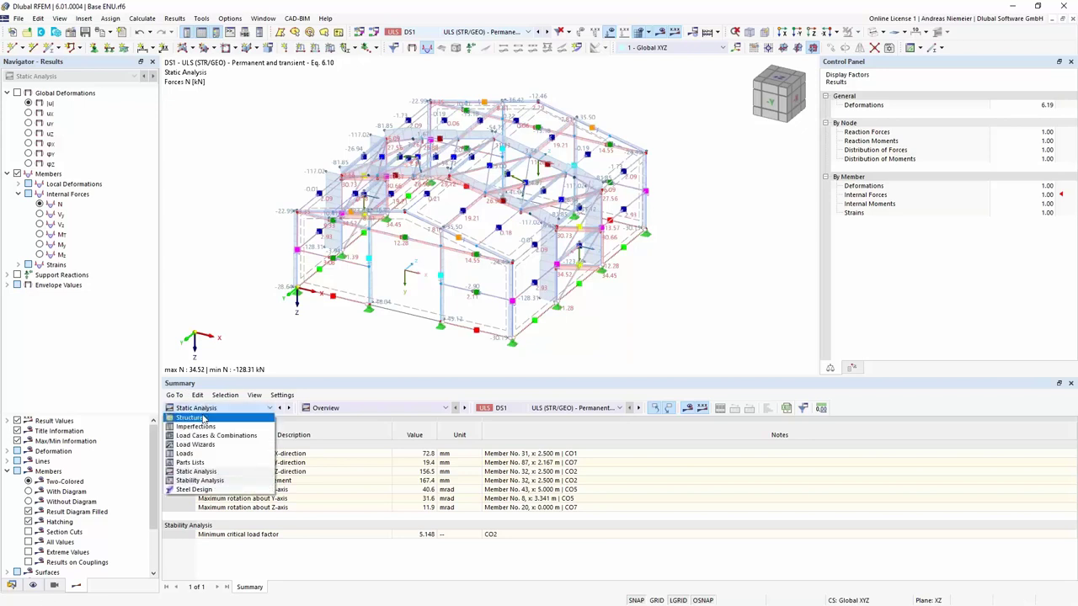
left_click(194, 473)
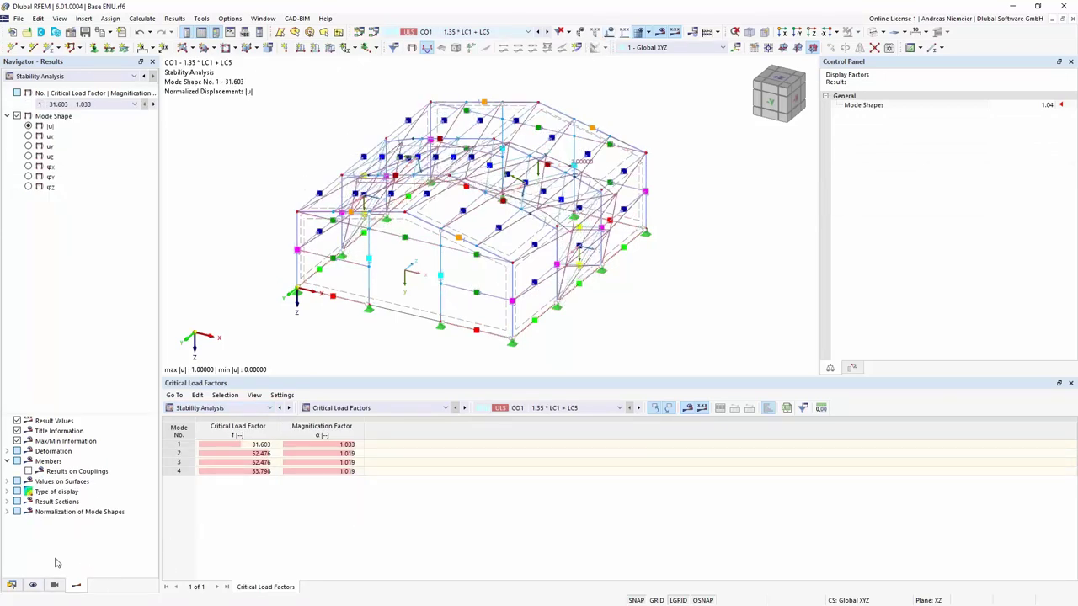
left_click(7, 451)
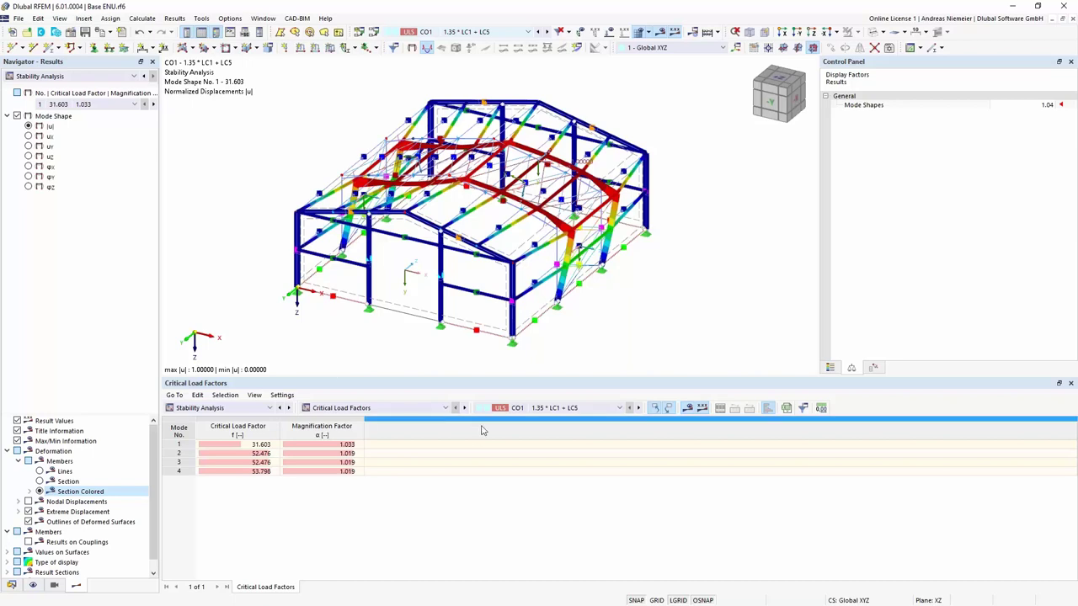
Compare mode shapes 1 to 3 of CO1, and examine the critical load factors of CO2 to CO4
left_click(268, 455)
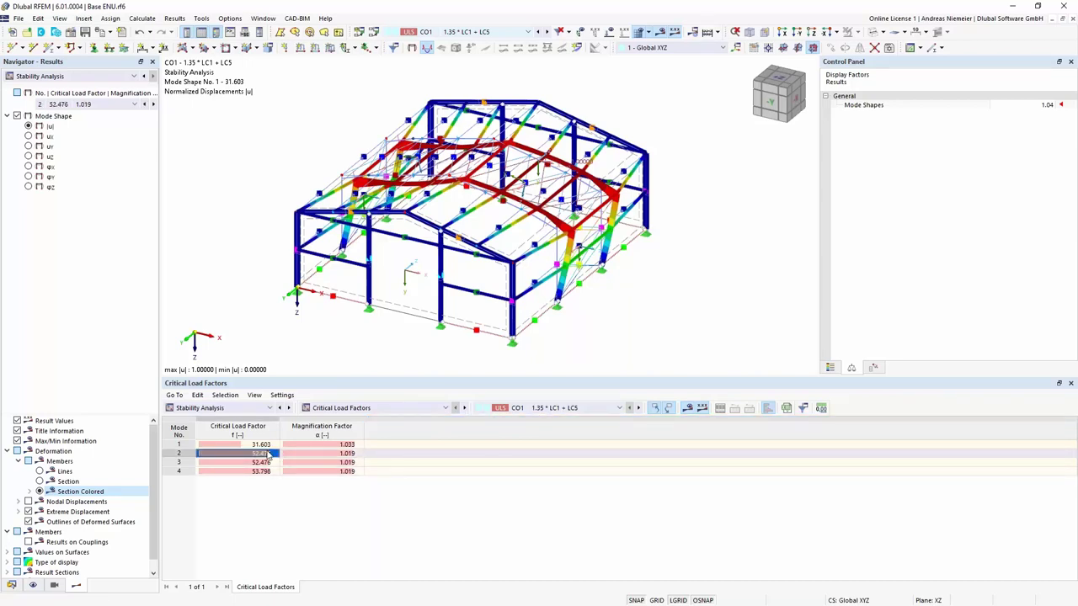
key("Down")
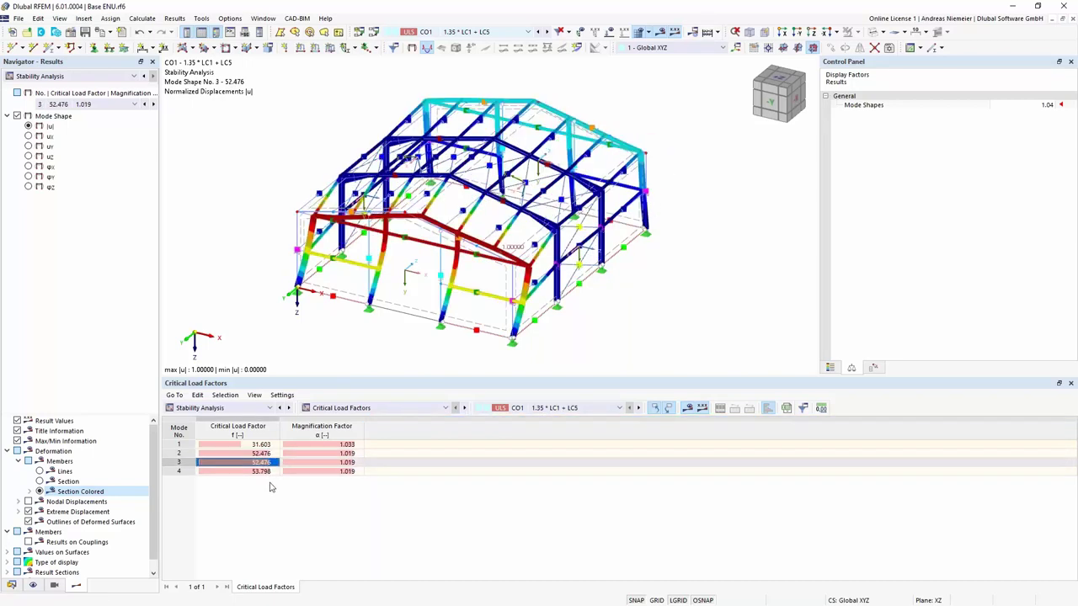
key("Up")
key("Up")
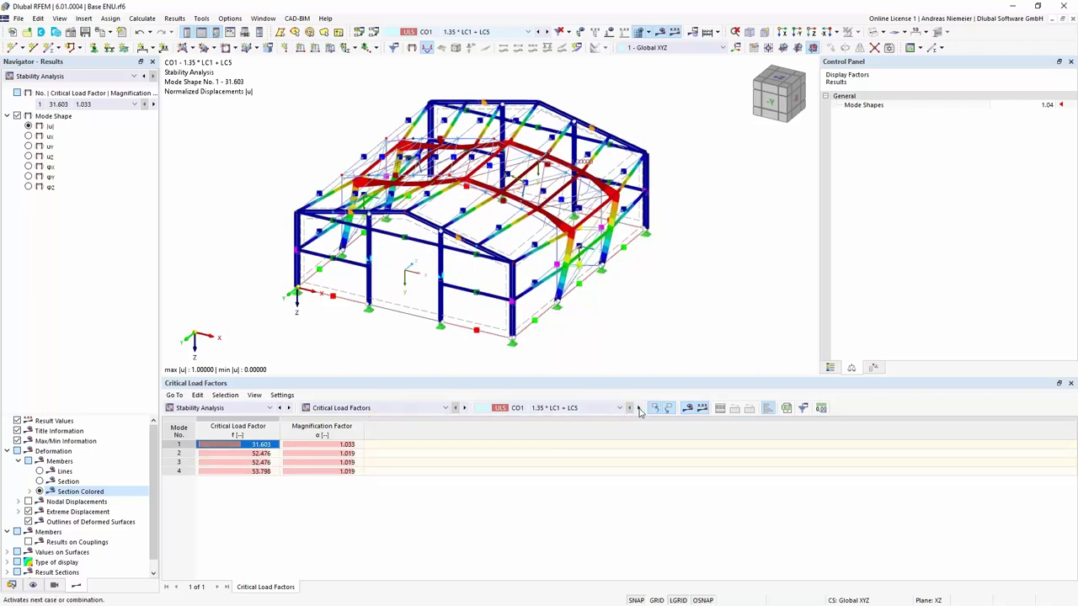
left_click(639, 410)
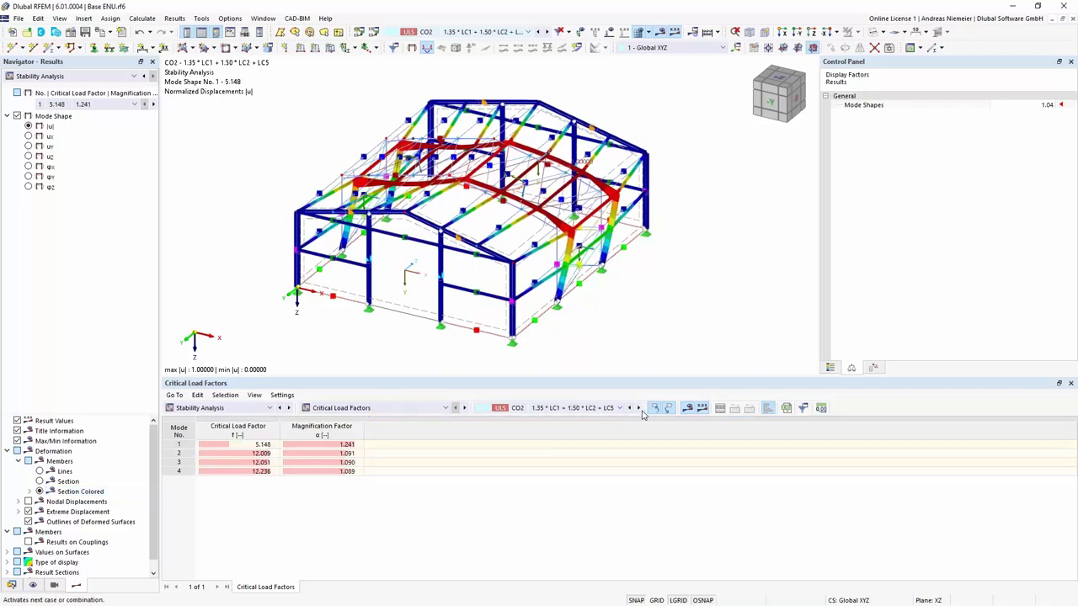
left_click(639, 408)
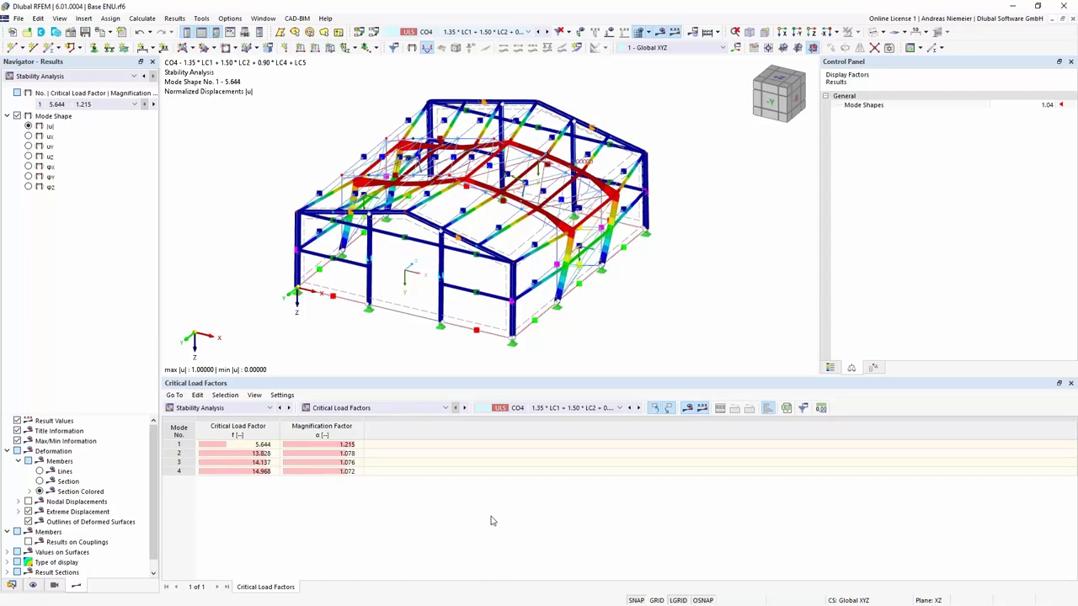
Return to the static analysis summary for DS1 and check the minimum critical load factor with its governing load combination
left_click(244, 409)
left_click(230, 477)
left_click(517, 408)
left_click(515, 504)
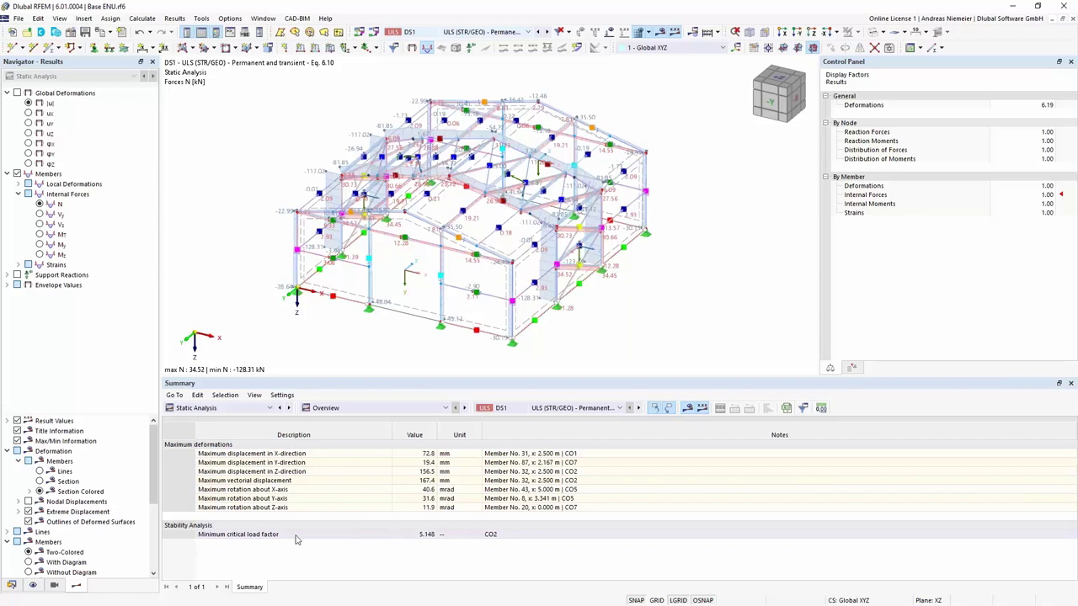
left_click(424, 536)
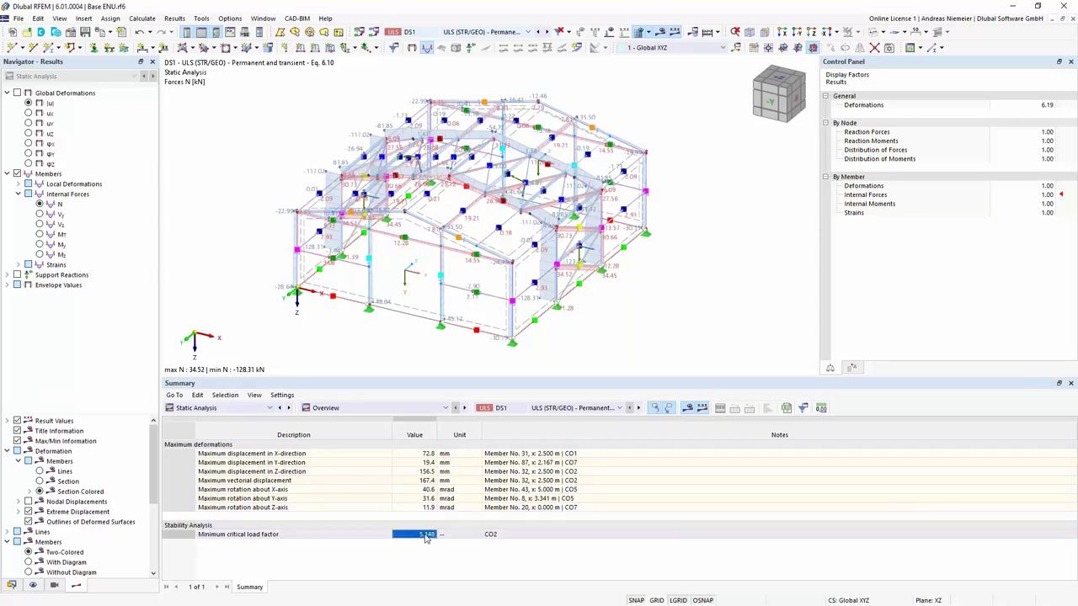
left_click(494, 537)
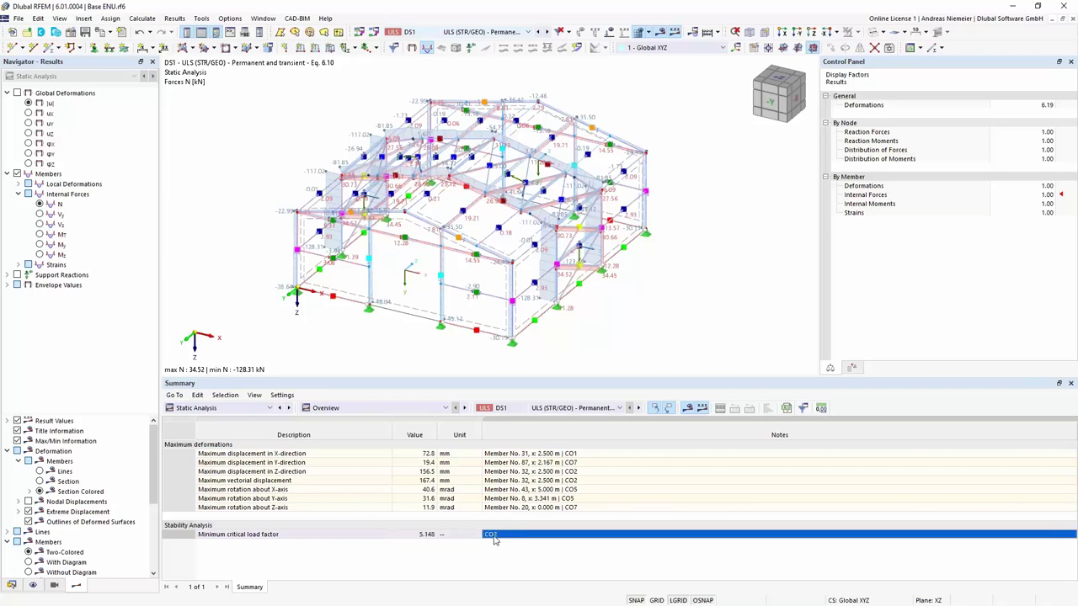
Show the stability analysis results of CO2 and examine the critical load factor, magnification factor and shape of mode 1
left_click(236, 409)
left_click(229, 473)
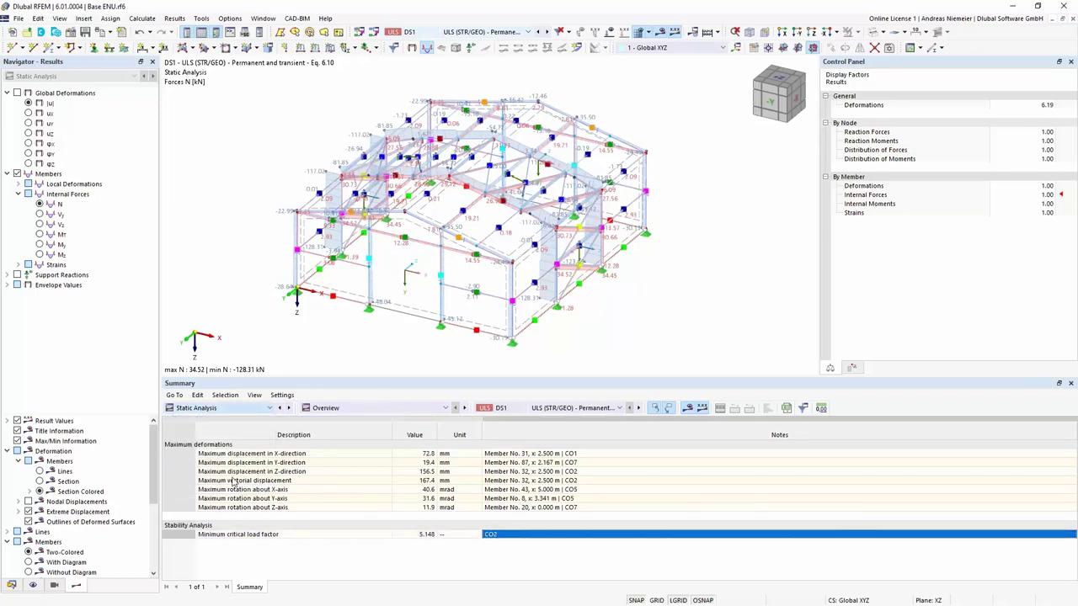
left_click(505, 408)
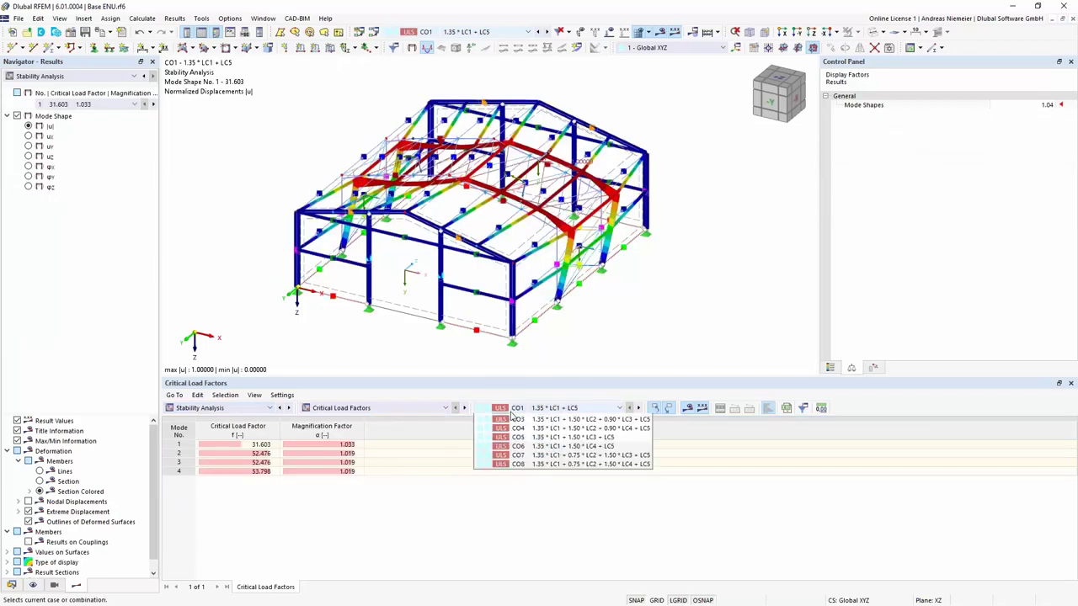
left_click(515, 428)
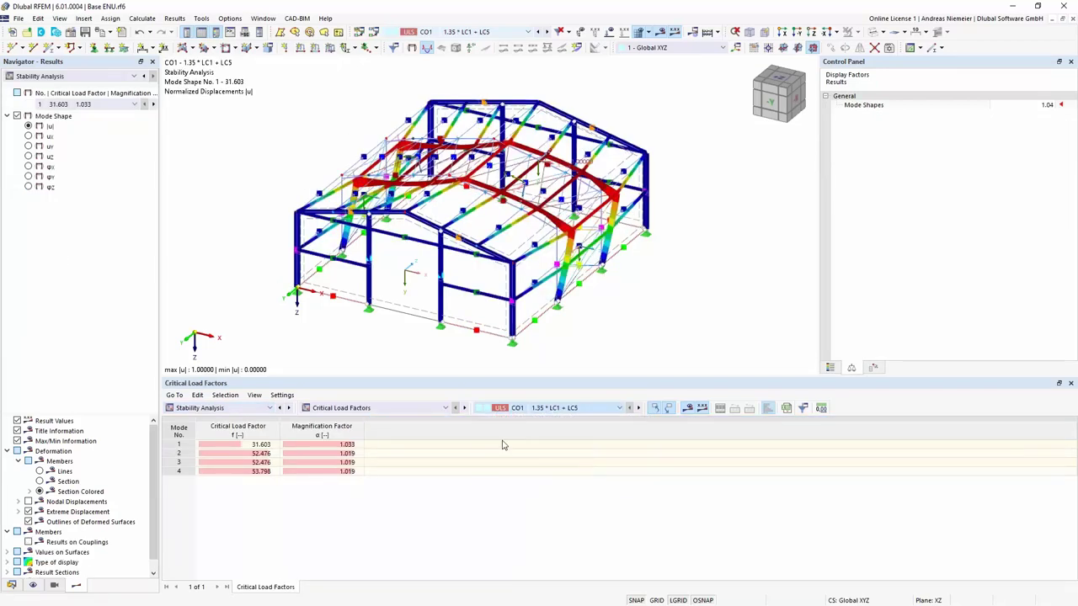
left_click(264, 446)
left_click_drag(264, 448, 330, 449)
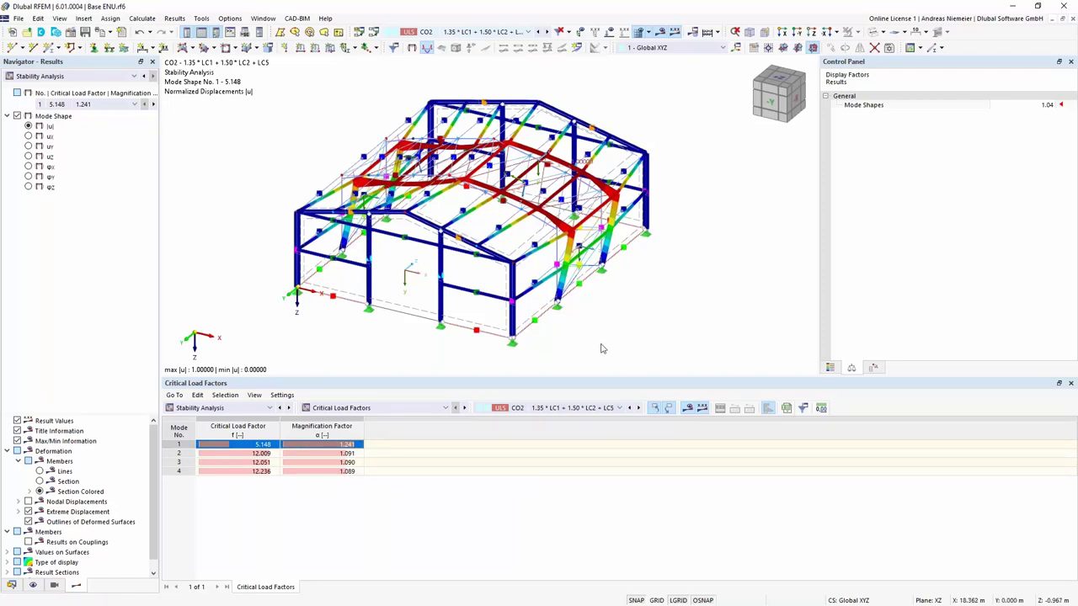
middle_click_drag(285, 315, 318, 343, "ctrl")
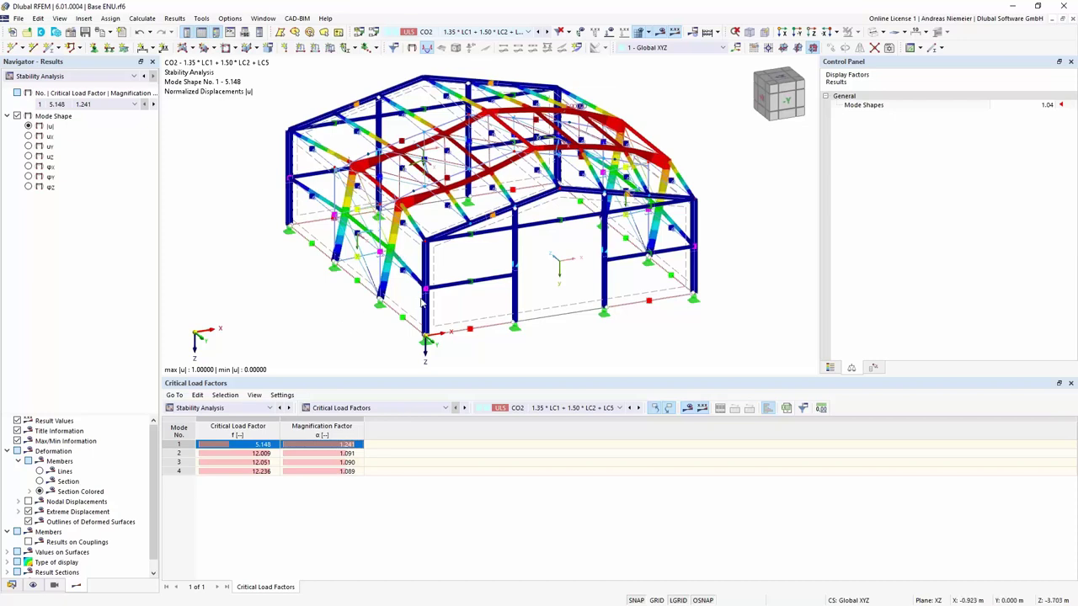
Create a new imperfection case, keeping the imperfection type as Local Imperfections Only
left_click(12, 586)
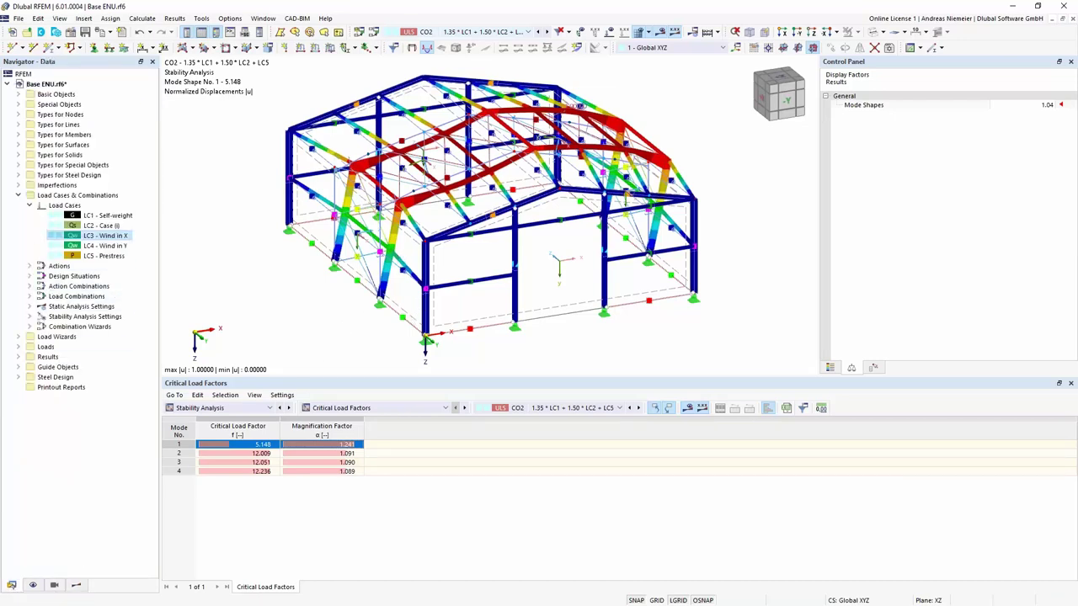
left_click(18, 195)
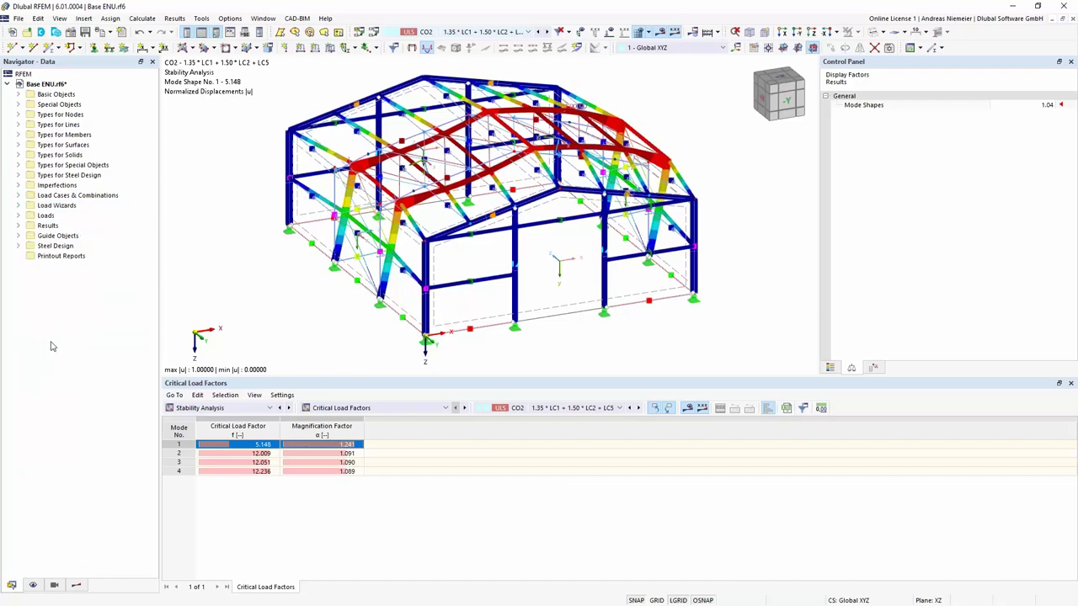
left_click(19, 186)
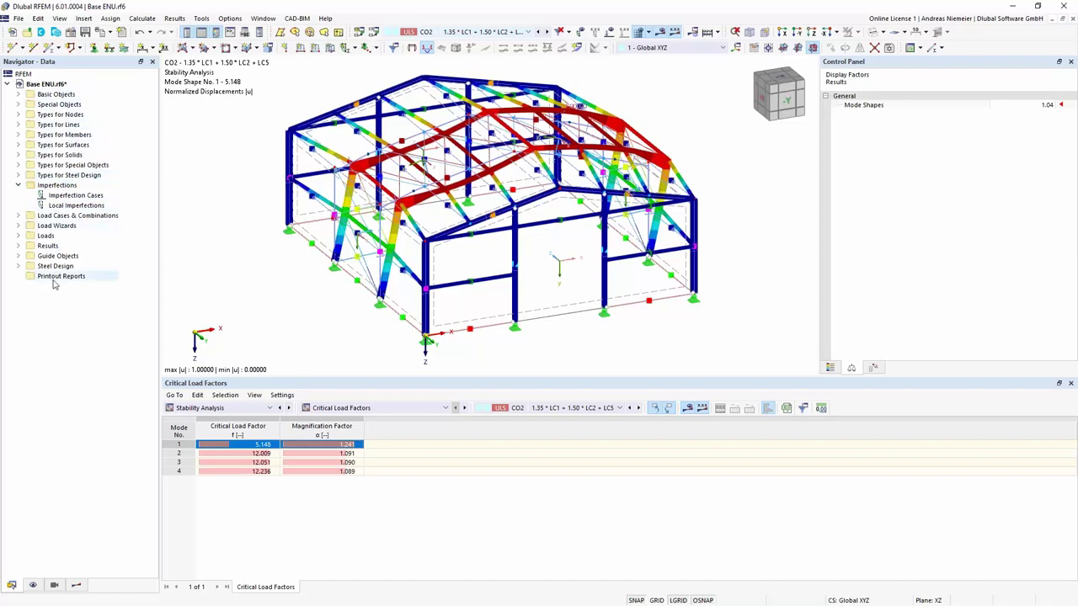
left_click(74, 197)
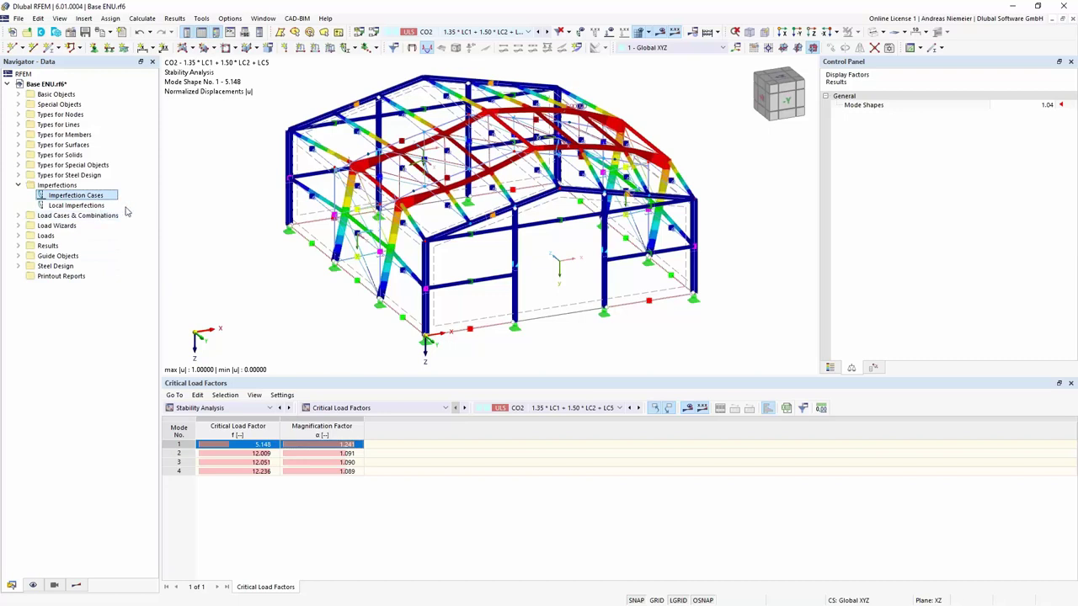
right_click(66, 199)
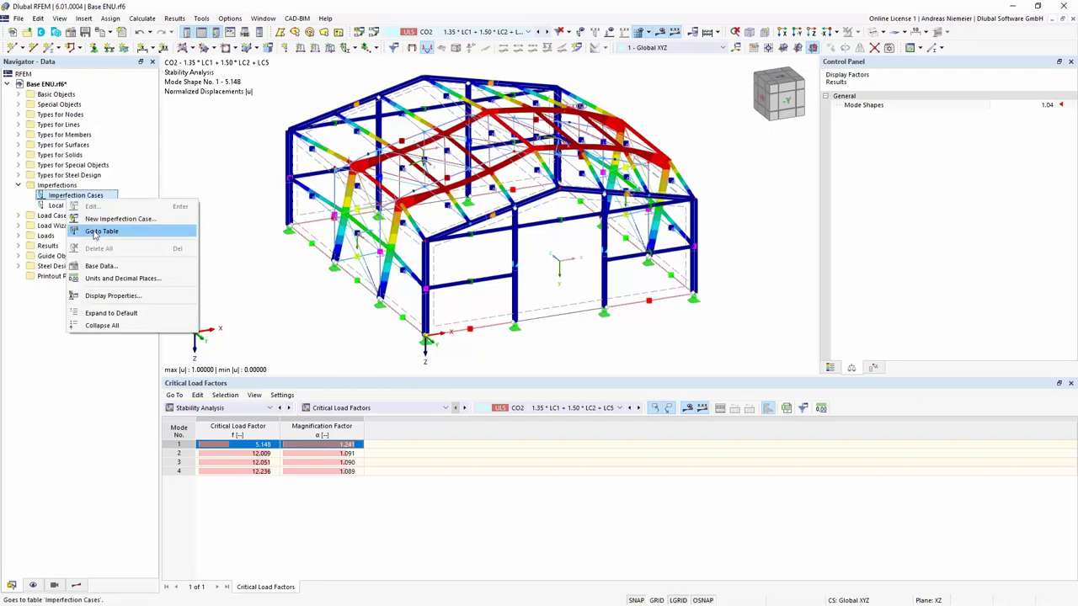
left_click(102, 220)
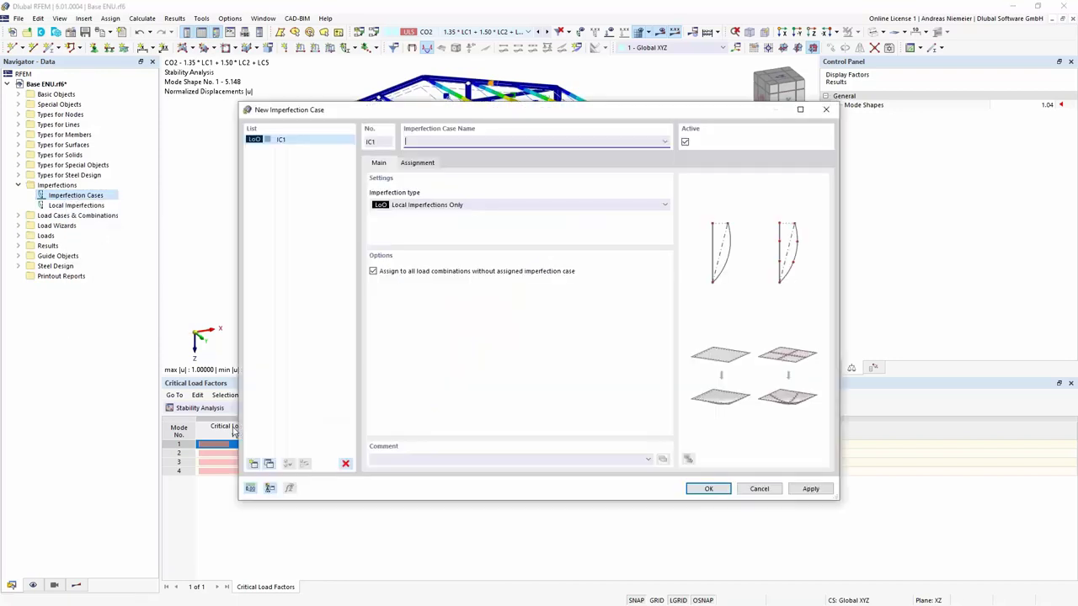
left_click(417, 206)
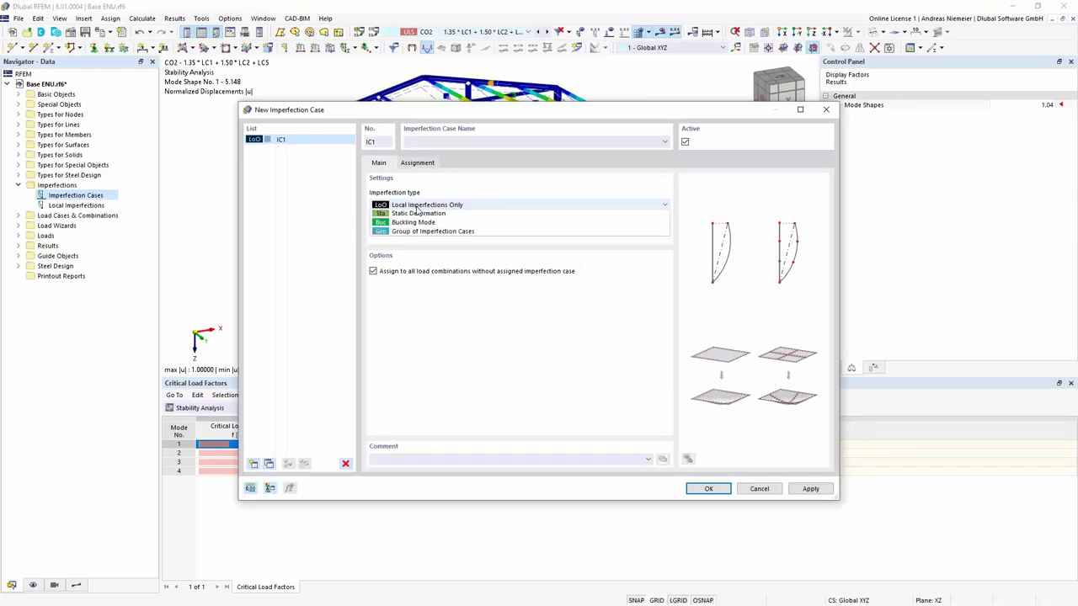
left_click(416, 214)
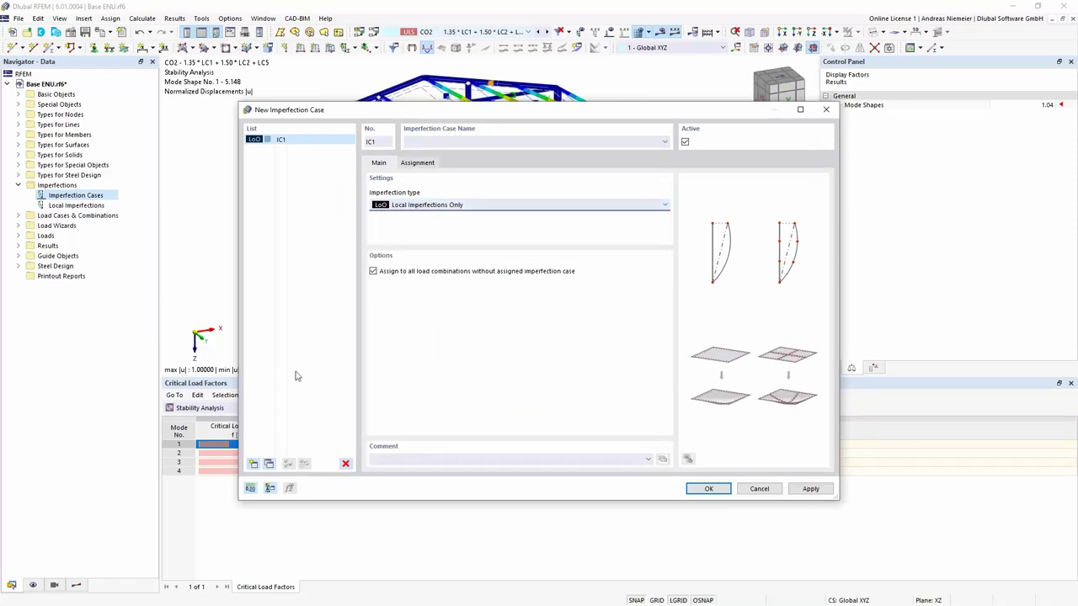
Name the imperfection case "Imp in X", assign it to load case LC3 Wind in X, and save it
left_click(447, 143)
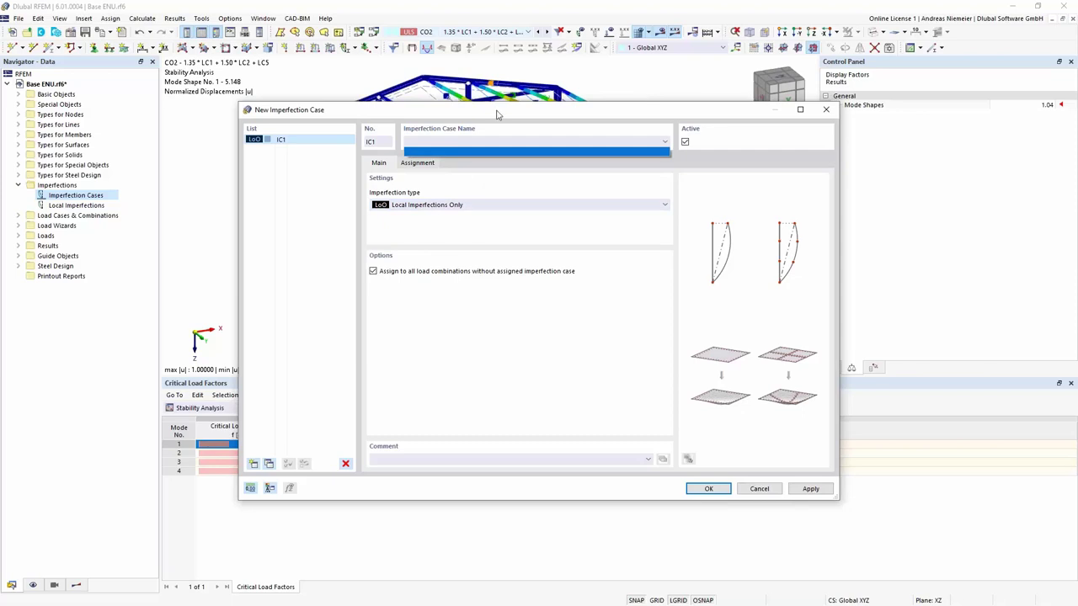
left_click(493, 143)
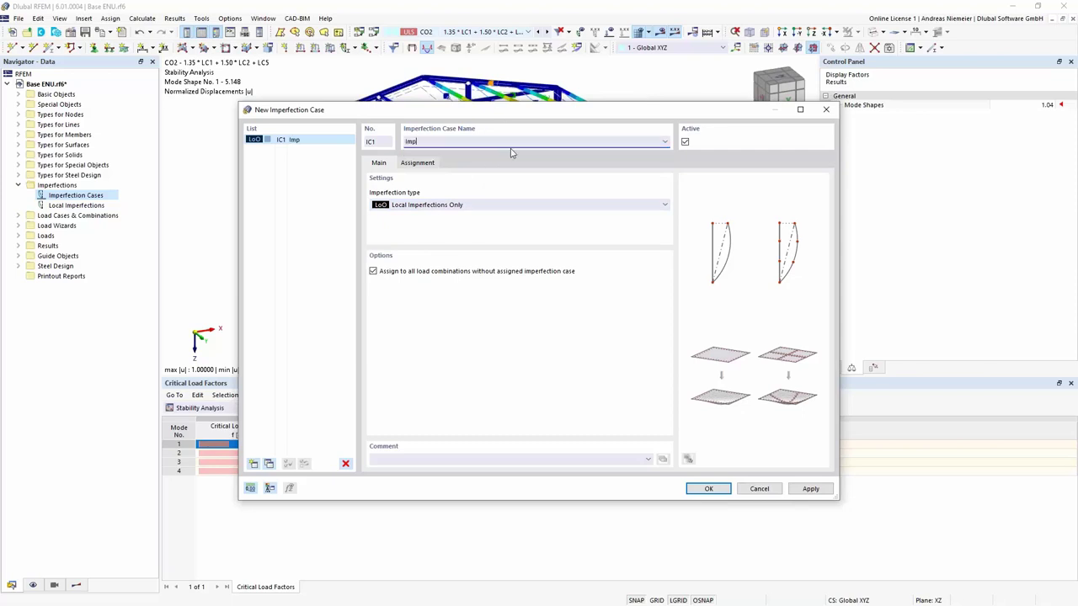
left_click(429, 164)
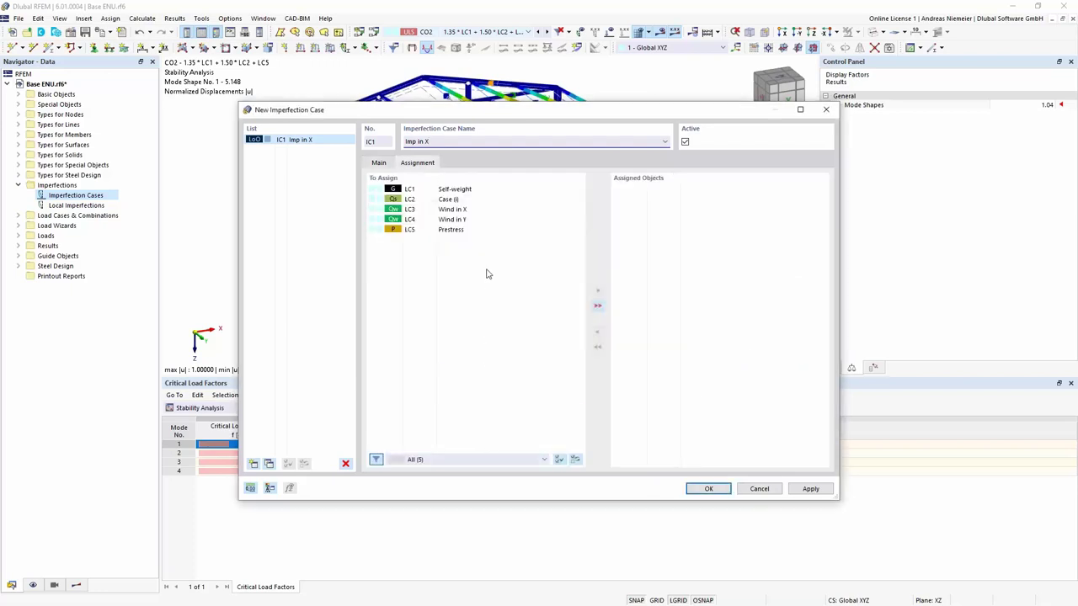
double_click(458, 211)
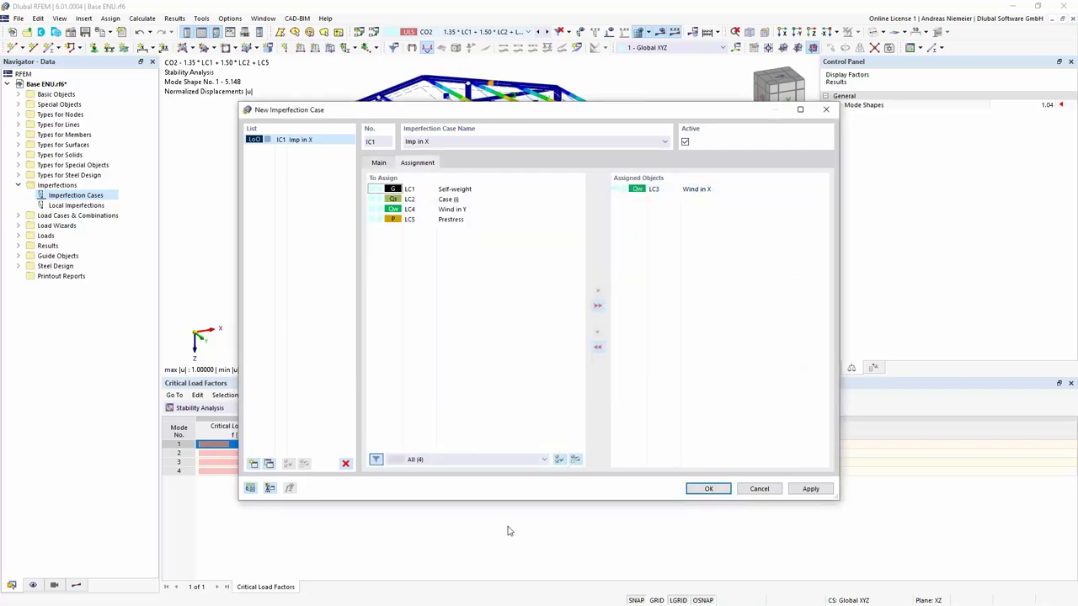
left_click(724, 494)
left_click(584, 380)
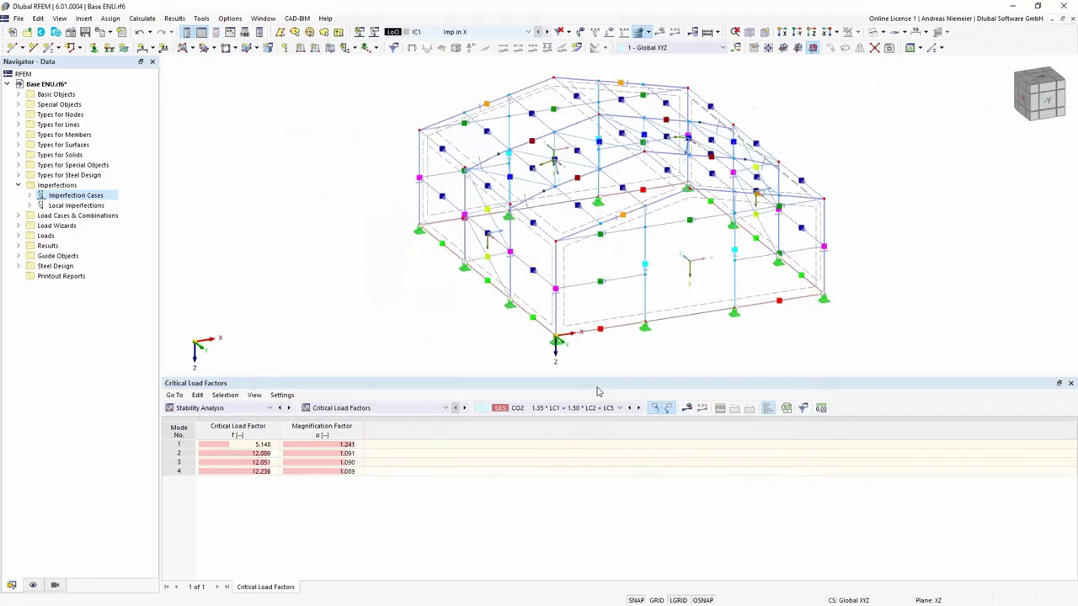
Select all columns of the hall and restrict visibility to them and their related objects, enlarging the model view area
middle_click_drag(445, 308, 383, 325)
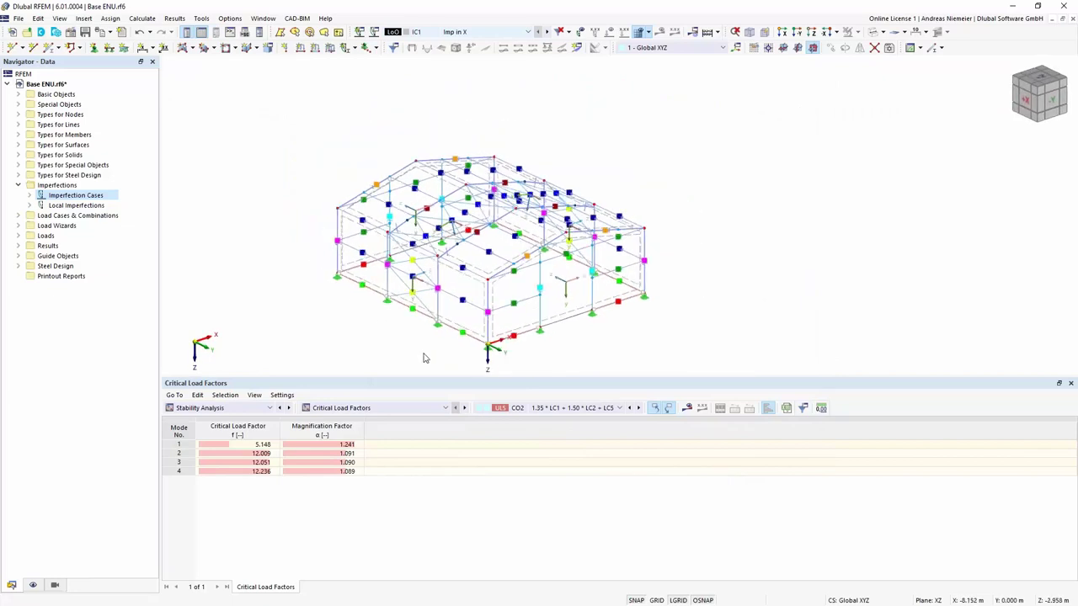
middle_click_drag(477, 368, 456, 362)
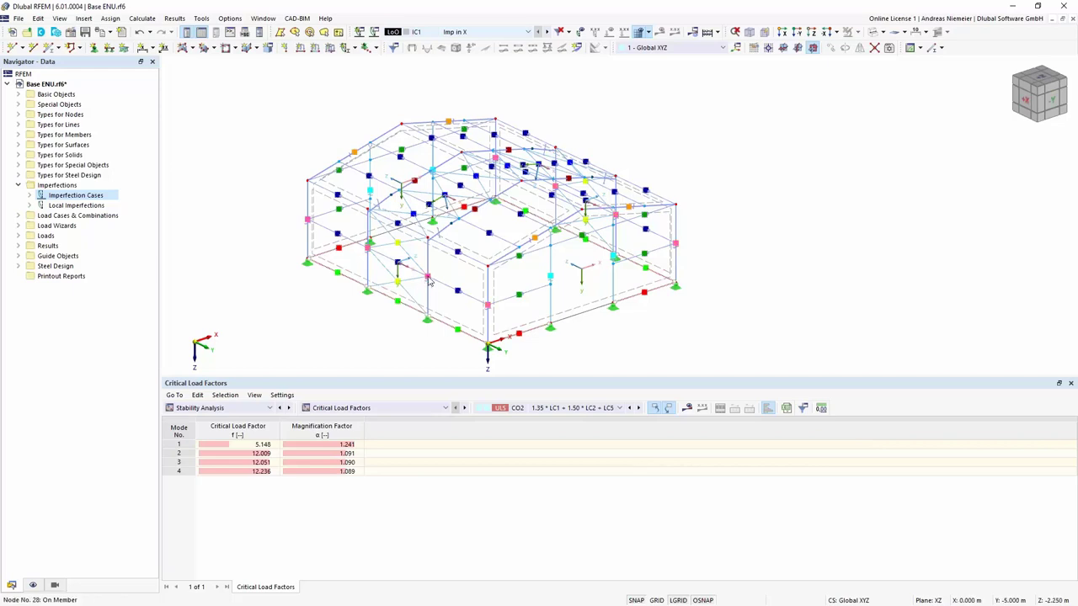
left_click(490, 330)
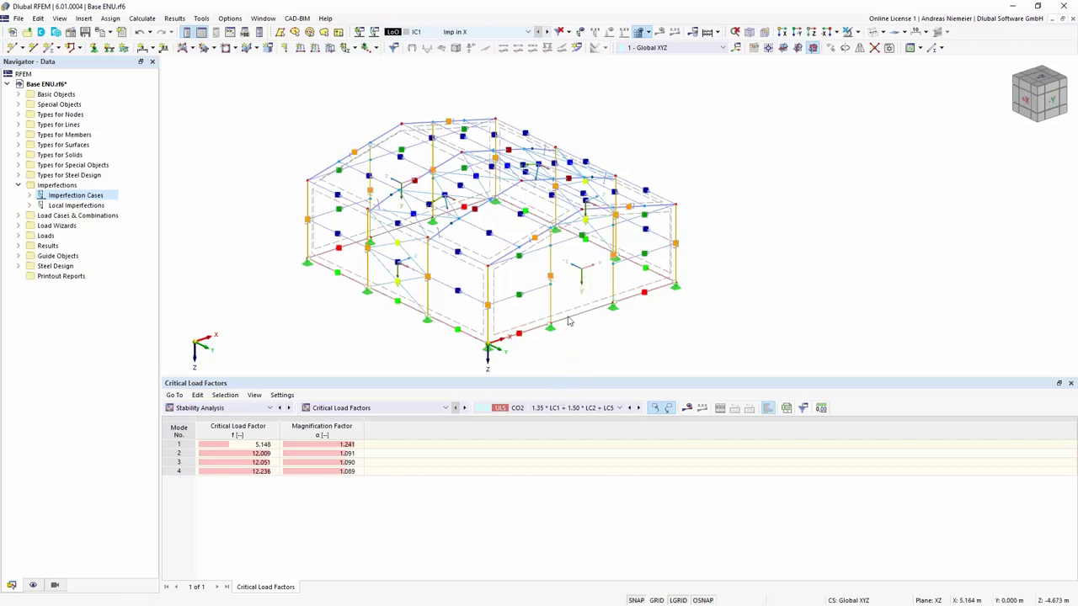
left_click(857, 32)
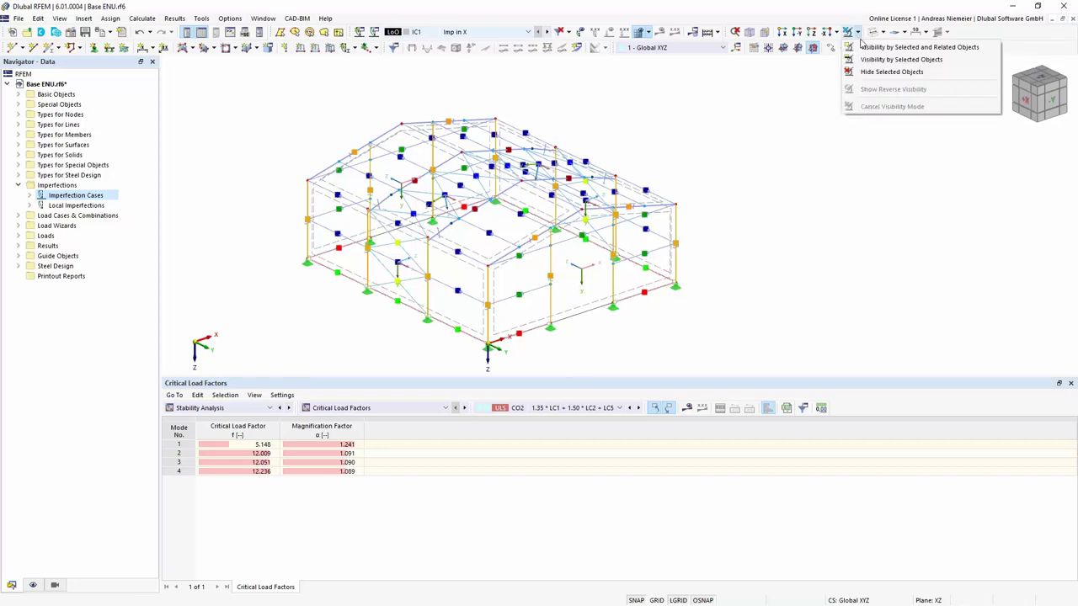
left_click(884, 48)
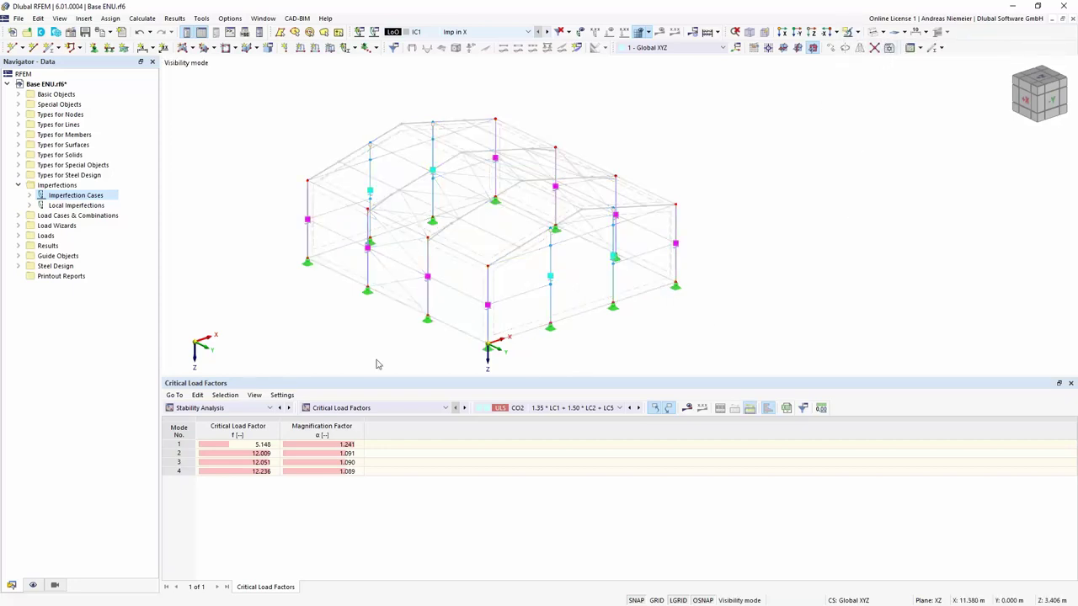
middle_click_drag(396, 282, 731, 270, "ctrl")
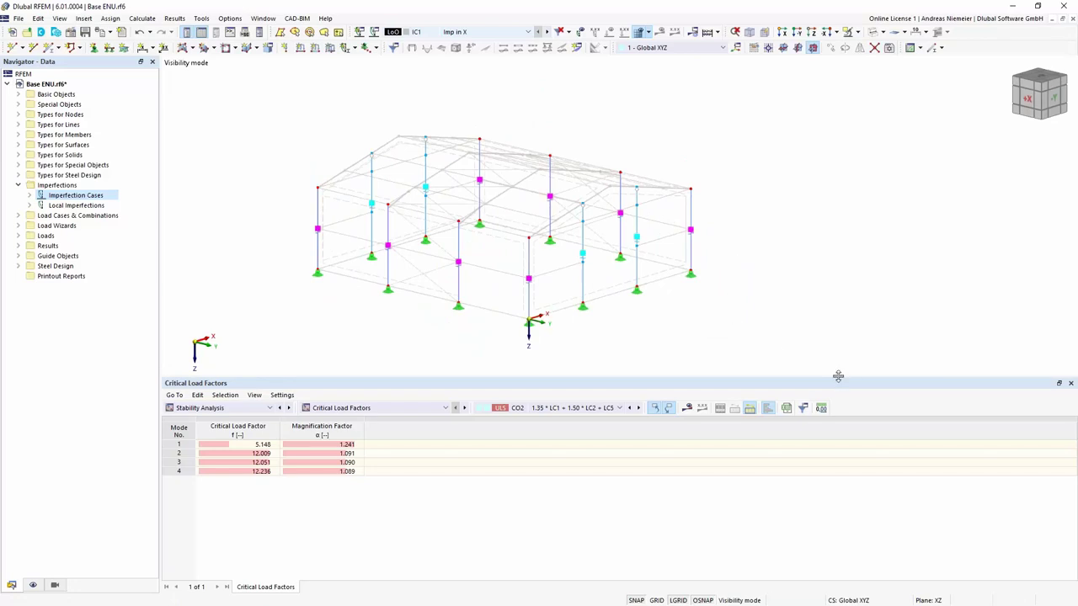
left_click_drag(838, 378, 838, 415)
mouse_move(697, 343)
middle_mouse_down("ctrl")
mouse_move(696, 356)
mouse_move(709, 343)
middle_mouse_up("ctrl")
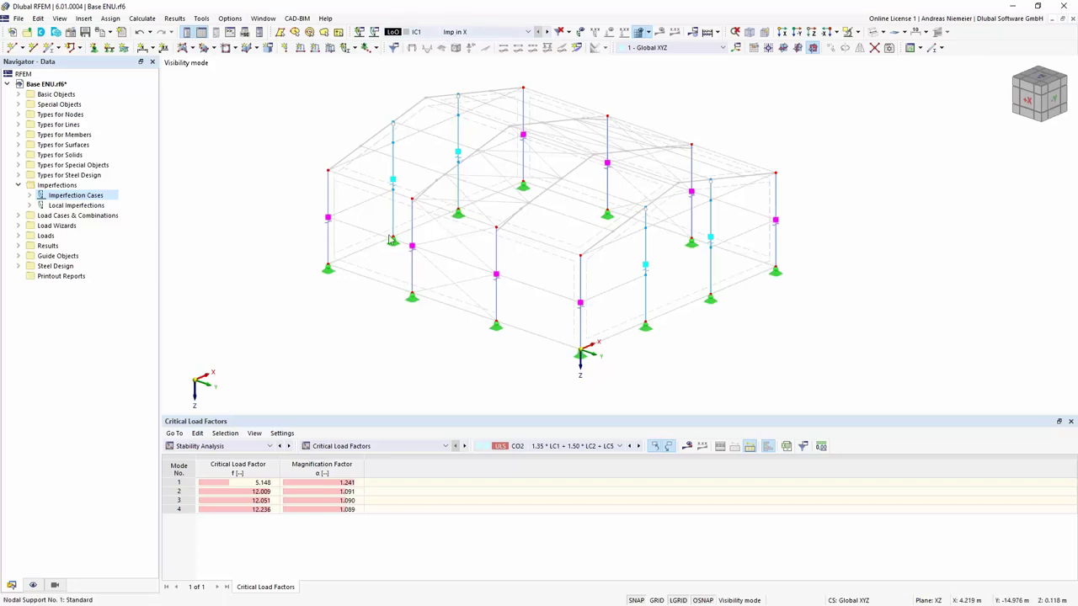
Display the member axis systems x, y, z on the visible columns
left_click(33, 585)
left_click(30, 134)
left_click(30, 114)
left_click(50, 155)
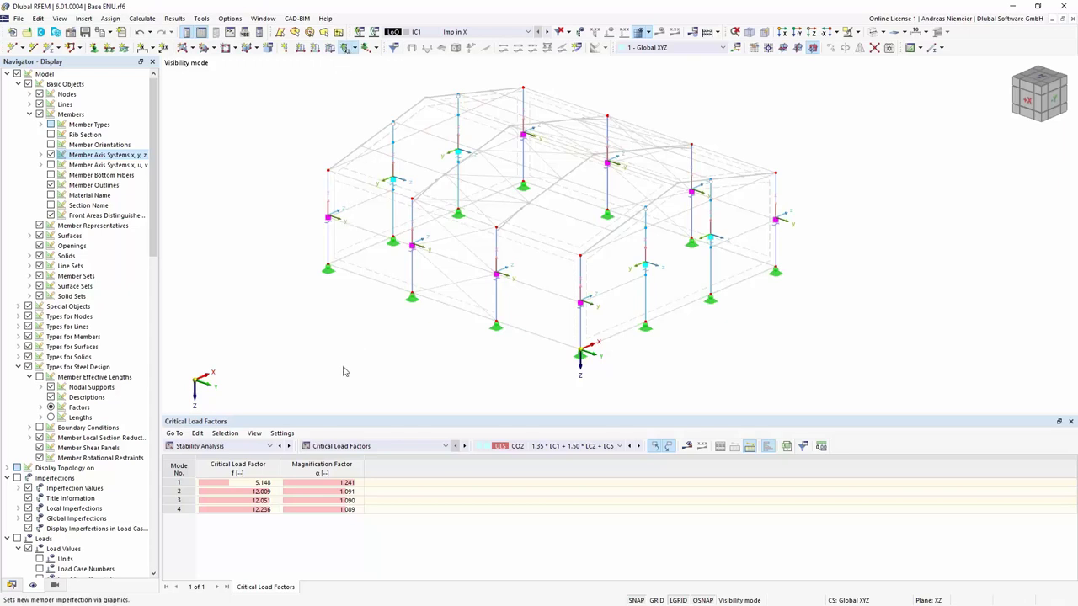
Define an initial sway in IC1 to EN 1992-1-1 & EN 1993-1-1, with the 4.5 m height picked on a corner column and 2 columns per row
left_click_drag(430, 111, 498, 163)
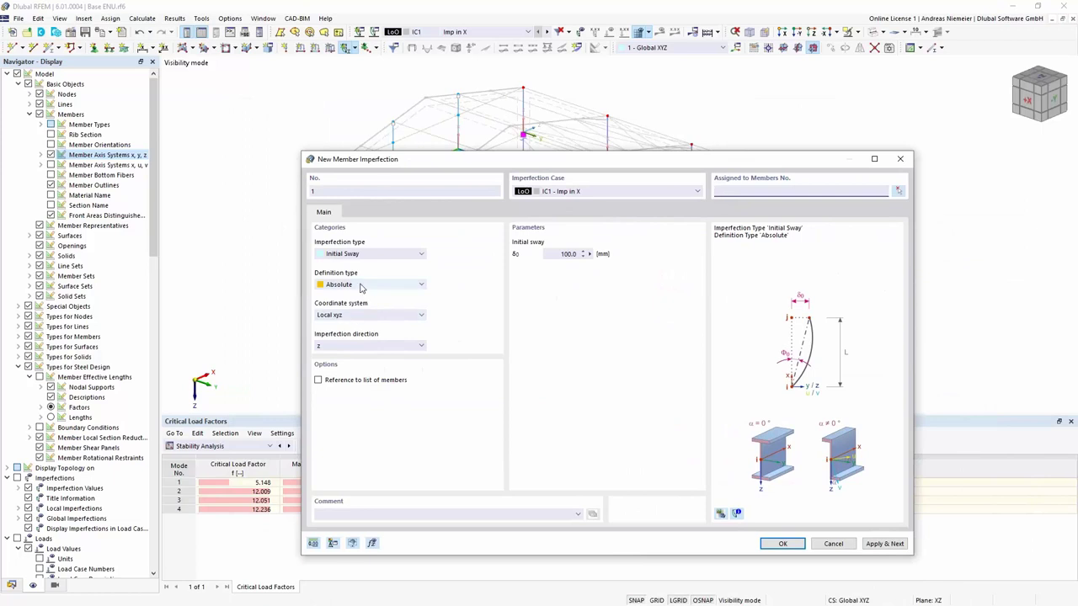
left_click(362, 285)
left_click(368, 316)
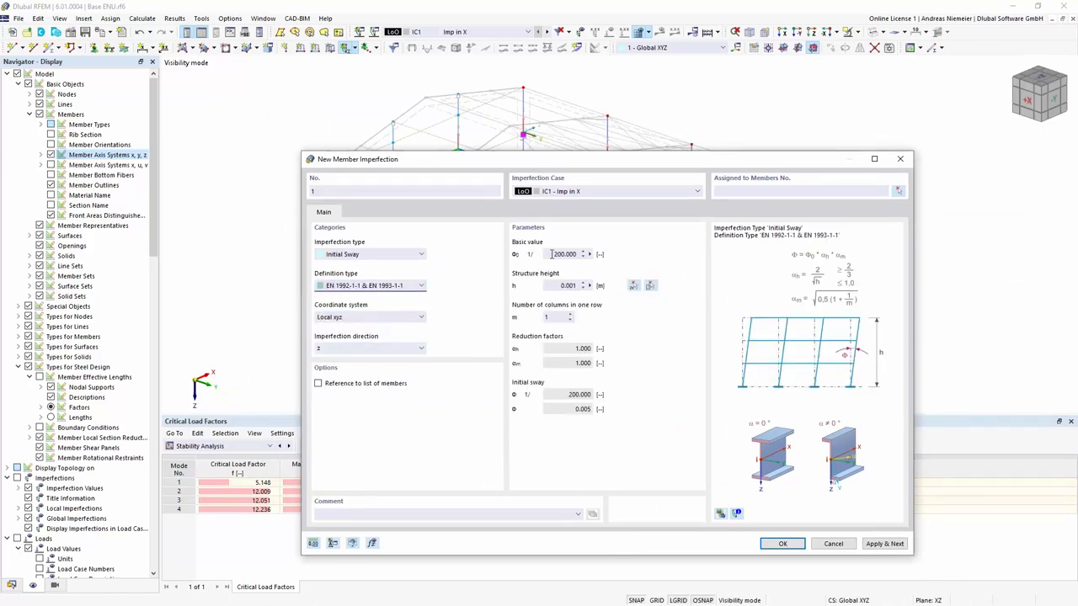
left_click(633, 287)
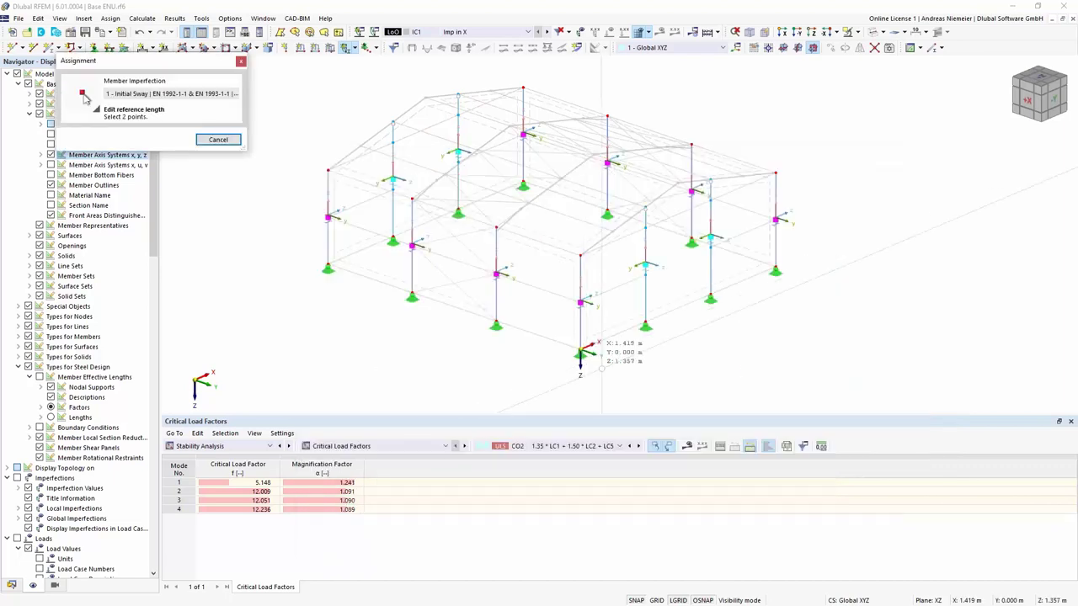
left_click(580, 352)
left_click(580, 254)
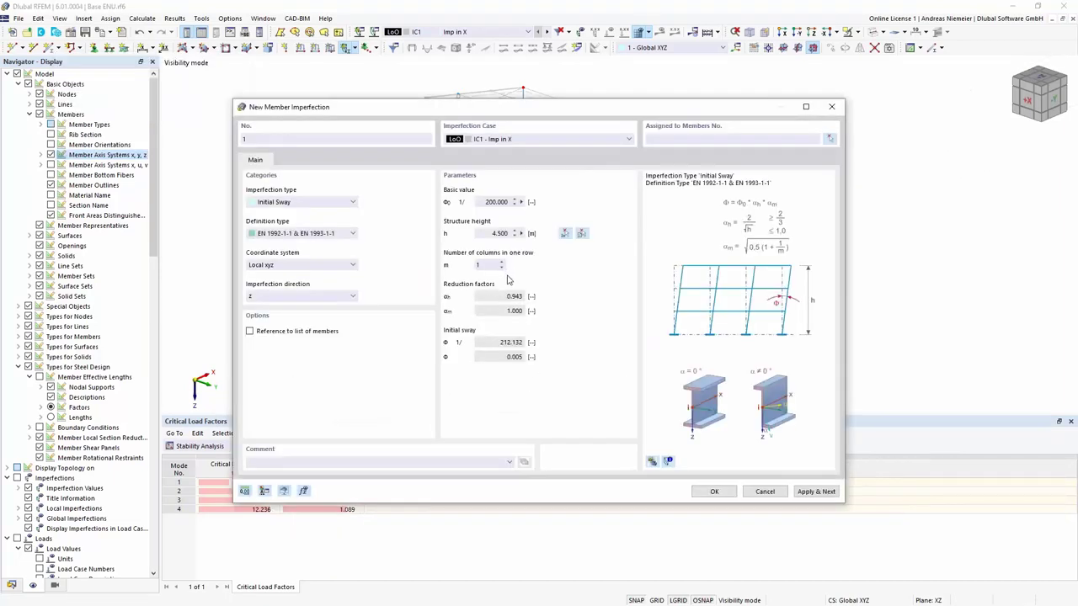
left_click(503, 262)
Assign the initial sway to the four columns of the two inner frames, members 5, 6, 9 and 10
left_click(829, 139)
left_click(497, 296)
left_click(412, 272)
left_click(607, 137)
left_click(692, 194)
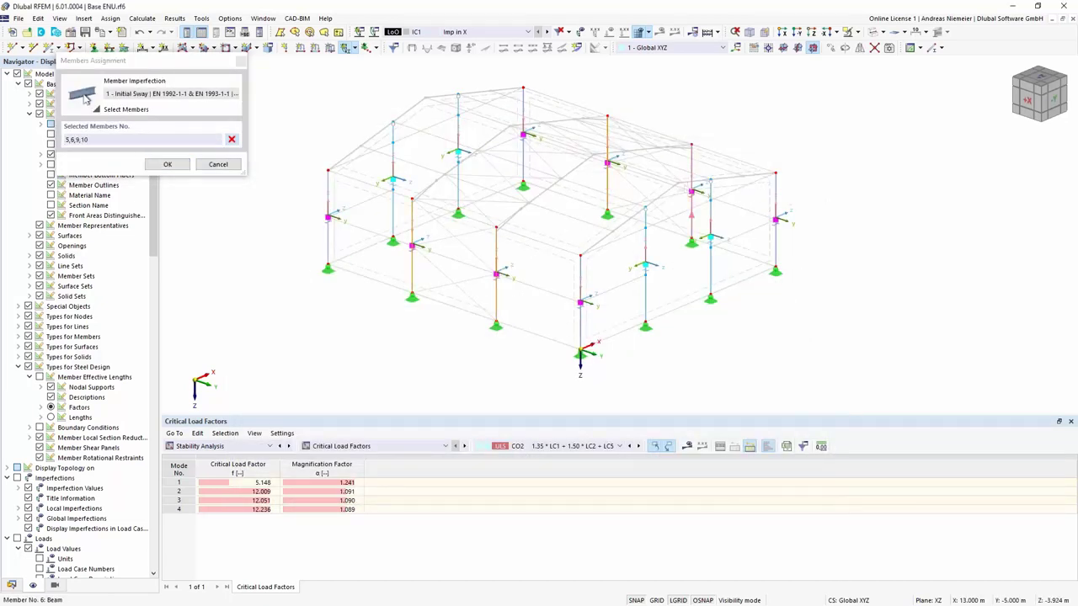
left_click(176, 166)
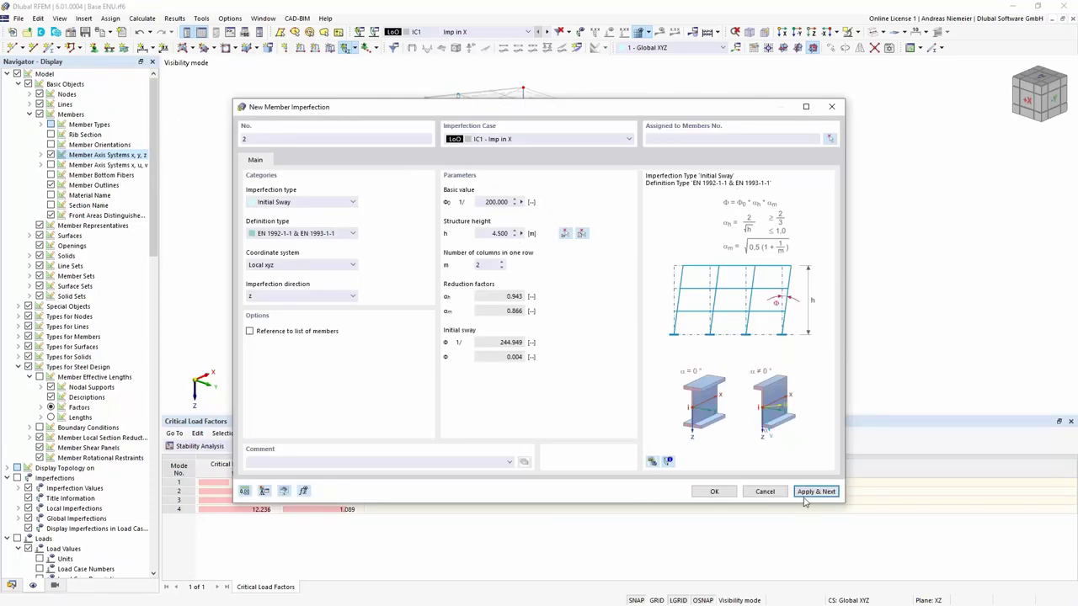
Add a second initial sway with 4 columns in one row and assign it to the four corner columns
left_click(503, 263)
left_click(503, 264)
left_click_drag(530, 115, 530, 150)
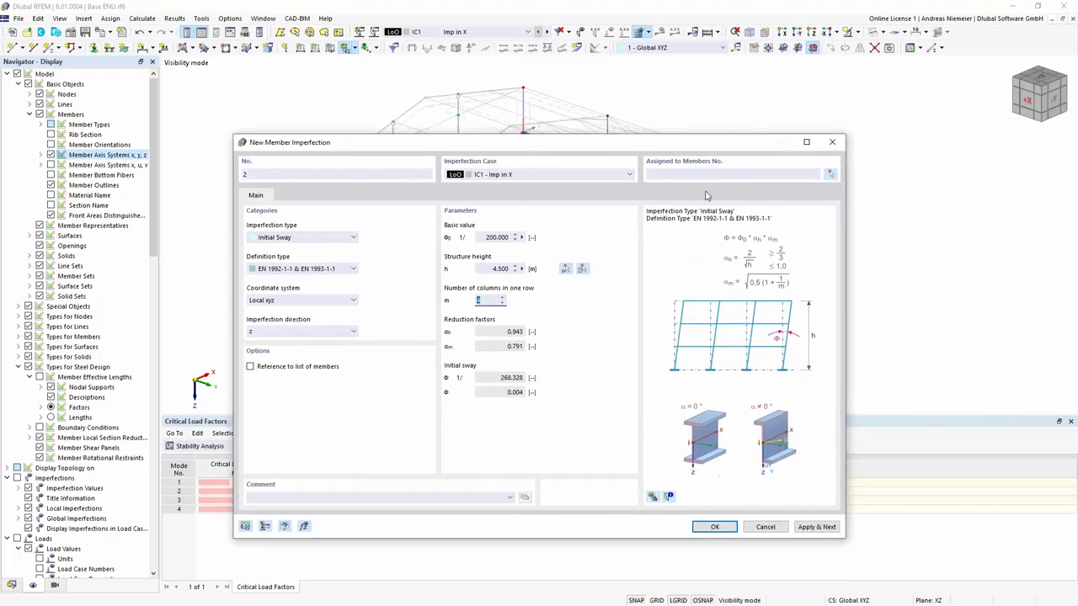
left_click(830, 175)
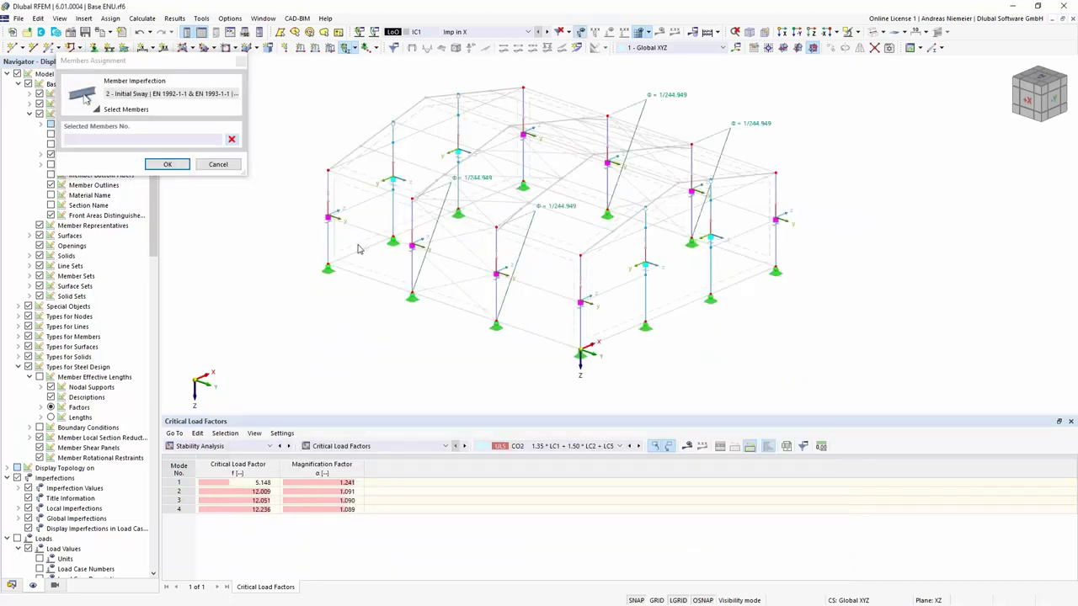
left_click(327, 235)
left_click(390, 208)
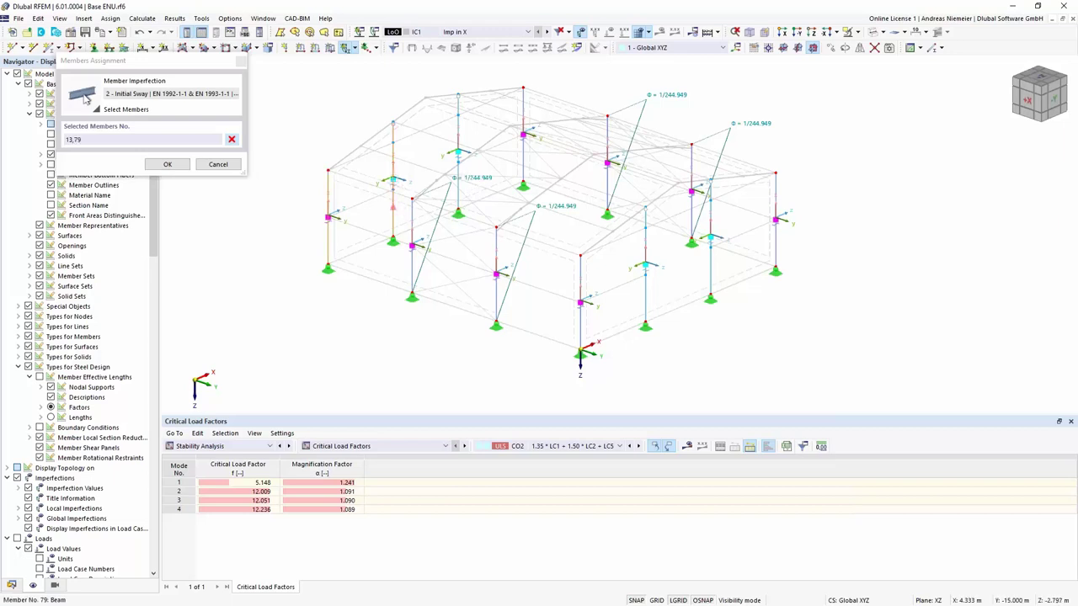
left_click(459, 202)
left_click(522, 162)
left_click(580, 327)
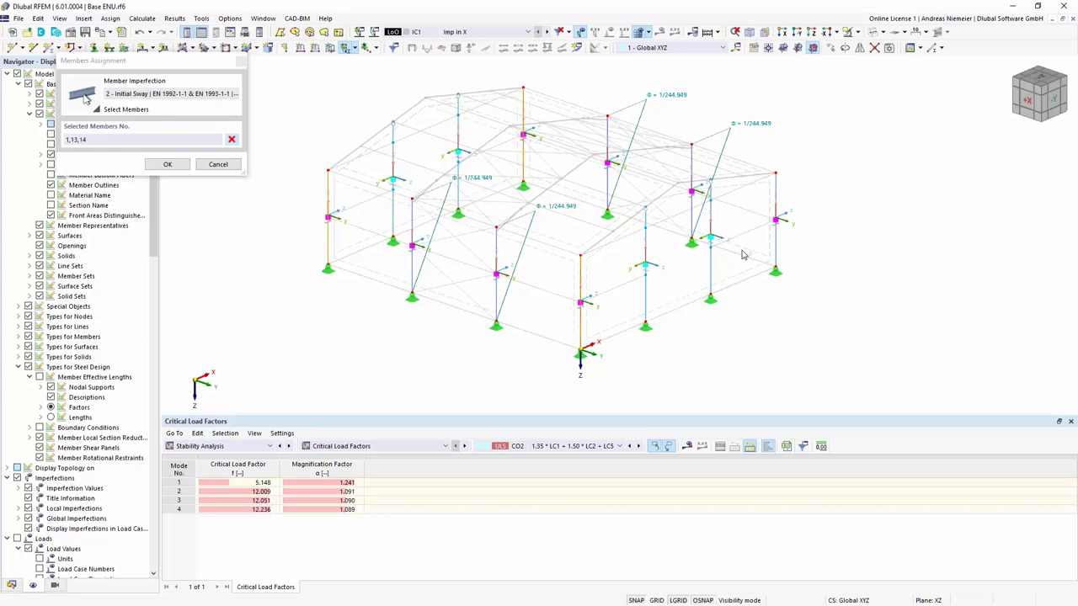
left_click(775, 251)
left_click(167, 165)
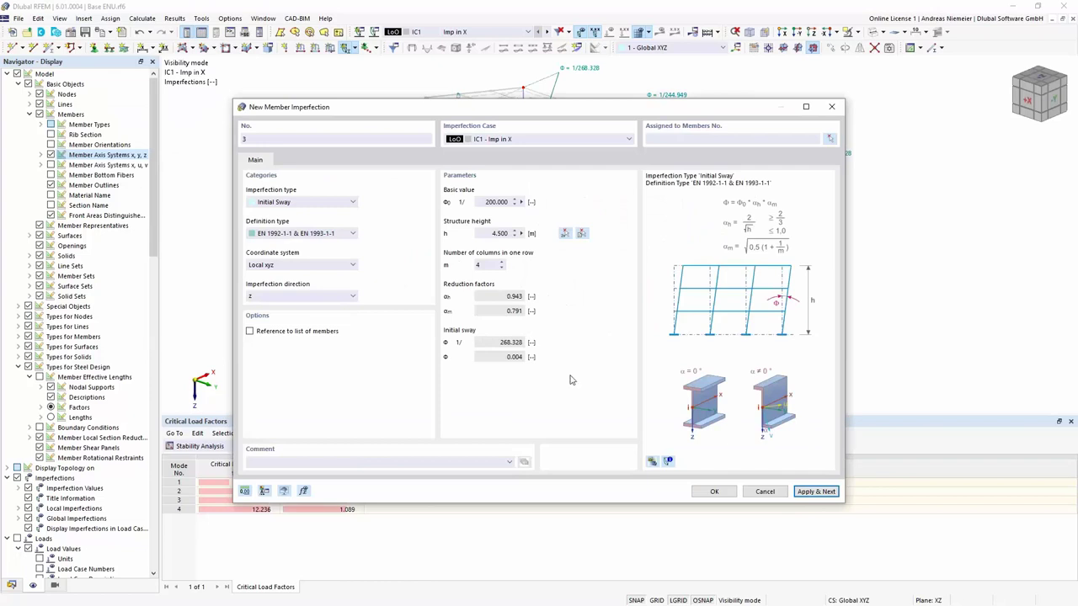
Set the third initial sway's direction to -y and pick the 5.5 m structure height along a gable column
left_click_drag(524, 117, 491, 305)
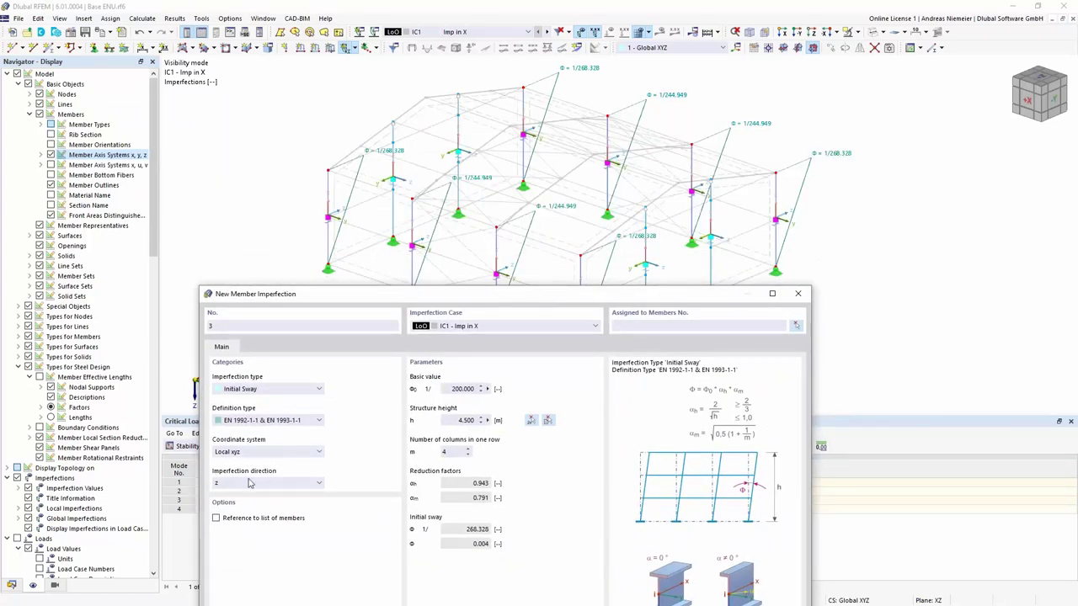
left_click(243, 487)
left_click(246, 503)
left_click(530, 419)
left_click(645, 327)
left_click(645, 206)
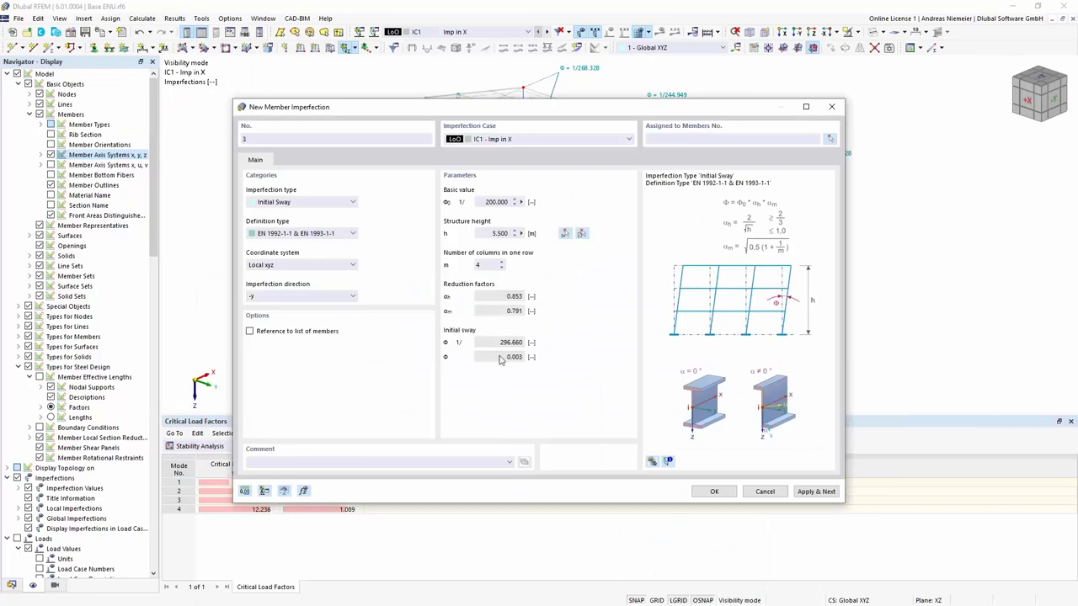
Assign the third initial sway to the four gable columns, members 70, 74, 79 and 83, and save it
left_click(830, 139)
left_click(645, 278)
left_click(710, 253)
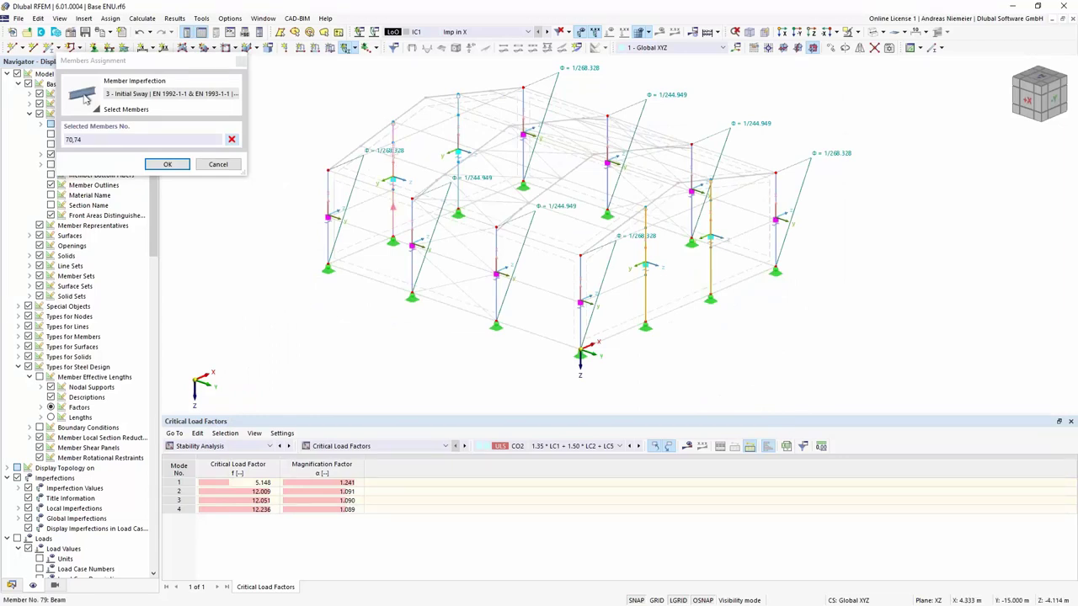
left_click(167, 164)
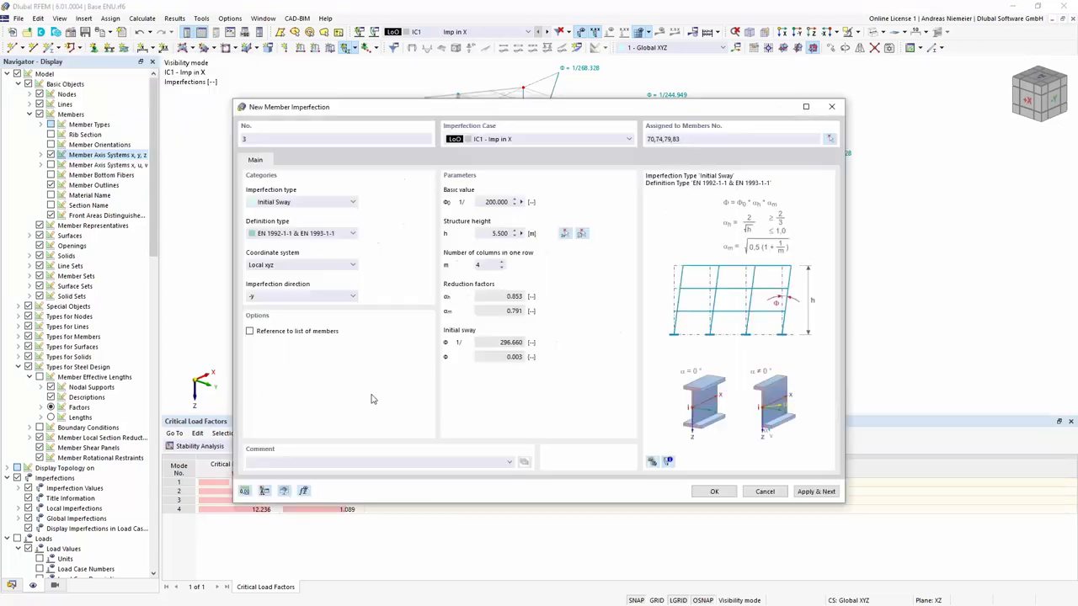
left_click(717, 493)
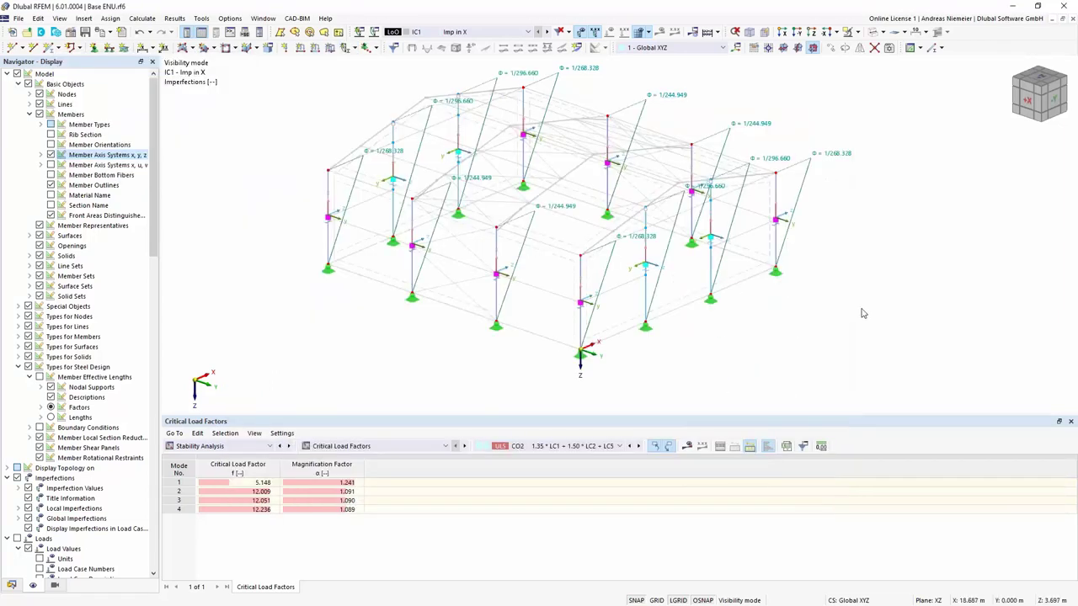
Copy imperfection case IC1 as IC2, name it "Imp in Y", and accept deleting the results
mouse_move(342, 316)
middle_mouse_down("ctrl")
mouse_move(548, 301)
mouse_move(377, 289)
mouse_move(357, 302)
middle_mouse_up("ctrl")
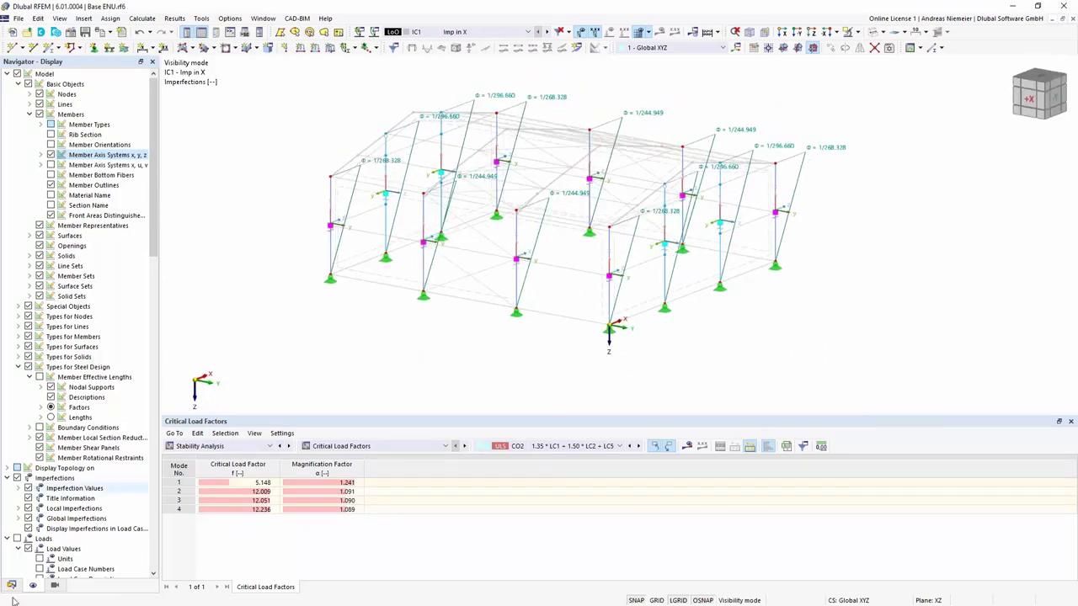
left_click(11, 585)
left_click(29, 196)
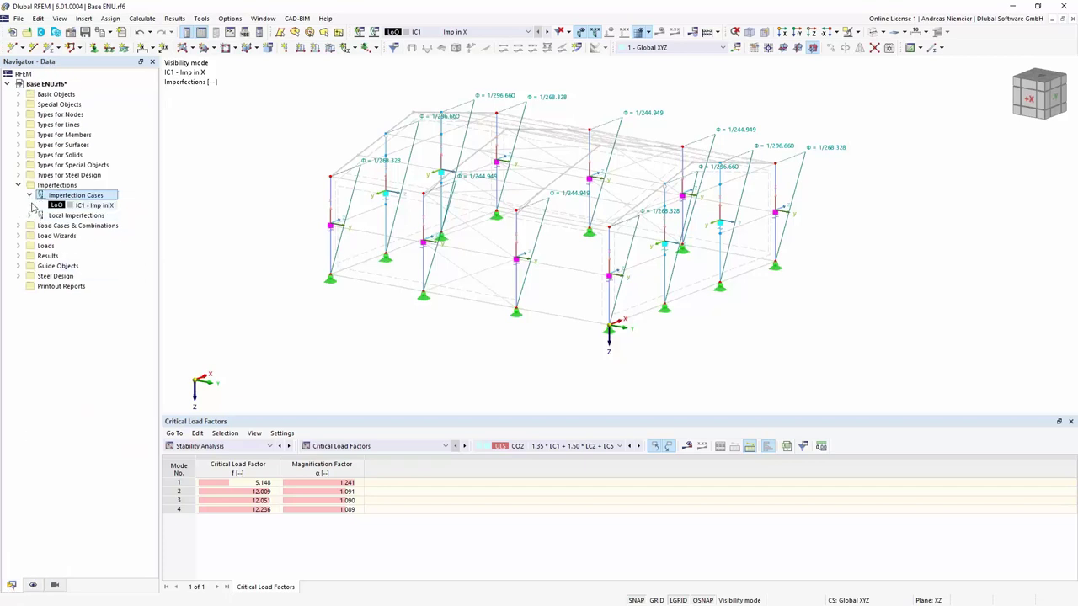
right_click(84, 202)
left_click(106, 211)
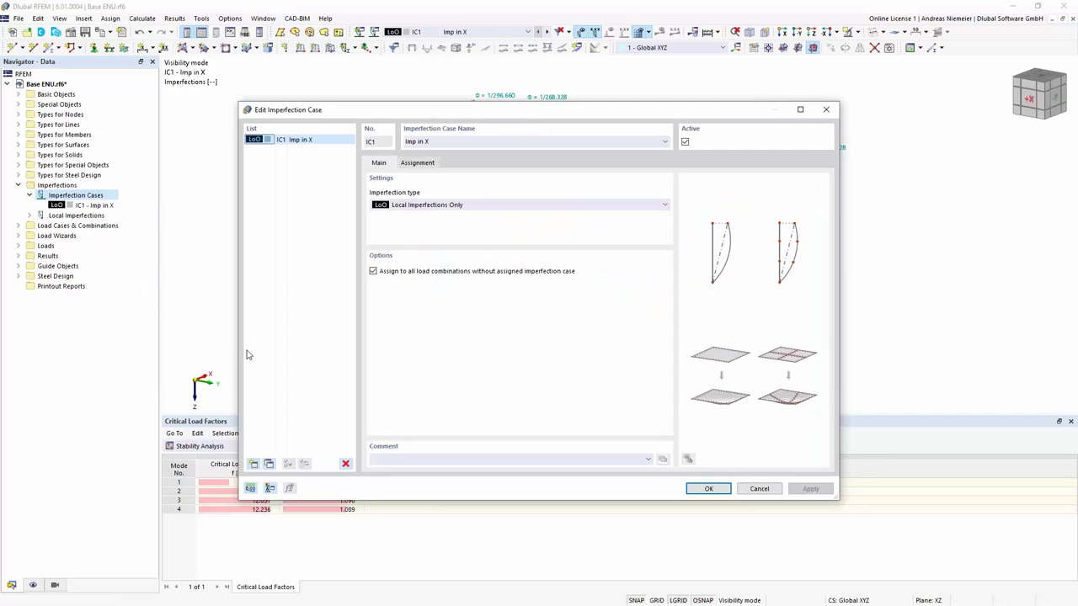
left_click(270, 464)
left_click(456, 141)
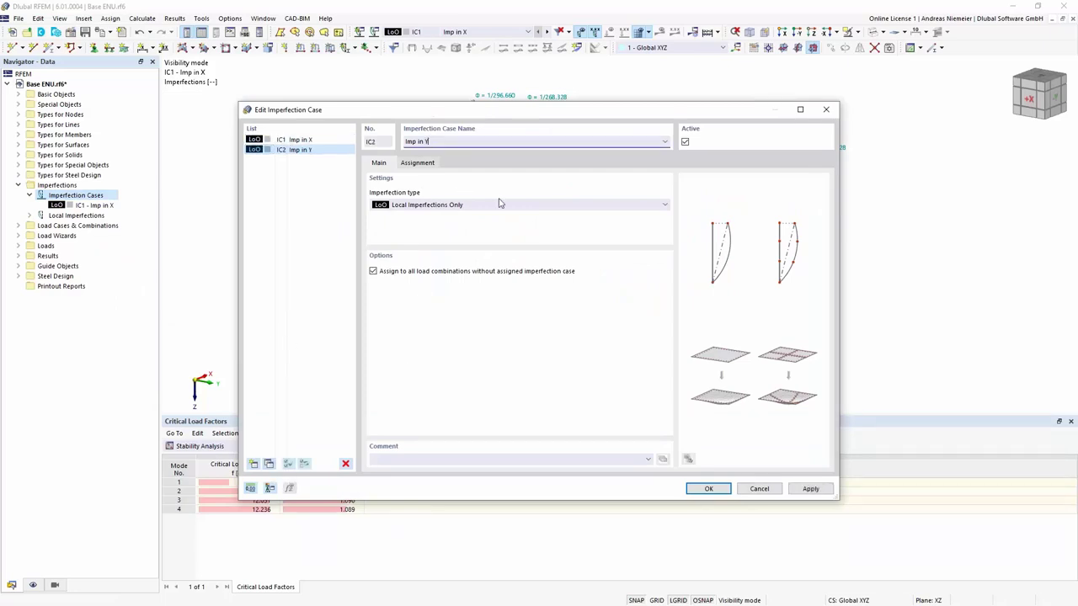
left_click(709, 489)
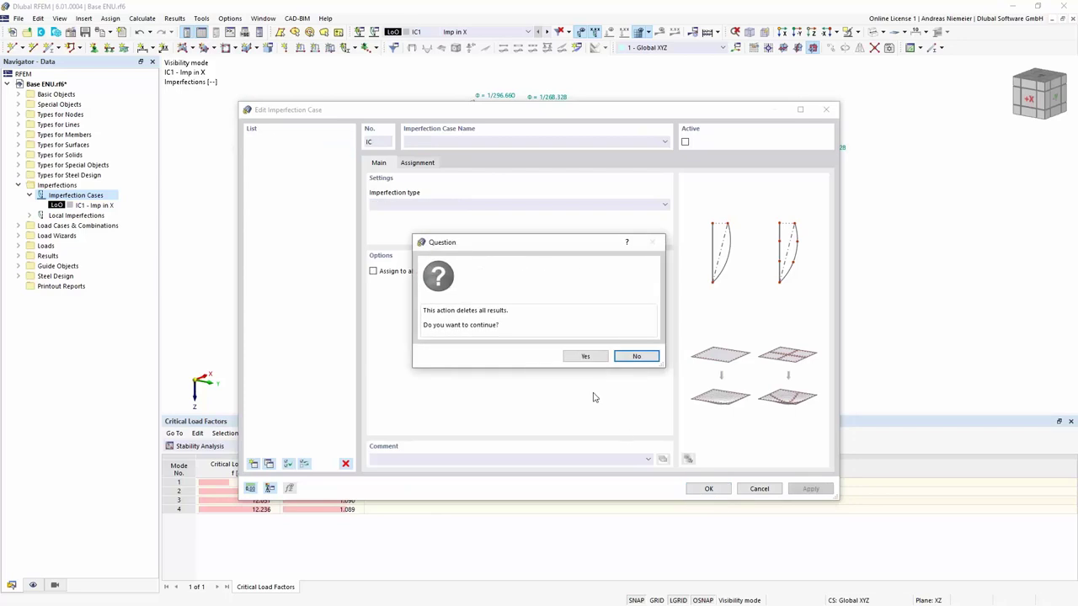
left_click(582, 356)
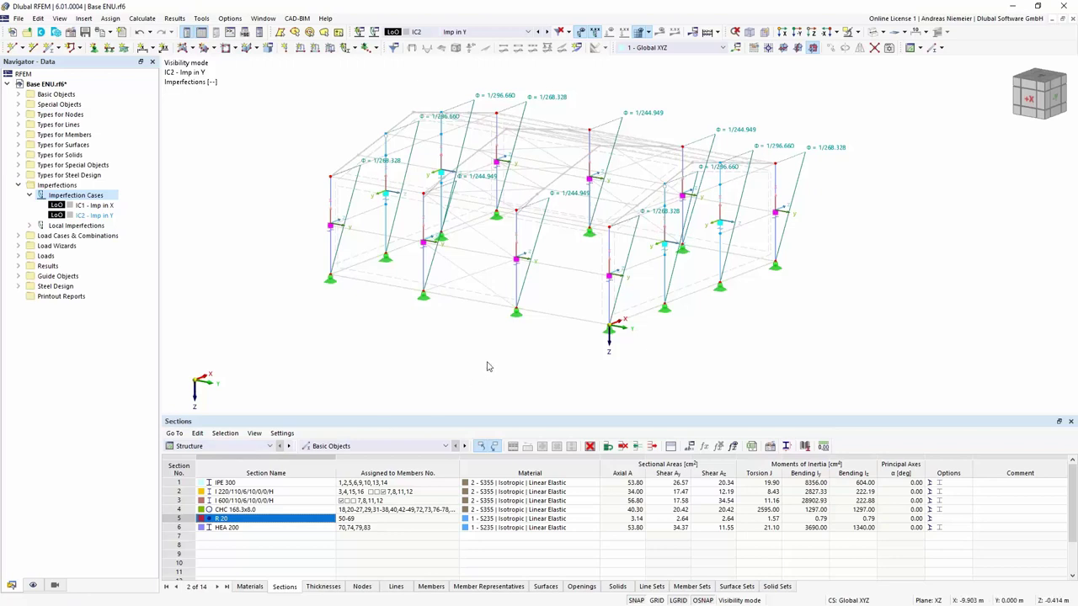
Change the initial sways of the frame and corner columns in IC2 to direction y with 4 columns in one row
middle_click_drag(842, 322, 751, 291, "ctrl")
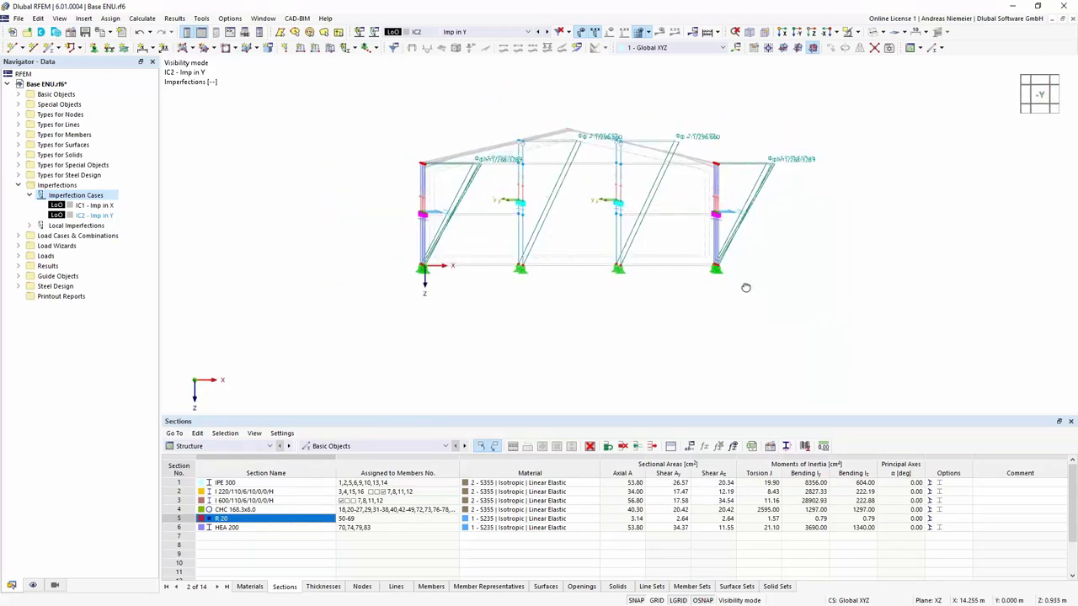
left_click(466, 184)
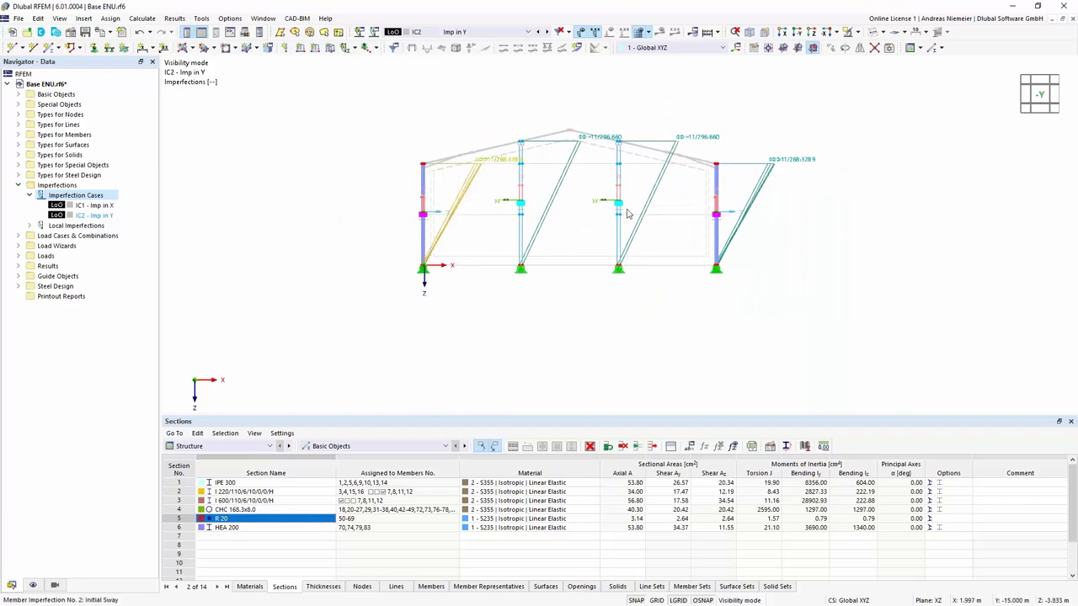
left_click(758, 192, "ctrl")
middle_click_drag(333, 240, 582, 271, "ctrl")
right_click(581, 271)
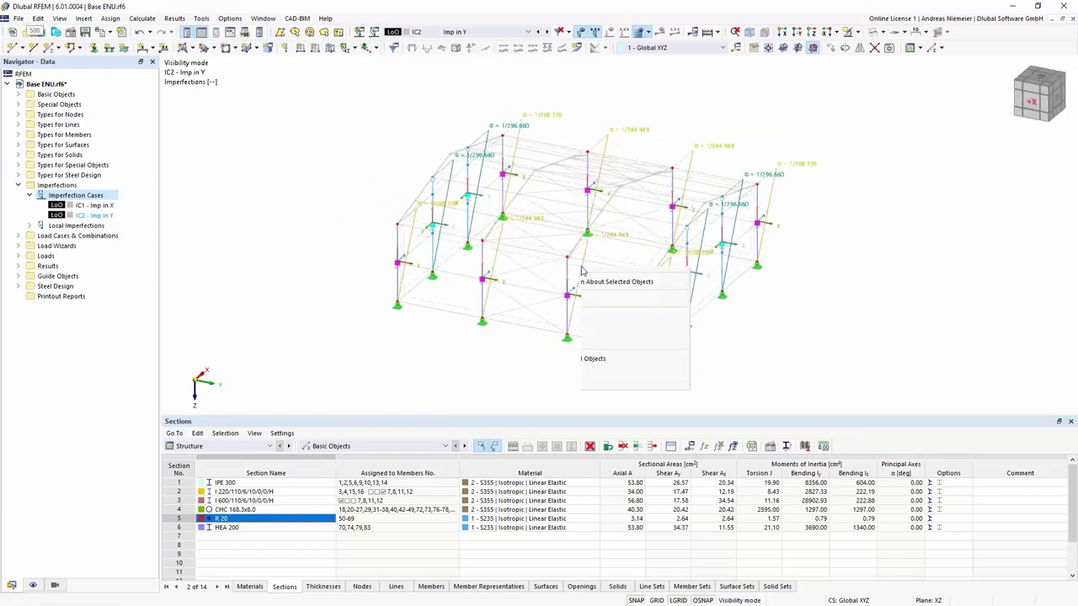
left_click(614, 292)
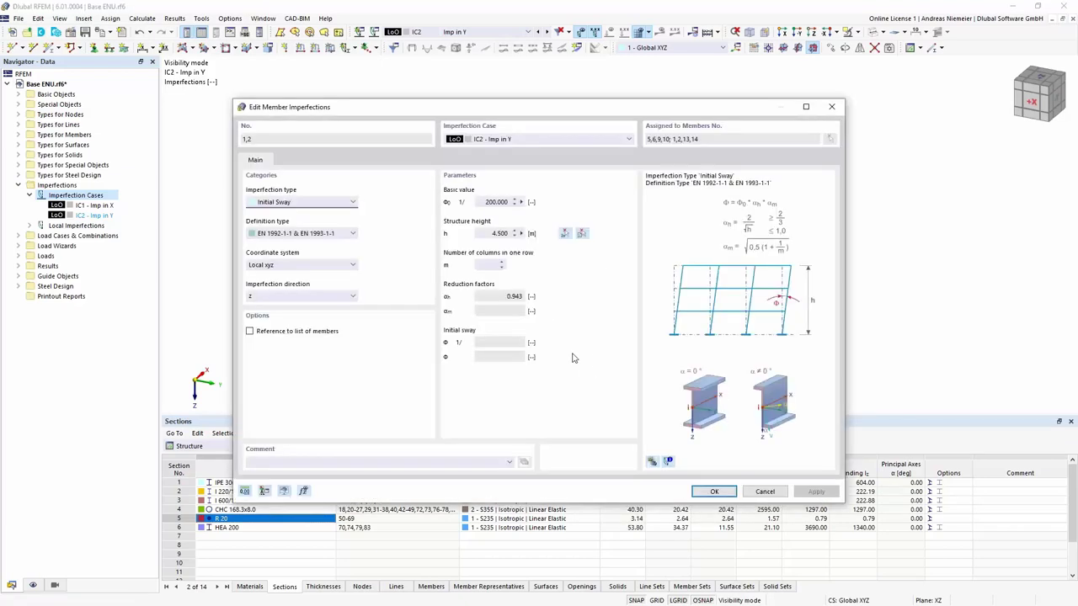
left_click_drag(386, 109, 414, 342)
left_click(303, 528)
left_click(306, 561)
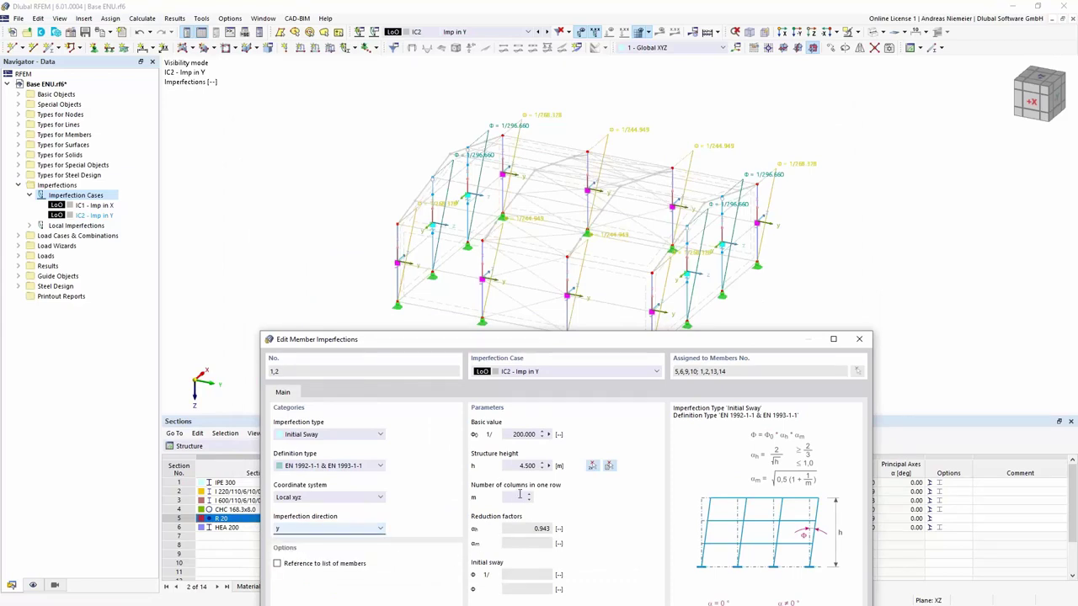
left_click(520, 497)
type("4")
left_click_drag(674, 345, 674, 139)
left_click(747, 518)
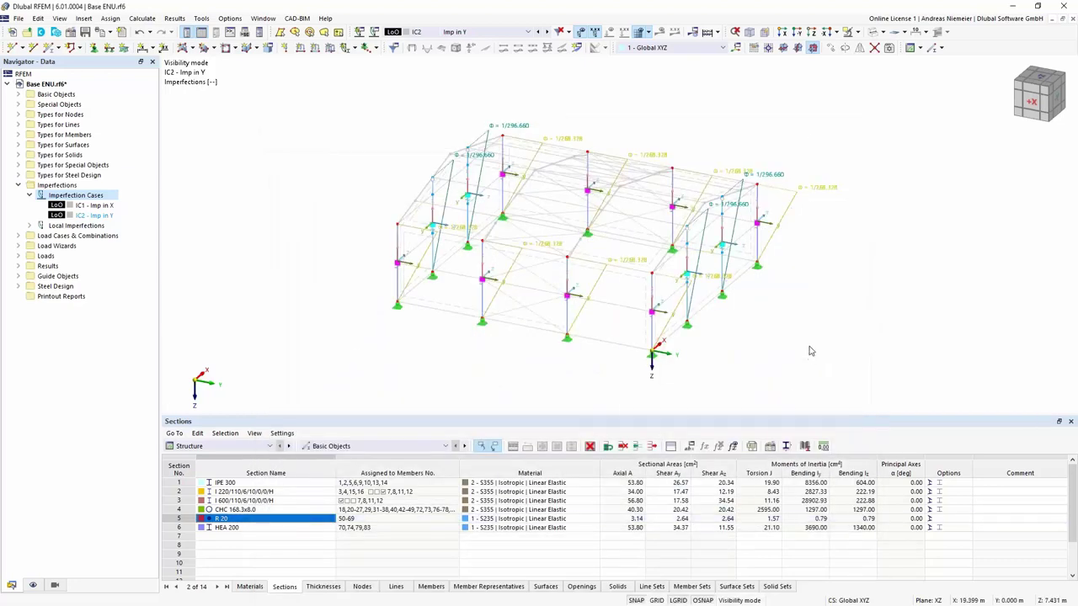
Change the gable columns' initial sway in IC2 to direction z with 2 columns in one row
left_click(482, 180)
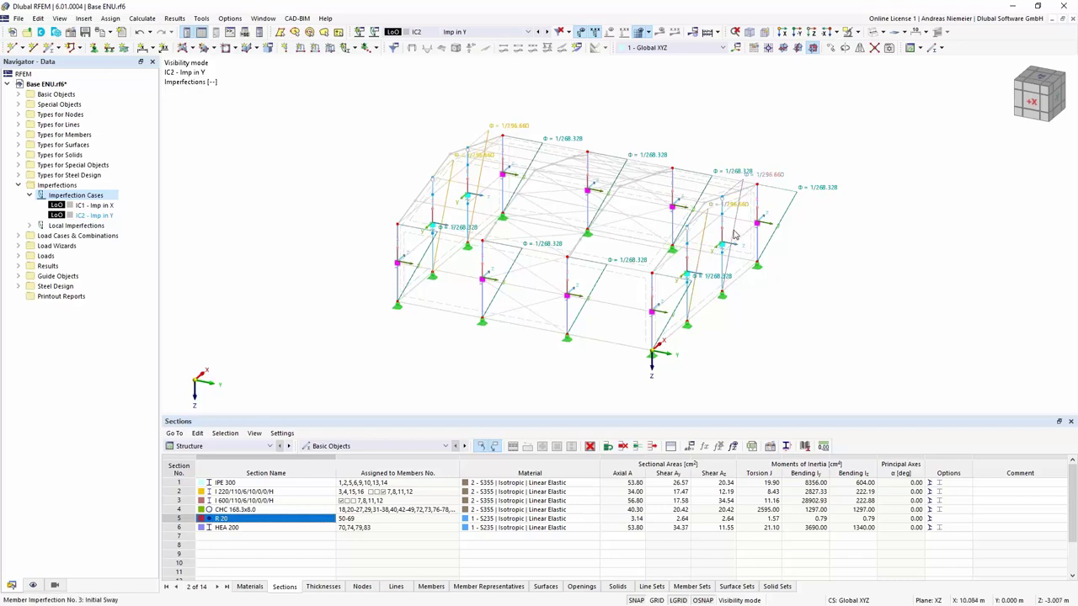
right_click(735, 236)
left_click(777, 257)
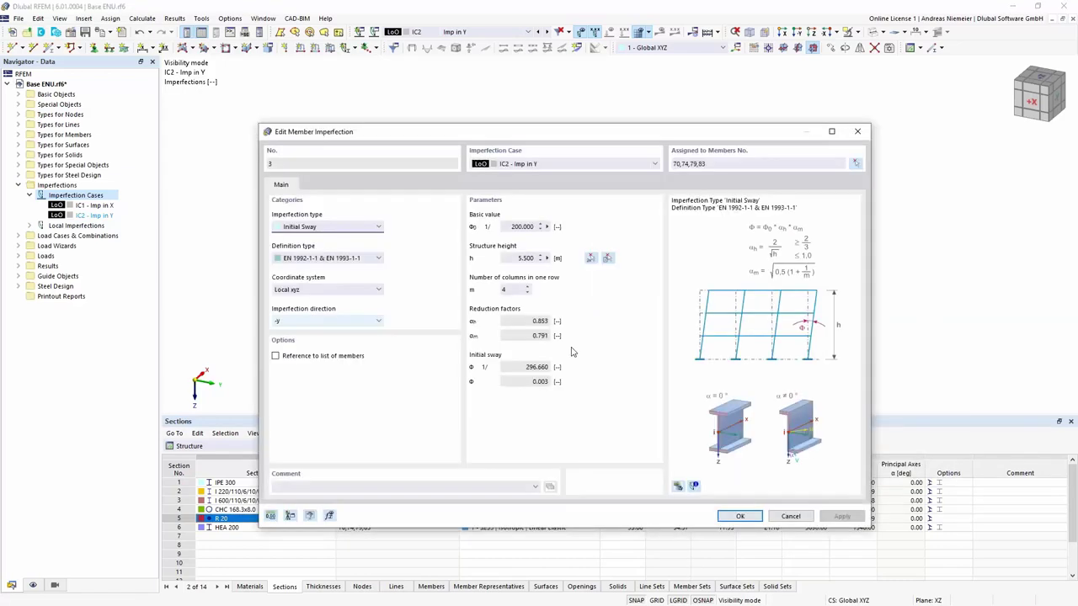
left_click_drag(484, 134, 465, 353)
left_click(296, 542)
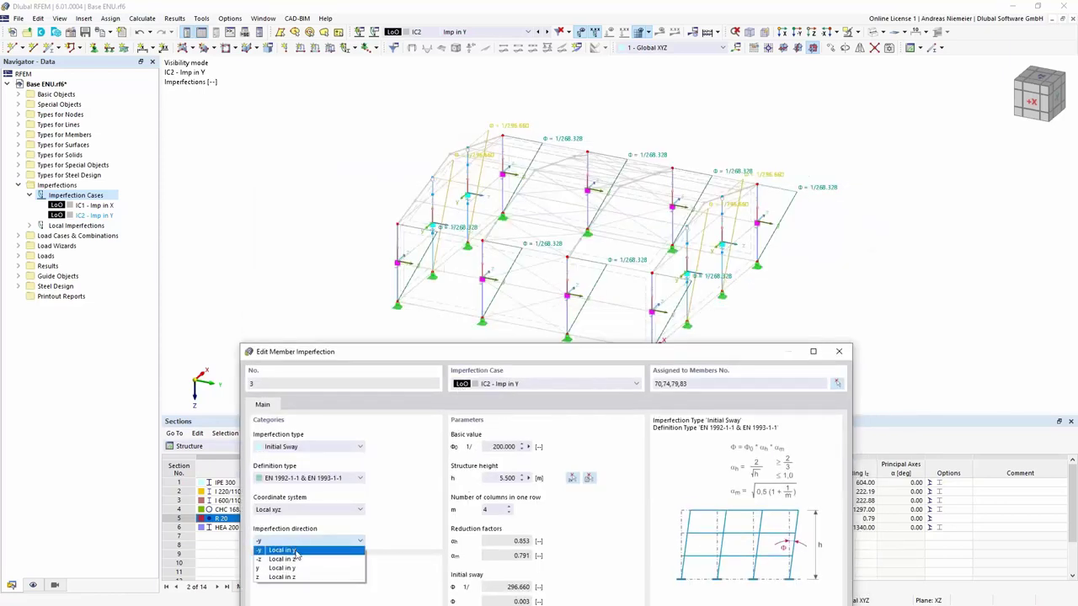
left_click(297, 577)
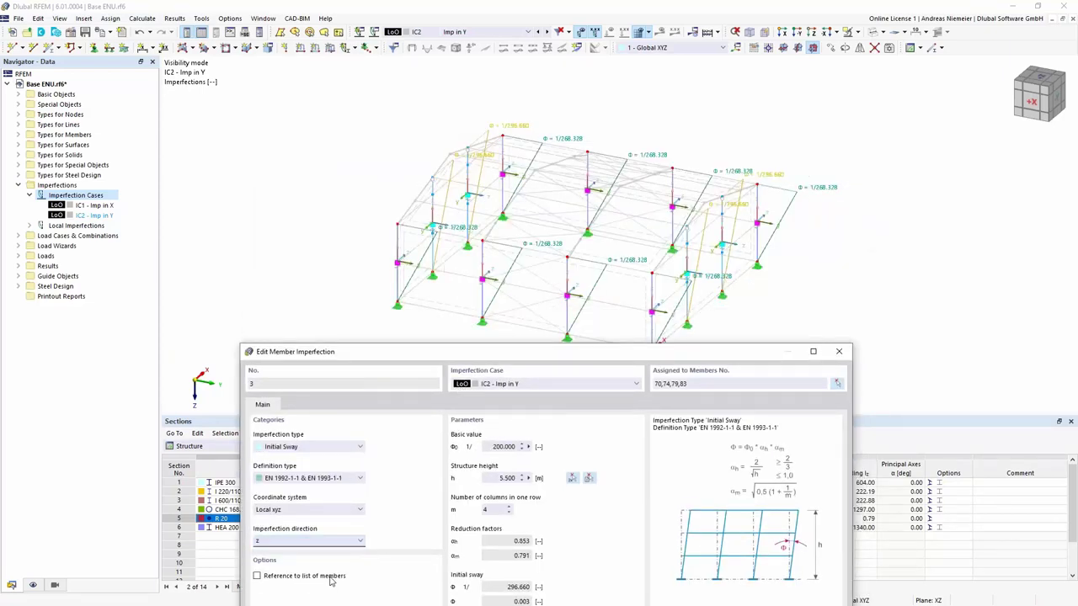
left_click(509, 513)
left_click(508, 513)
left_click_drag(560, 358, 582, 159)
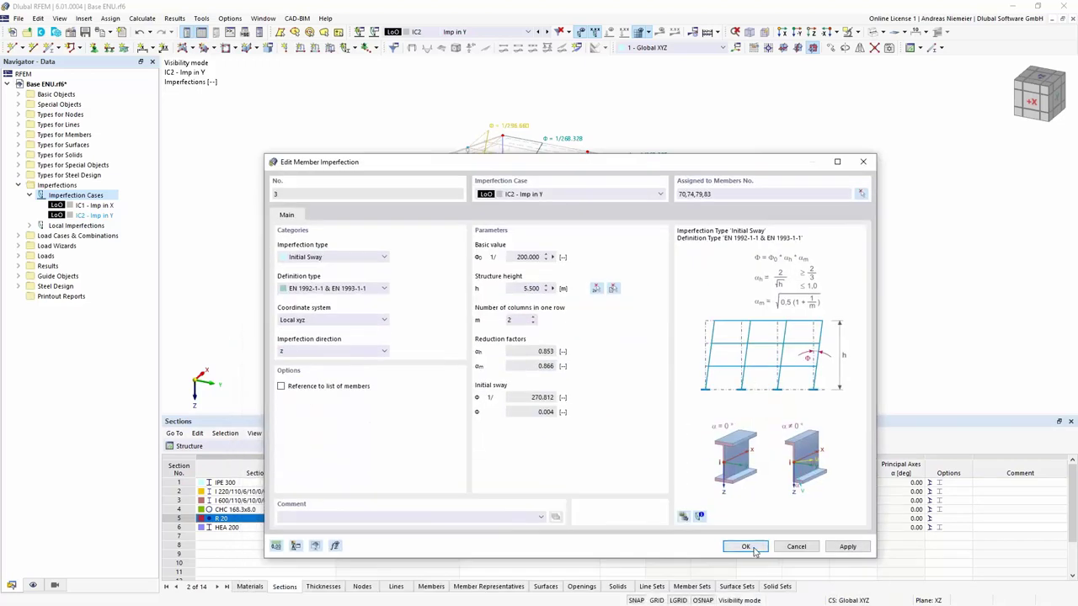
left_click(749, 546)
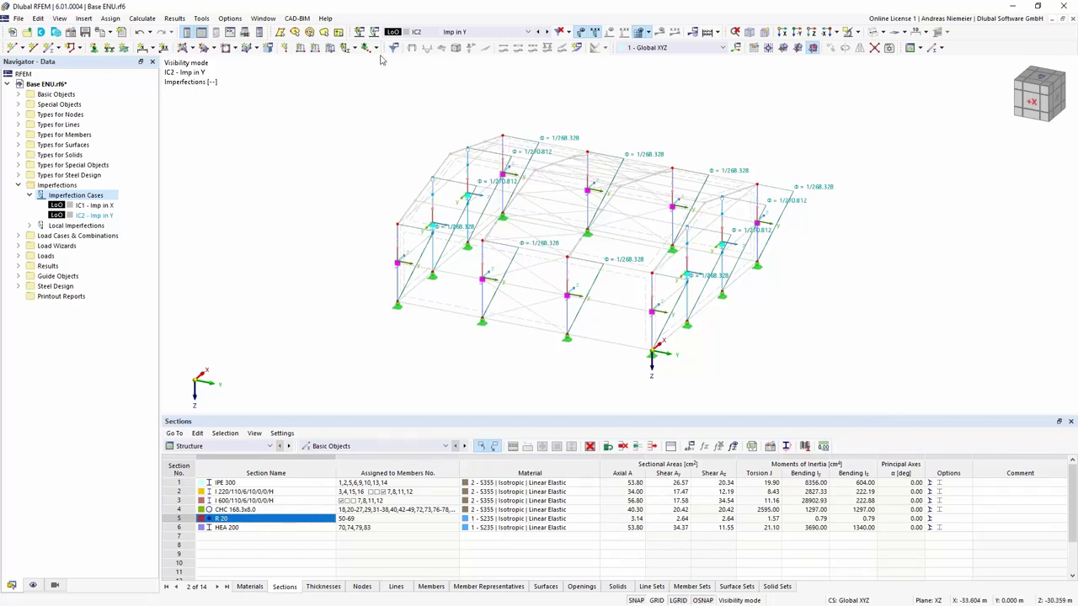
Set the DS1 combination wizard to second-order analysis SA2, with stability analysis off and imperfection cases considered
left_click(19, 185)
right_click(57, 196)
left_click(135, 239)
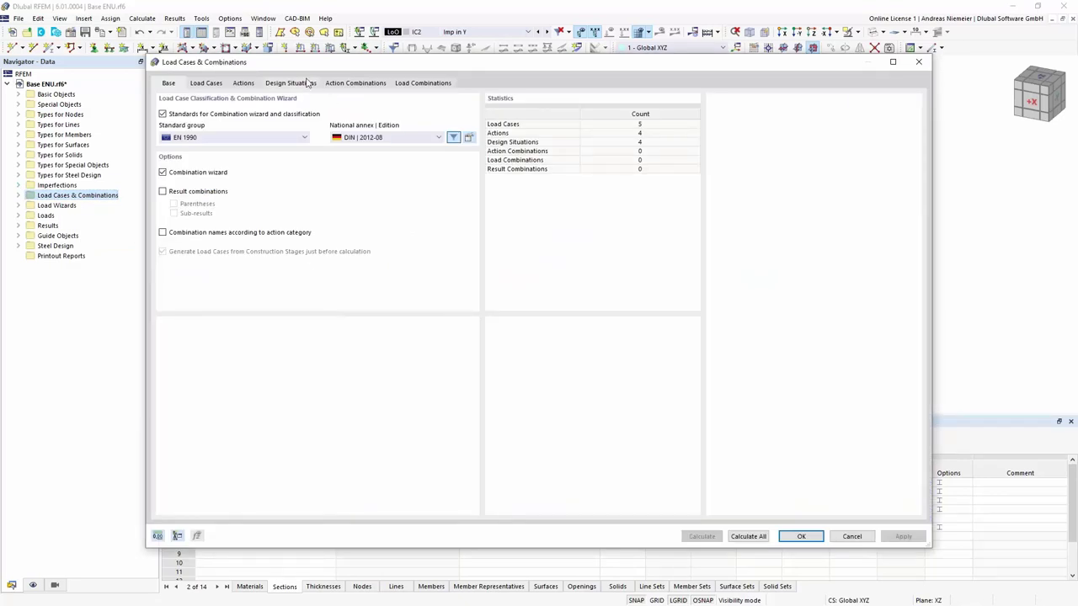
left_click(308, 83)
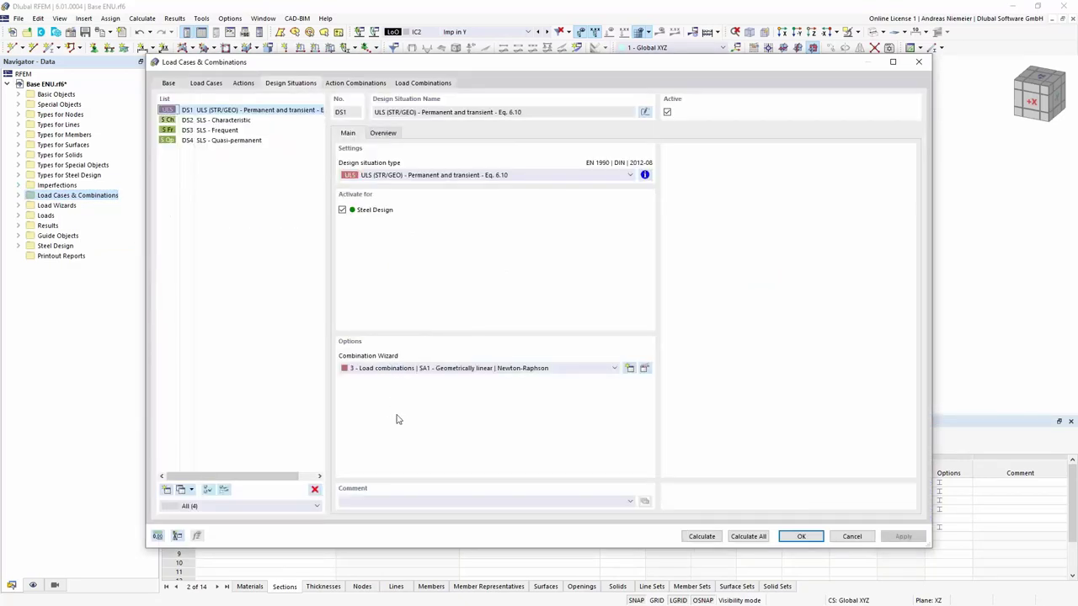
left_click(645, 369)
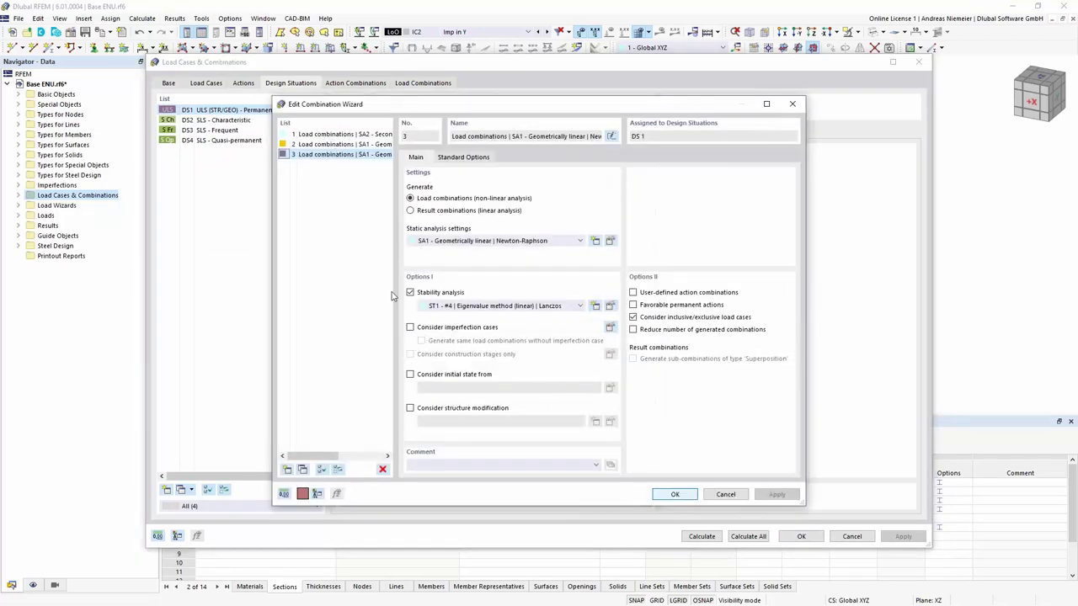
left_click(469, 243)
left_click(472, 257)
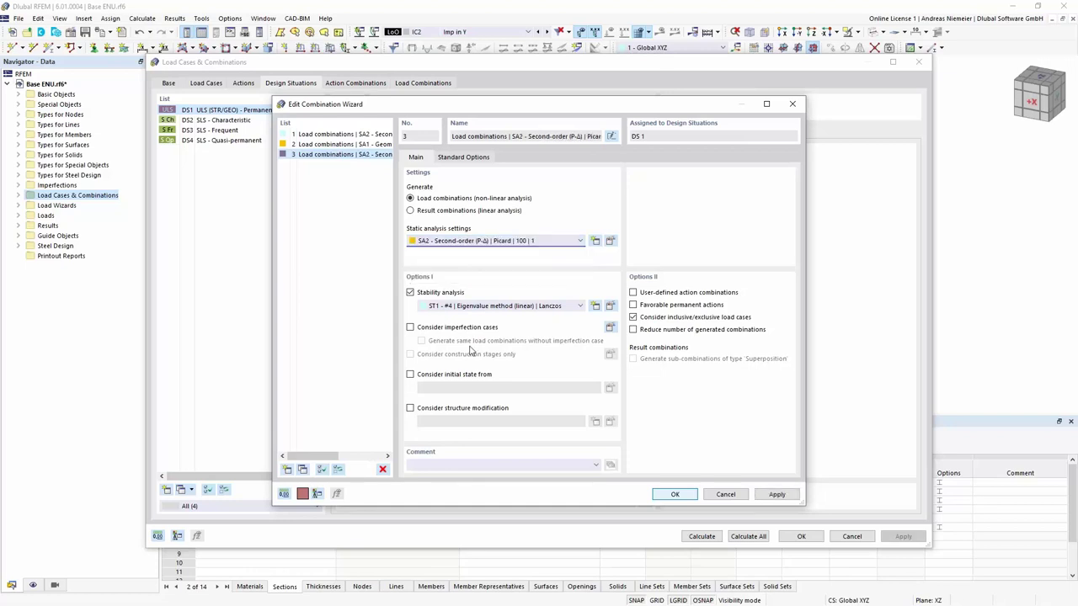
left_click(410, 292)
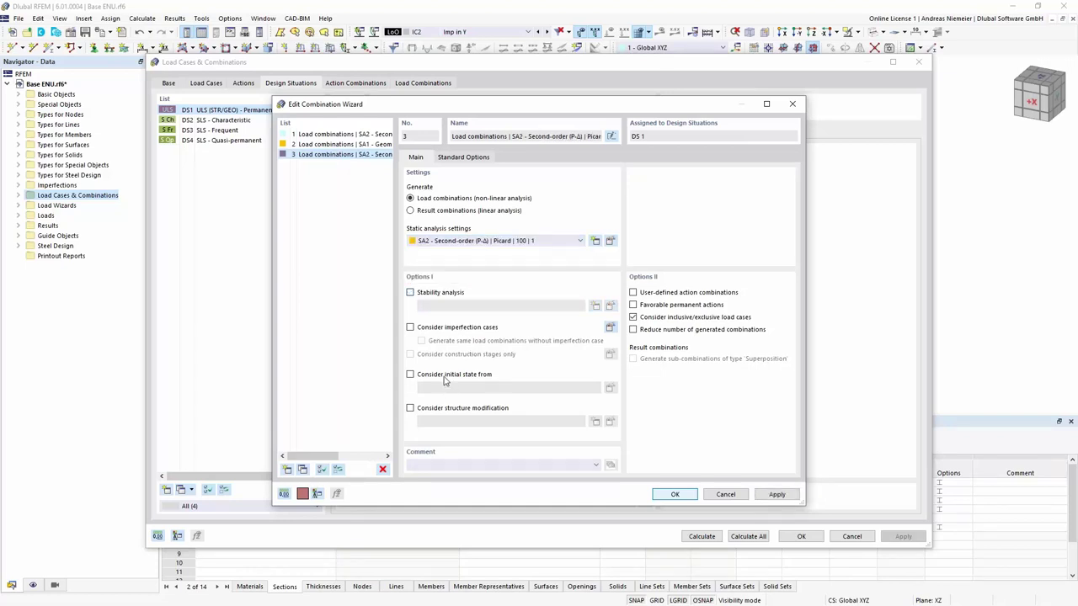
left_click(410, 327)
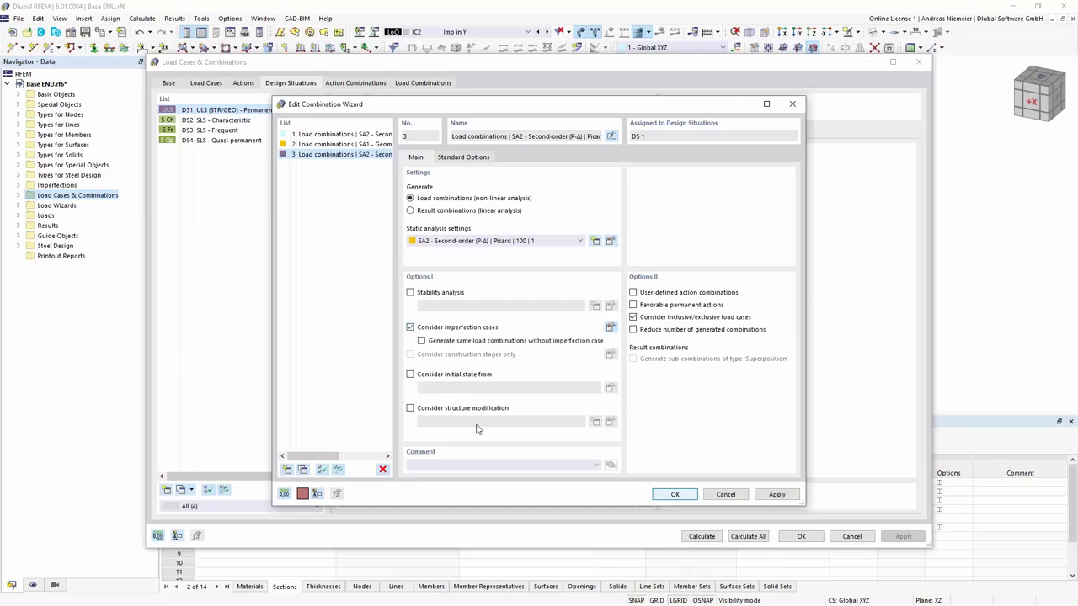
left_click(676, 494)
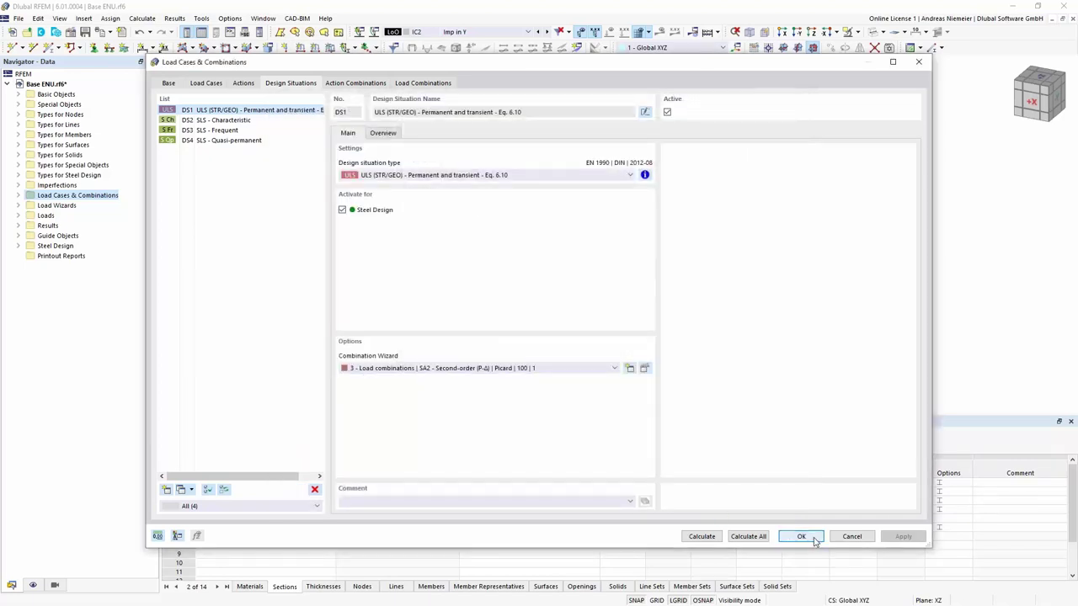
left_click(804, 538)
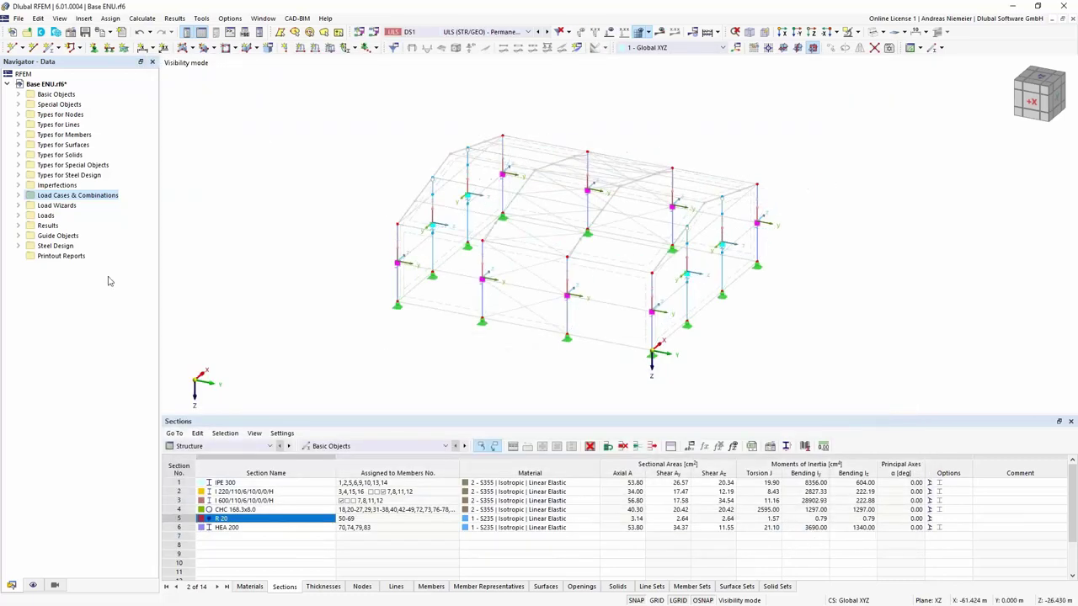
Assign imperfection case IC2 to load case LC4 Wind in Y
left_click(19, 185)
double_click(89, 216)
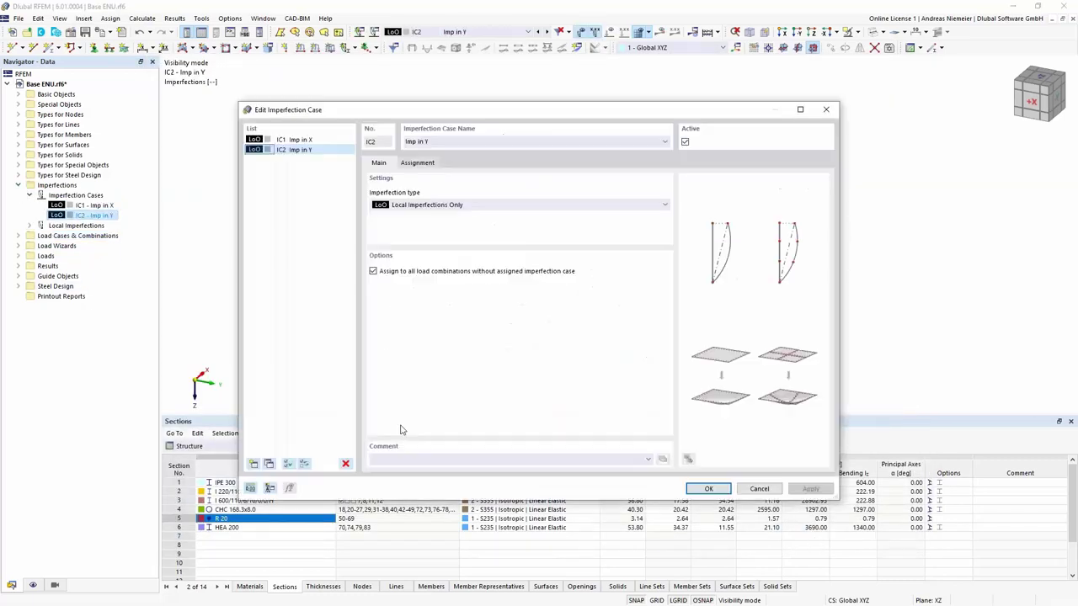
left_click(417, 163)
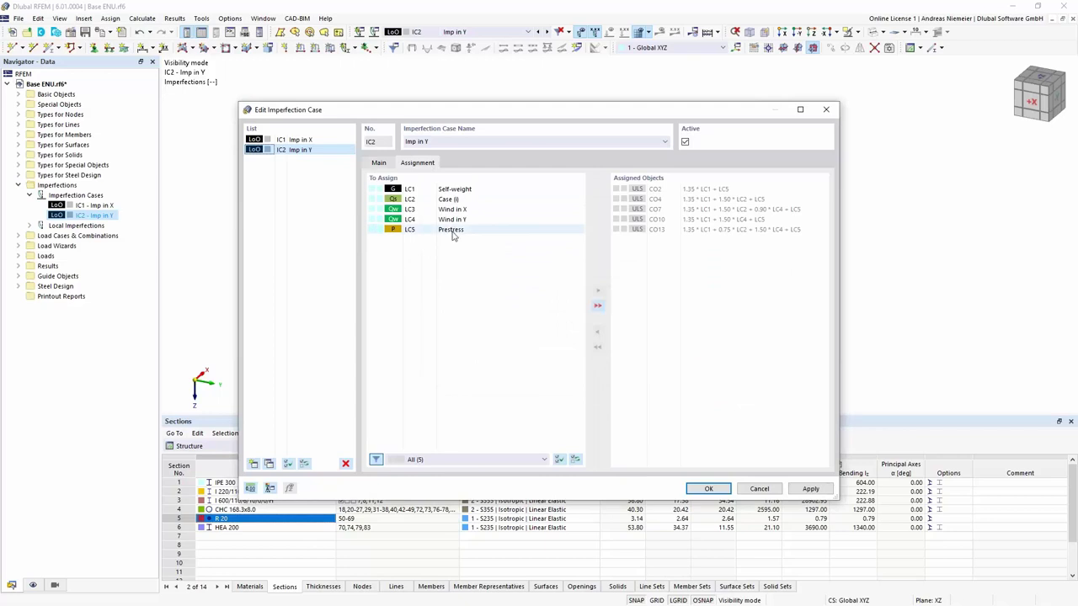
double_click(455, 220)
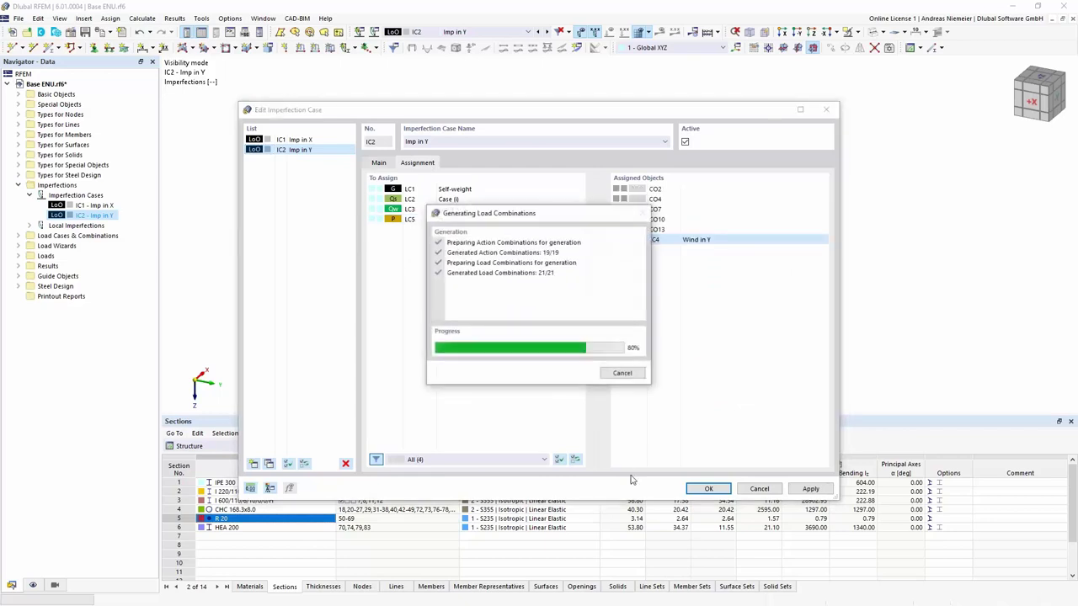
left_click(710, 490)
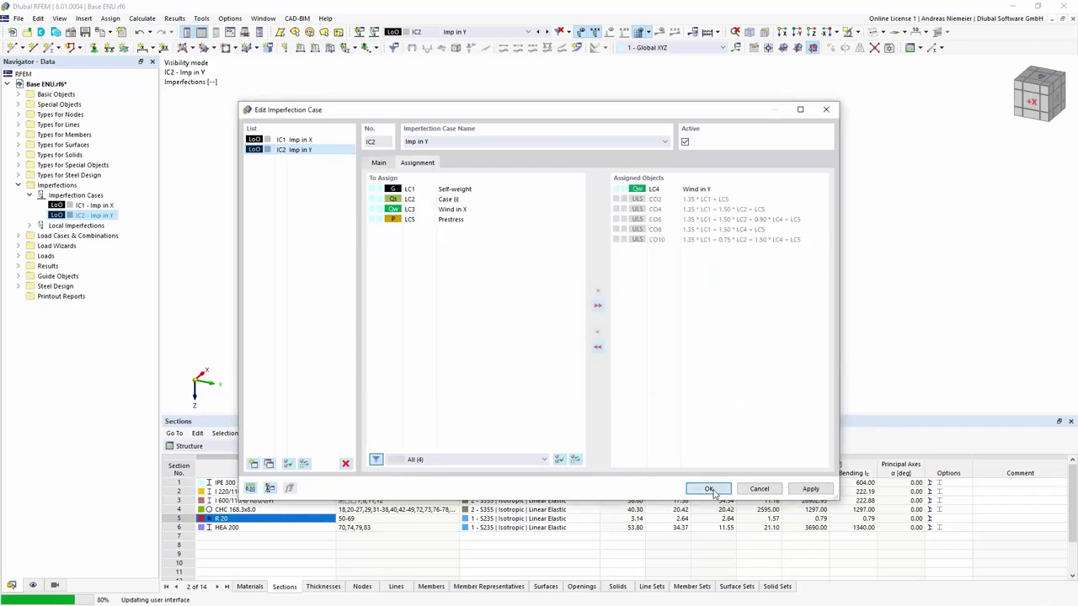
Enlarge the table area and open the load combinations to examine CO1's analysis settings and imperfection case
left_click_drag(456, 413, 252, 244)
left_click(233, 273)
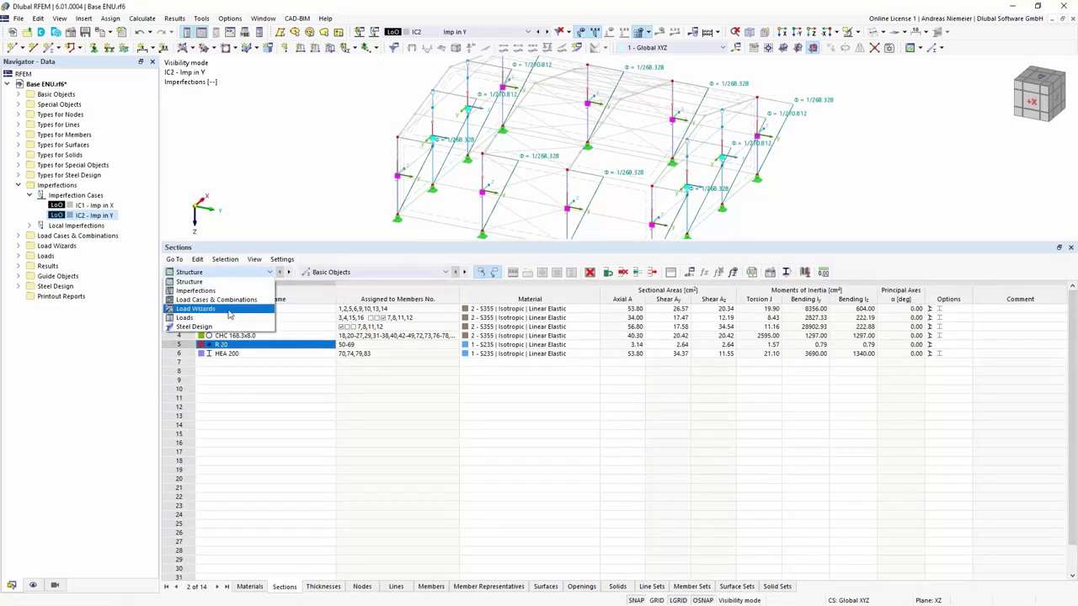
left_click(227, 301)
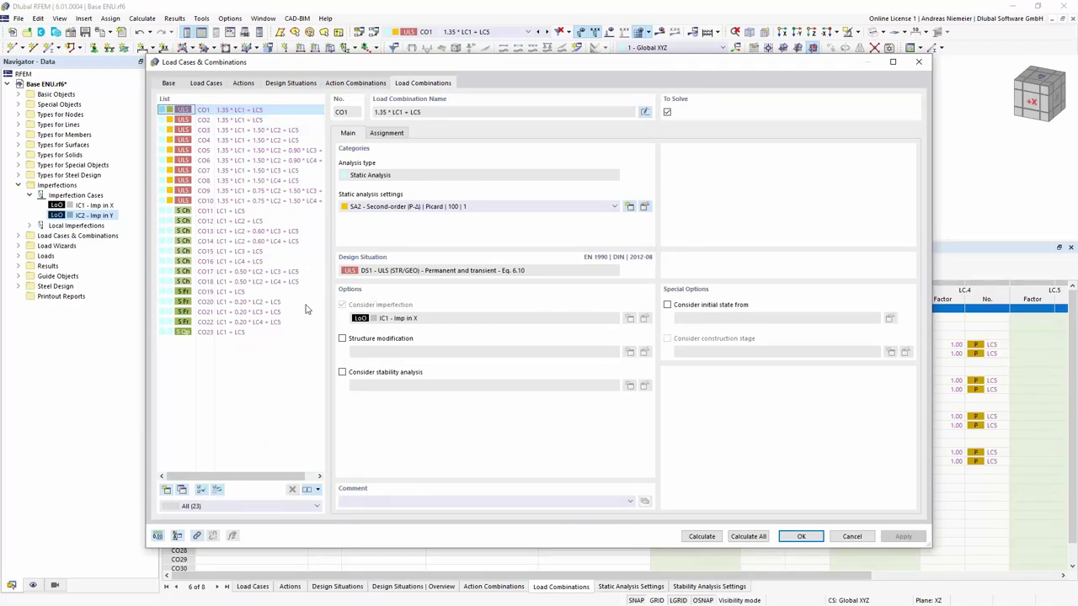
Compare the assigned load cases and imperfection cases of load combinations CO1, CO2, CO5 and CO6, and close the combinations dialog
left_click(392, 132)
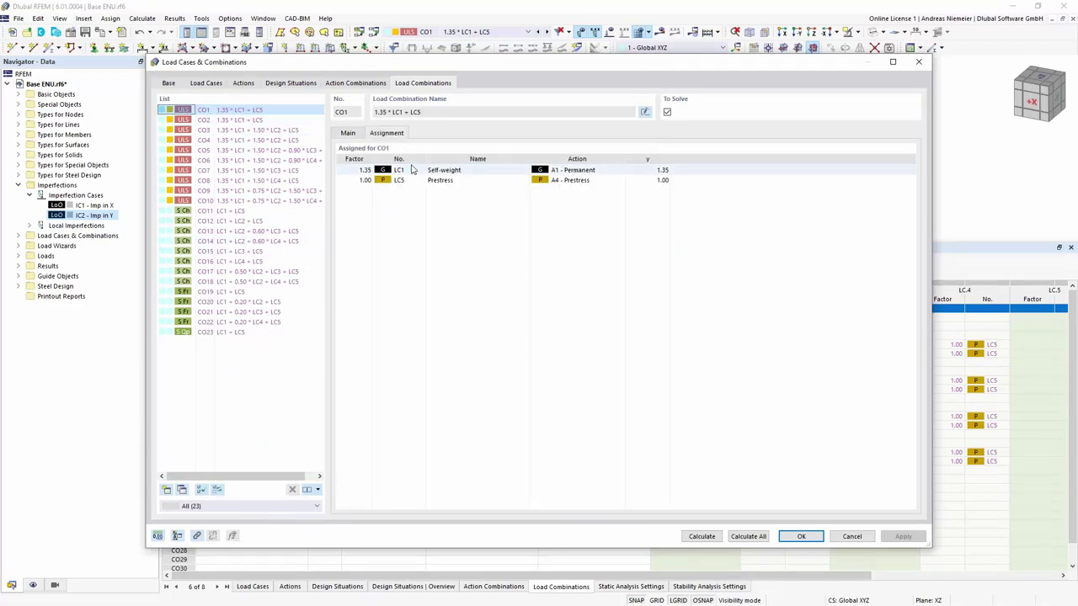
left_click(347, 132)
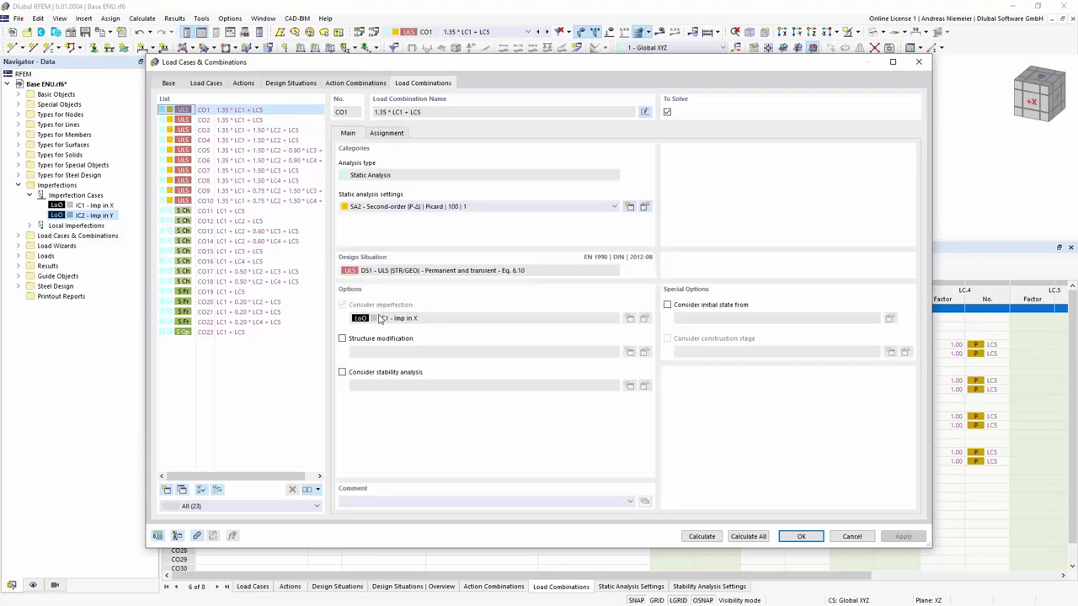
left_click(253, 119)
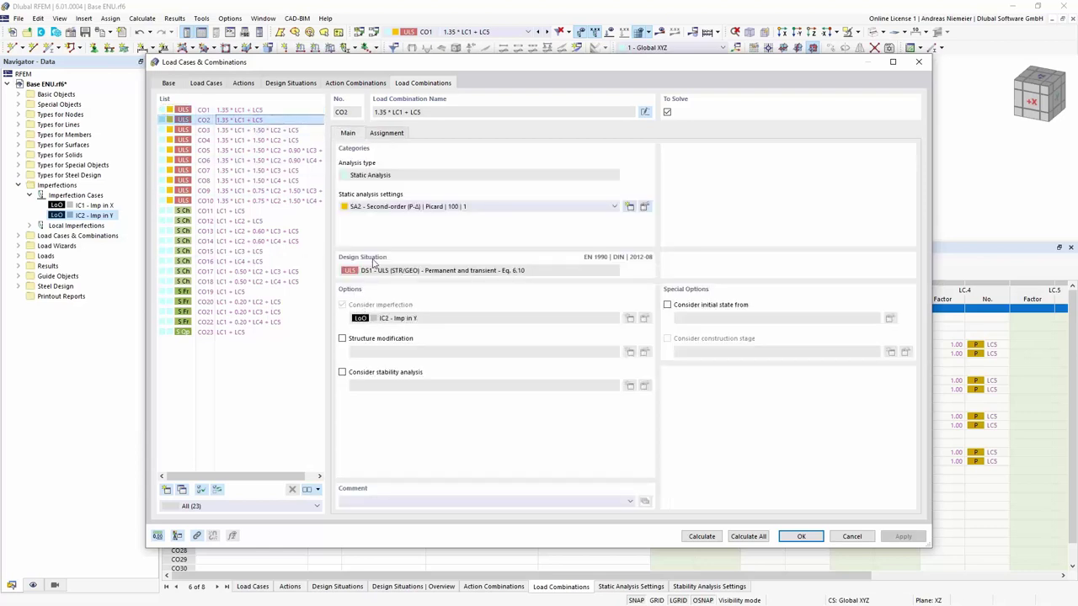
left_click(313, 150)
left_click(386, 132)
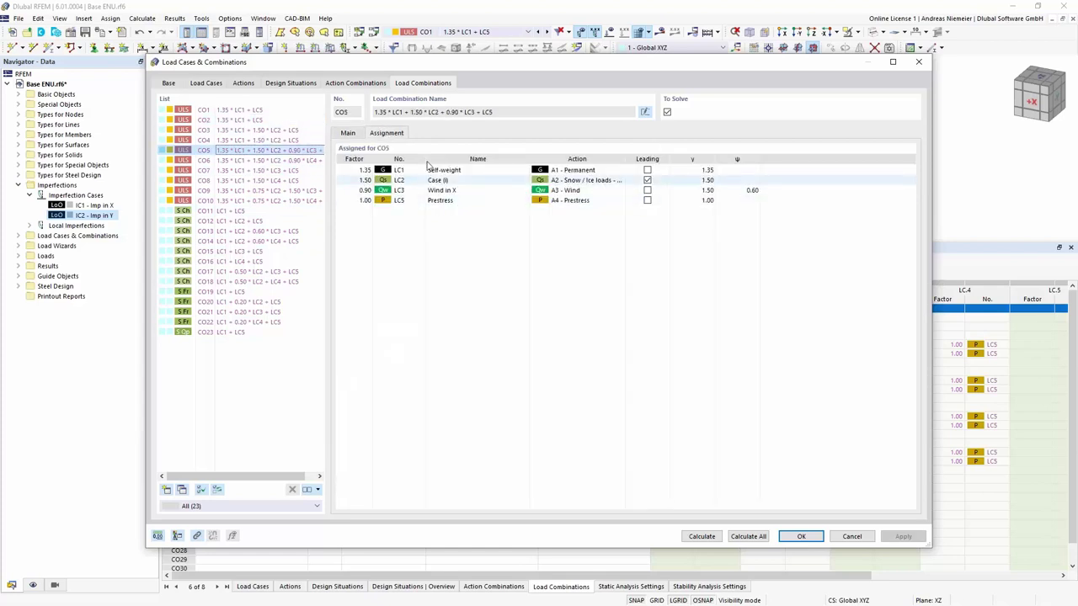
left_click(350, 134)
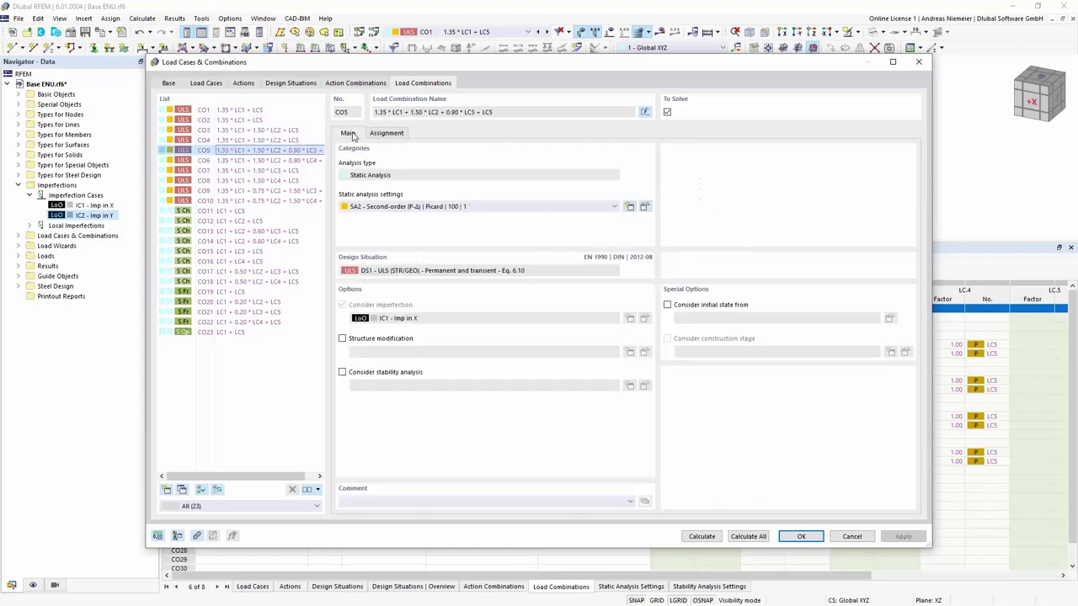
left_click(292, 160)
left_click(397, 135)
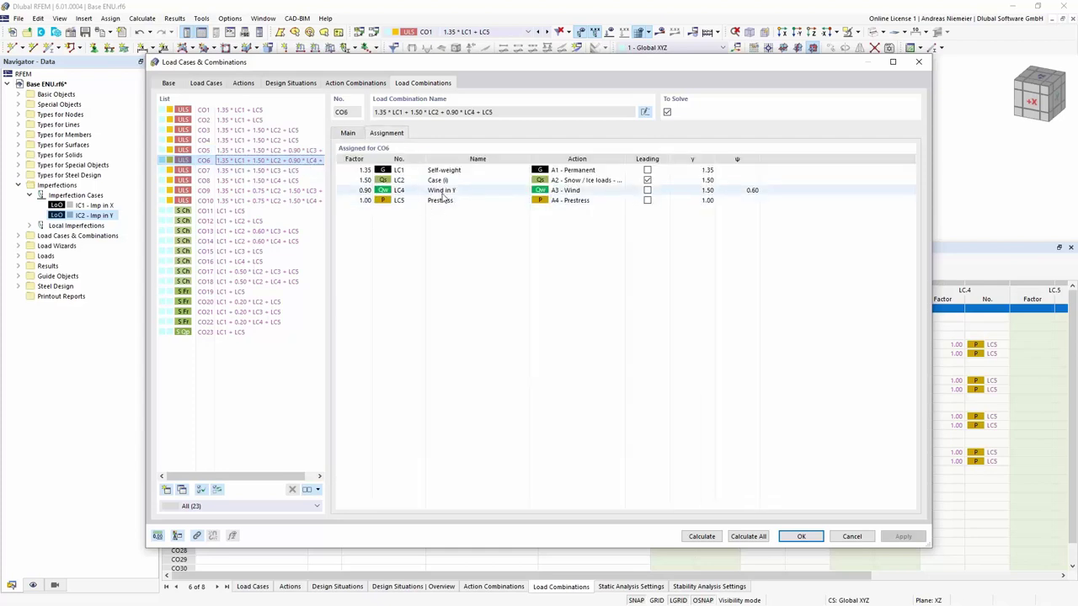
left_click(348, 133)
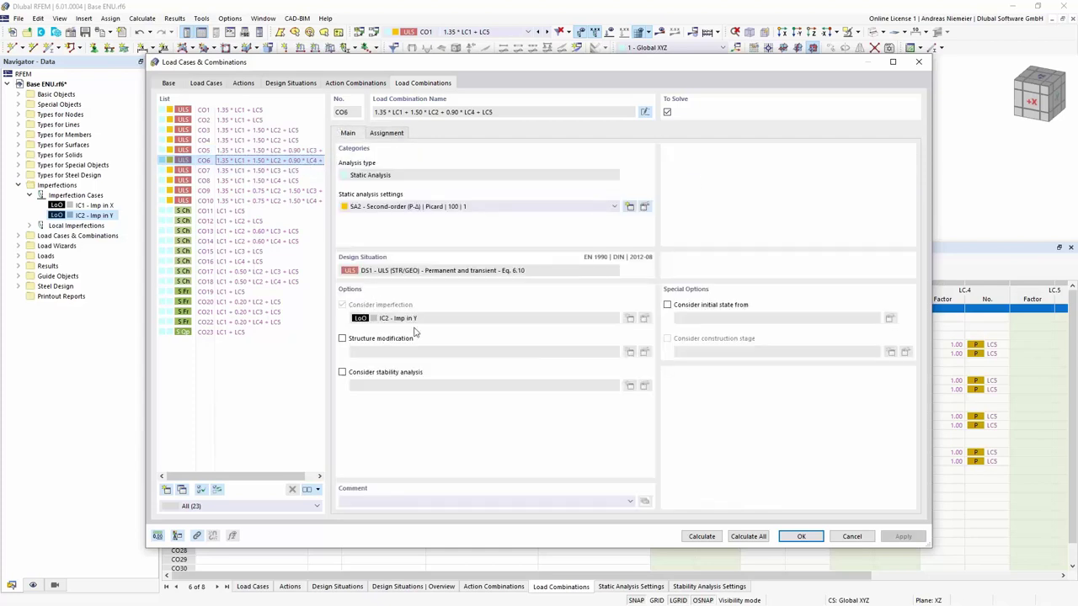
left_click(783, 537)
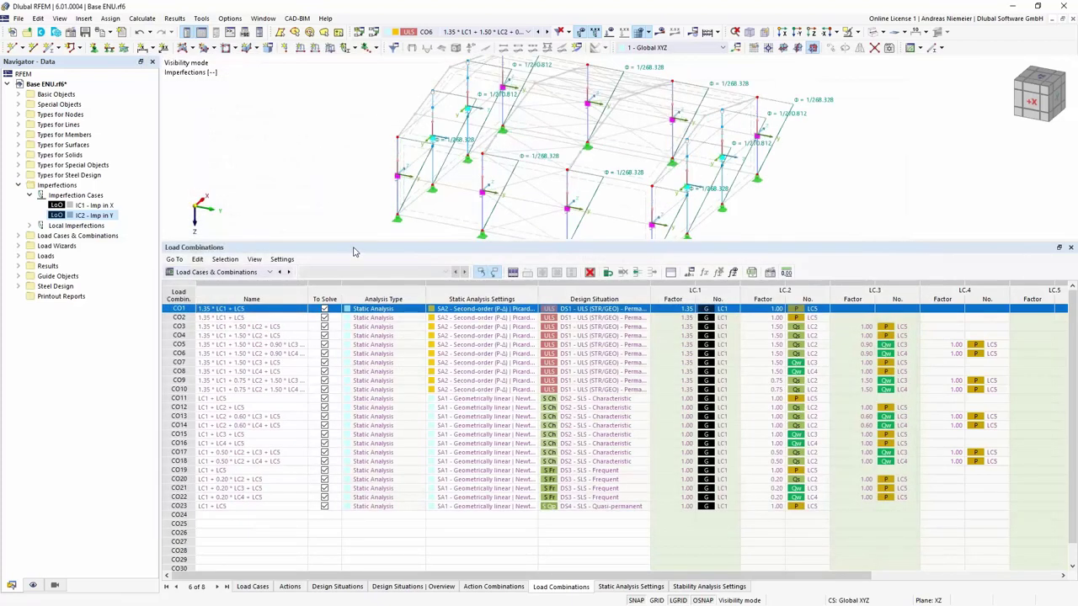
Show the complete hall model again in an enlarged work area and hide the member axis systems x, y, z
left_click_drag(355, 242, 360, 417)
middle_click_drag(400, 356, 380, 341, "ctrl")
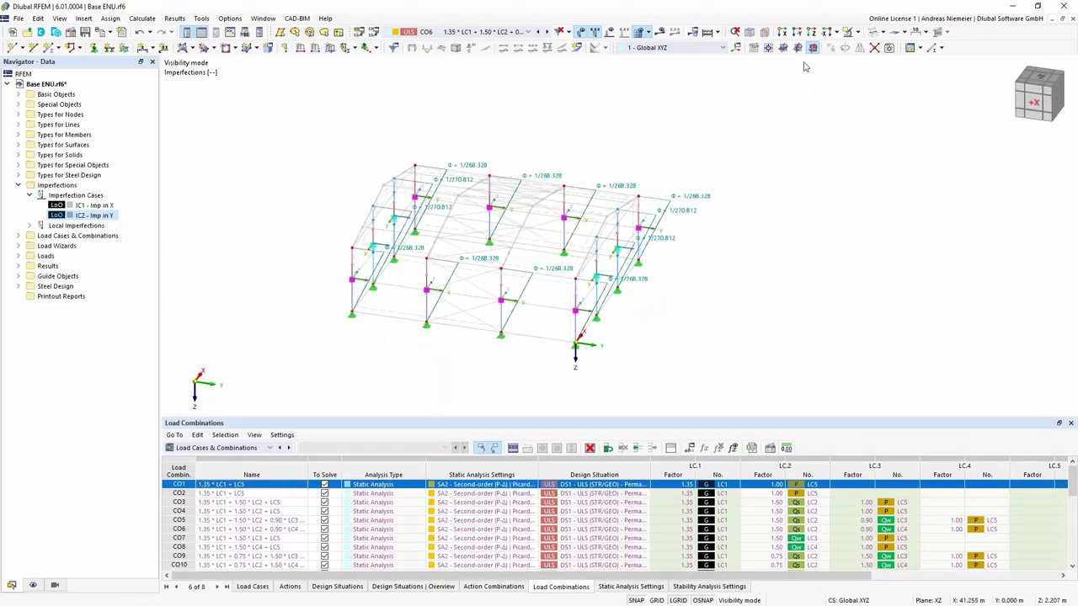
left_click(869, 32)
left_click(876, 107)
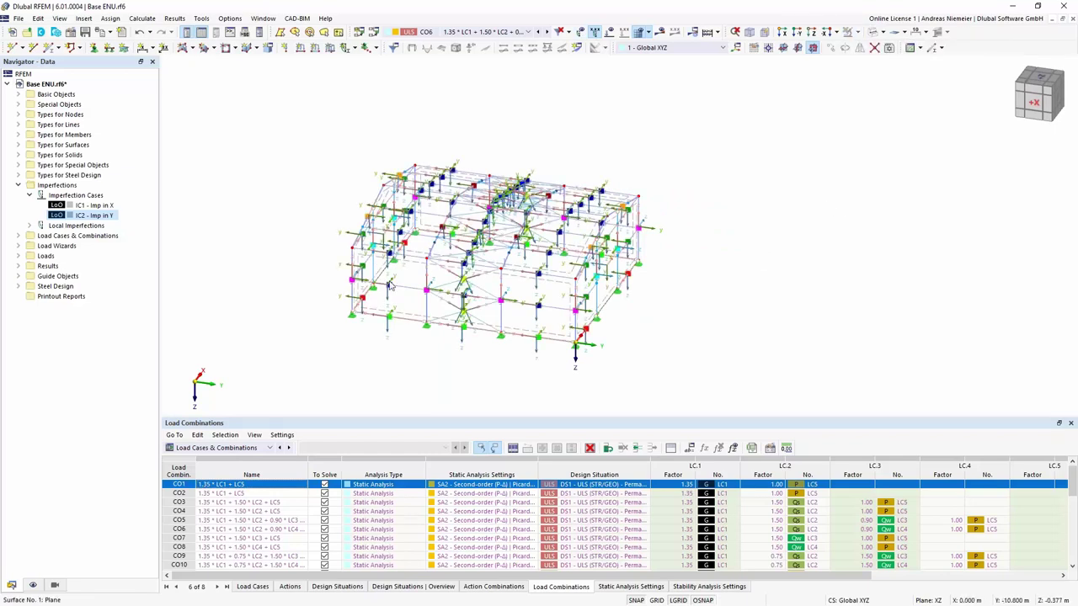
left_click(32, 585)
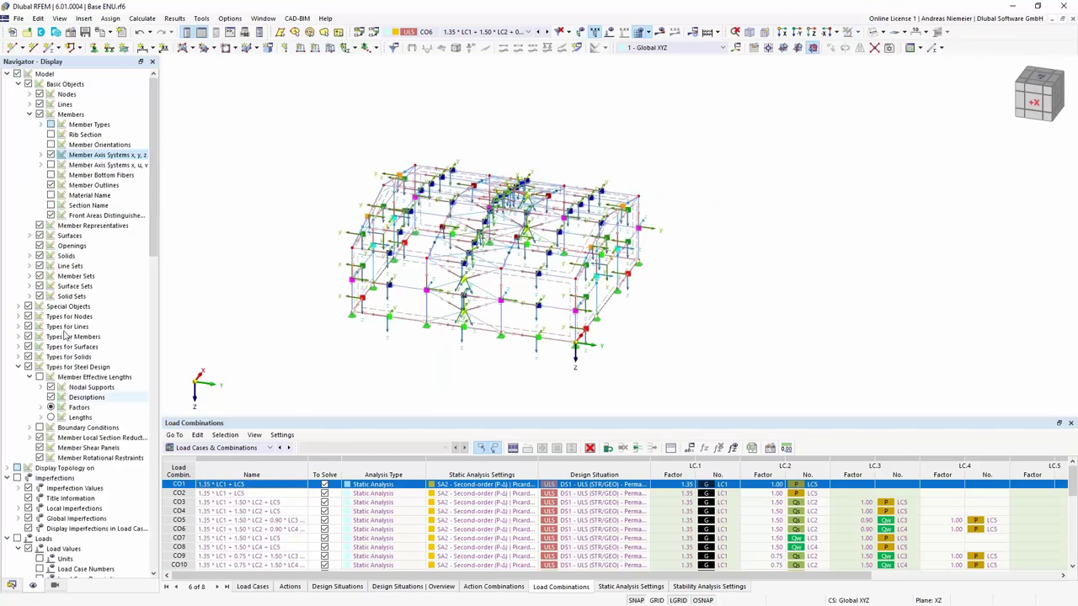
left_click(51, 155)
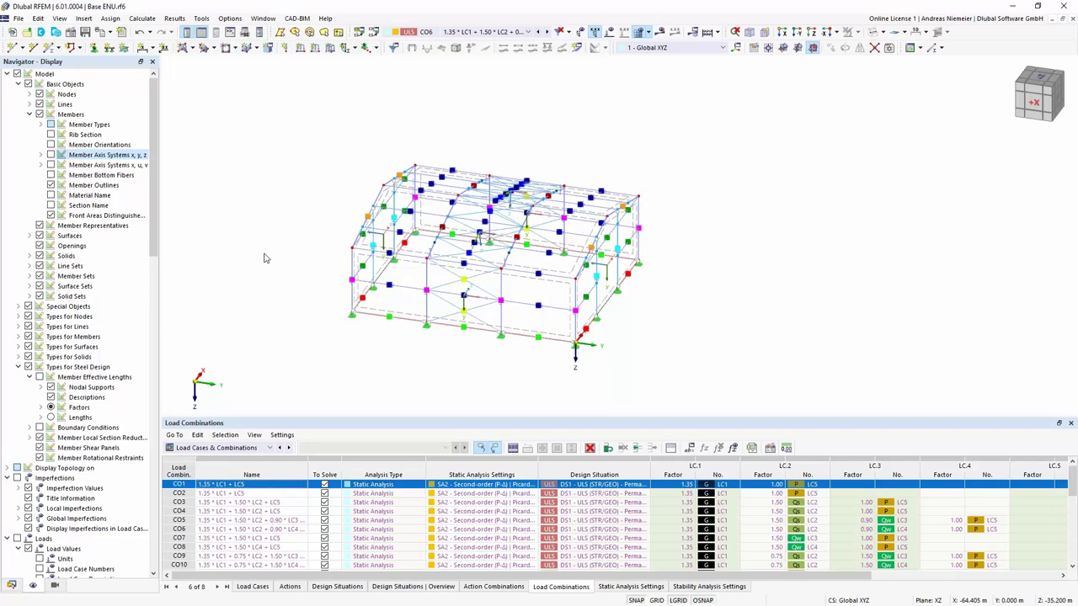
Open the member representative of the inner frames' tapered rafters (members 7,8,11,12) for editing at its steel design types
middle_click_drag(697, 285, 721, 275, "ctrl")
scroll(569, 217, "up", 5)
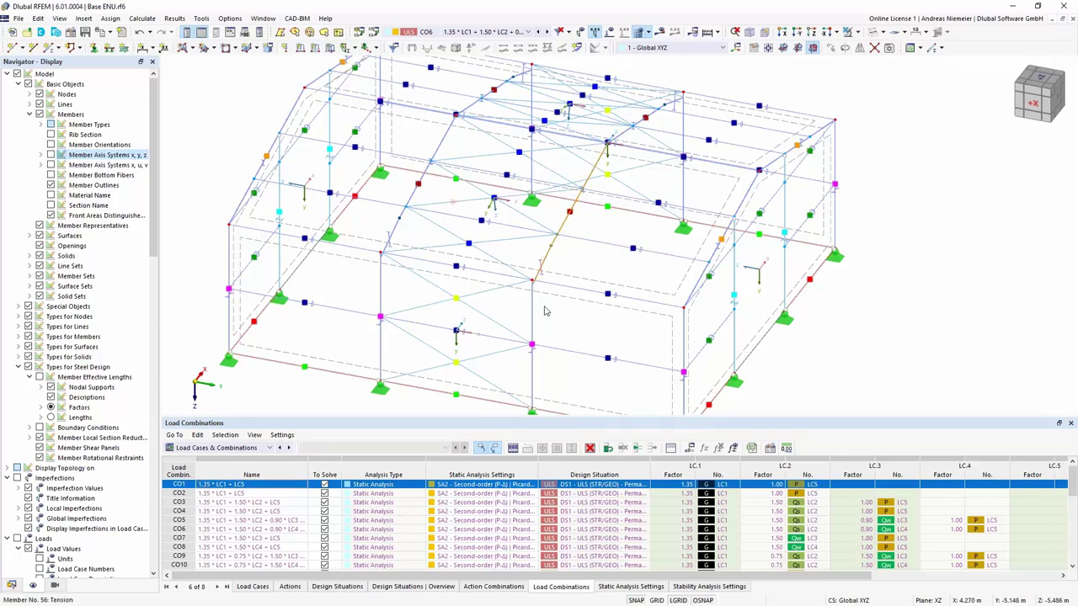
middle_click_drag(578, 271, 539, 235, "ctrl")
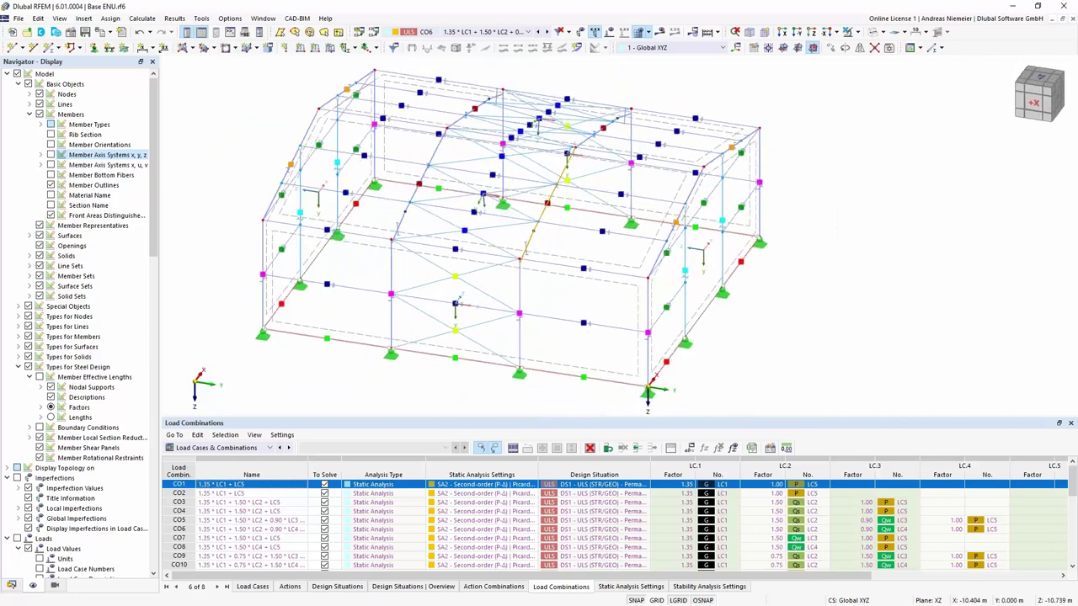
left_click(551, 208)
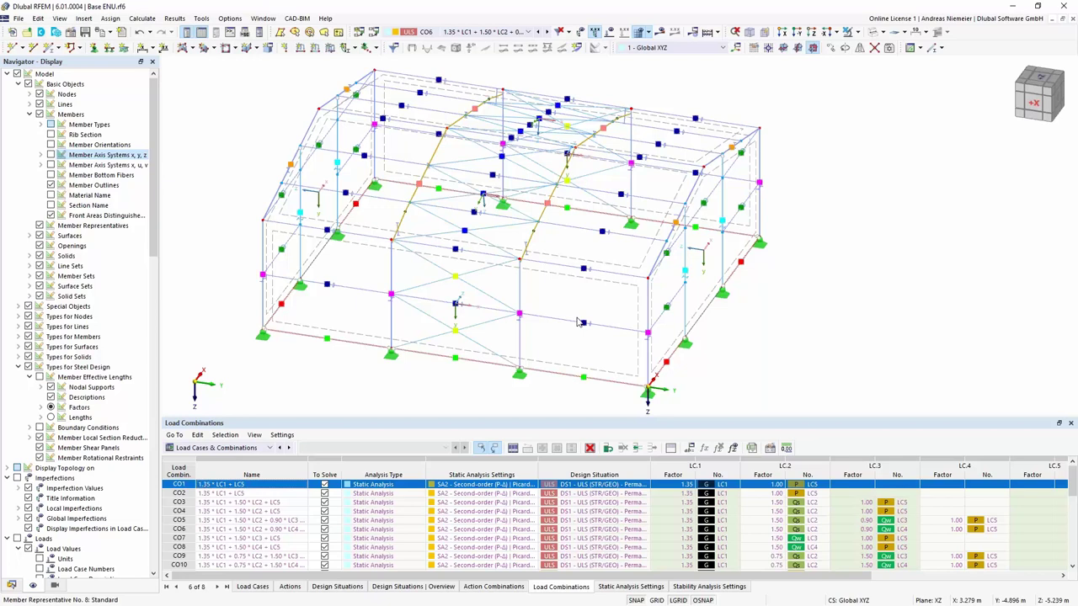
double_click(565, 208)
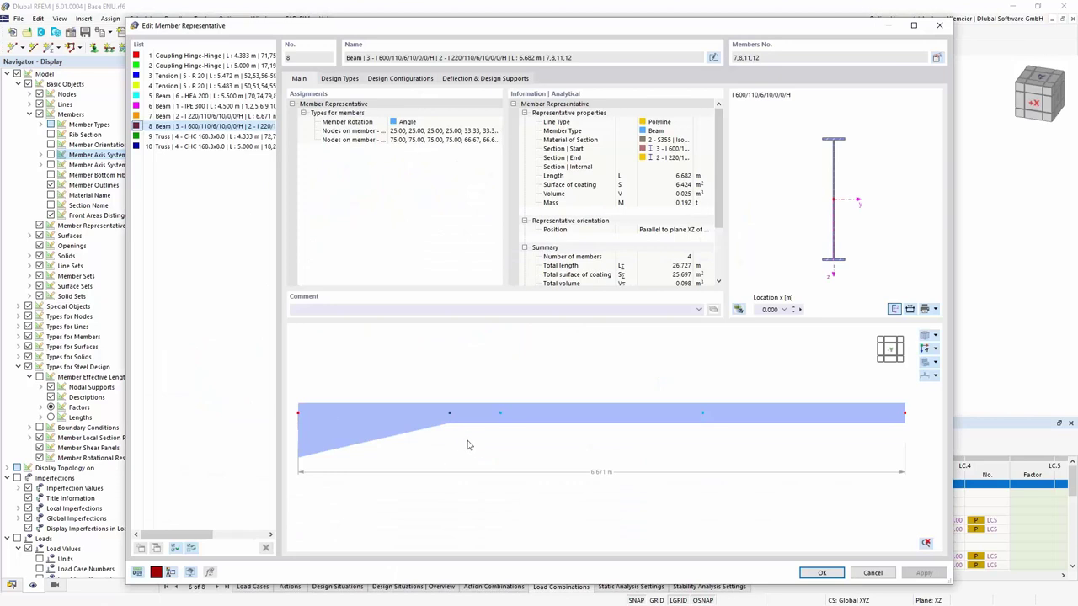
left_click(350, 78)
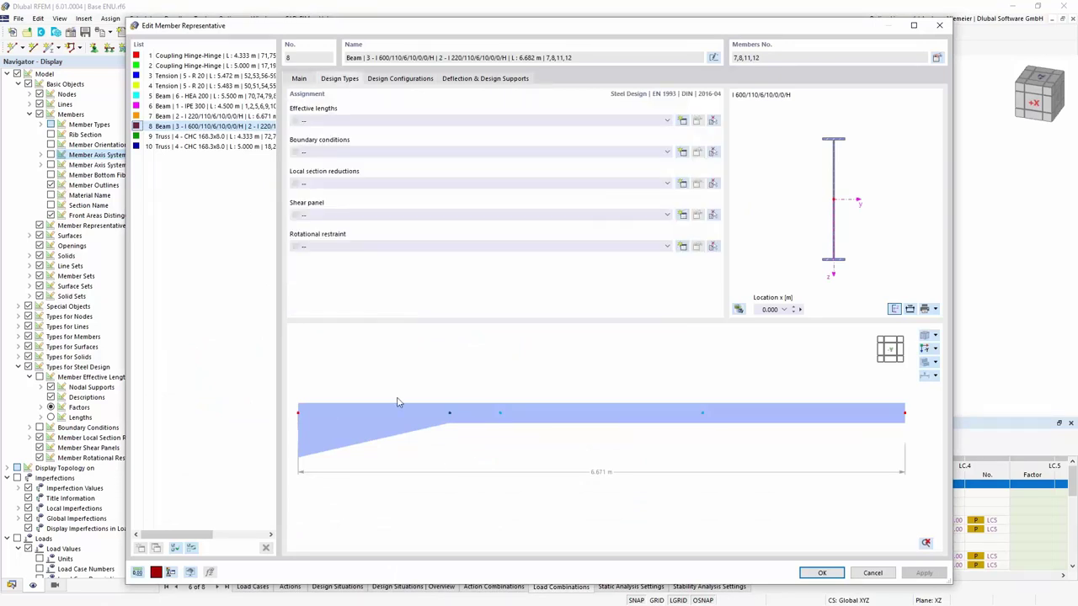
Create a new boundary condition for the rafter representative and start picking the reference member in the model for its nodal supports
left_click(683, 153)
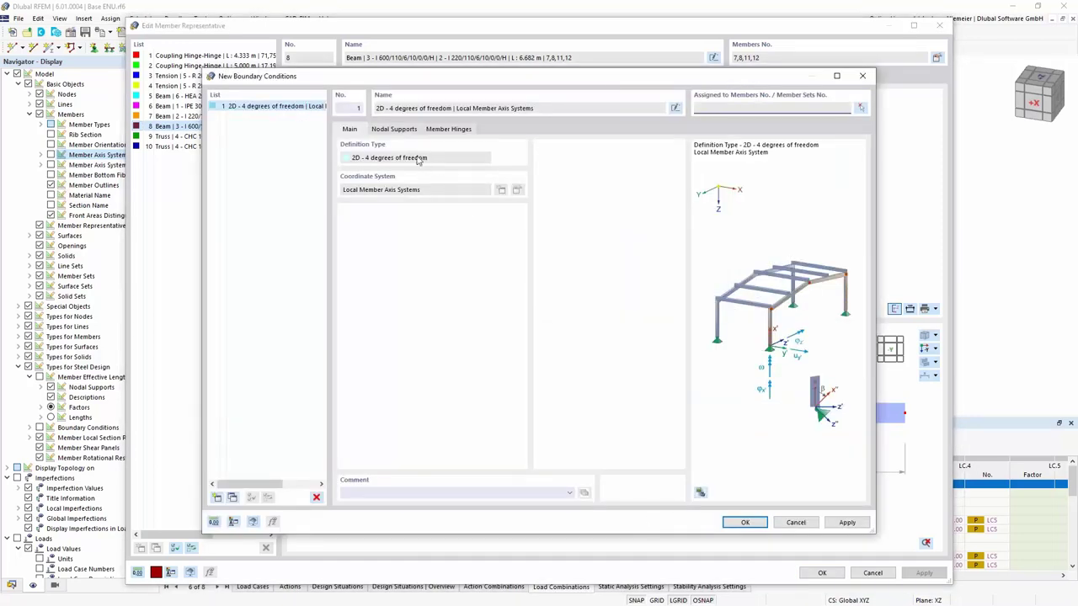
left_click(397, 131)
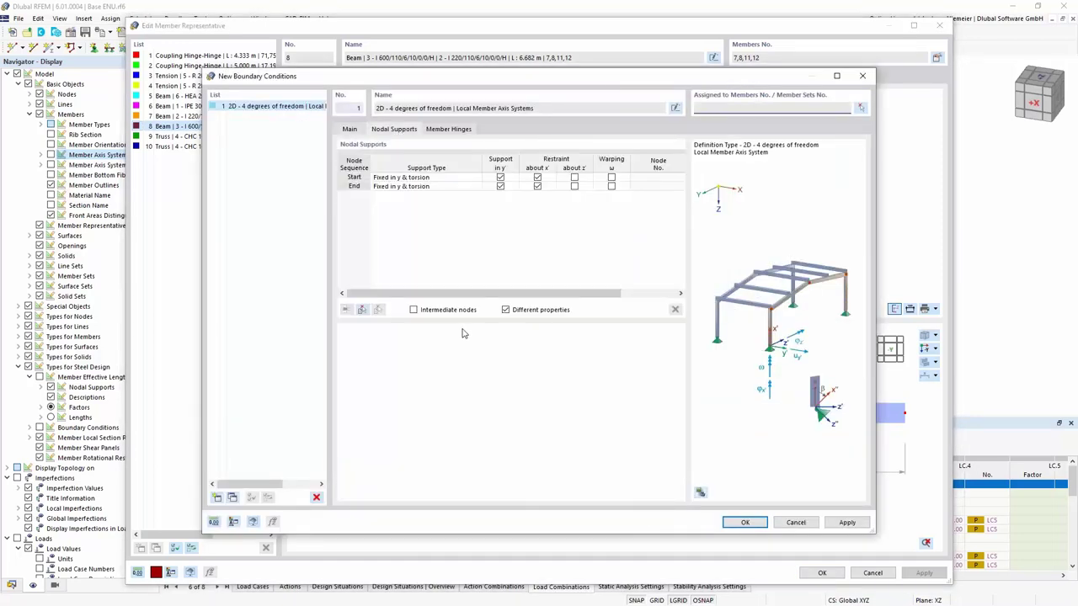
left_click(362, 311)
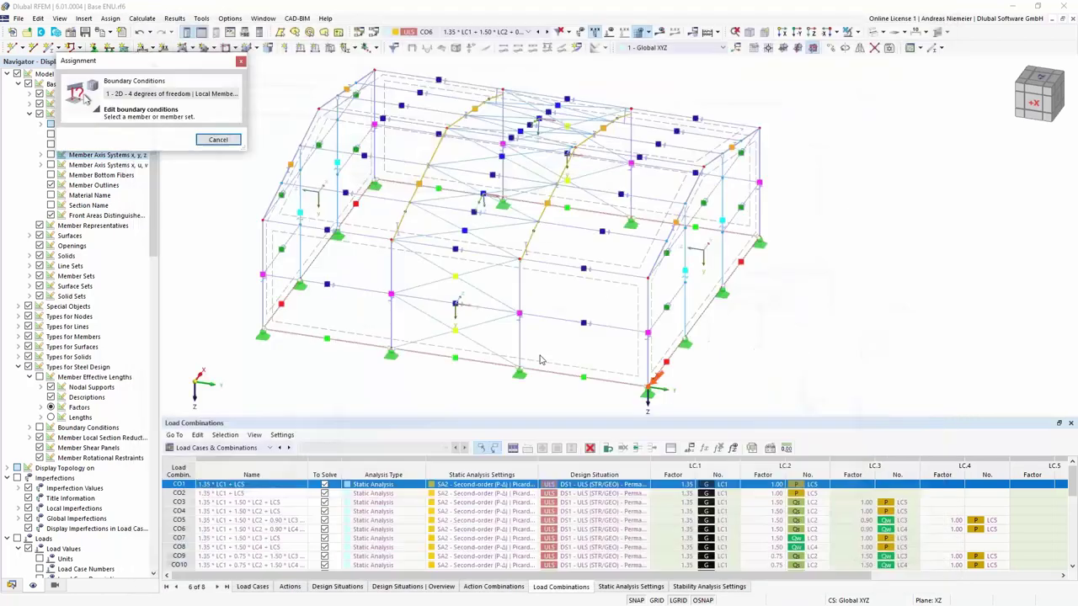
Take the node sequence from a haunched rafter and fix intermediate nodes .2 and .3 in y' in the boundary conditions
left_click(531, 240)
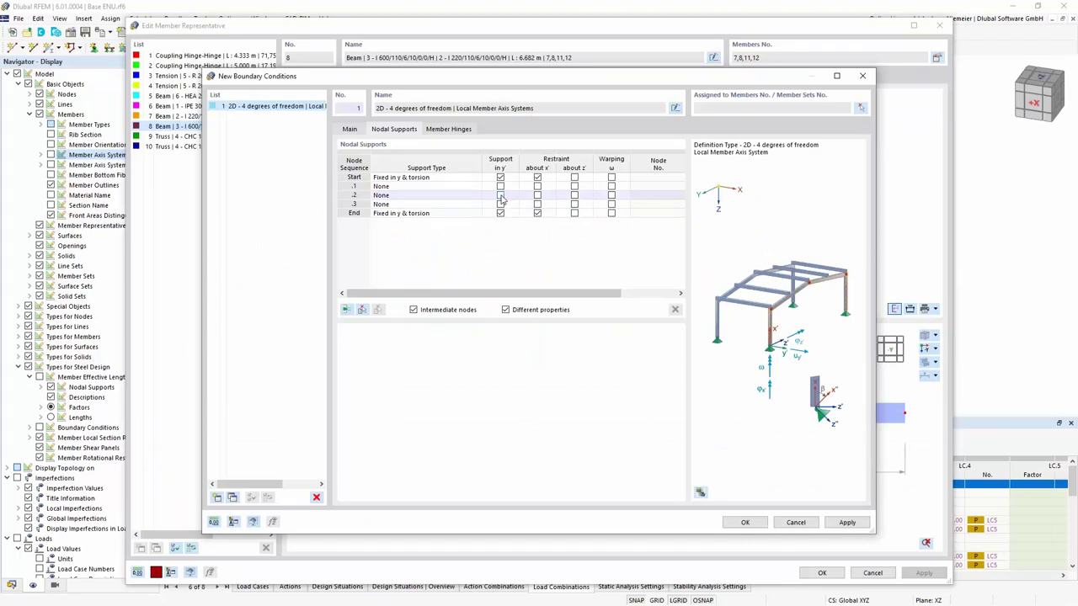
left_click(501, 196)
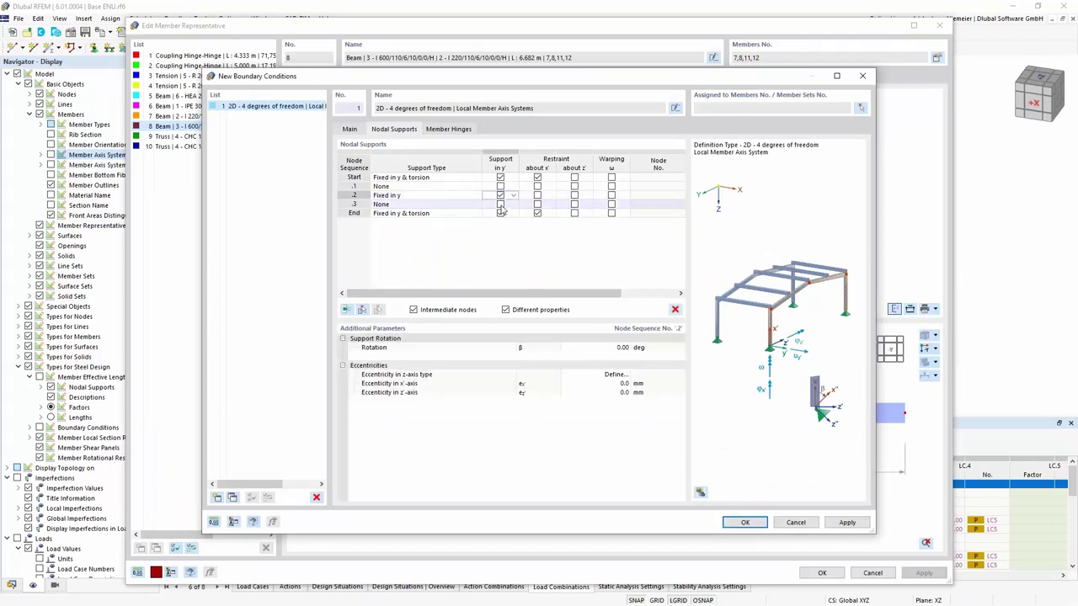
left_click(500, 205)
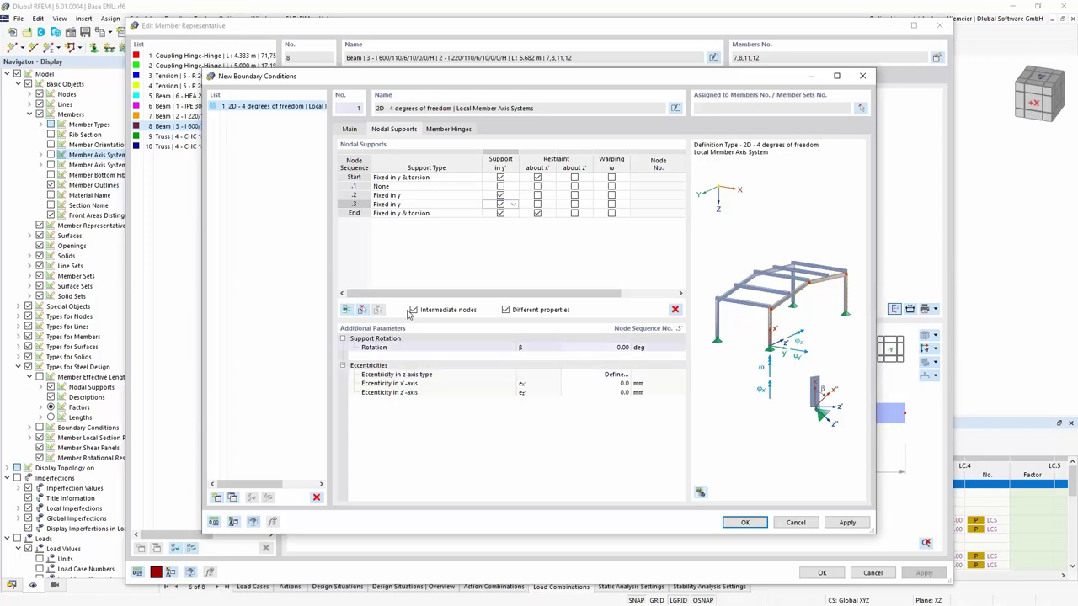
Set the support rotation to -13 deg at the start and end nodes and accept the boundary conditions for member representative 8
left_click(505, 177)
left_click(622, 347)
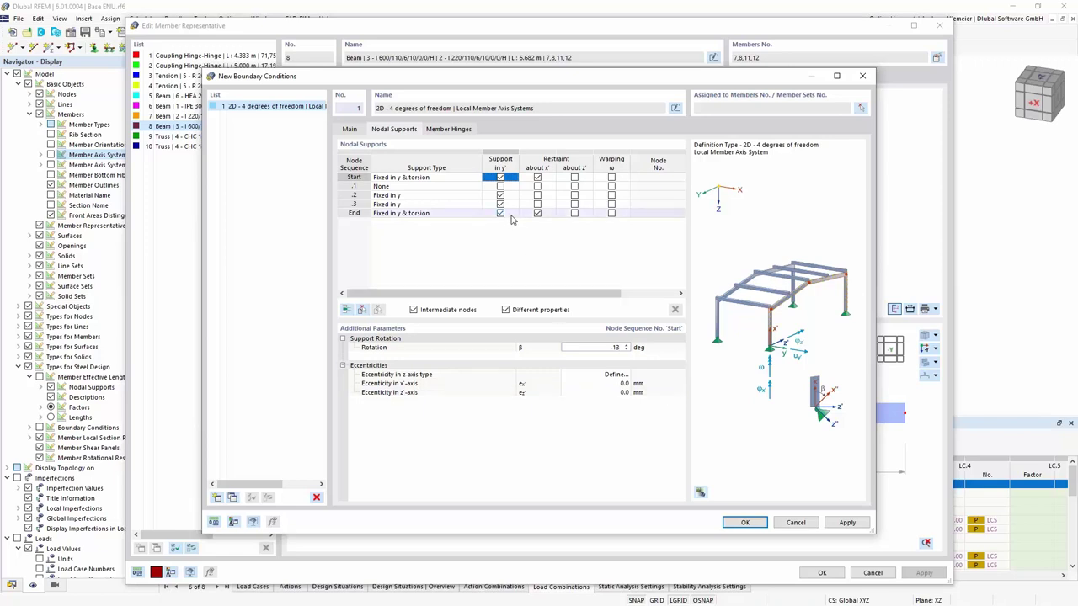
left_click(504, 214)
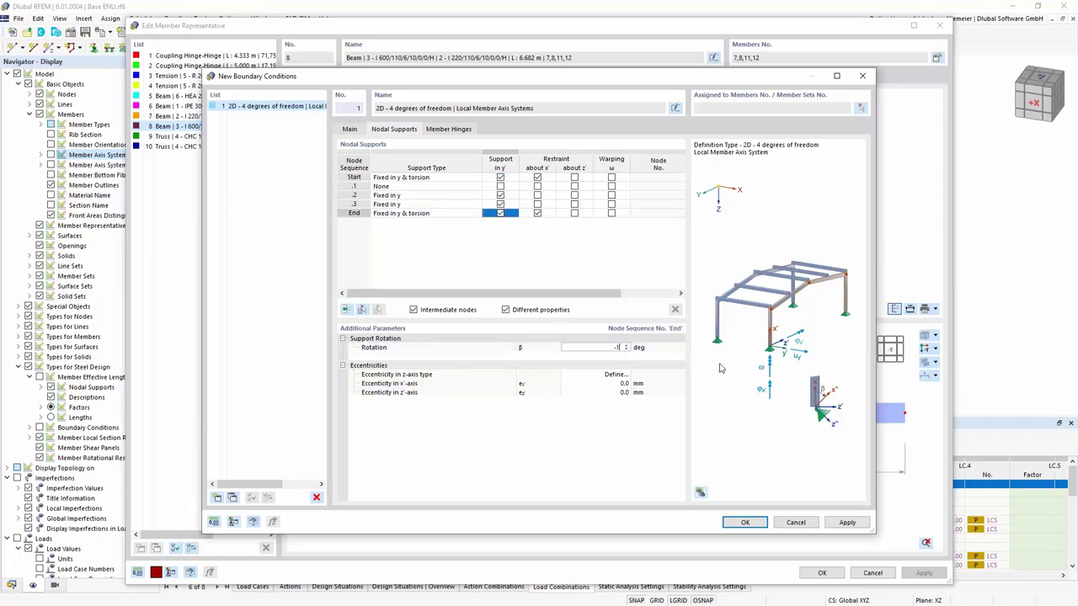
type("-13")
left_click(745, 523)
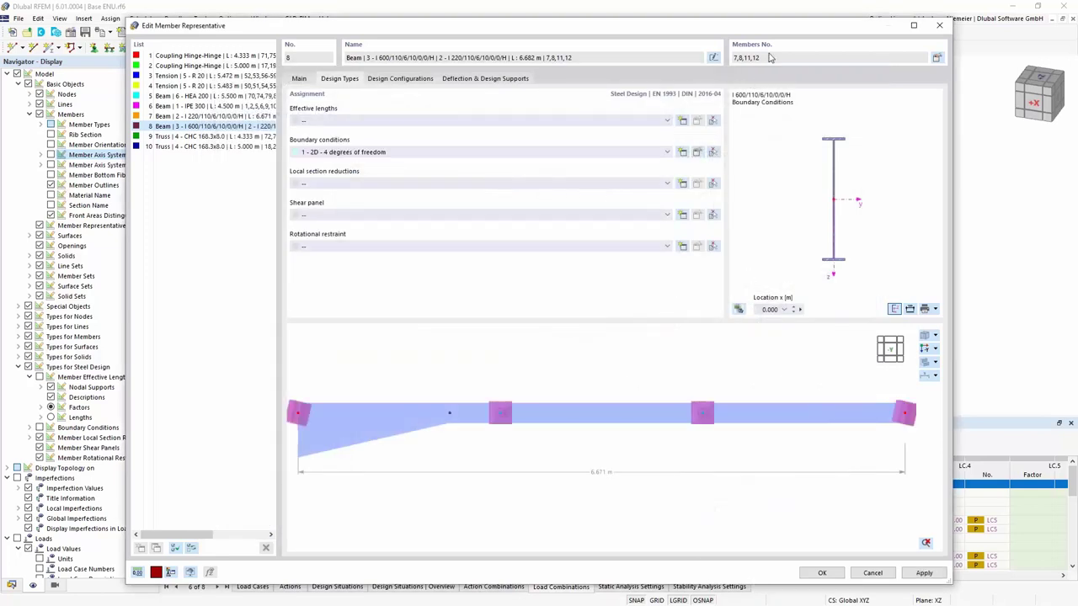
left_click(823, 573)
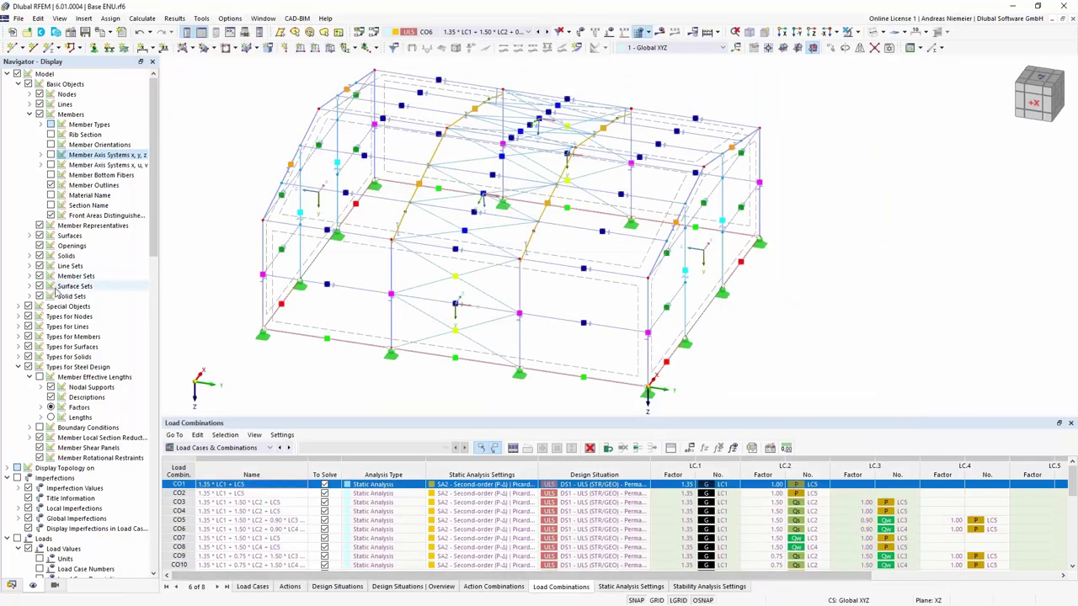
Display the steel design boundary conditions and member effective lengths in the model, with the effective length descriptions hidden
left_click(30, 114)
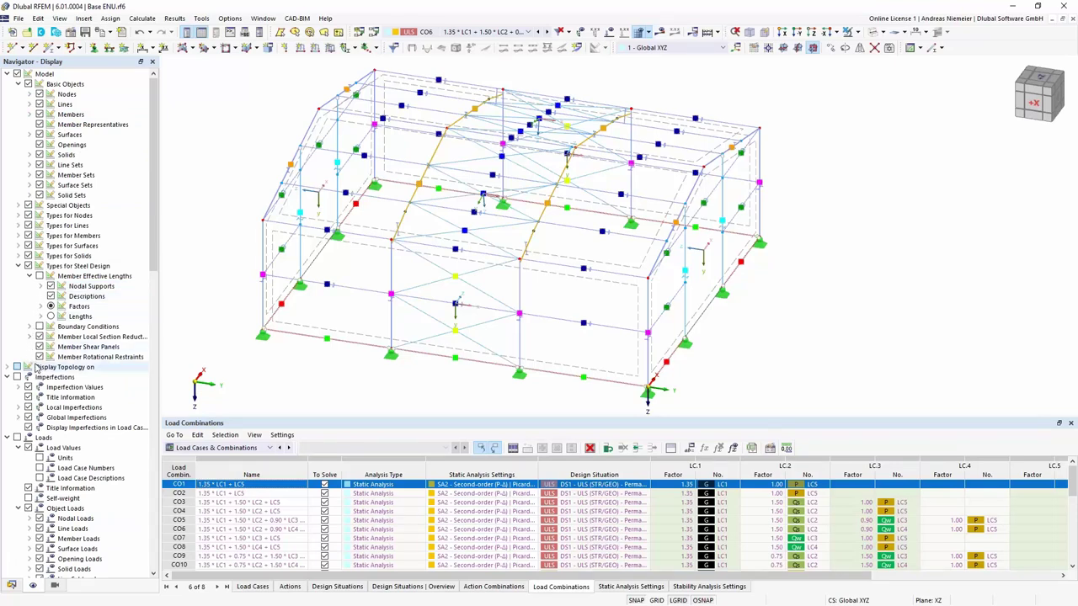
left_click(50, 297)
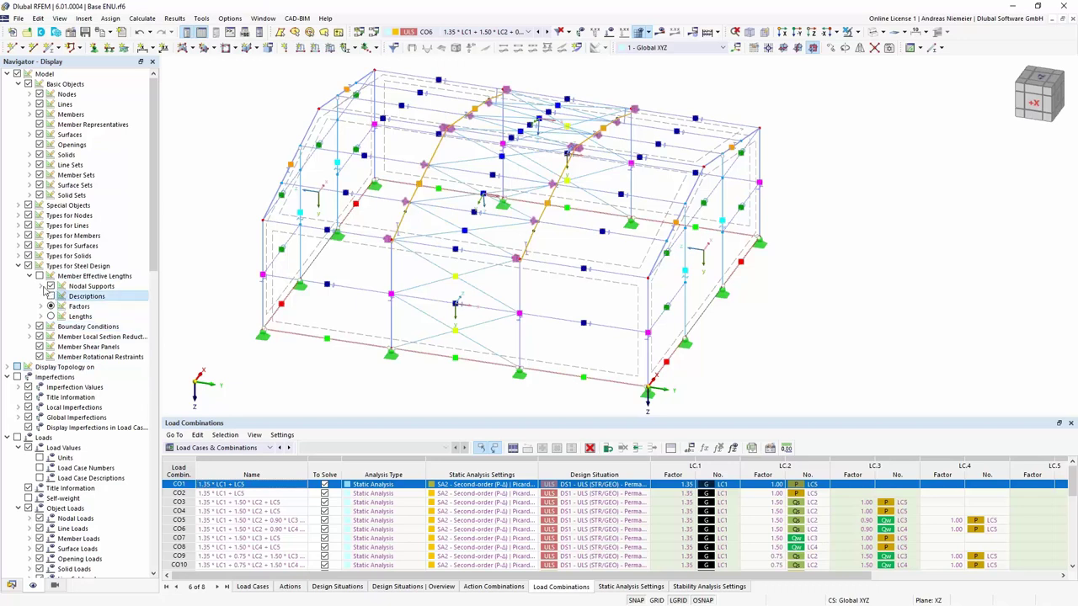
left_click(39, 277)
scroll(546, 252, "up", 3)
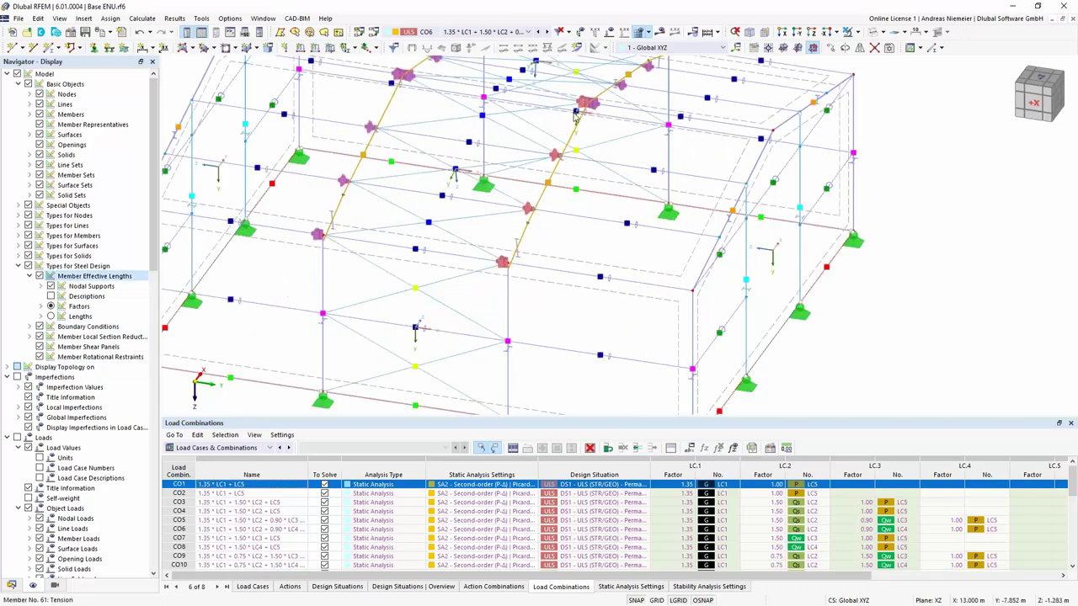
scroll(586, 281, "down", 3)
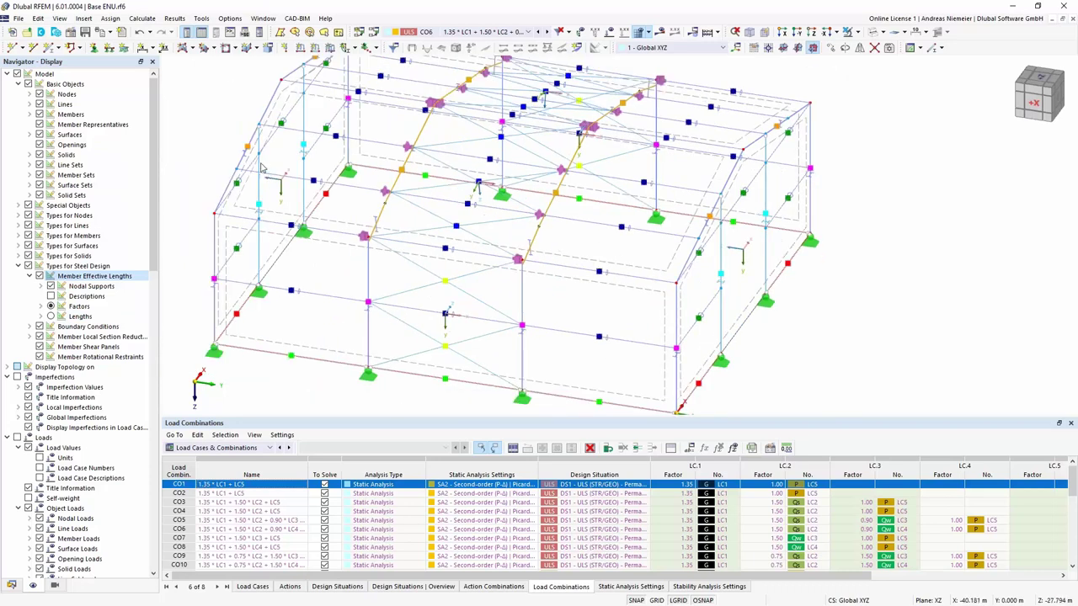
Create new effective lengths for member representative 7 and import the intermediate nodes from one of its gable rafters
scroll(261, 165, "up", 3)
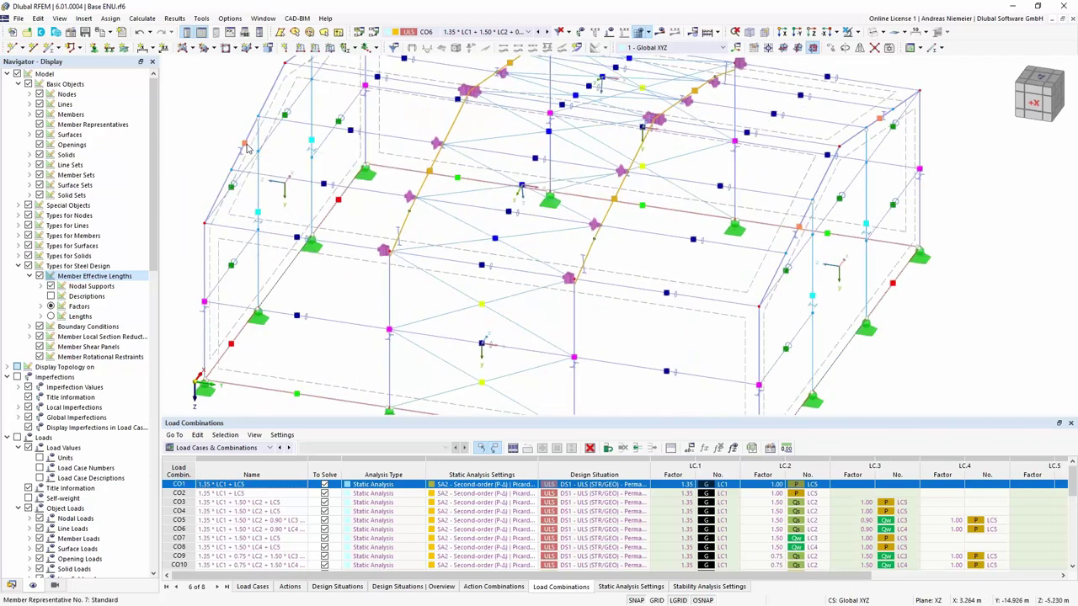
double_click(400, 308)
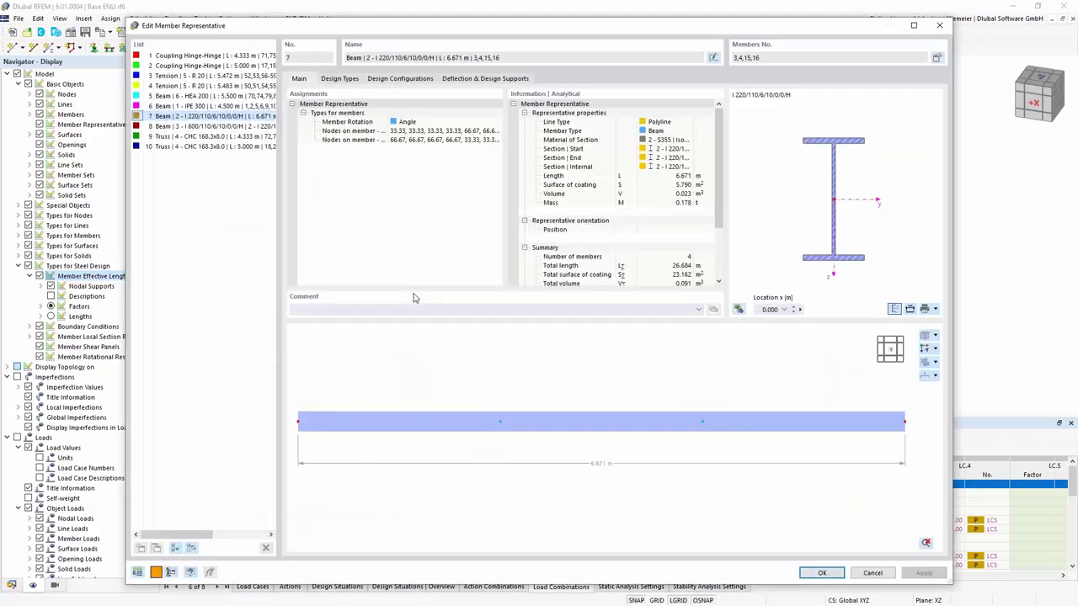
left_click(341, 80)
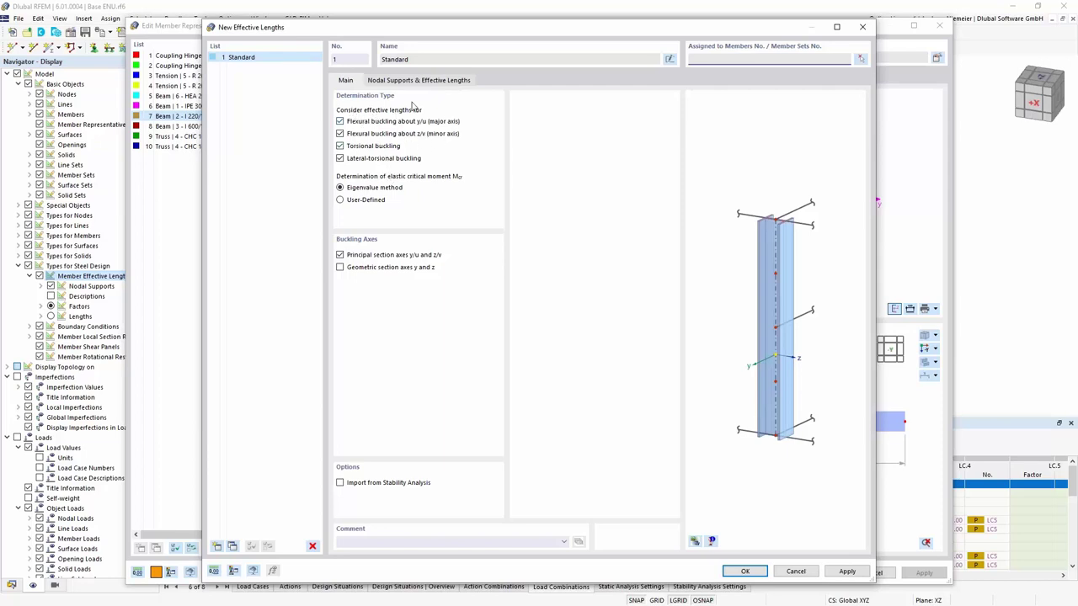
left_click(437, 81)
left_click(358, 262)
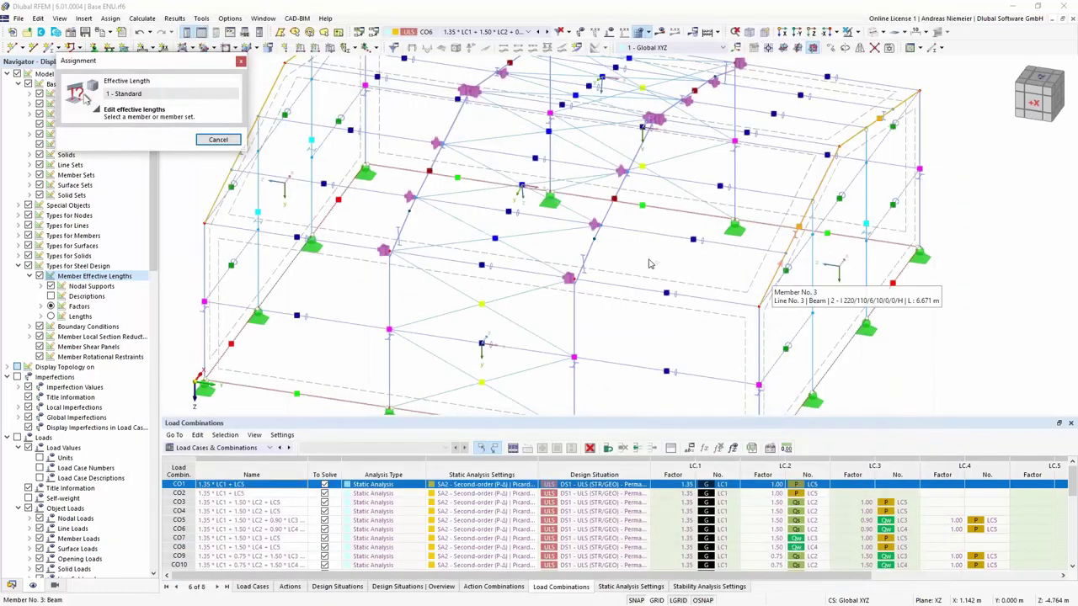
left_click(225, 180)
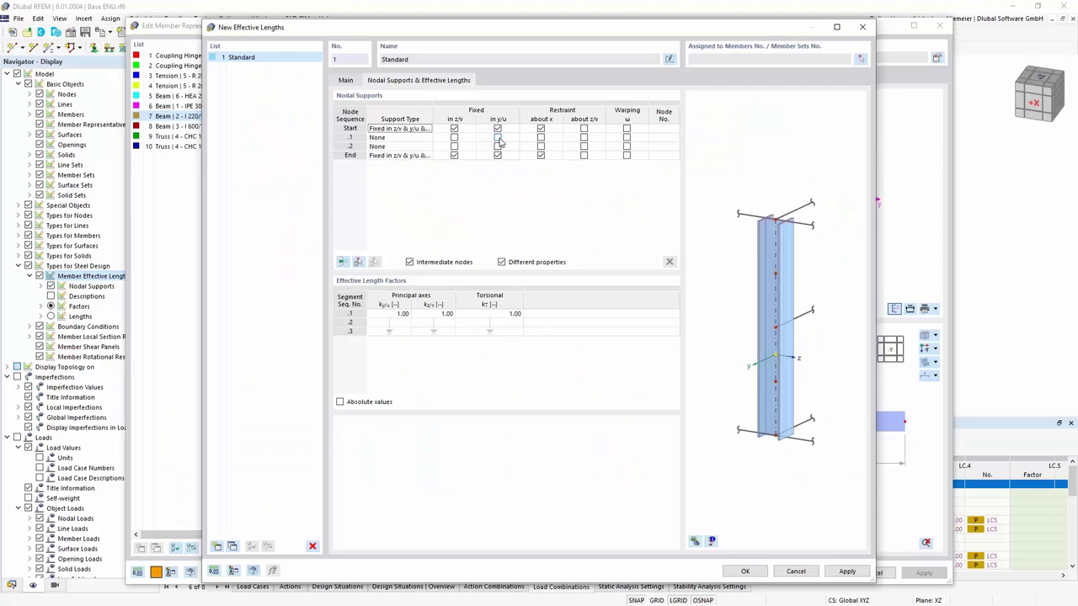
Fix intermediate node .1 in y/u and node .2 in both z/v and y/u, and accept the effective lengths for member representative 7
left_click(497, 137)
left_click(497, 147)
left_click(455, 147)
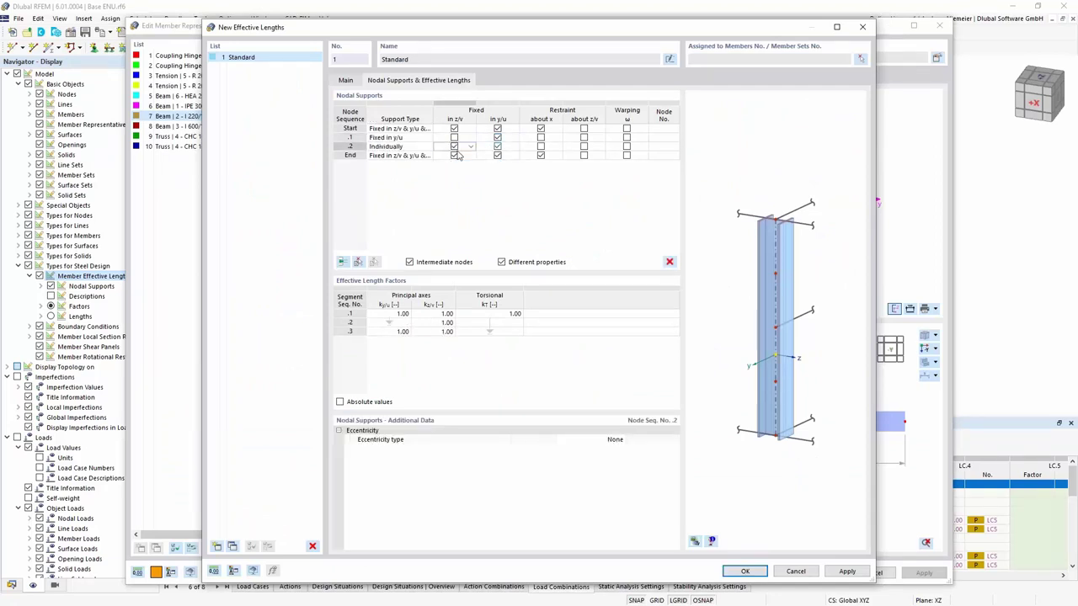
left_click(746, 572)
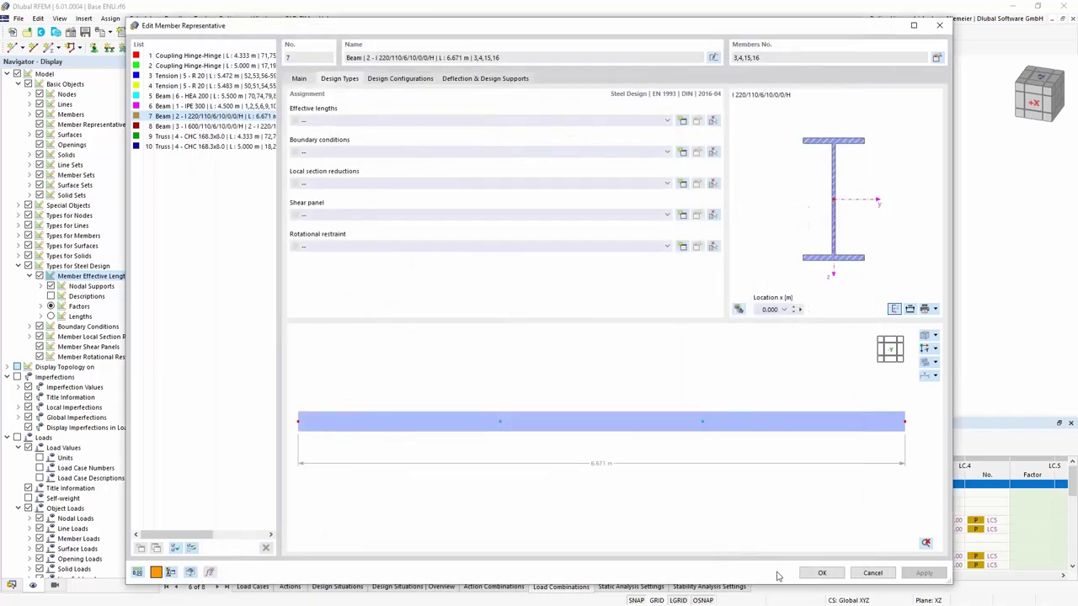
left_click(822, 573)
Create a new shear panel of type Trapezoidal sheeting for the haunched rafters' member representative 8
scroll(225, 179, "up", 5)
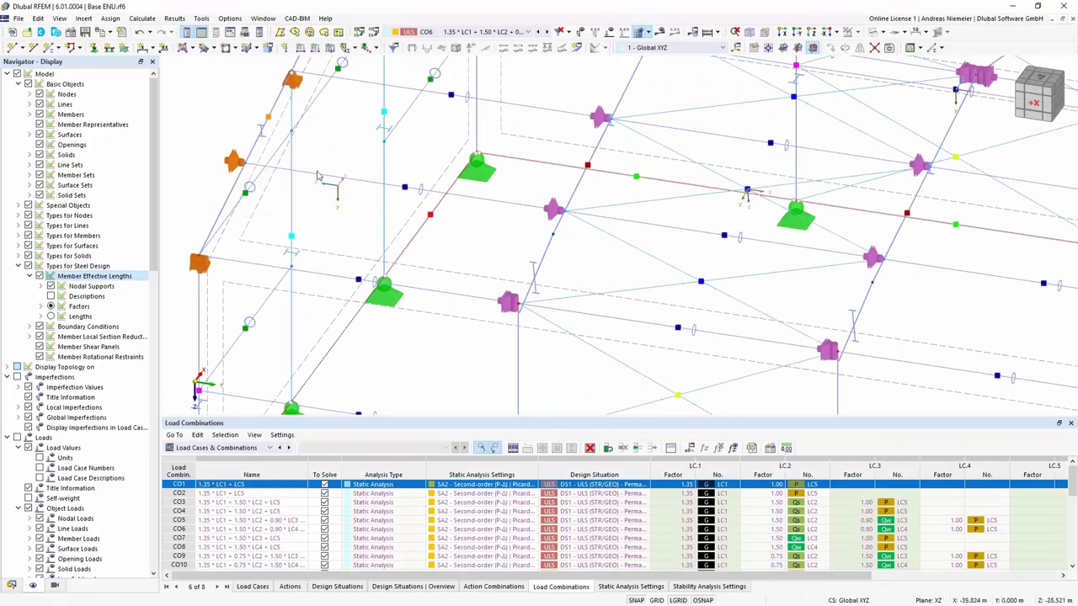
scroll(229, 141, "down", 6)
mouse_move(229, 141)
middle_mouse_down()
mouse_move(228, 127)
mouse_move(236, 138)
middle_mouse_up()
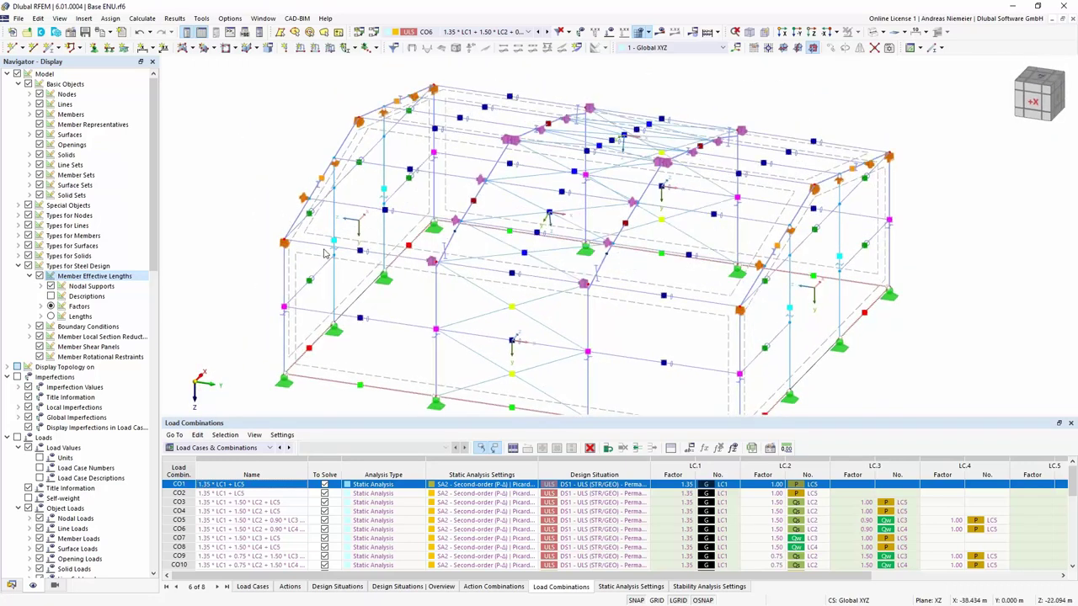
left_click(476, 206)
double_click(497, 299)
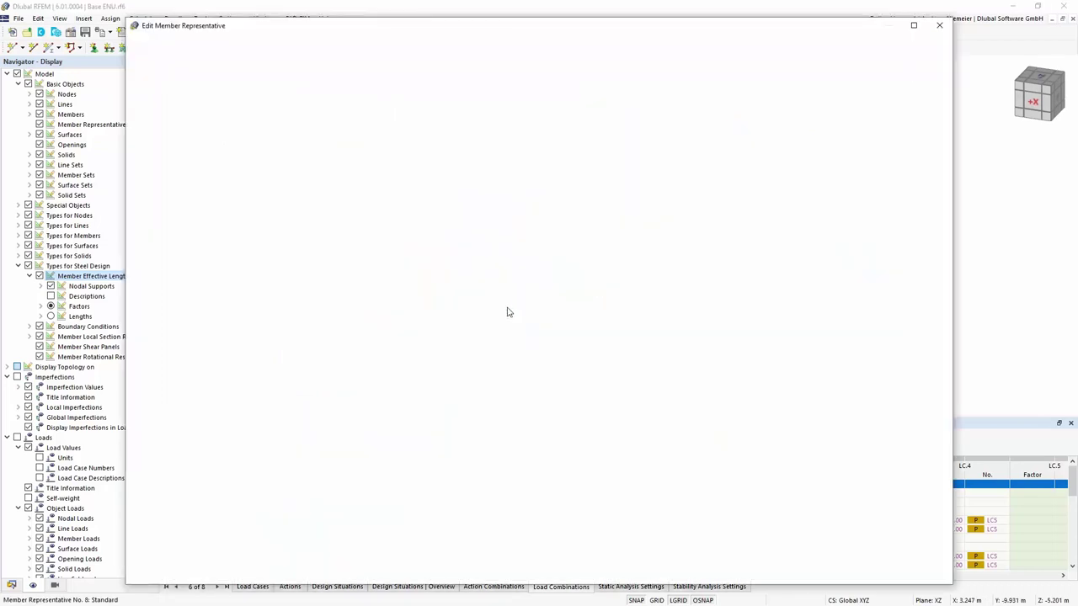
left_click(341, 81)
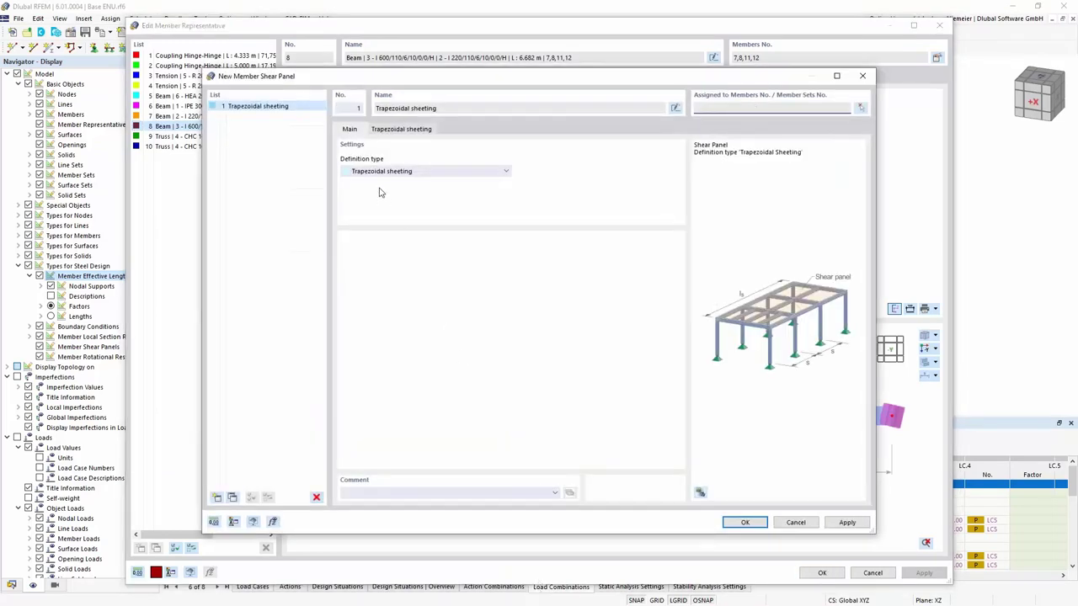
left_click(411, 132)
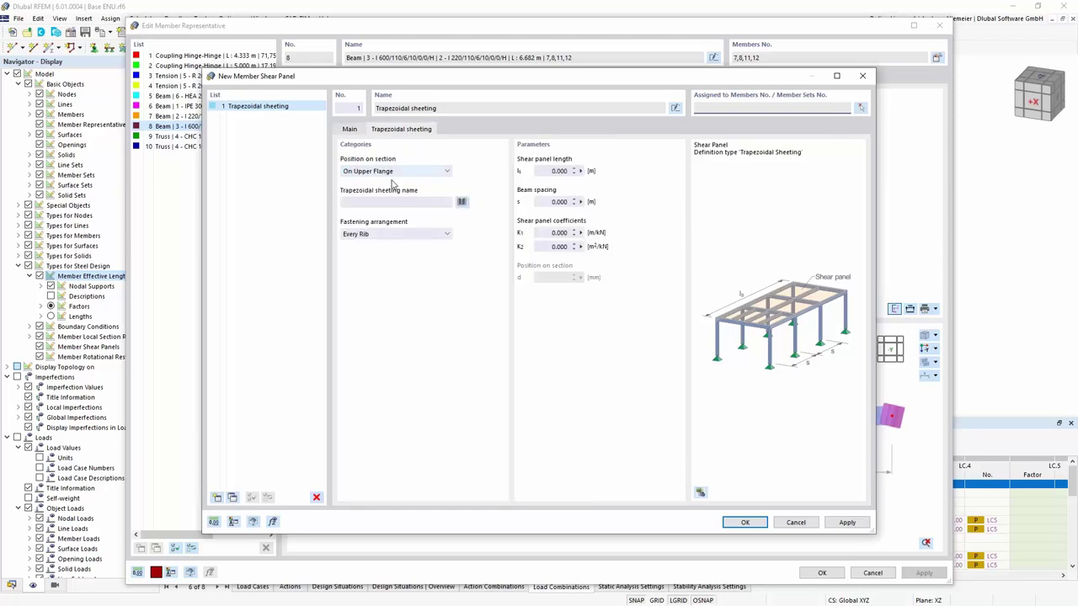
Choose the Hoesch E sheeting HSW (-) E 160 - 1.00 as the shear panel's trapezoidal section
left_click(462, 203)
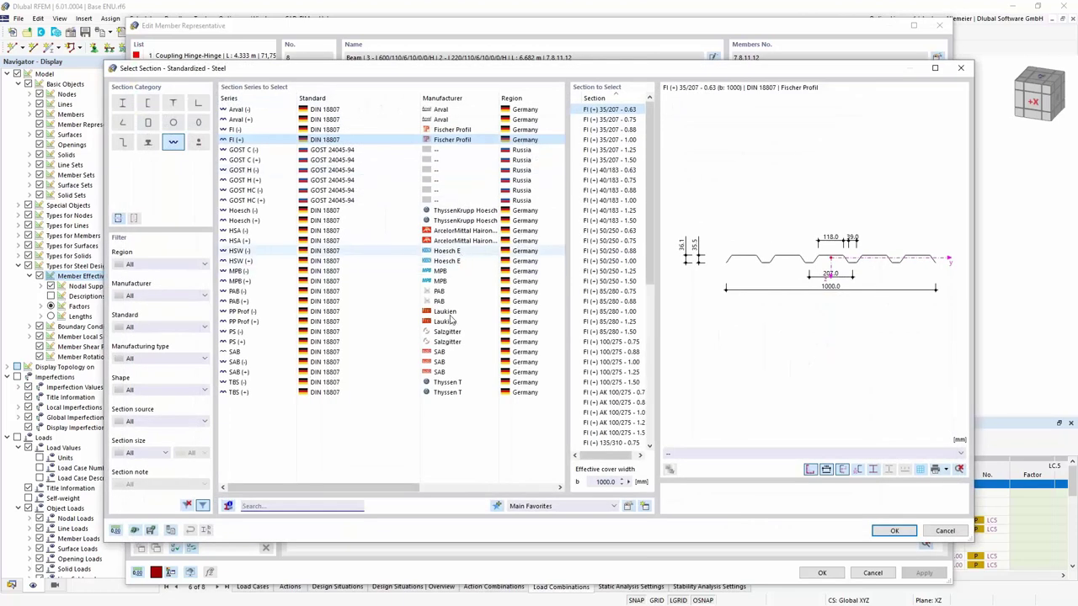
left_click(462, 252)
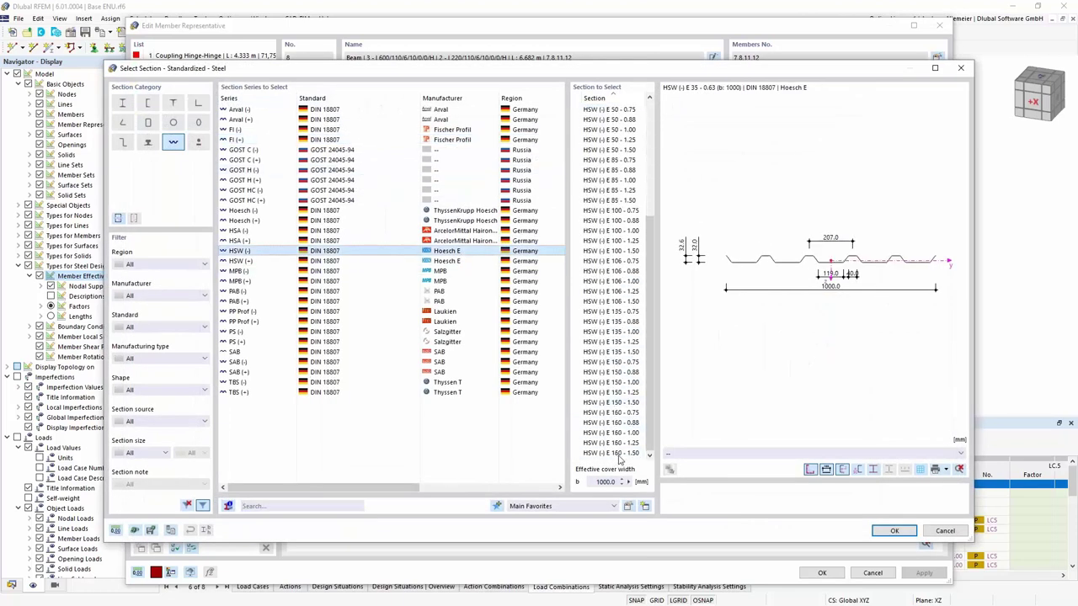
left_click(612, 433)
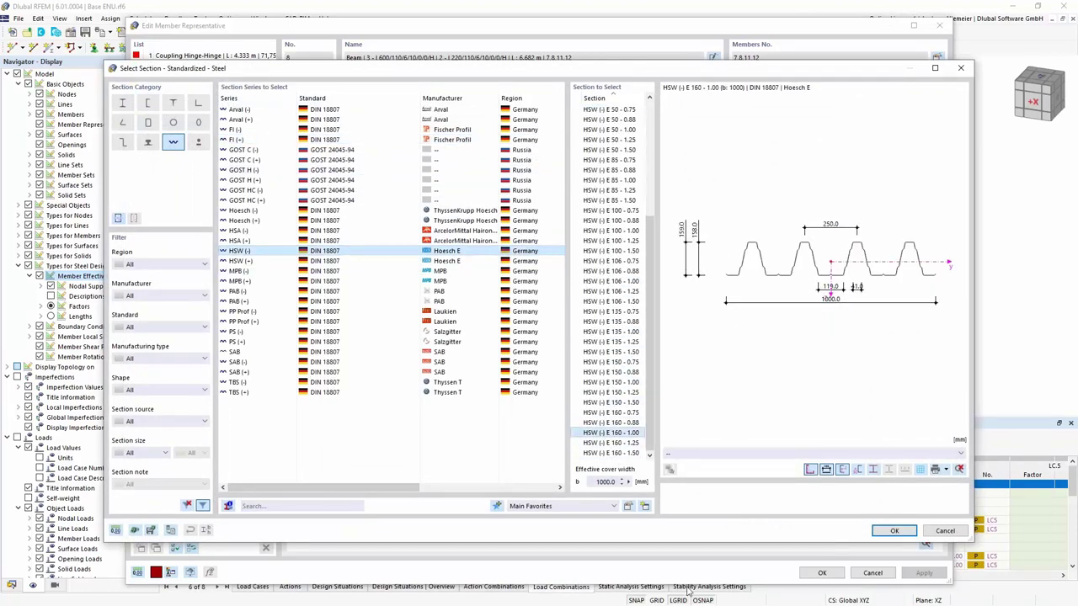
left_click(894, 531)
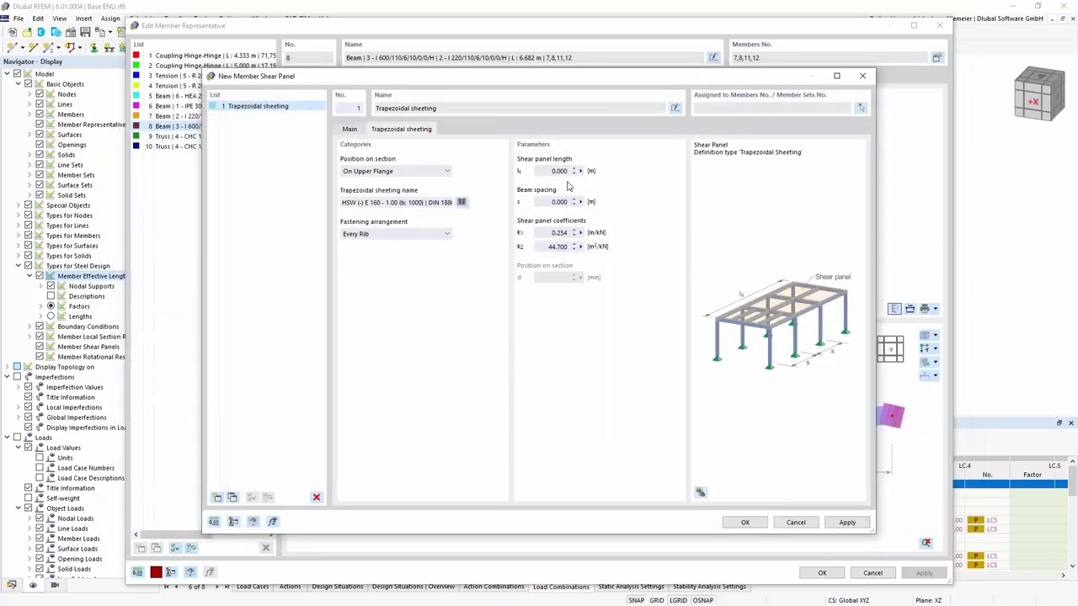
Set the shear panel length to 15 m and the beam spacing to 5 m, and accept the shear panel
left_click(547, 170)
type("15")
left_click(549, 201)
type("5")
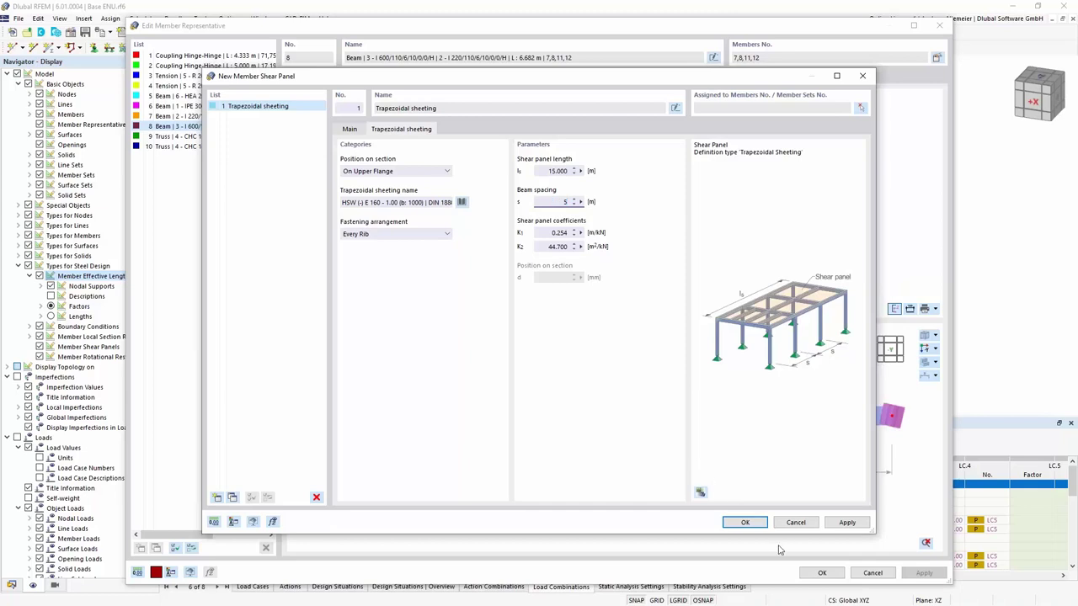
left_click(746, 523)
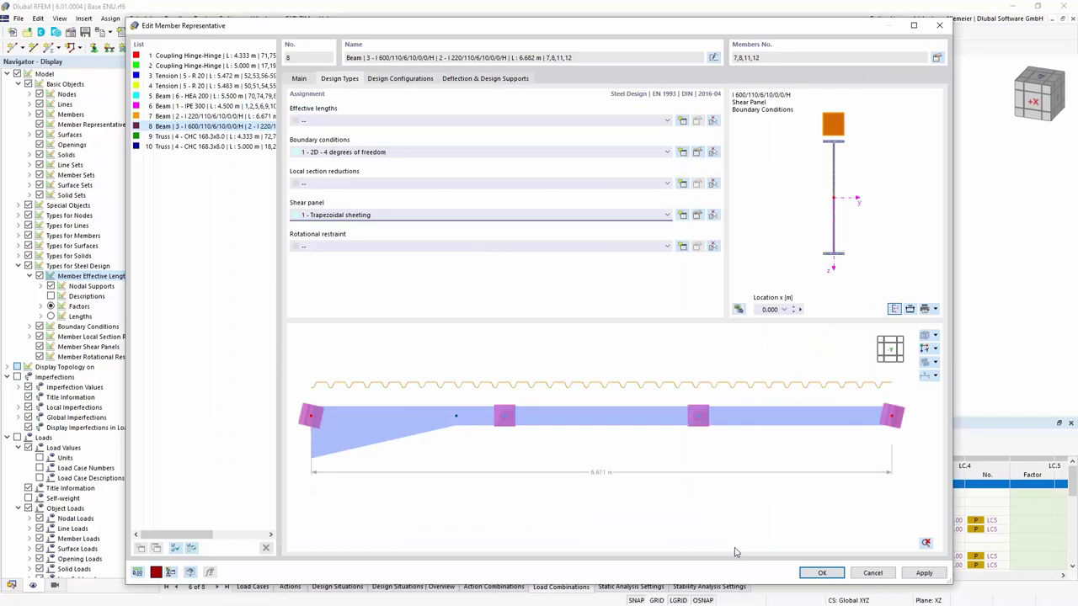
Assign the trapezoidal sheeting shear panel to the gable rafters' member representative 7 as well and accept the member representative changes
left_click(360, 216)
left_click(362, 233)
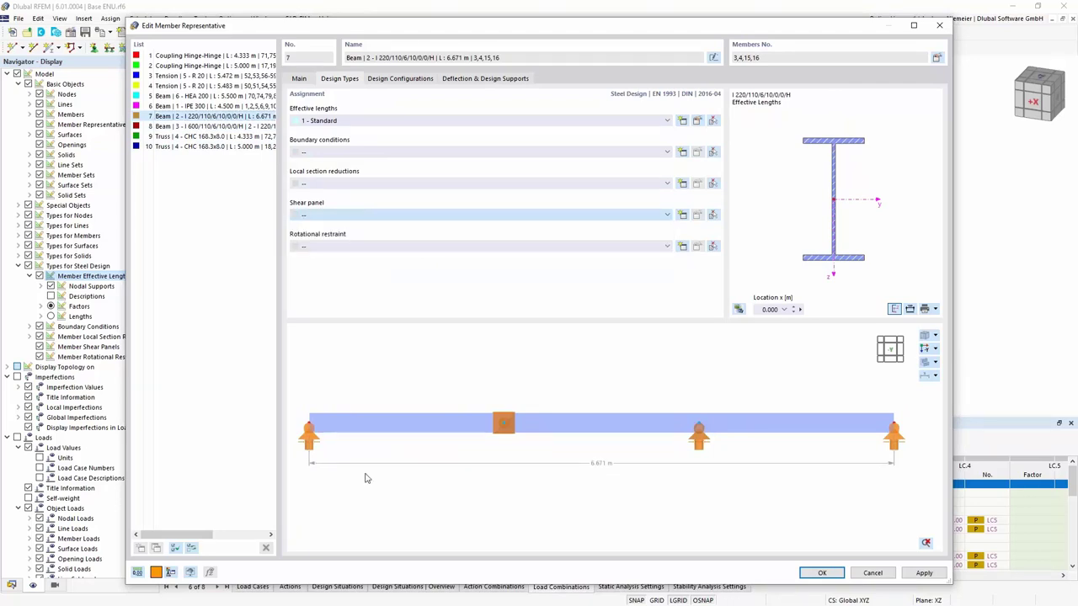
left_click(822, 572)
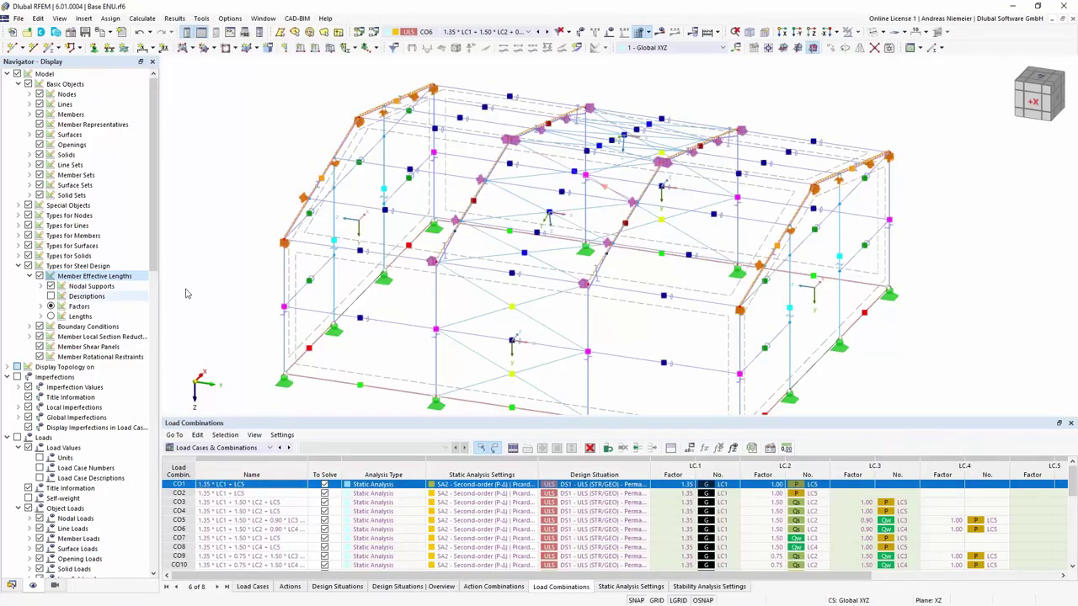
Create new effective lengths for the IPE 300 columns' member representative 6, importing the intermediate node from a column in the model
middle_click_drag(935, 356, 295, 342, "ctrl")
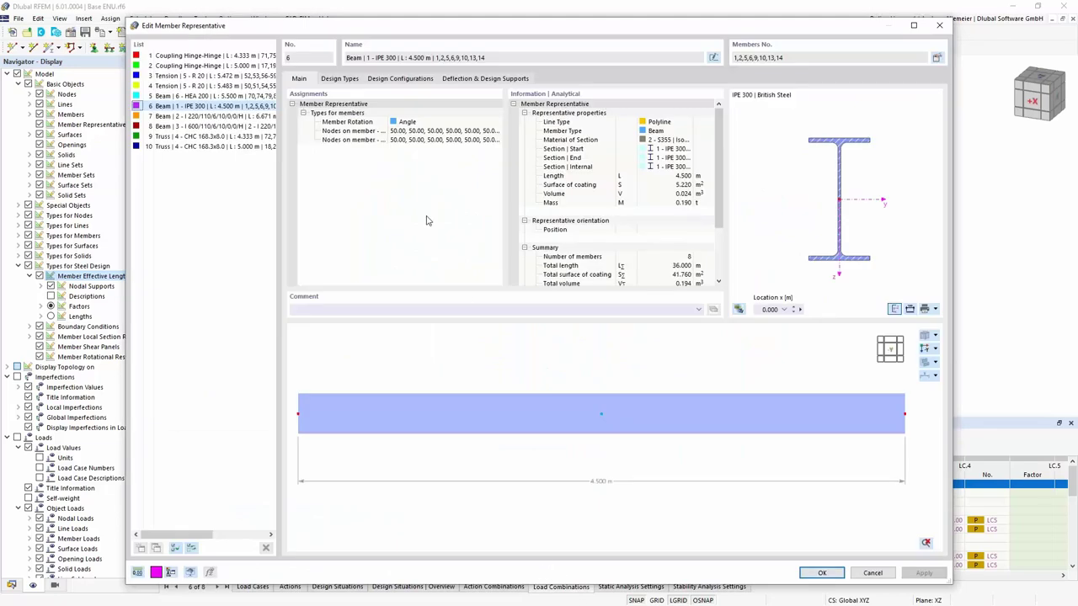
left_click(345, 81)
left_click(682, 120)
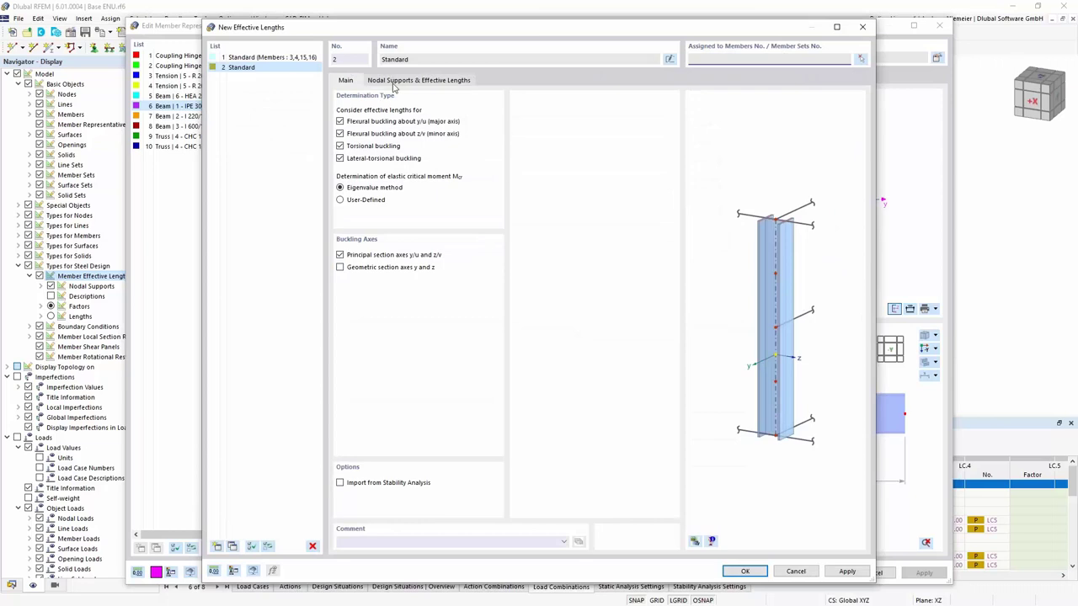
left_click(408, 80)
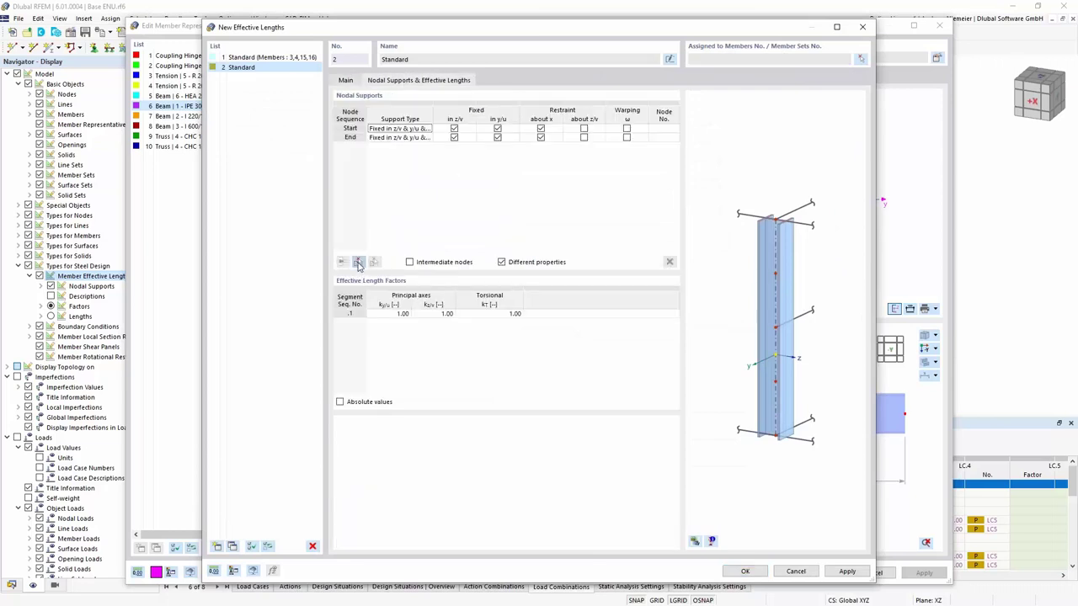
left_click(358, 263)
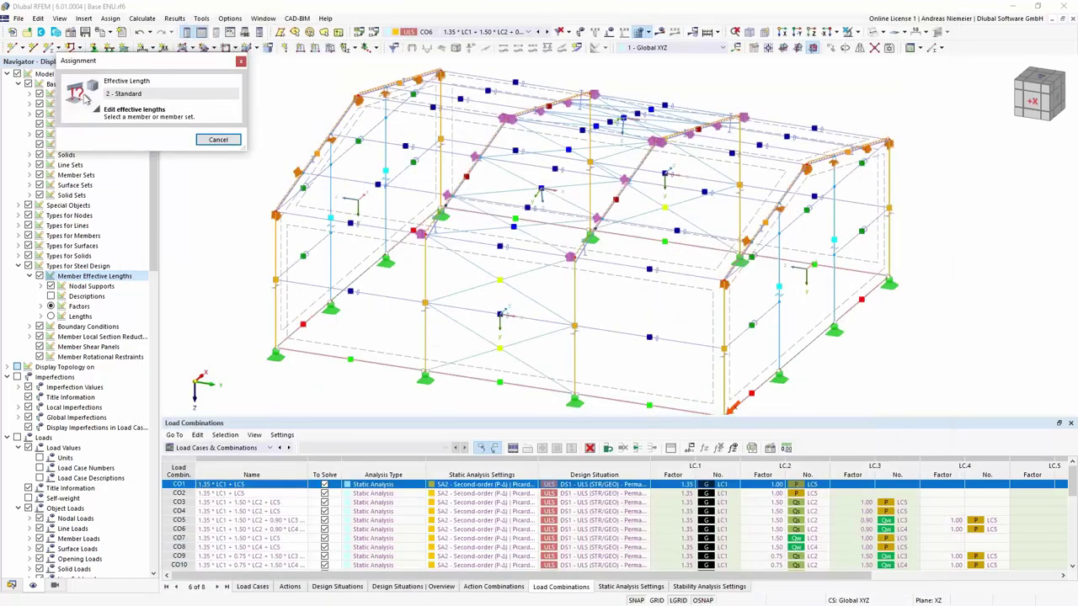
left_click(574, 324)
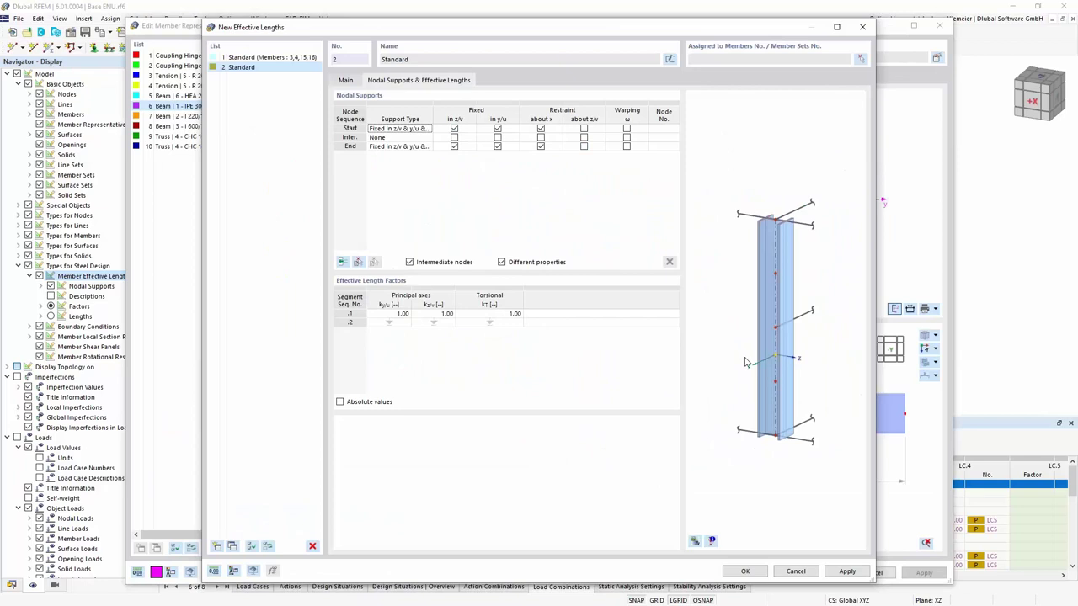
Fix the columns' intermediate node in y/u, set the segment 1 effective length factor k y/u to 3.5, and accept the member representative changes
left_click(497, 137)
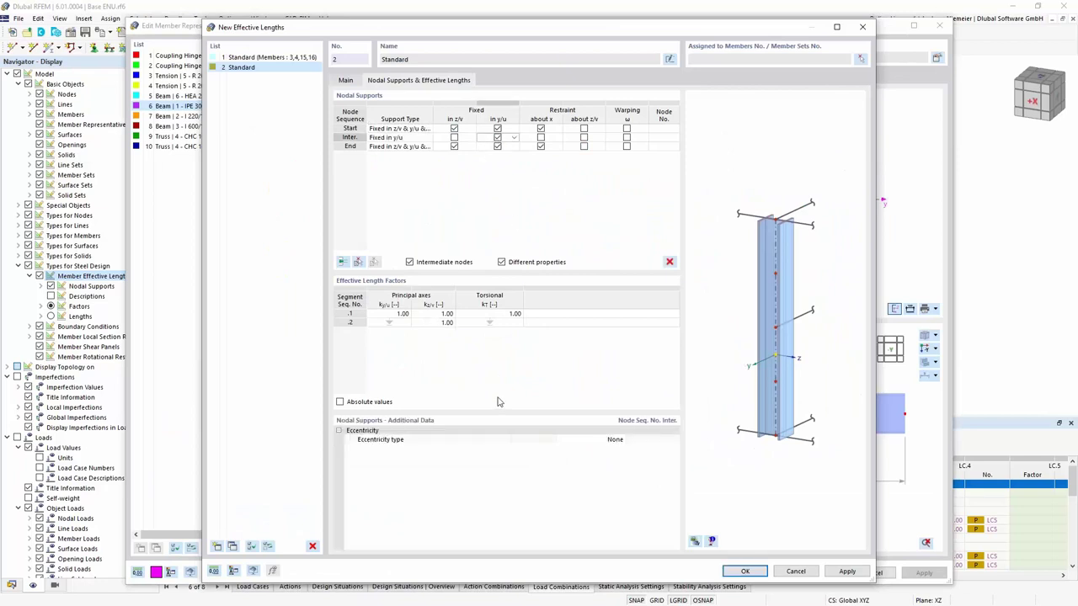
left_click(403, 315)
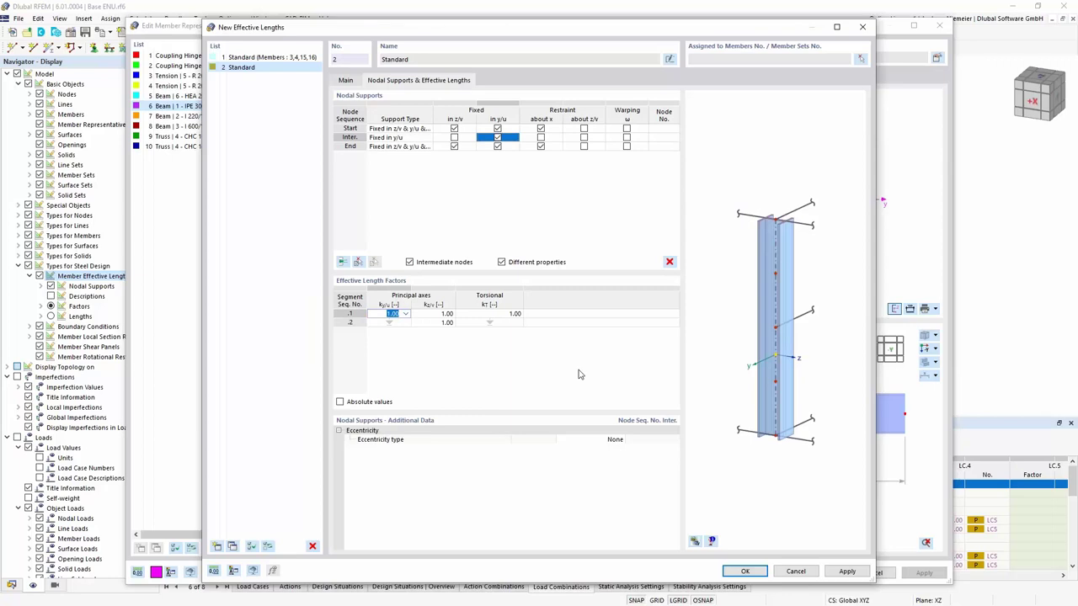
type("3.5")
left_click(657, 319)
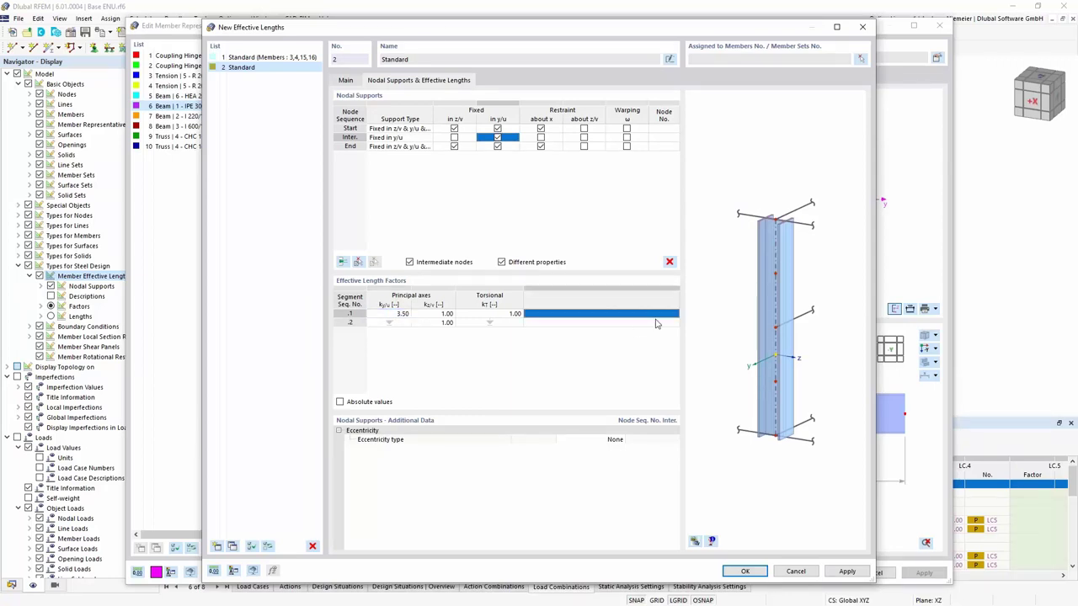
left_click(746, 572)
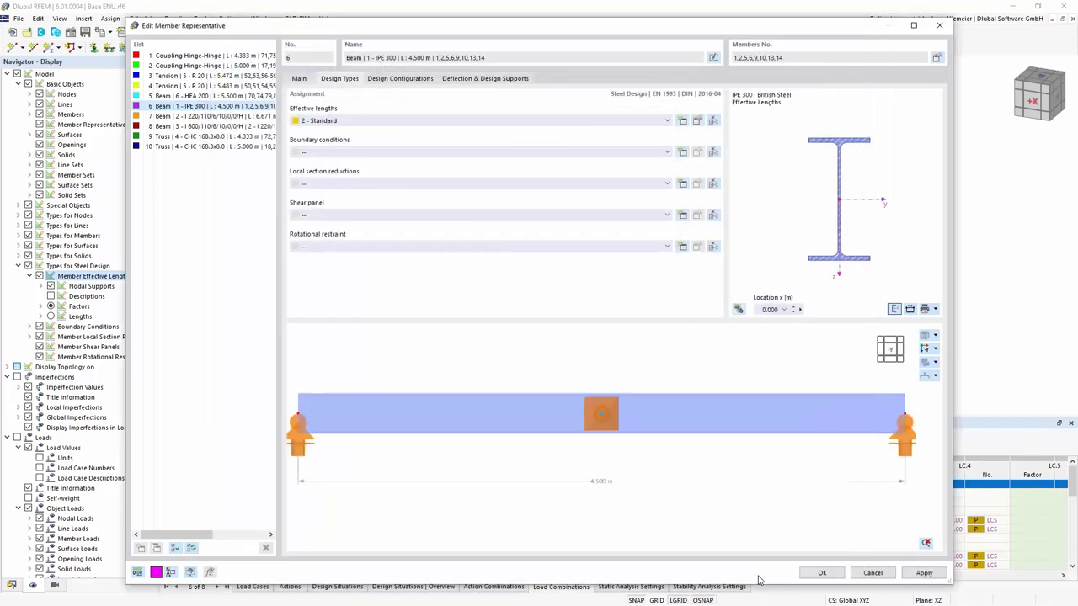
left_click(812, 575)
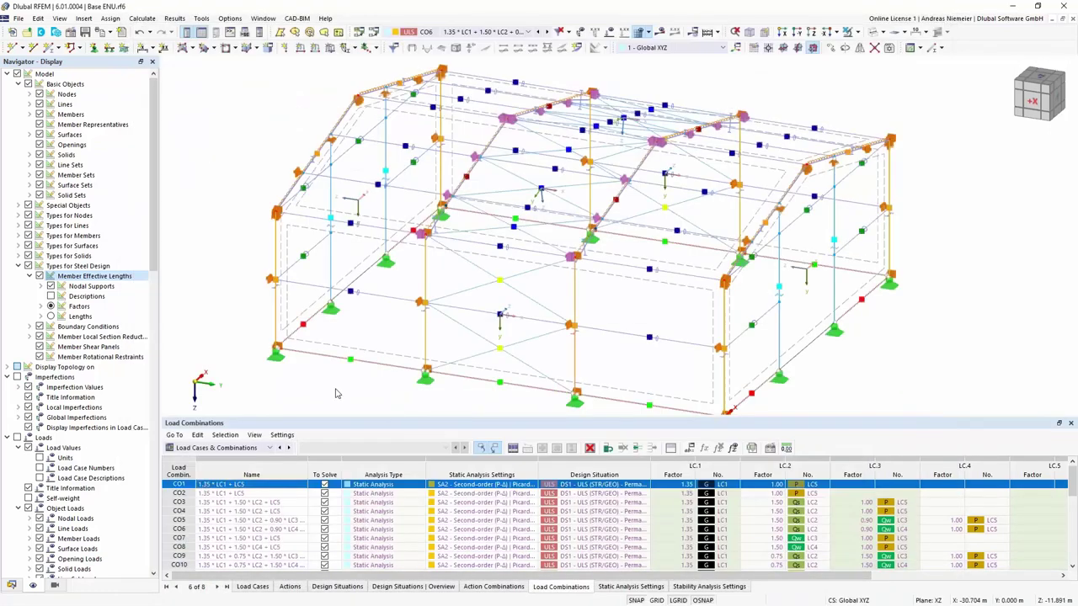
Create new effective lengths for the HEA 200 gable columns' member representative 5, importing the intermediate nodes from a gable column in the model
middle_click_drag(919, 374, 558, 308, "ctrl")
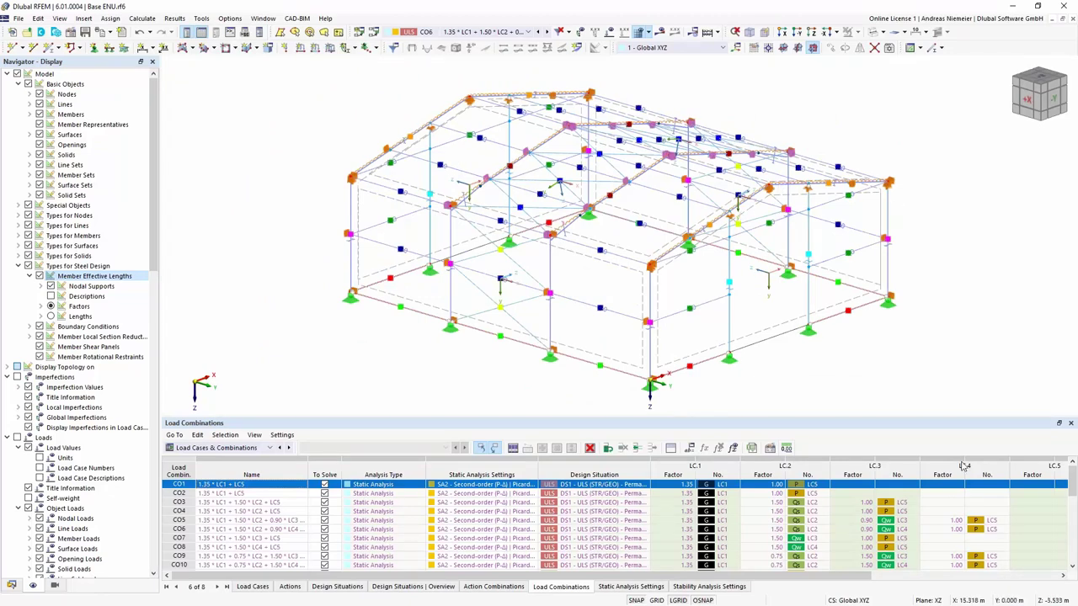
left_click(733, 286)
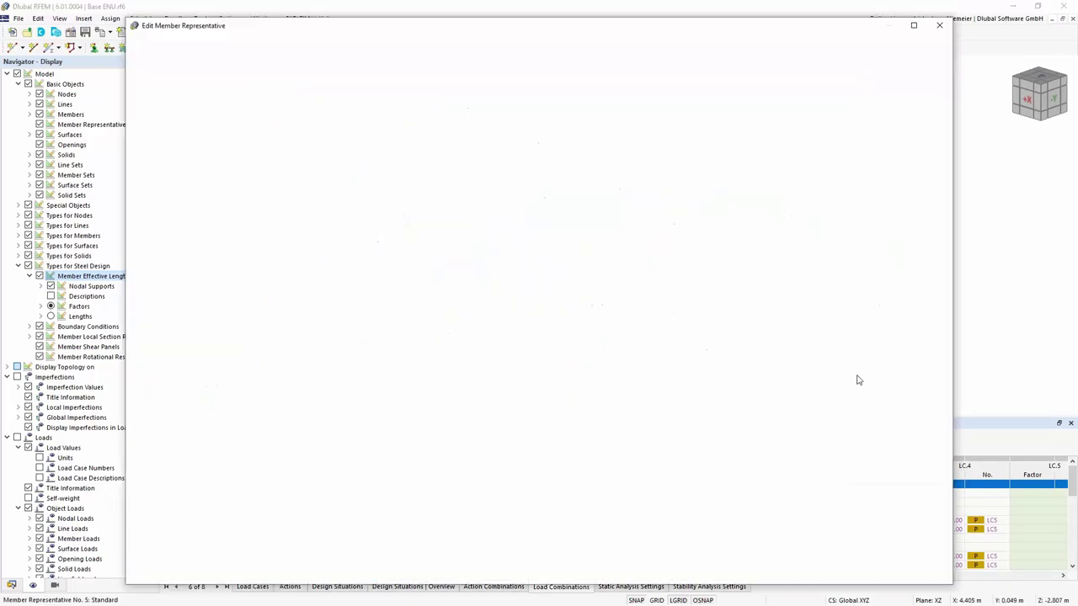
left_click(346, 81)
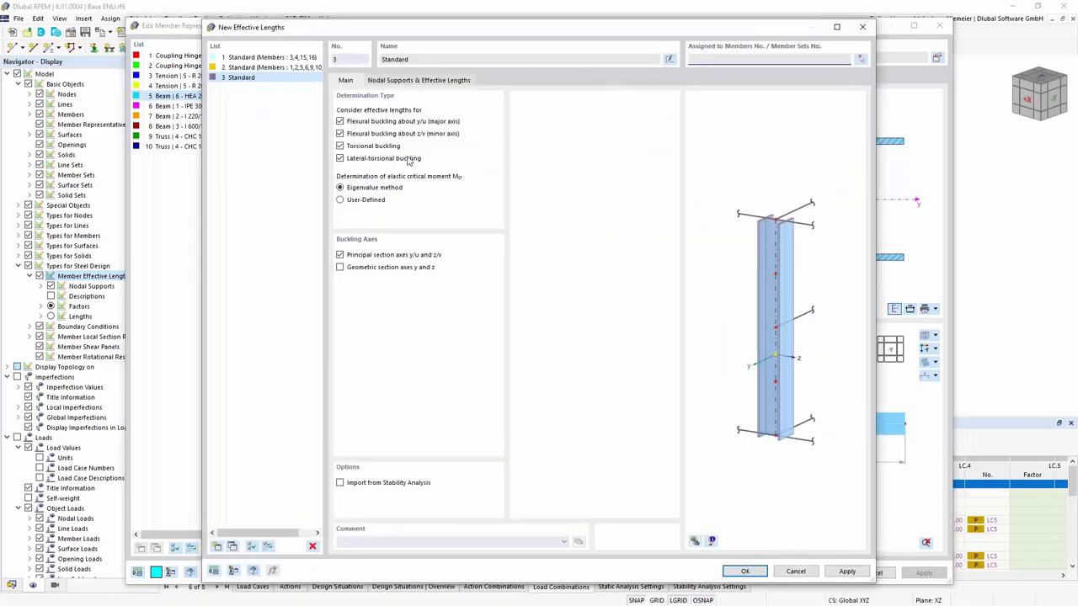
left_click(423, 82)
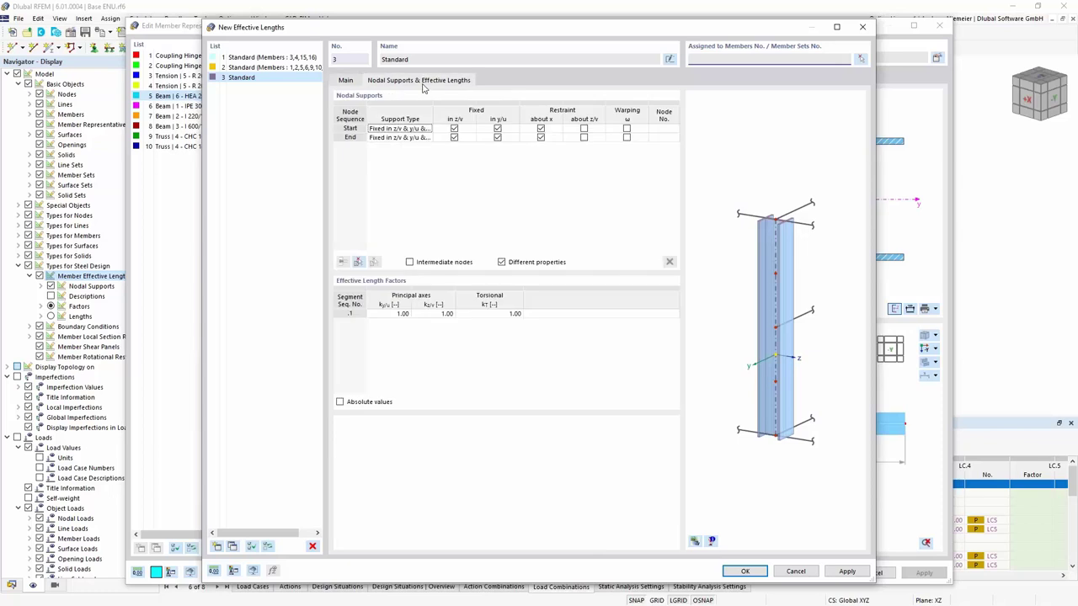
left_click(860, 59)
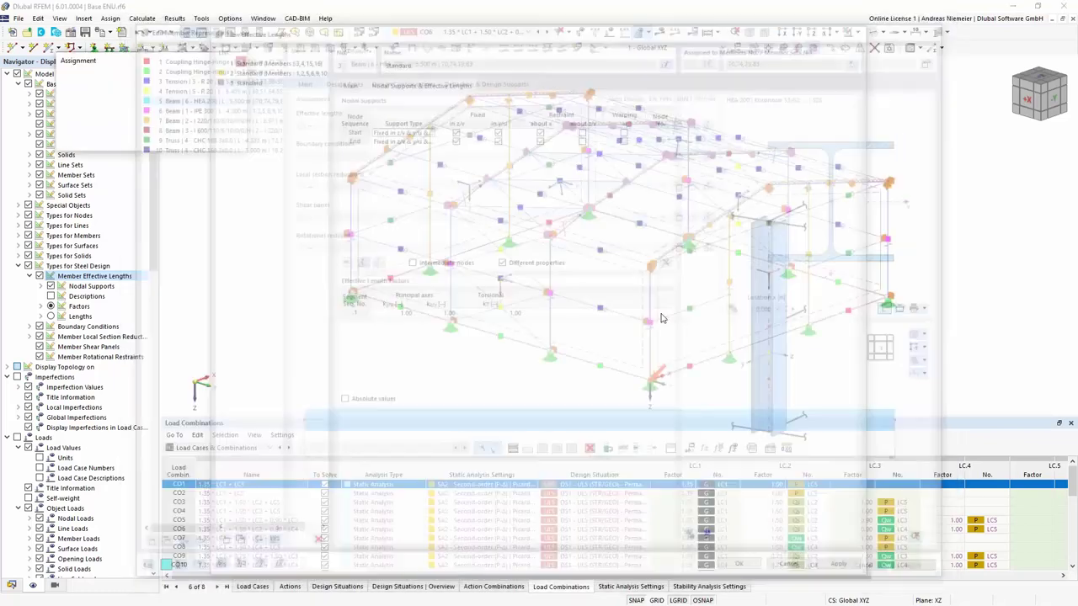
left_click(729, 319)
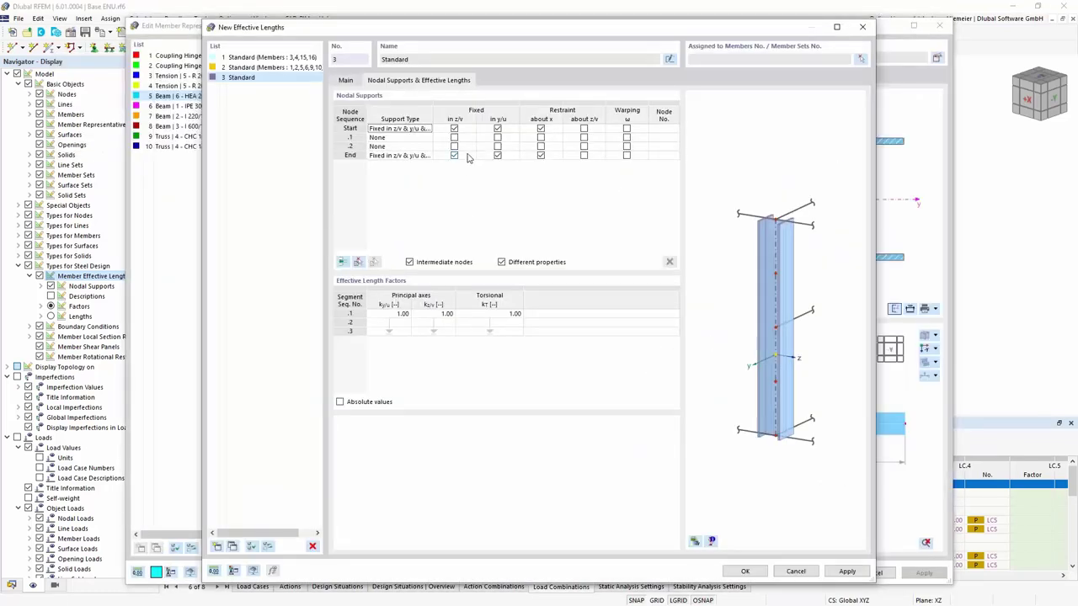
Fix both intermediate nodes of the gable columns in y/u and accept the effective lengths and member representative changes
left_click(497, 138)
left_click(497, 147)
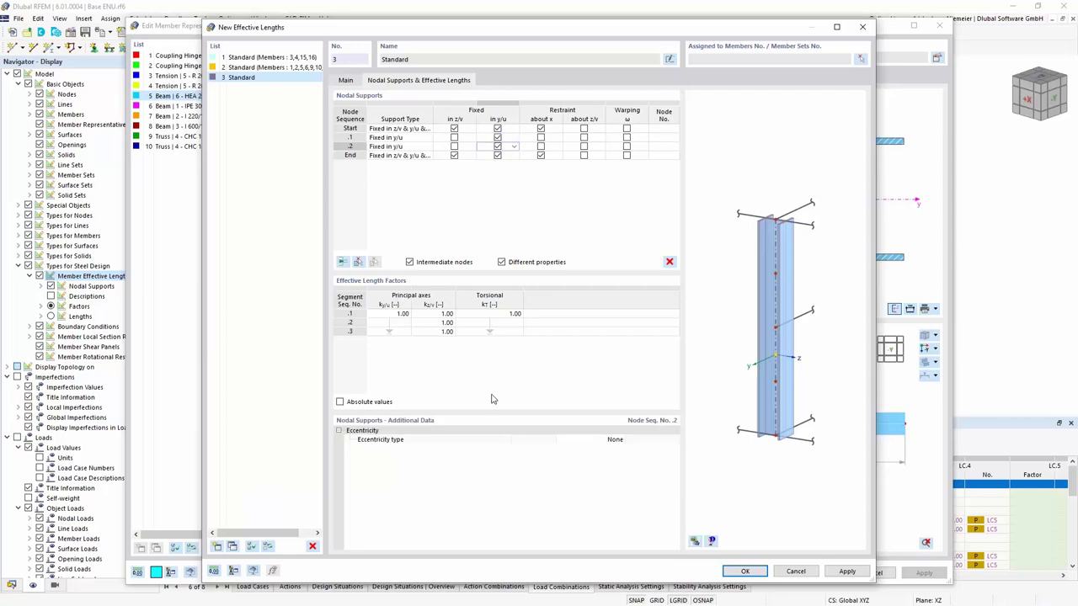
left_click(764, 572)
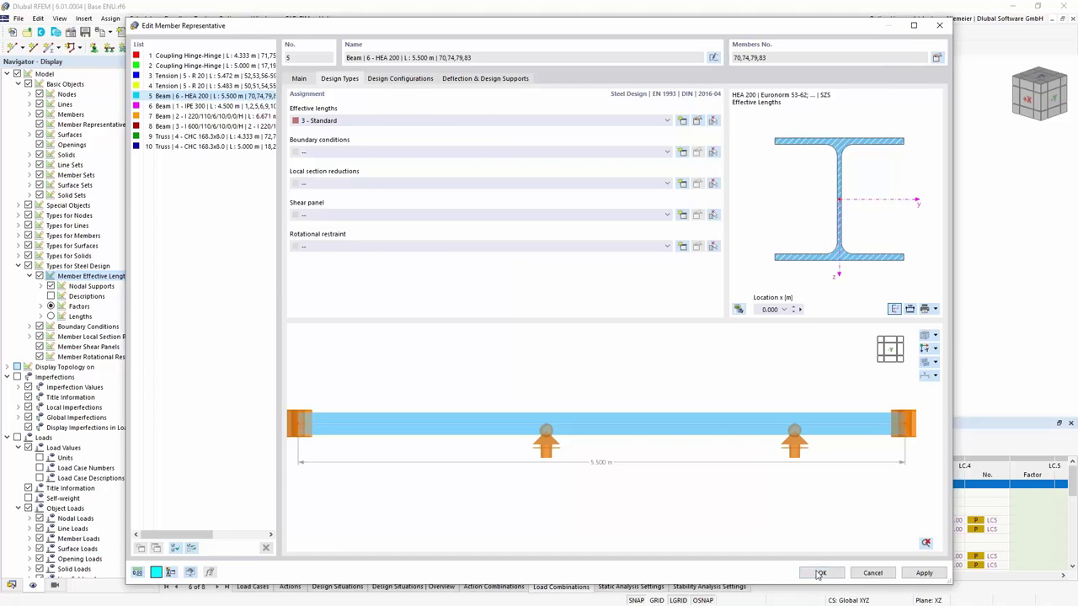
left_click(821, 572)
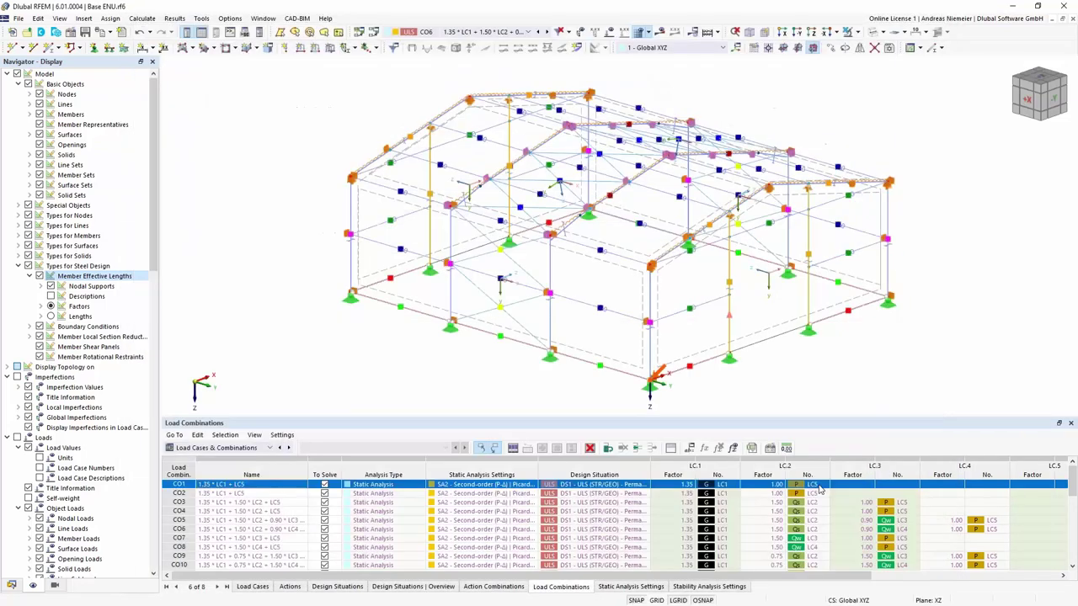
Assign effective lengths 3 - Standard to the 4.333 m CHC 168.3x8.0 trusses' member representative 9
scroll(732, 303, "up", 4)
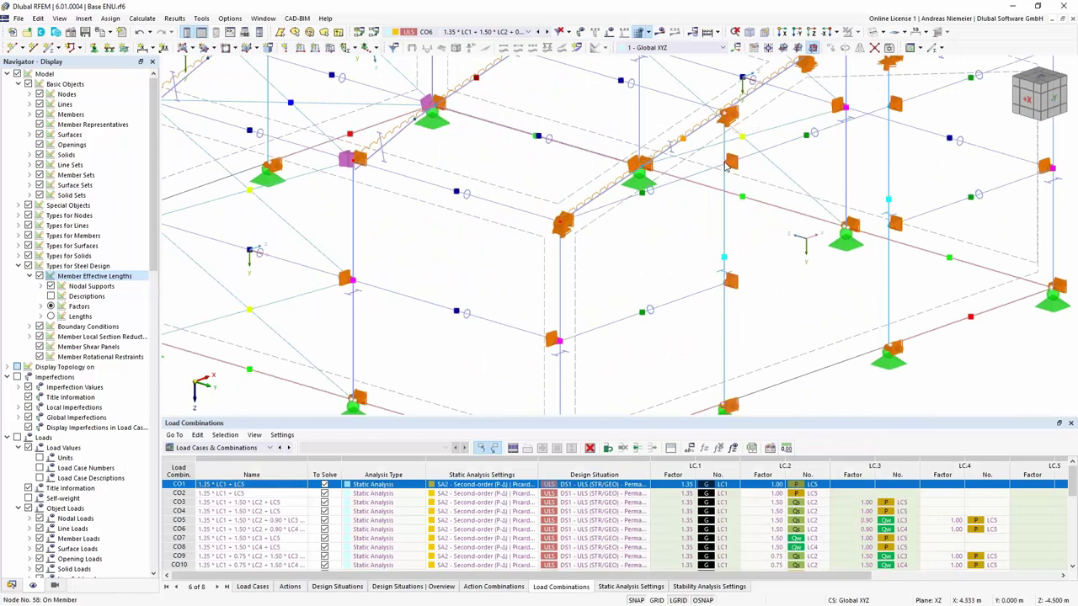
scroll(699, 373, "down", 4)
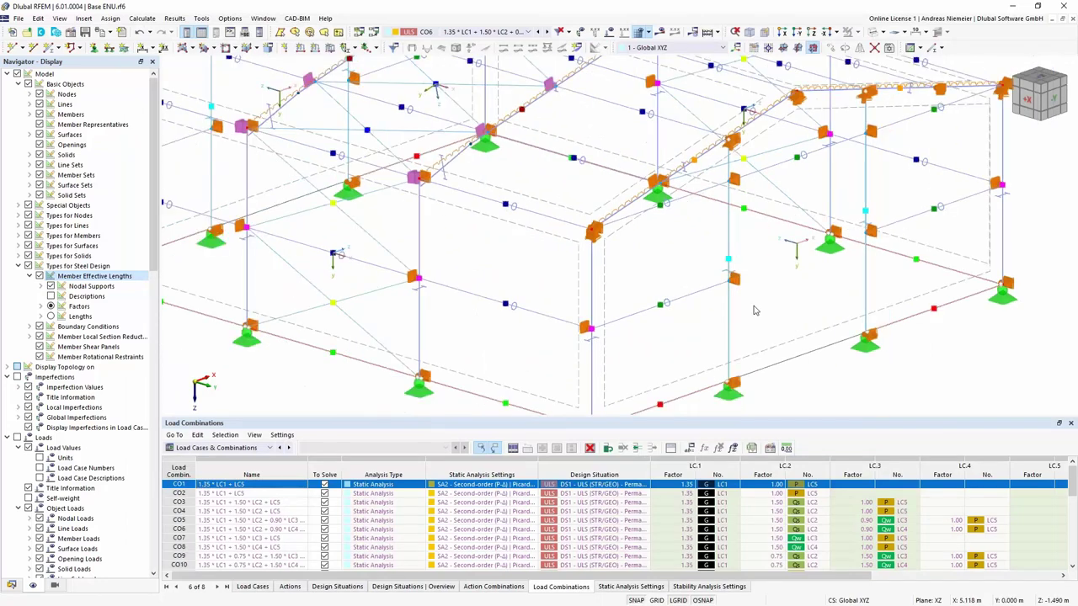
scroll(698, 373, "down", 2)
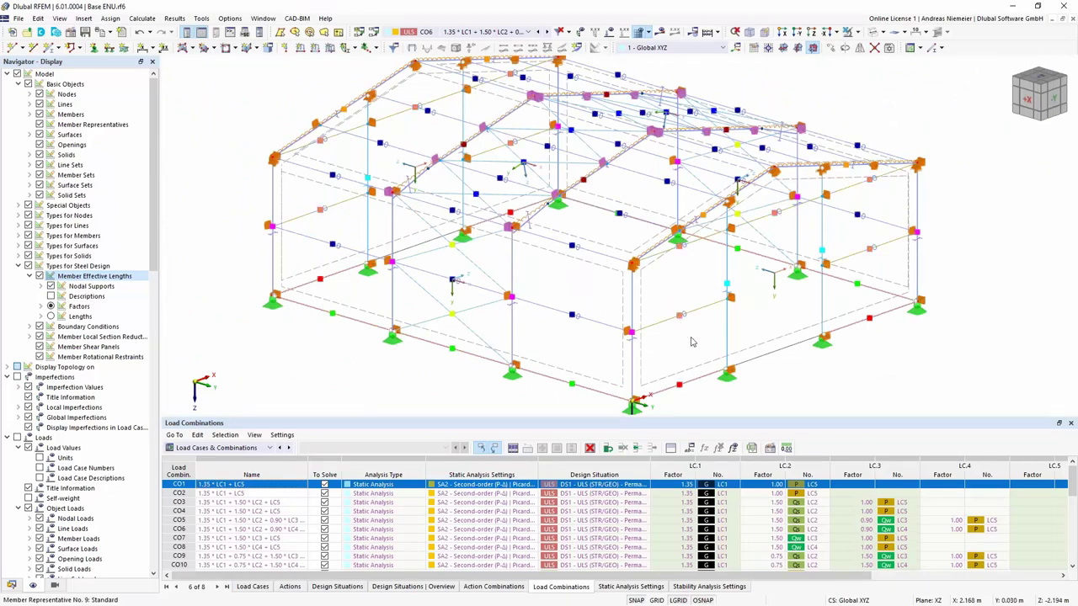
double_click(630, 438)
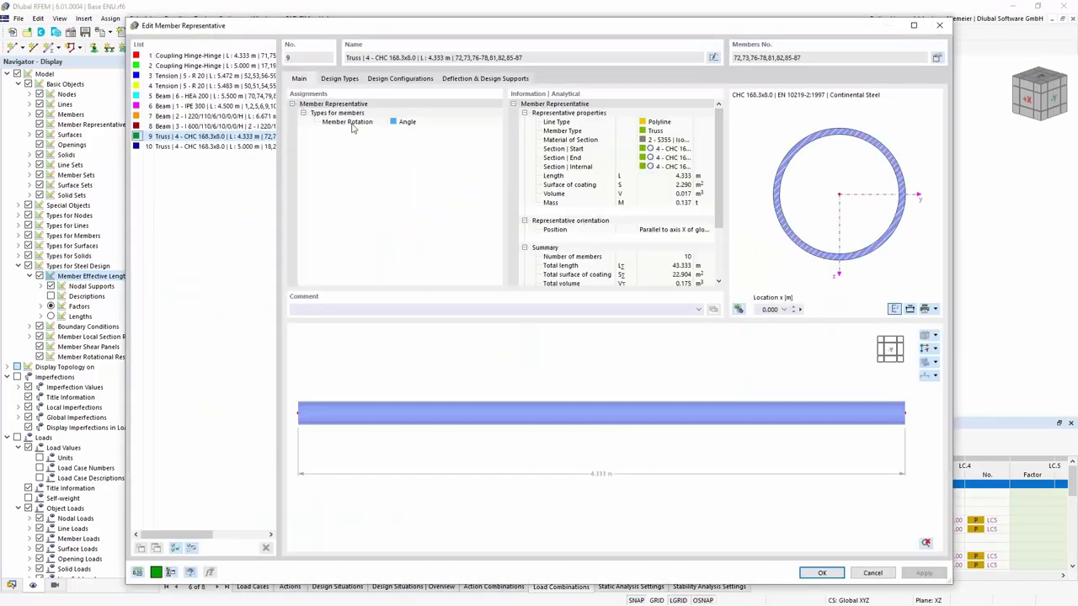
left_click(337, 80)
left_click(362, 122)
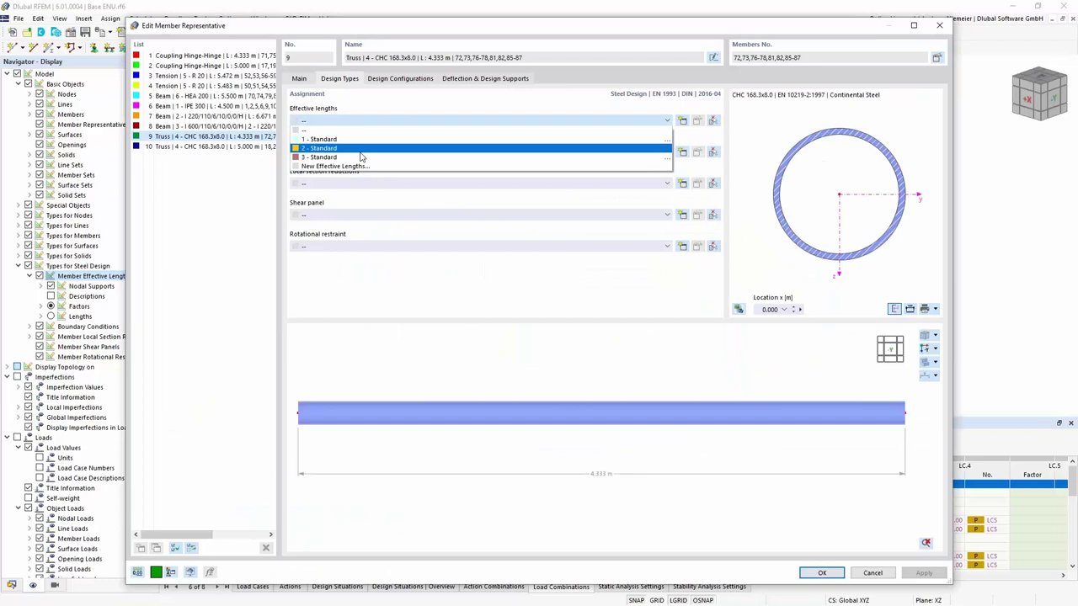
left_click(361, 158)
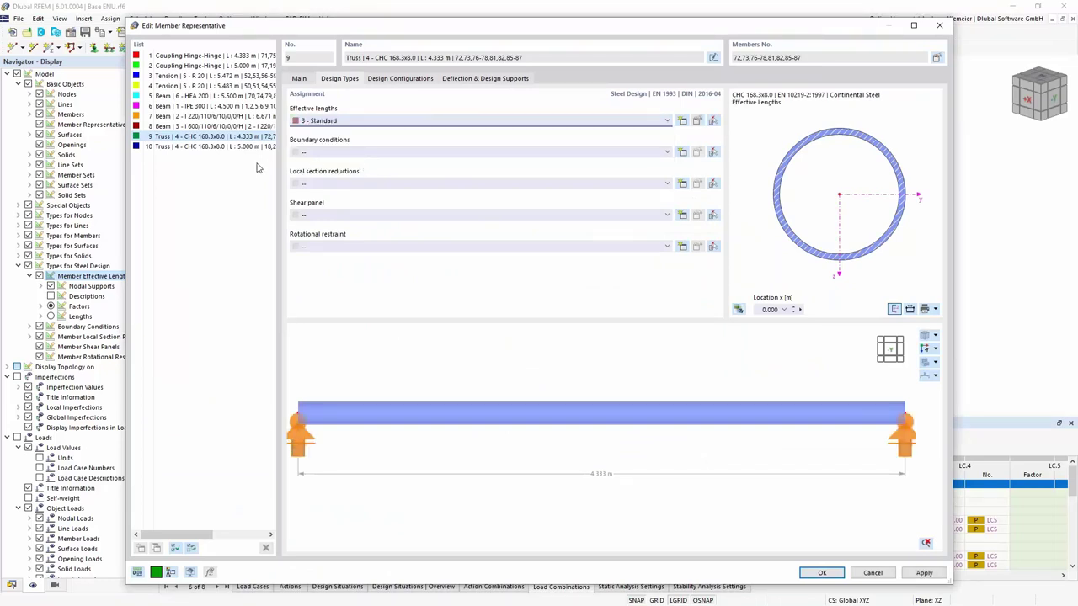
Assign effective lengths 3 - Standard to the 5 m CHC 168.3x8.0 trusses' member representative 10
key("Down")
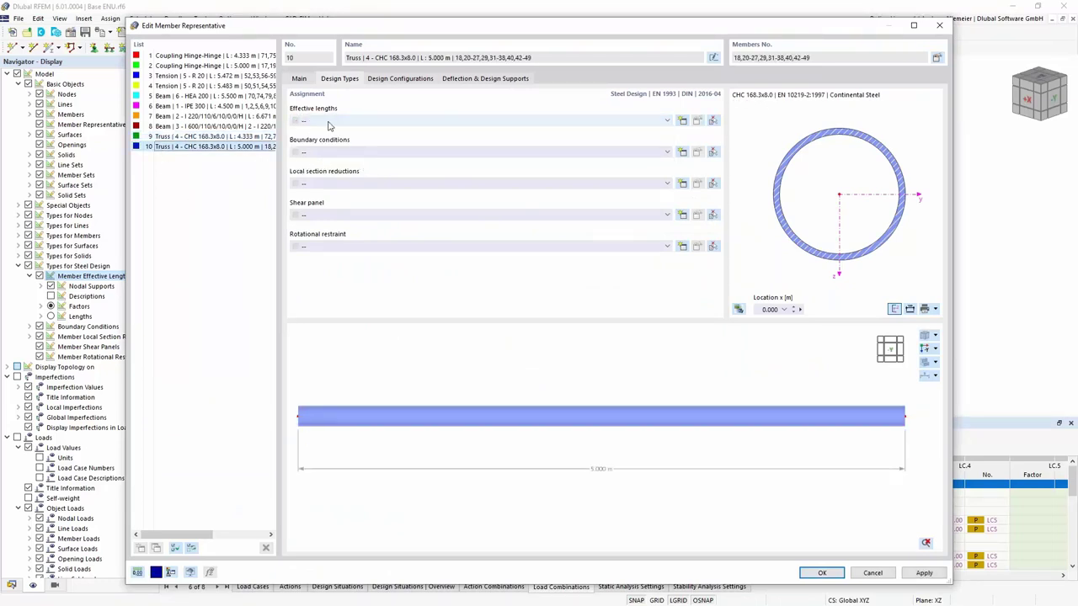
left_click(330, 123)
left_click(313, 354)
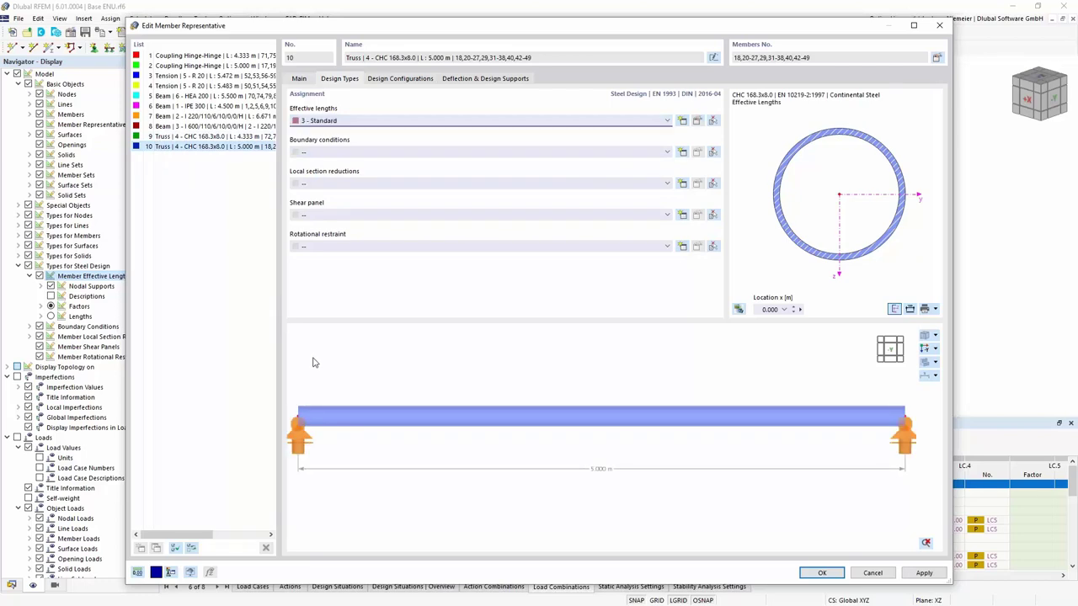
Review the steel design assignments of all member representatives, going through the list from number 1 to number 10
left_click(182, 56)
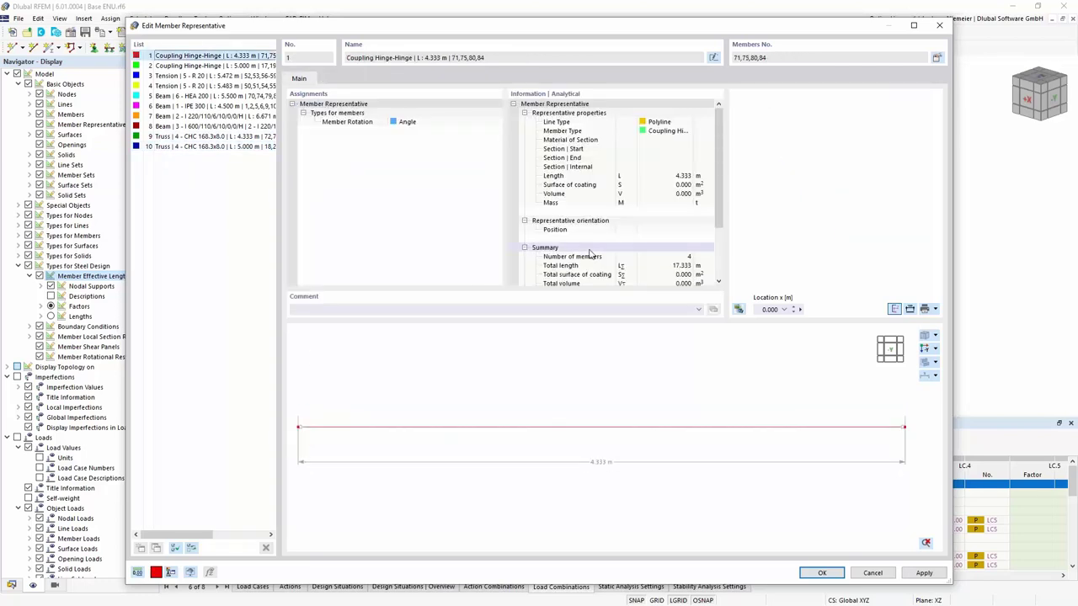
key("Down")
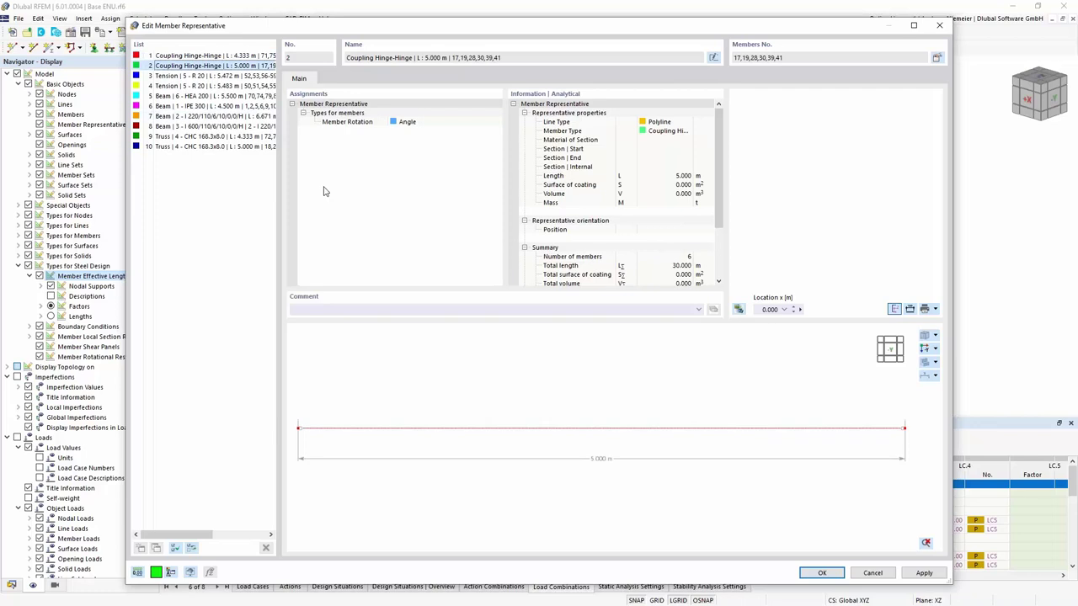
key("Down")
key("Down")
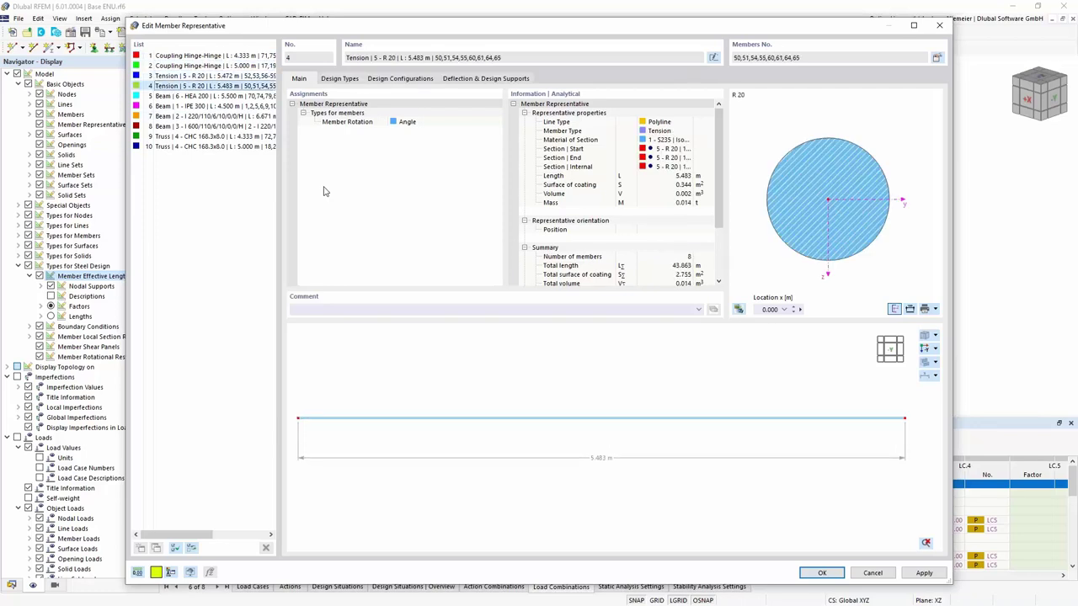
key("Down")
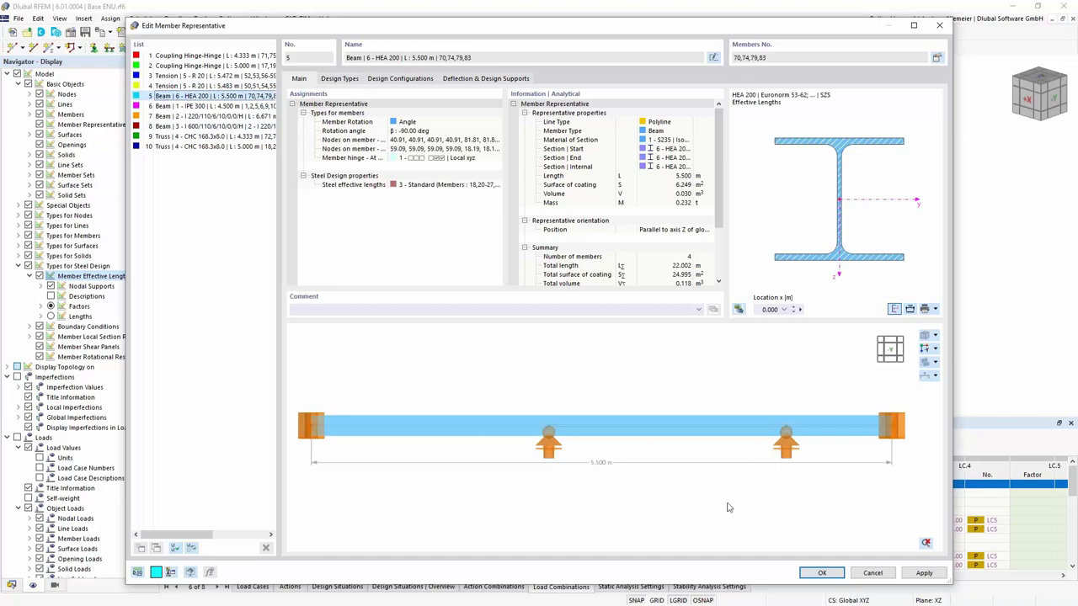
key("Down")
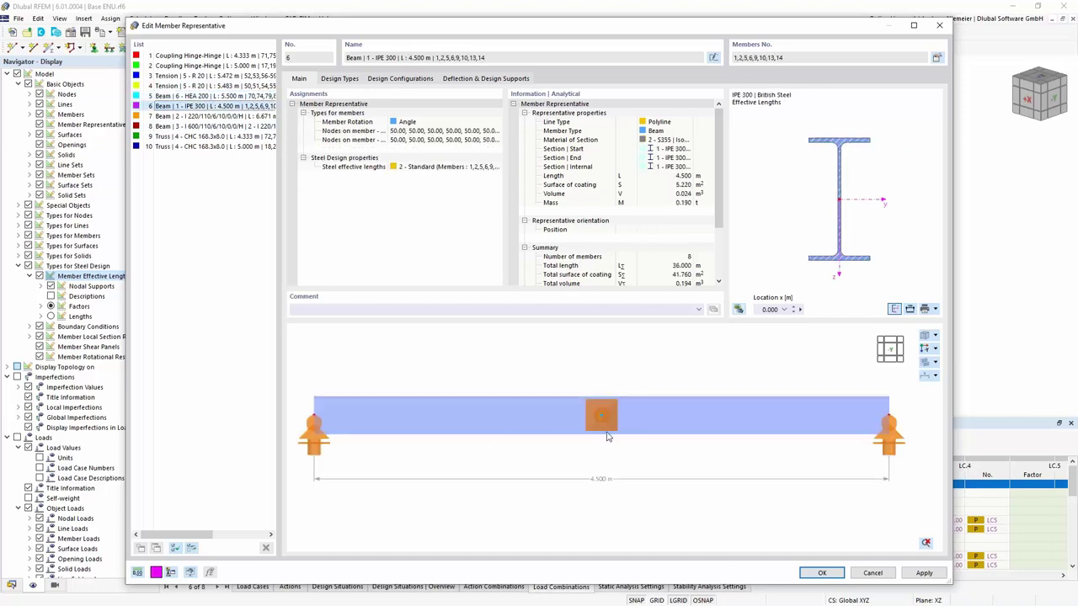
key("Down")
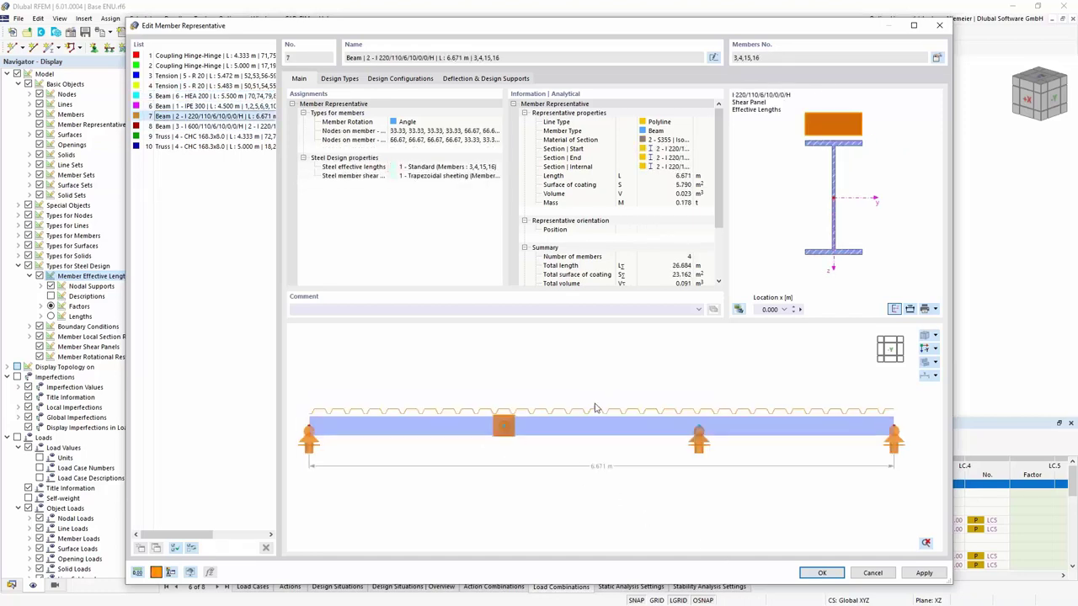
key("Down")
key("Down")
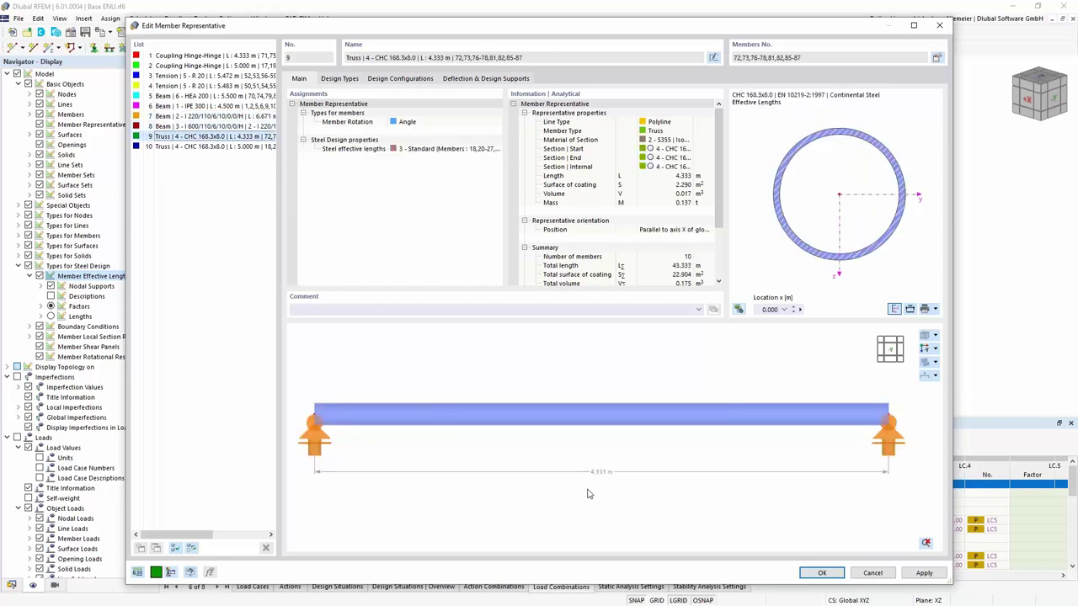
key("Down")
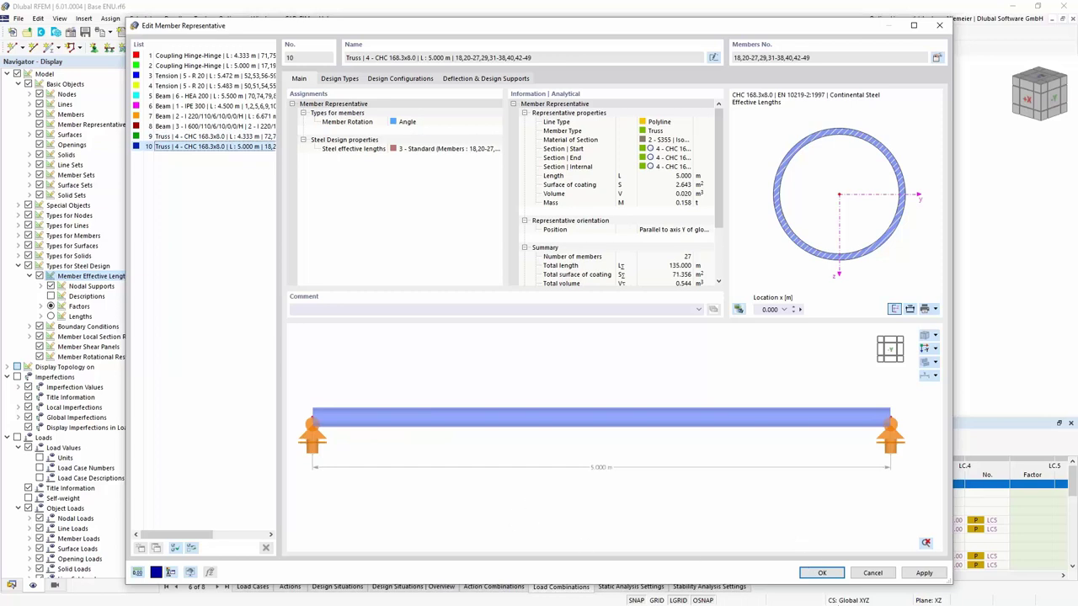
Accept the member representative settings and bring up the Steel Design input data in an enlarged table area
left_click(822, 573)
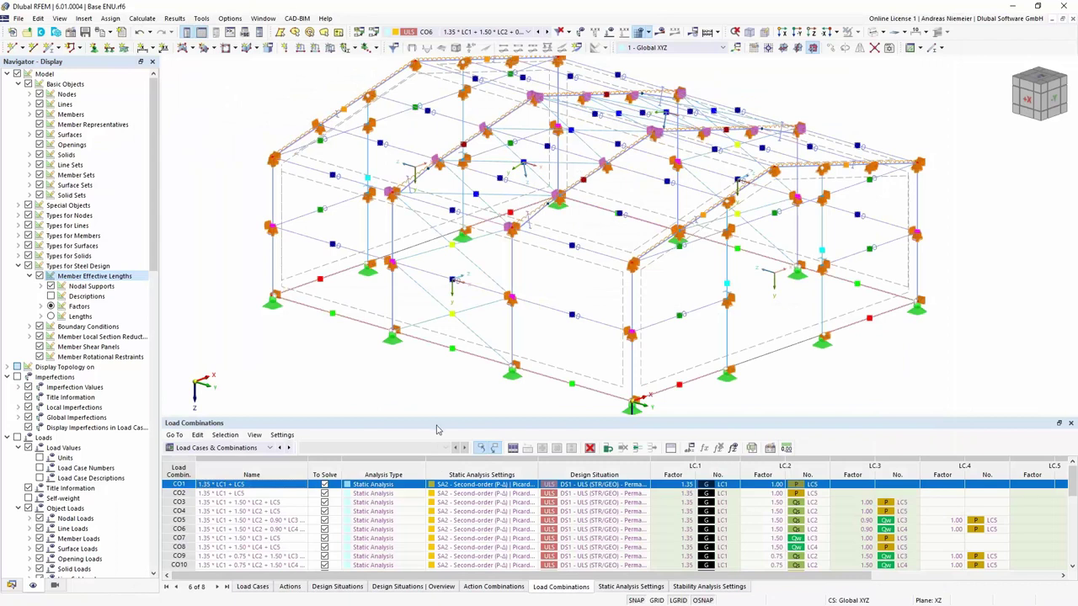
middle_click_drag(340, 385, 366, 372, "ctrl")
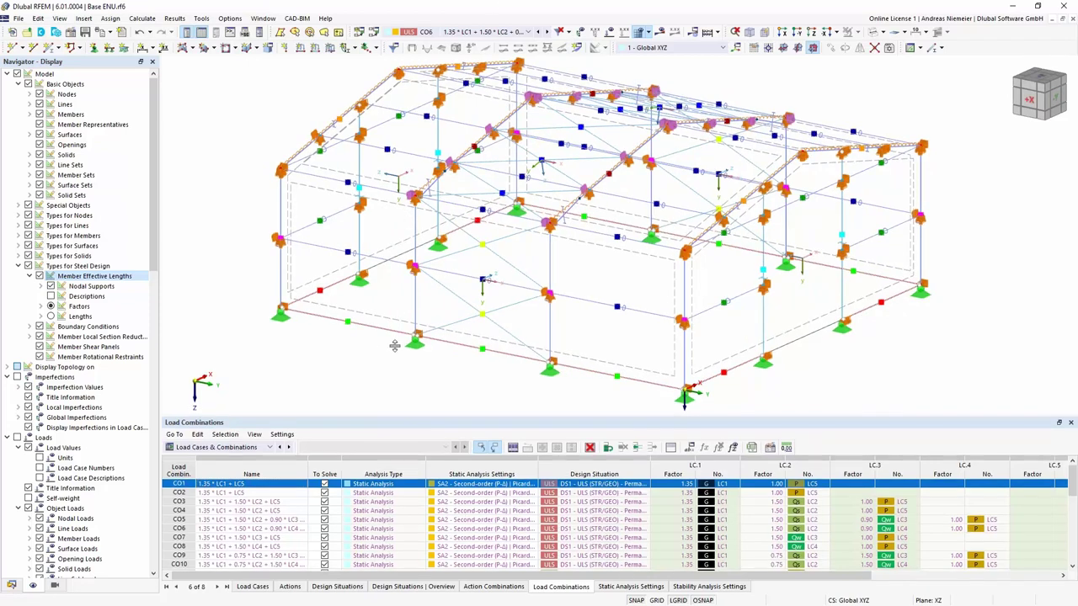
left_click_drag(379, 419, 380, 349)
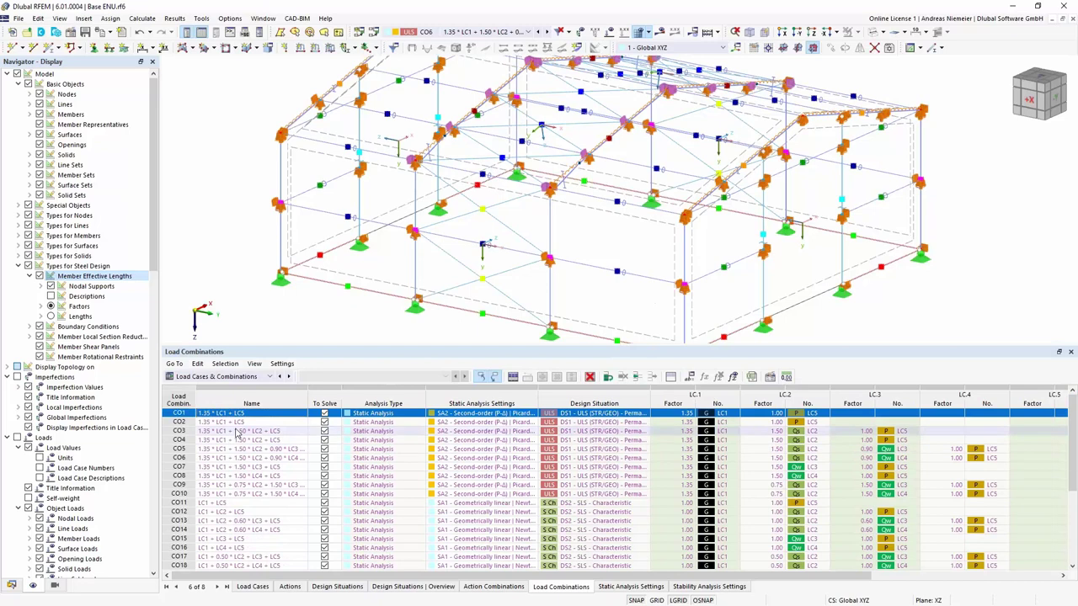
left_click(231, 379)
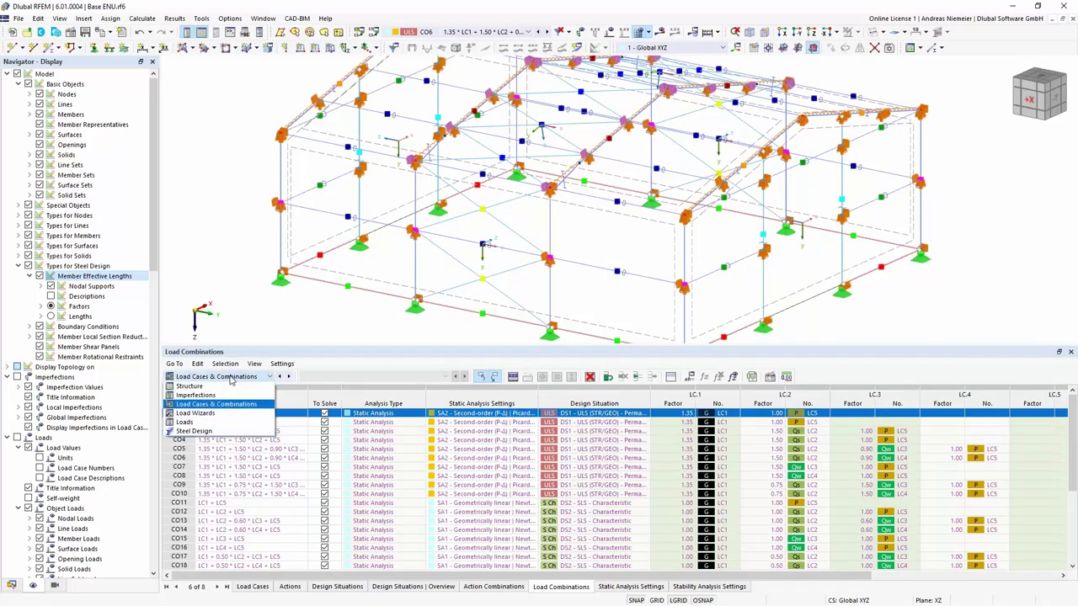
left_click(195, 431)
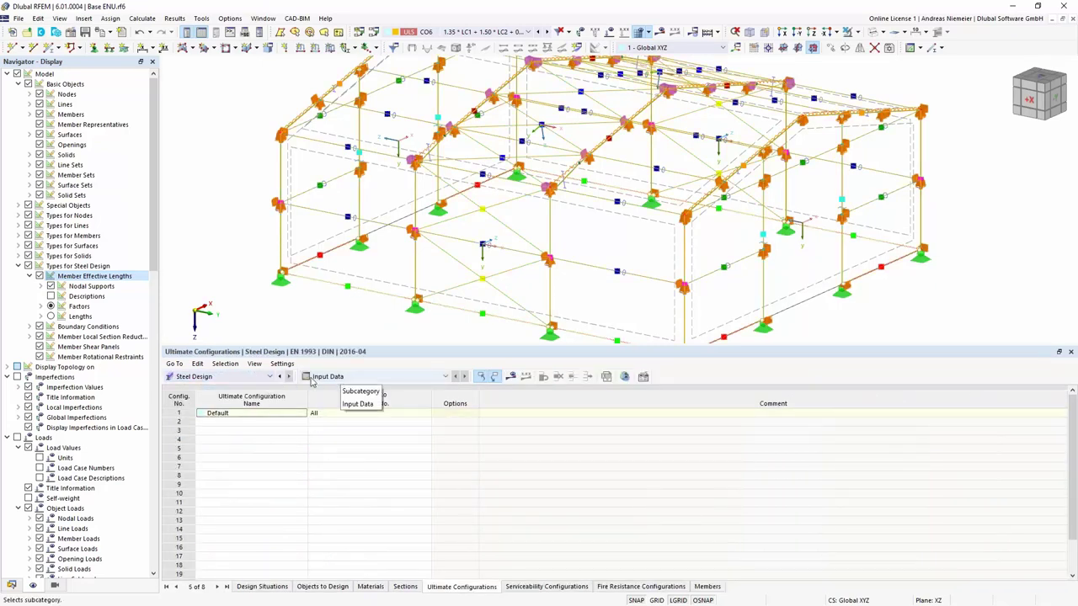
Review the design situations, objects to design, materials and sections set for the steel design
left_click(259, 587)
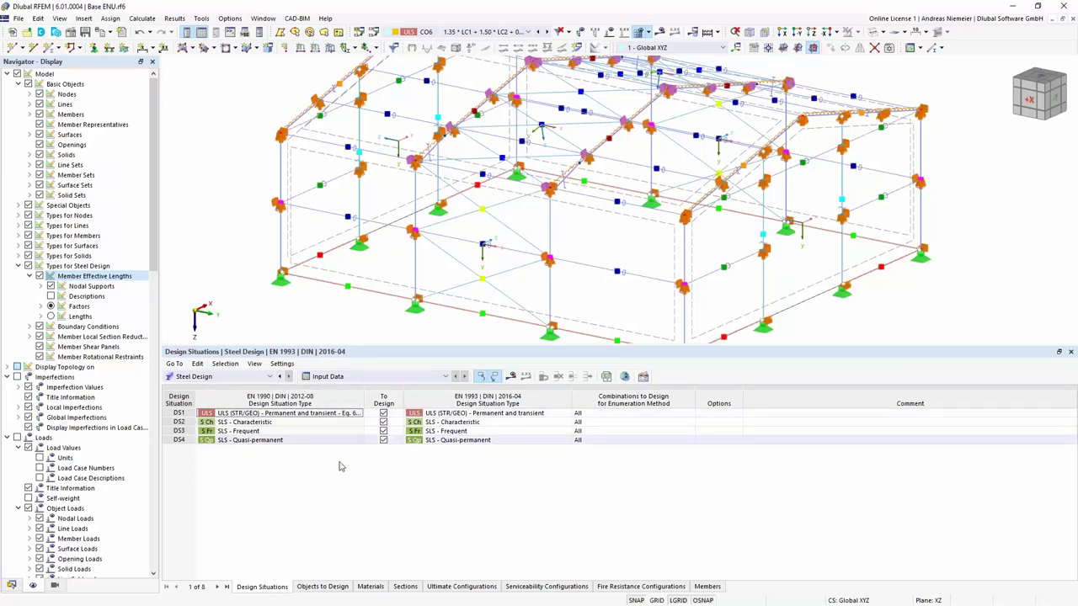
left_click(323, 587)
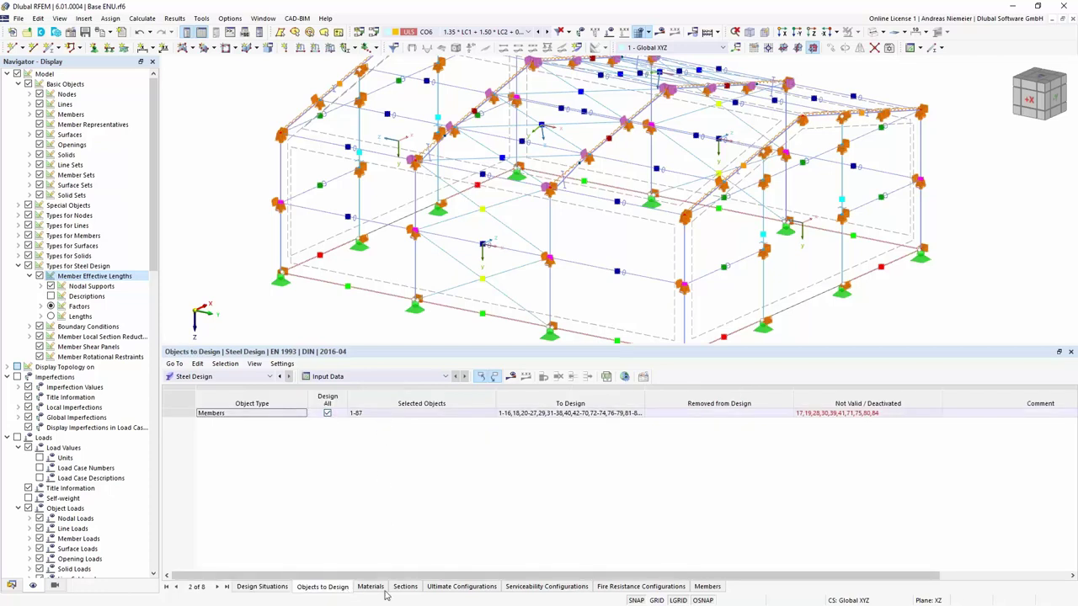
left_click(371, 587)
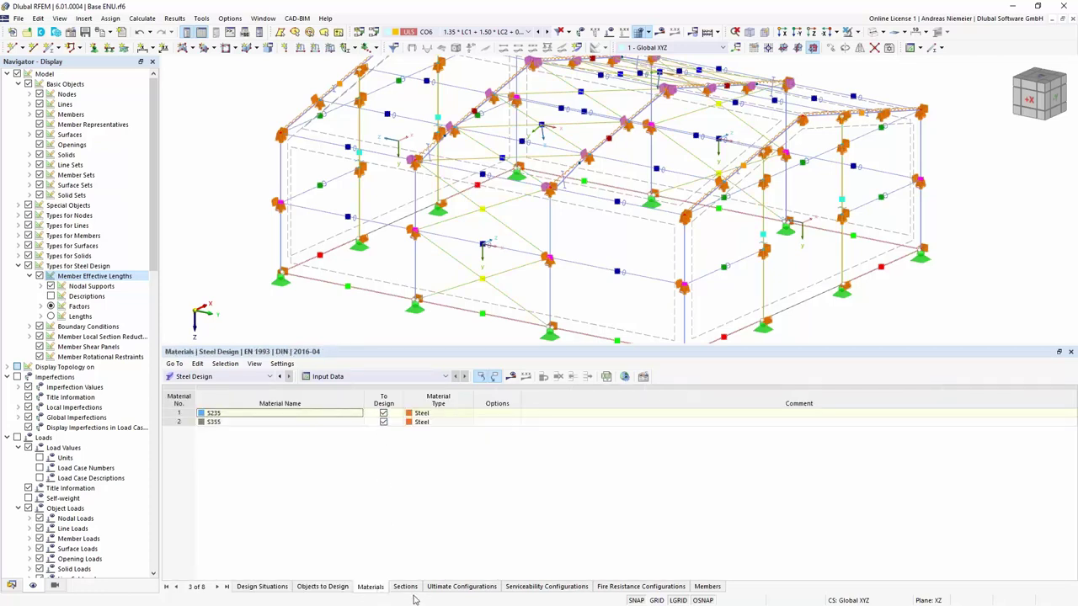
left_click(406, 588)
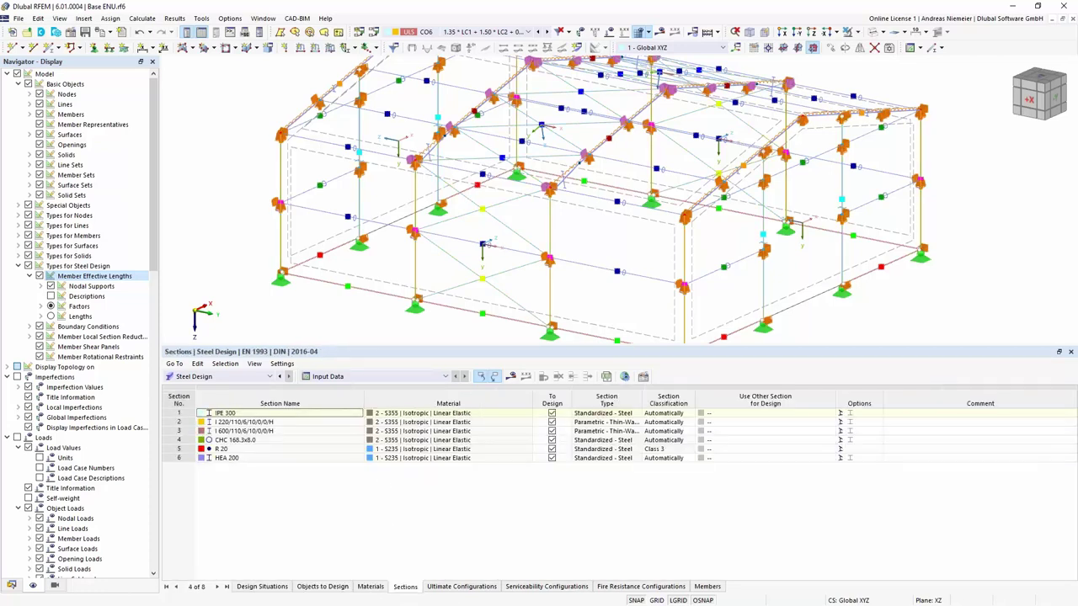
In the Default ultimate configuration, enable the general method's extension with the European lateral-torsional buckling curve and the adapted method for double bending
left_click(462, 588)
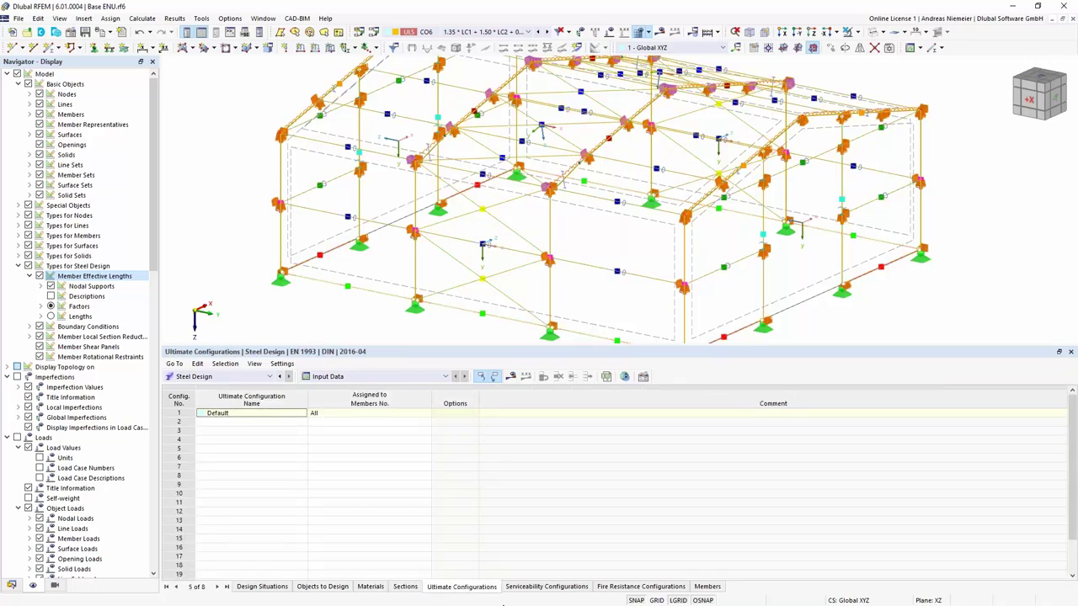
double_click(693, 514)
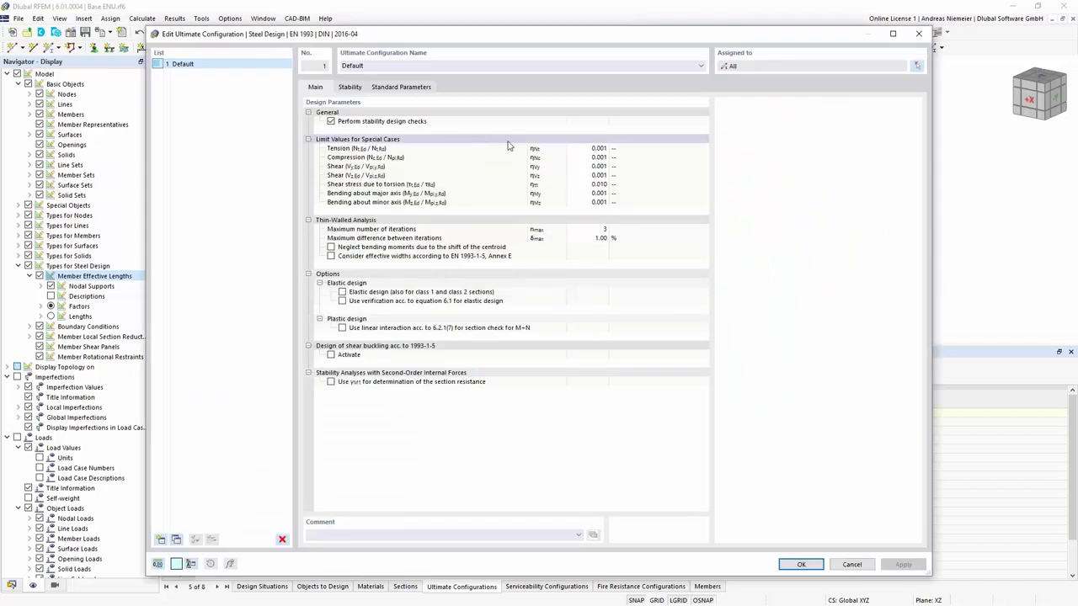
left_click(349, 88)
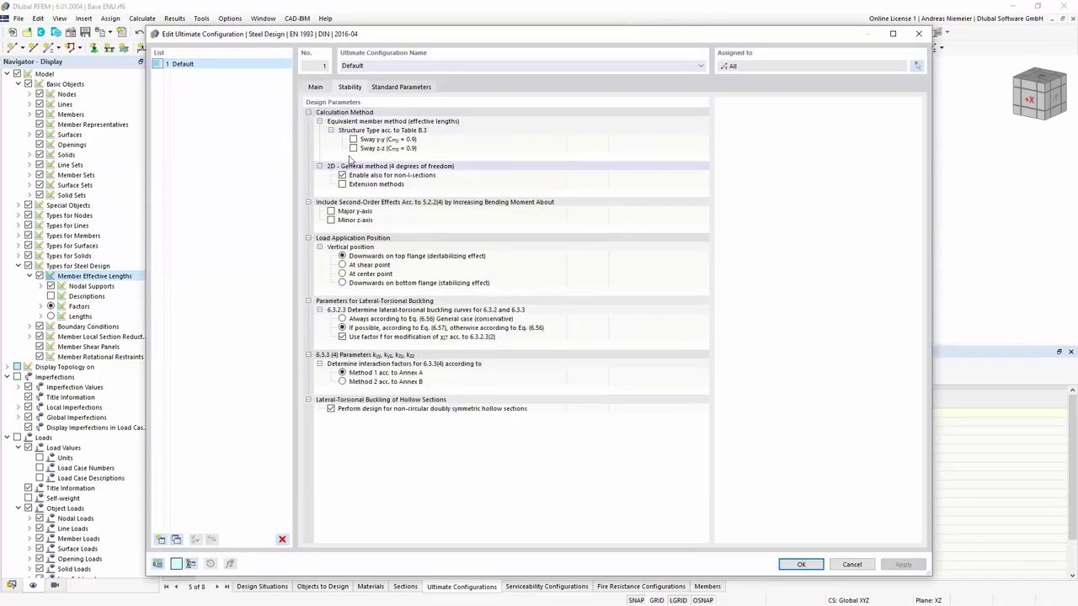
left_click(342, 184)
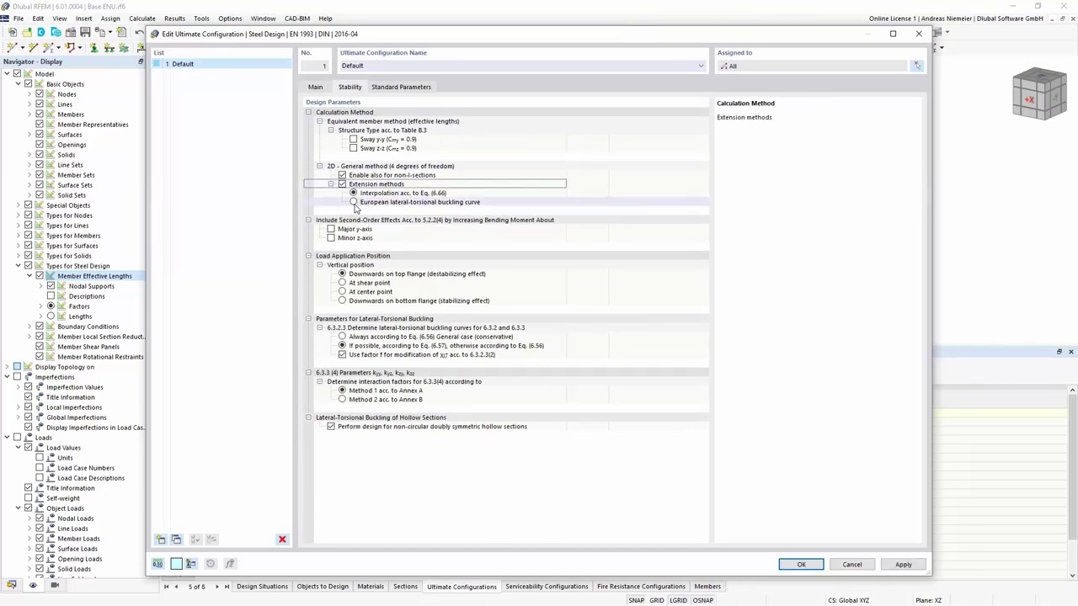
left_click(354, 202)
left_click(395, 212)
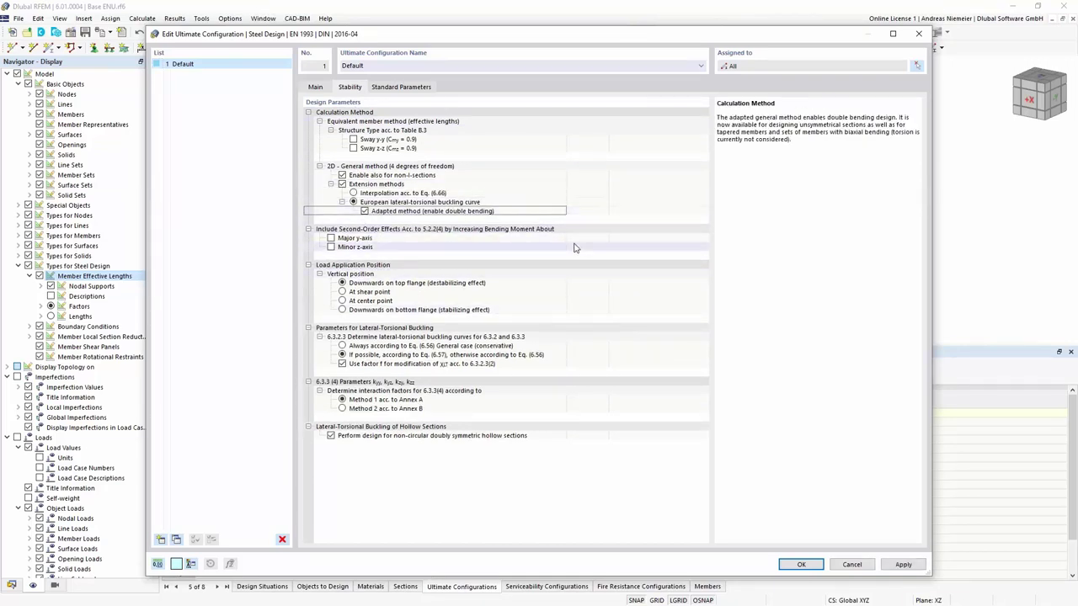
left_click(801, 565)
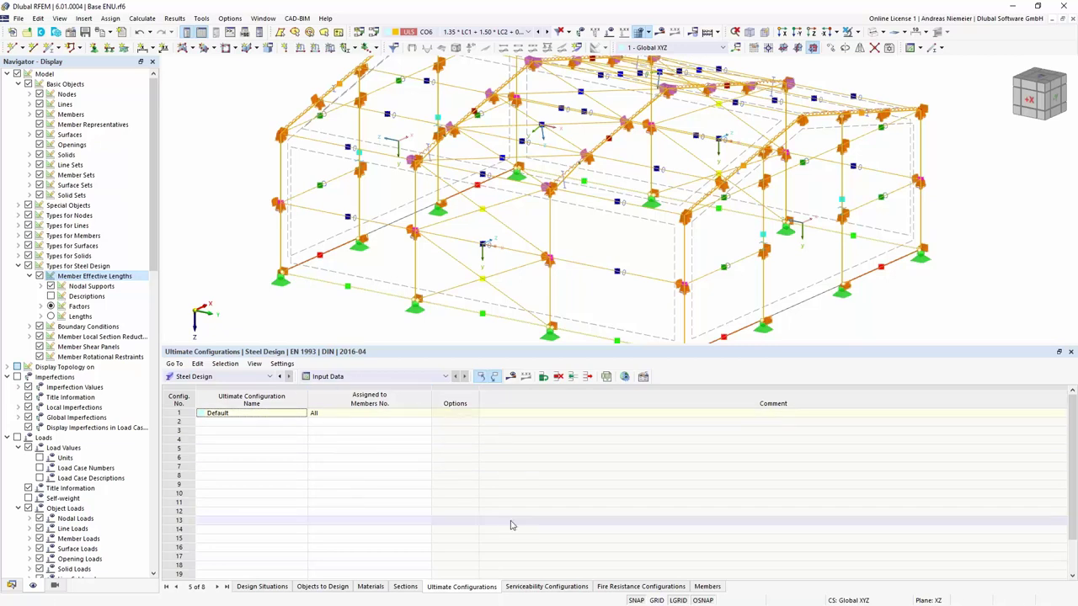
Calculate the steel design and examine the design check ratios on the whole hall model from several sides
left_click(511, 378)
left_click(588, 357)
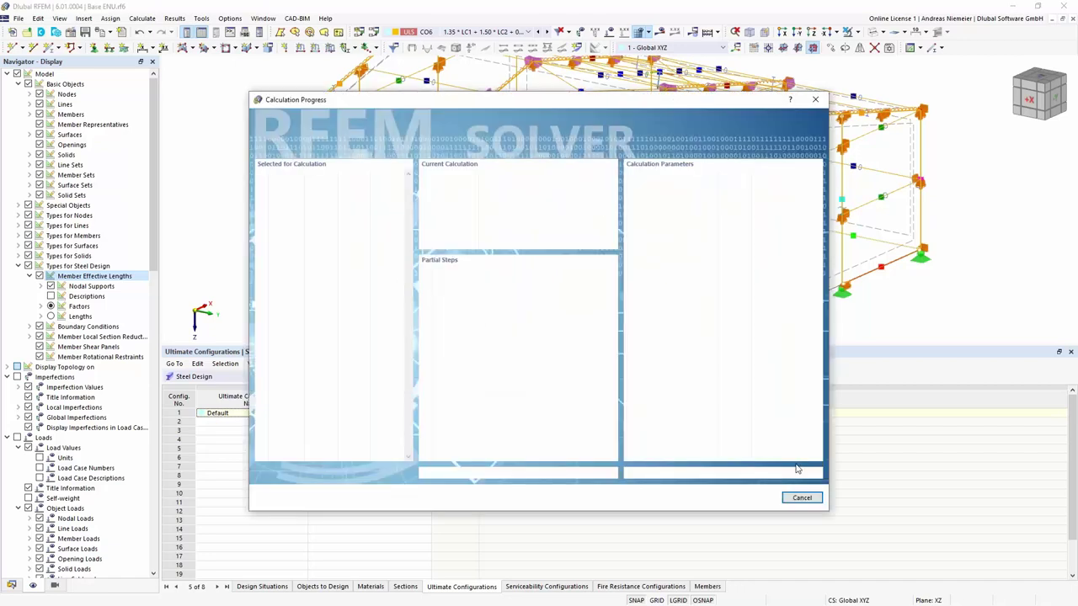
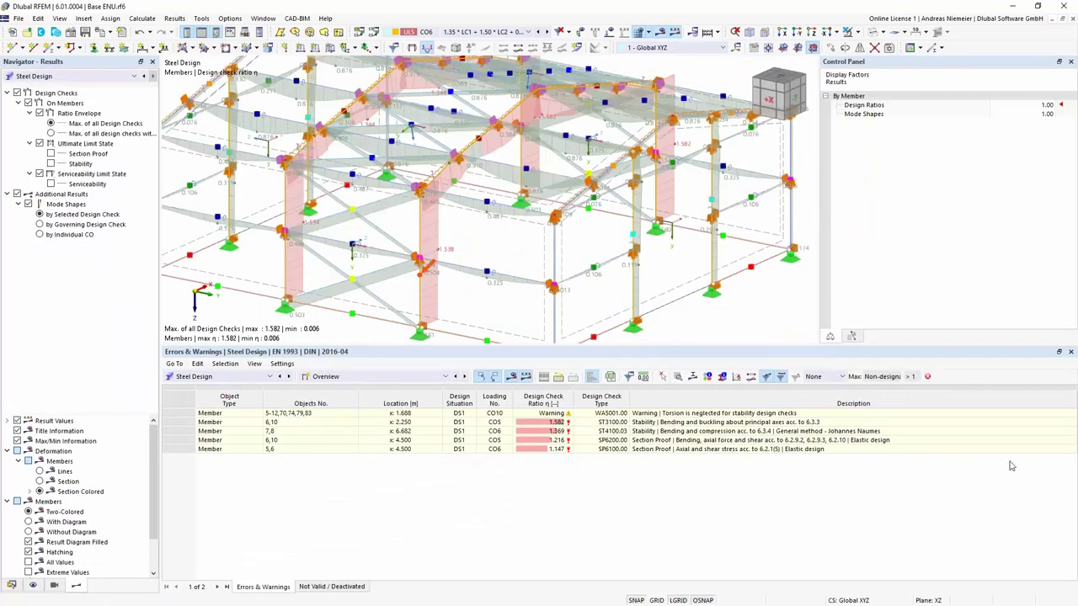
scroll(328, 306, "down", 3)
middle_click_drag(328, 306, 515, 290, "ctrl")
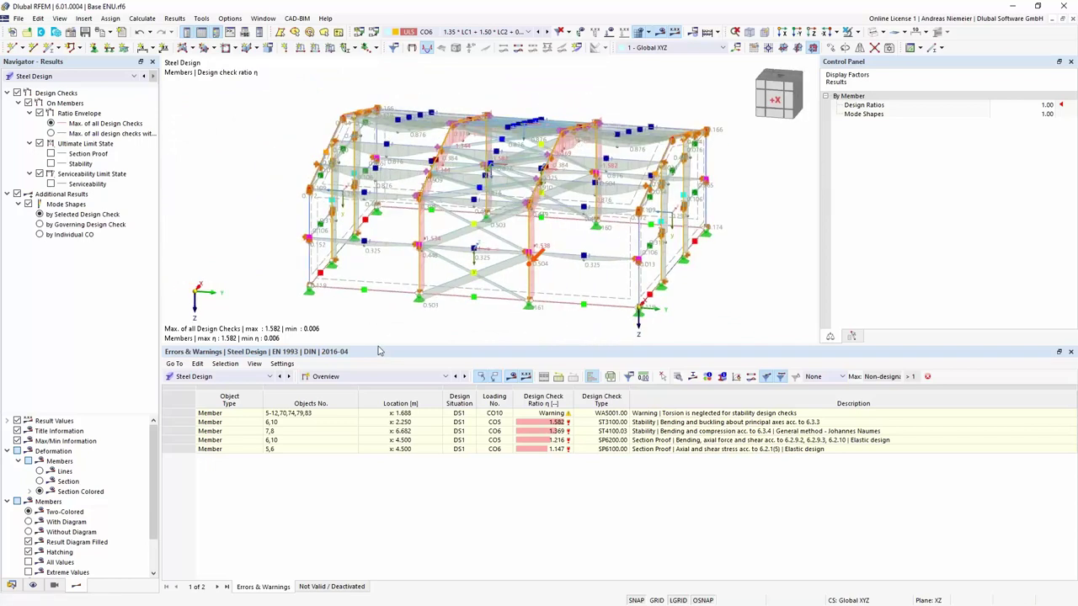
left_click_drag(379, 346, 379, 398)
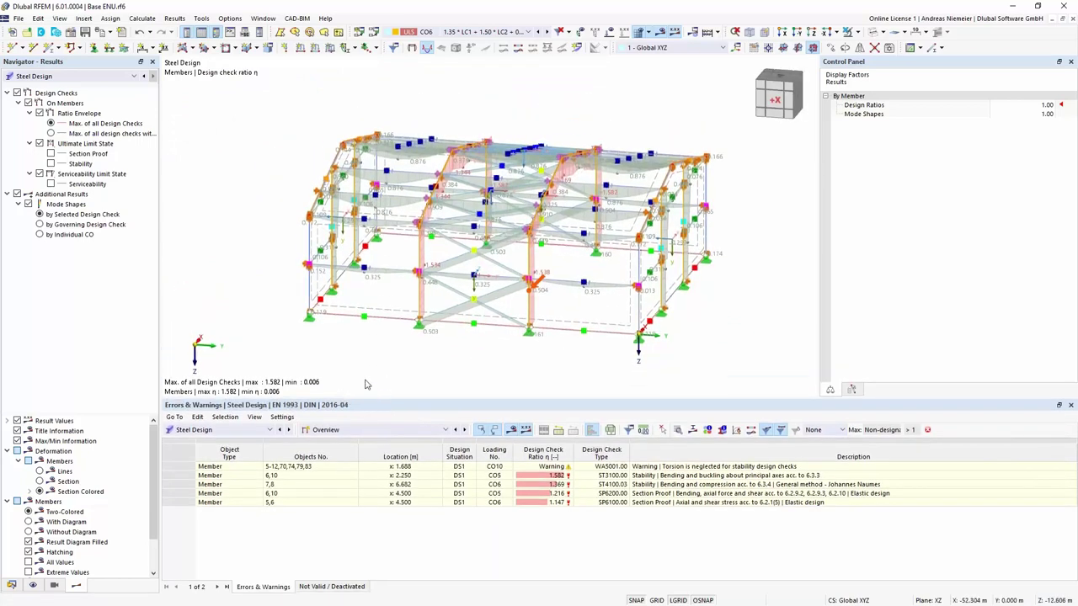
middle_click_drag(400, 359, 534, 252, "ctrl")
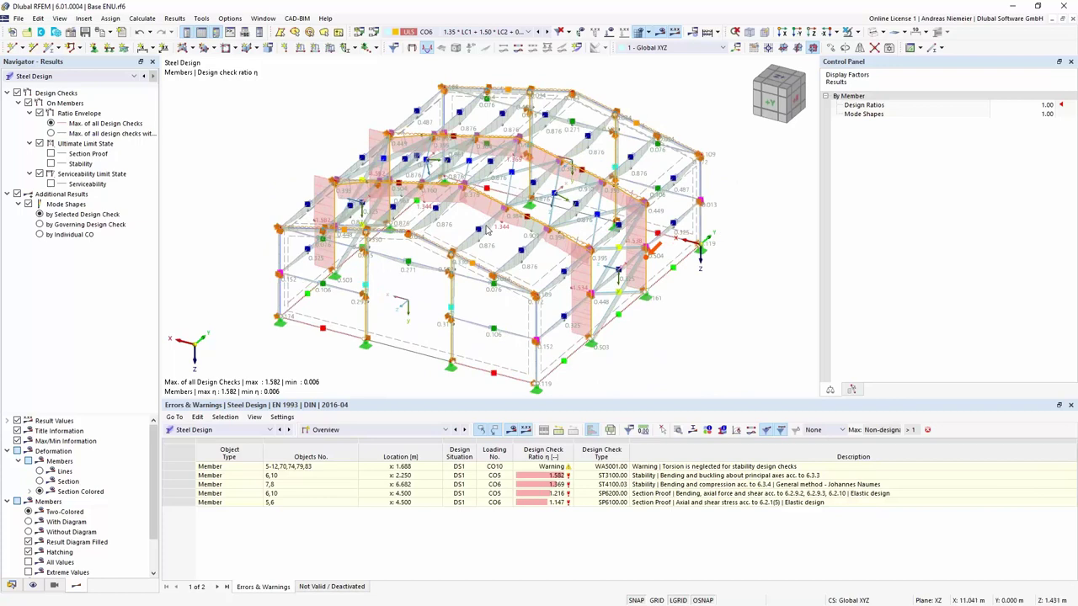
middle_click_drag(674, 338, 527, 291, "ctrl")
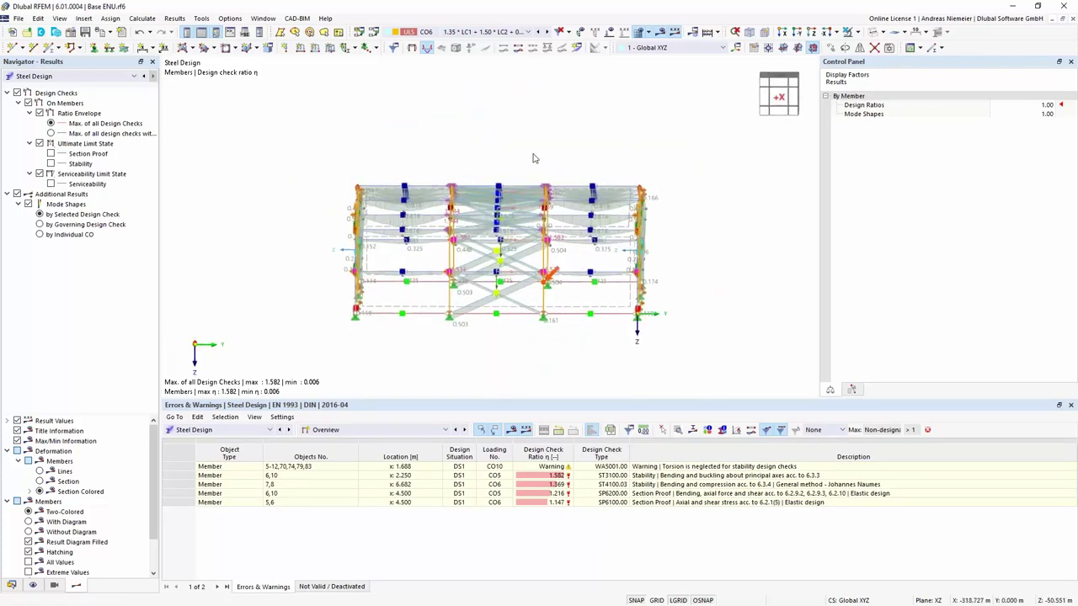
Isolate the inner portal frame at Y = -5 m in visibility mode and show it in a frontal view along Y
left_click(857, 32)
left_click(893, 47)
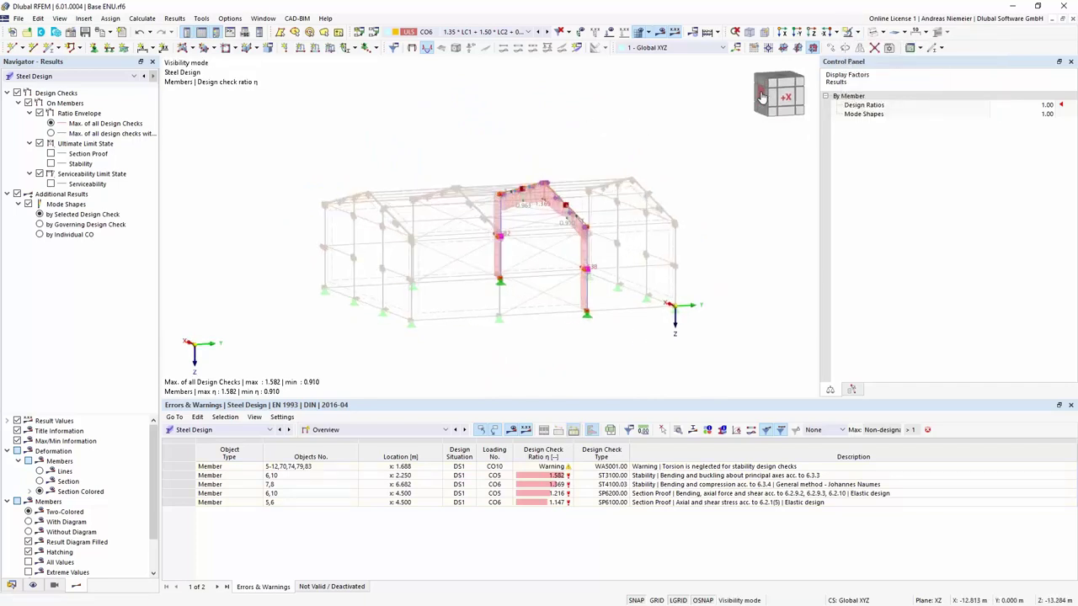
left_click(760, 97)
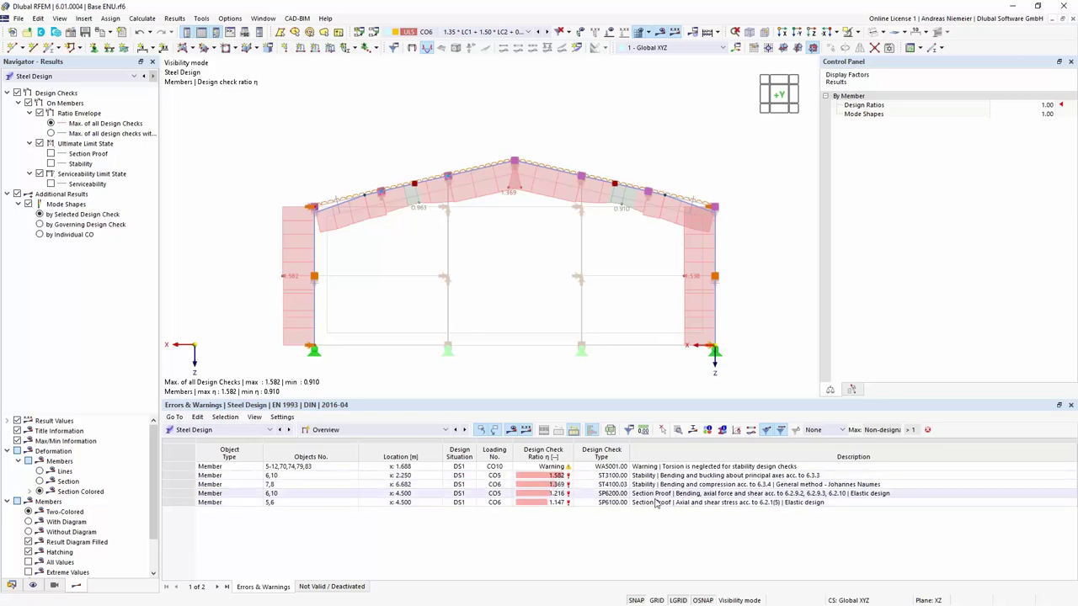
List the design ratios on members by member and display the checks of rafter member 8 next to the ridge
left_click(375, 430)
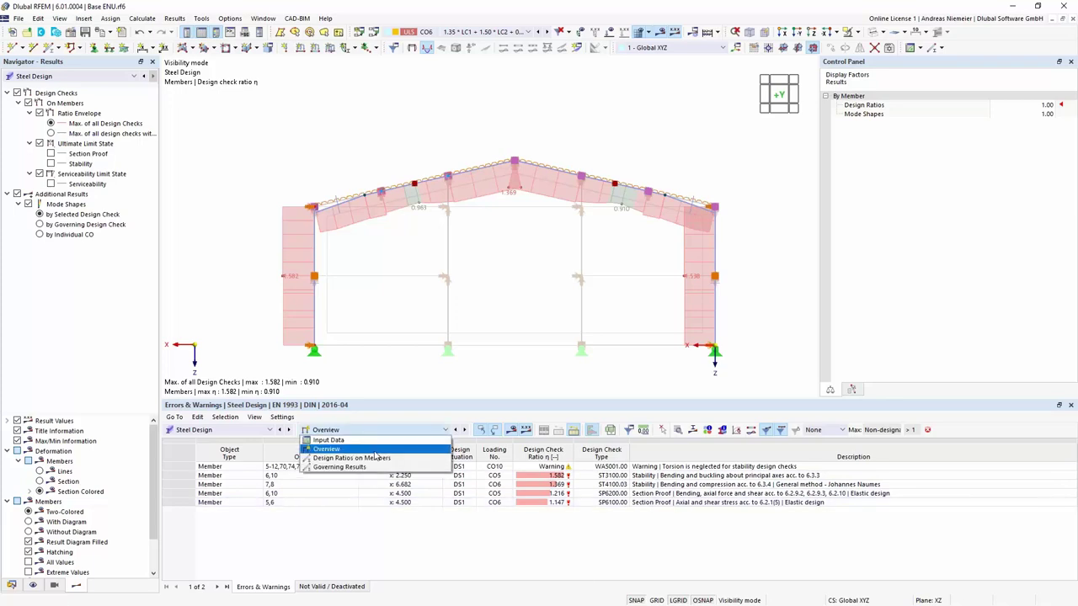
left_click(375, 460)
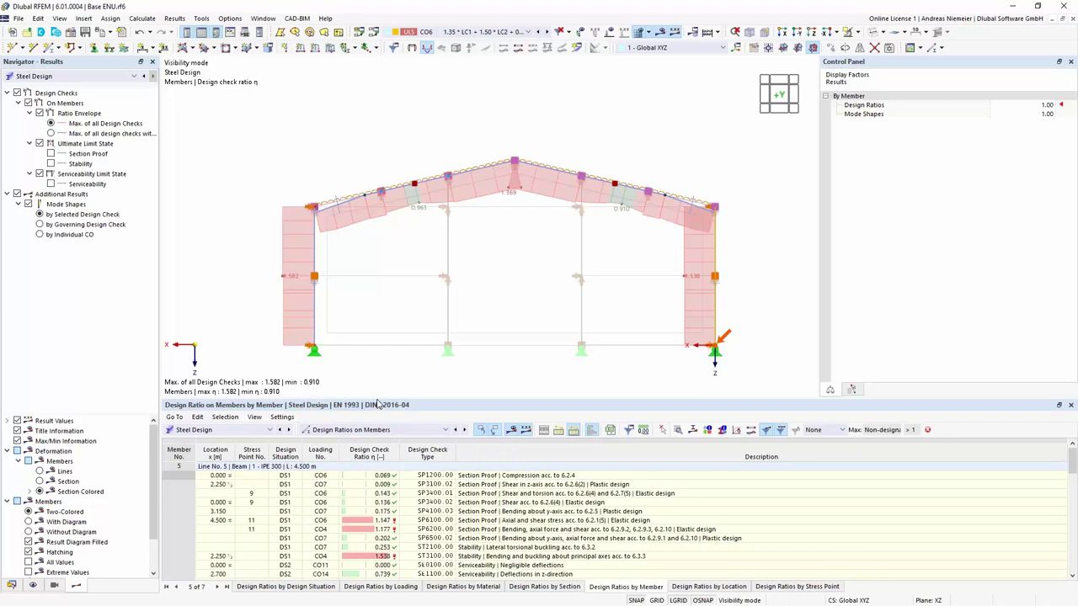
left_click_drag(378, 401, 379, 370)
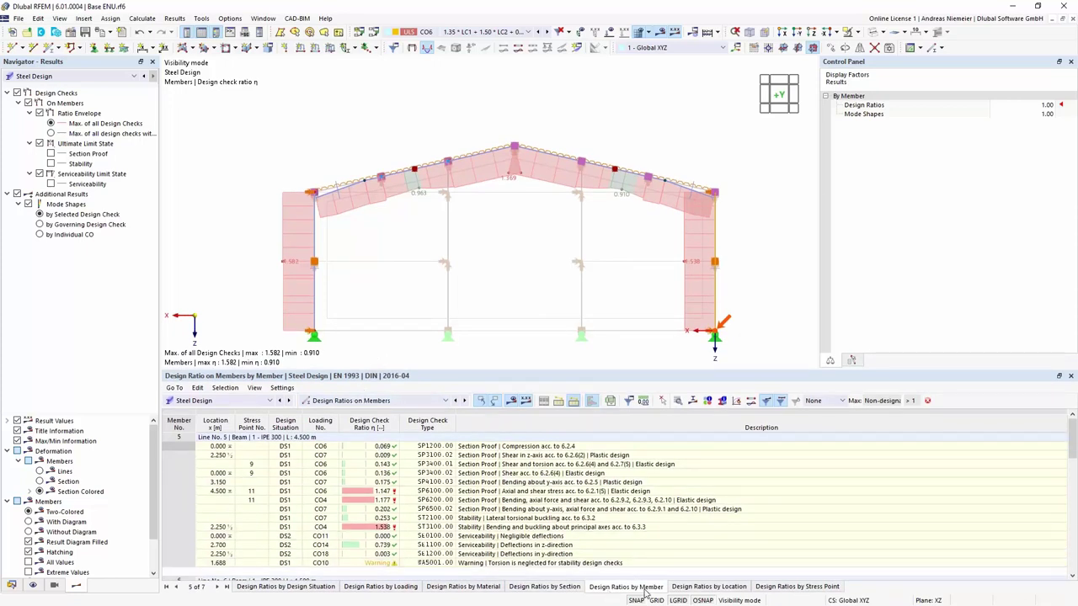
left_click_drag(509, 376, 507, 342)
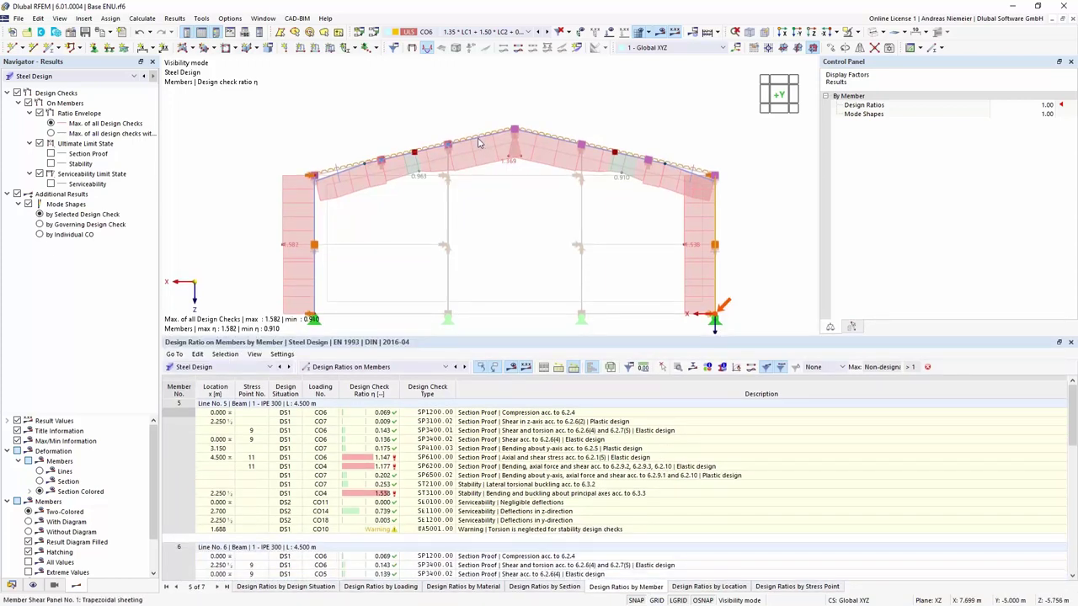
scroll(477, 135, "up", 2)
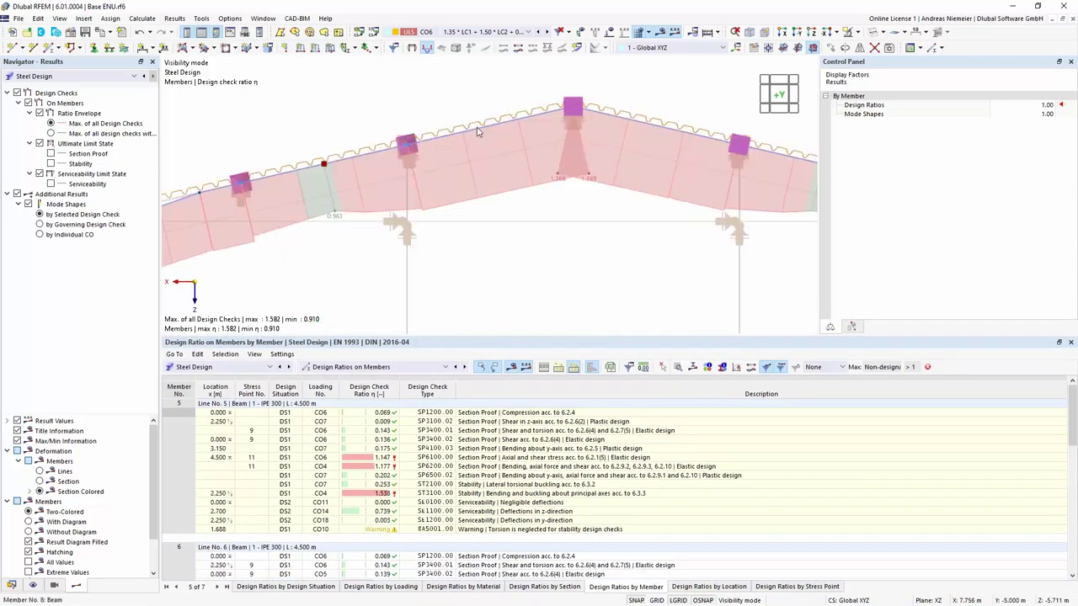
left_click(477, 131)
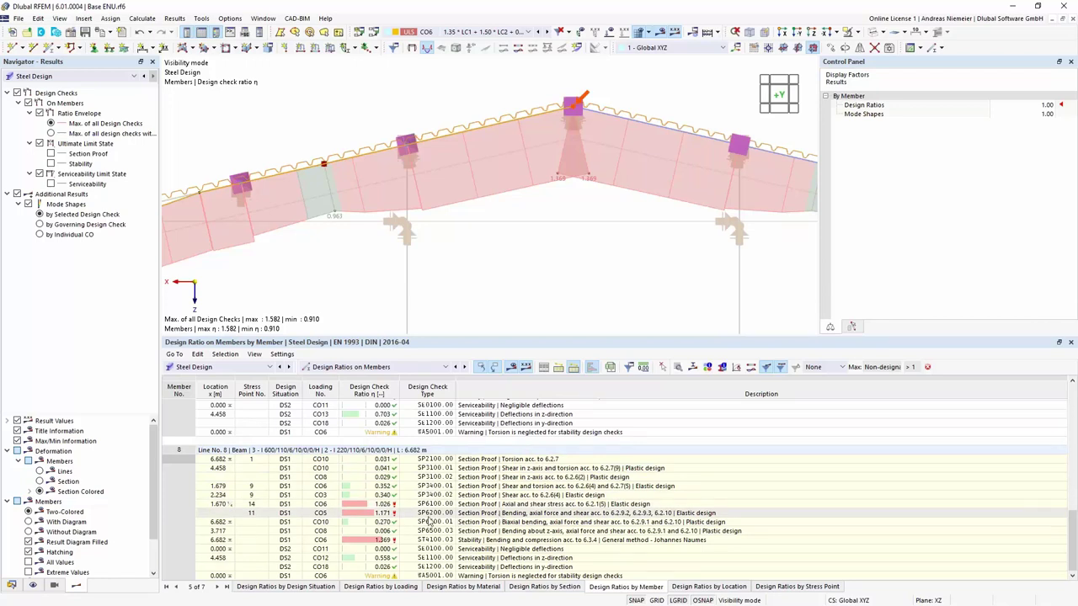
Examine the design check details of member 8's SP6200 section proof for bending, axial force and shear, including its formulas
left_click(497, 514)
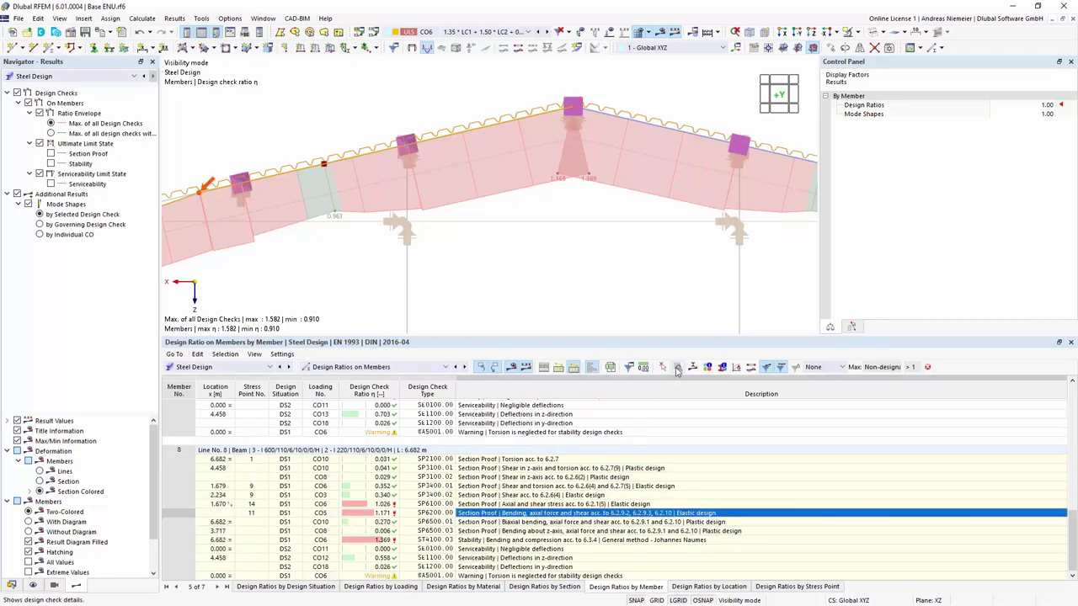
double_click(650, 509)
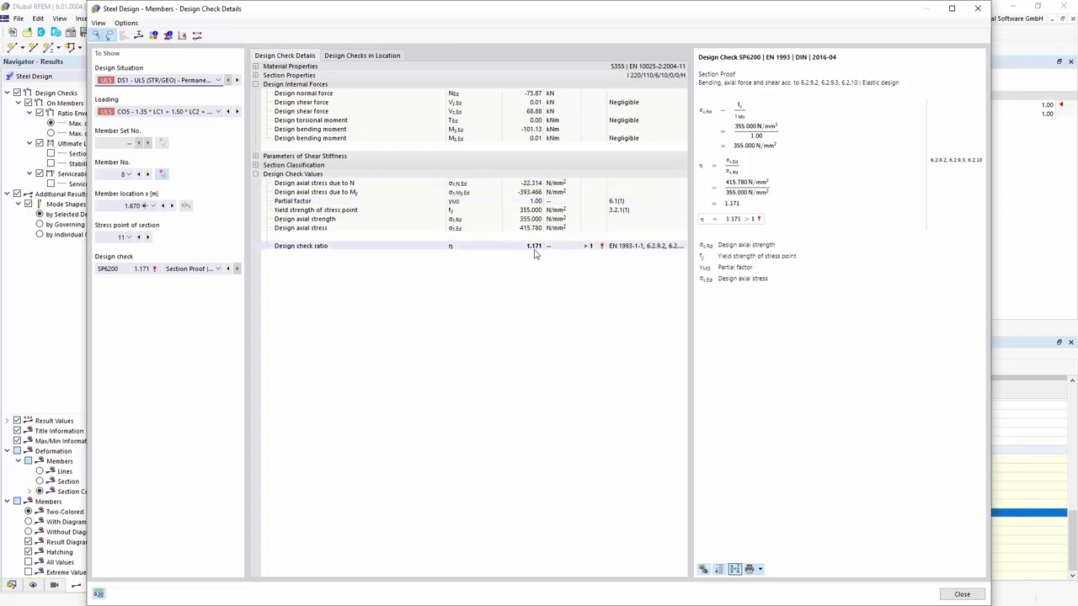
left_click(518, 130)
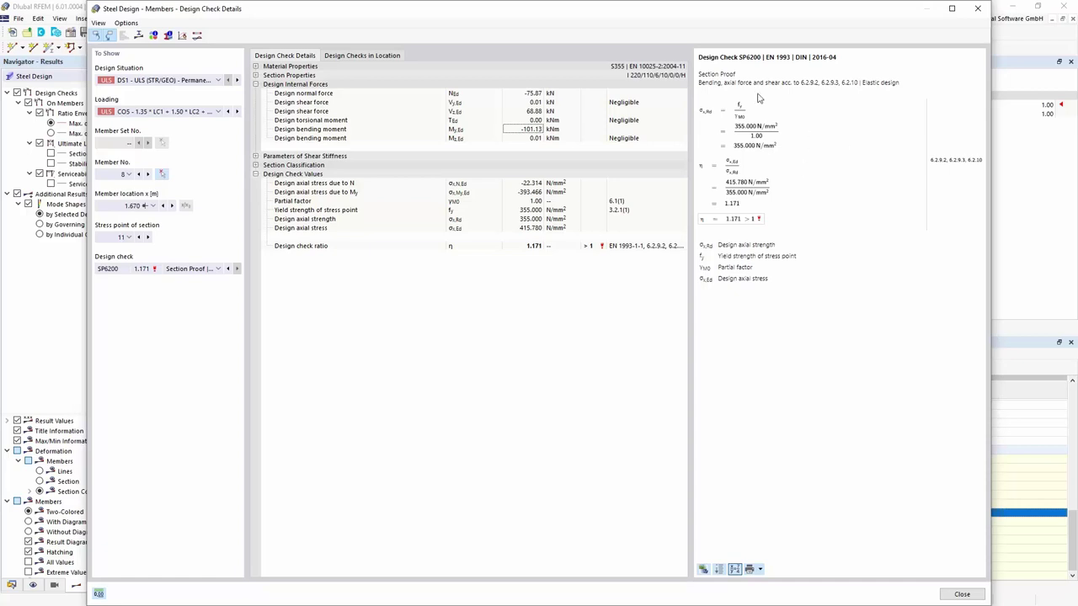
left_click_drag(741, 267, 703, 242)
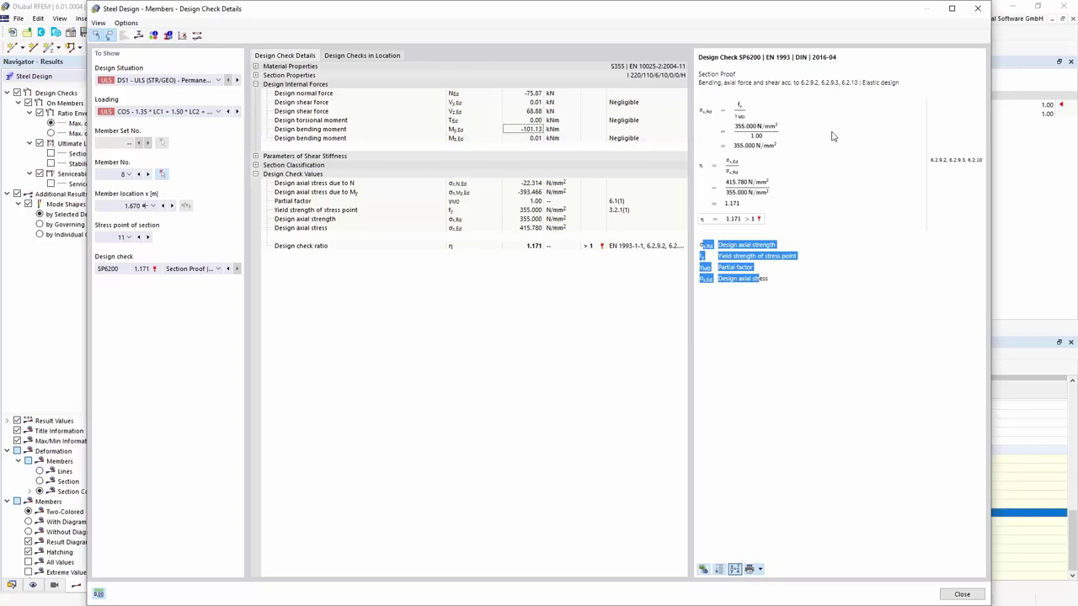
left_click(962, 594)
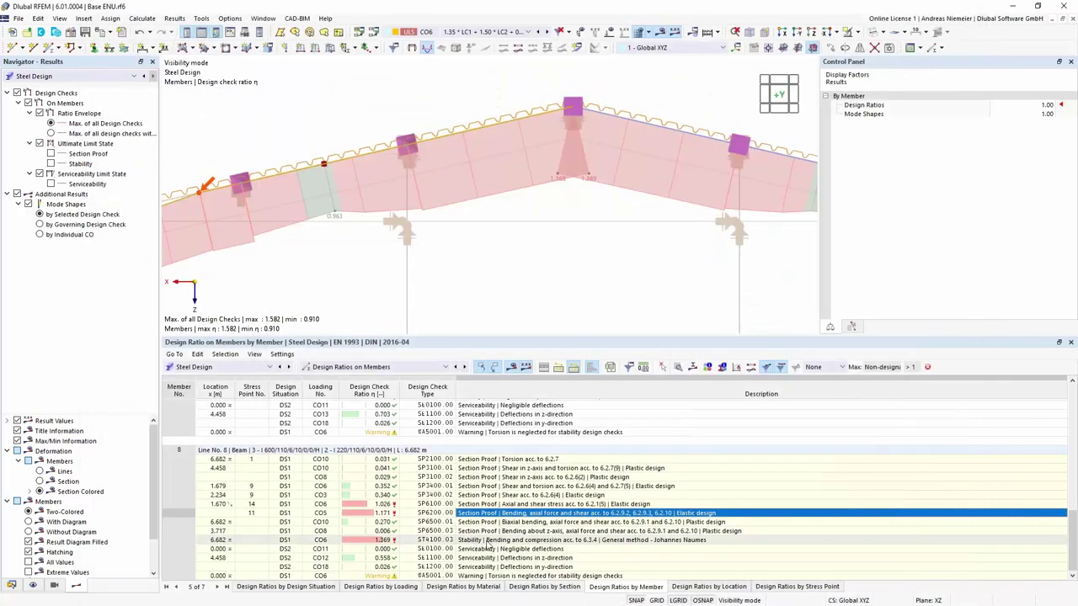
Examine the design check details and formulas of member 8's ST4100.03 stability check for bending and compression by the general method
left_click(590, 540)
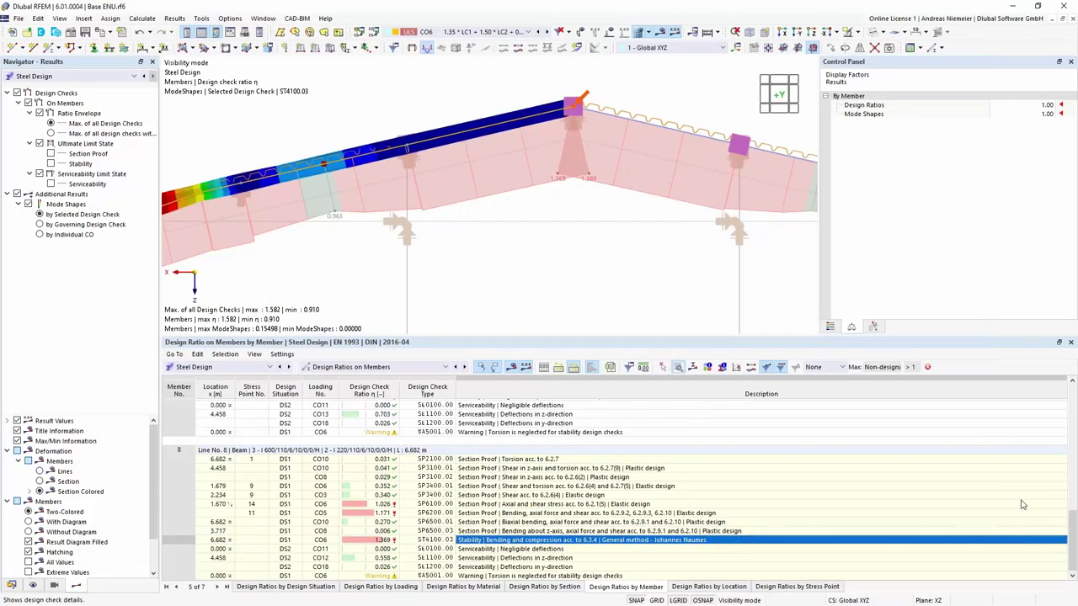
double_click(1019, 540)
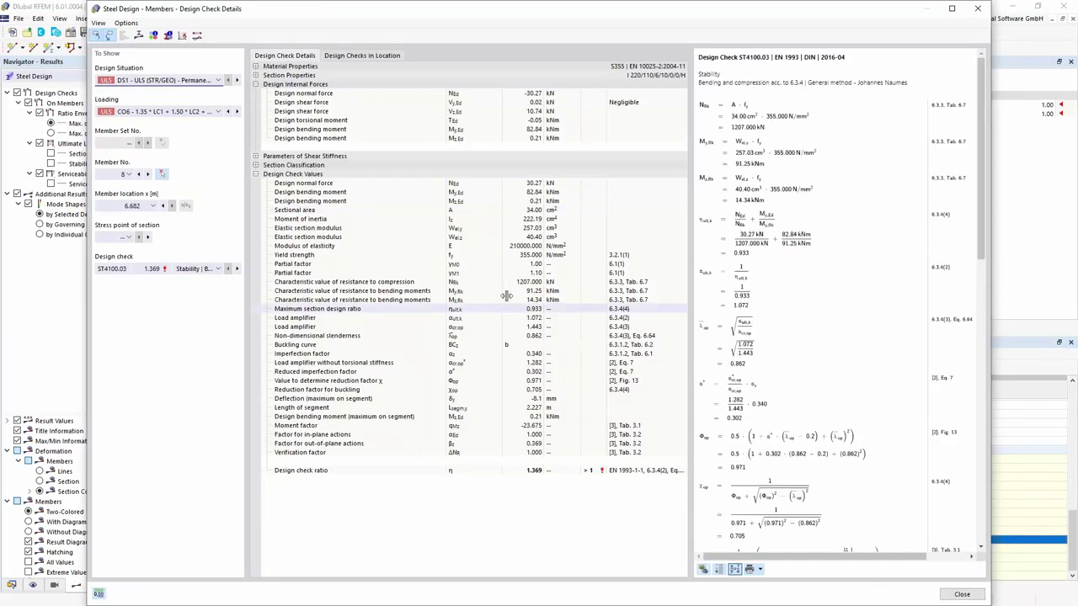
scroll(790, 314, "down", 5)
scroll(790, 314, "down", 6)
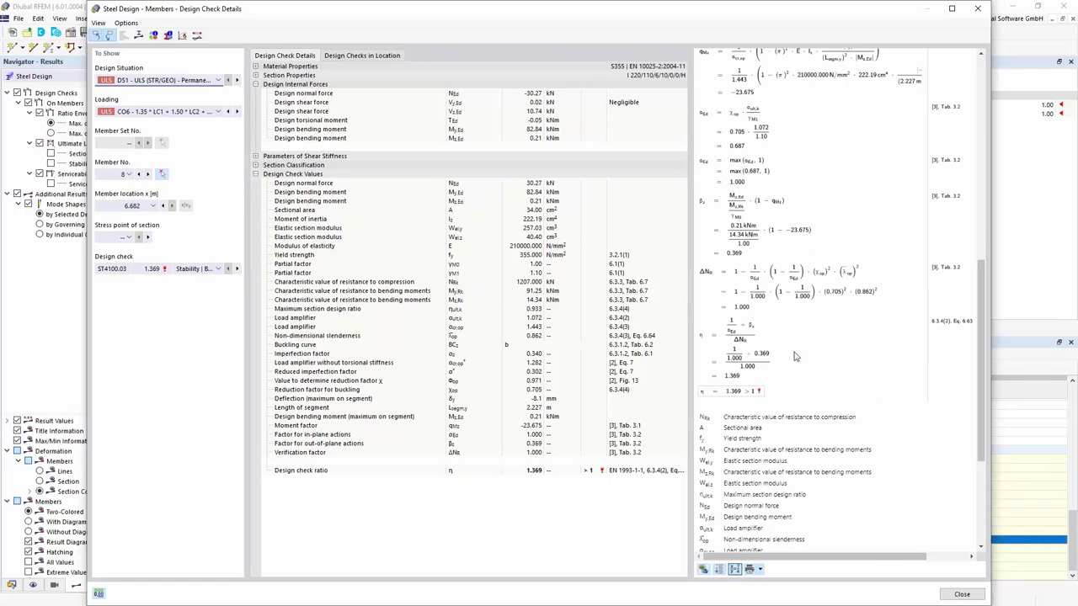
scroll(806, 435, "down", 4)
left_click_drag(749, 472, 743, 259)
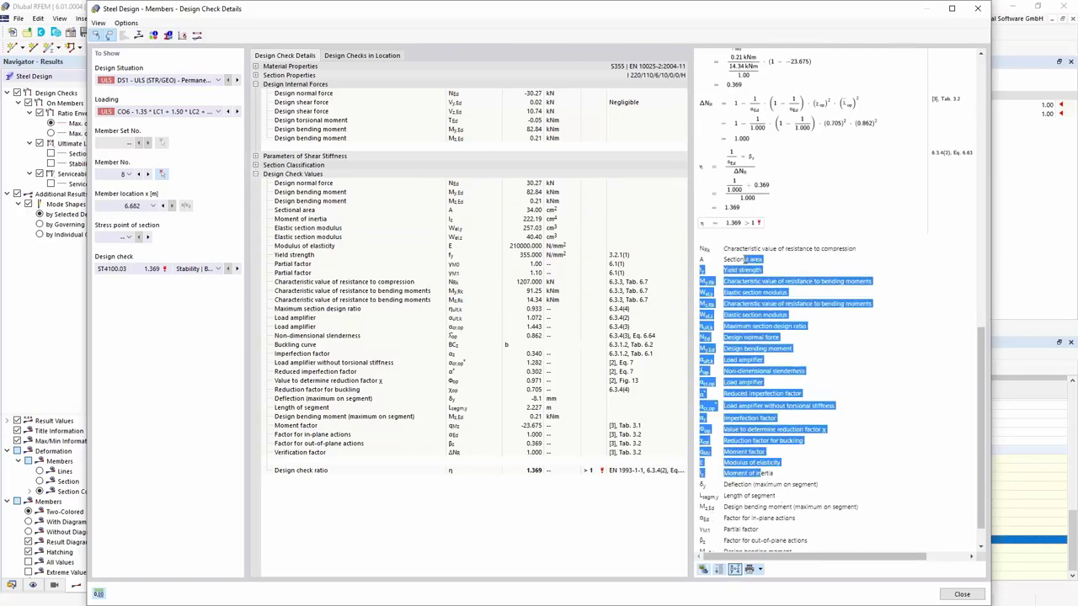
scroll(743, 259, "up", 11)
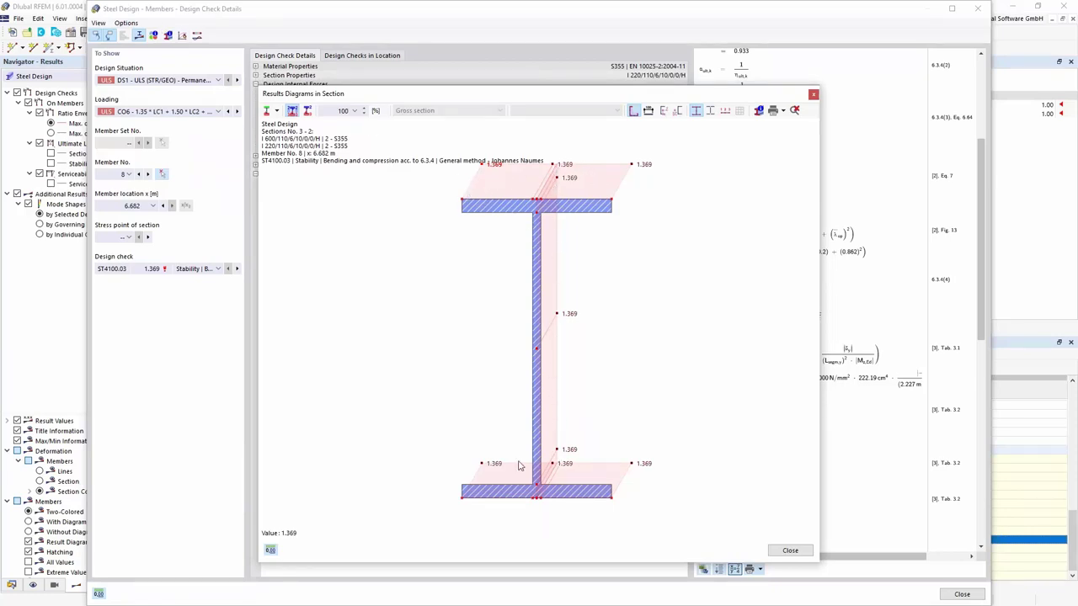
View member 8's section stresses due to axial force and to bending about the local y-axis, and close the design check details
left_click(277, 112)
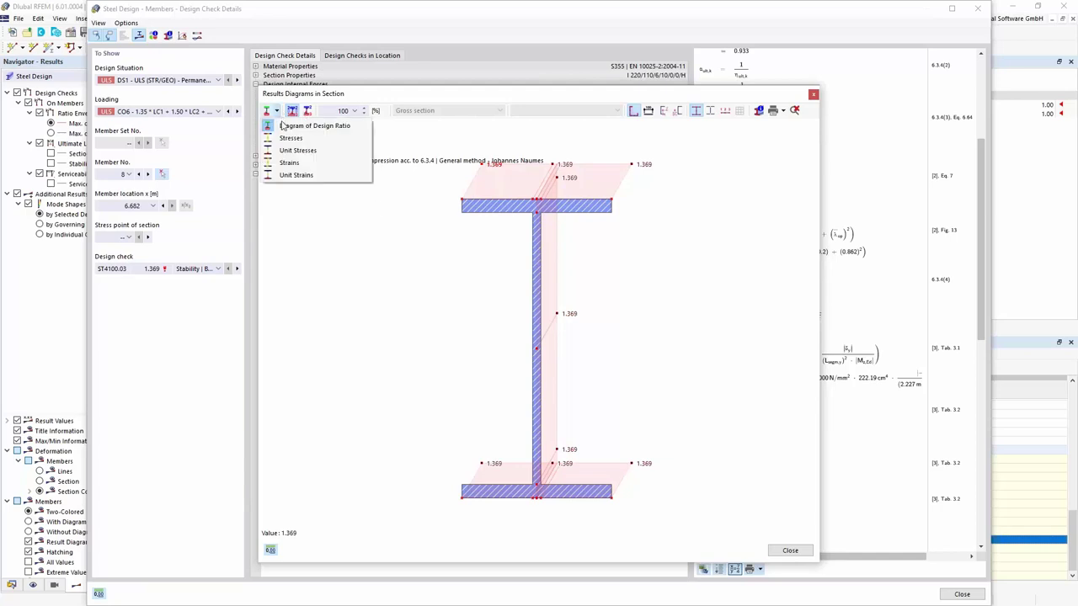
left_click(428, 280)
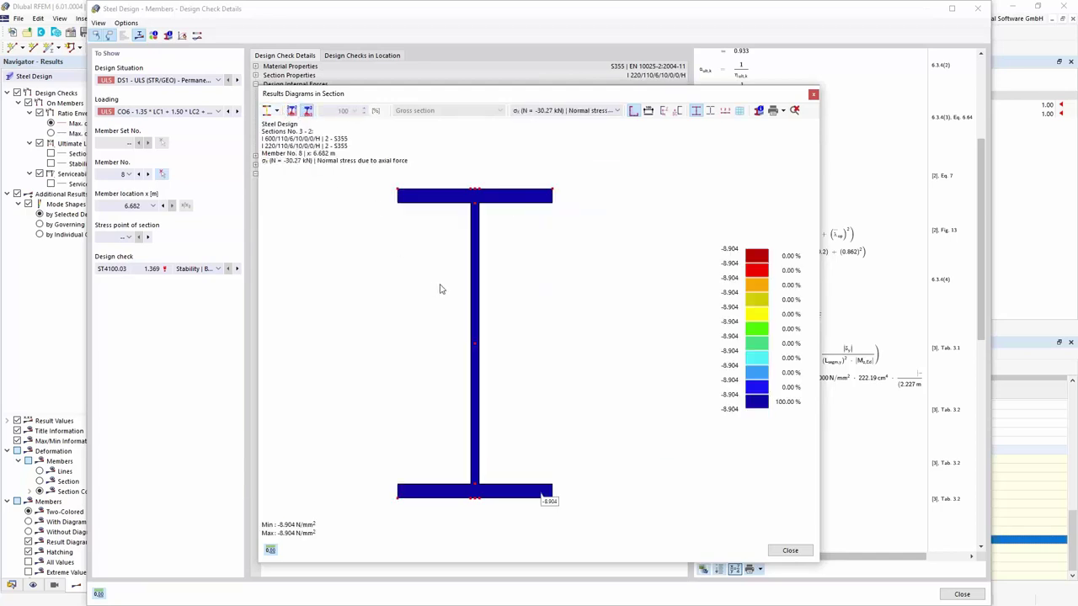
left_click(583, 111)
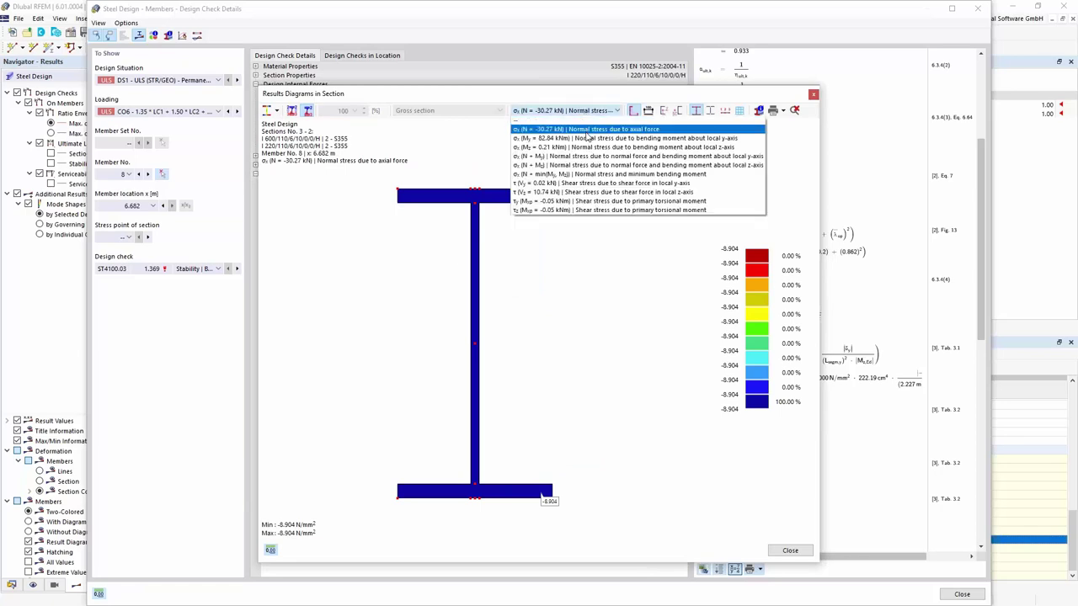
left_click(588, 139)
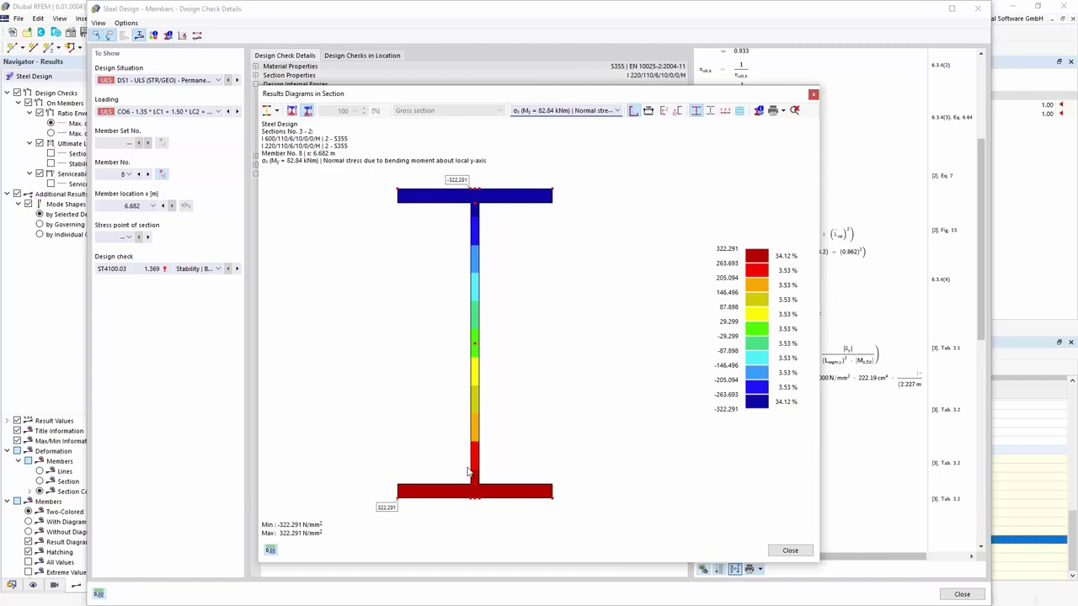
left_click(790, 551)
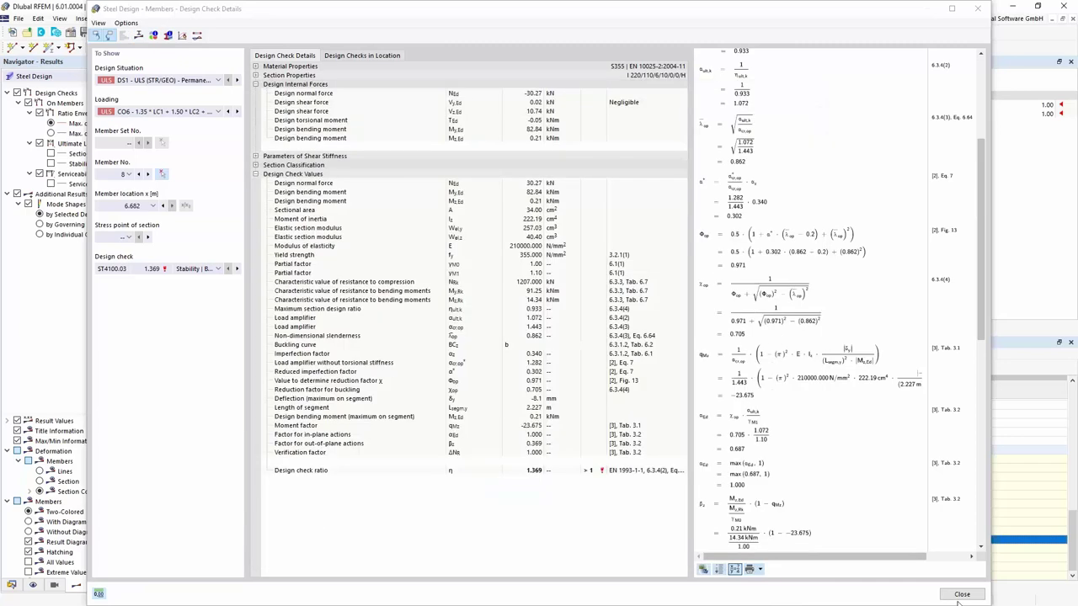
left_click(962, 596)
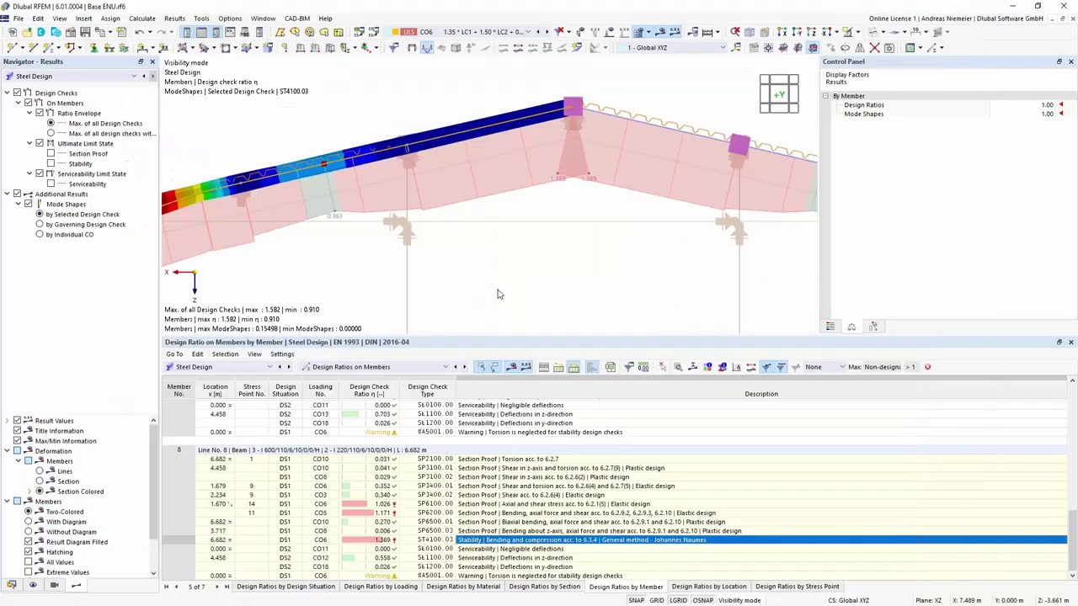
Enlarge the model view by shrinking the results table and leave visibility mode to show the whole hall
scroll(506, 288, "down", 3)
middle_click_drag(558, 207, 468, 235, "ctrl")
scroll(464, 332, "down", 2)
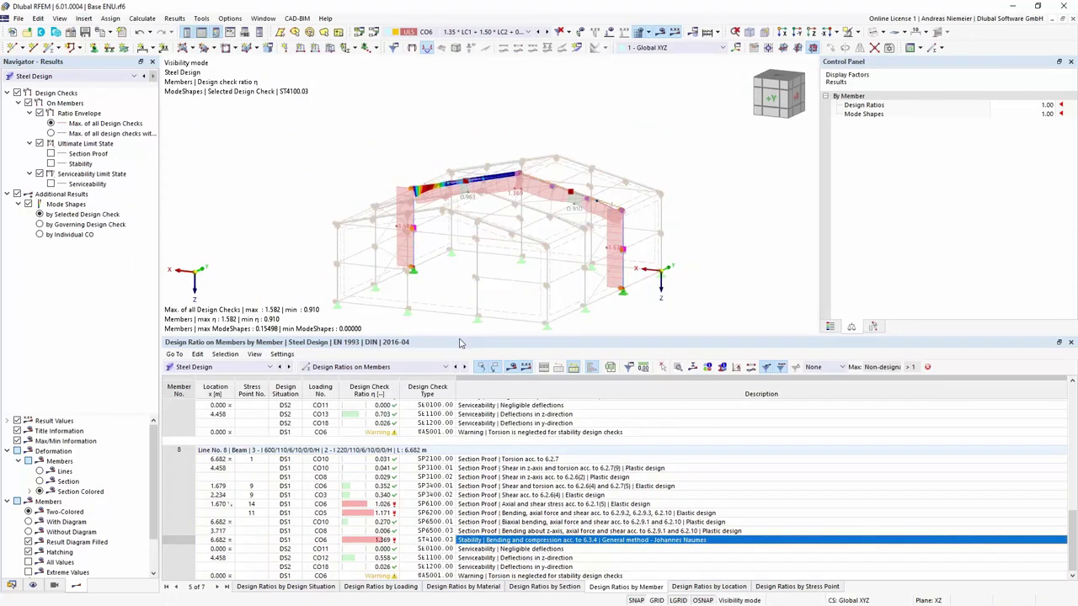
left_click_drag(462, 337, 477, 418)
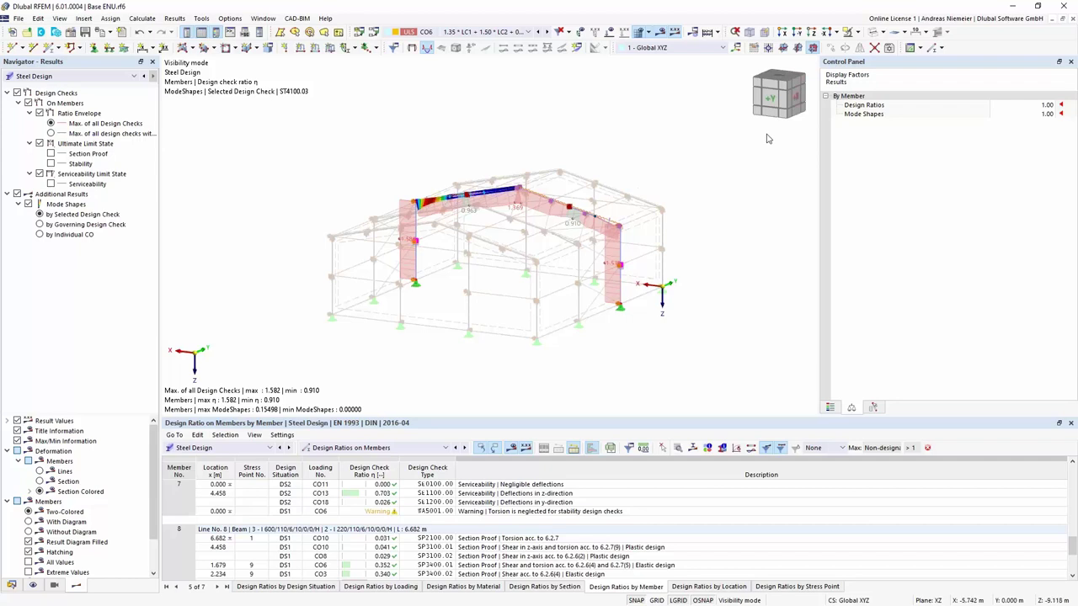
left_click(857, 32)
left_click(870, 105)
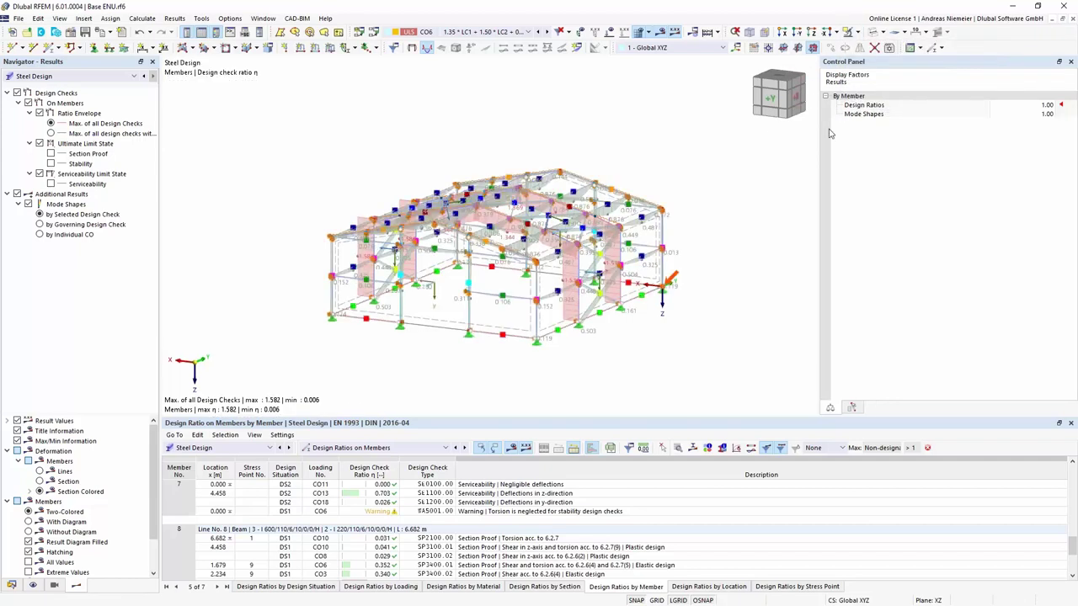
Switch the results to static analysis for design situation DS1 and display the global deformations |u| without the member internal forces
left_click(476, 34)
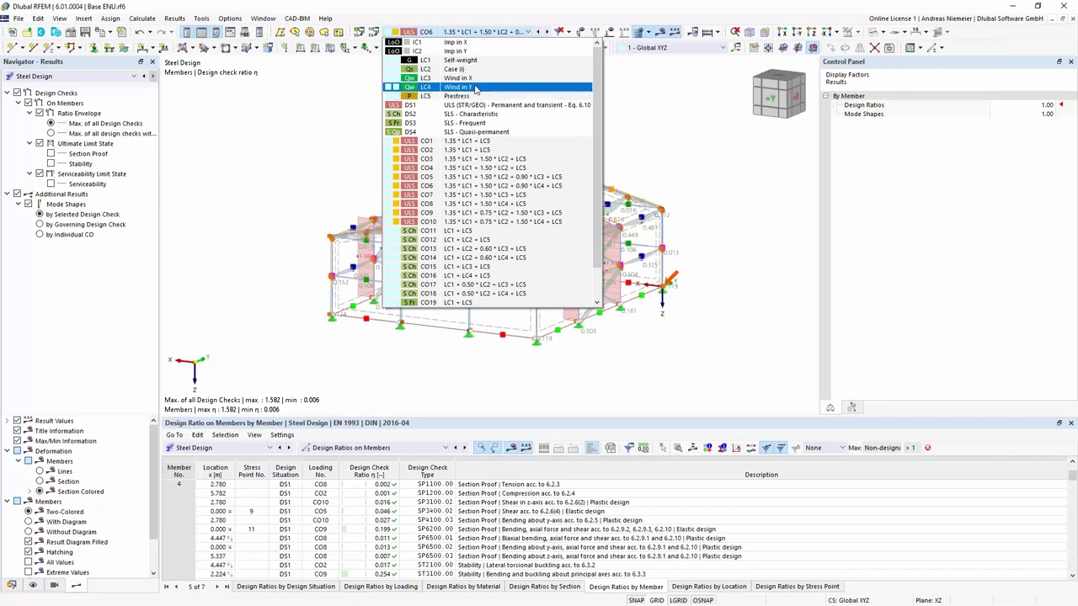
left_click(480, 60)
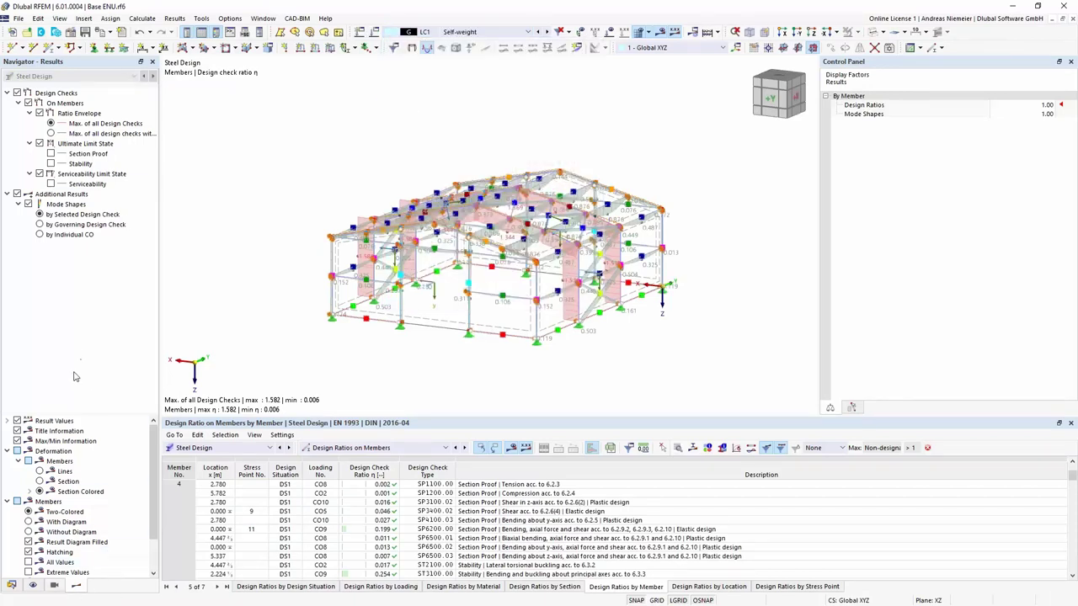
left_click(192, 448)
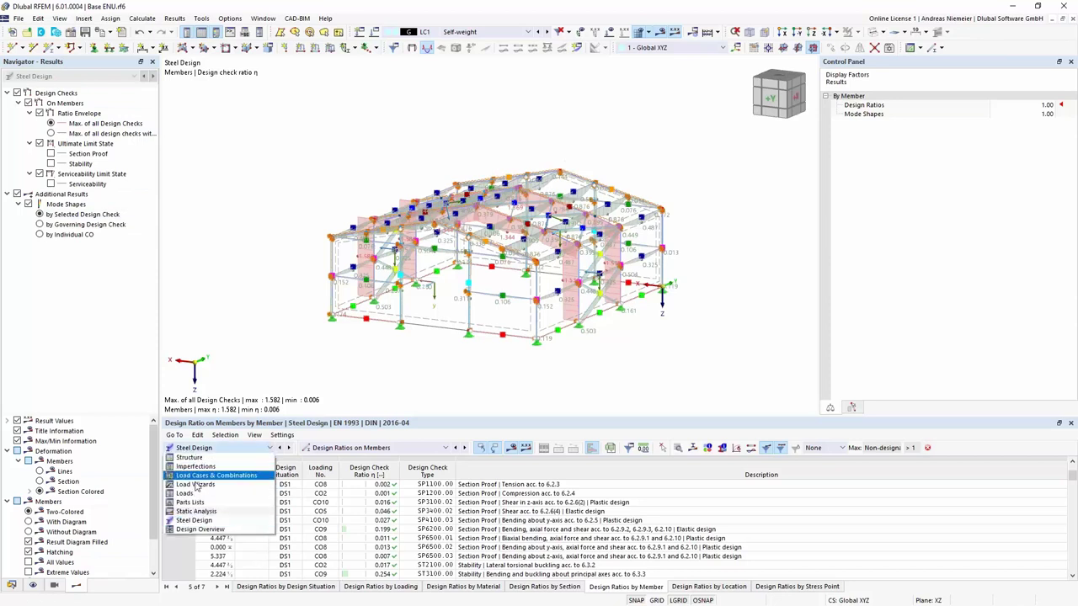
left_click(199, 521)
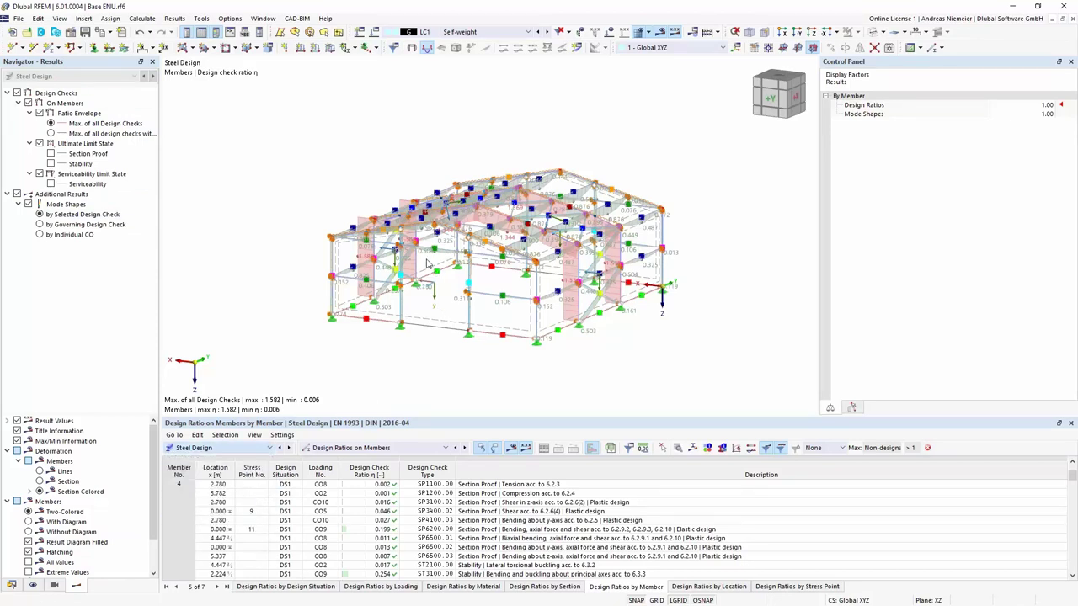
left_click(90, 76)
left_click(90, 85)
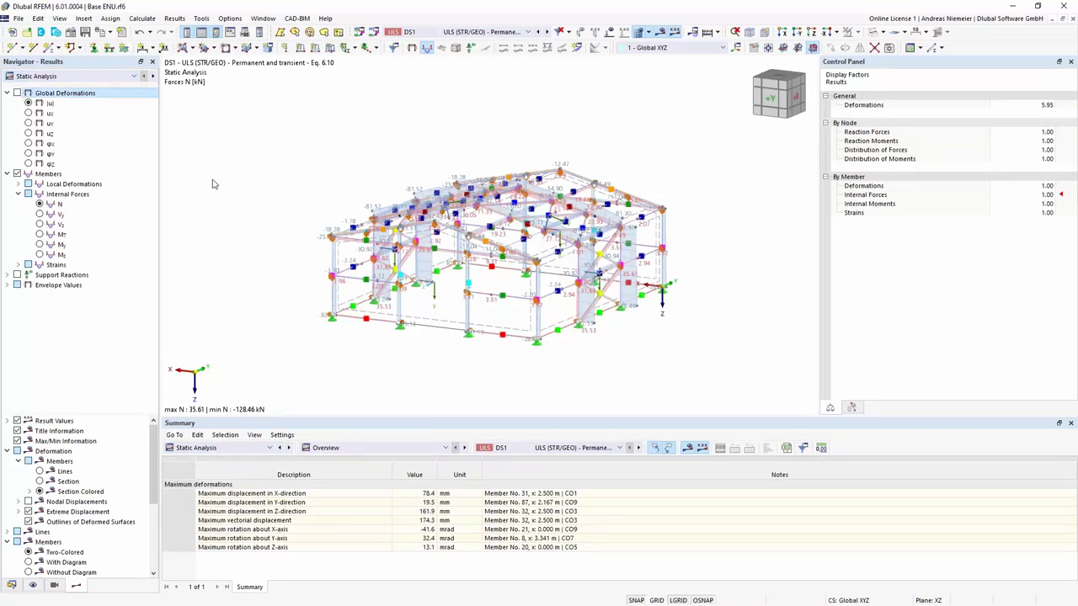
middle_click_drag(277, 171, 280, 170)
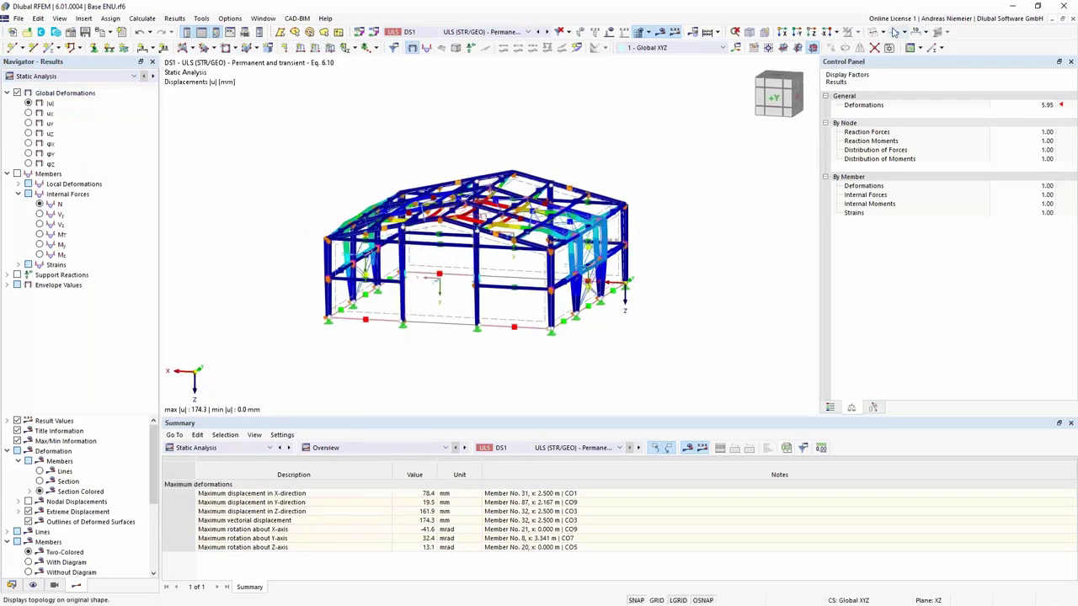
Display the hall model as solid with filled wall and roof surfaces in a closer view
left_click(894, 30)
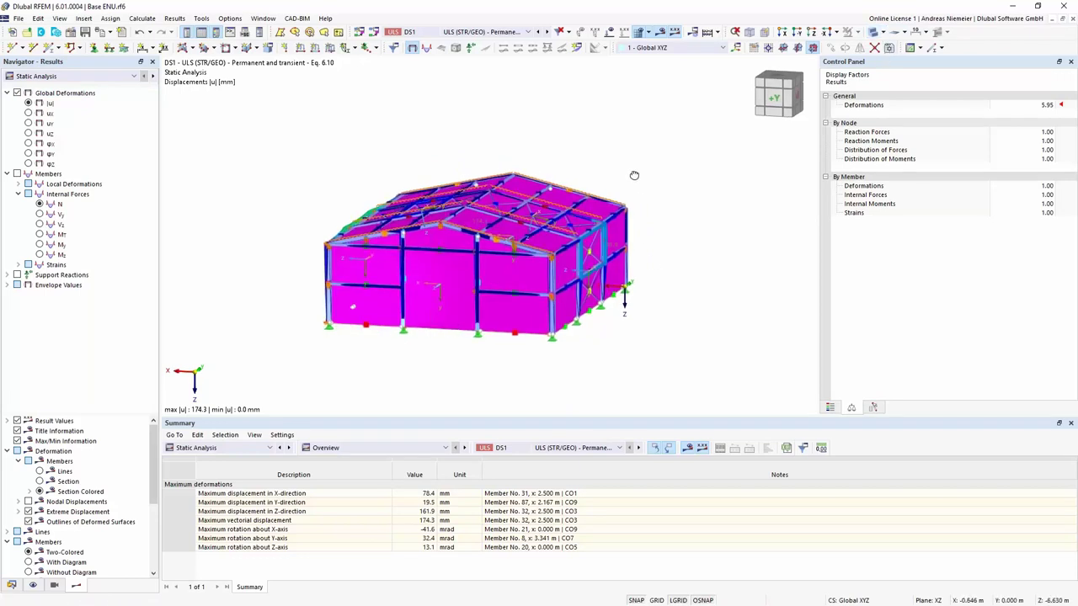
scroll(393, 363, "up", 3)
middle_click_drag(273, 195, 224, 242)
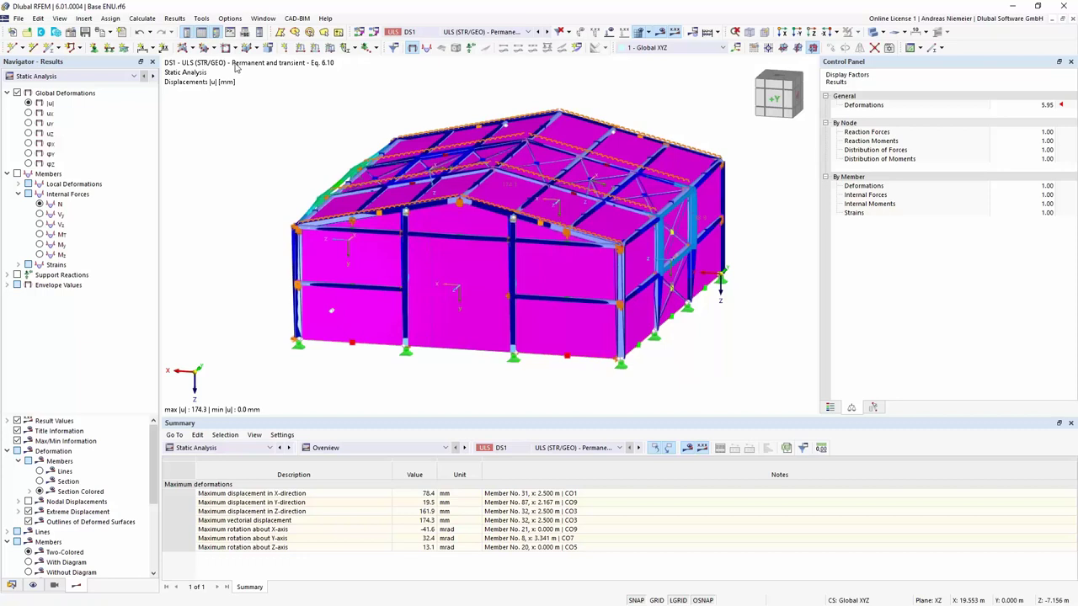
Activate Camera Fly Mode and fly around the outside of the hall to face its gable wall
left_click(230, 17)
left_click(202, 18)
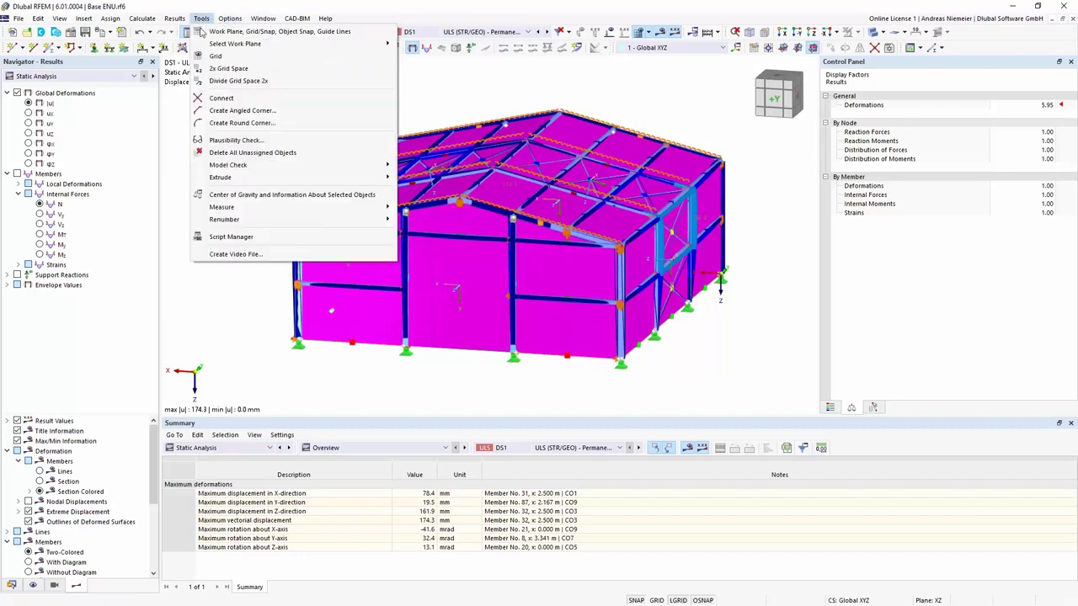
left_click(218, 352)
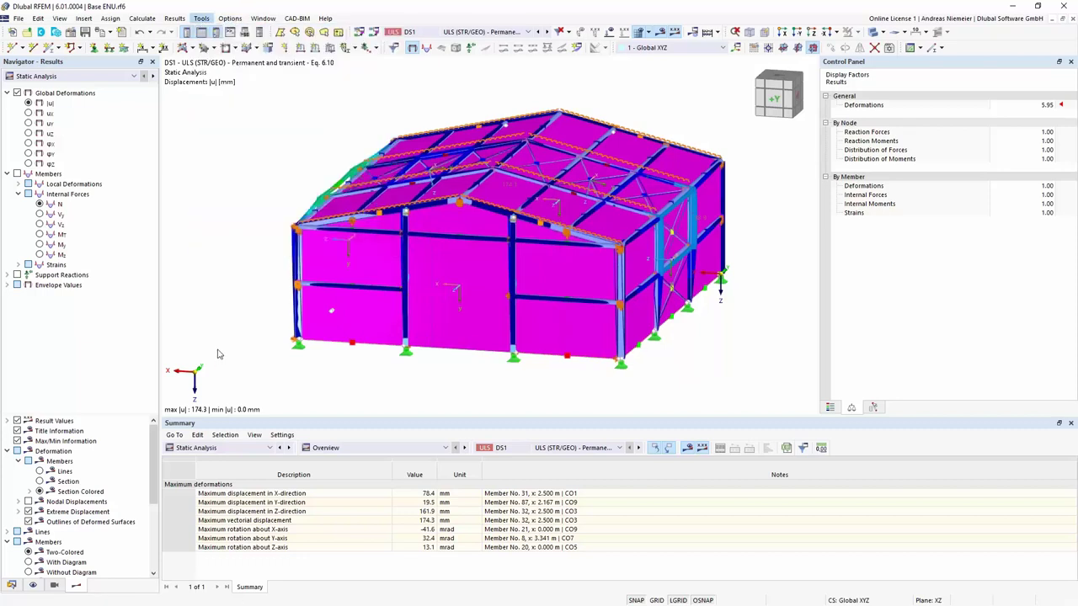
left_click(39, 18)
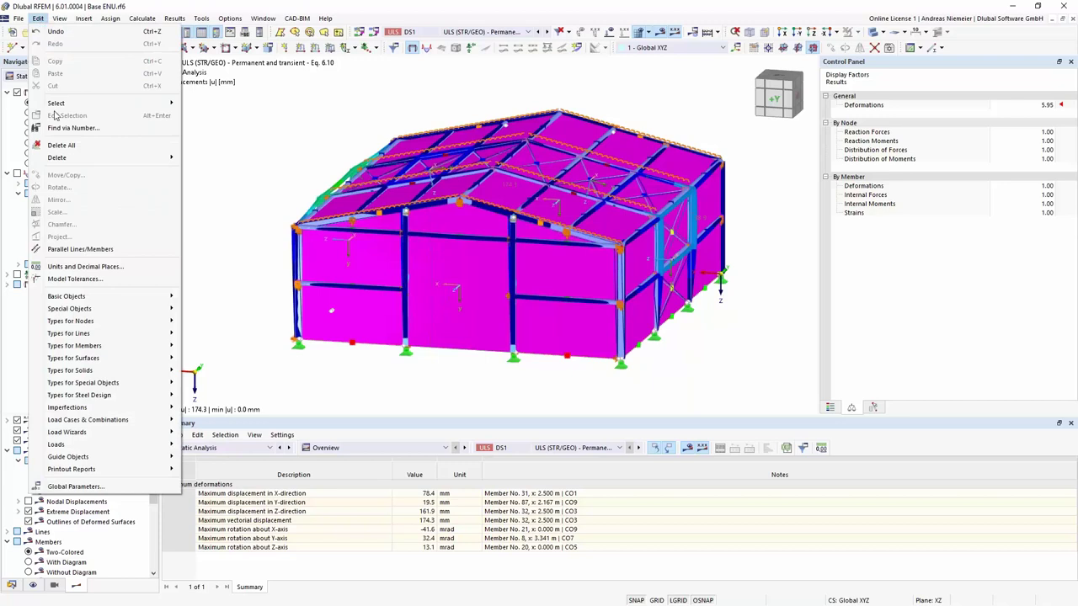
left_click(60, 18)
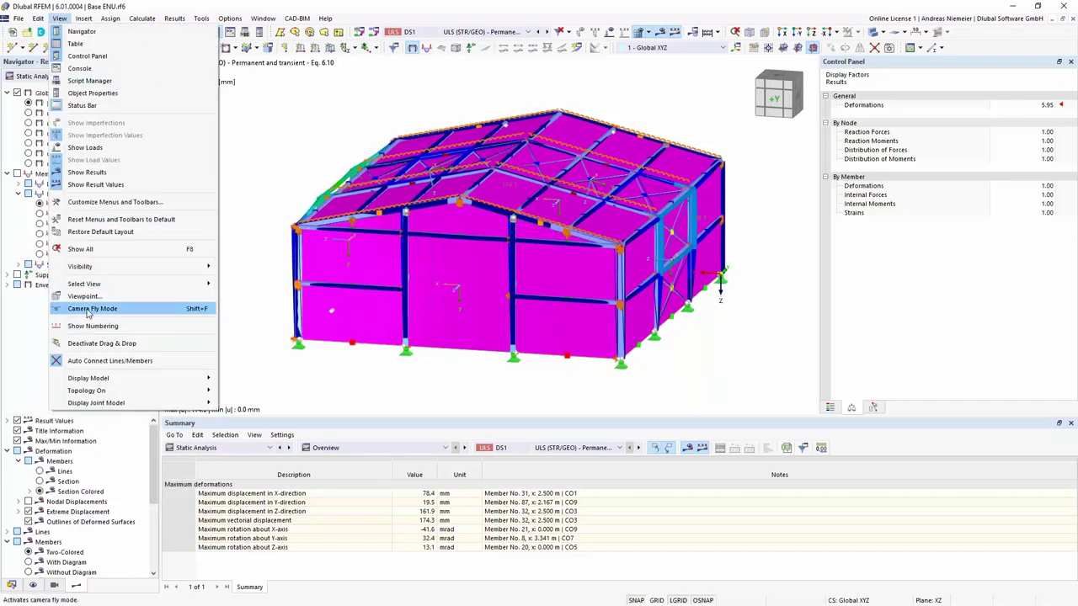
left_click(93, 308)
key("Up")
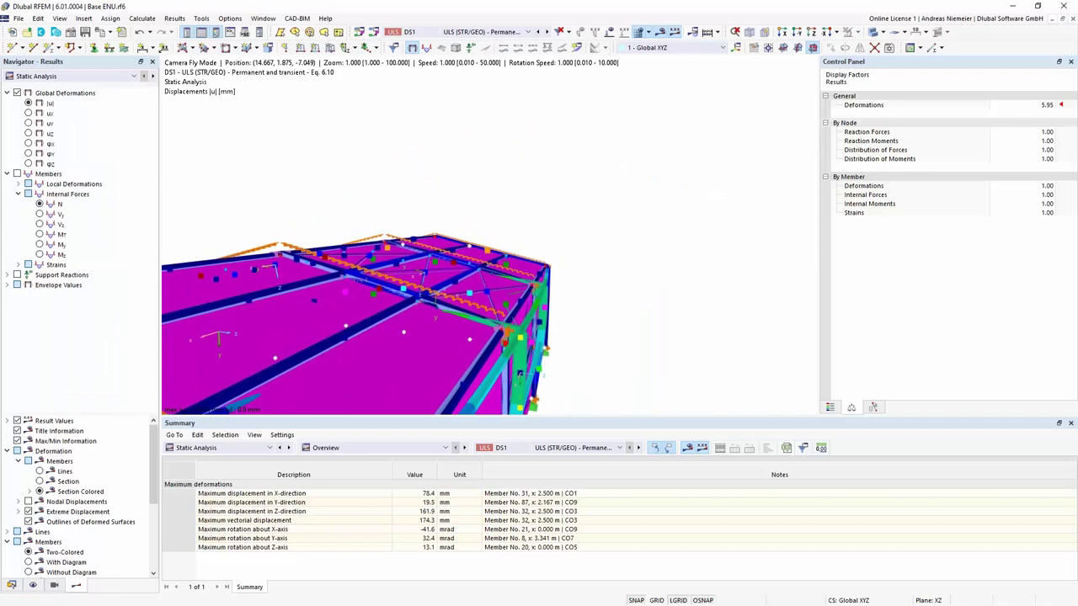
key("Up")
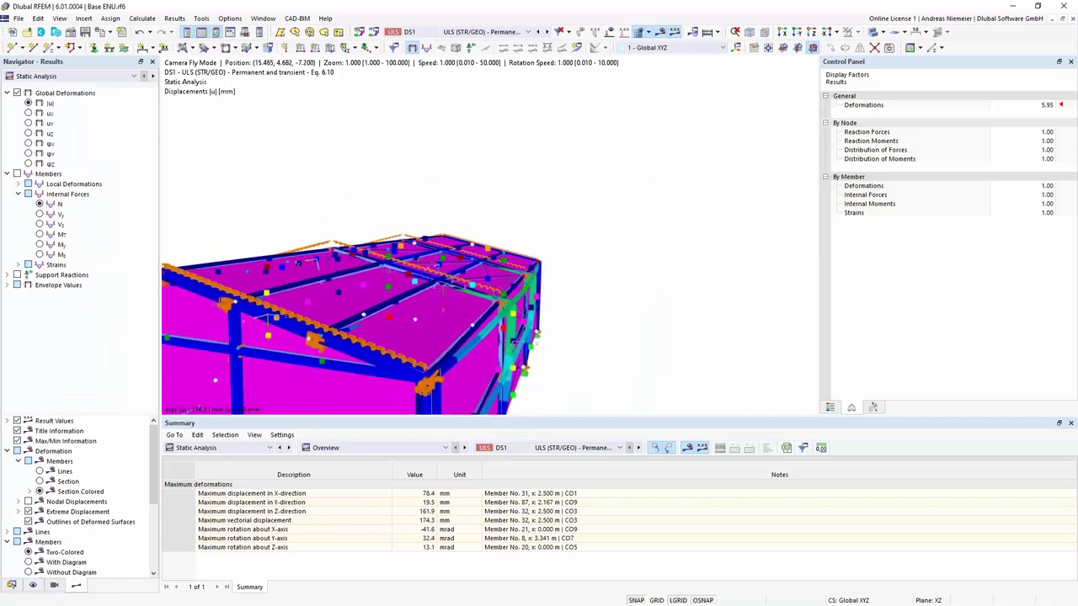
key("Left")
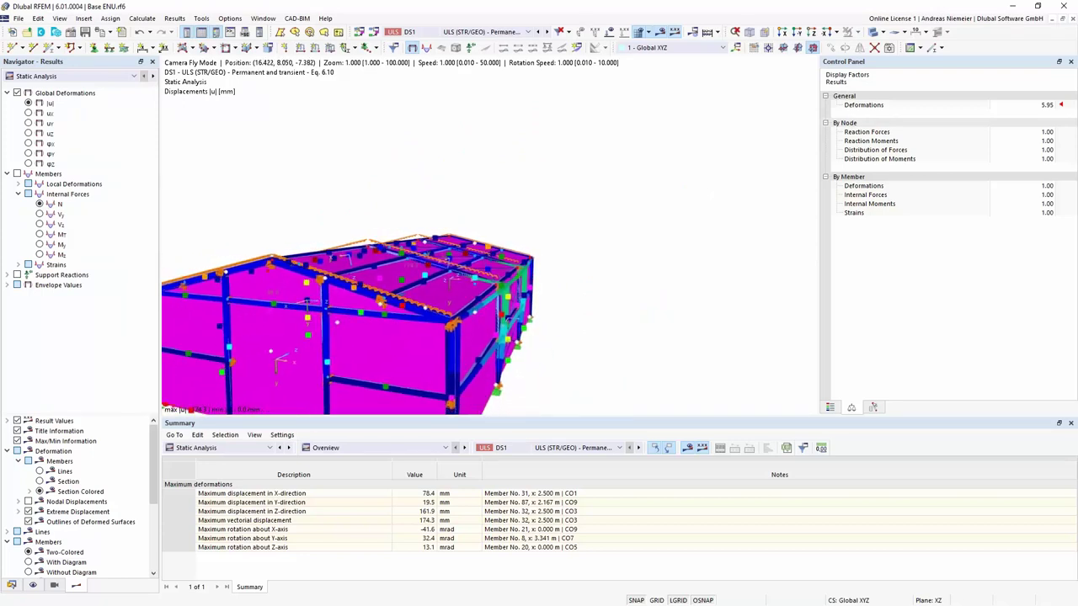
key("Left")
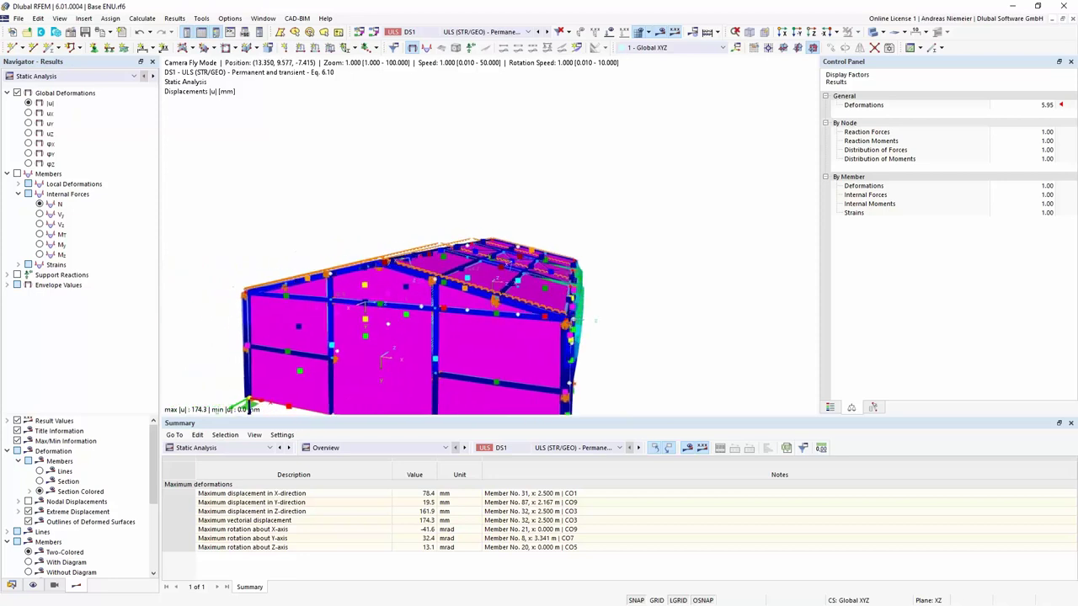
key("Left")
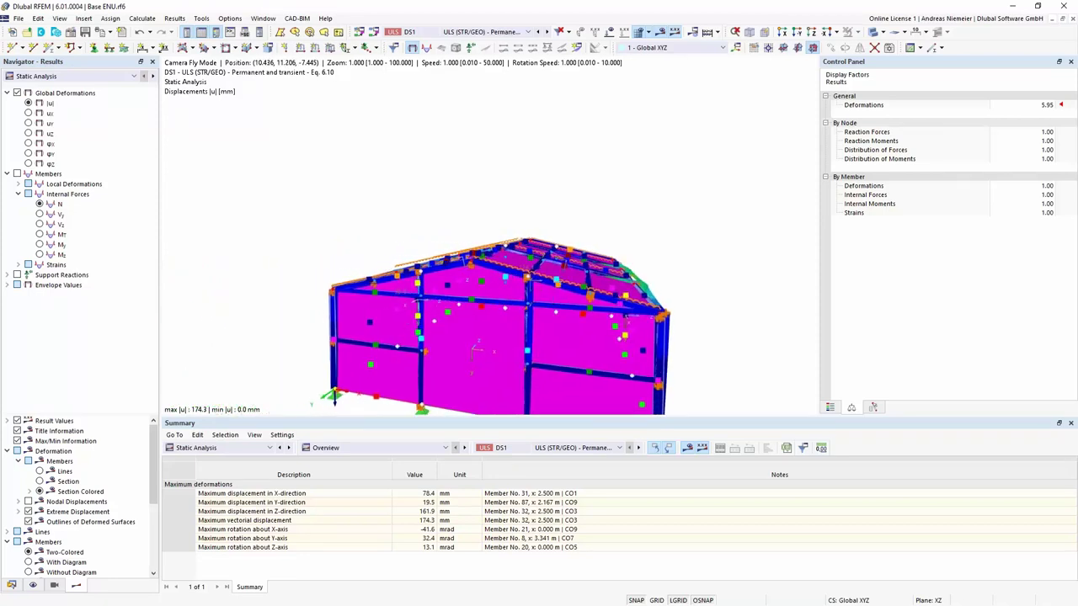
Fly through the gable wall into the hall, look around the deformed frames inside, and leave Camera Fly Mode
key("Up")
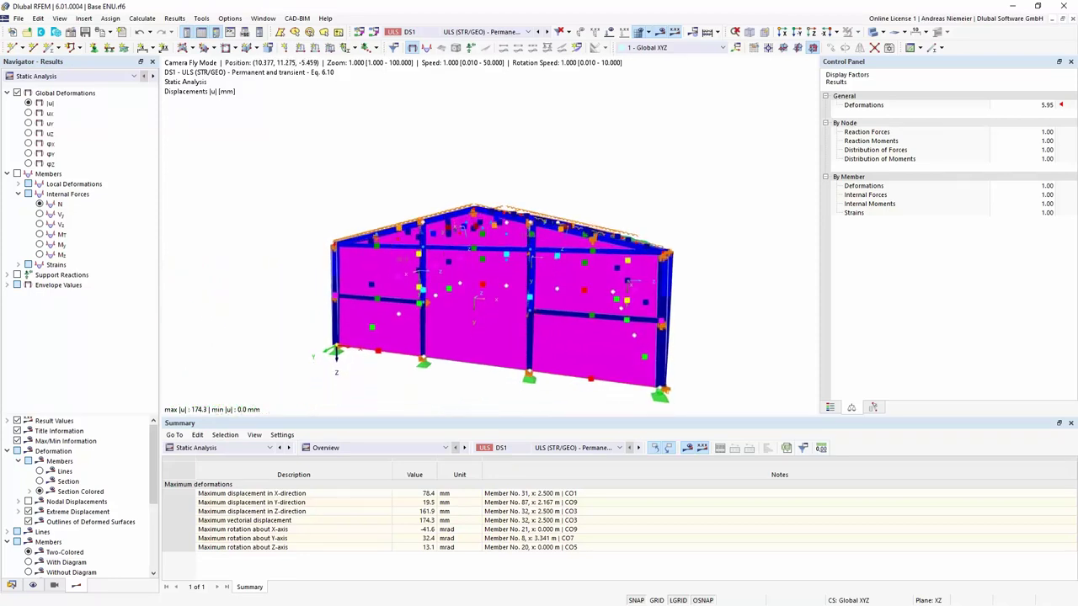
key("Up")
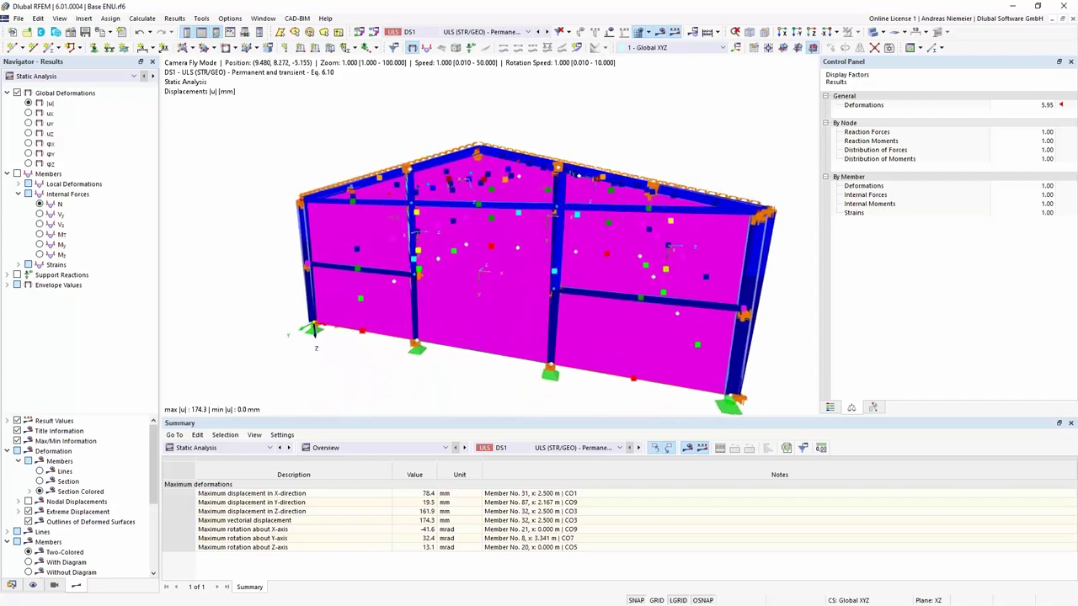
key("Up")
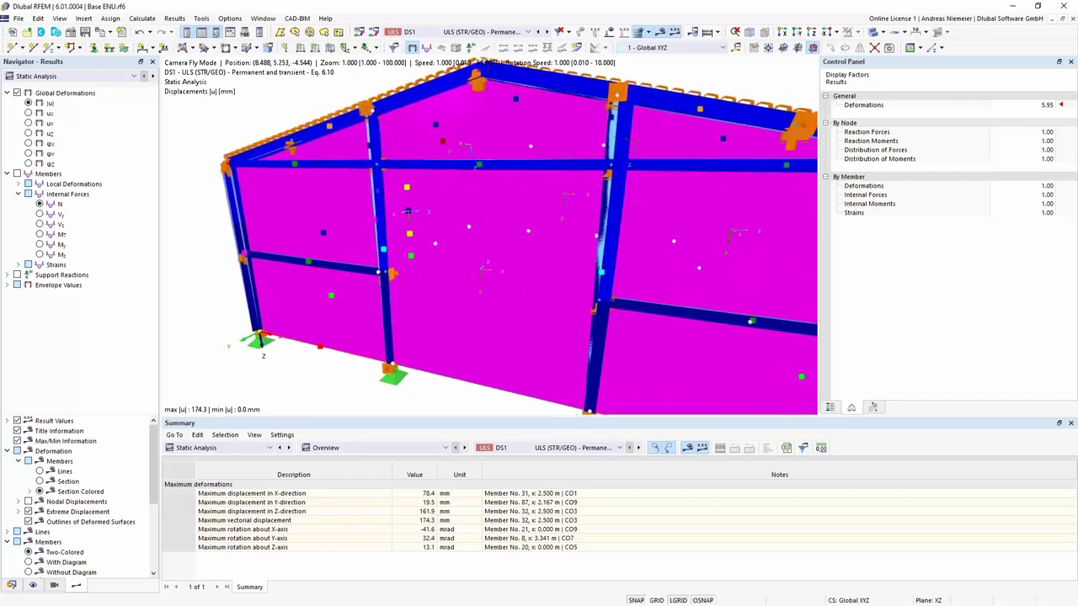
key("Up")
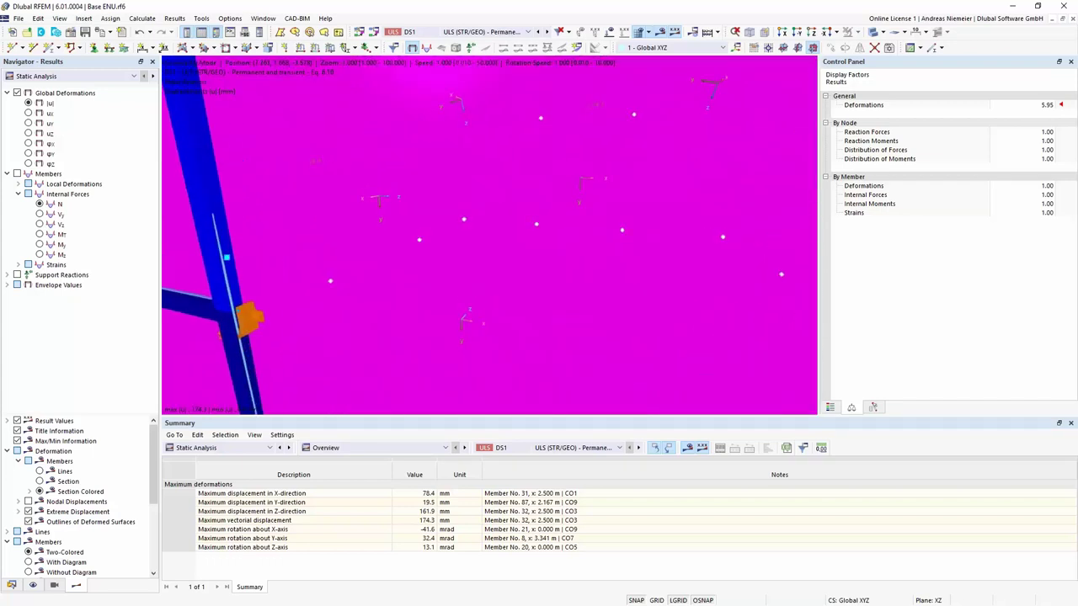
key("Up")
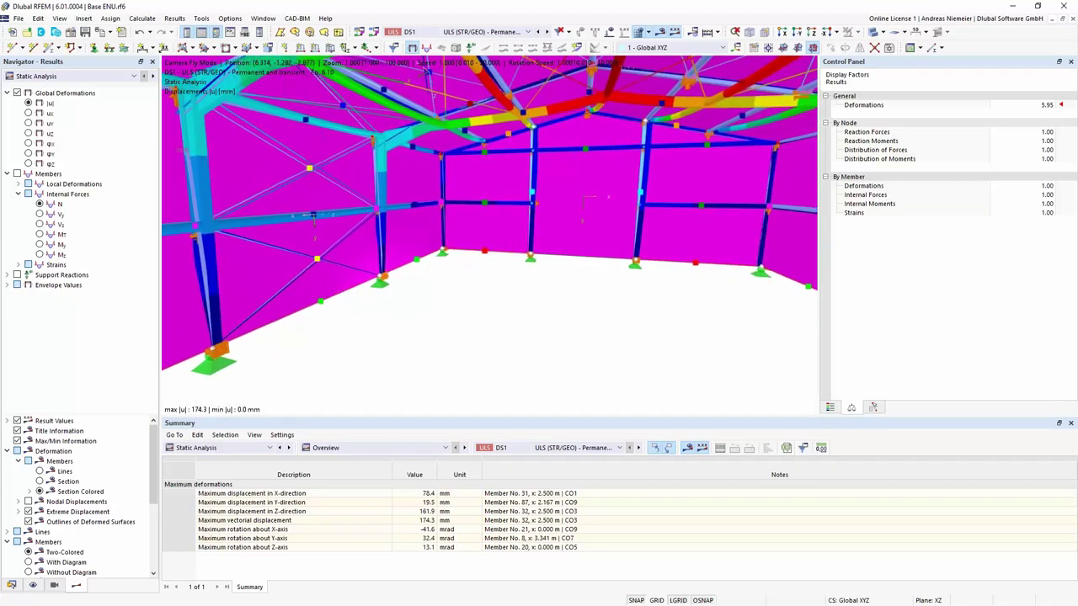
key("Right")
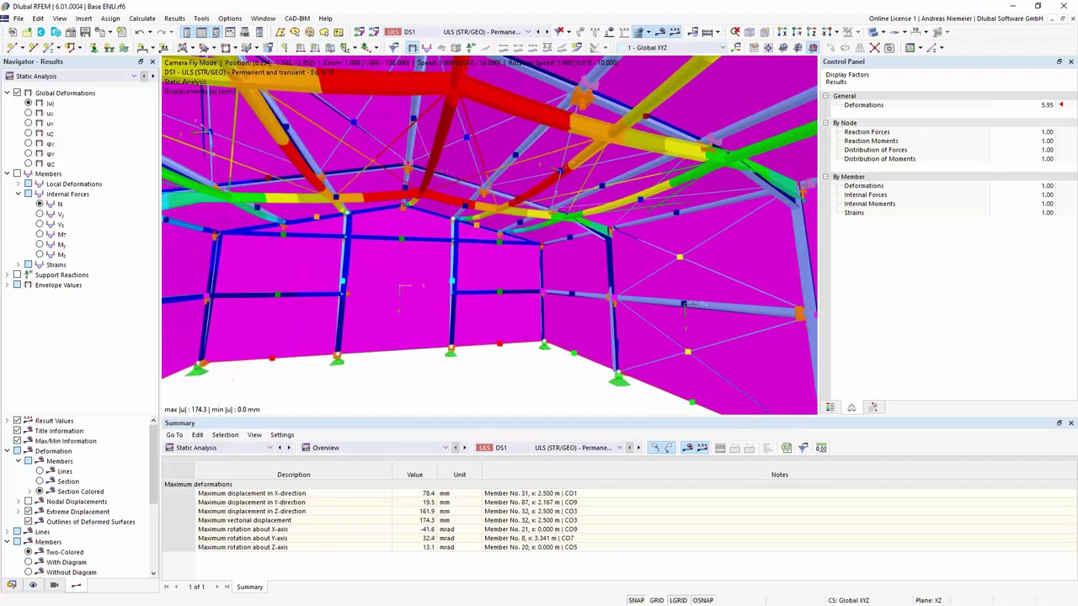
key("Left")
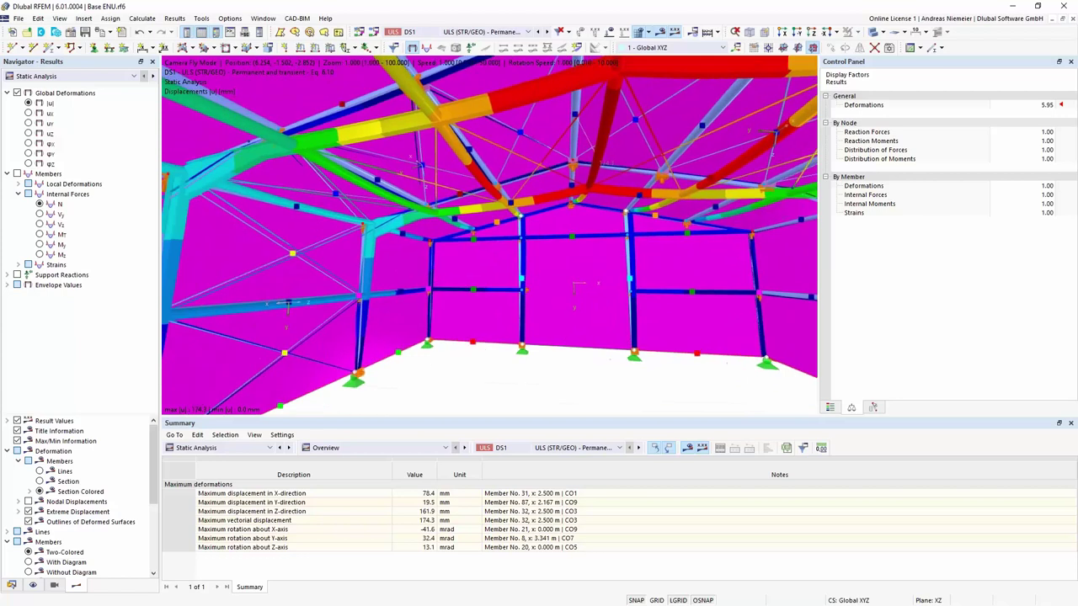
key("Right")
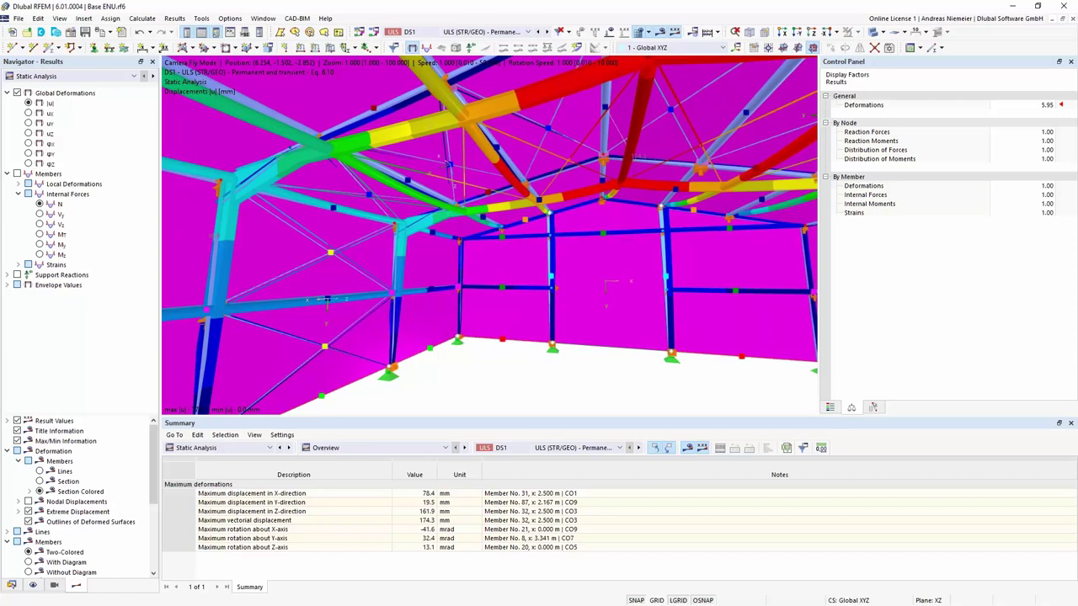
key("Escape")
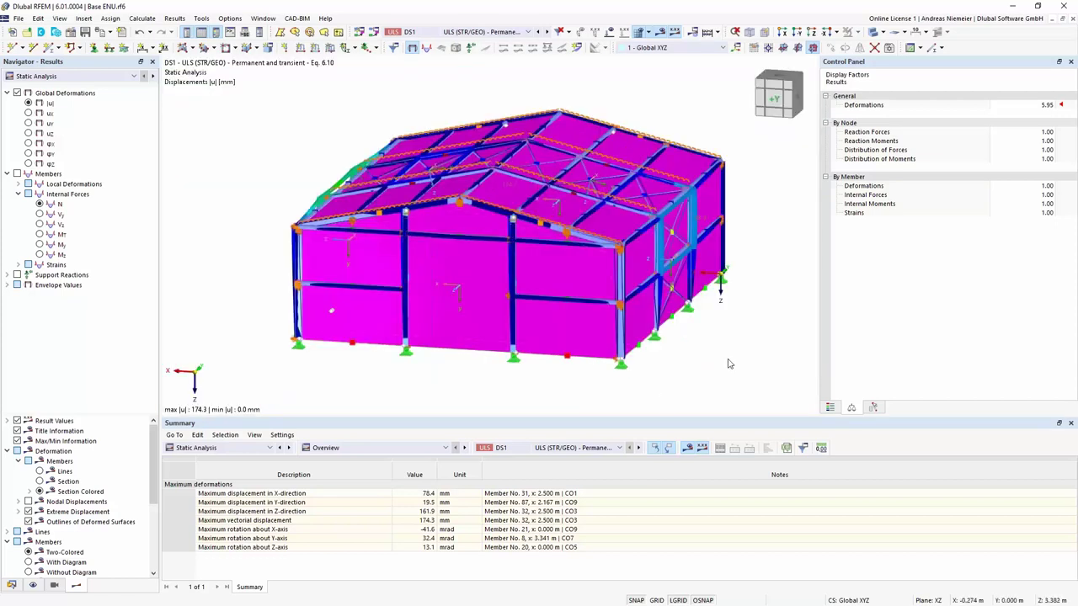
Show the hall as a transparent model seen from the X direction and turn off the results display
key("ctrl+shift+x")
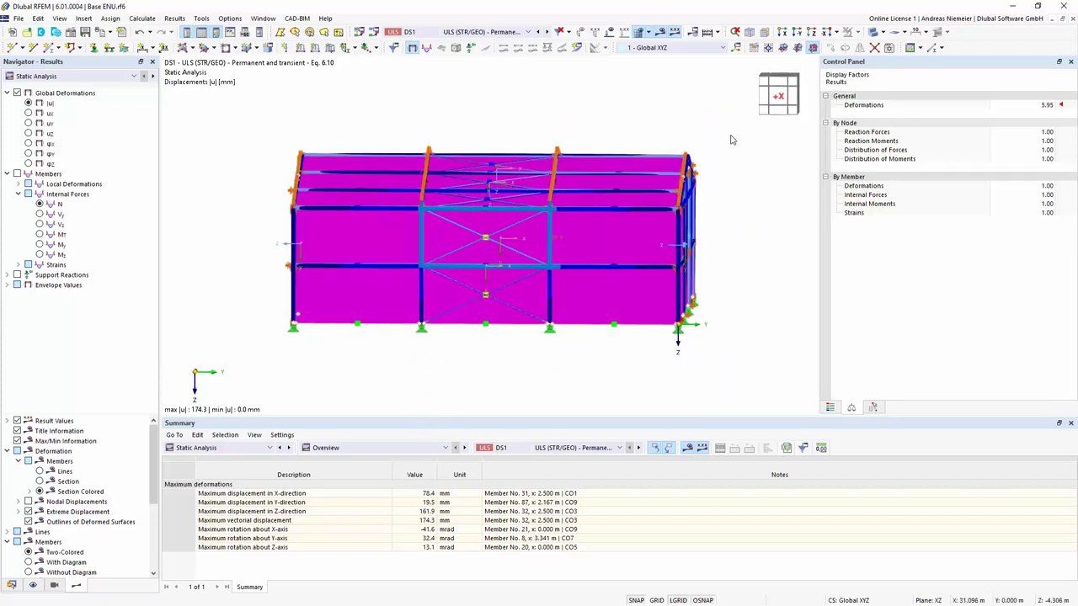
left_click(55, 585)
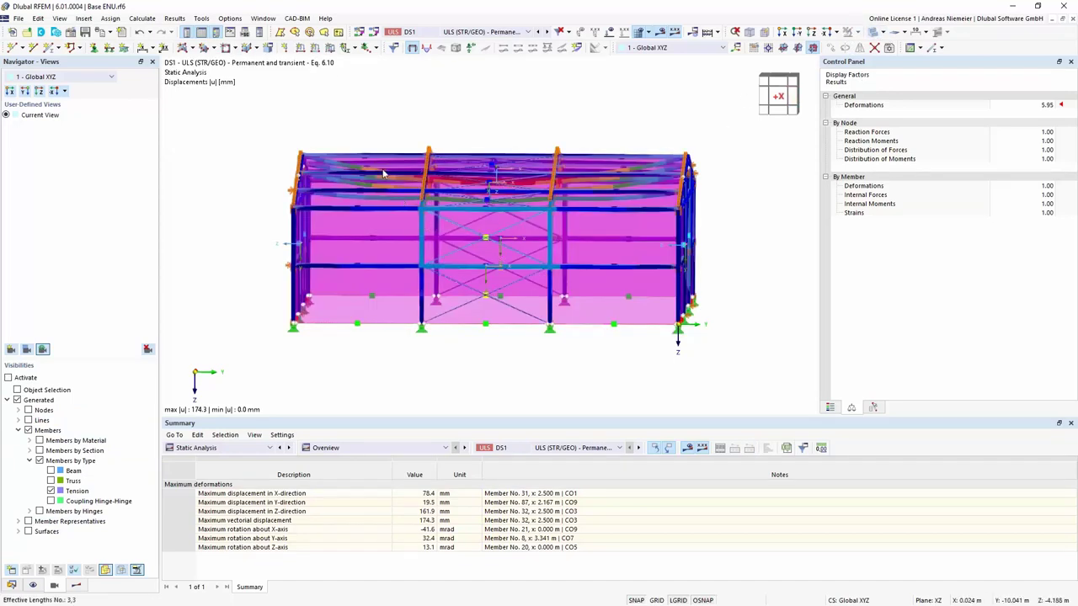
middle_click_drag(476, 104, 496, 105, "ctrl")
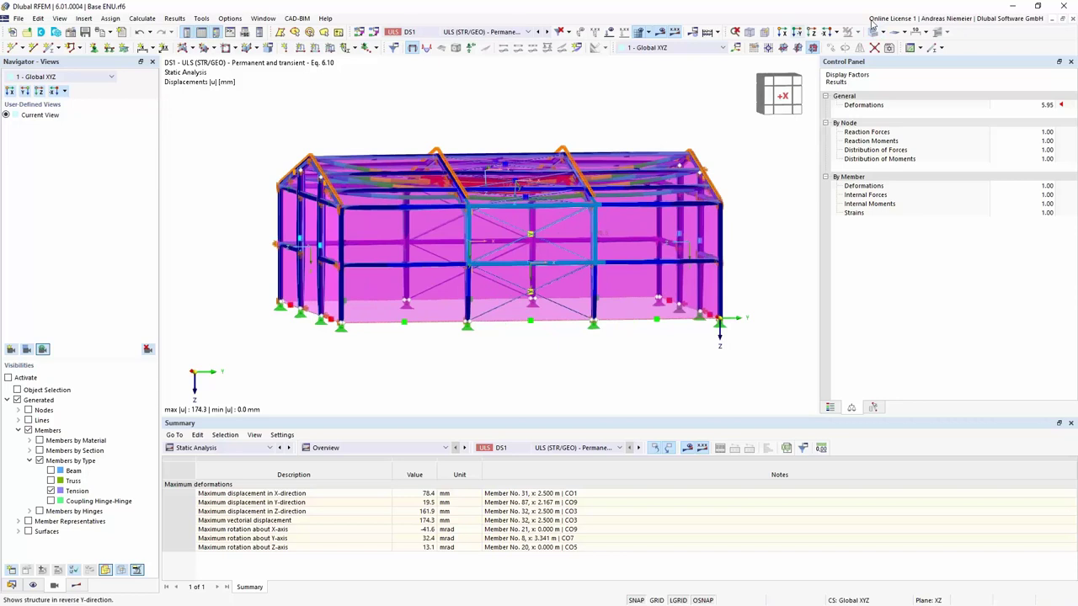
left_click(662, 32)
Isolate the end gable wall in visibility mode and show it in an axonometric view
middle_click_drag(459, 143, 403, 128, "ctrl")
middle_click_drag(434, 253, 434, 219)
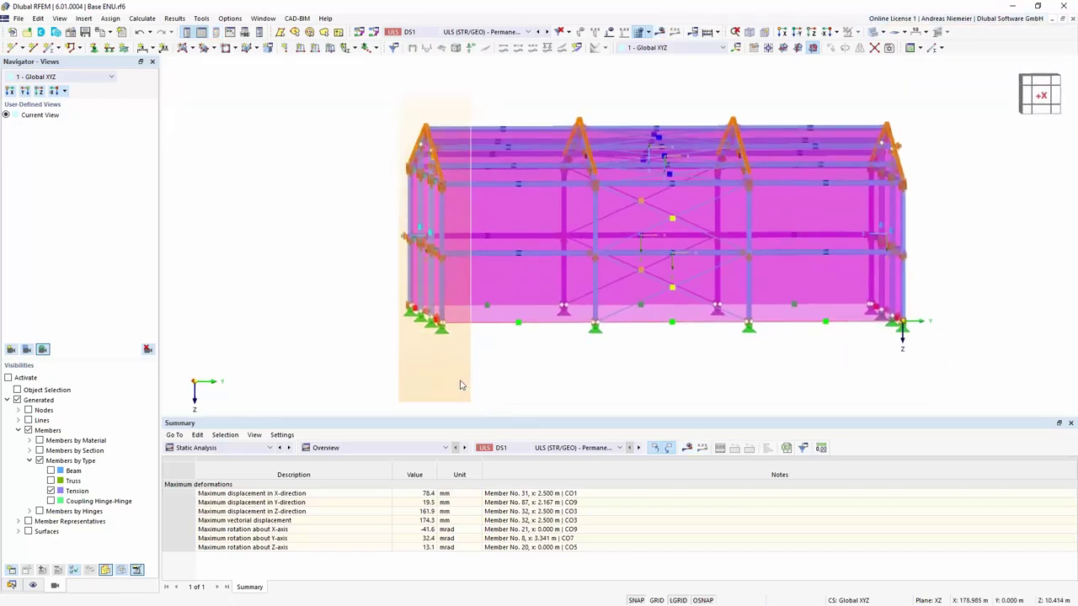
left_click(425, 211)
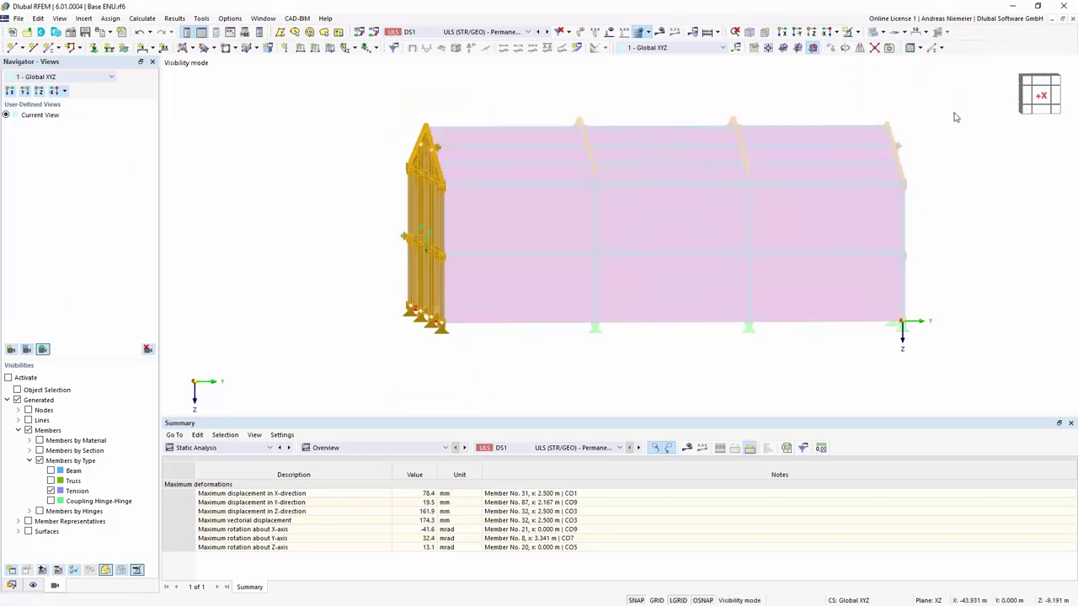
left_click(797, 48)
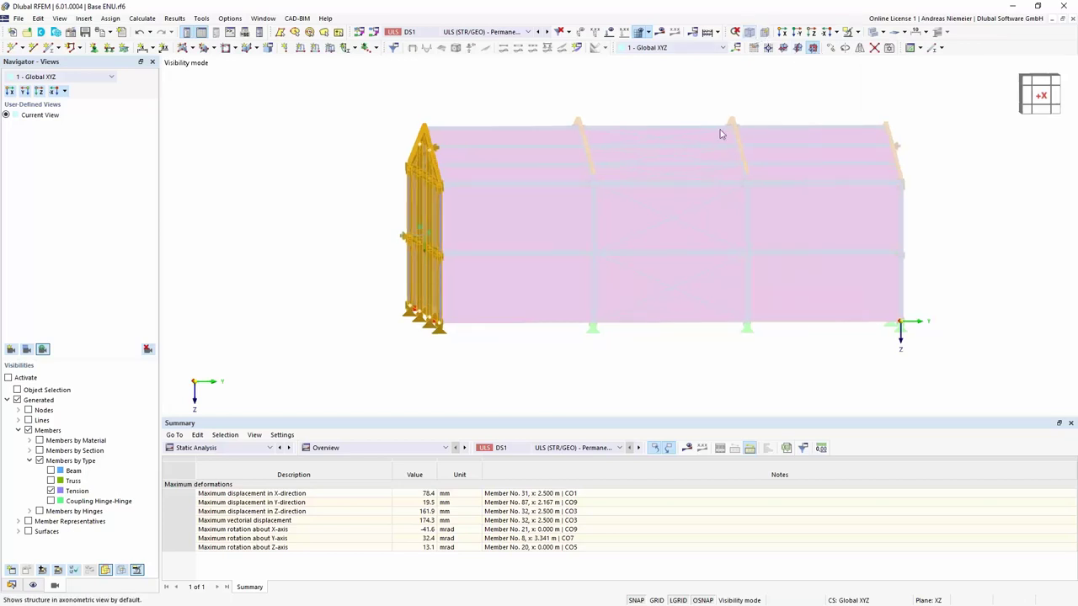
middle_click_drag(271, 209, 401, 213, "ctrl")
left_click(239, 168)
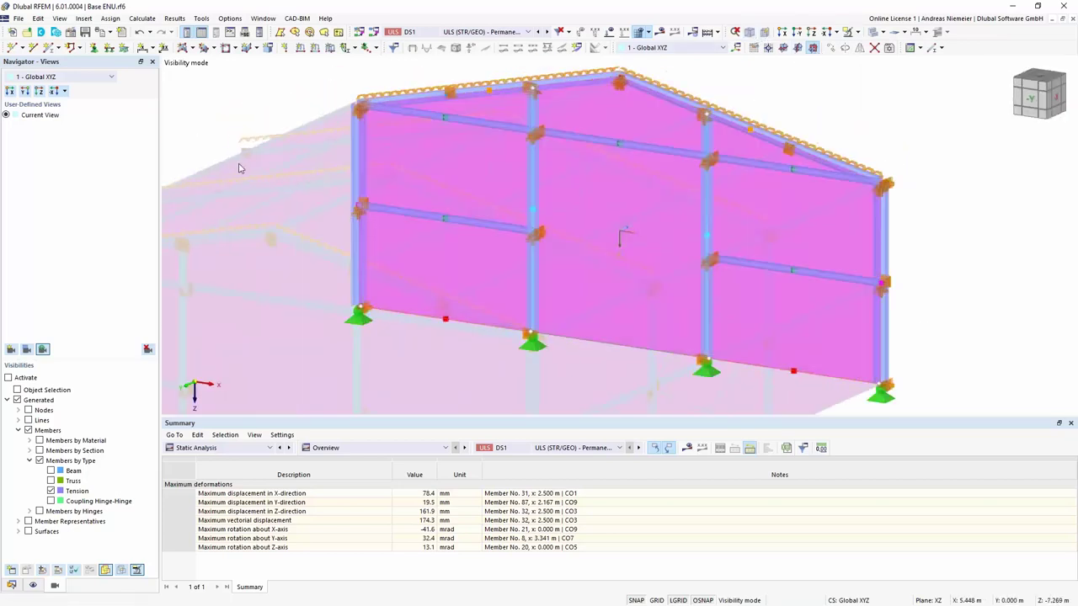
Display the gable wall as a wireframe model without the hidden objects in the background
left_click(880, 32)
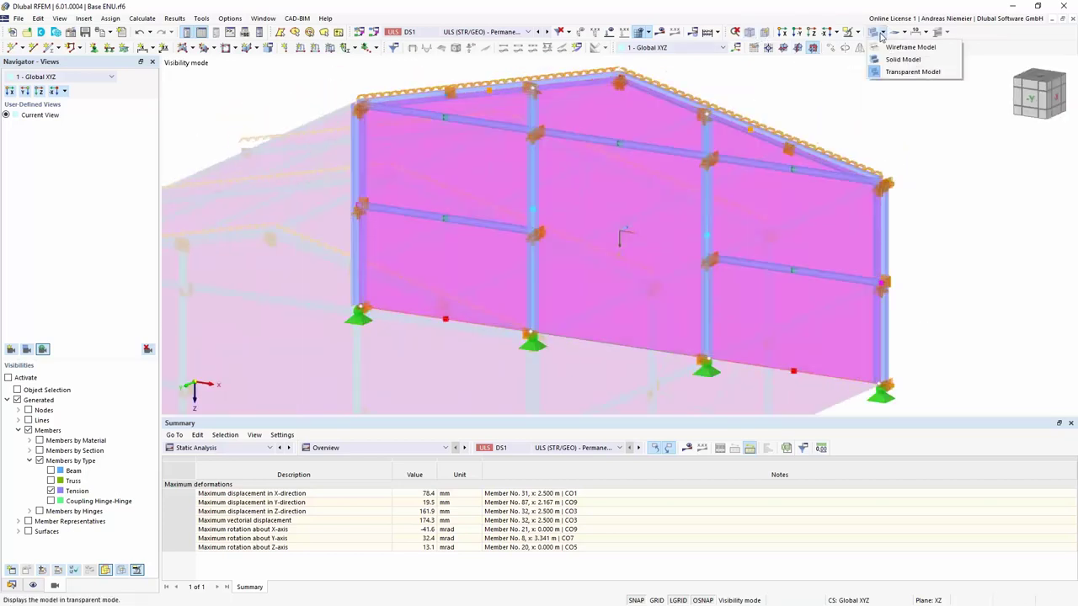
left_click(910, 46)
right_click(835, 99)
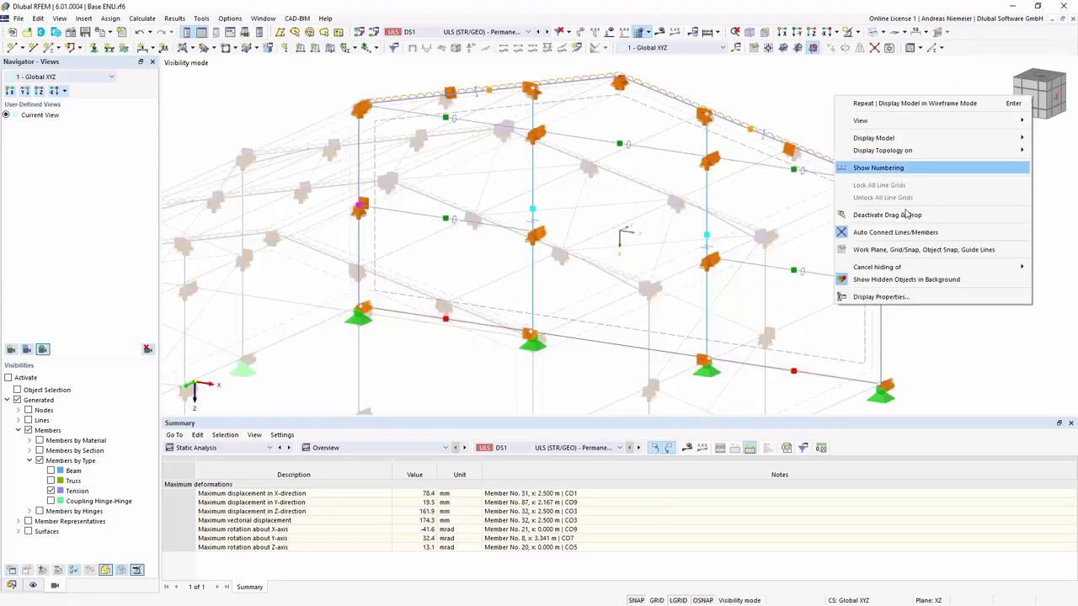
left_click(885, 280)
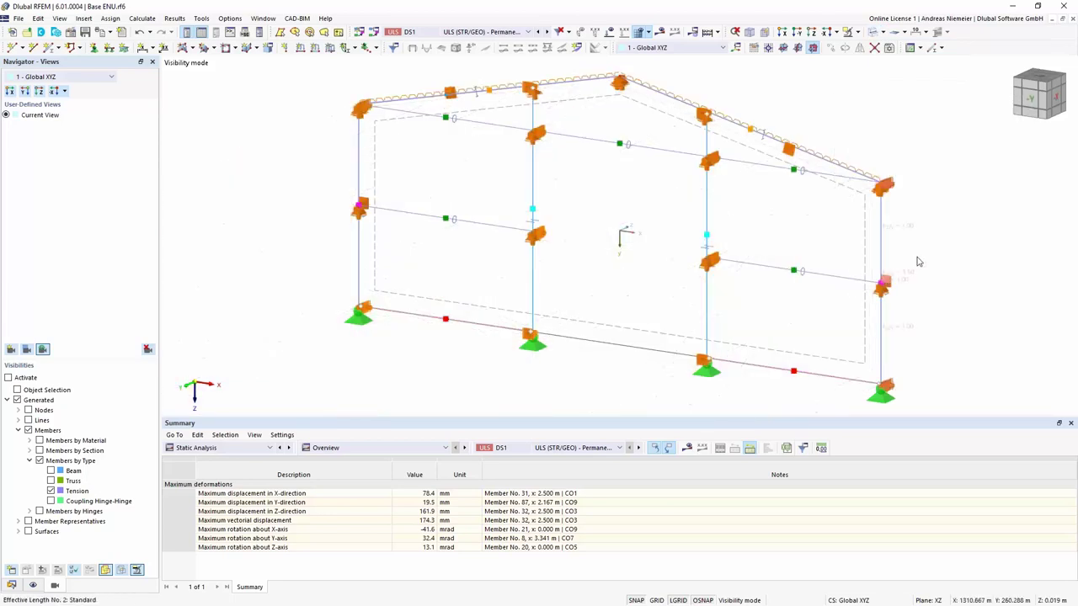
Turn the gable wall to the -Y view and save it as a user-defined view named Front
left_click(1036, 106)
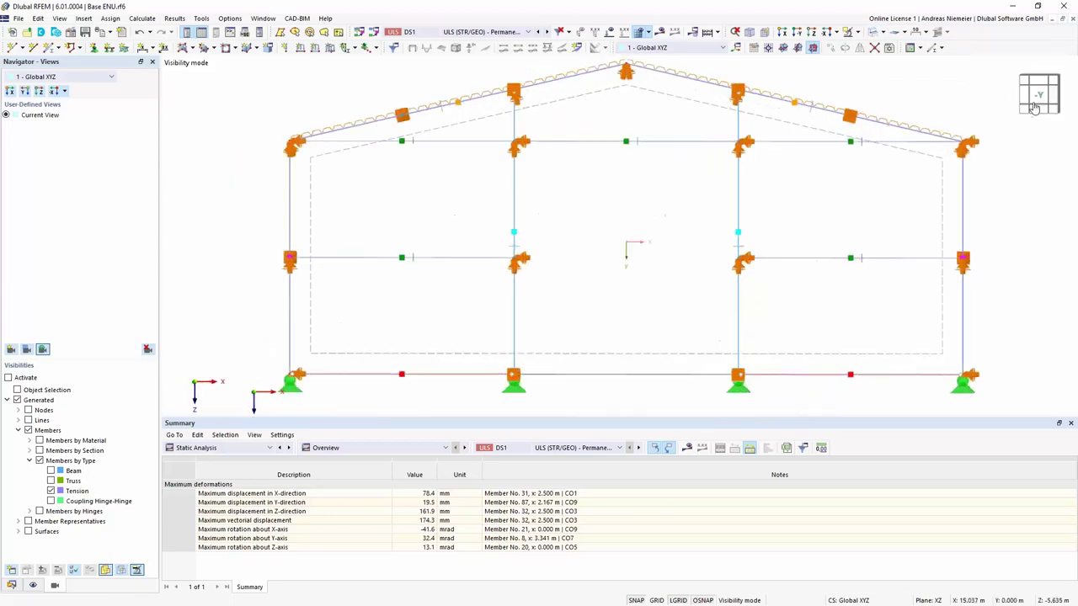
left_click(11, 350)
type("Front")
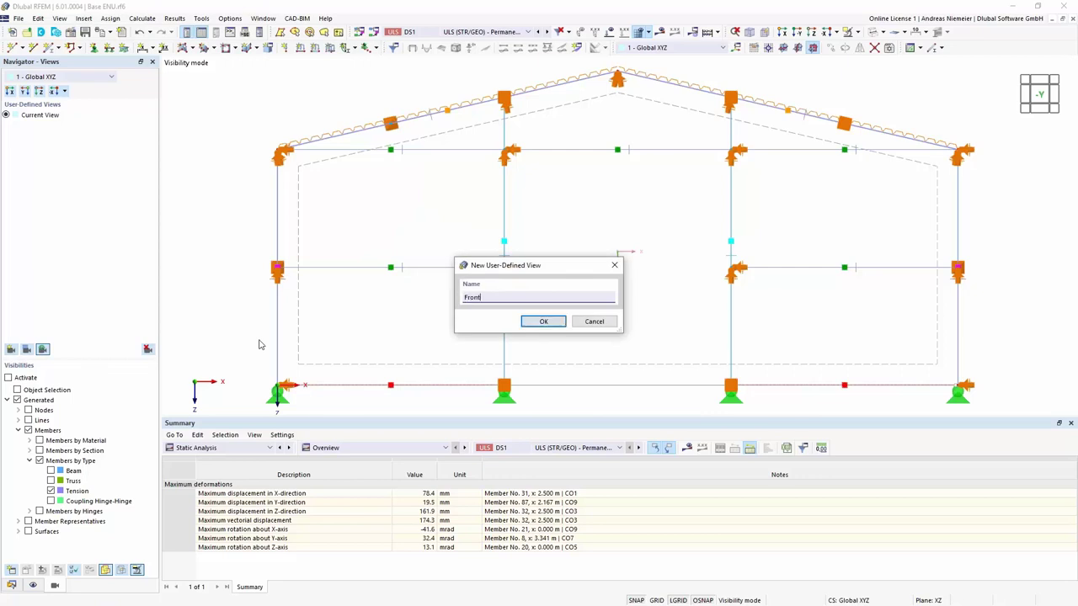
left_click(542, 323)
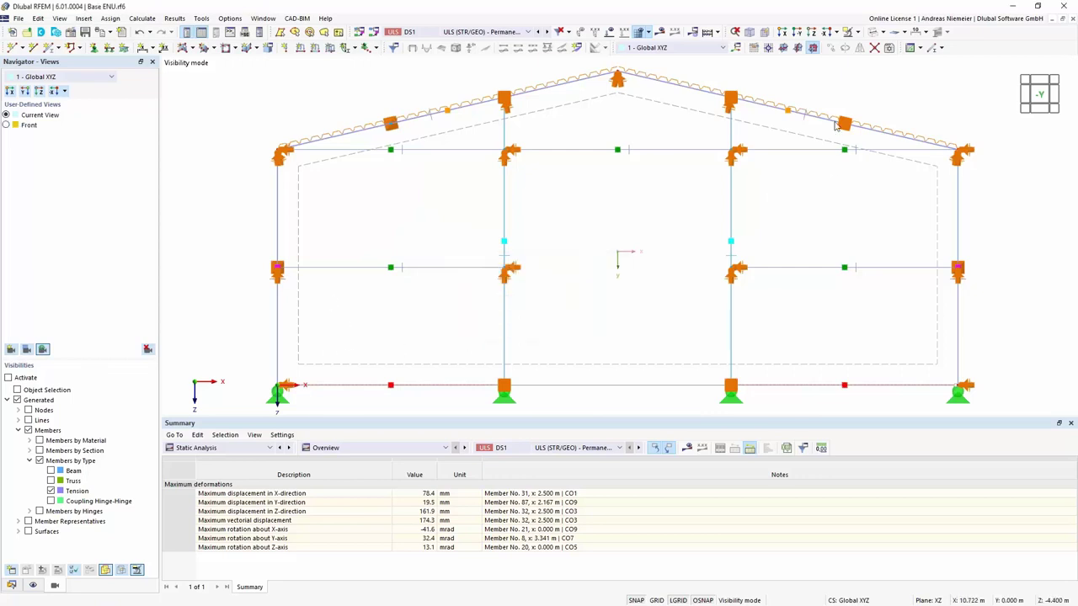
Cancel the visibility mode, view the whole hall from the -X direction, and isolate one inner frame
left_click(851, 31)
left_click(893, 109)
middle_click_drag(1035, 225, 841, 268, "ctrl")
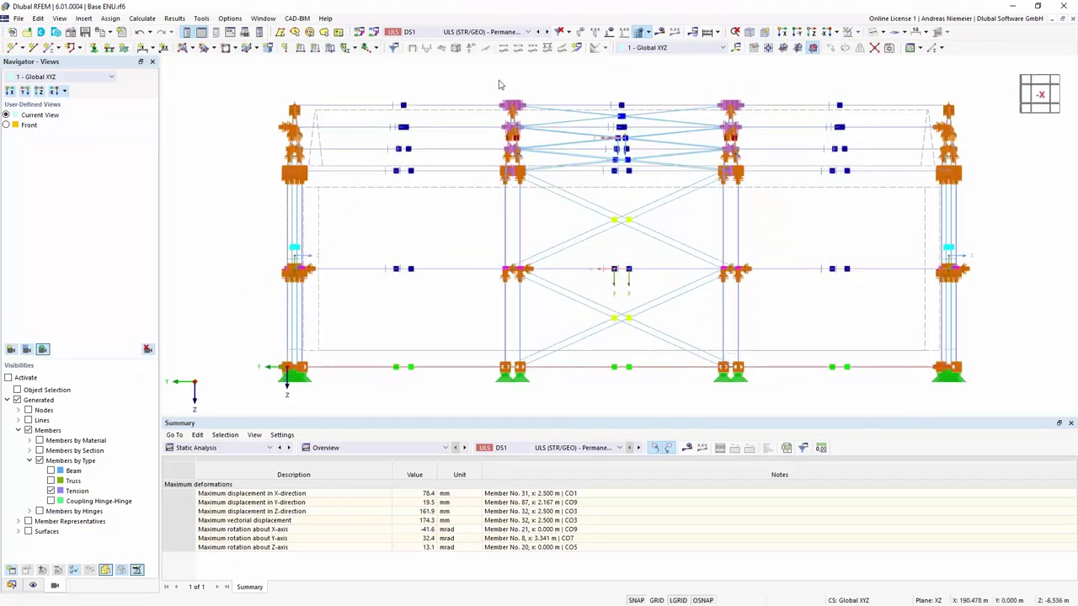
left_click_drag(495, 96, 561, 410)
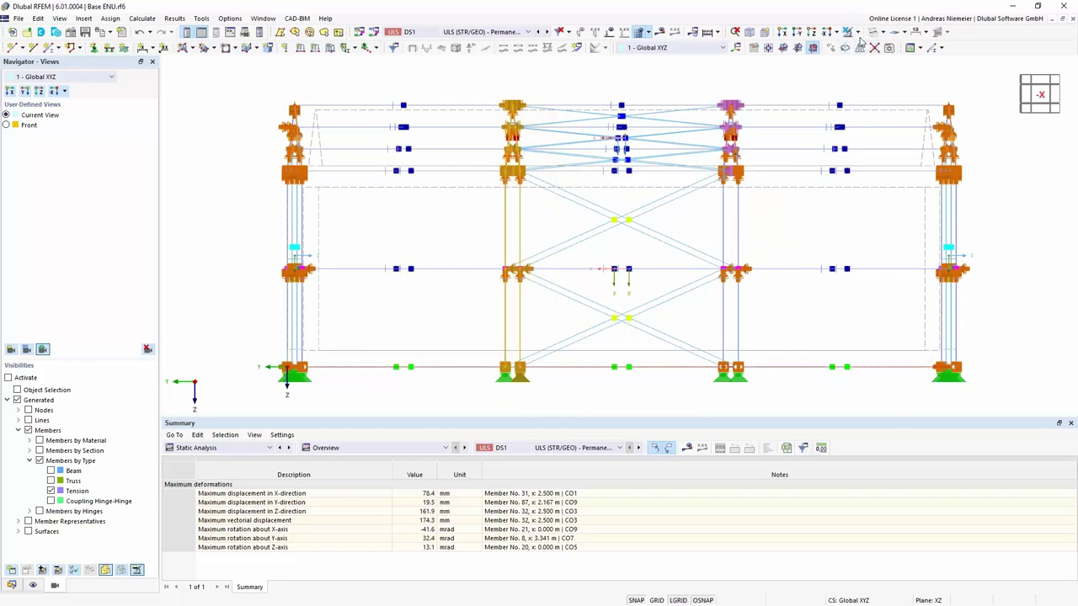
left_click(858, 33)
left_click(893, 47)
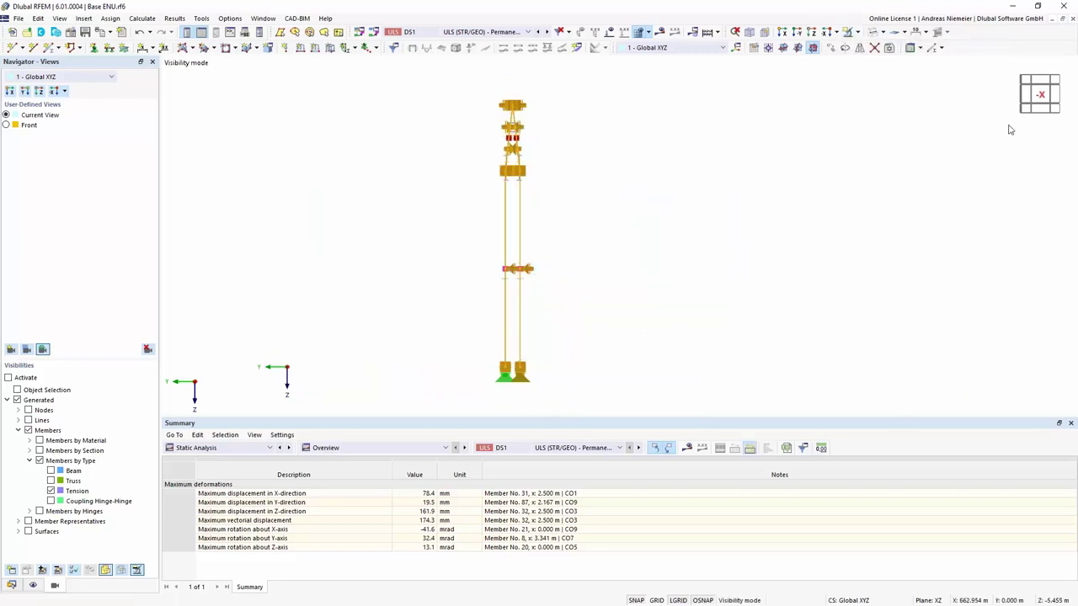
Turn the isolated inner frame to the -Y view and save it as a user-defined view named Mid
middle_click_drag(823, 146, 741, 147, "ctrl")
left_click(1025, 98)
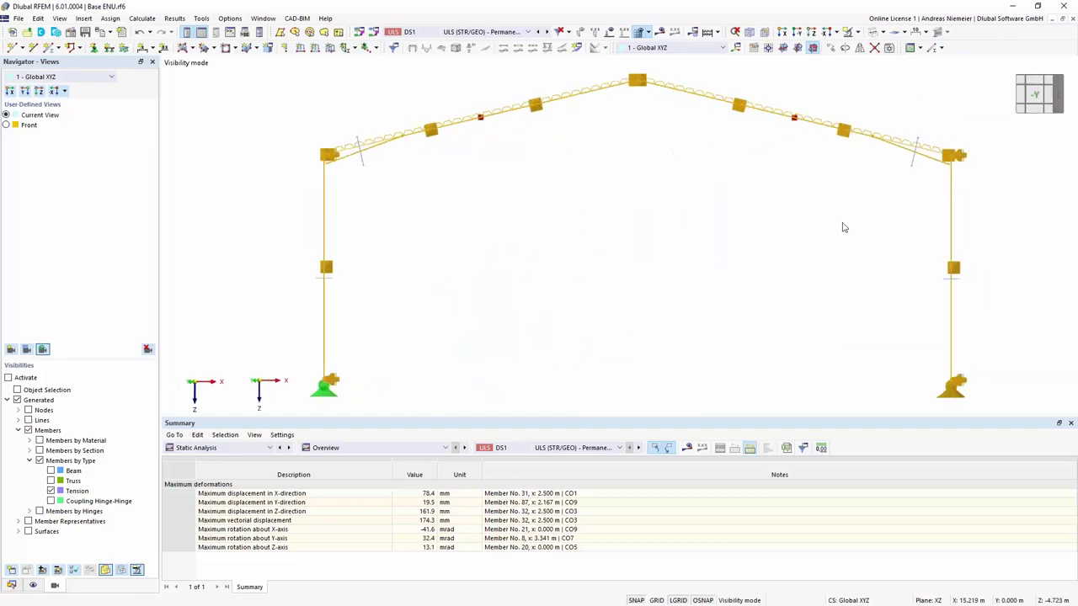
left_click(12, 350)
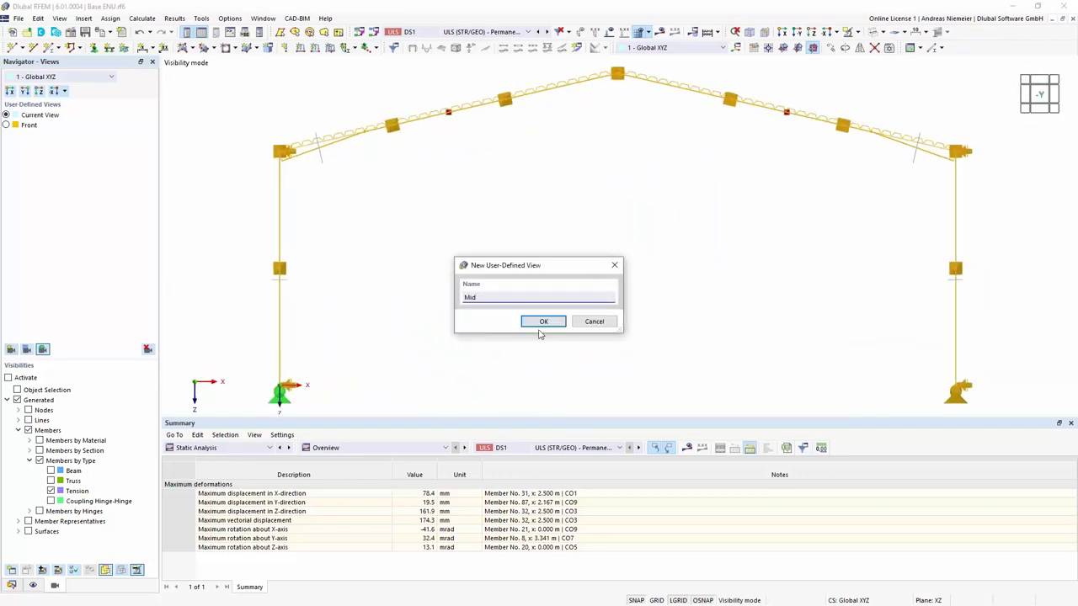
type("Mid")
left_click(548, 326)
Switch between the user-defined views Front and Mid, finishing with Front
left_click(6, 125)
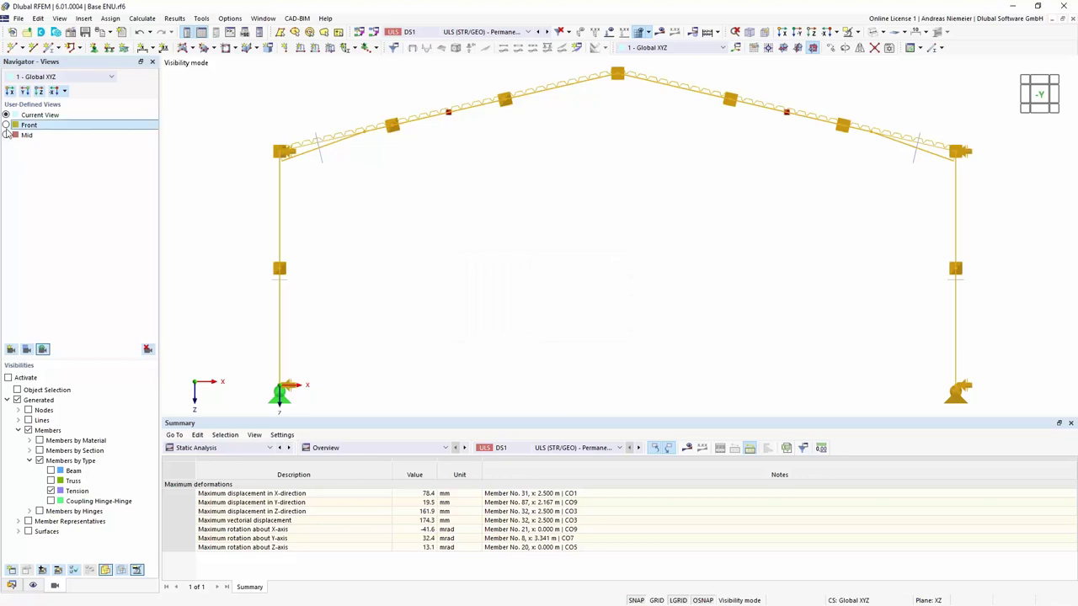
left_click(7, 134)
left_click(7, 124)
Create a new printout report for the model
left_click(11, 585)
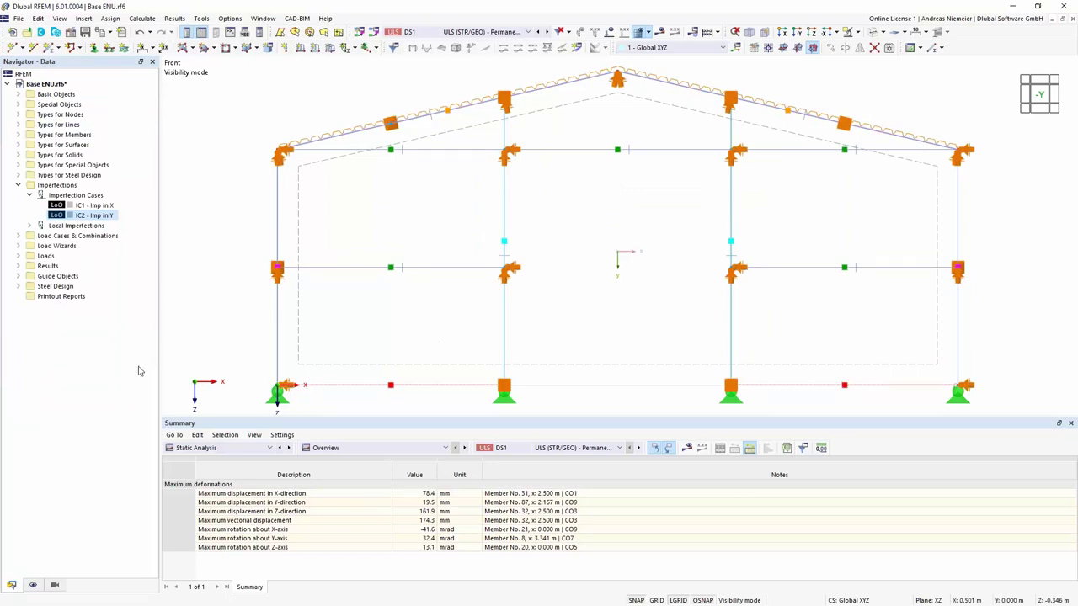
right_click(64, 297)
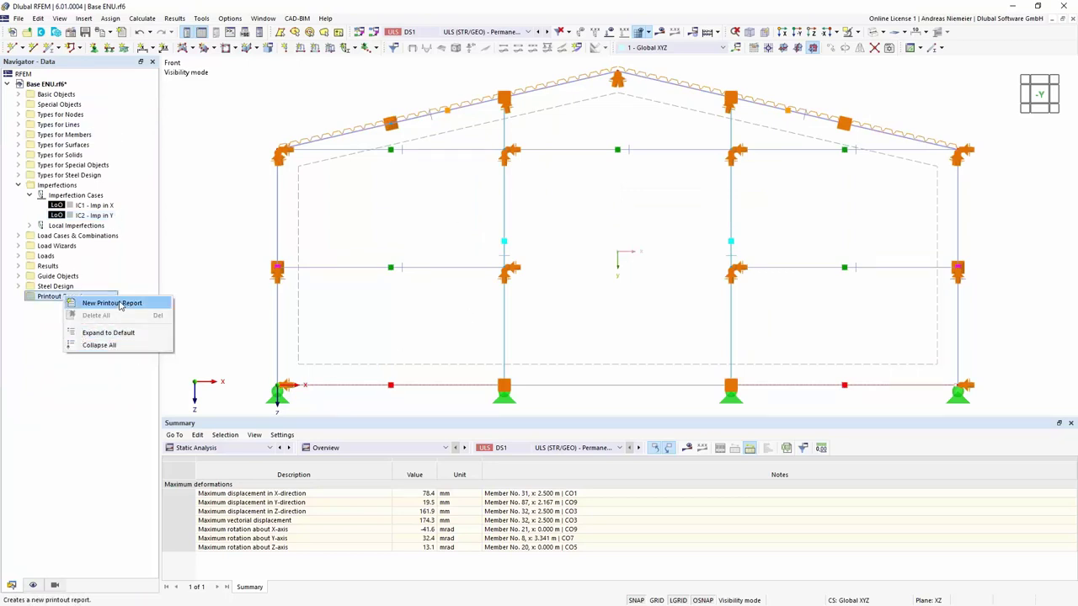
left_click(119, 306)
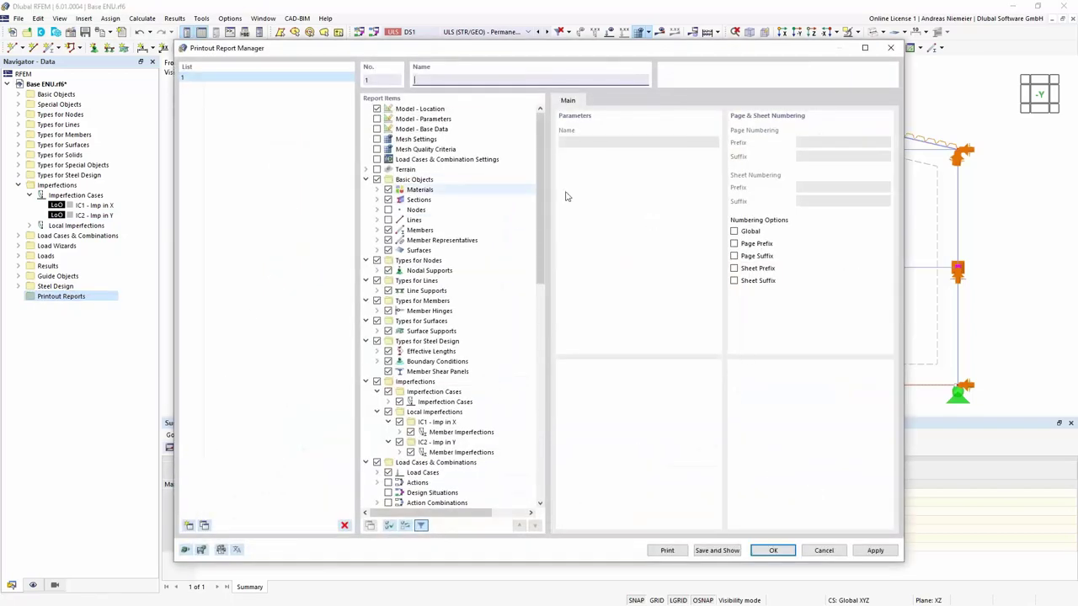
Look through the report items and include Nodes from the basic objects in the printout report
scroll(539, 253, "down", 10)
scroll(535, 304, "up", 10)
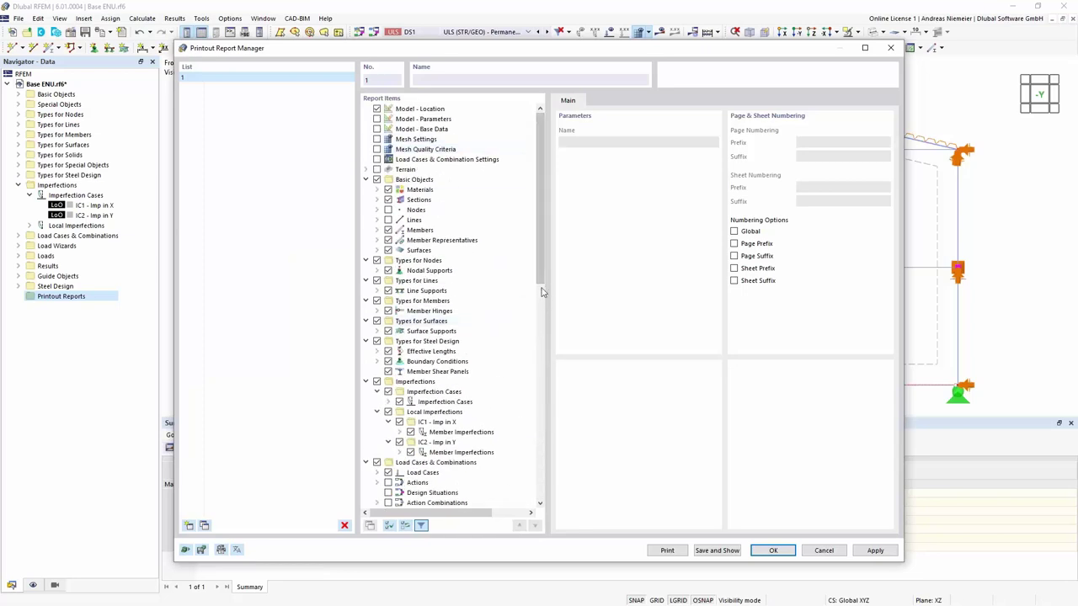
left_click_drag(543, 292, 543, 285)
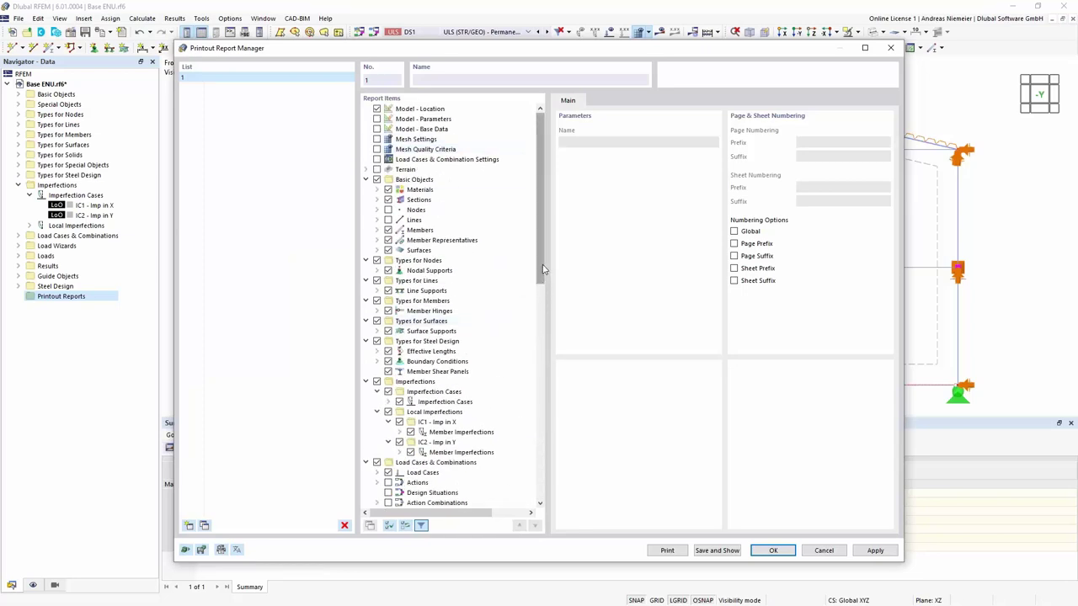
left_click(414, 211)
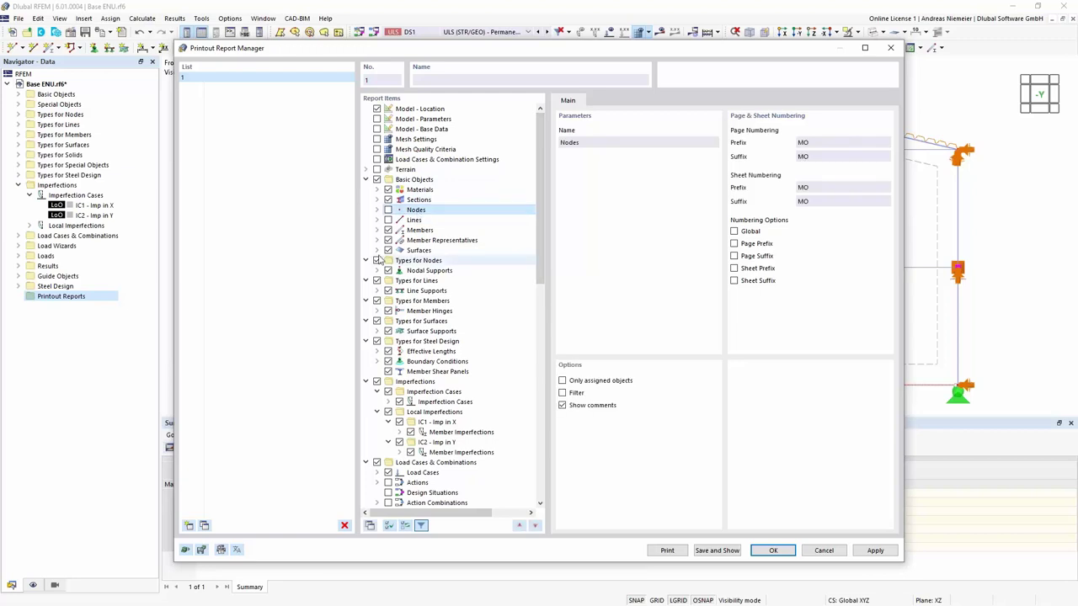
left_click(389, 210)
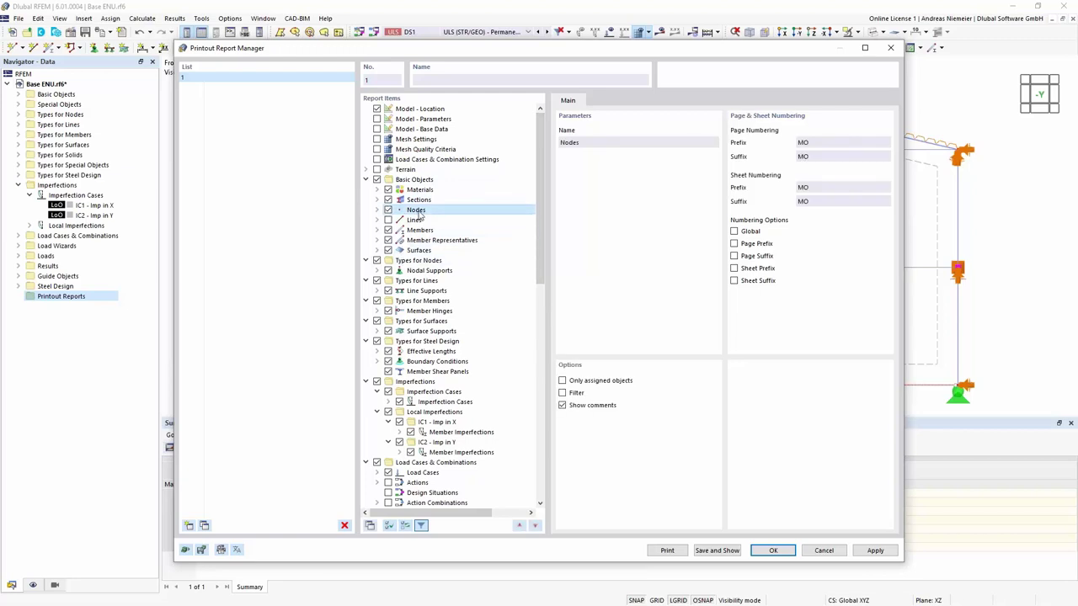
Duplicate the Nodes report item as Nodes Base and enable its object filter by Numbers
left_click(370, 526)
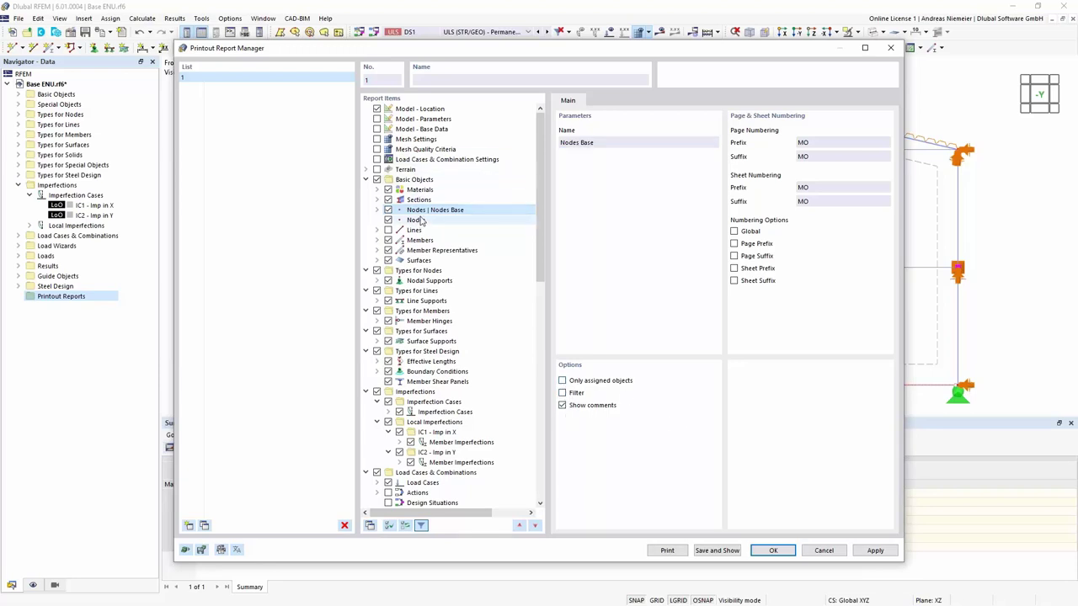
left_click(564, 394)
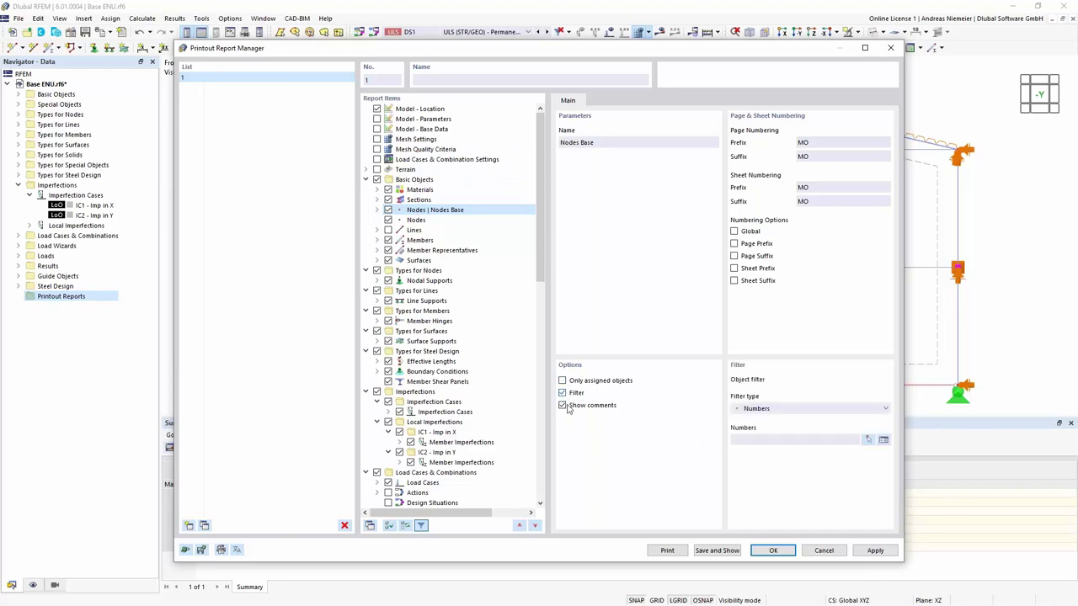
left_click(886, 409)
left_click(847, 409)
Cancel visibility mode and assign all nodes along the hall's base to the Nodes Base filter
left_click(869, 439)
left_click(857, 32)
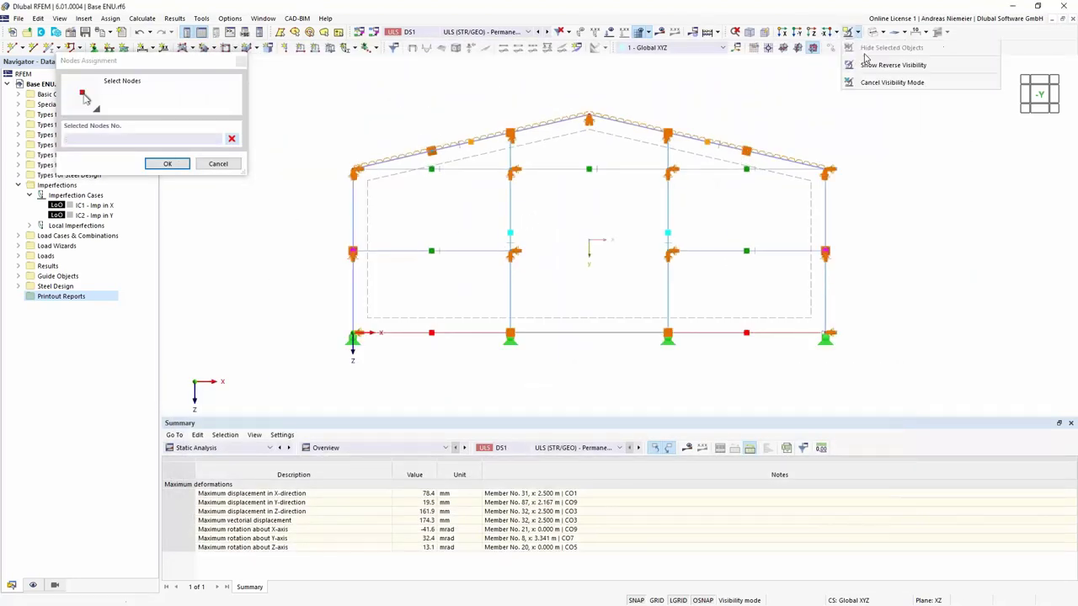
left_click(874, 105)
left_click_drag(343, 329, 880, 386)
left_click(167, 166)
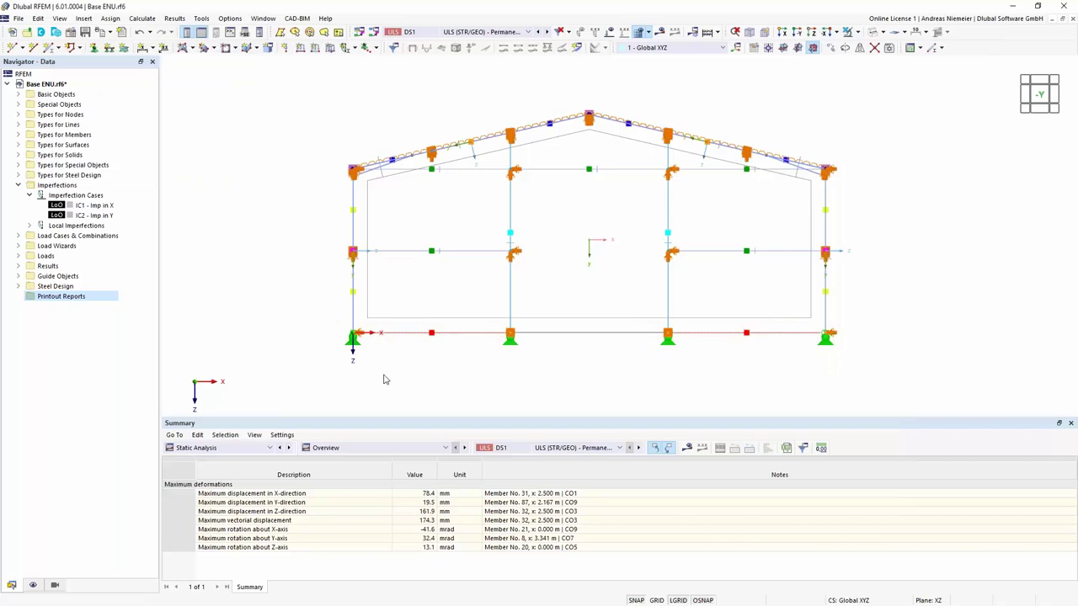
Name the other Nodes item Nodes Rest and filter it to all nodes above the hall's base
left_click(598, 141)
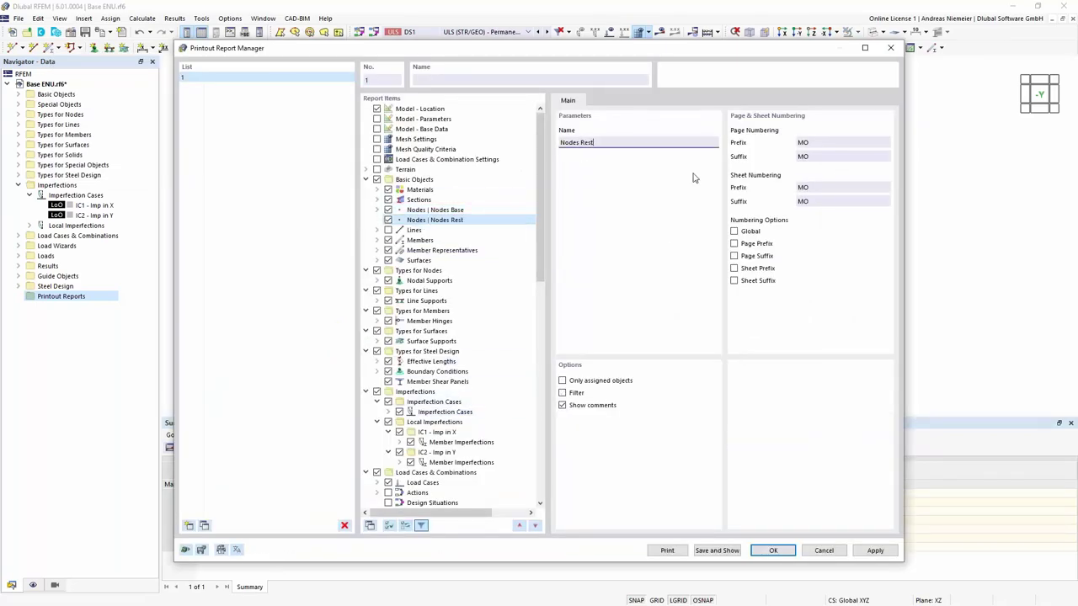
left_click(563, 394)
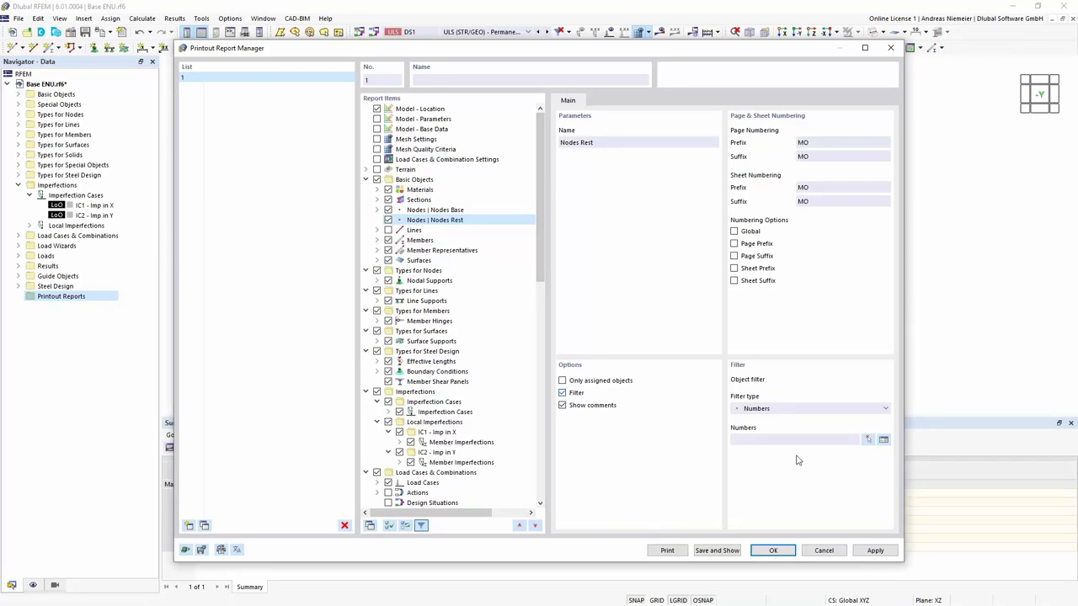
left_click(869, 441)
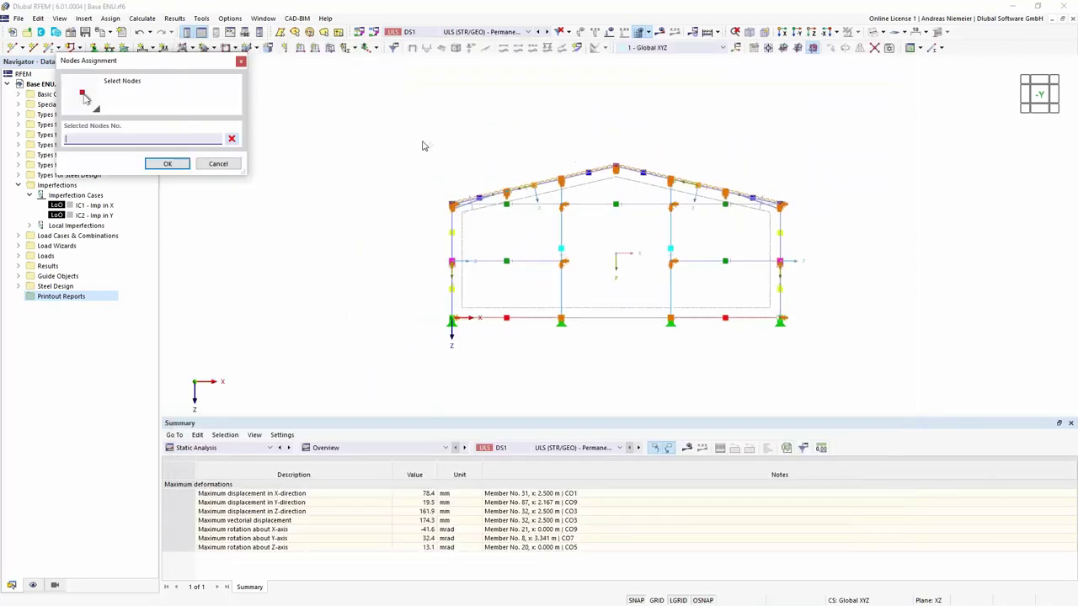
left_click_drag(823, 305, 823, 306)
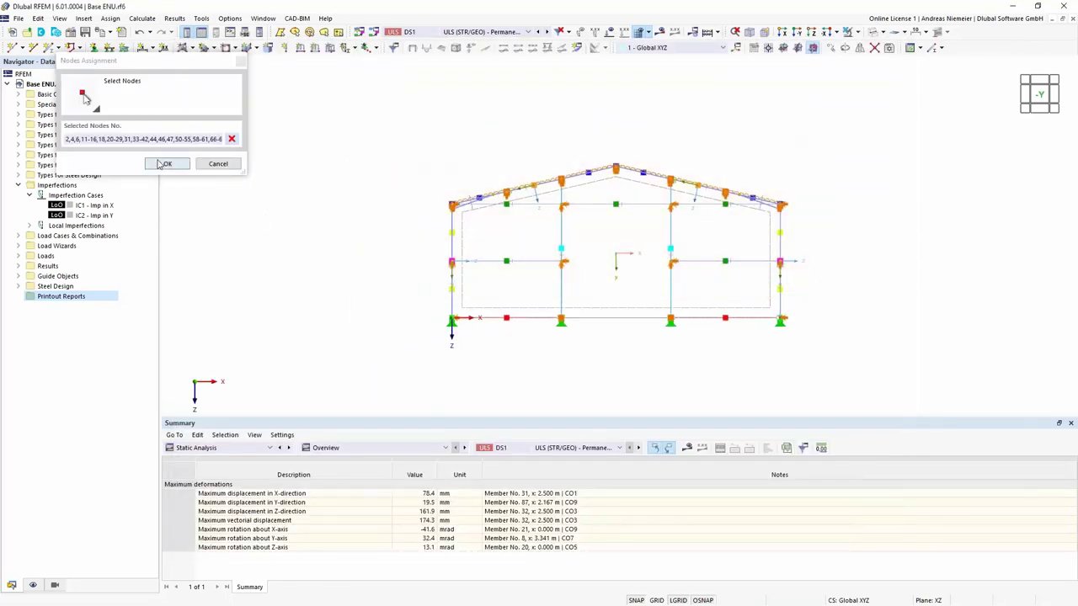
left_click(164, 164)
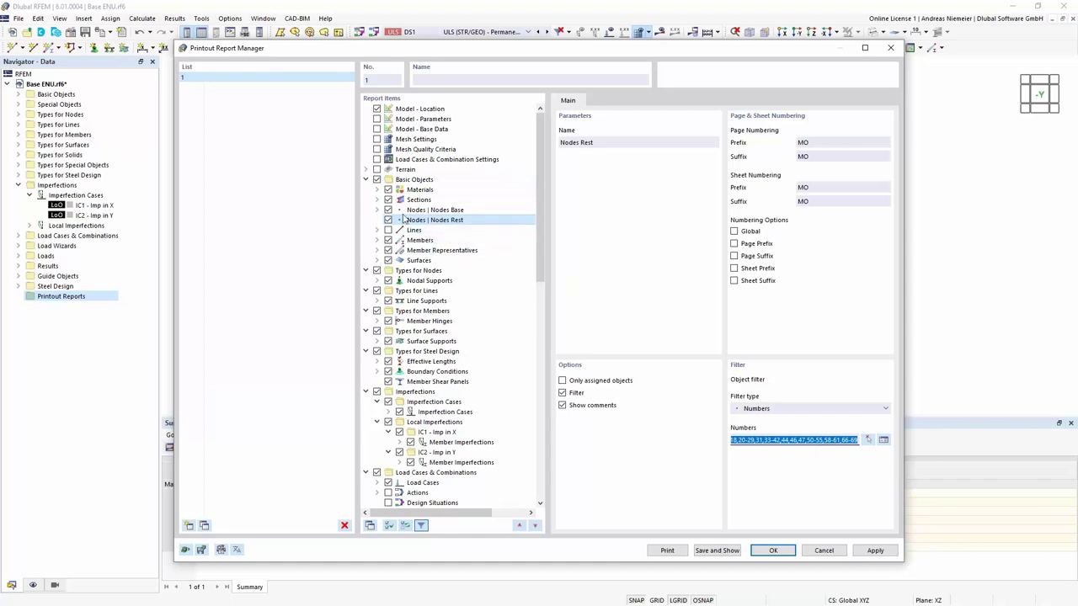
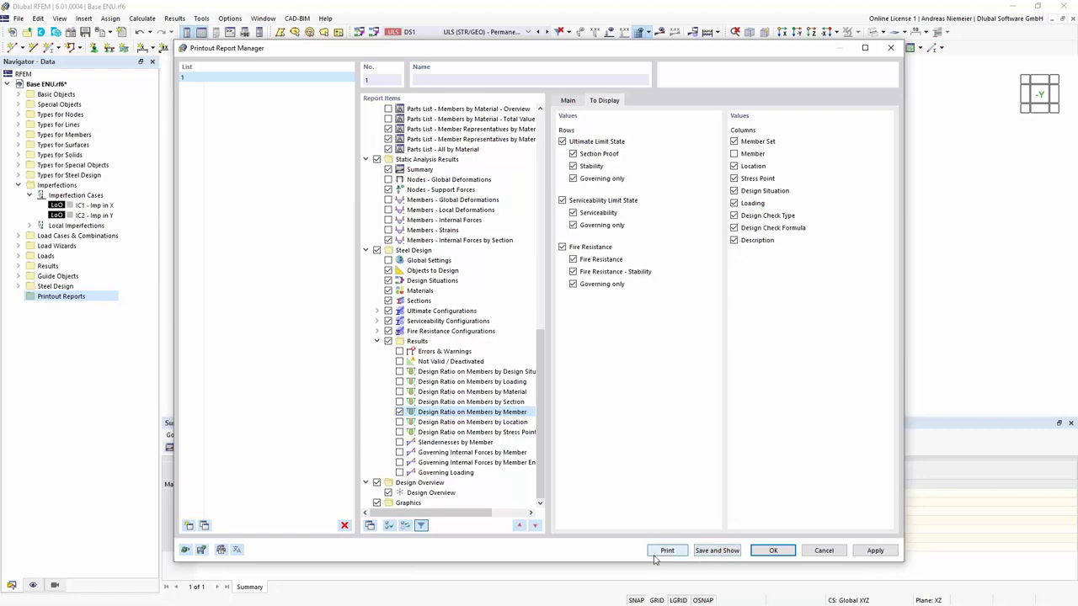
Save the printout report and bring up the generated document
left_click(725, 550)
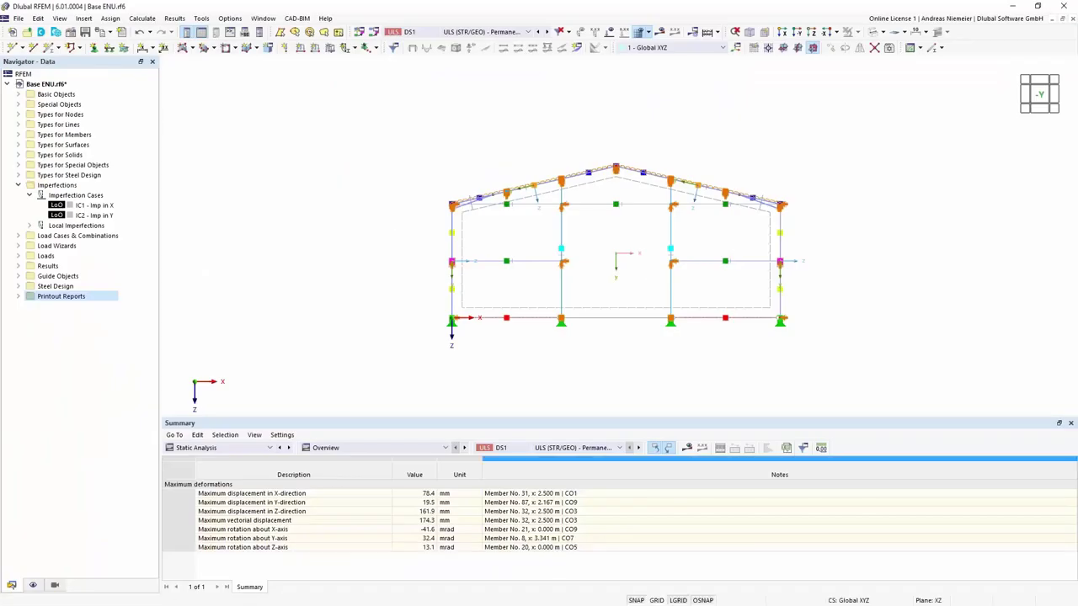
middle_click_drag(649, 284, 379, 211)
key("alt+Tab")
Look through the report pages from the contents to the types for steel design
scroll(522, 287, "down", 5)
scroll(522, 287, "down", 10)
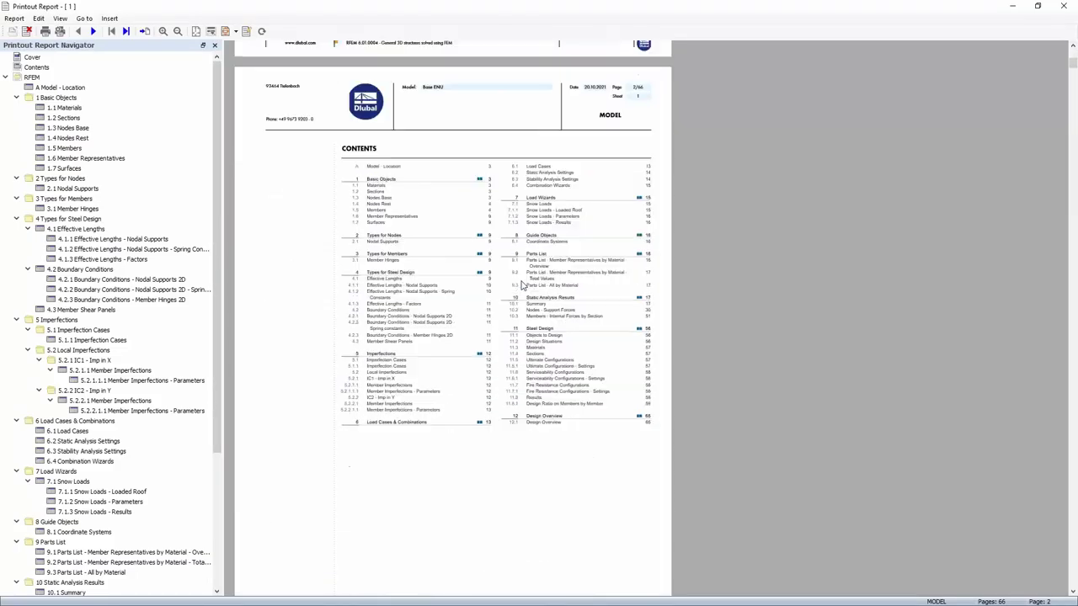
scroll(522, 285, "down", 12)
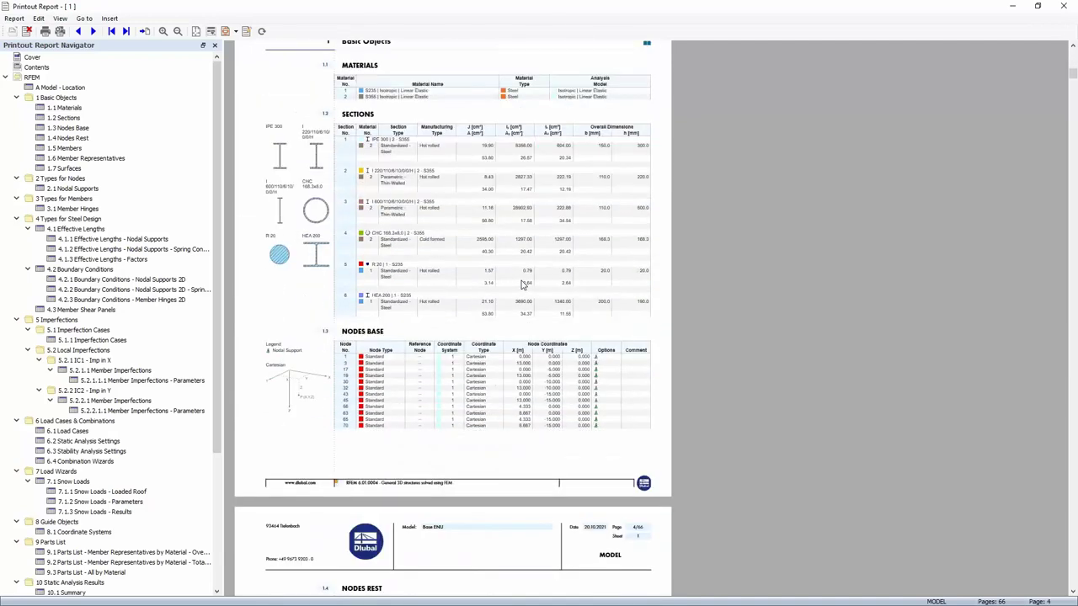
scroll(522, 285, "down", 9)
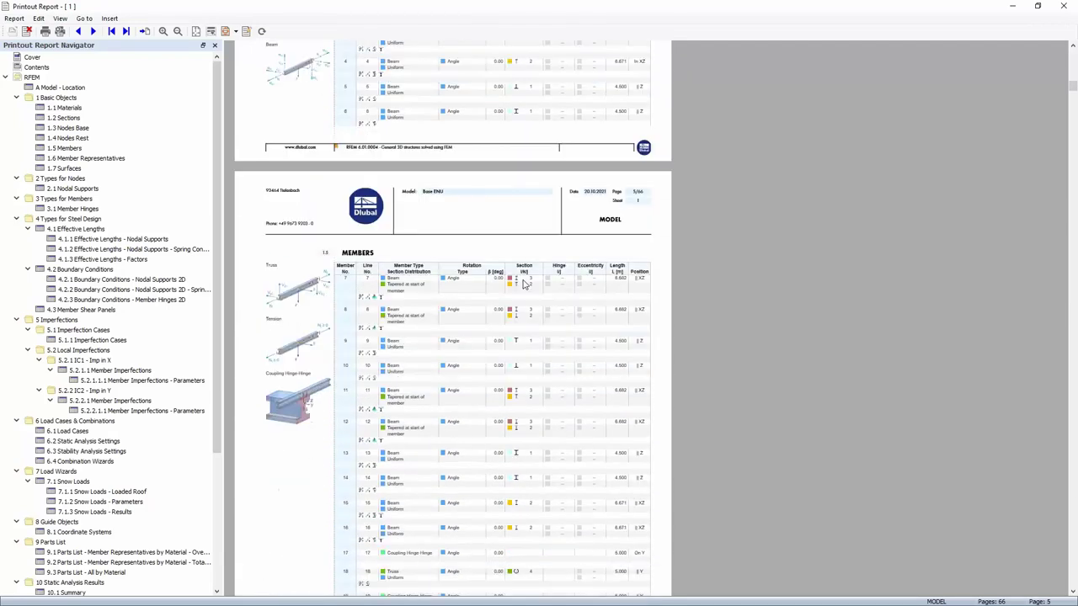
scroll(463, 371, "down", 12)
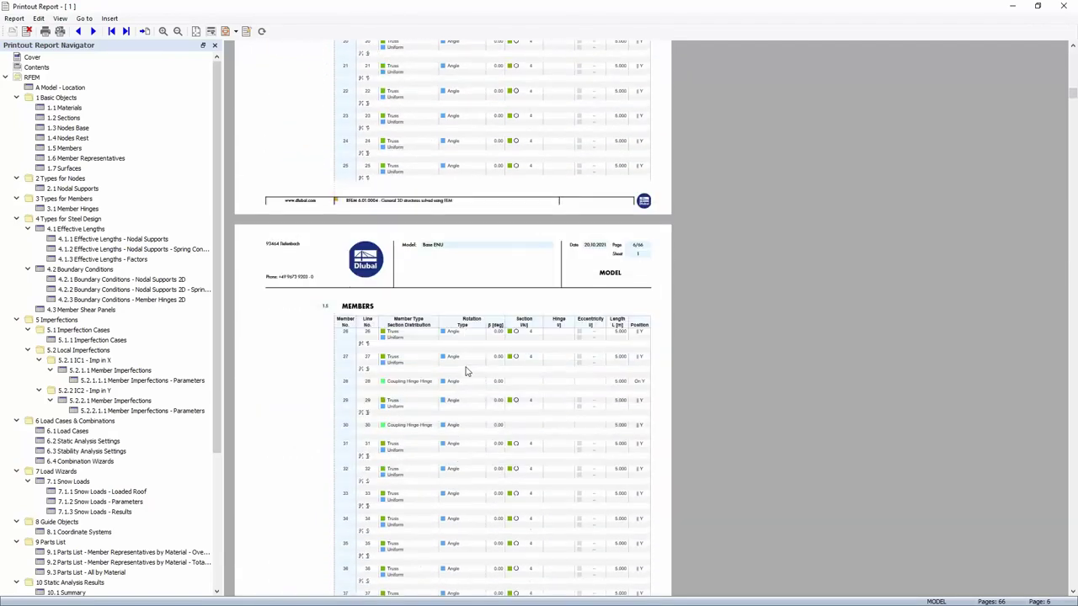
scroll(471, 364, "down", 9)
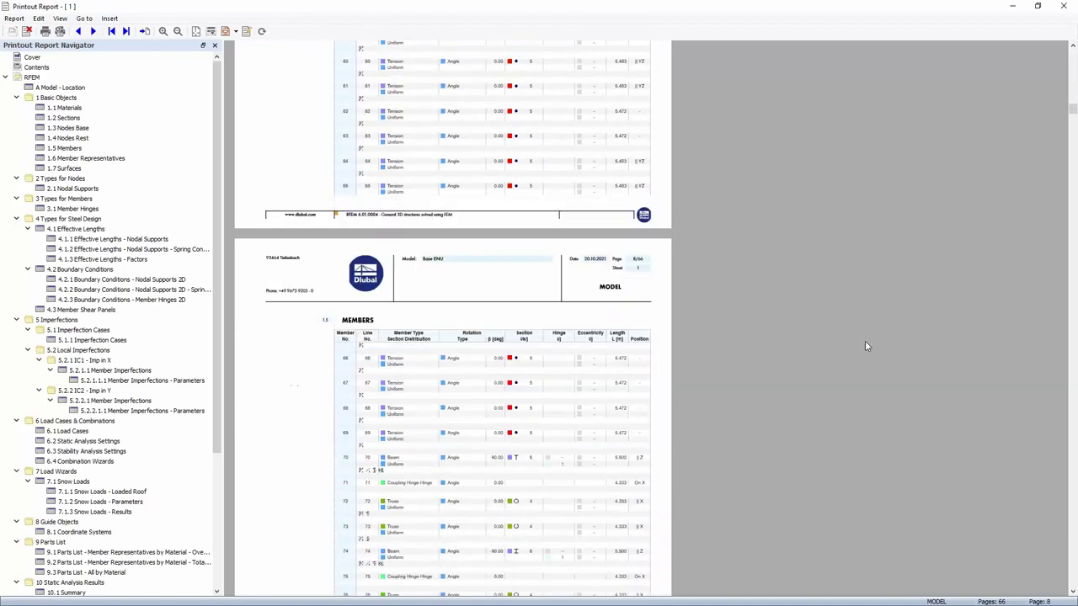
scroll(1072, 110, "down", 15)
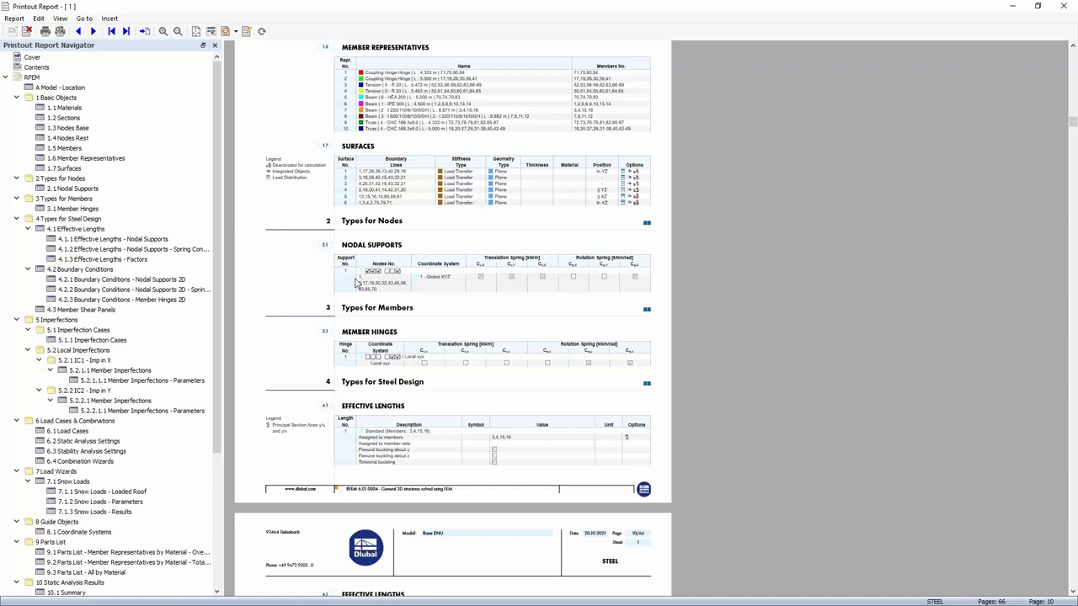
Examine the report's Nodes Base, Nodes Rest and Design Ratio on Members by Member tables
left_click_drag(216, 192, 237, 325)
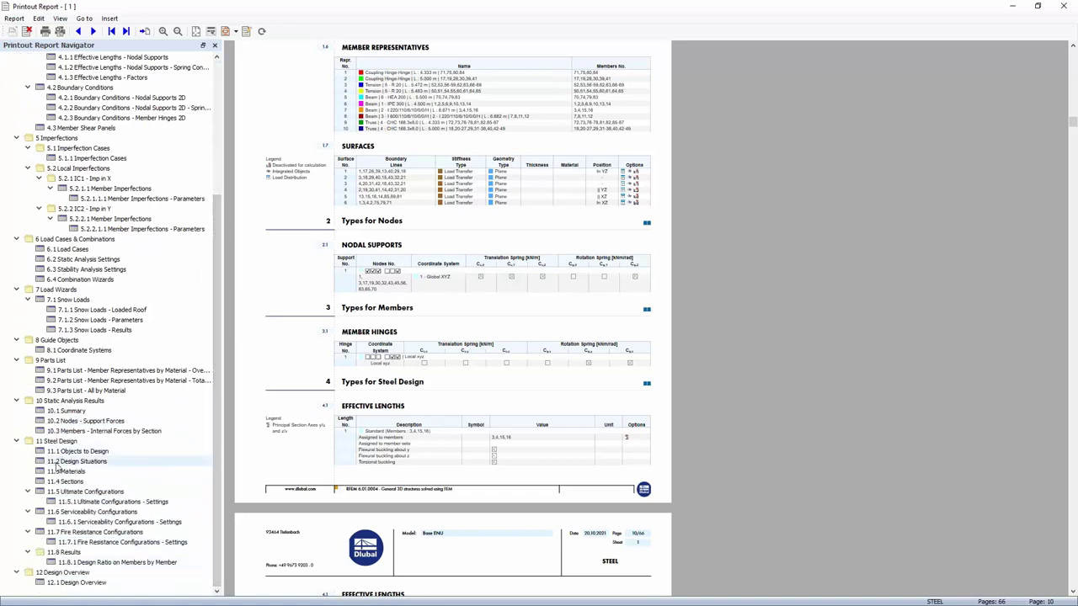
scroll(80, 270, "up", 6)
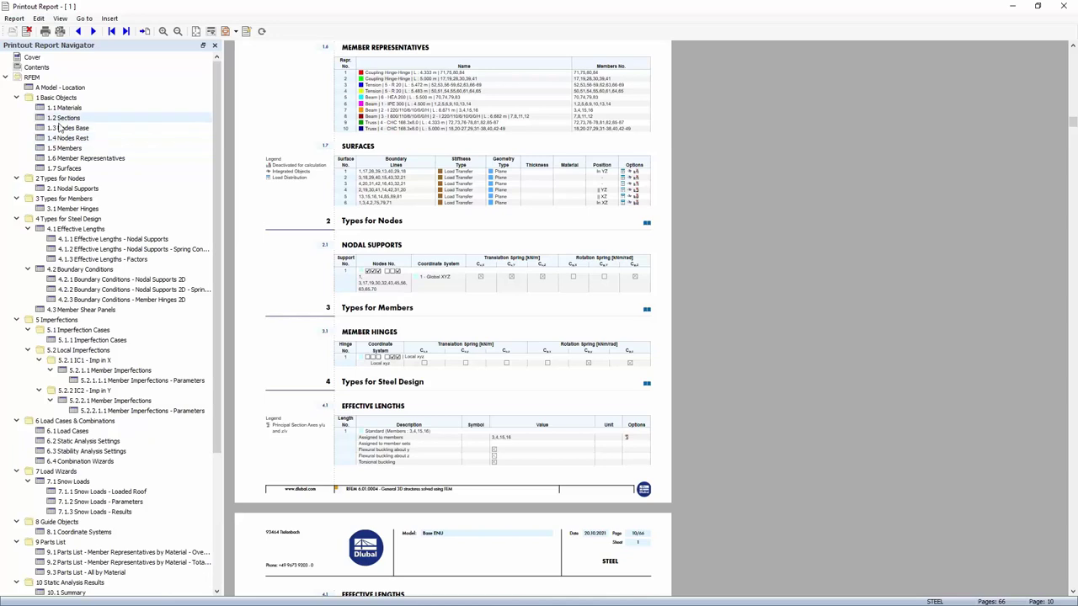
left_click(65, 128)
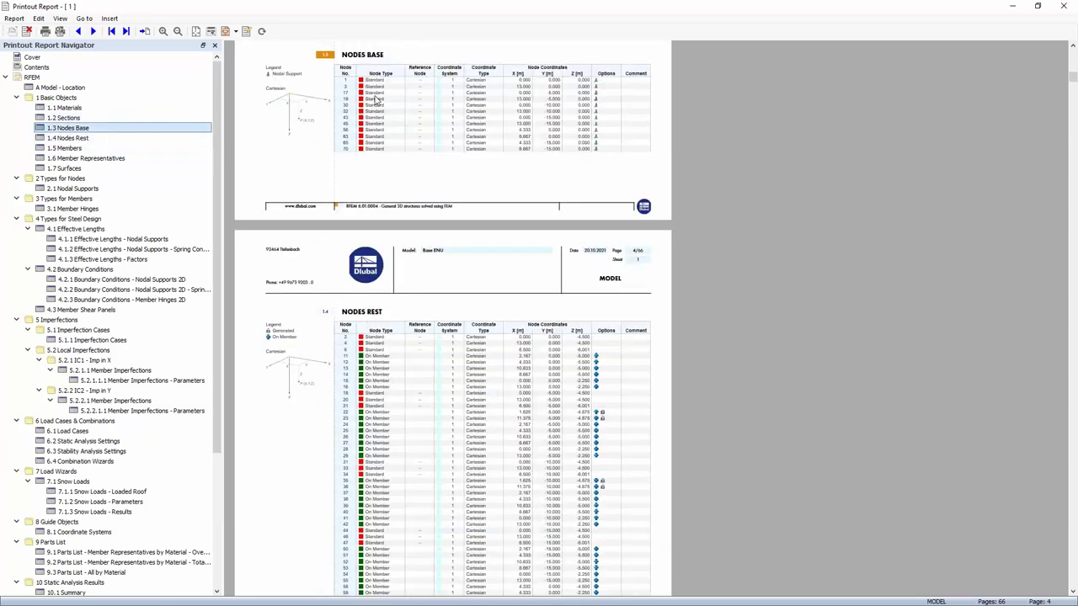
scroll(366, 334, "down", 3)
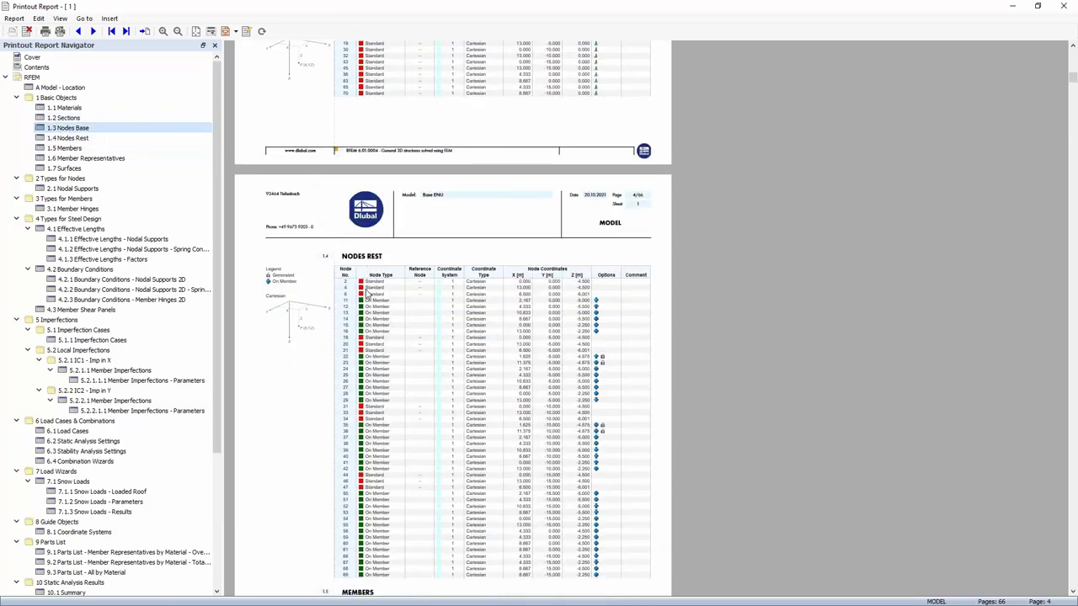
scroll(169, 395, "down", 6)
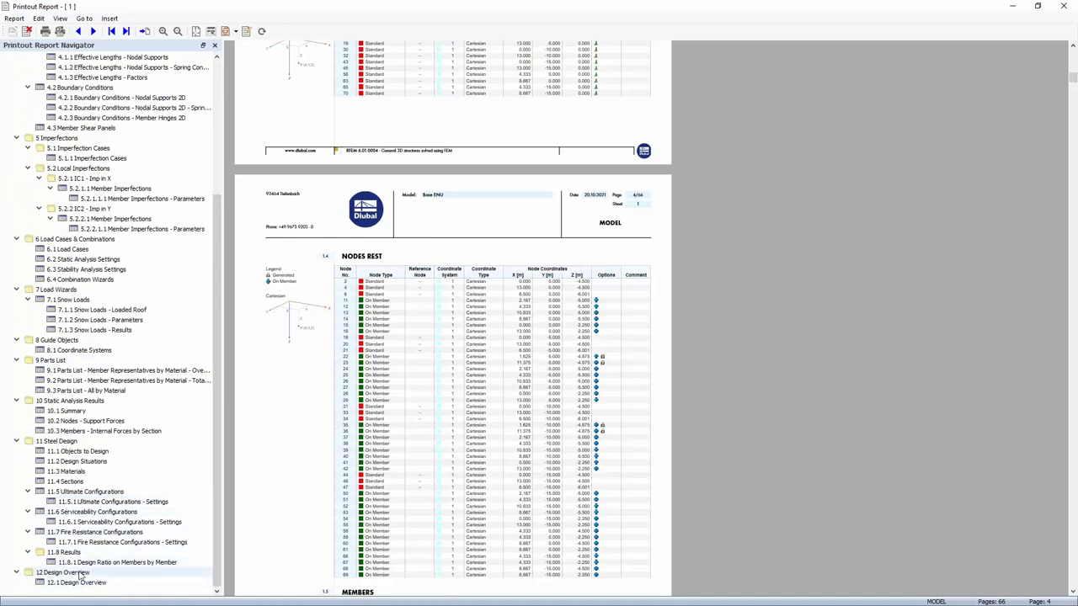
left_click(91, 563)
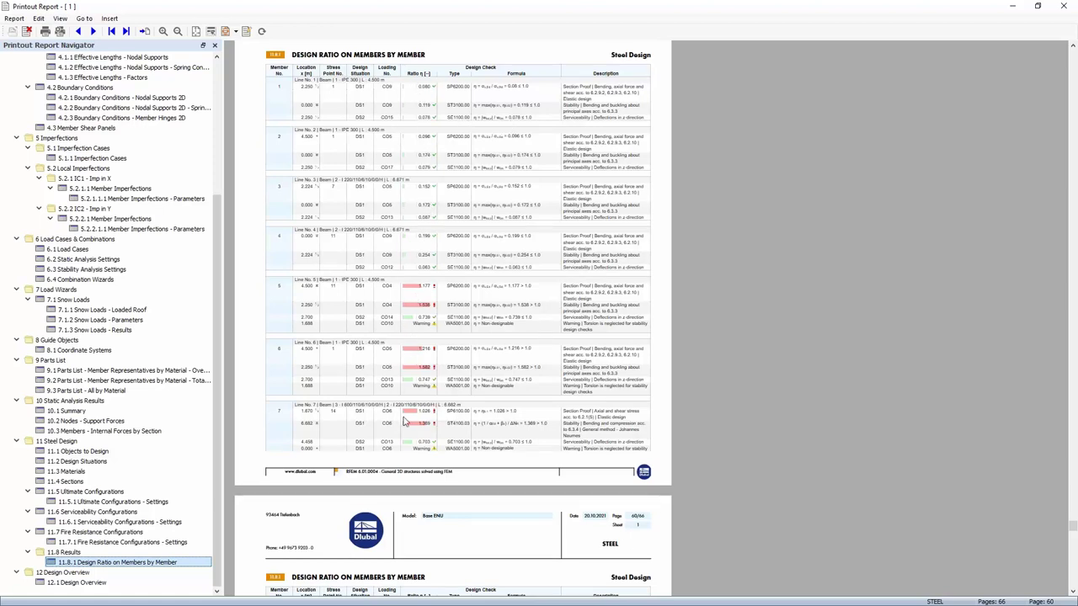
Return to the model and display its Steel Design check ratios on the members without diagrams
key("alt+Tab")
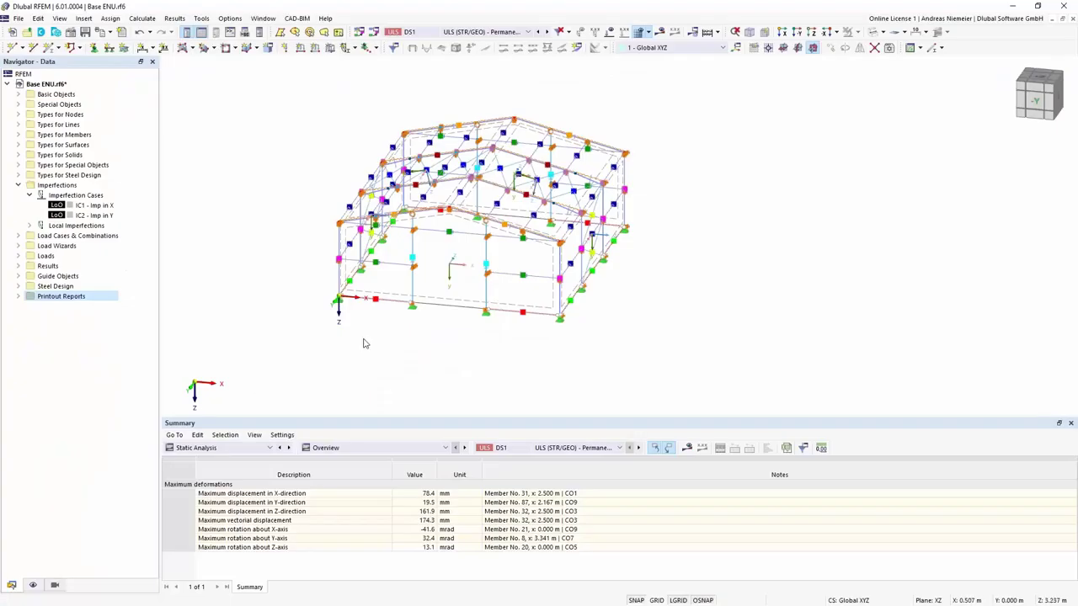
middle_click_drag(693, 213, 404, 335, "ctrl")
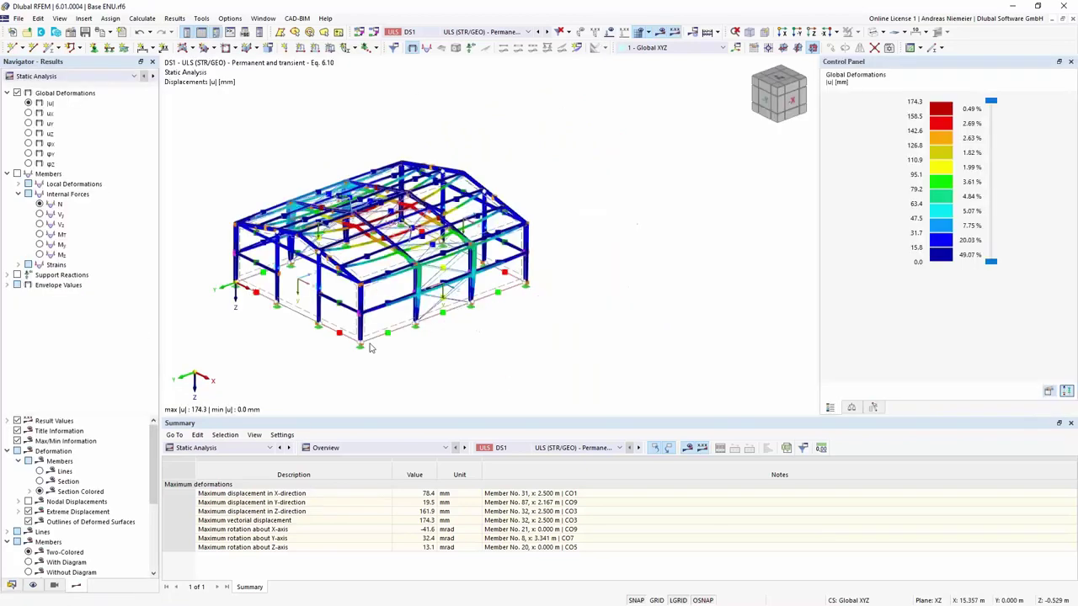
left_click(99, 79)
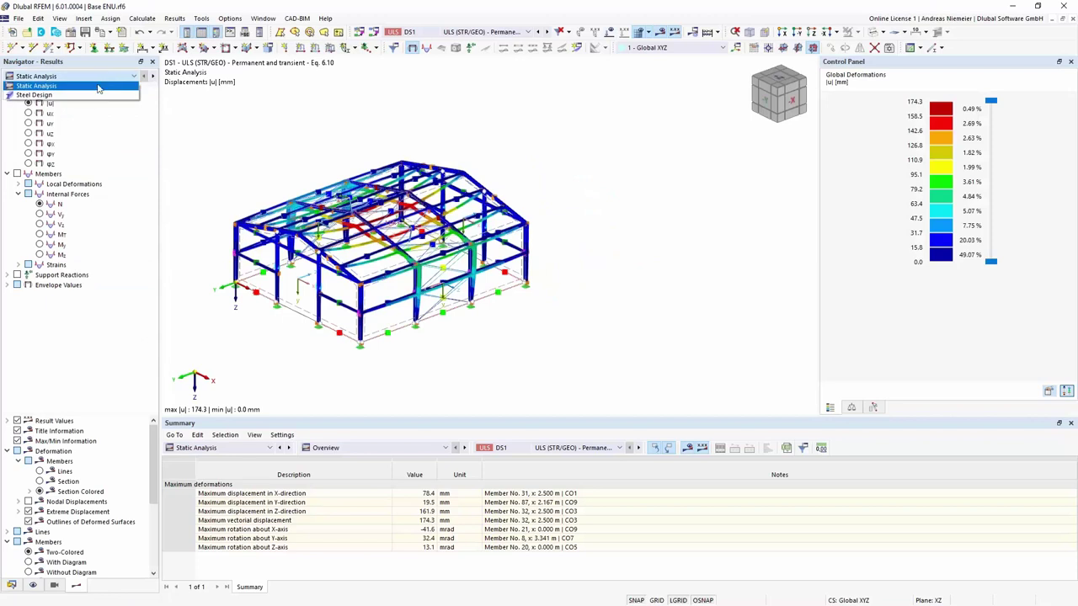
left_click(98, 94)
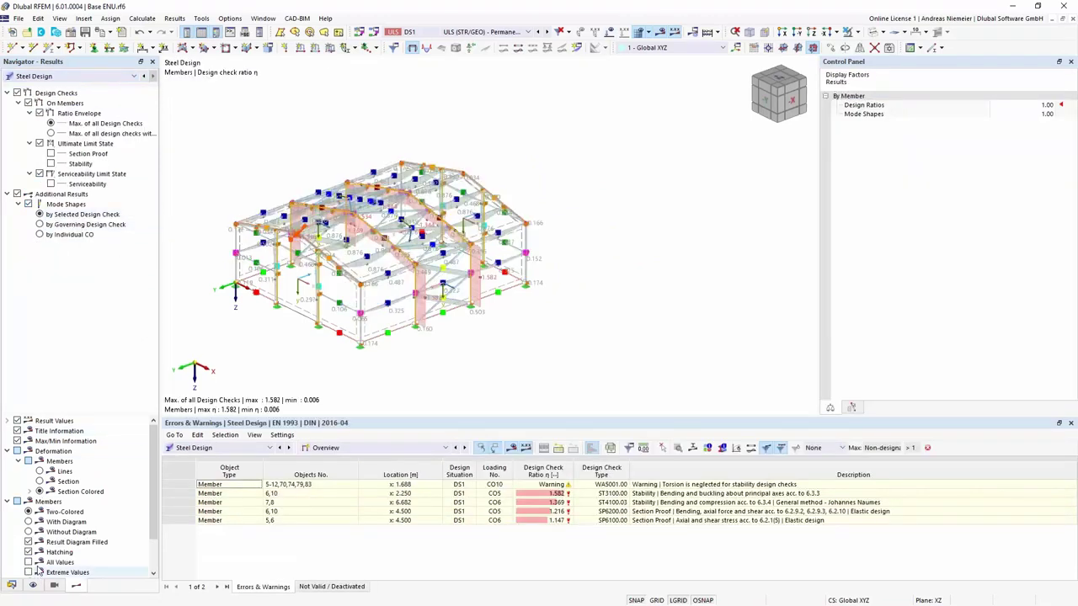
left_click(29, 533)
middle_click_drag(353, 404, 389, 374, "ctrl")
scroll(438, 354, "up", 3)
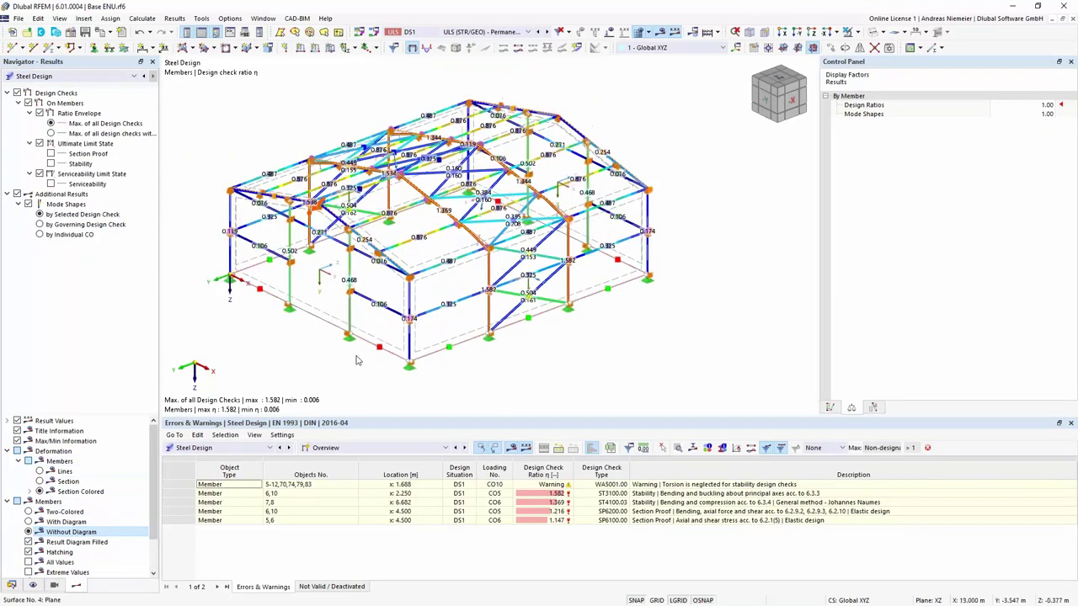
Set up a graphic of the current window for report 1, window filling and rotated 270 degrees, and preview it
left_click(100, 32)
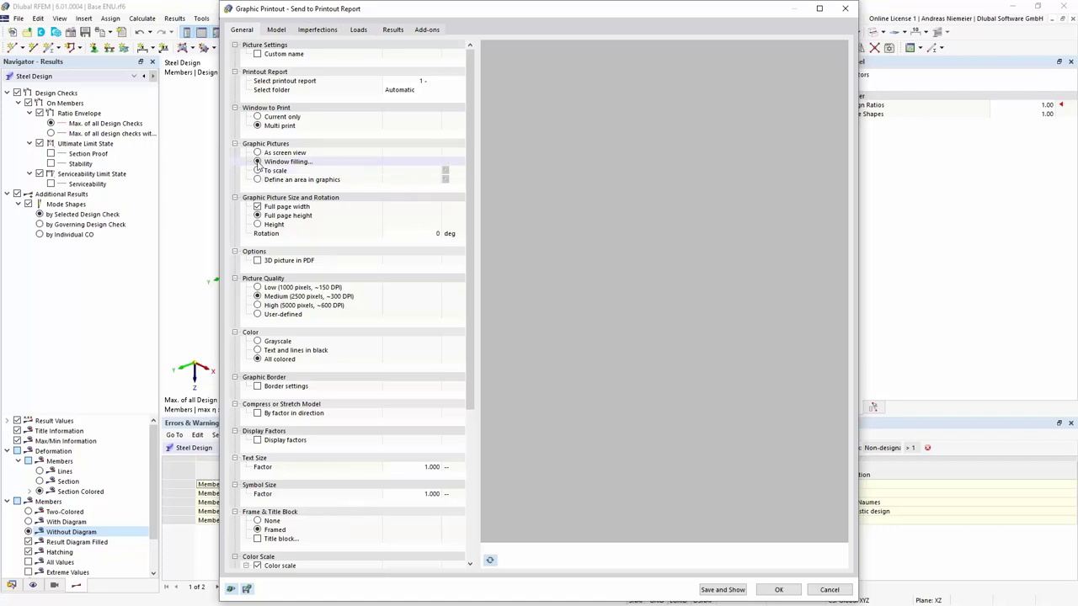
left_click(262, 162)
left_click(421, 233)
left_click(438, 233)
left_click(420, 273)
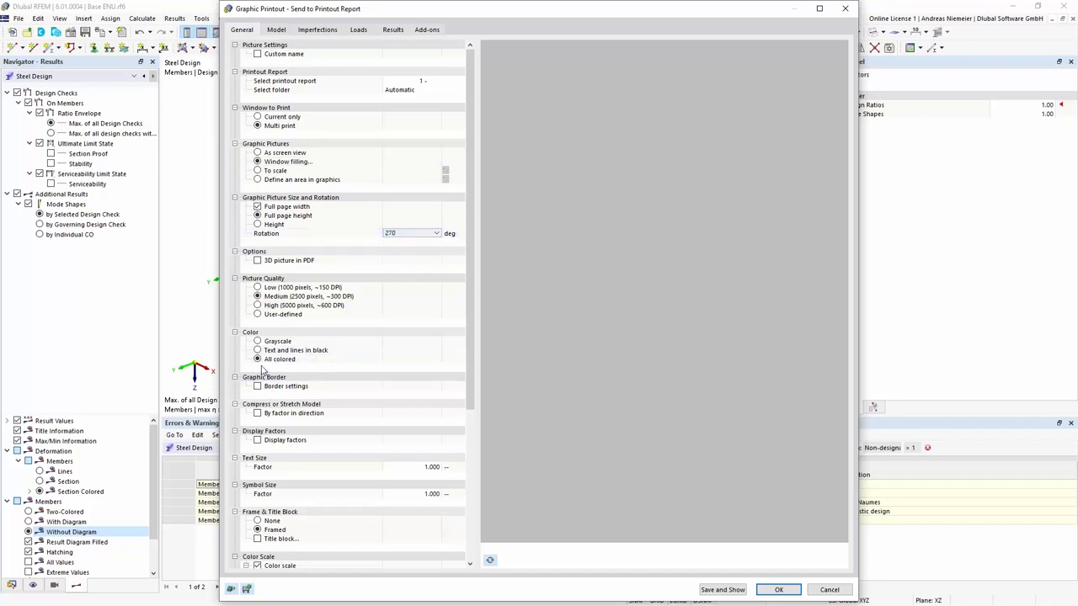
left_click(270, 116)
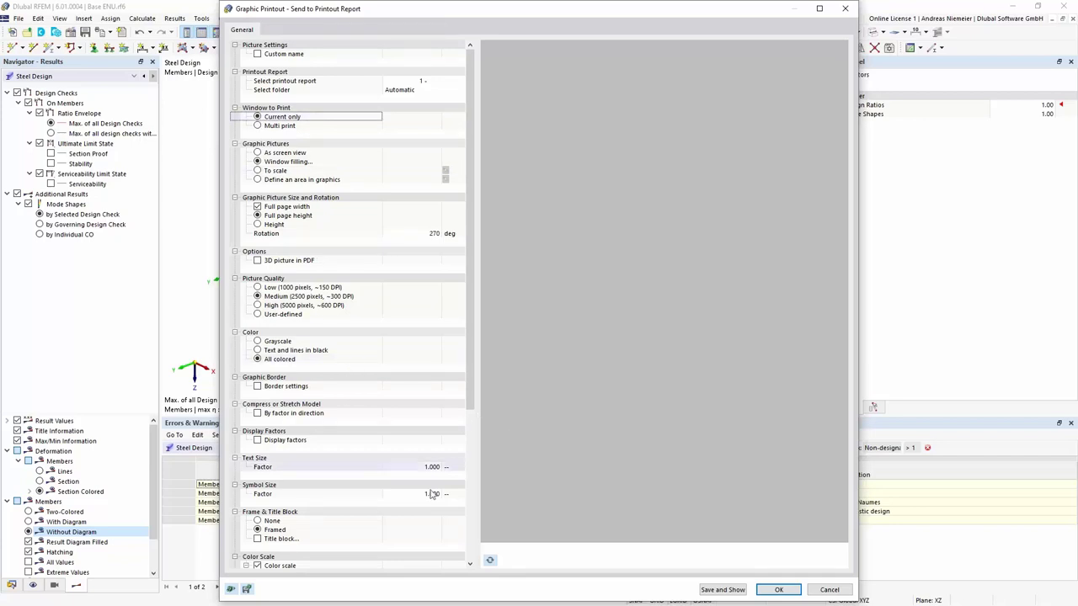
left_click(491, 564)
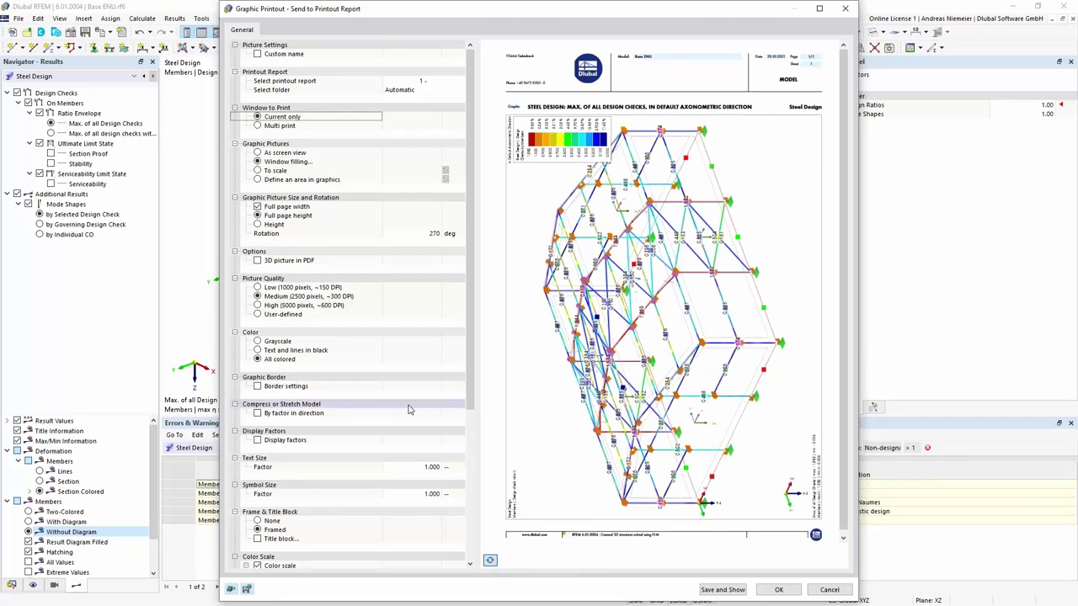
Place the color scale outside the graphic picture and refresh the preview
scroll(246, 413, "down", 3)
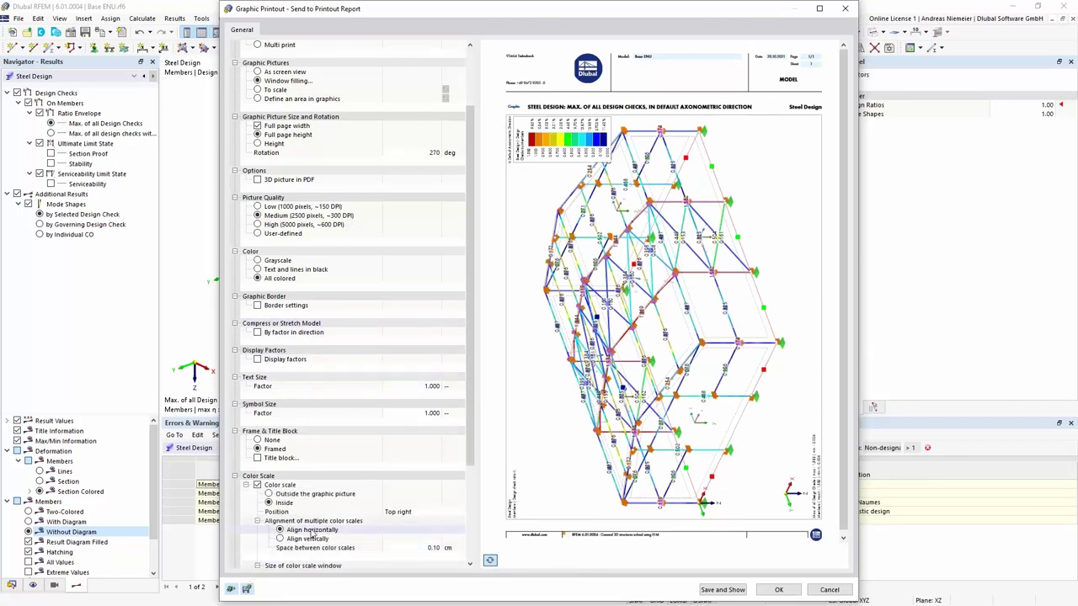
left_click(269, 501)
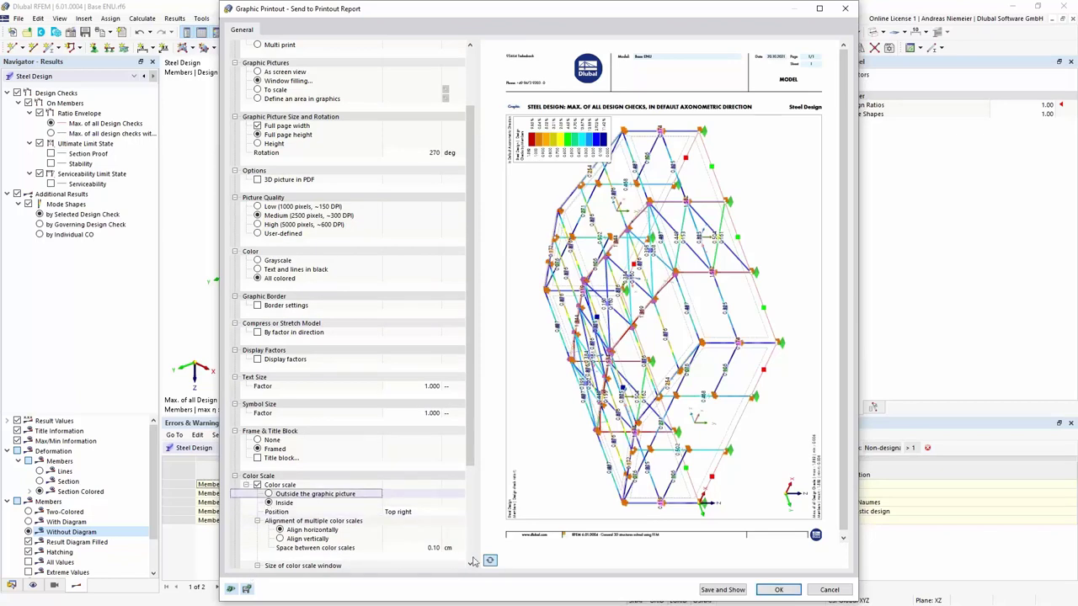
key("space")
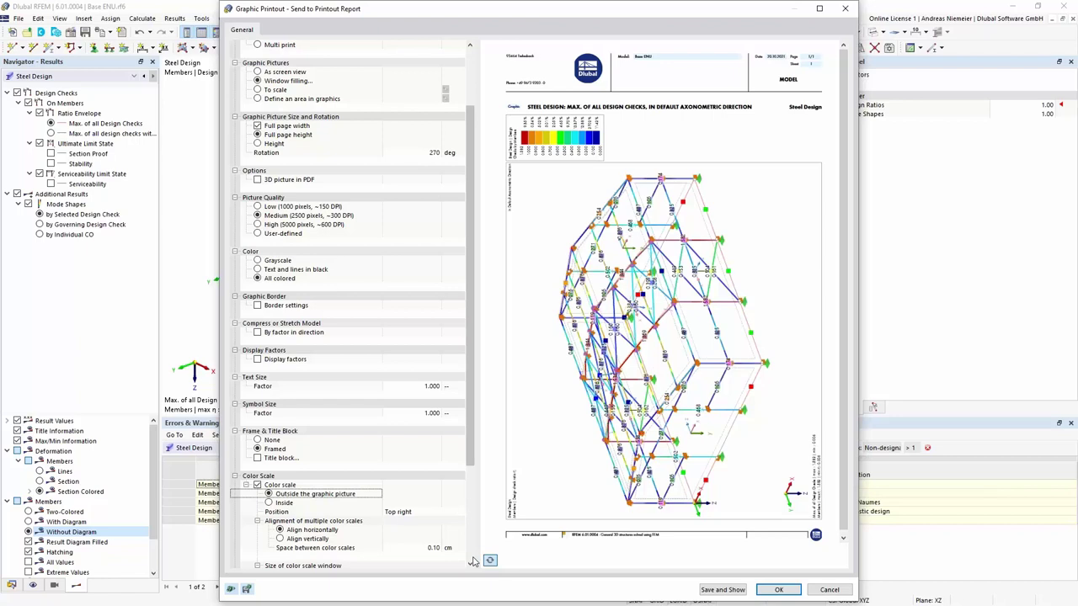
Send the design ratio graphic to the report, and display the model without results as a solid rendering in a rotated view
left_click(777, 590)
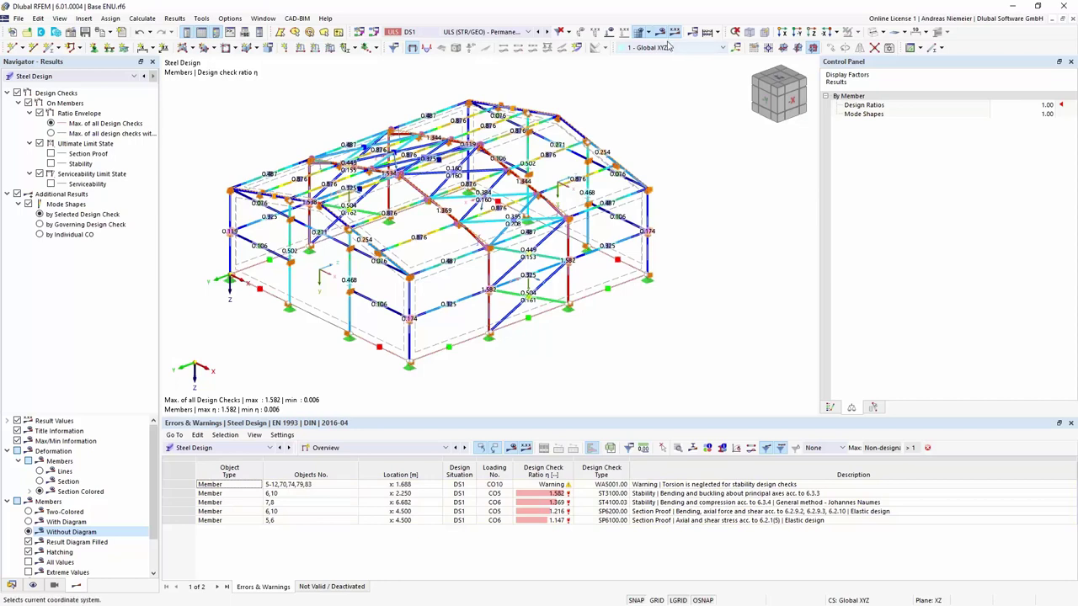
left_click(665, 33)
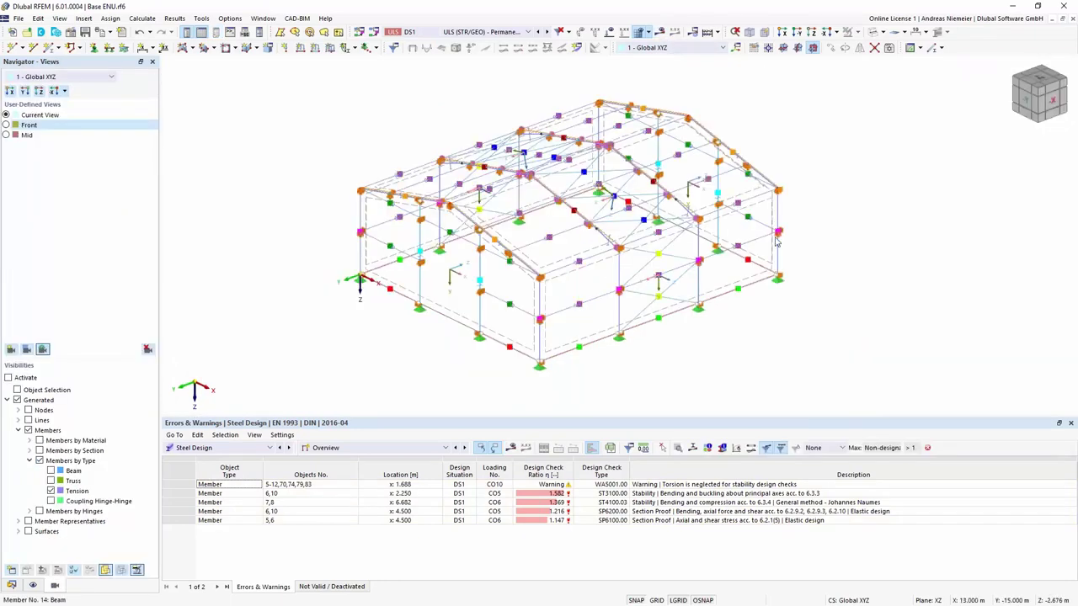
left_click(875, 48)
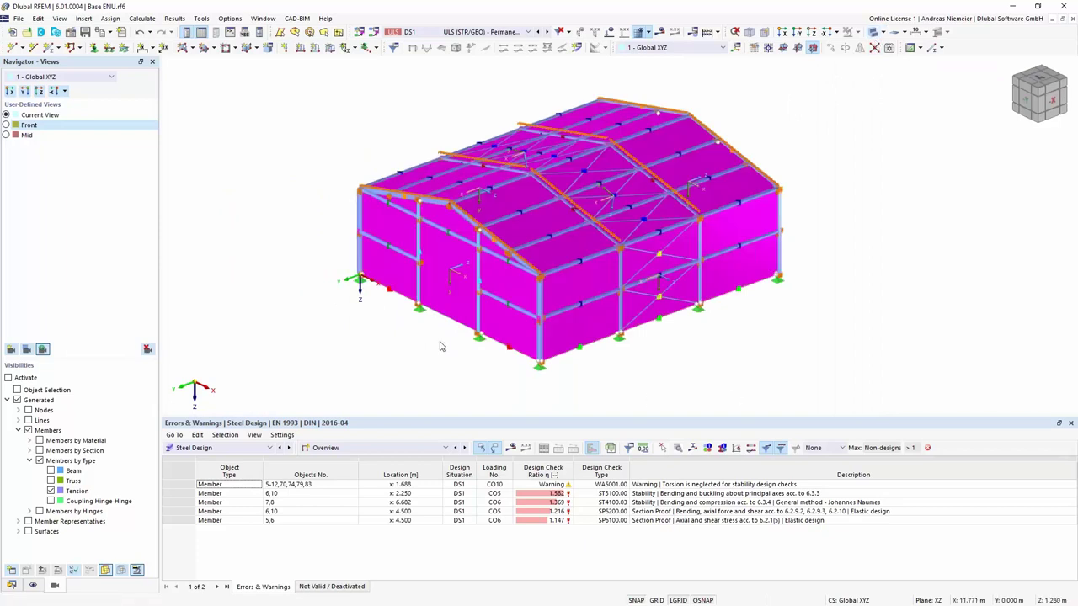
middle_click_drag(407, 329, 489, 313, "ctrl")
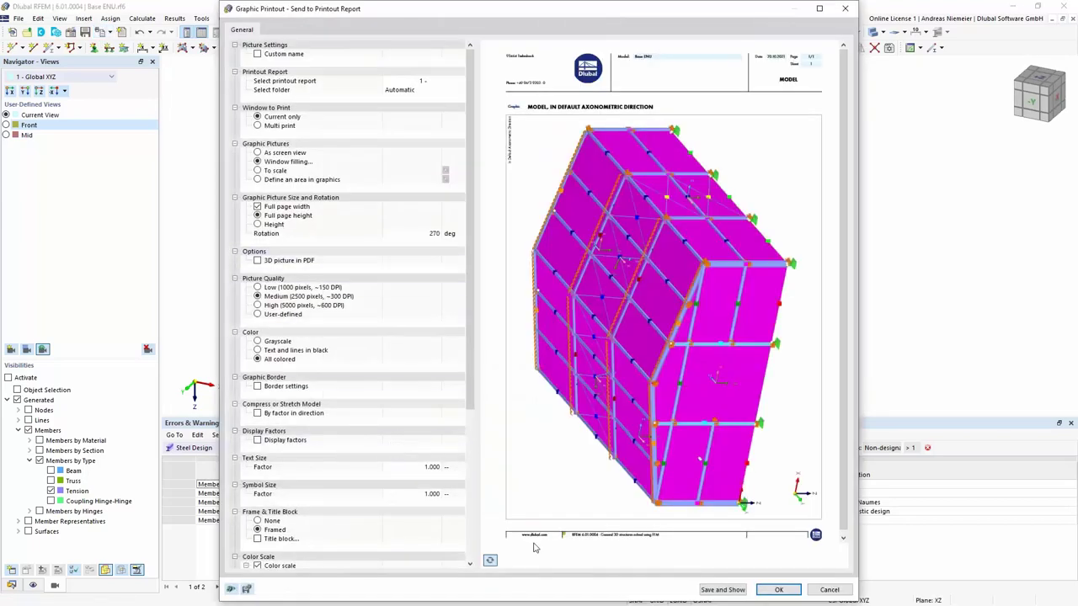
Send the model graphic to the report with 0 degrees rotation, a 50% height ratio and 3D picture in PDF, after refreshing its preview
left_click(428, 235)
left_click(428, 236)
left_click(424, 242)
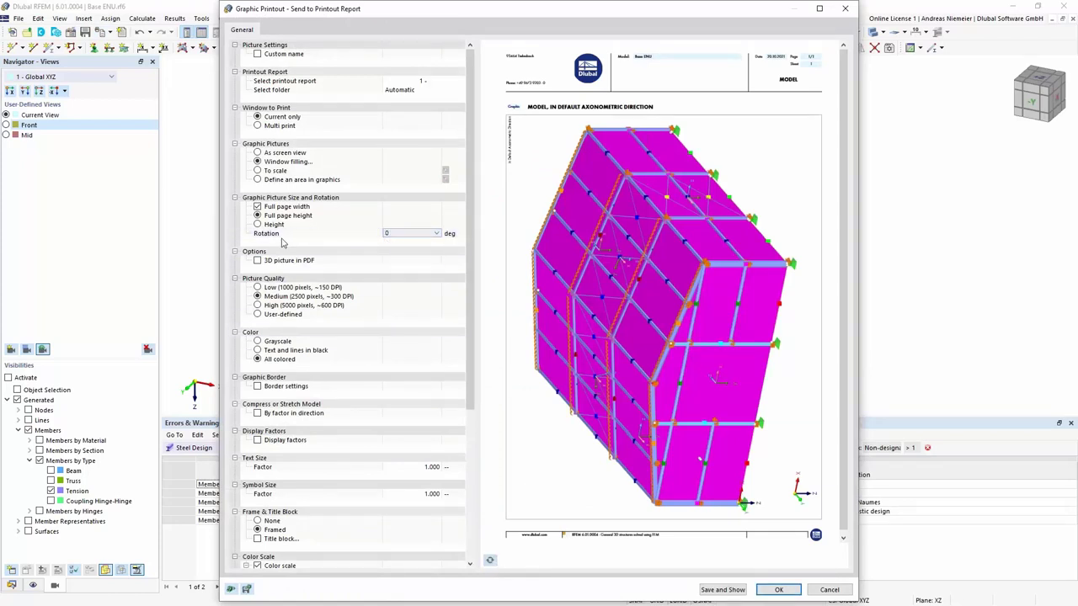
left_click(371, 224)
left_click(421, 233)
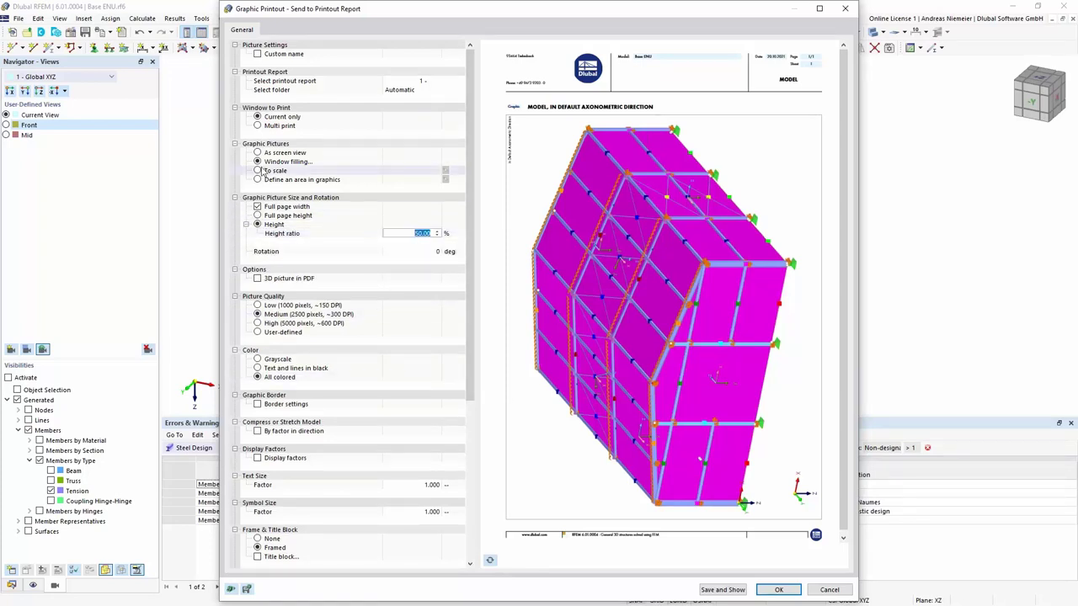
left_click(258, 278)
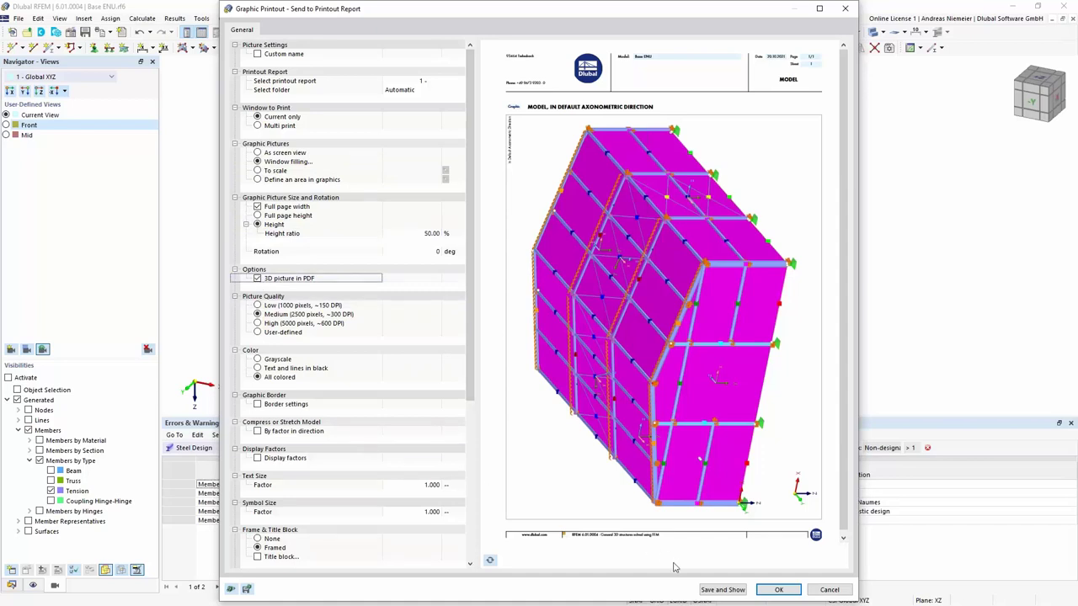
left_click(489, 561)
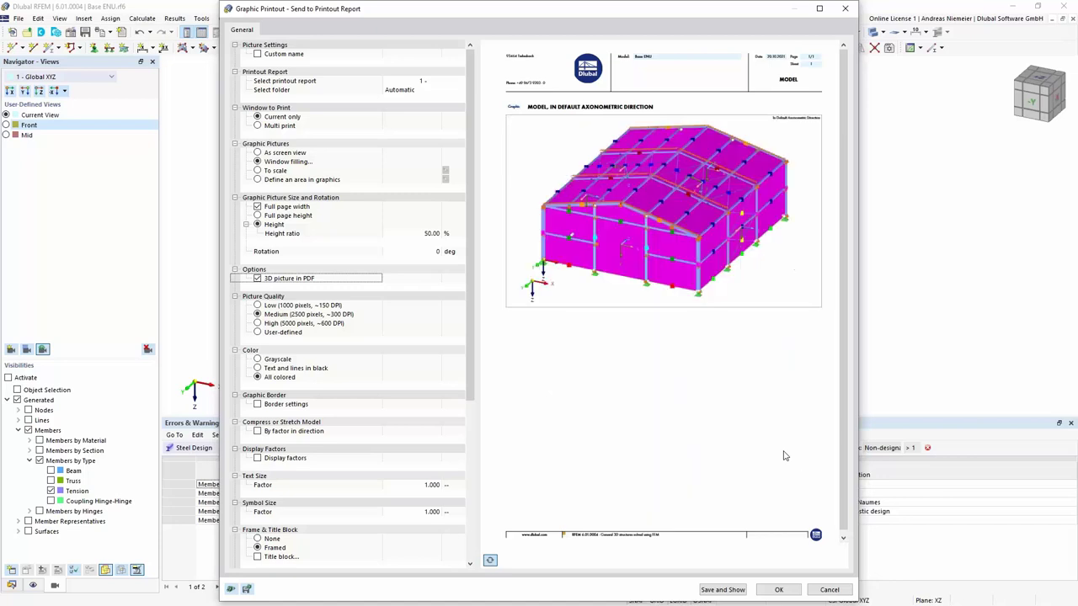
left_click(778, 589)
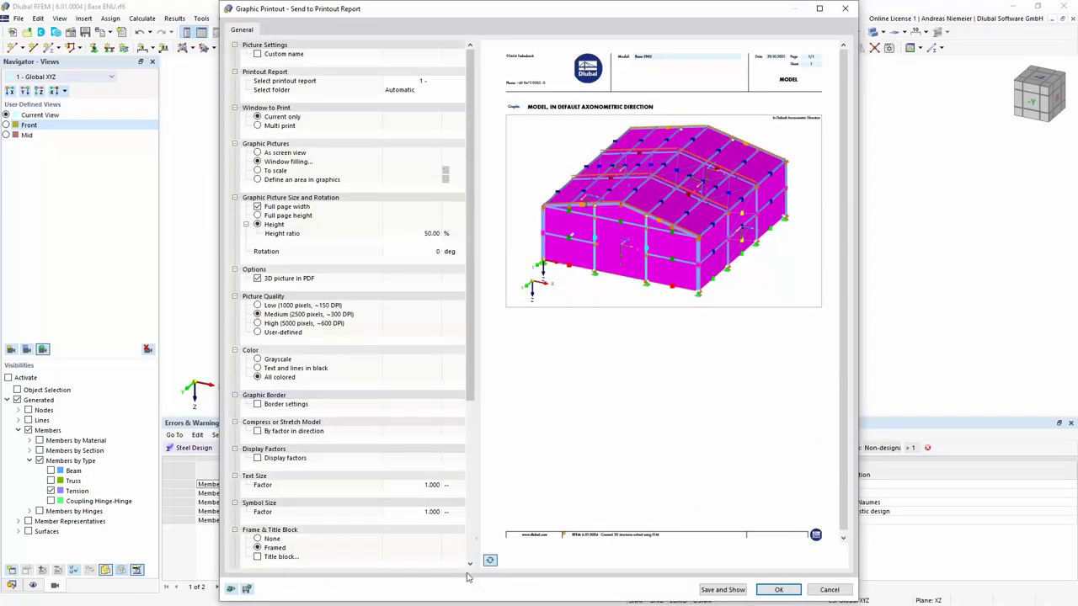
Set up a multi print without 3D picture in PDF, with results for load combinations CO1, CO2 and CO3
left_click(271, 126)
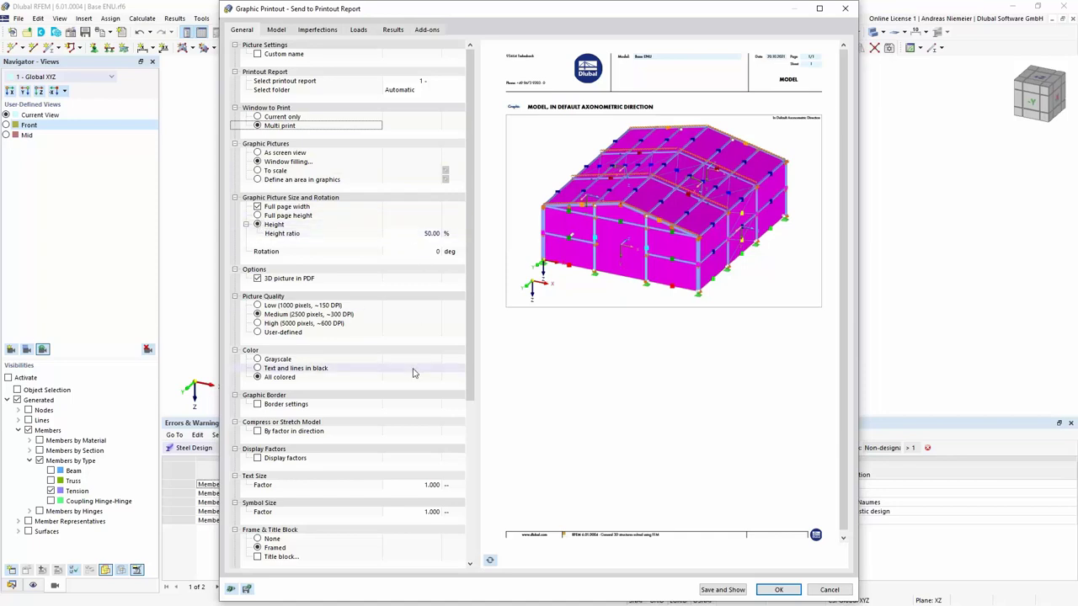
left_click(286, 278)
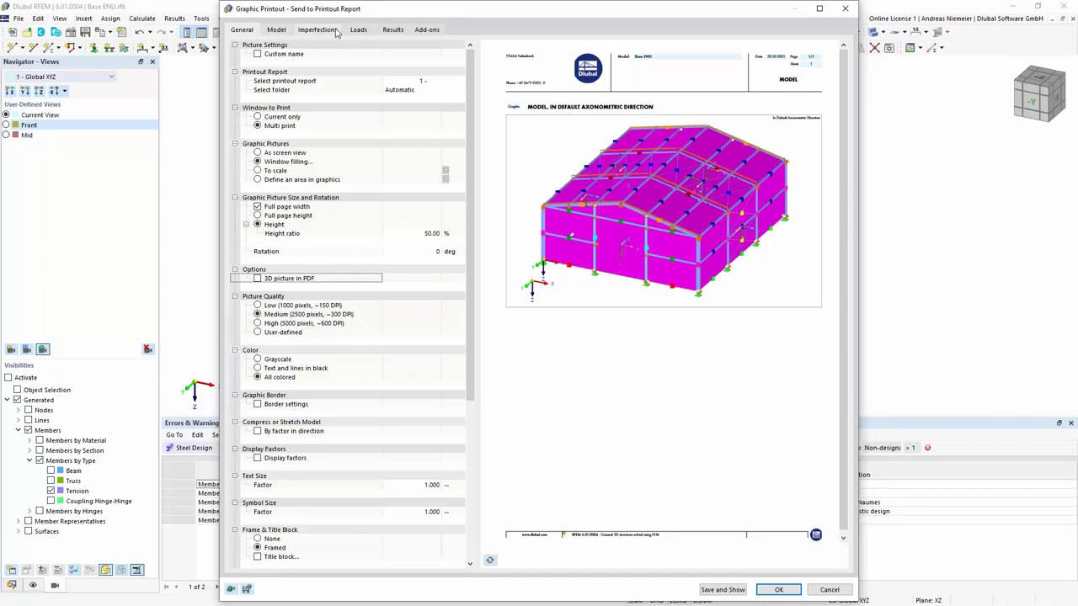
left_click(403, 30)
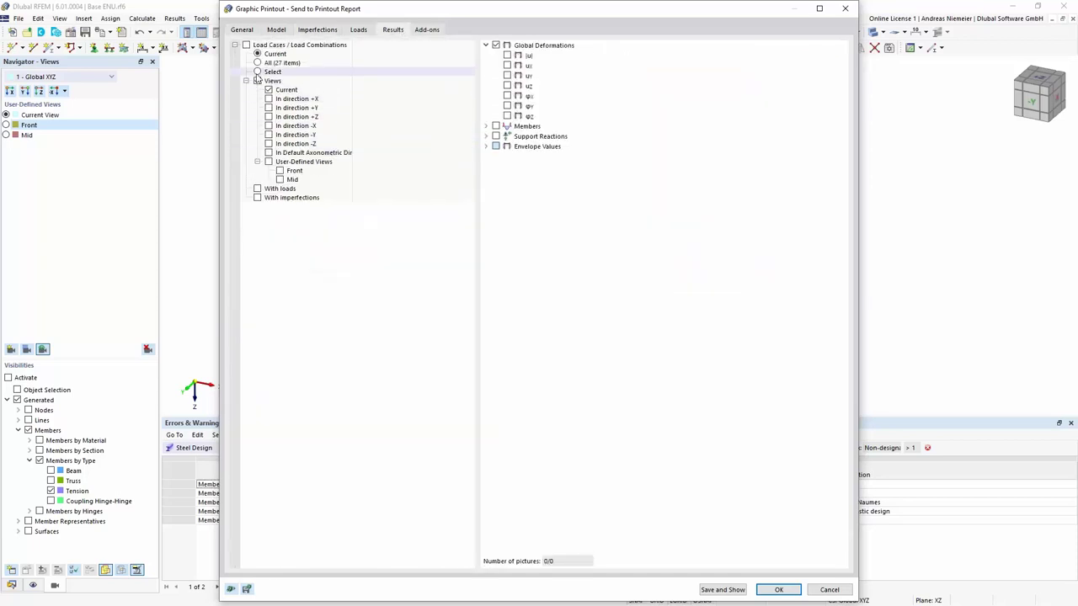
left_click(259, 73)
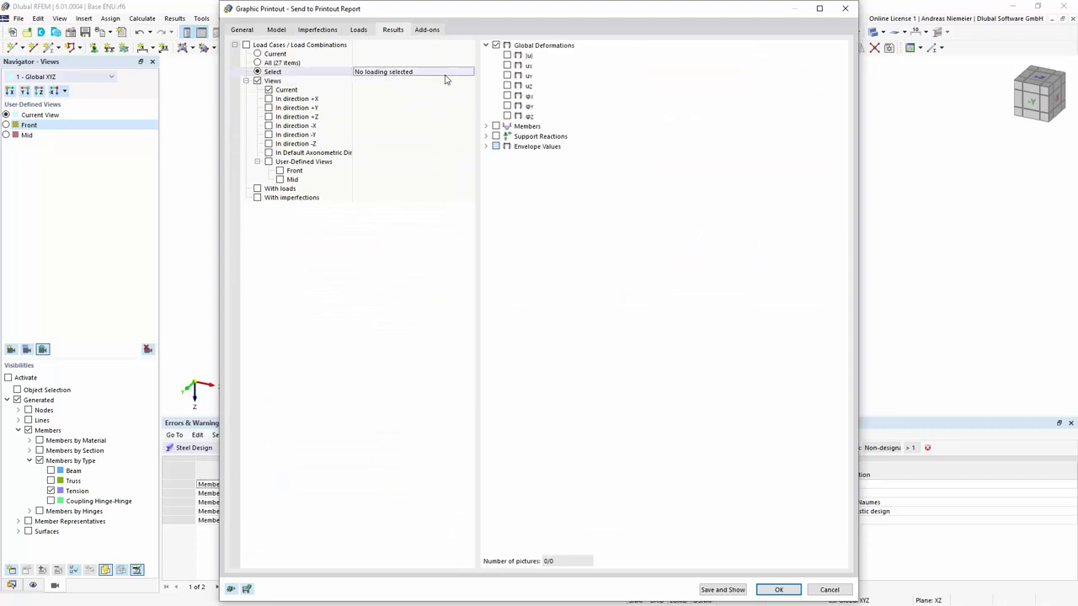
left_click(469, 74)
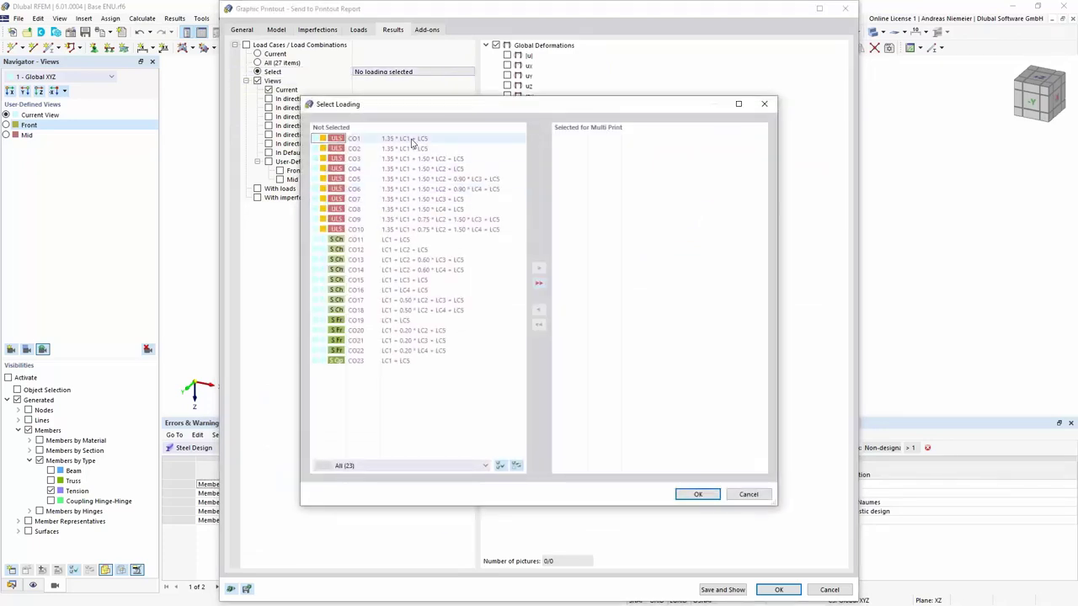
double_click(413, 138)
double_click(413, 139)
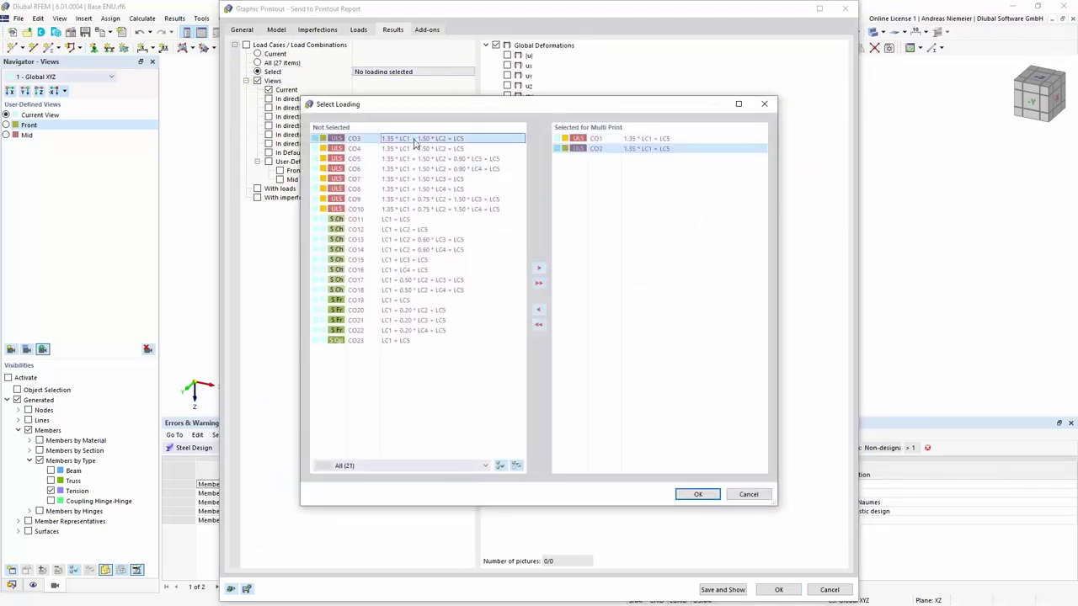
double_click(412, 139)
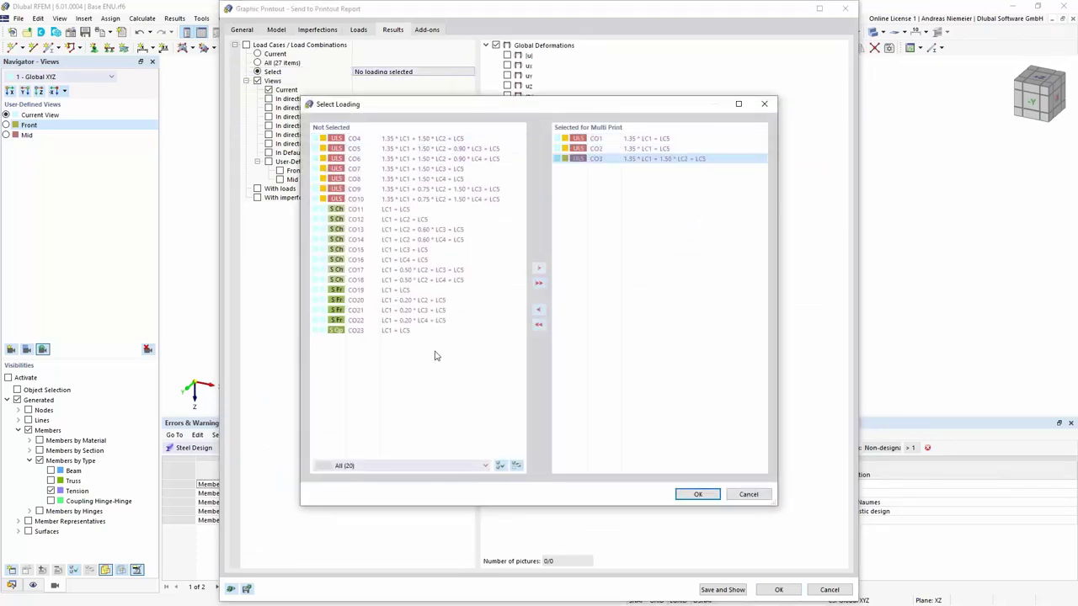
left_click(696, 496)
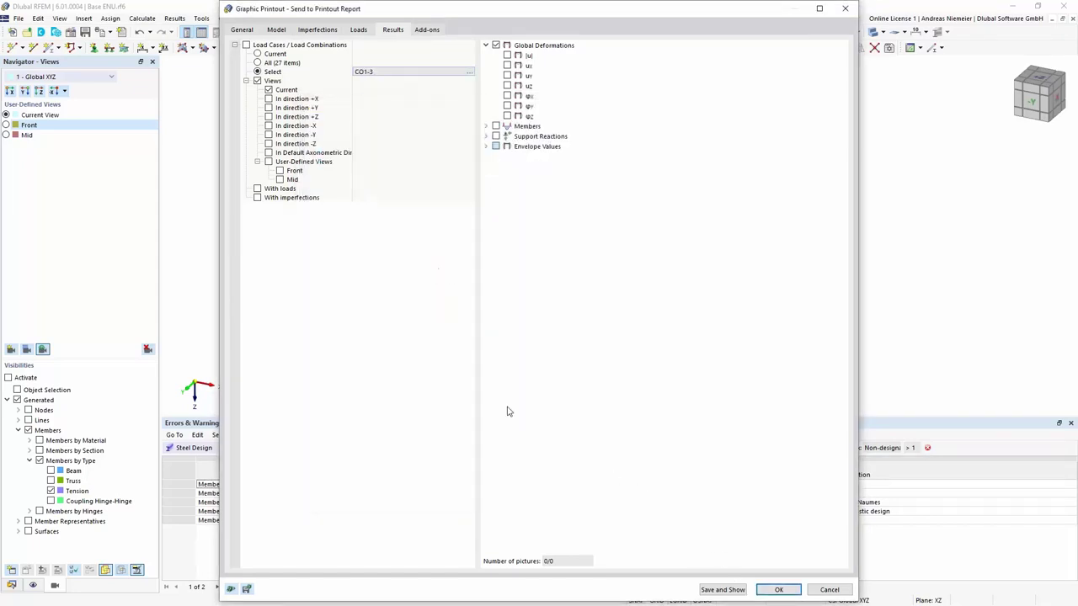
Choose the user-defined views Front and Mid instead of the current view, and include the member internal forces N and My
left_click(270, 90)
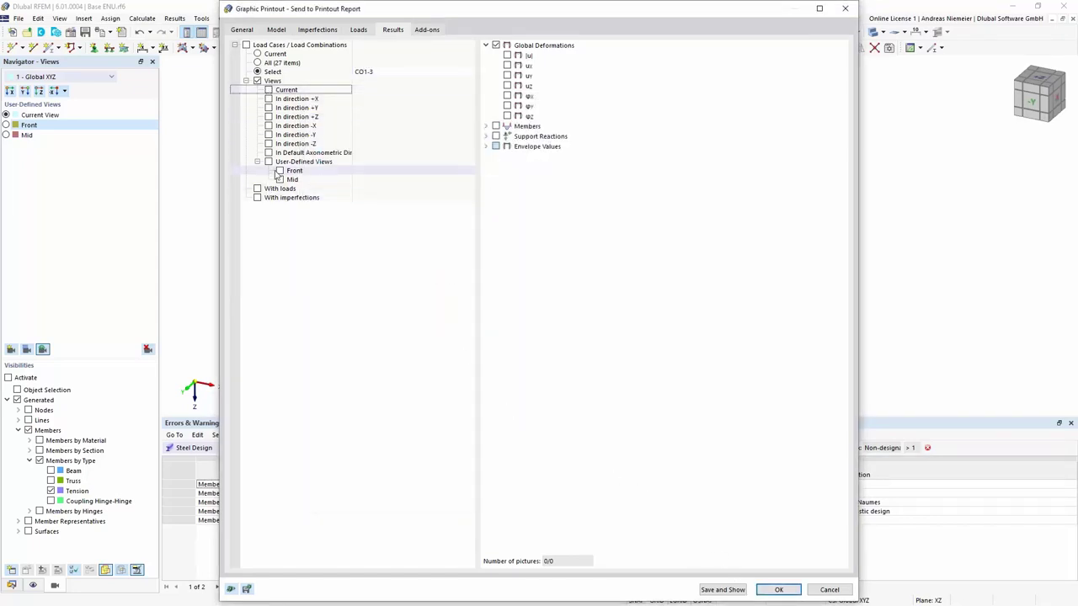
left_click(280, 171)
left_click(280, 180)
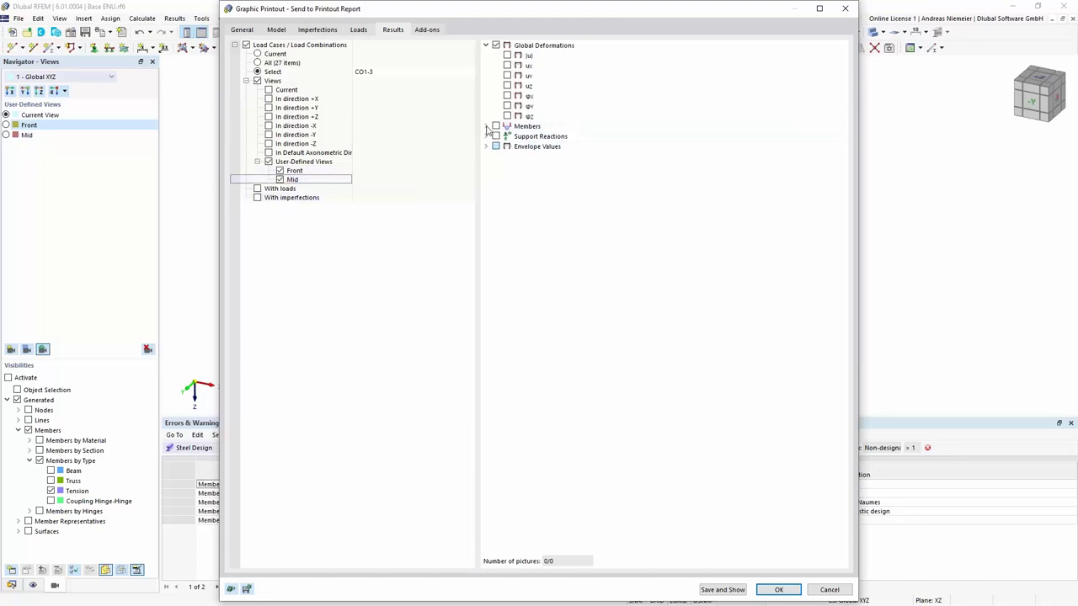
left_click(486, 127)
left_click(497, 147)
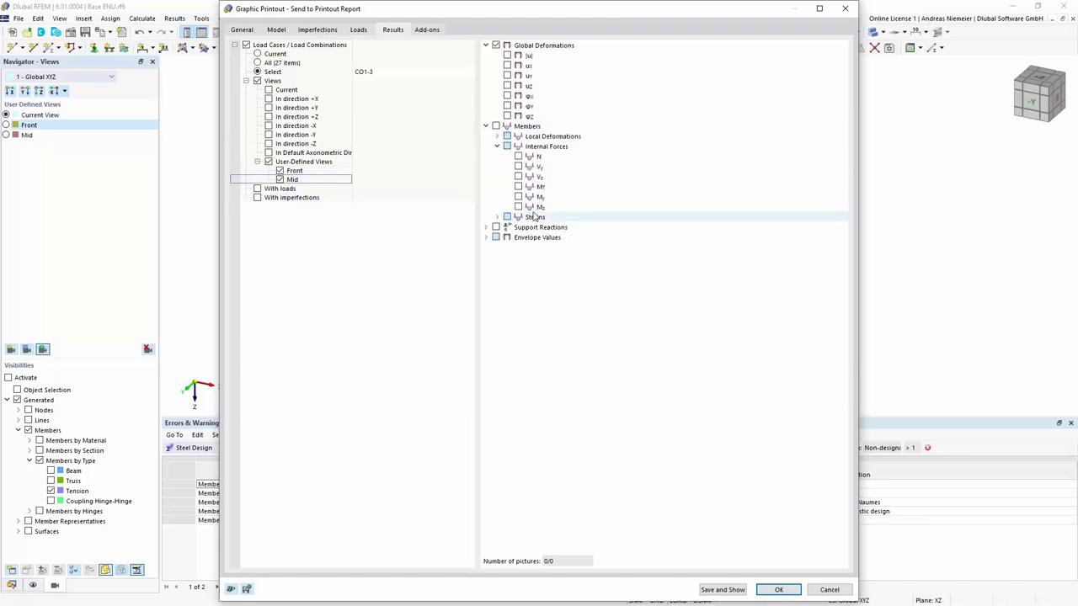
left_click(518, 157)
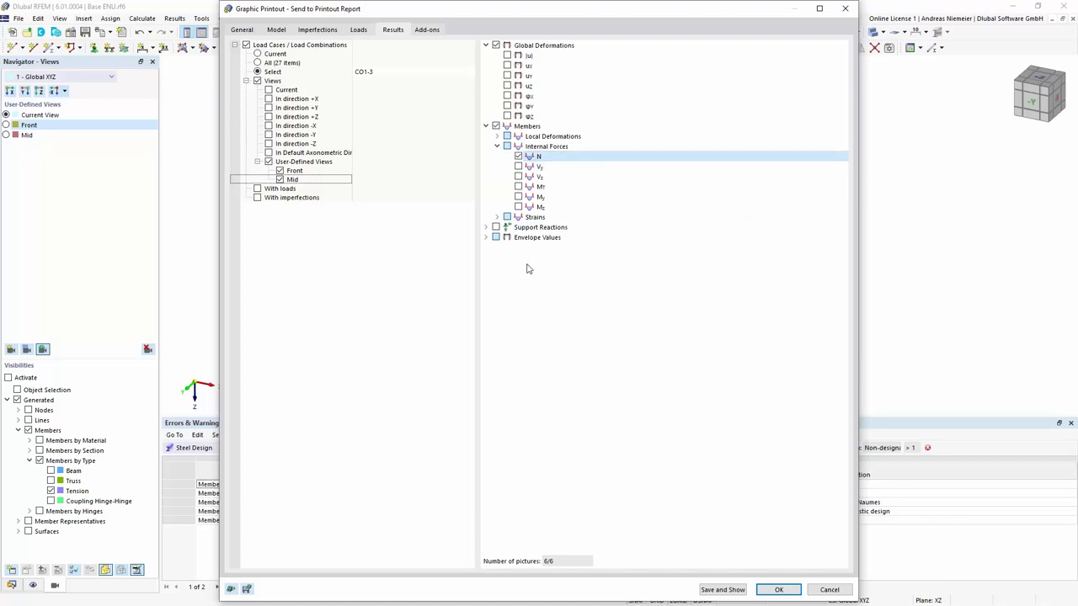
left_click(519, 197)
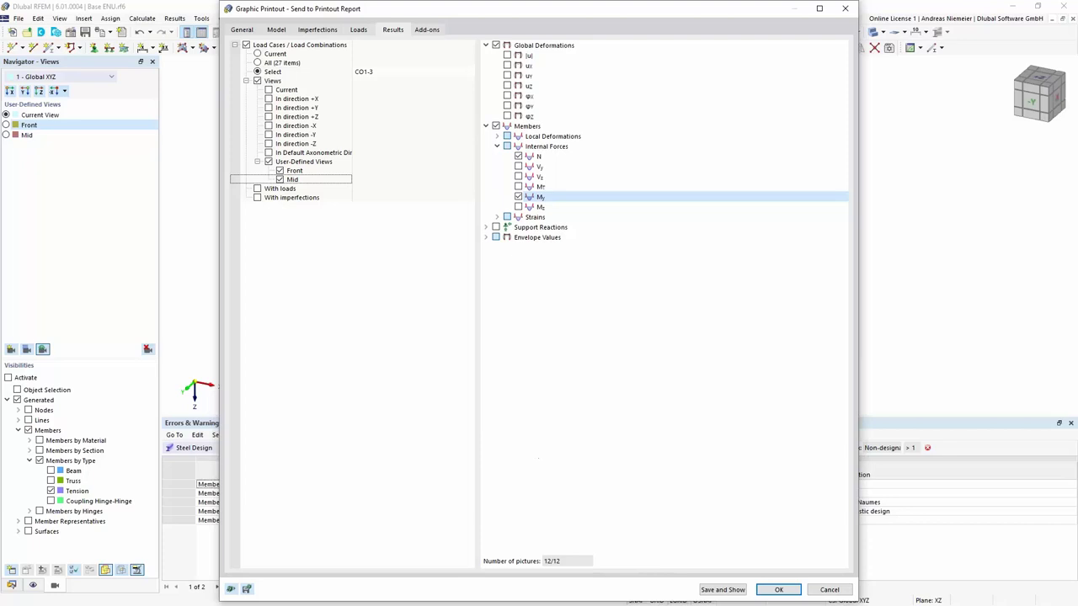
Preview the multi print graphics, save them to the report and look through its internal force pictures
left_click(242, 31)
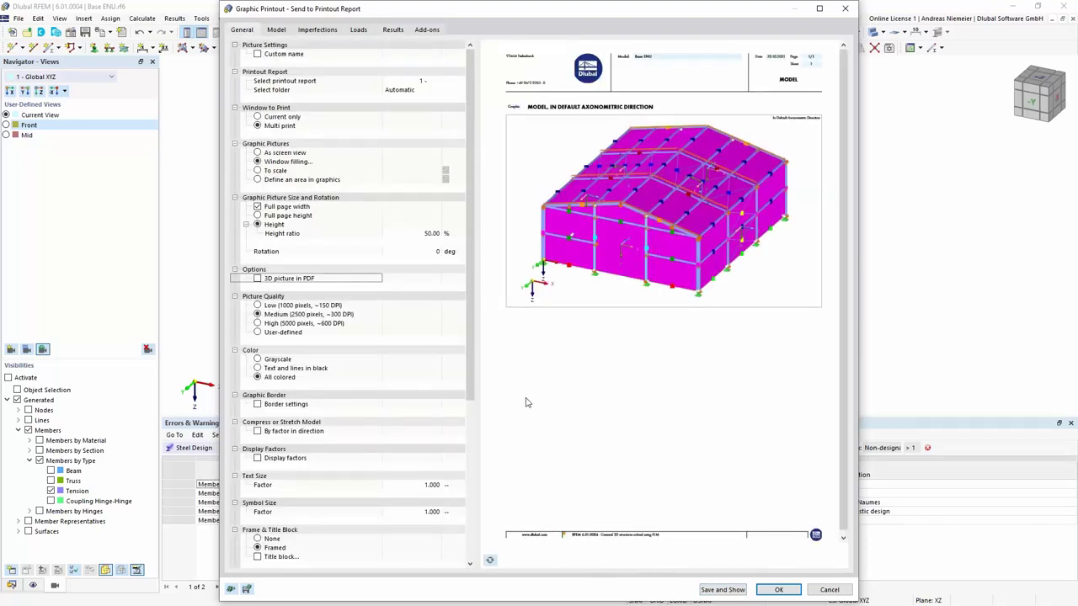
left_click(490, 561)
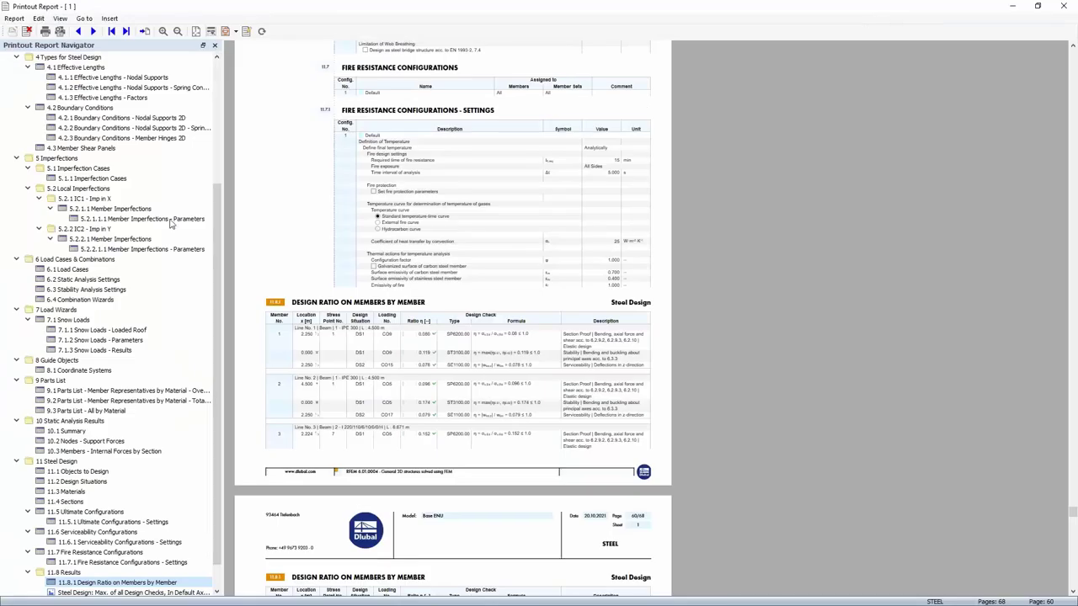
scroll(157, 310, "down", 1)
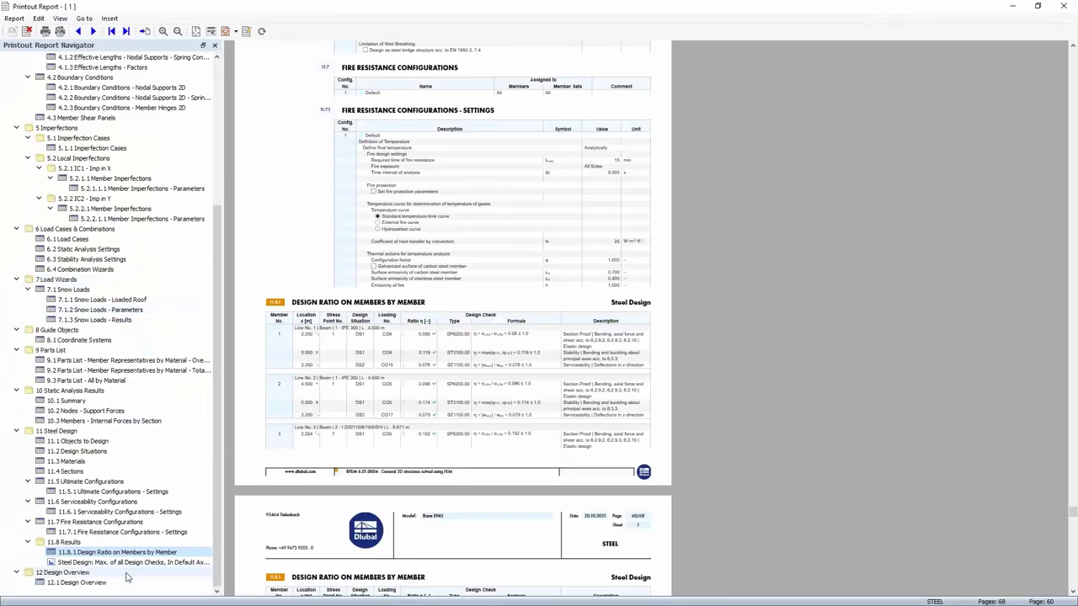
scroll(95, 275, "up", 7)
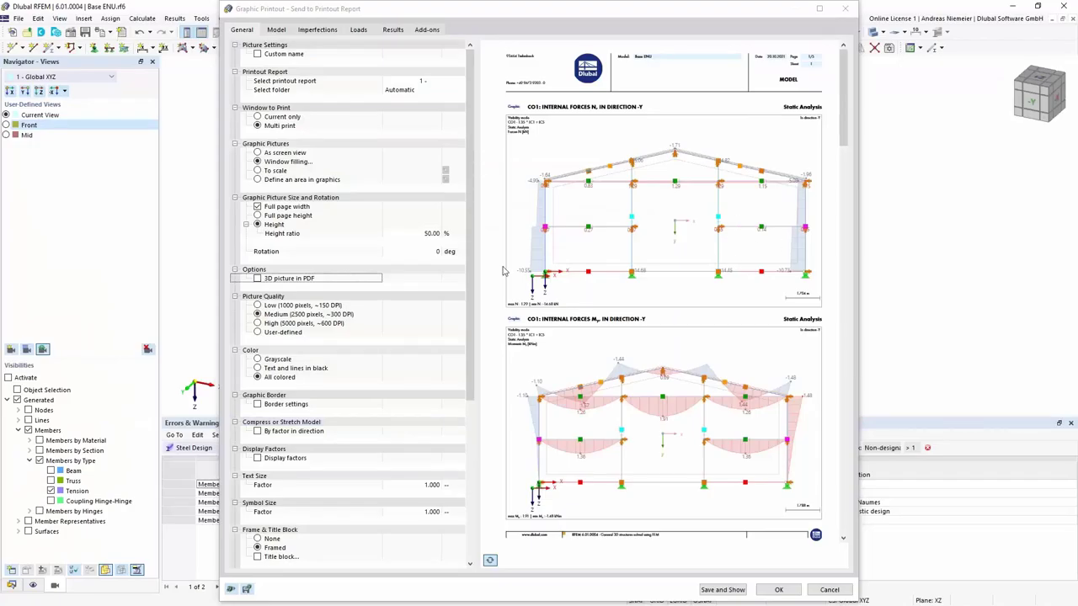
left_click_drag(843, 140, 849, 465)
left_click(722, 590)
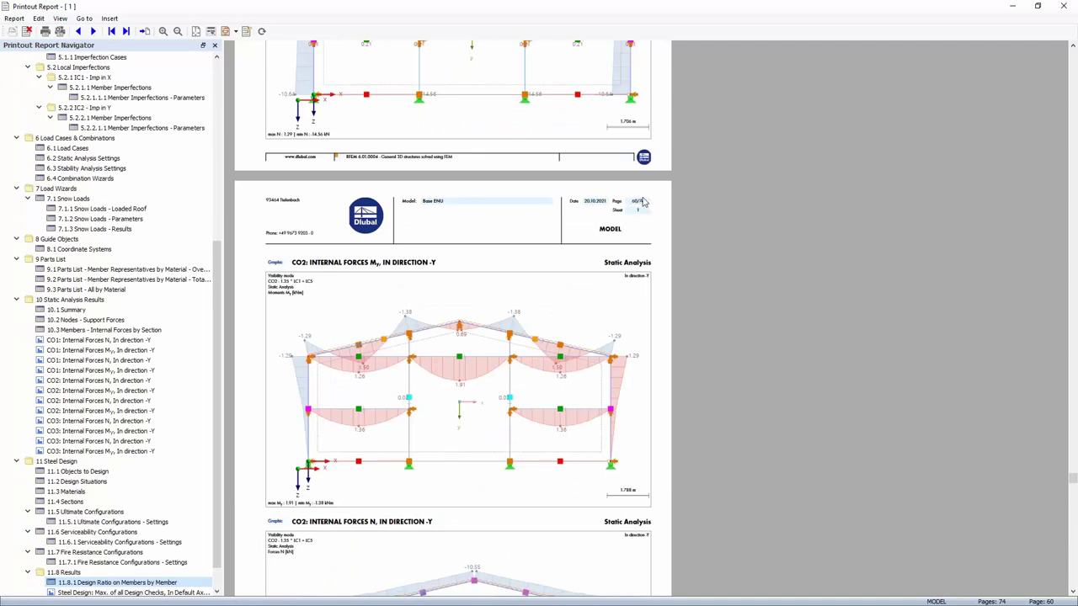
scroll(477, 343, "down", 10)
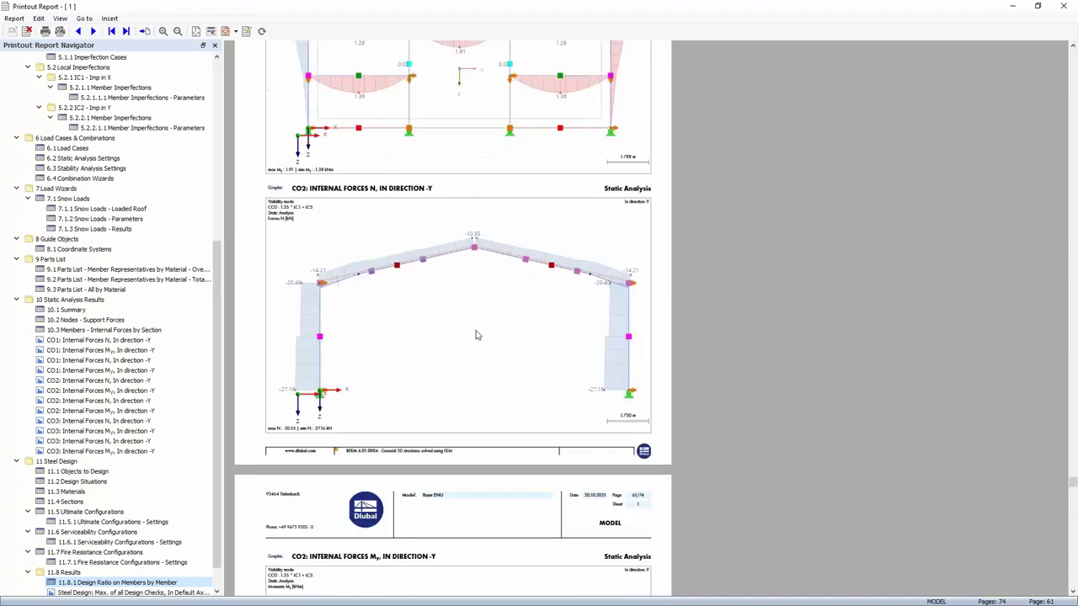
scroll(477, 342, "down", 5)
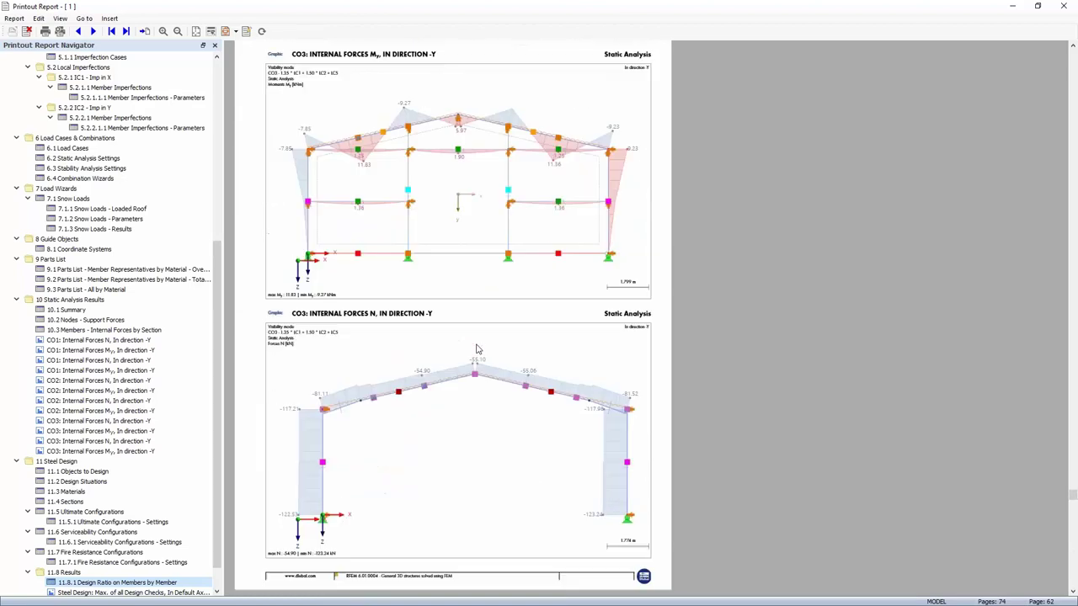
scroll(449, 403, "up", 3)
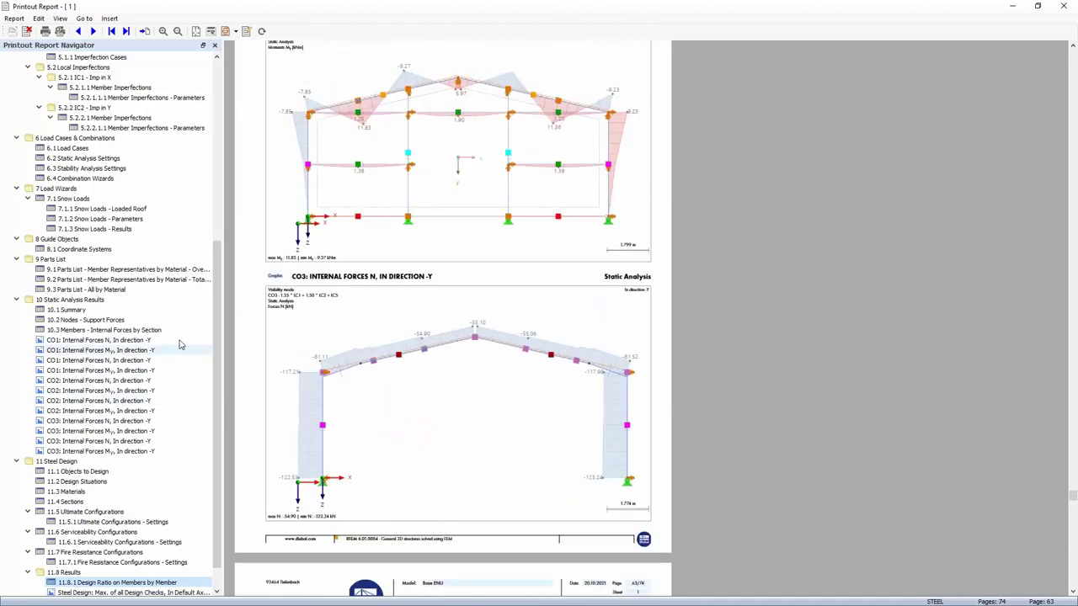
Collapse the whole report navigator and expand only RFEM to list its main chapters
left_click_drag(215, 311, 215, 328)
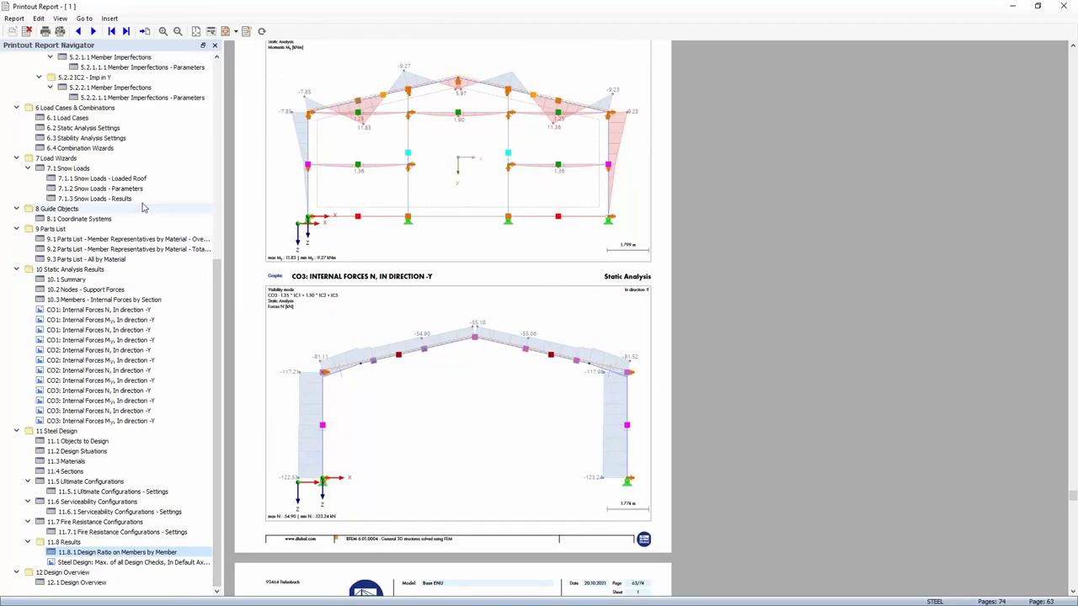
right_click(187, 169)
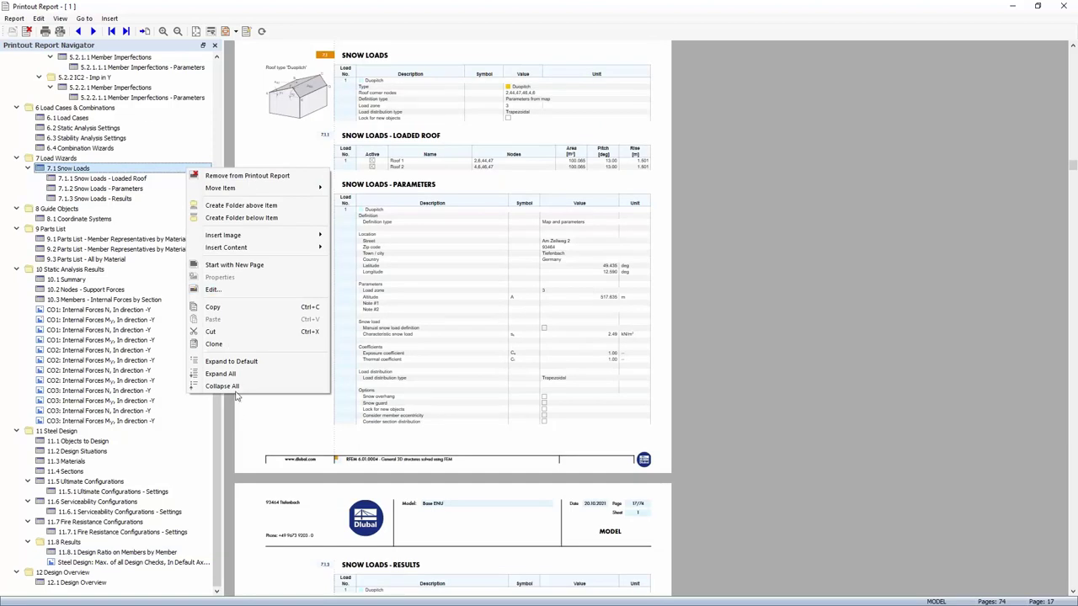
left_click(236, 387)
left_click(6, 77)
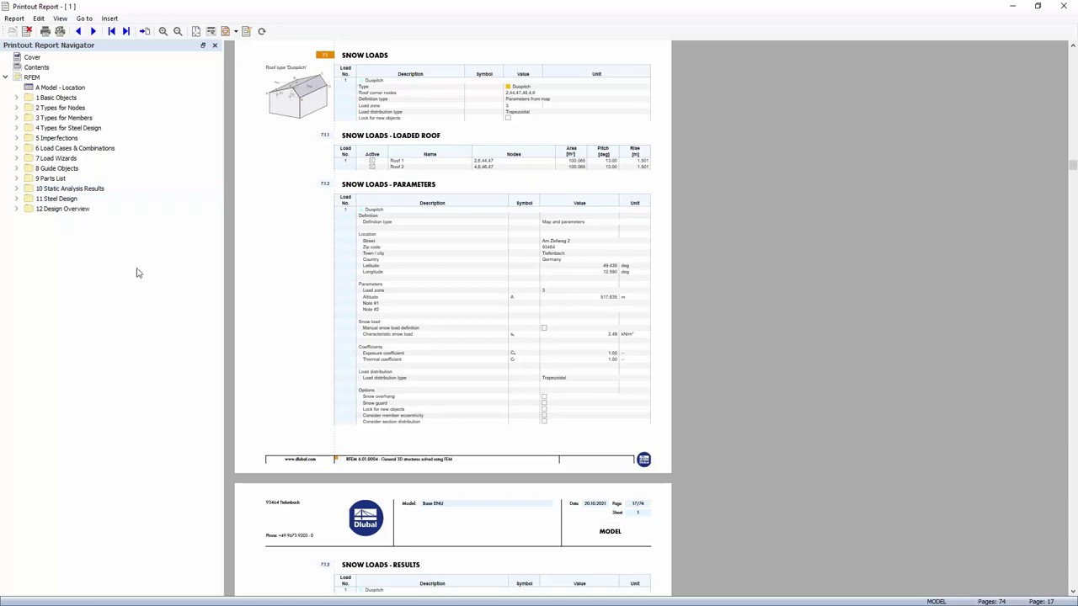
Create a folder named Additional Information below the Design Overview chapter
right_click(38, 209)
left_click(95, 269)
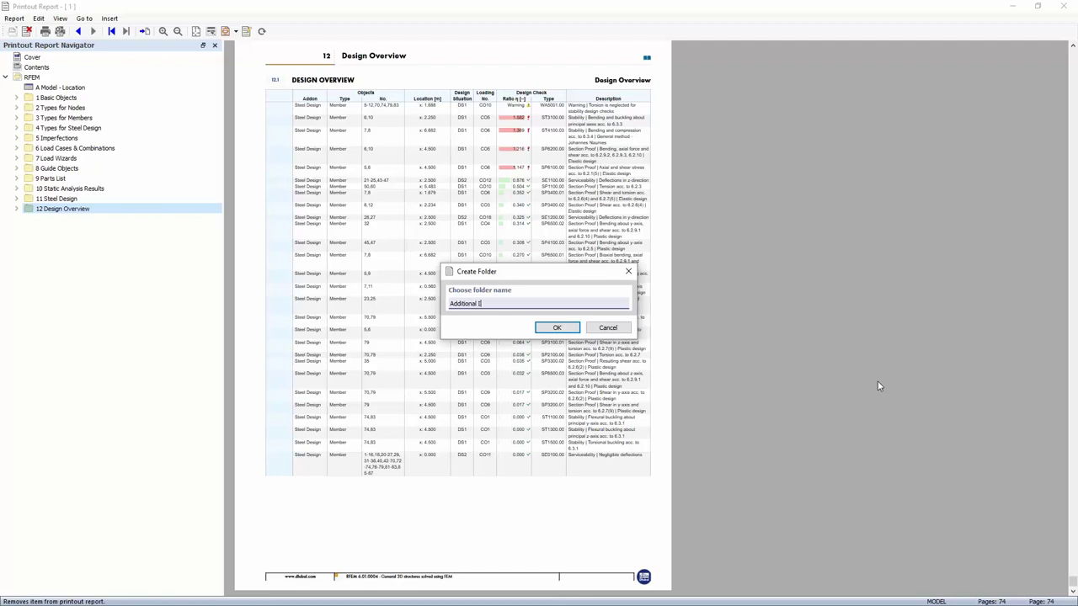
key("Return")
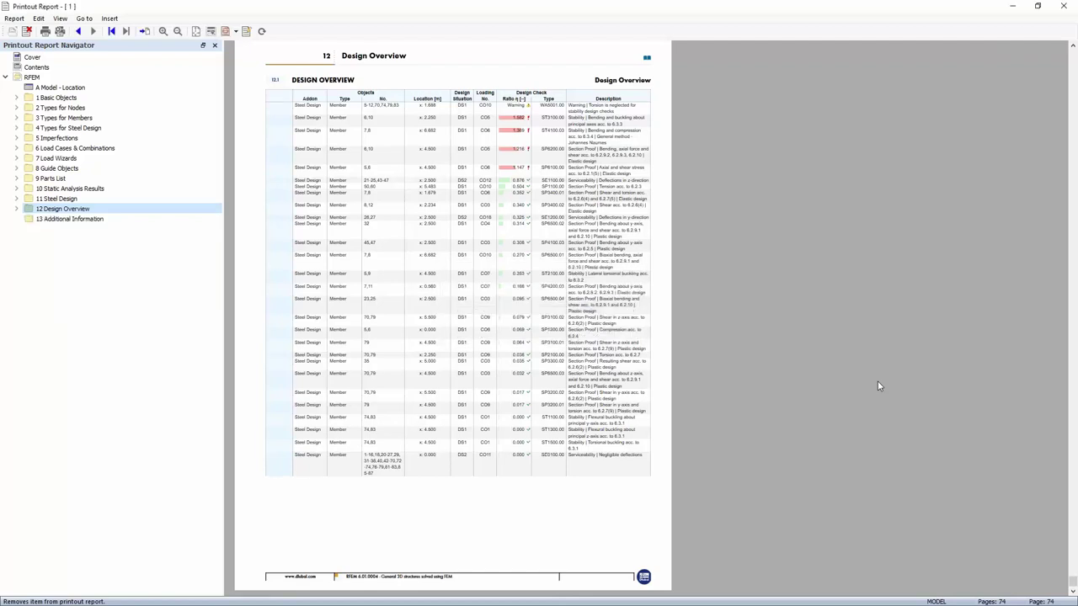
Insert all pages of krupp enu.pdf from the Desktop folder RFEM6 Base Design below the Additional Information chapter
left_click(70, 220)
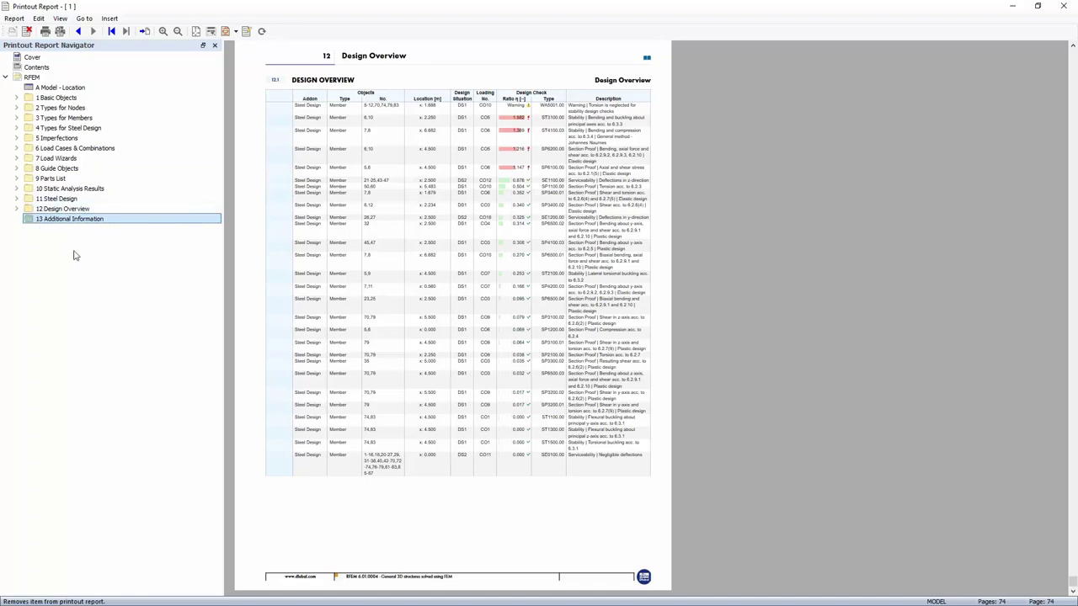
left_click(109, 17)
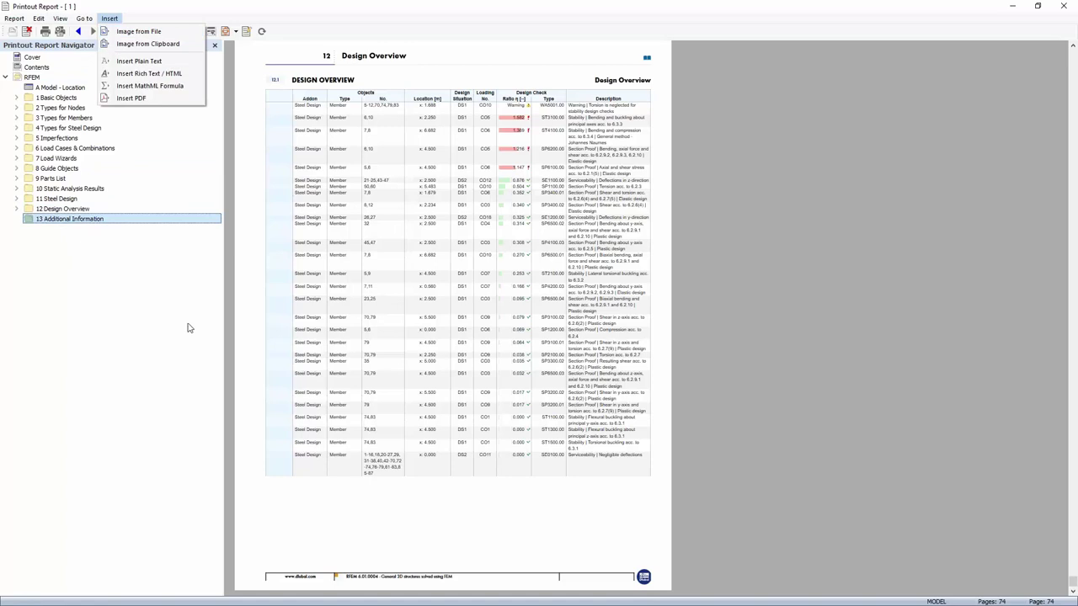
left_click(131, 99)
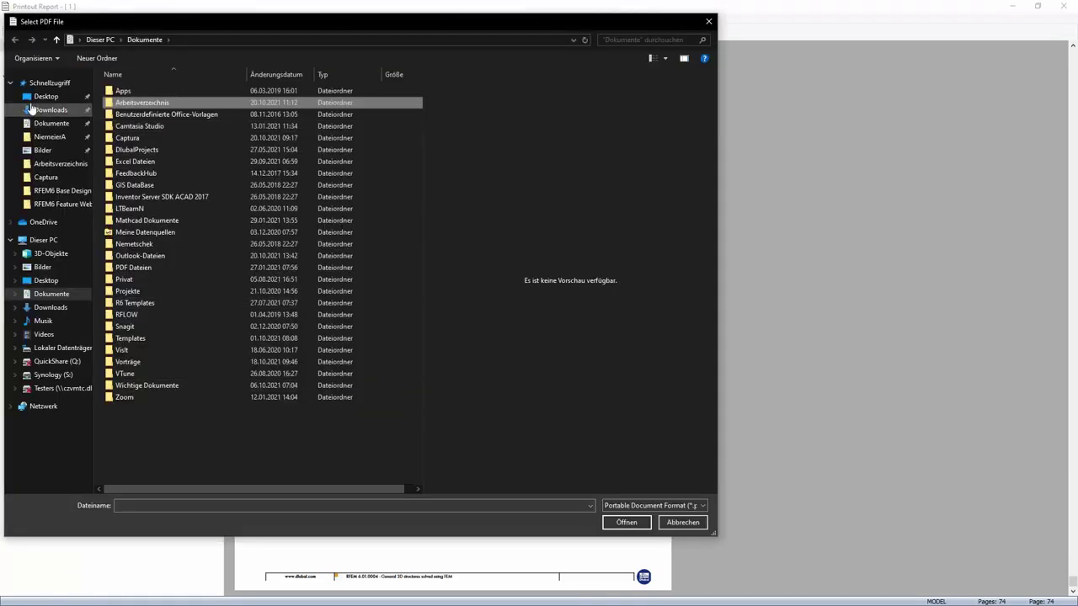
left_click(47, 96)
right_click(154, 150)
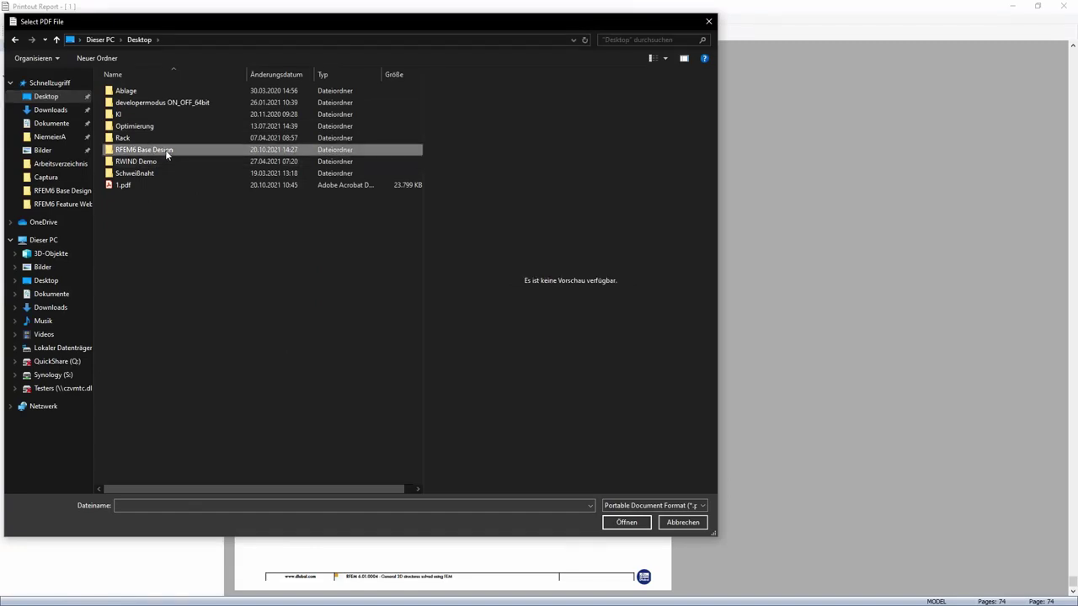
key("Escape")
double_click(154, 150)
left_click(139, 103)
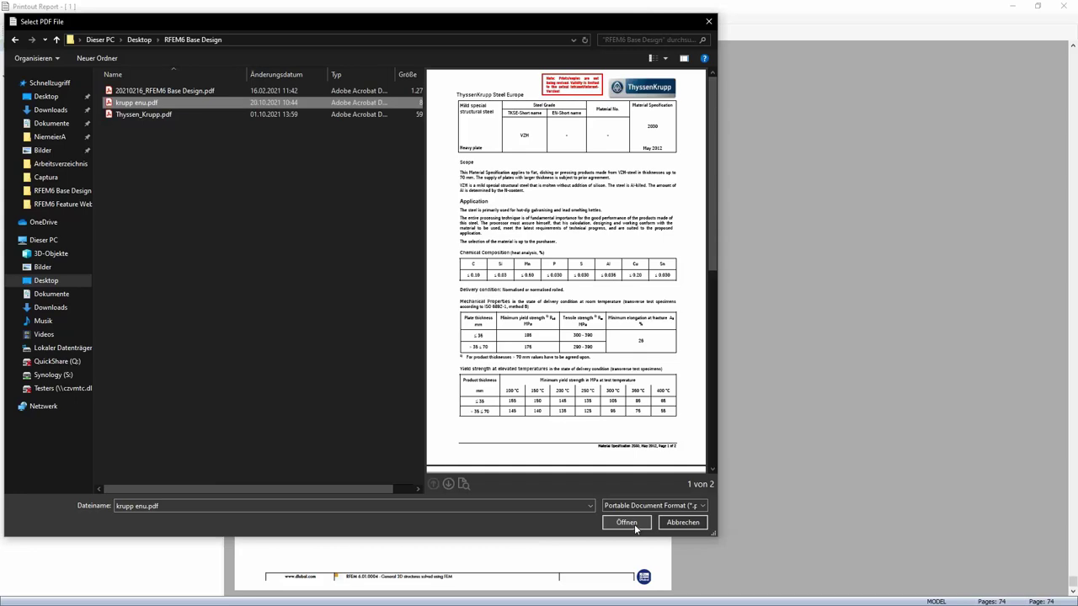
left_click(628, 524)
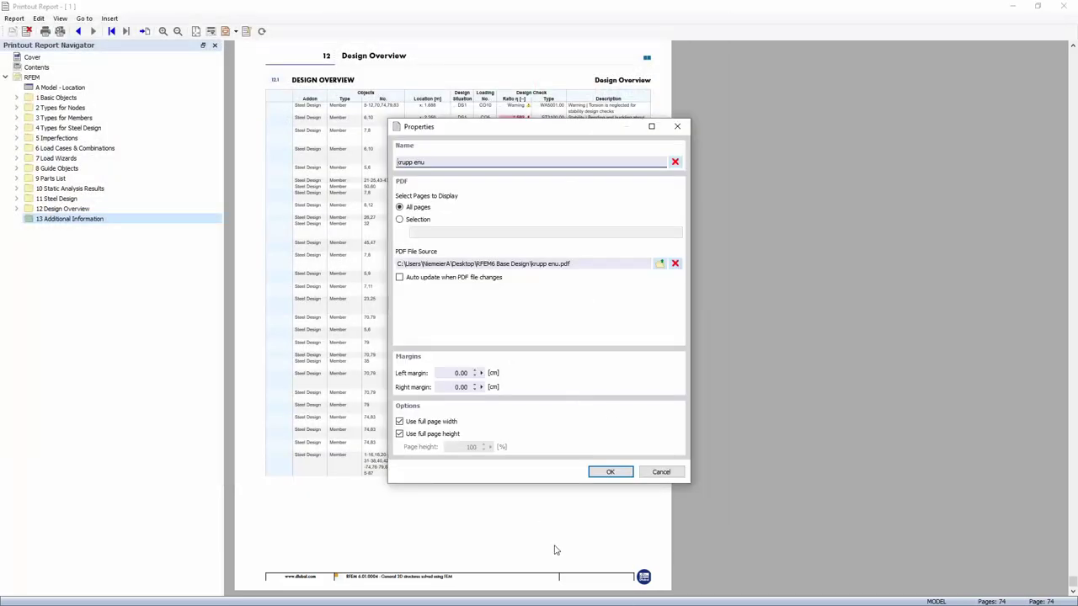
left_click(610, 472)
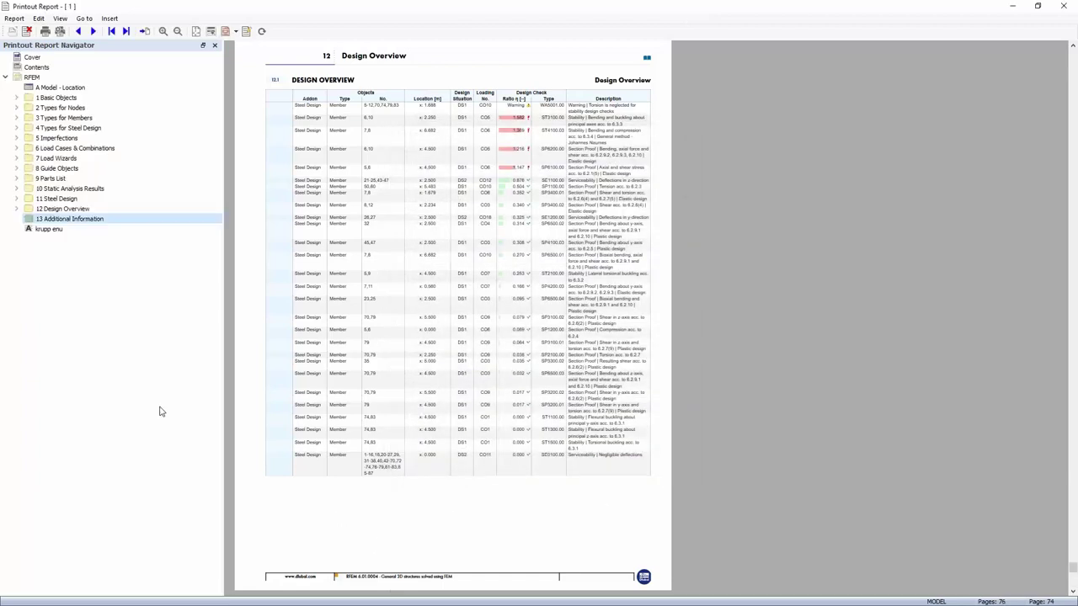
Check the inserted krupp enu pages and move the entry into the Additional Information folder
left_click(48, 229)
scroll(455, 306, "up", 3)
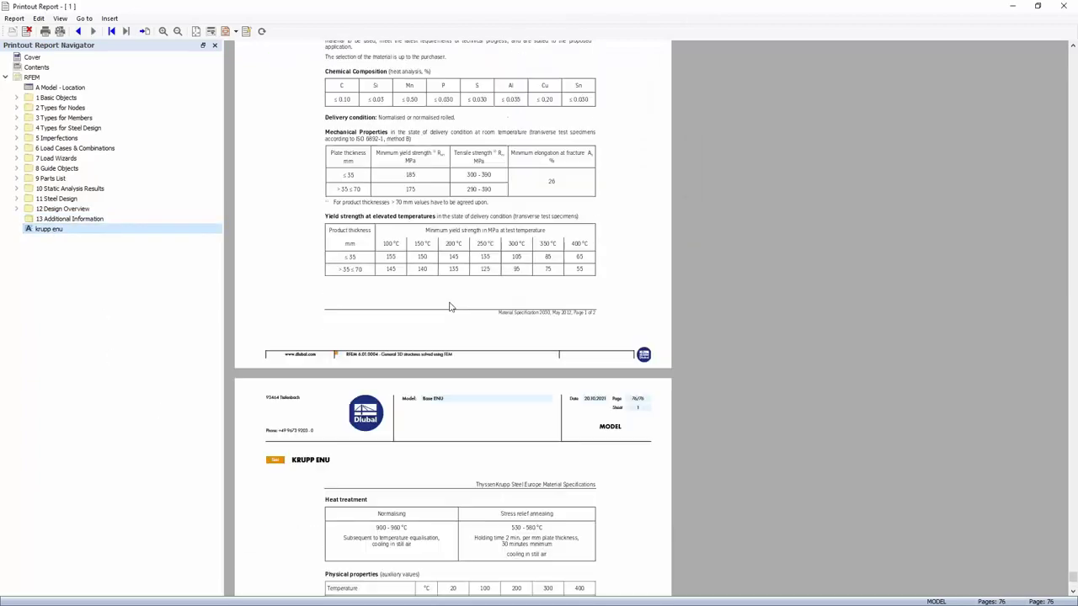
scroll(449, 306, "down", 3)
scroll(449, 306, "up", 10)
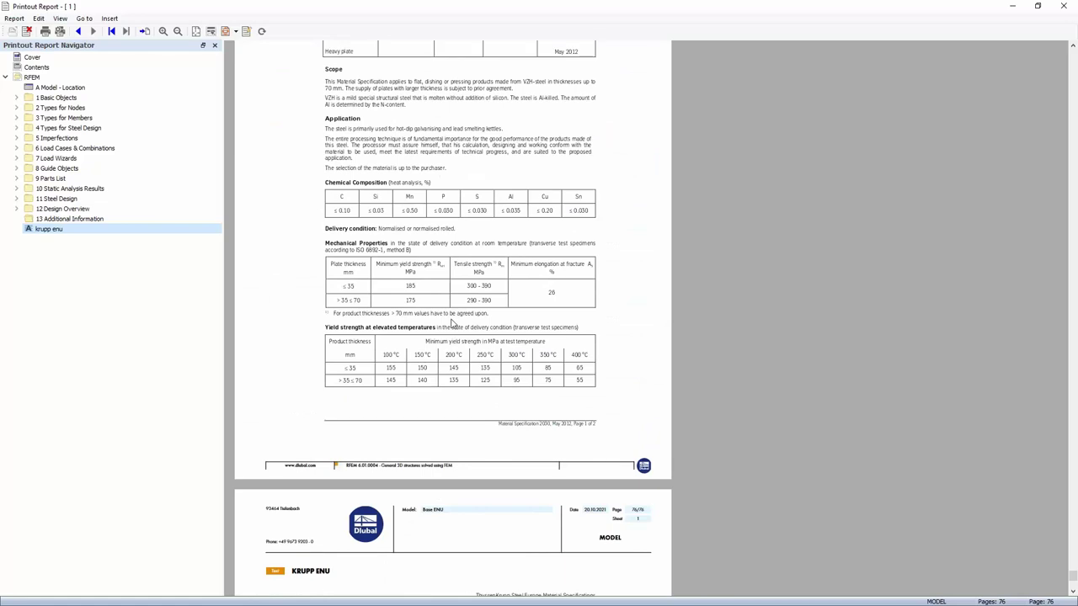
left_click_drag(35, 232, 38, 221)
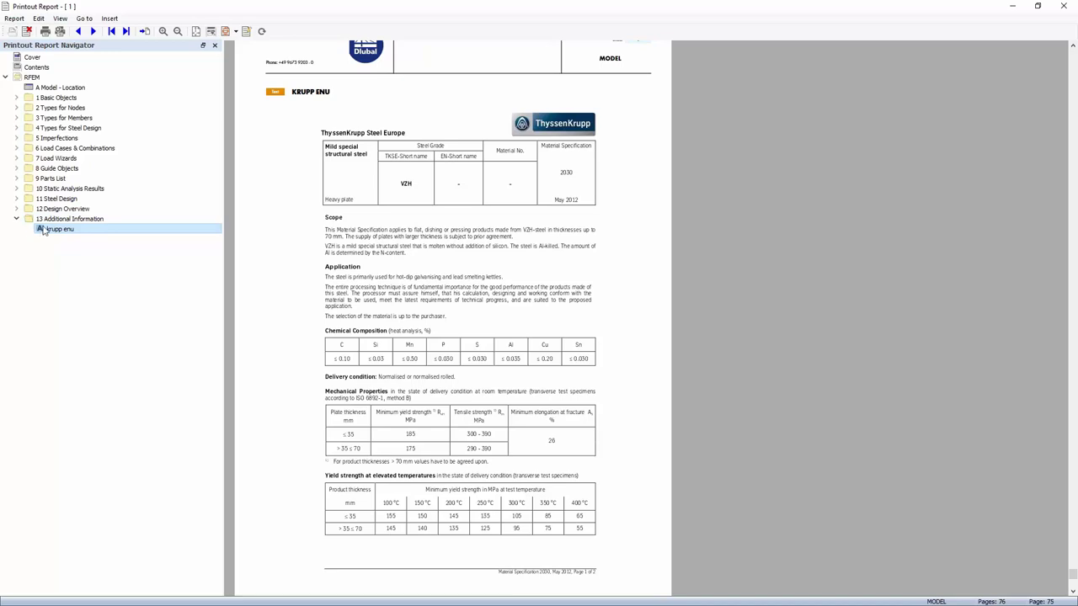
left_click(16, 220)
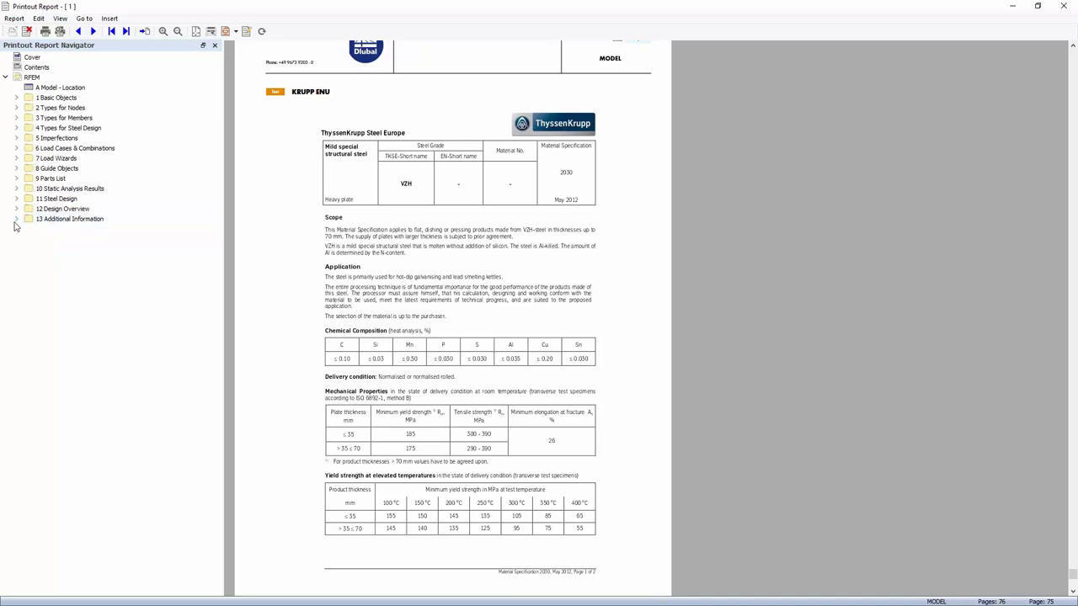
left_click(16, 220)
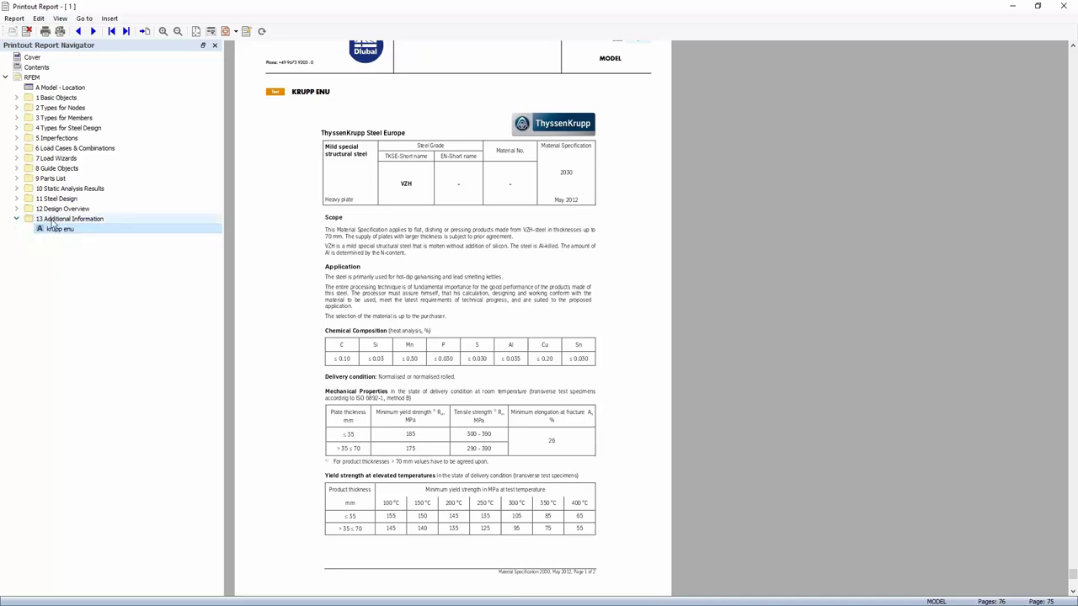
Move the Additional Information folder into Basic Objects directly below Materials and view the krupp enu pages there
left_click(16, 98)
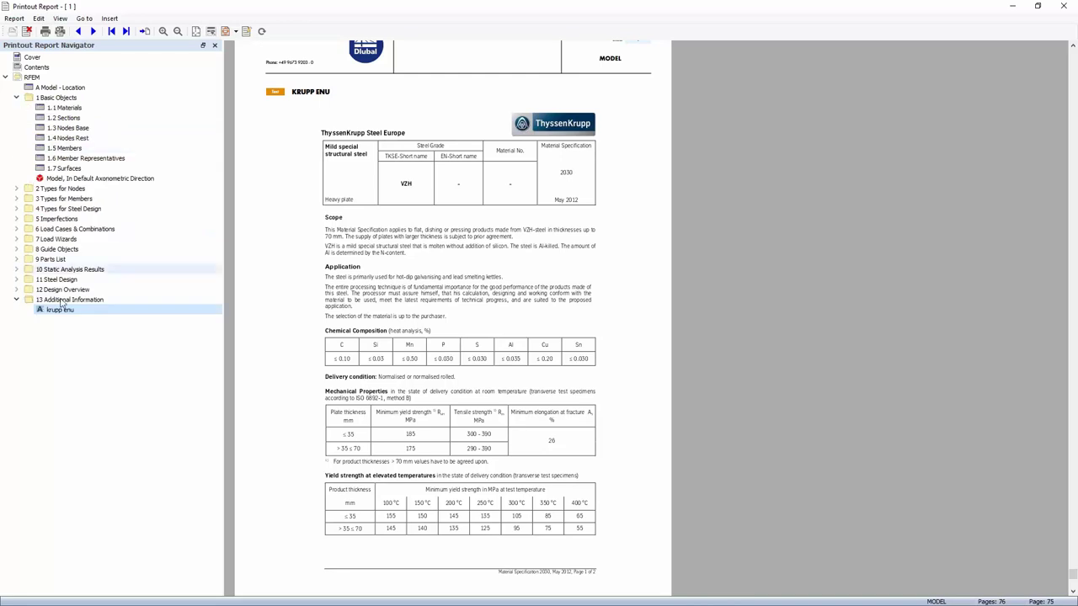
left_click_drag(67, 301, 83, 113)
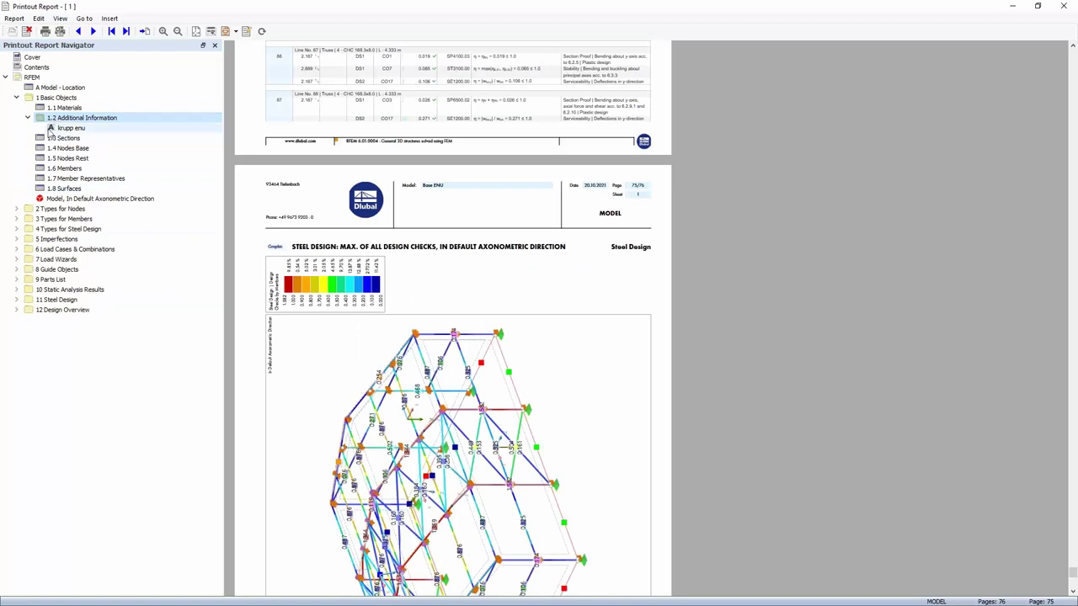
left_click(67, 128)
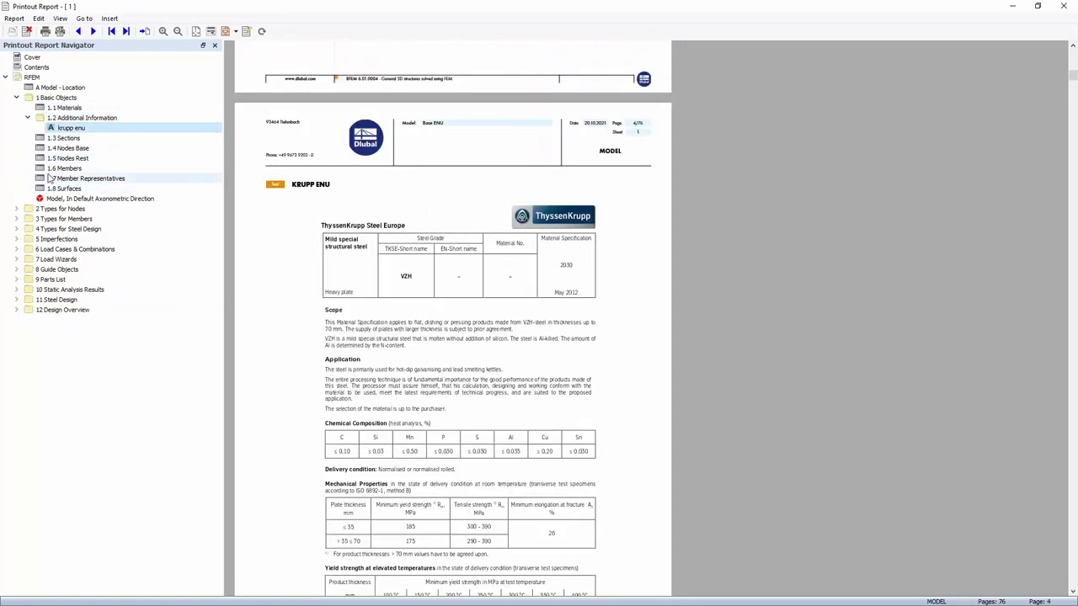
scroll(387, 374, "down", 5)
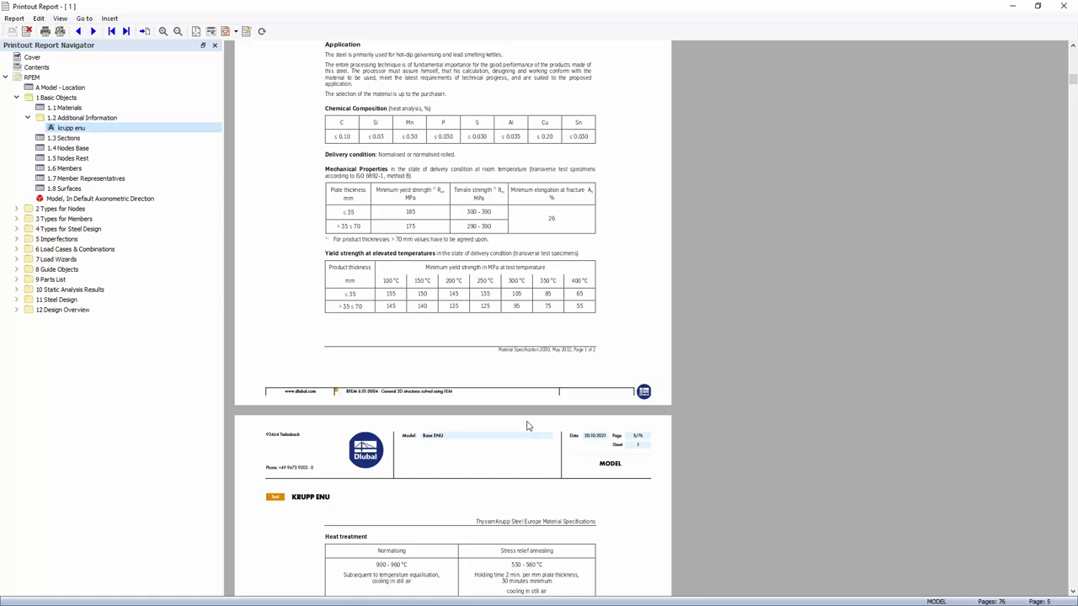
Collapse the RFEM chapters and export the report to PDF on the Desktop, overwriting the existing file 1.pdf
left_click(6, 78)
left_click(14, 18)
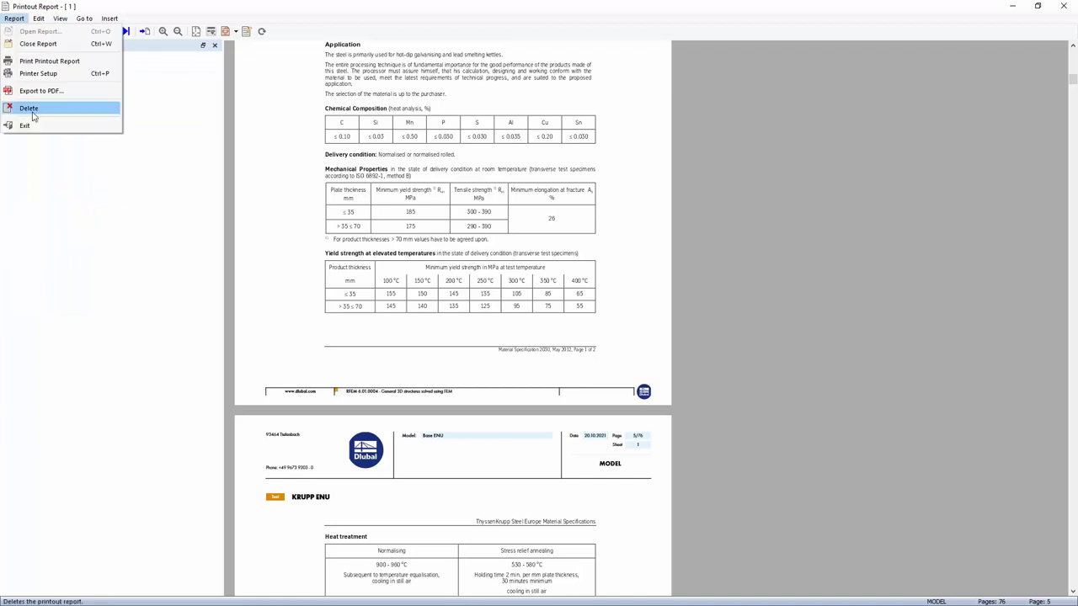
left_click(44, 95)
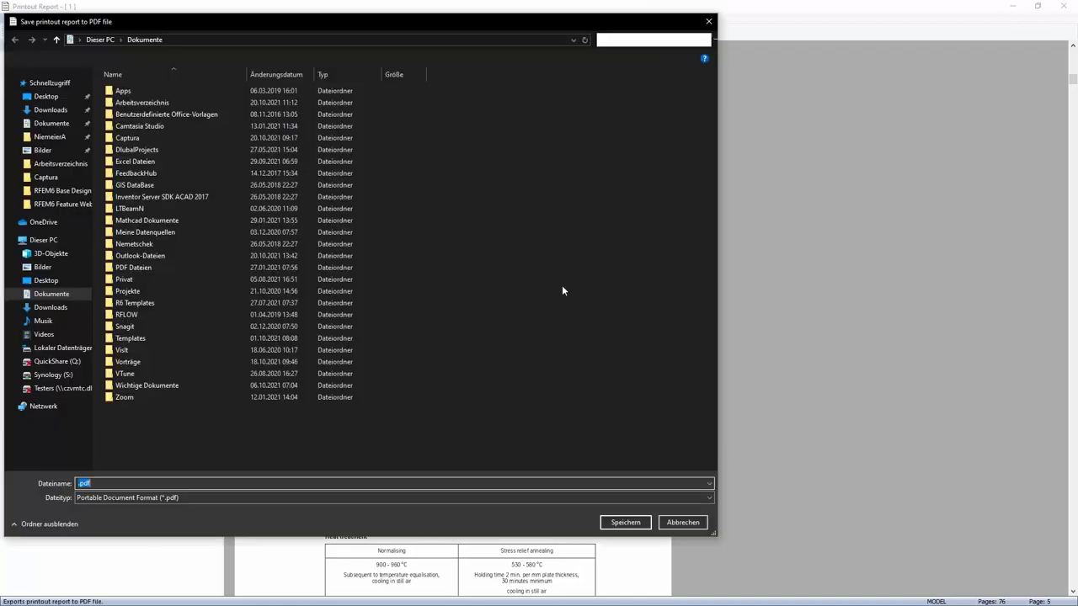
left_click(46, 96)
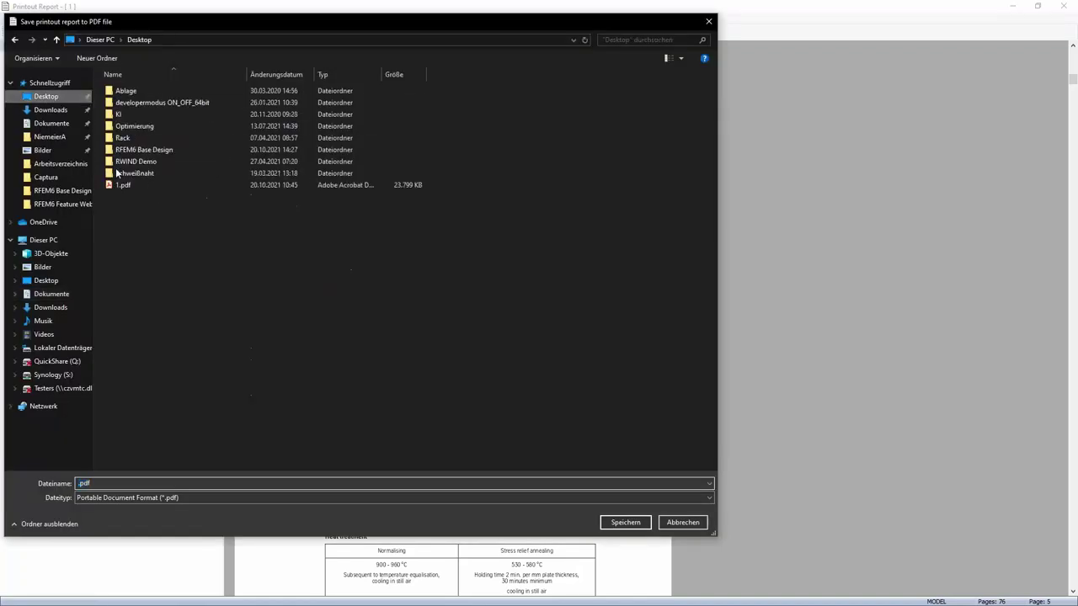
left_click(126, 187)
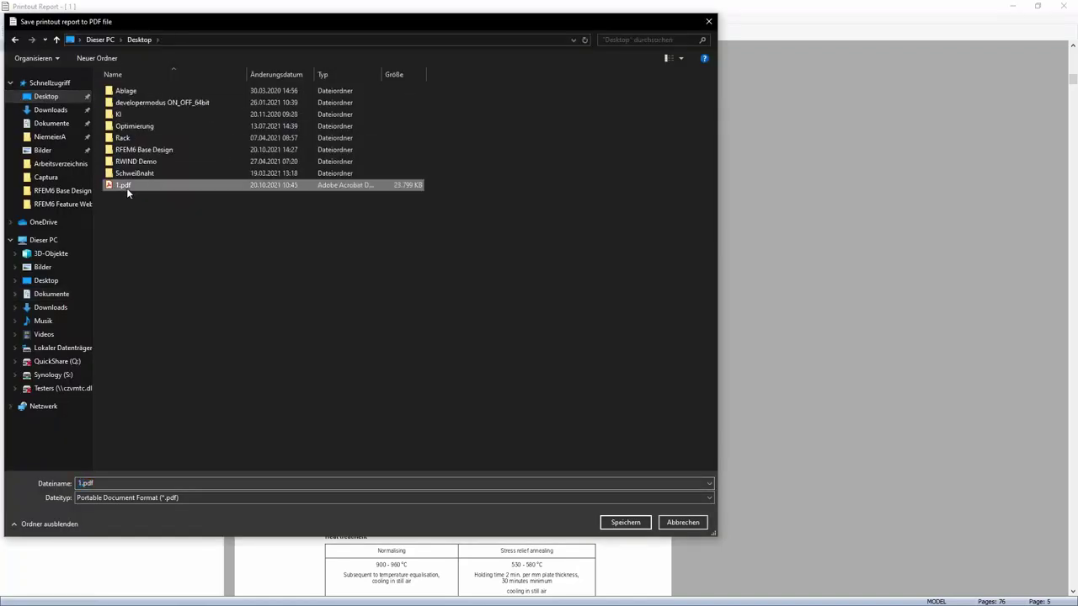
left_click(626, 522)
left_click(572, 309)
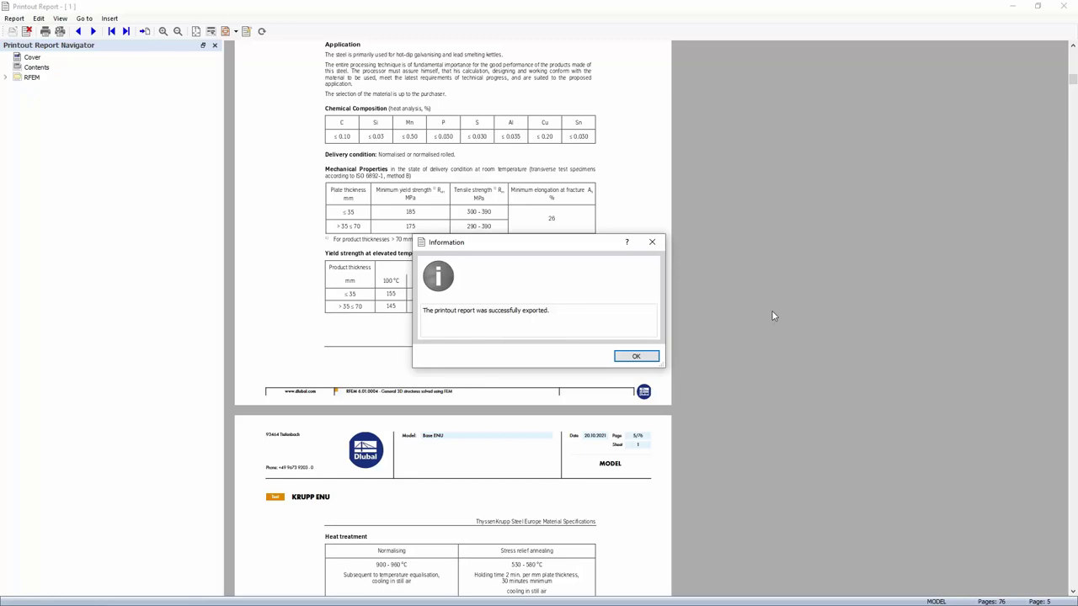
left_click(633, 356)
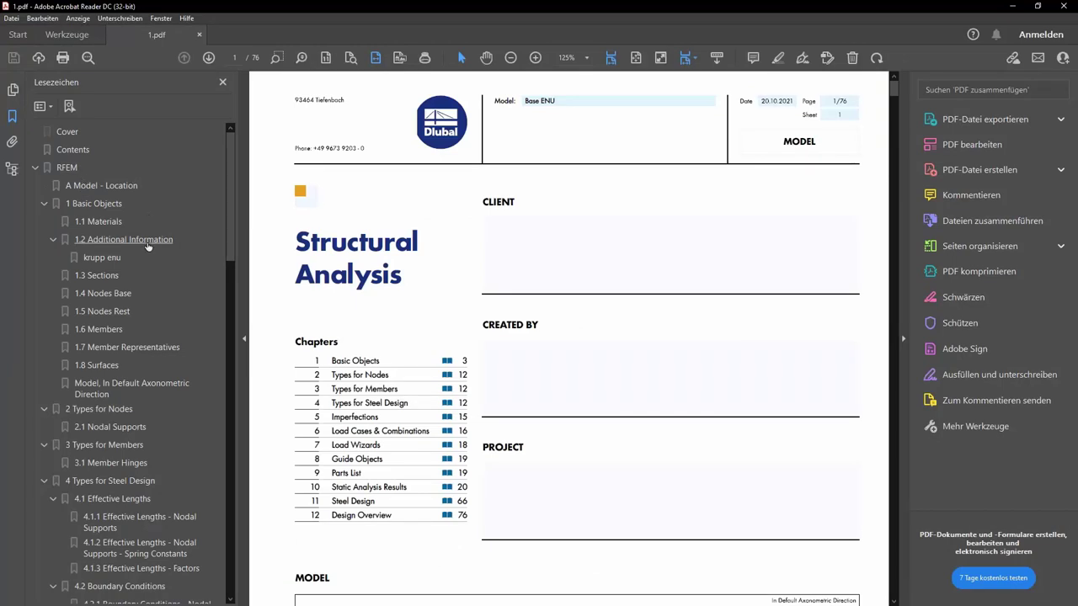
Examine the Nodes Base, Types for Nodes and Types for Members chapters of the exported PDF in Adobe Acrobat Reader
left_click(106, 294)
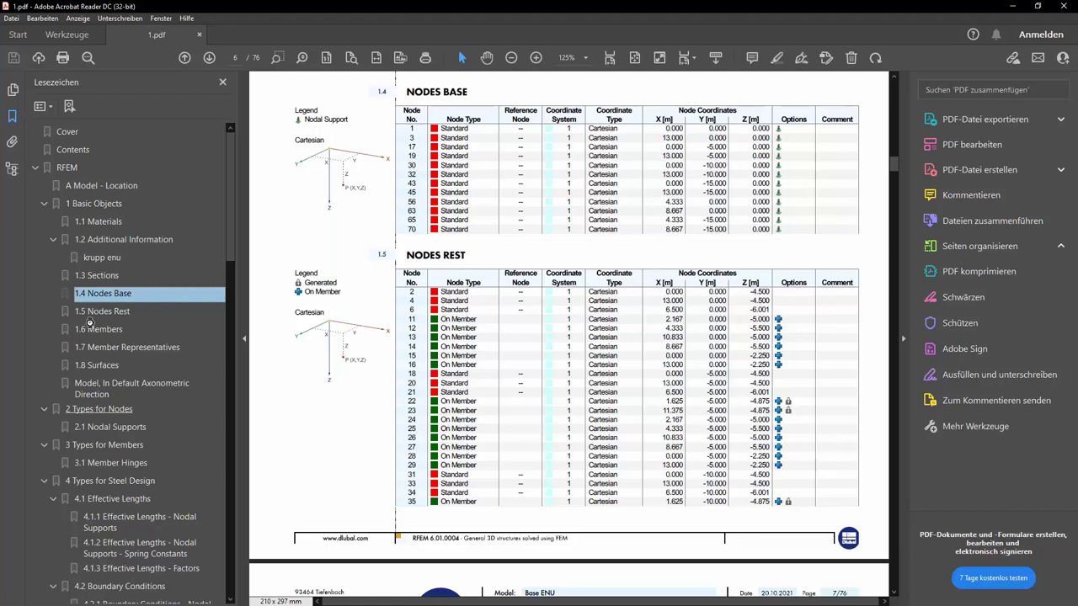
scroll(90, 323, "down", 5)
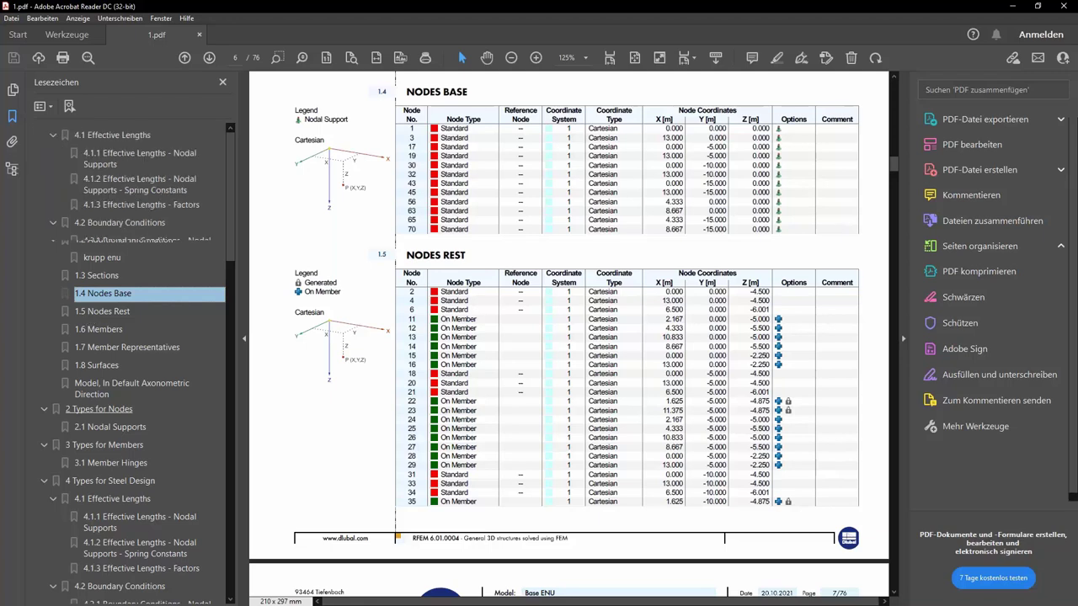
left_click(123, 345)
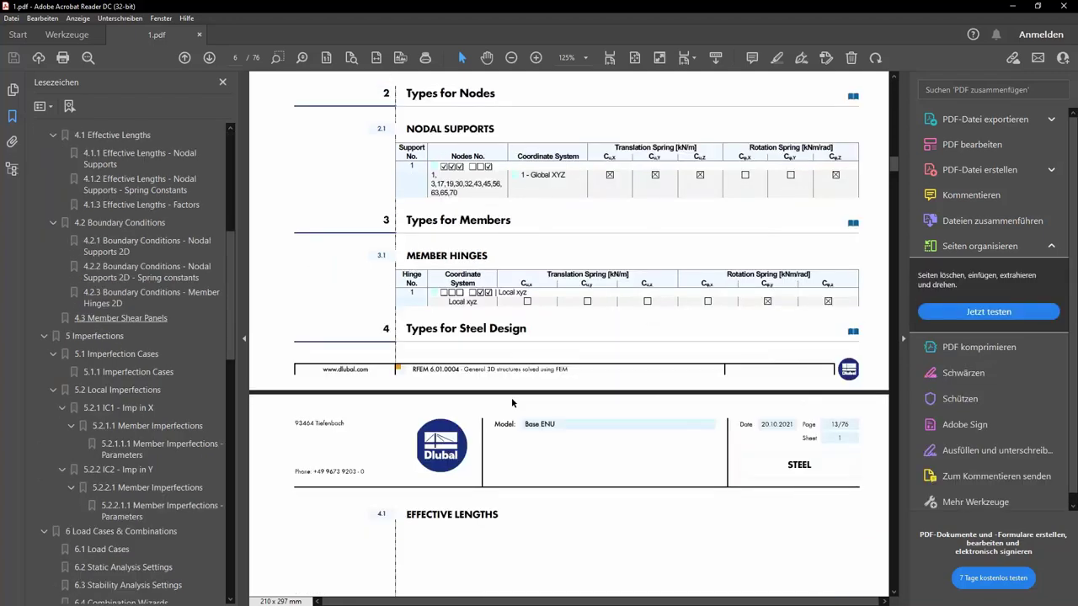
scroll(512, 402, "down", 2)
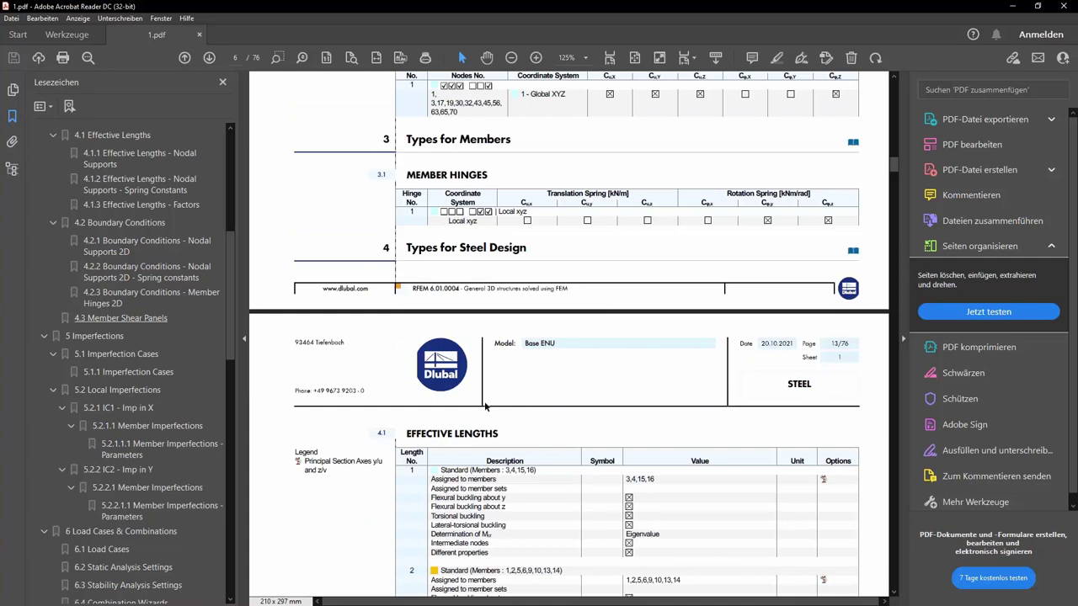
scroll(487, 406, "up", 2)
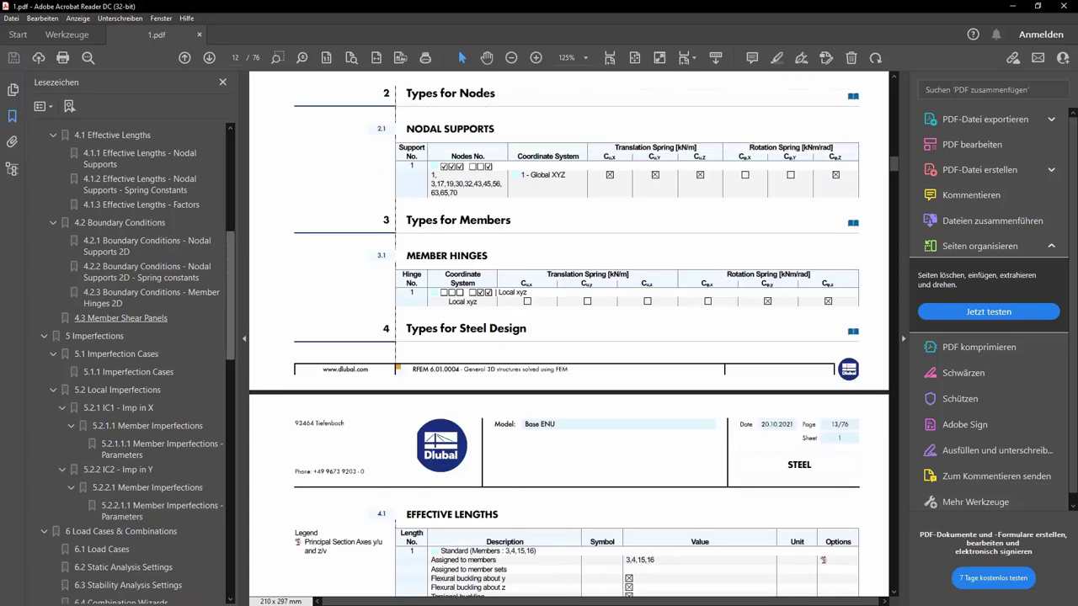
left_click_drag(228, 326, 234, 234)
Go to the graphic Model, In Default Axonometric Direction, activate its 3D content and rotate the hall model
left_click(95, 307)
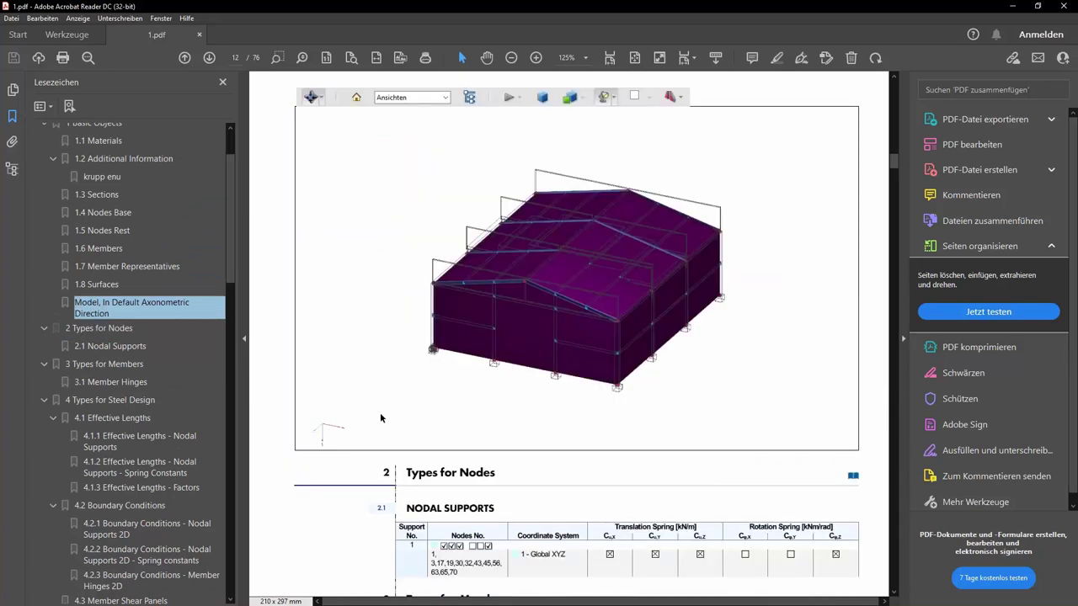
left_click(315, 504)
scroll(328, 507, "up", 2)
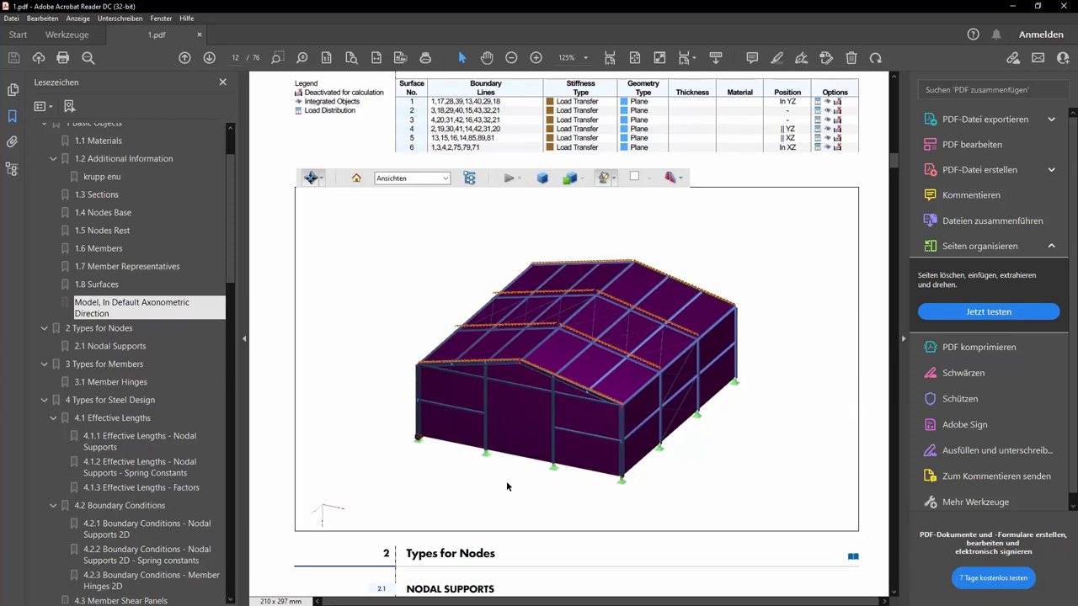
mouse_move(506, 476)
left_mouse_down()
mouse_move(511, 511)
mouse_move(557, 353)
mouse_move(526, 476)
left_mouse_up()
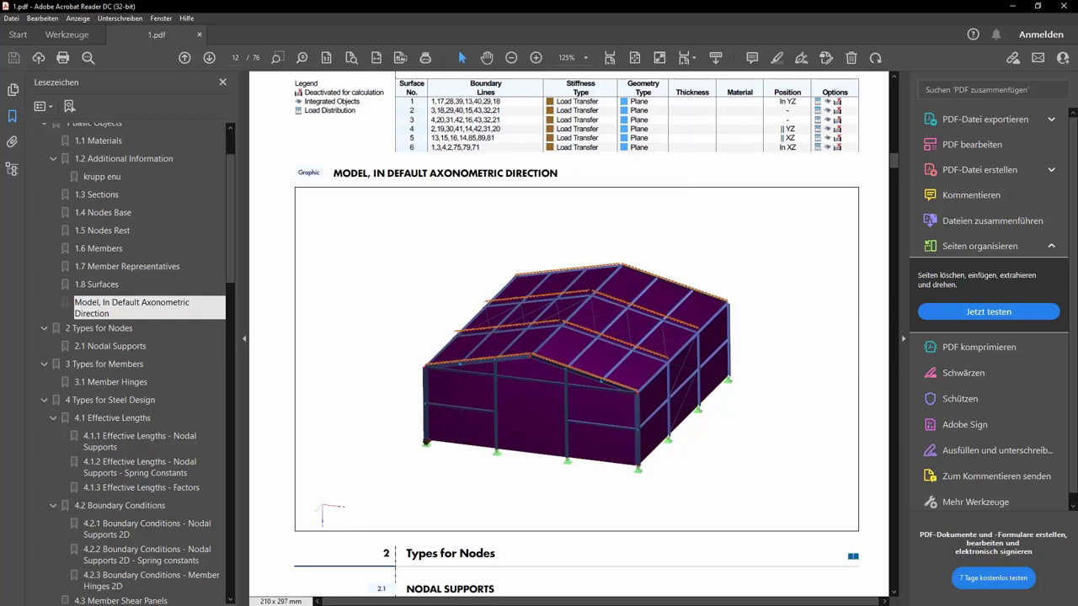
mouse_move(365, 409)
left_mouse_down()
mouse_move(607, 379)
mouse_move(404, 380)
mouse_move(370, 401)
left_mouse_up()
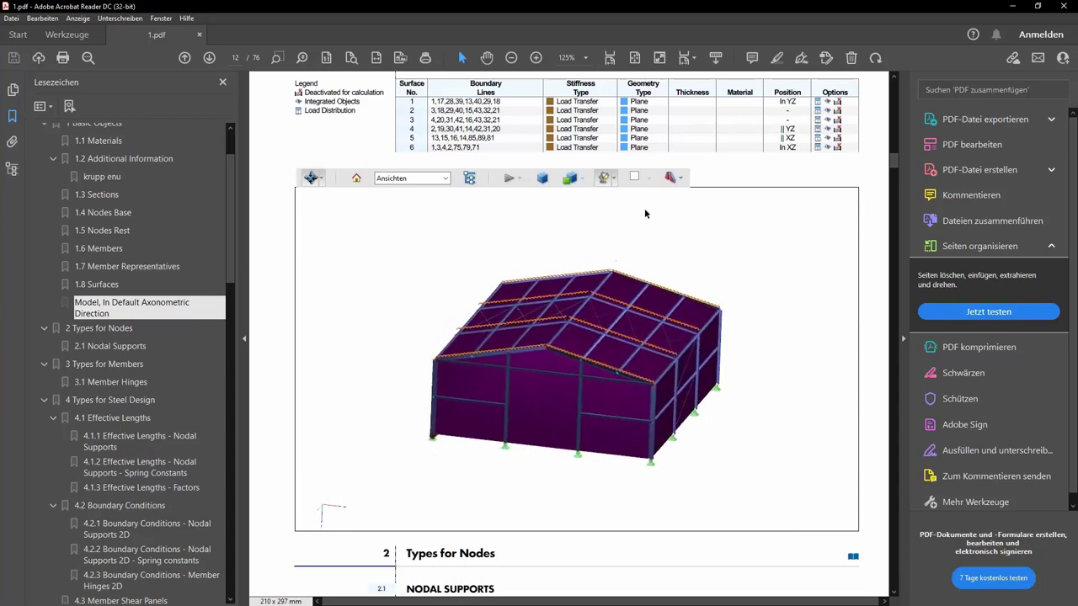
Activate a cross-section through the 3D hall model along the Y-axis with an offset of -20%
left_click(682, 177)
left_click(689, 215)
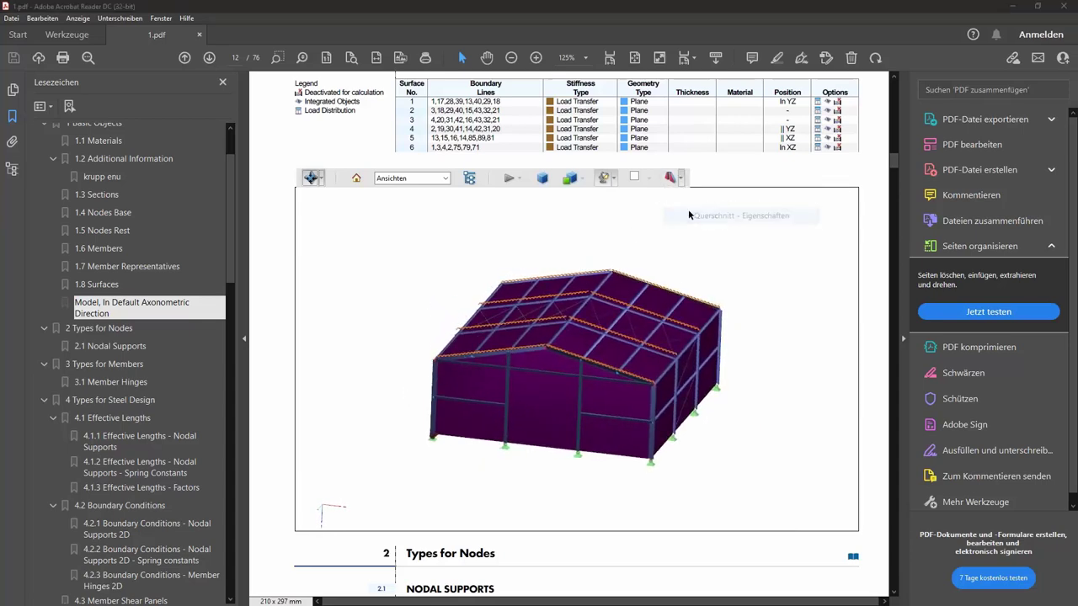
left_click_drag(572, 167, 266, 189)
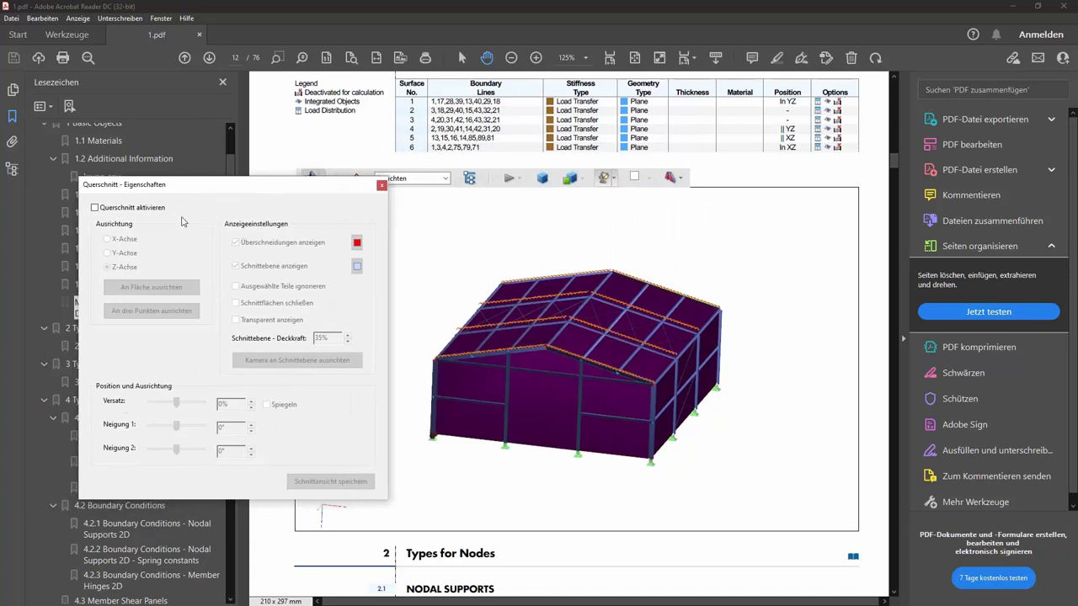
left_click(146, 209)
left_click(107, 252)
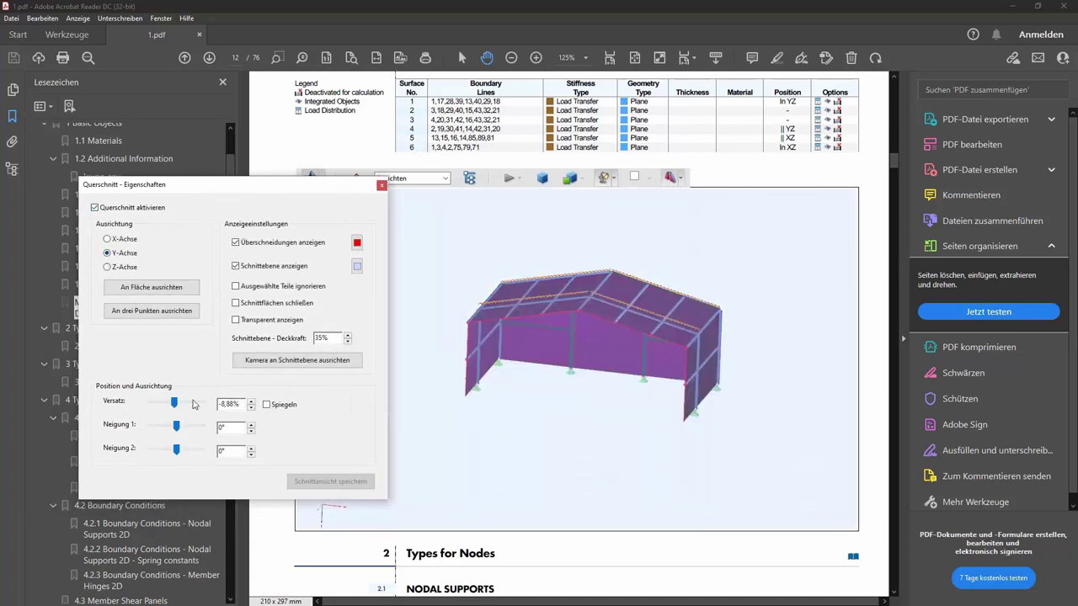
left_click_drag(175, 403, 171, 404)
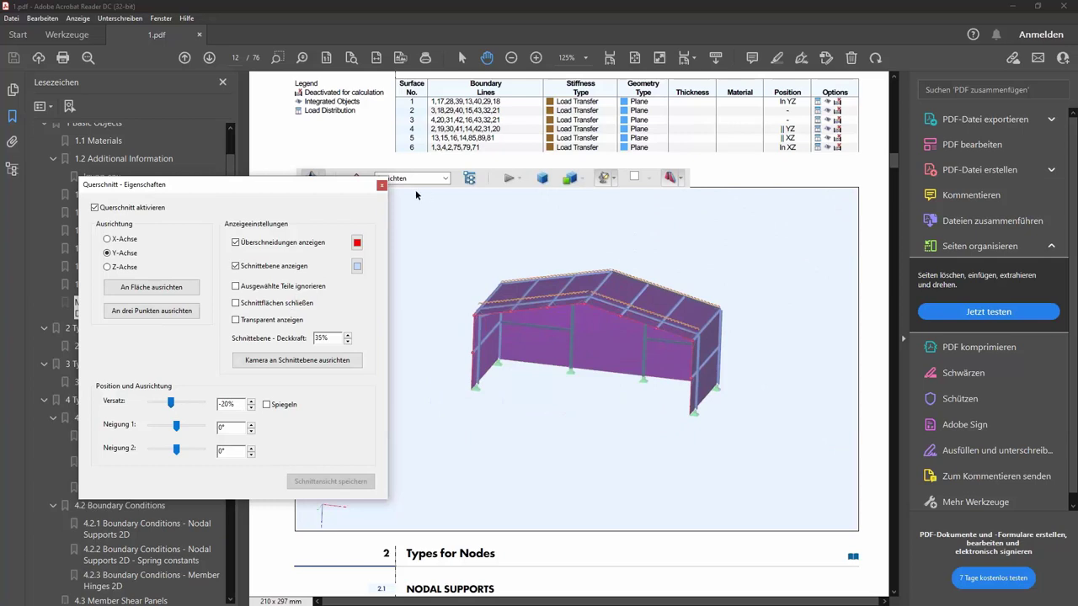
Close the cross-section properties of the 3D hall model
left_click(381, 184)
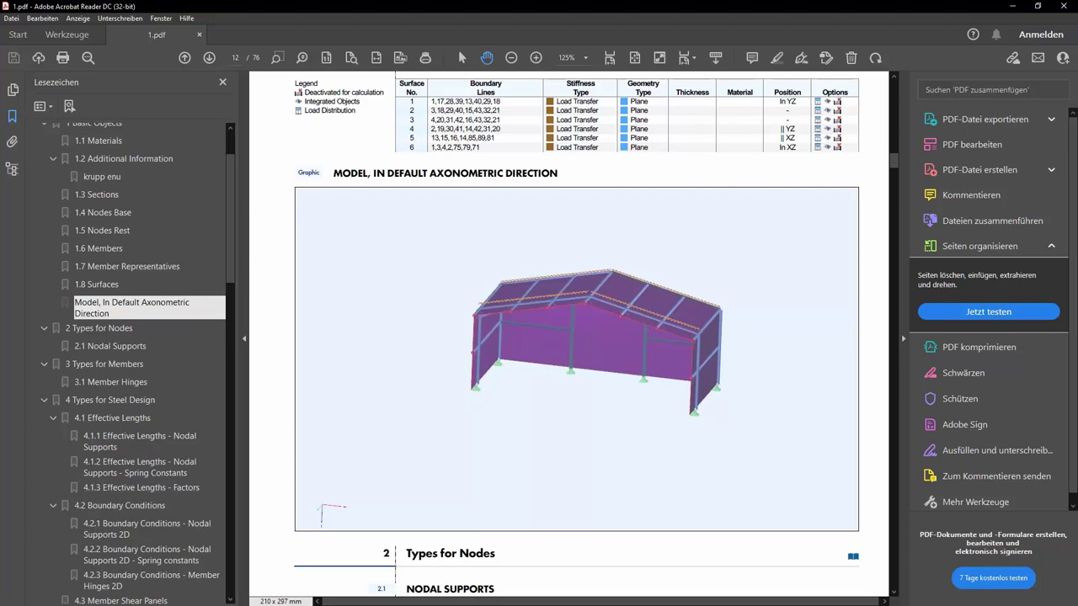
Switch to the Dlubal website in Chrome and change its language to English
key("alt+Tab")
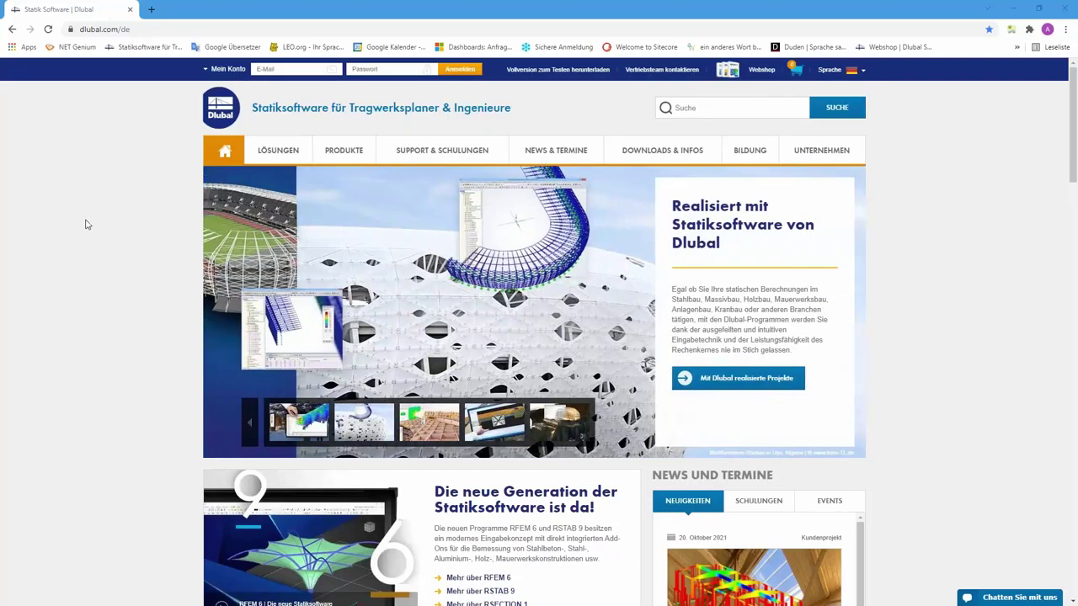
left_click(846, 72)
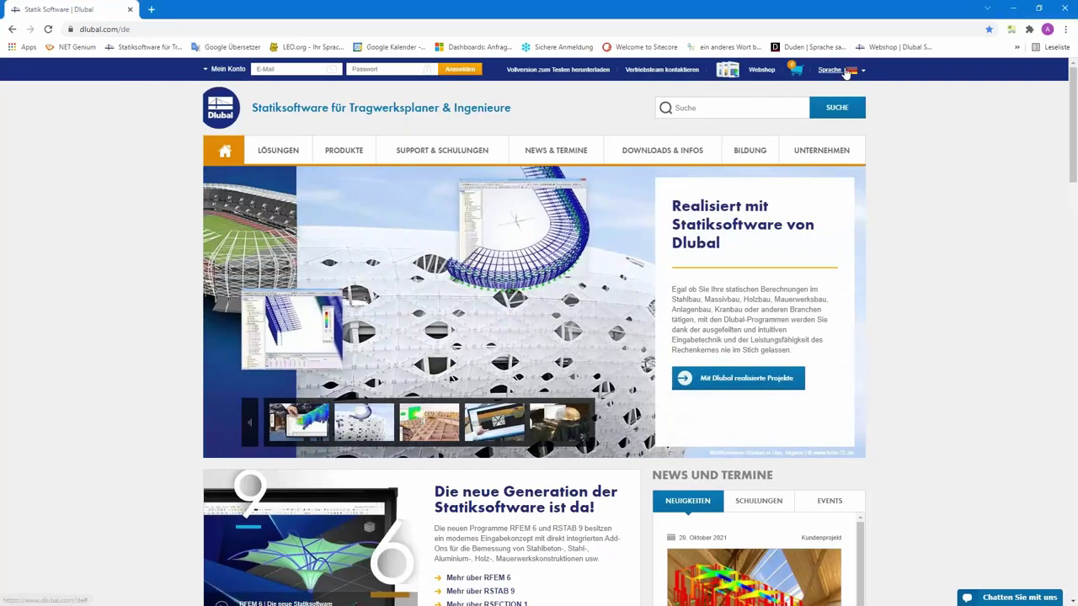
left_click(821, 101)
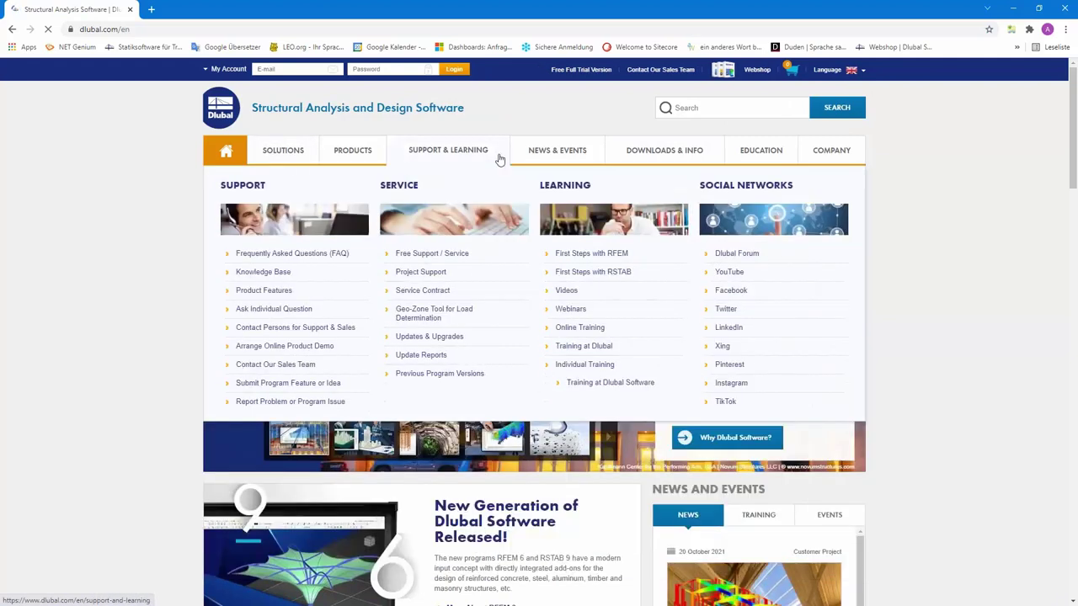
Open the Webinars page from the website's events section and view the list of webinars
mouse_move(534, 151)
left_click(576, 294)
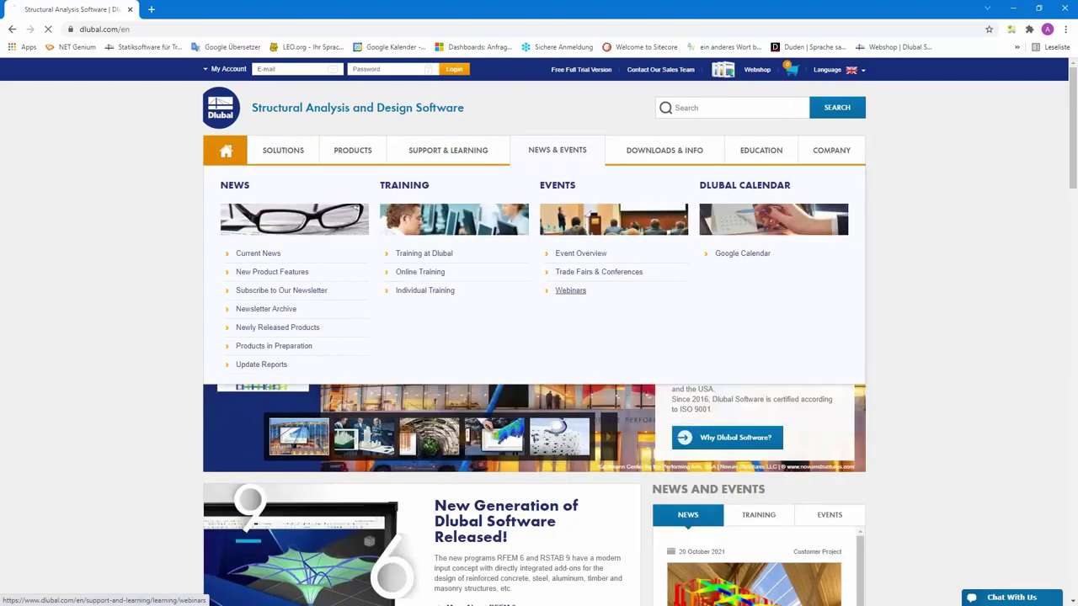
scroll(454, 457, "down", 5)
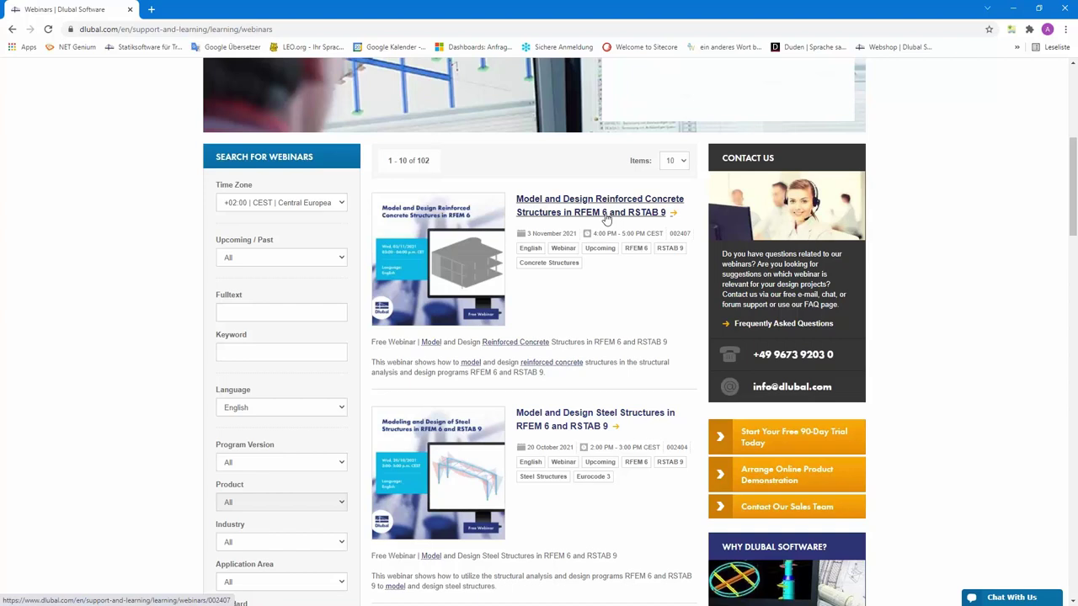
Try to open the webinar "Model and Design Steel Structures in RFEM 6 and RSTAB 9" and return to the webinar list
scroll(592, 329, "down", 2)
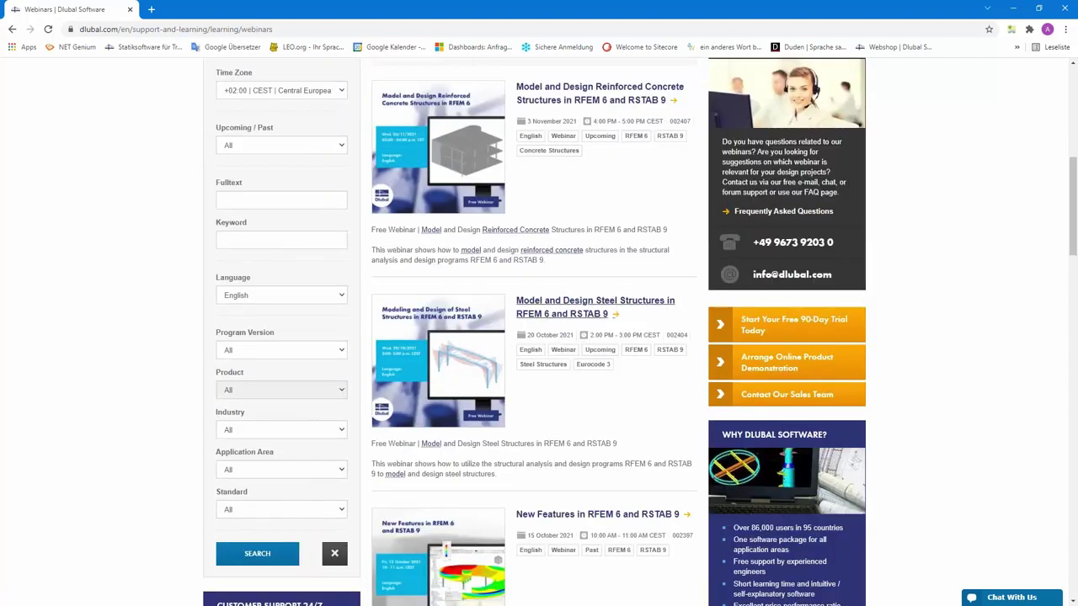
left_click(594, 302)
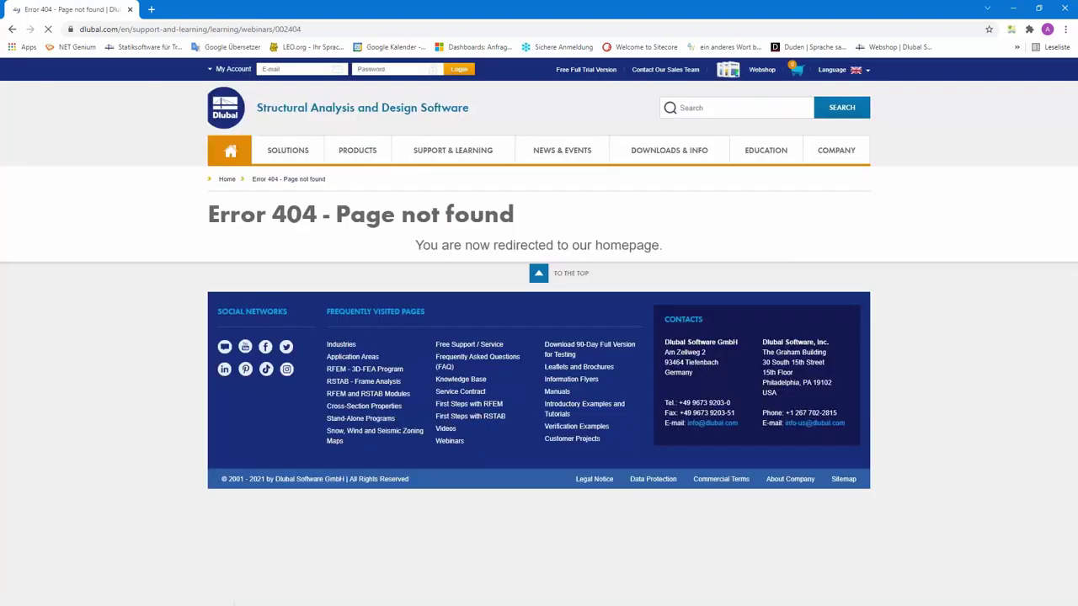
left_click(11, 29)
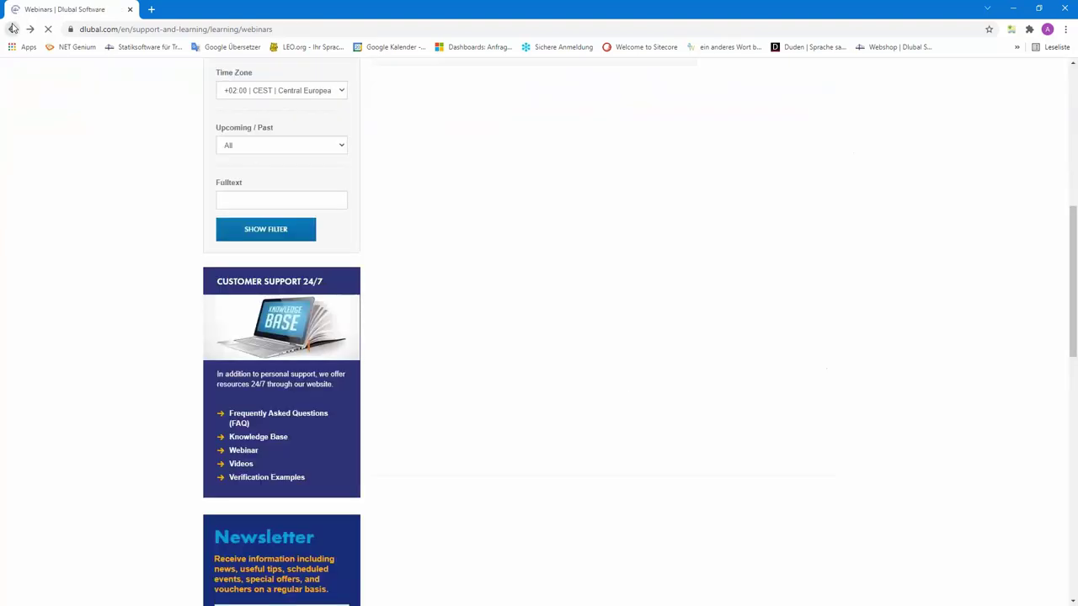